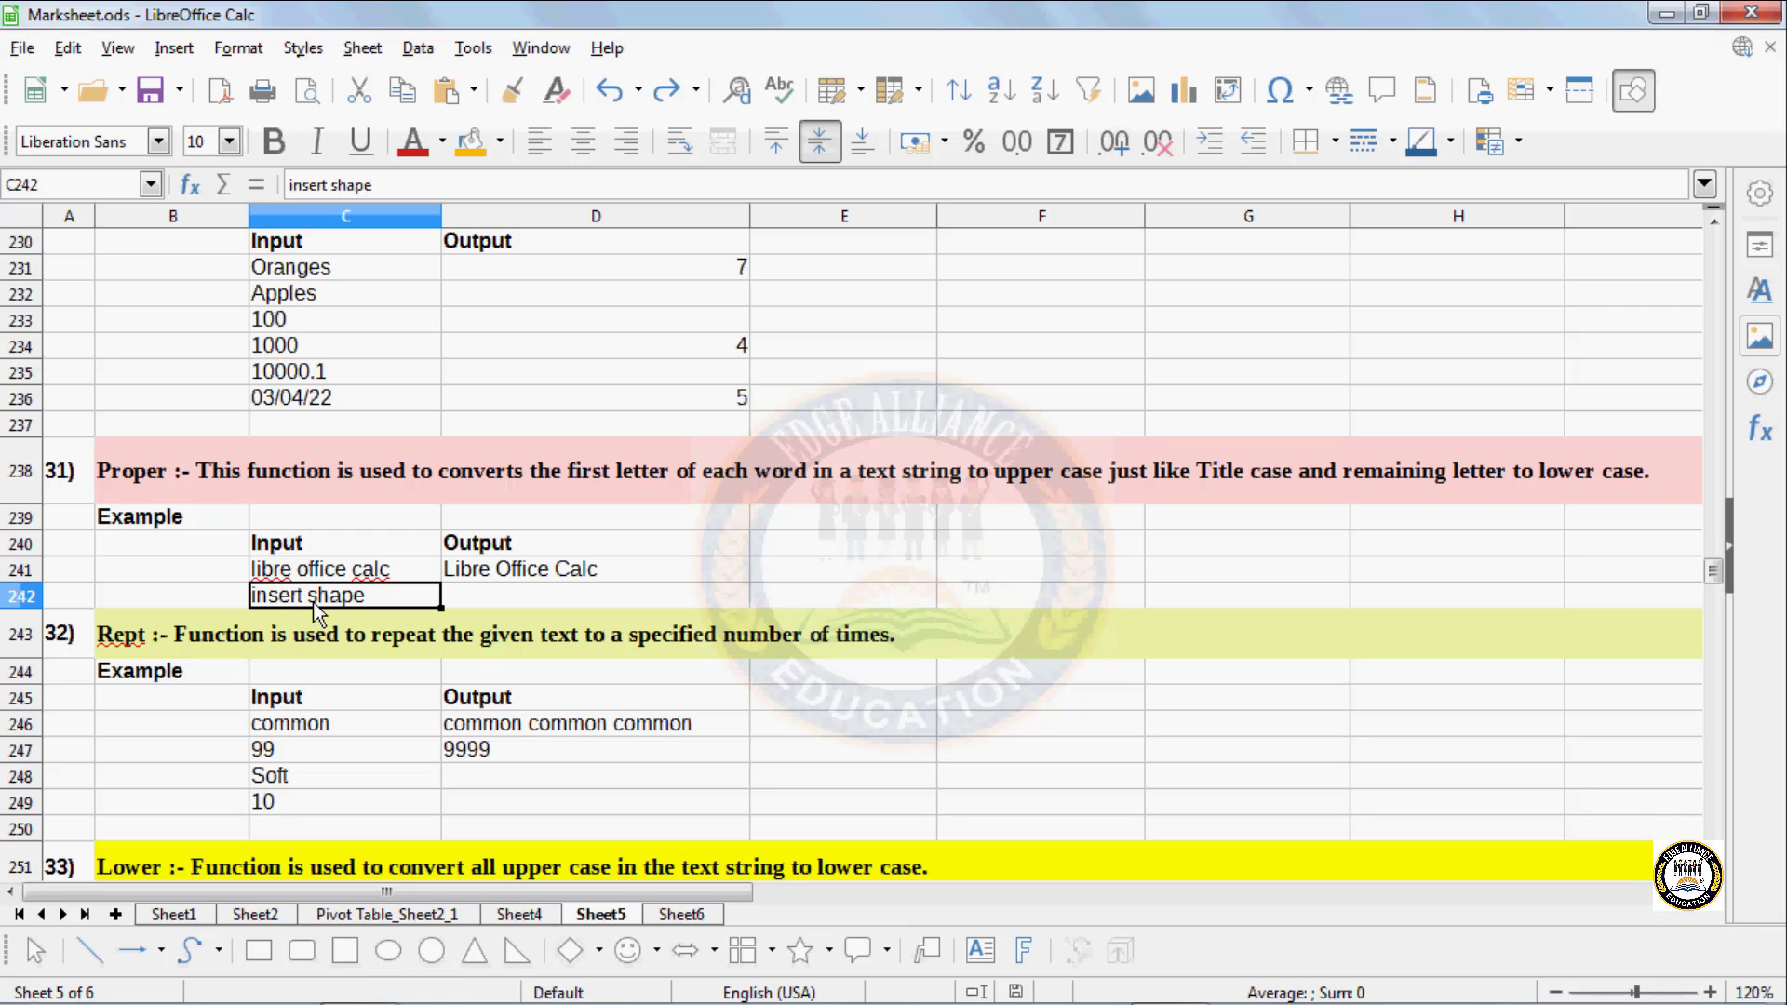
Insert the PROPER function in D242, using the "insert shape" cell C242 as its text
click(493, 599)
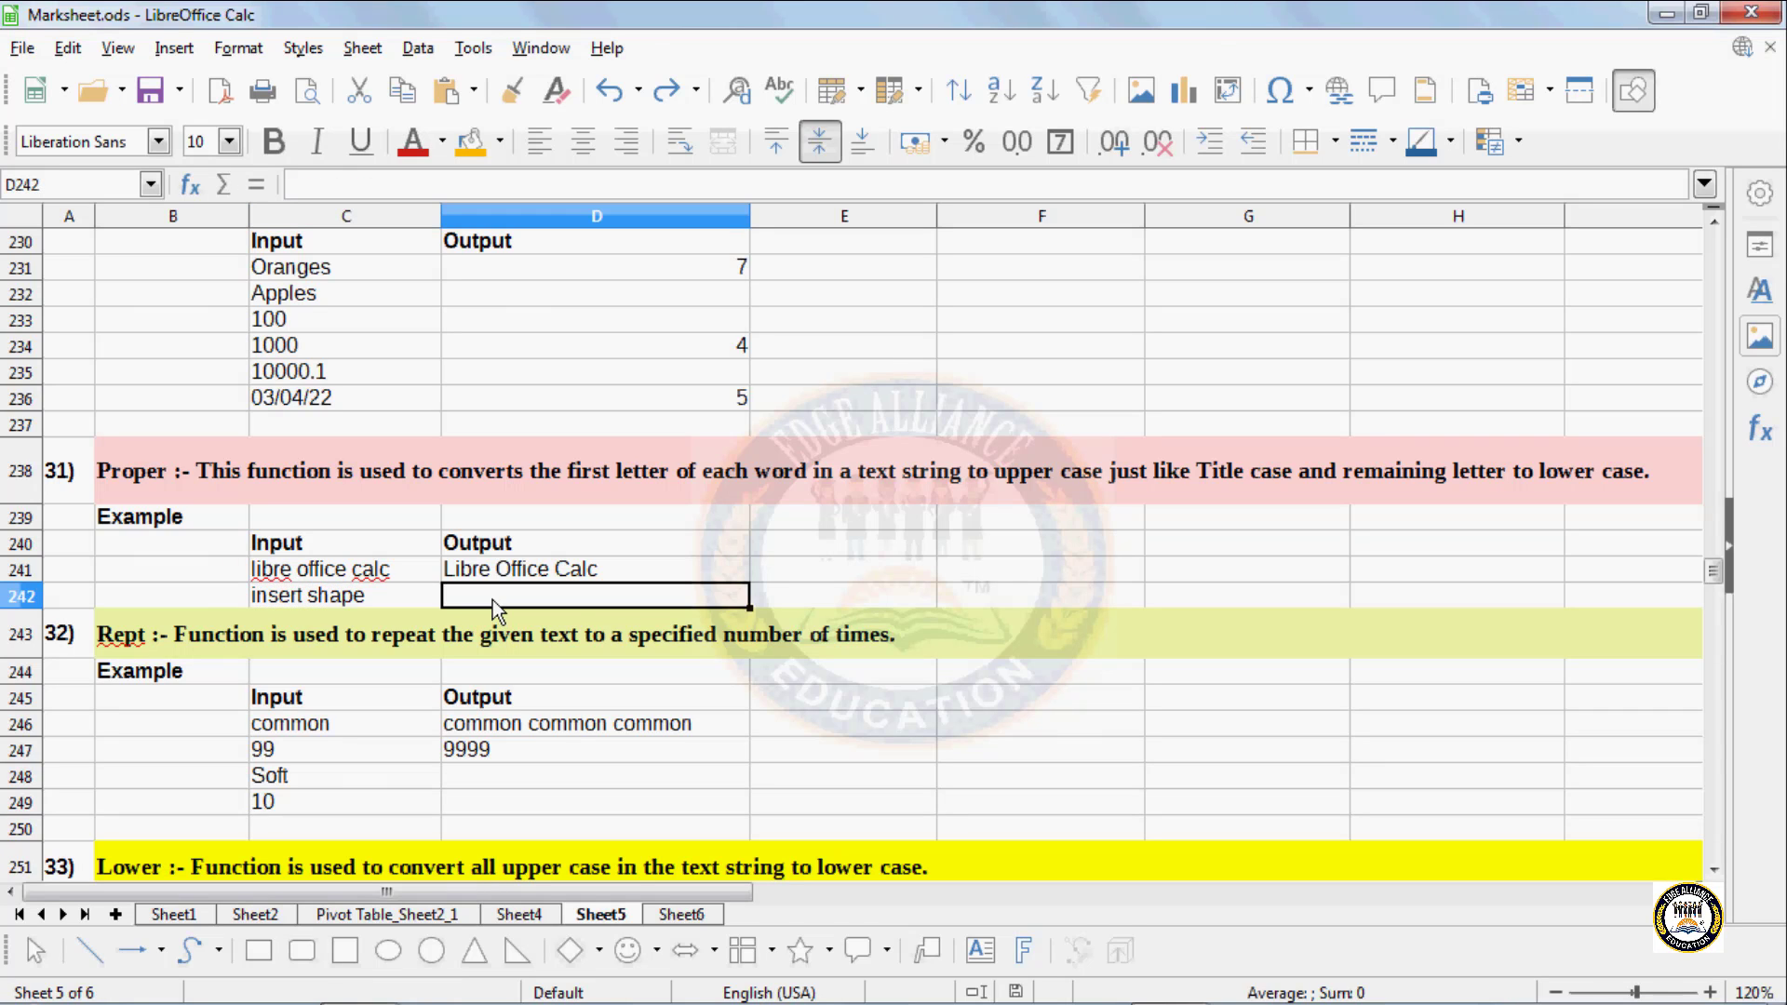
click(174, 48)
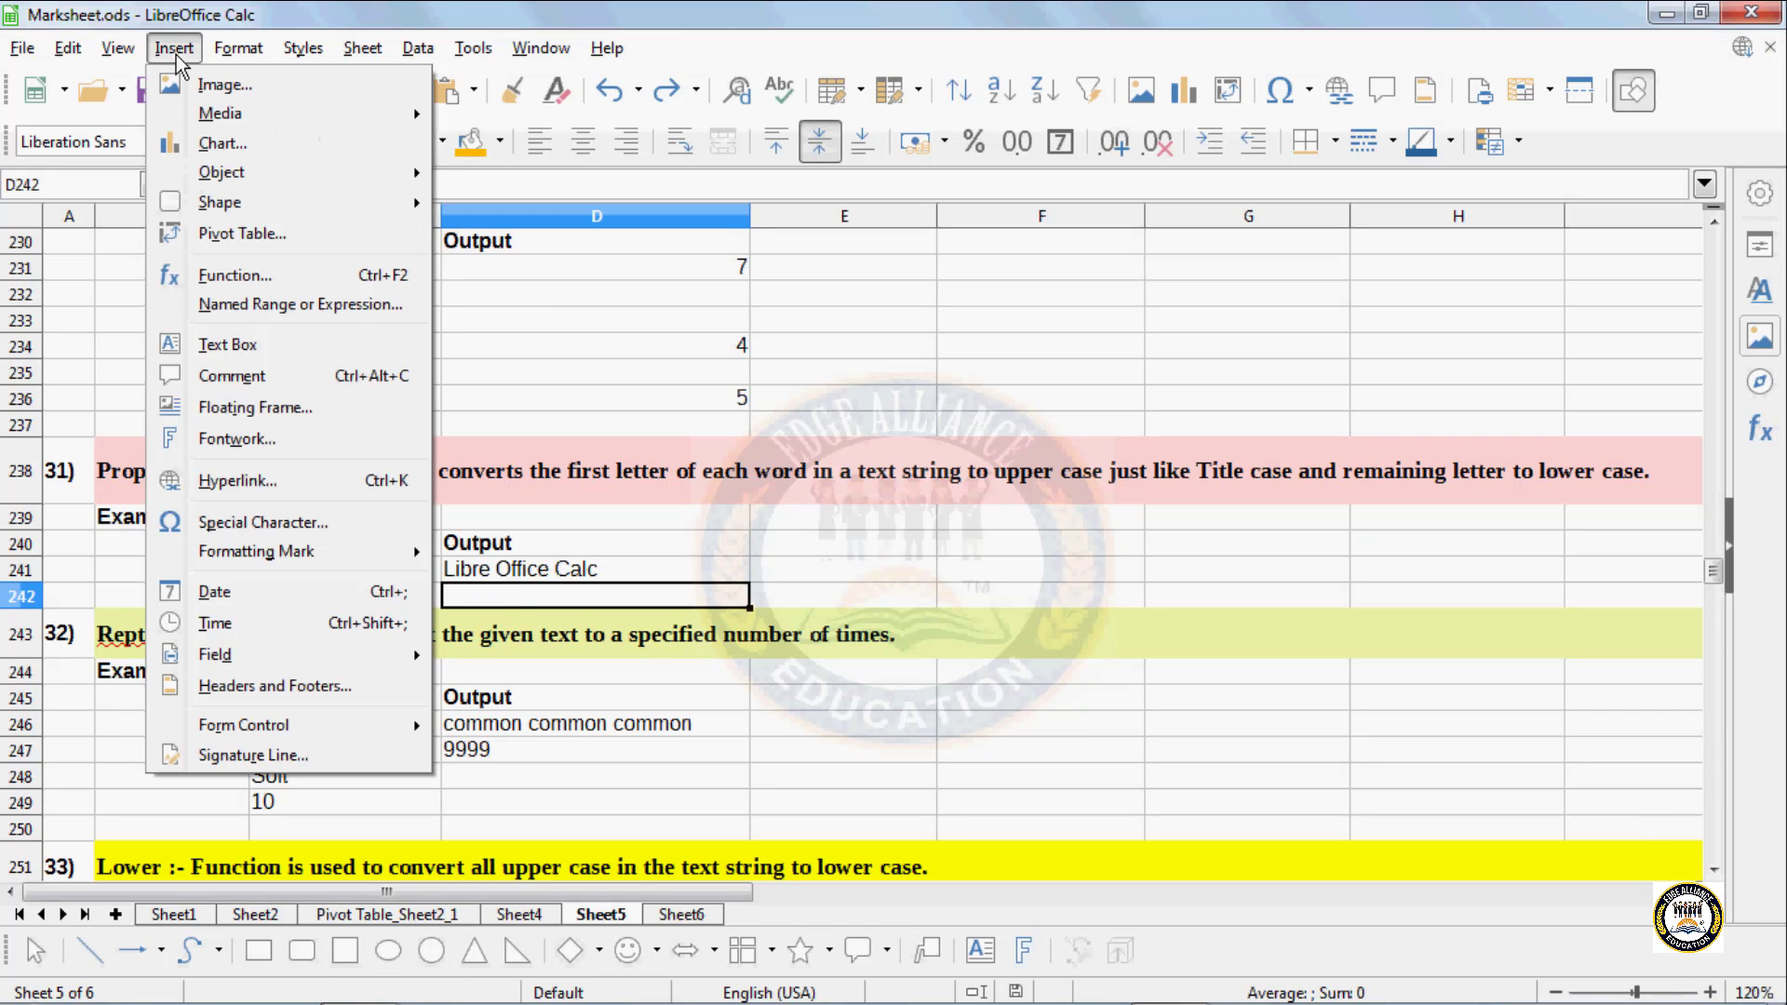
click(233, 275)
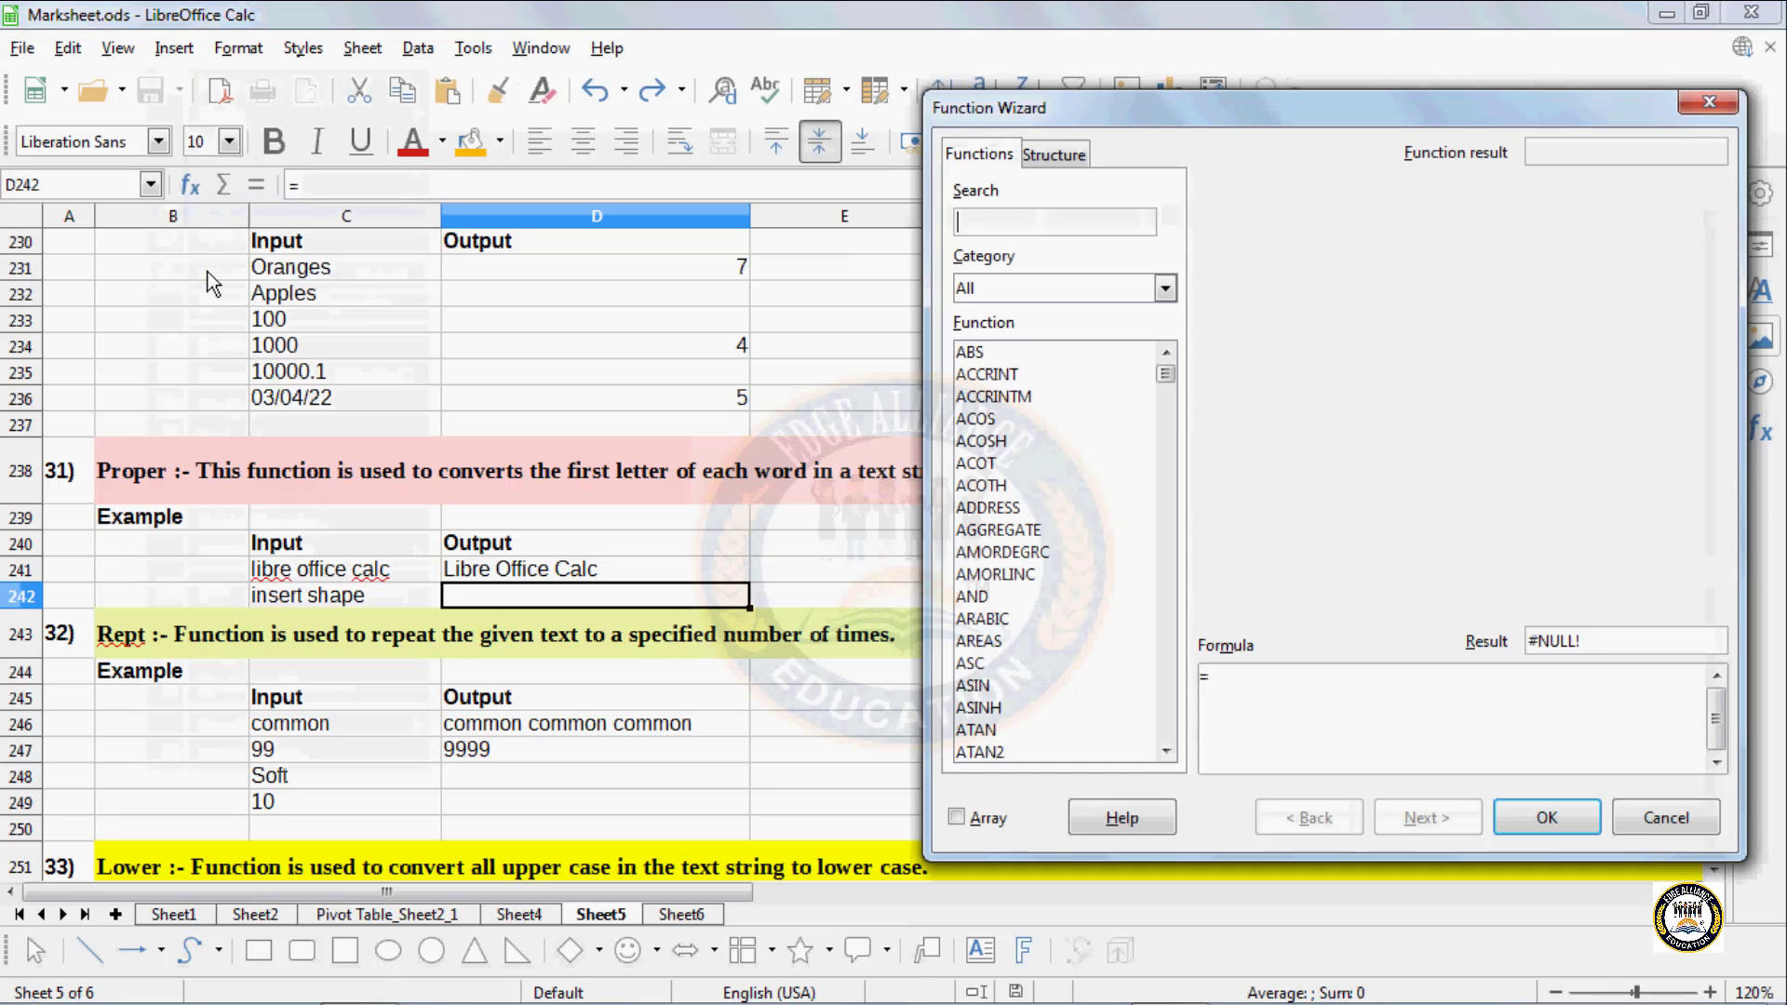
click(984, 223)
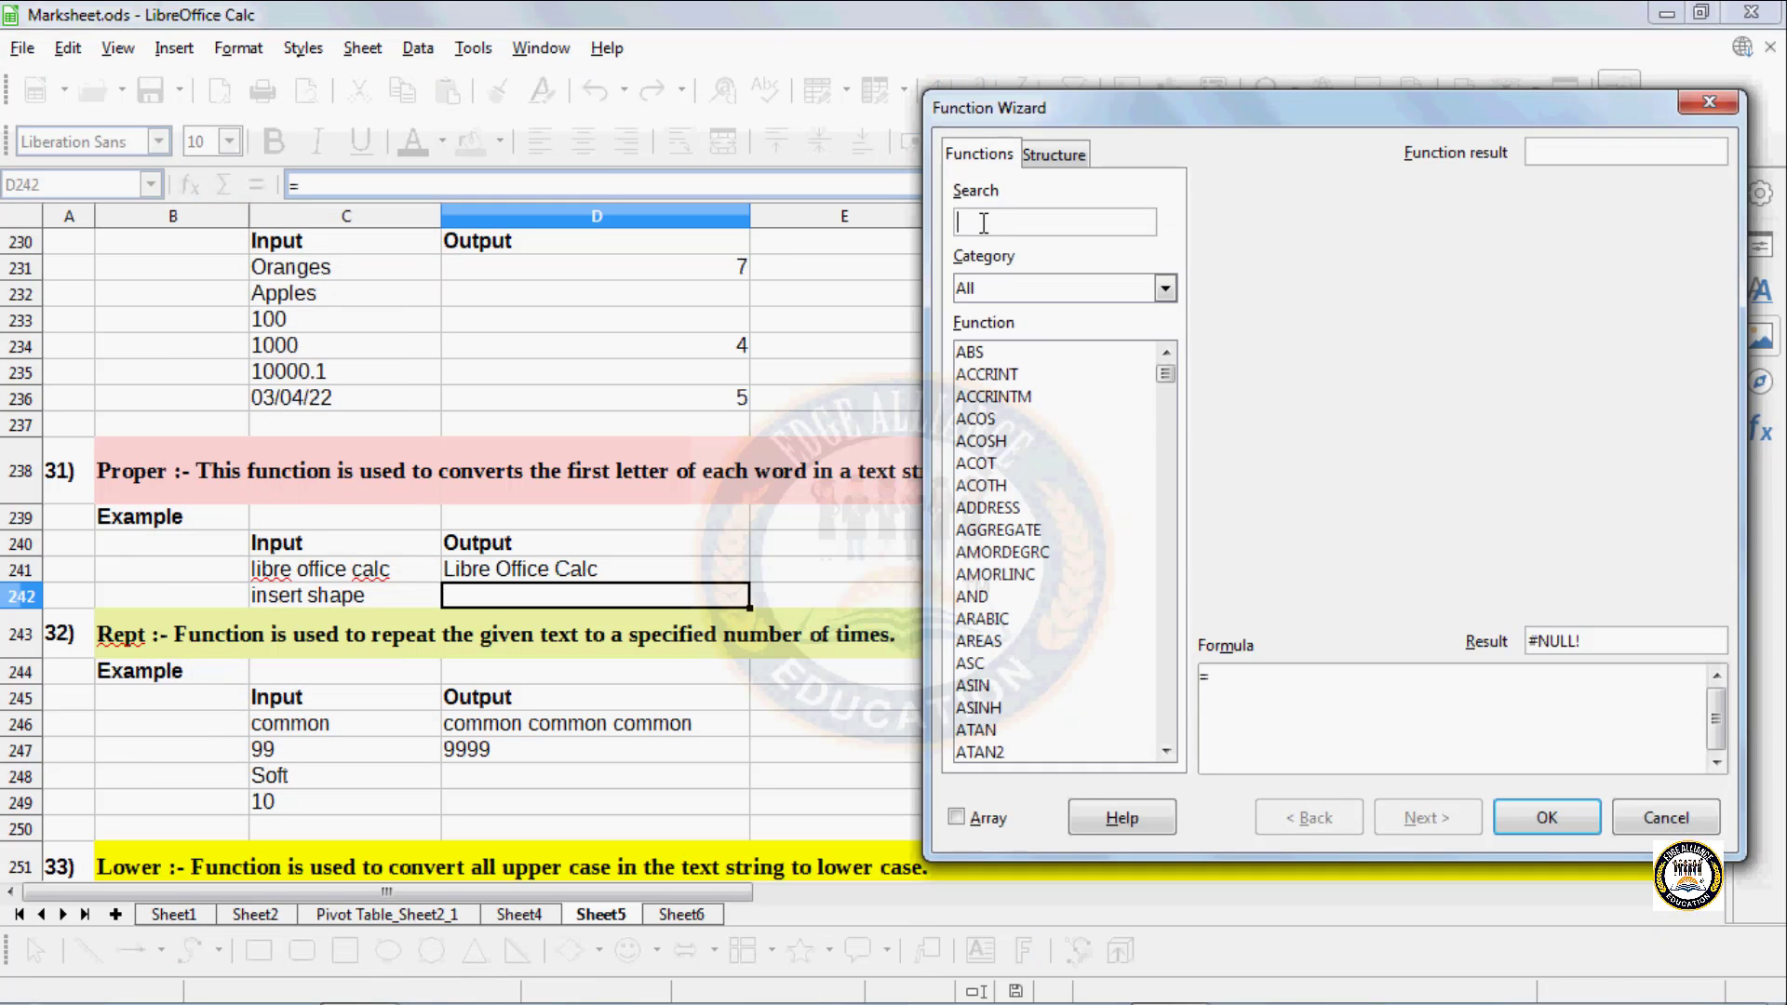
text(proper)
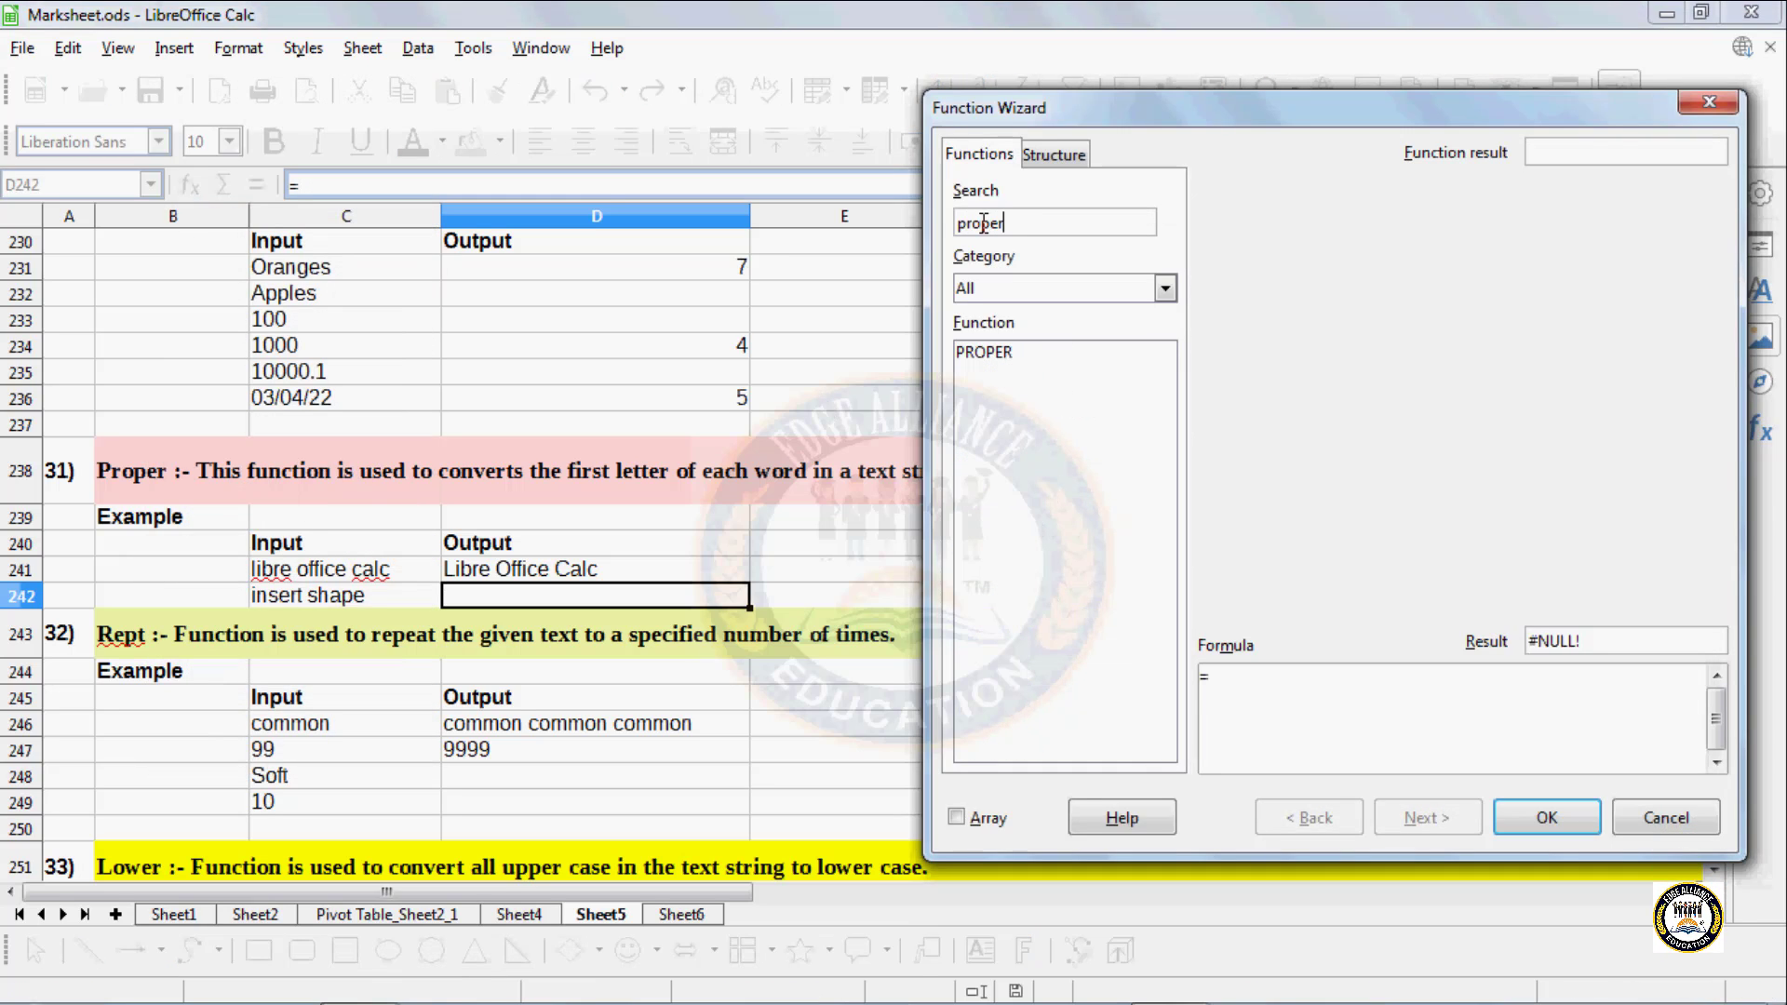
click(985, 352)
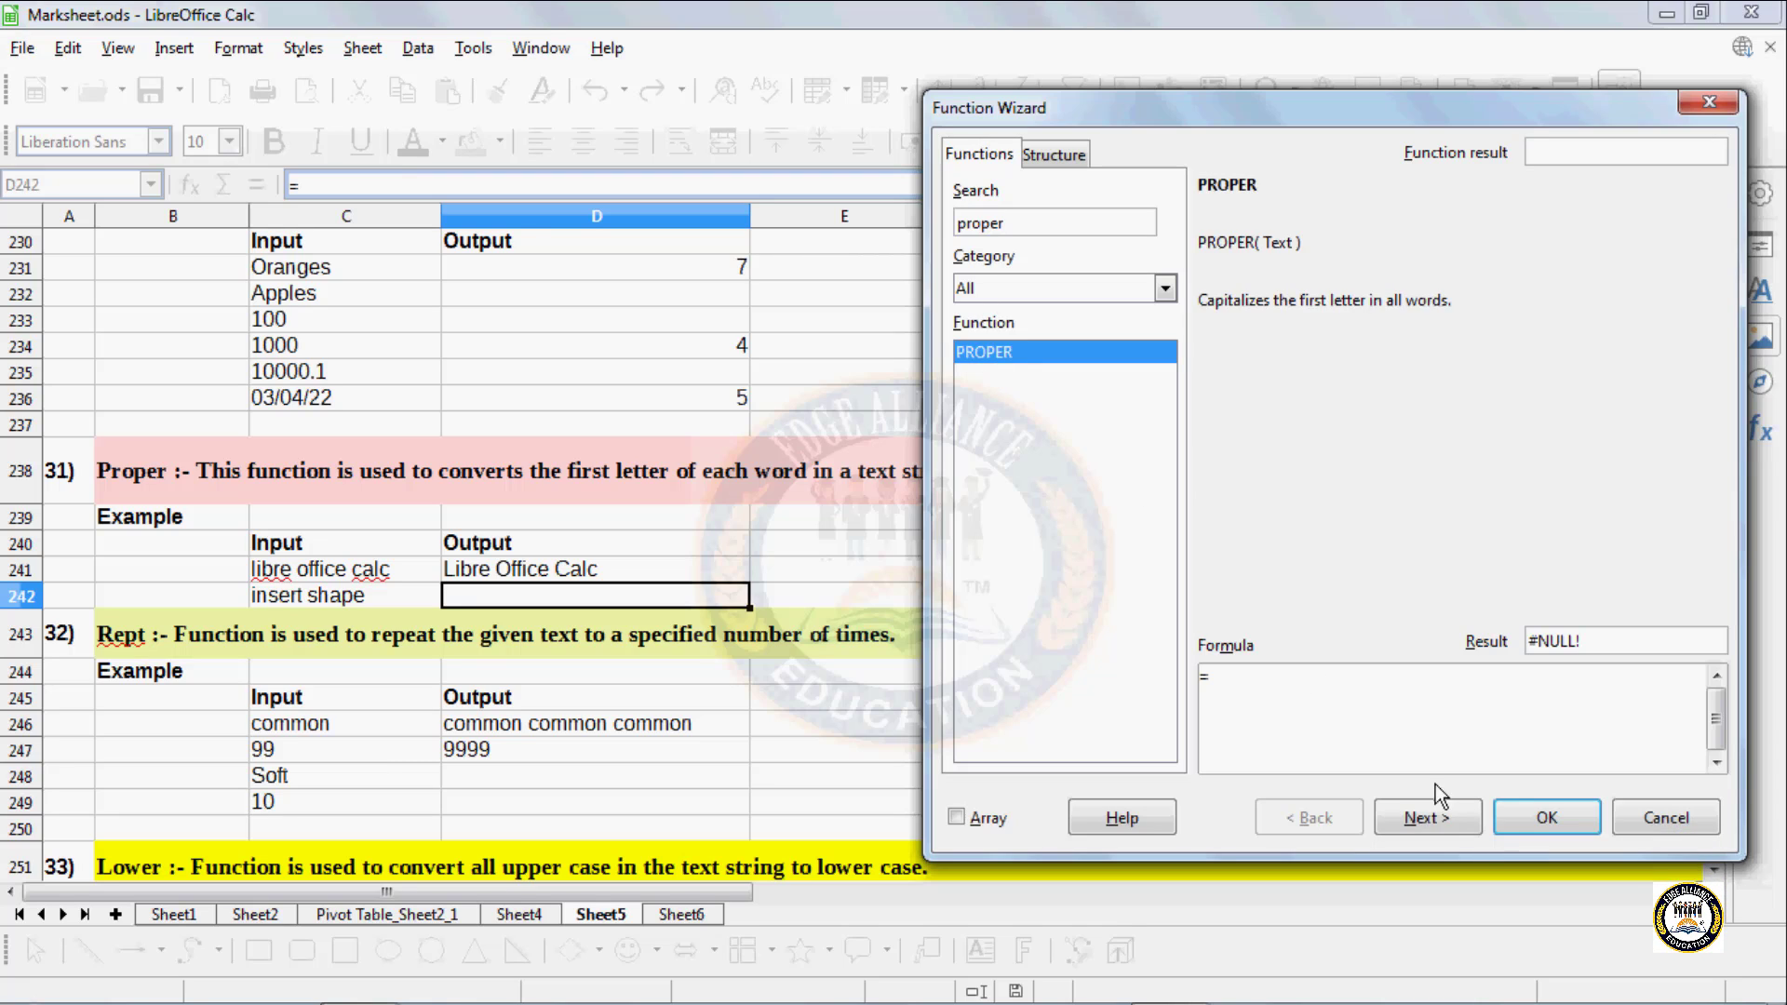
click(1434, 815)
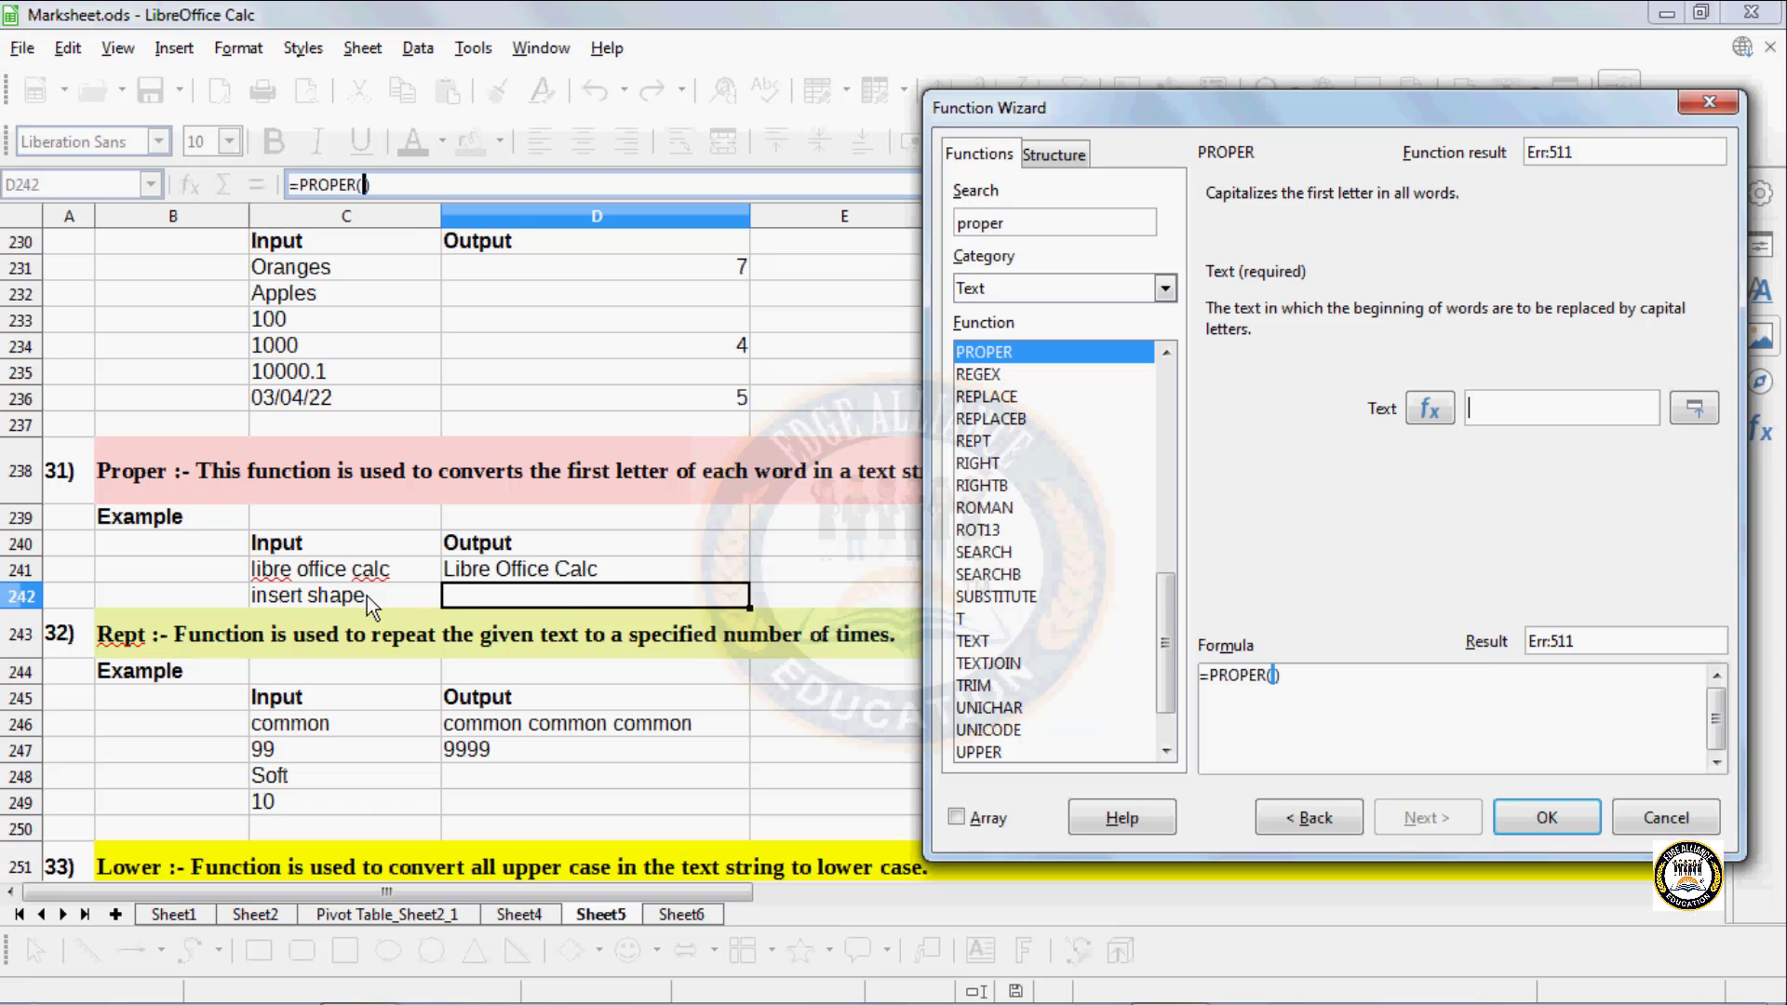
click(336, 588)
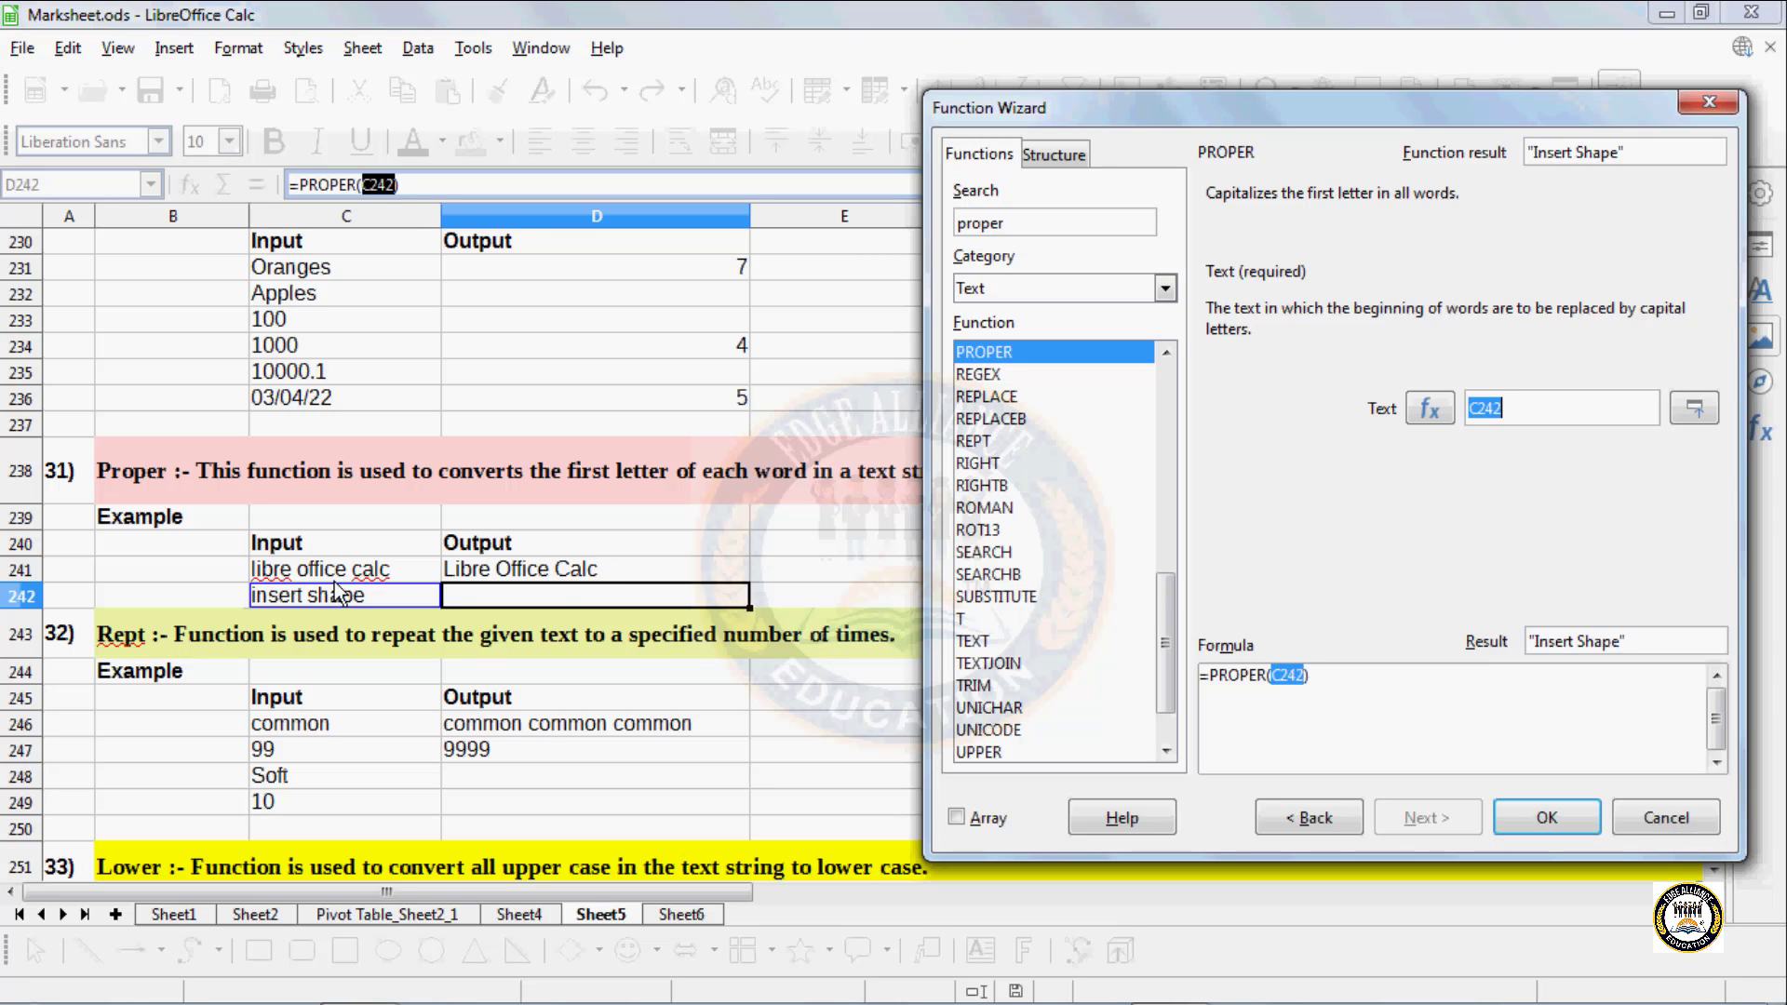
click(1501, 806)
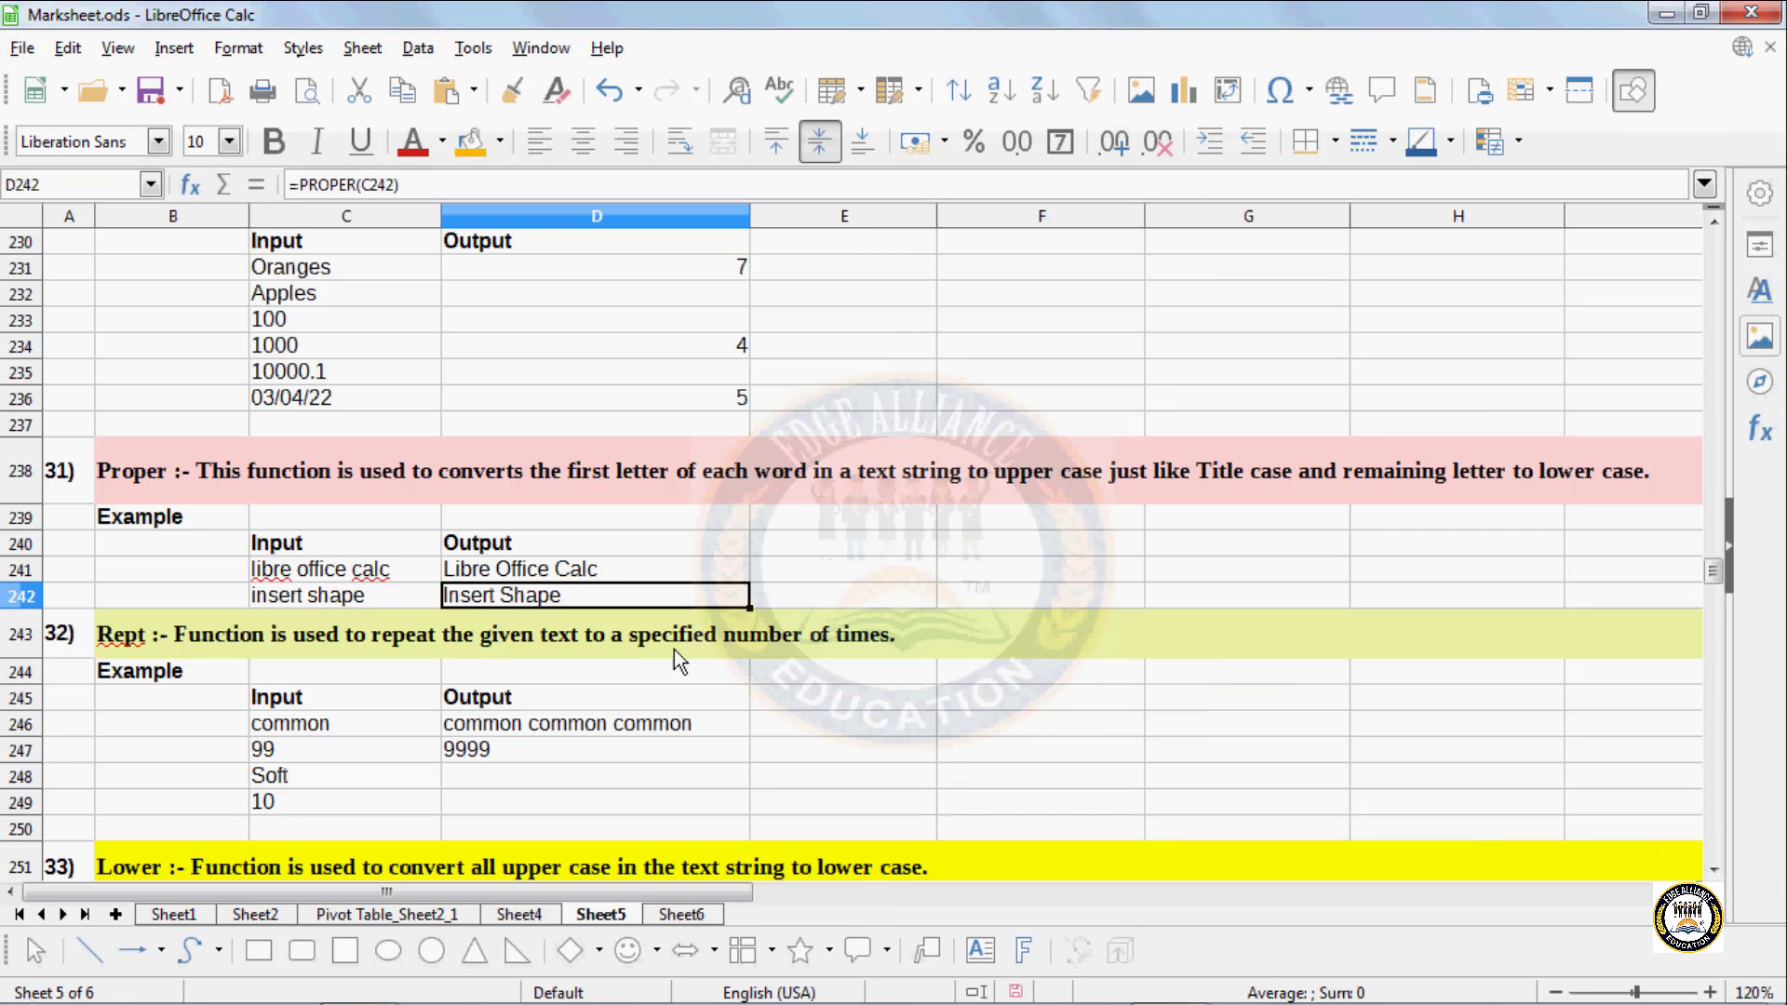
click(786, 598)
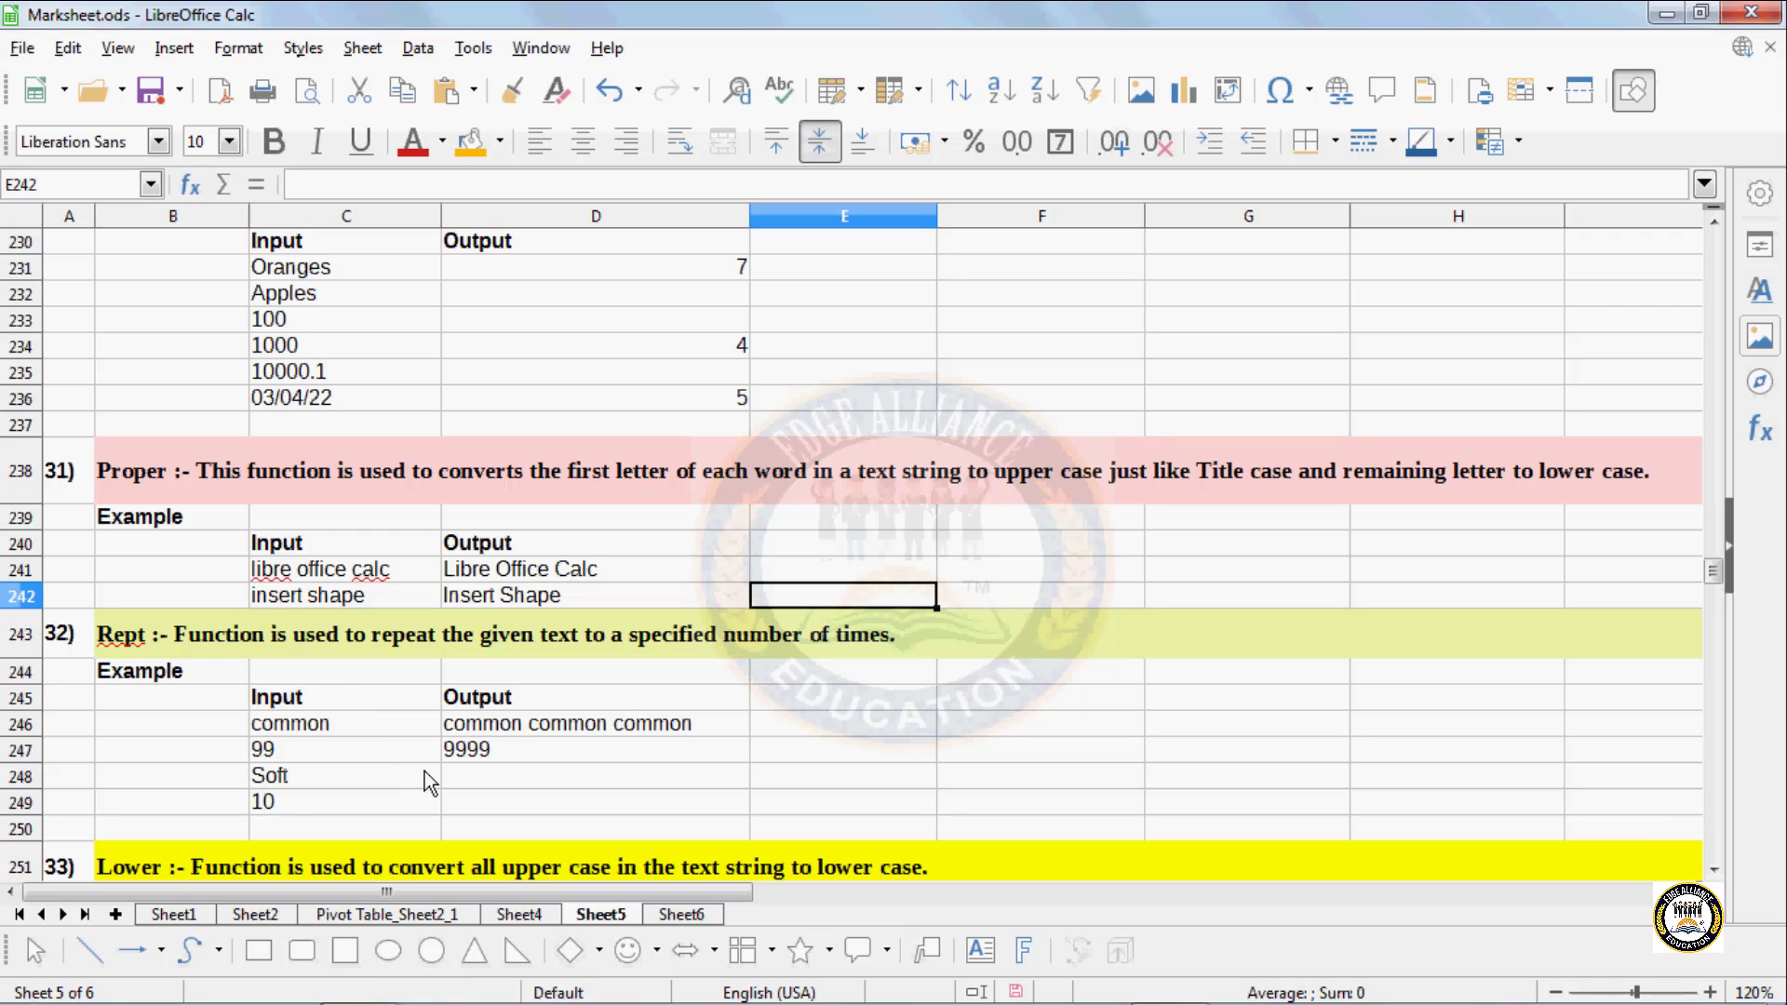
Try the REPT function in D248 with C248 as text and 3 as number, and clear the cell again
click(495, 780)
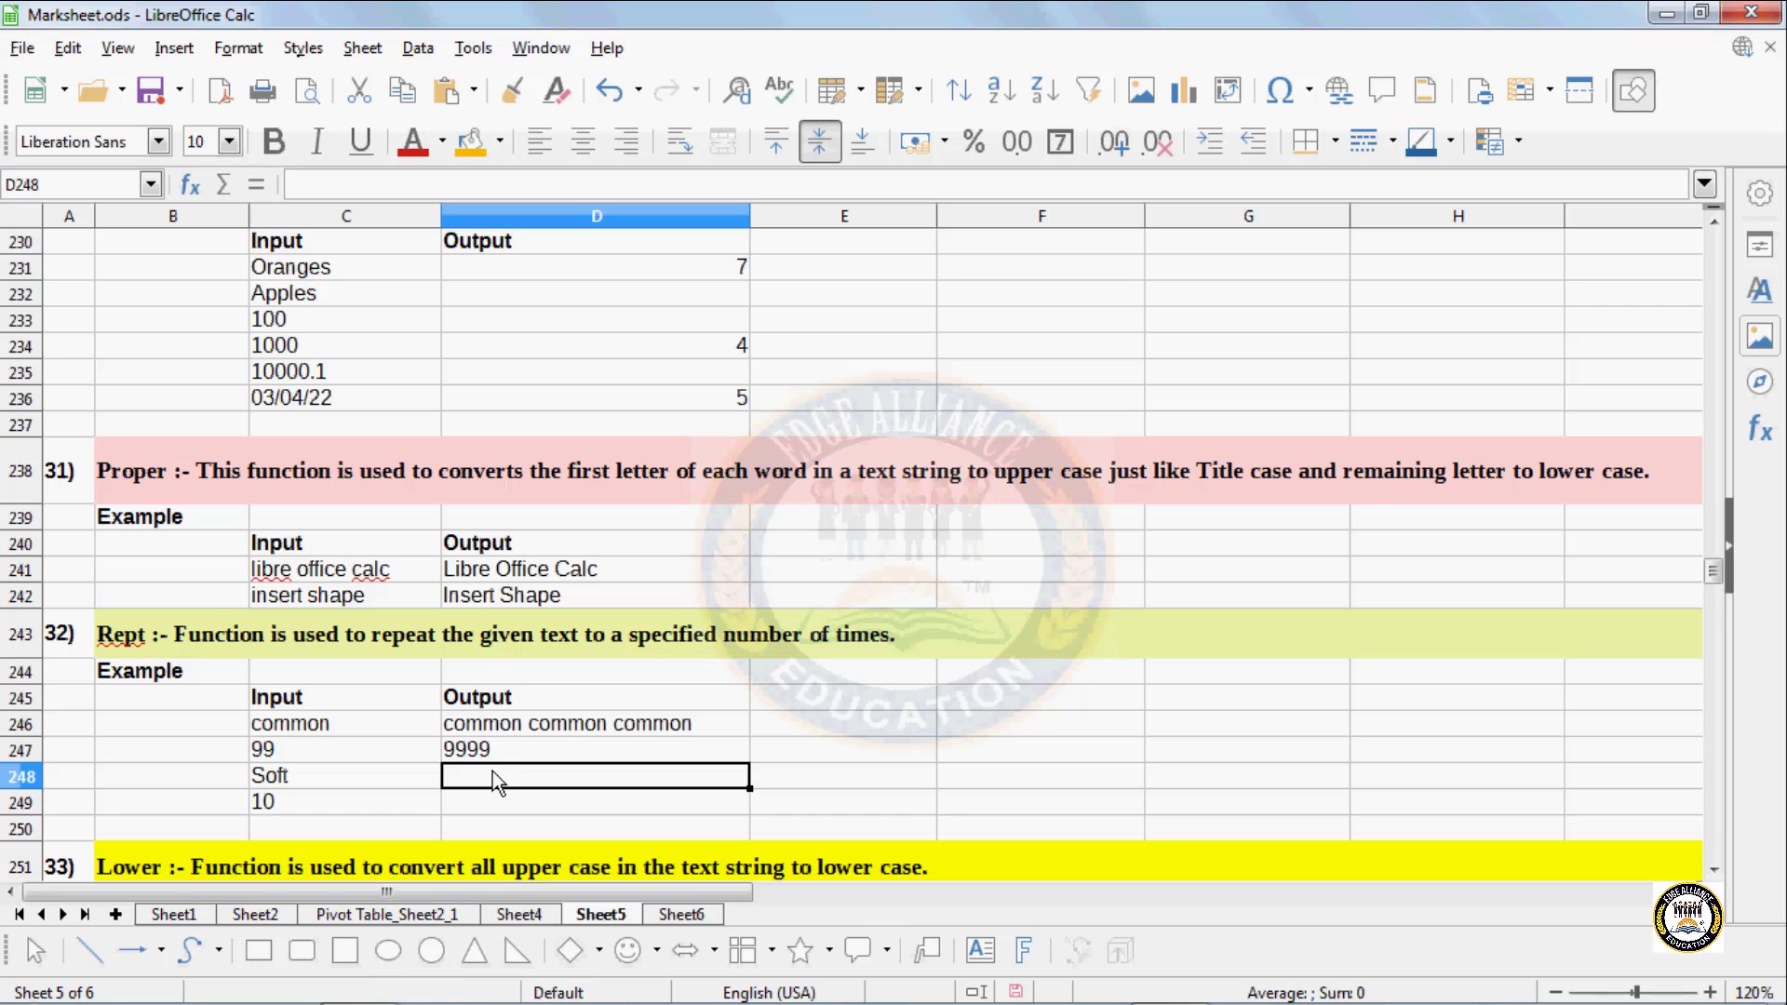
click(340, 775)
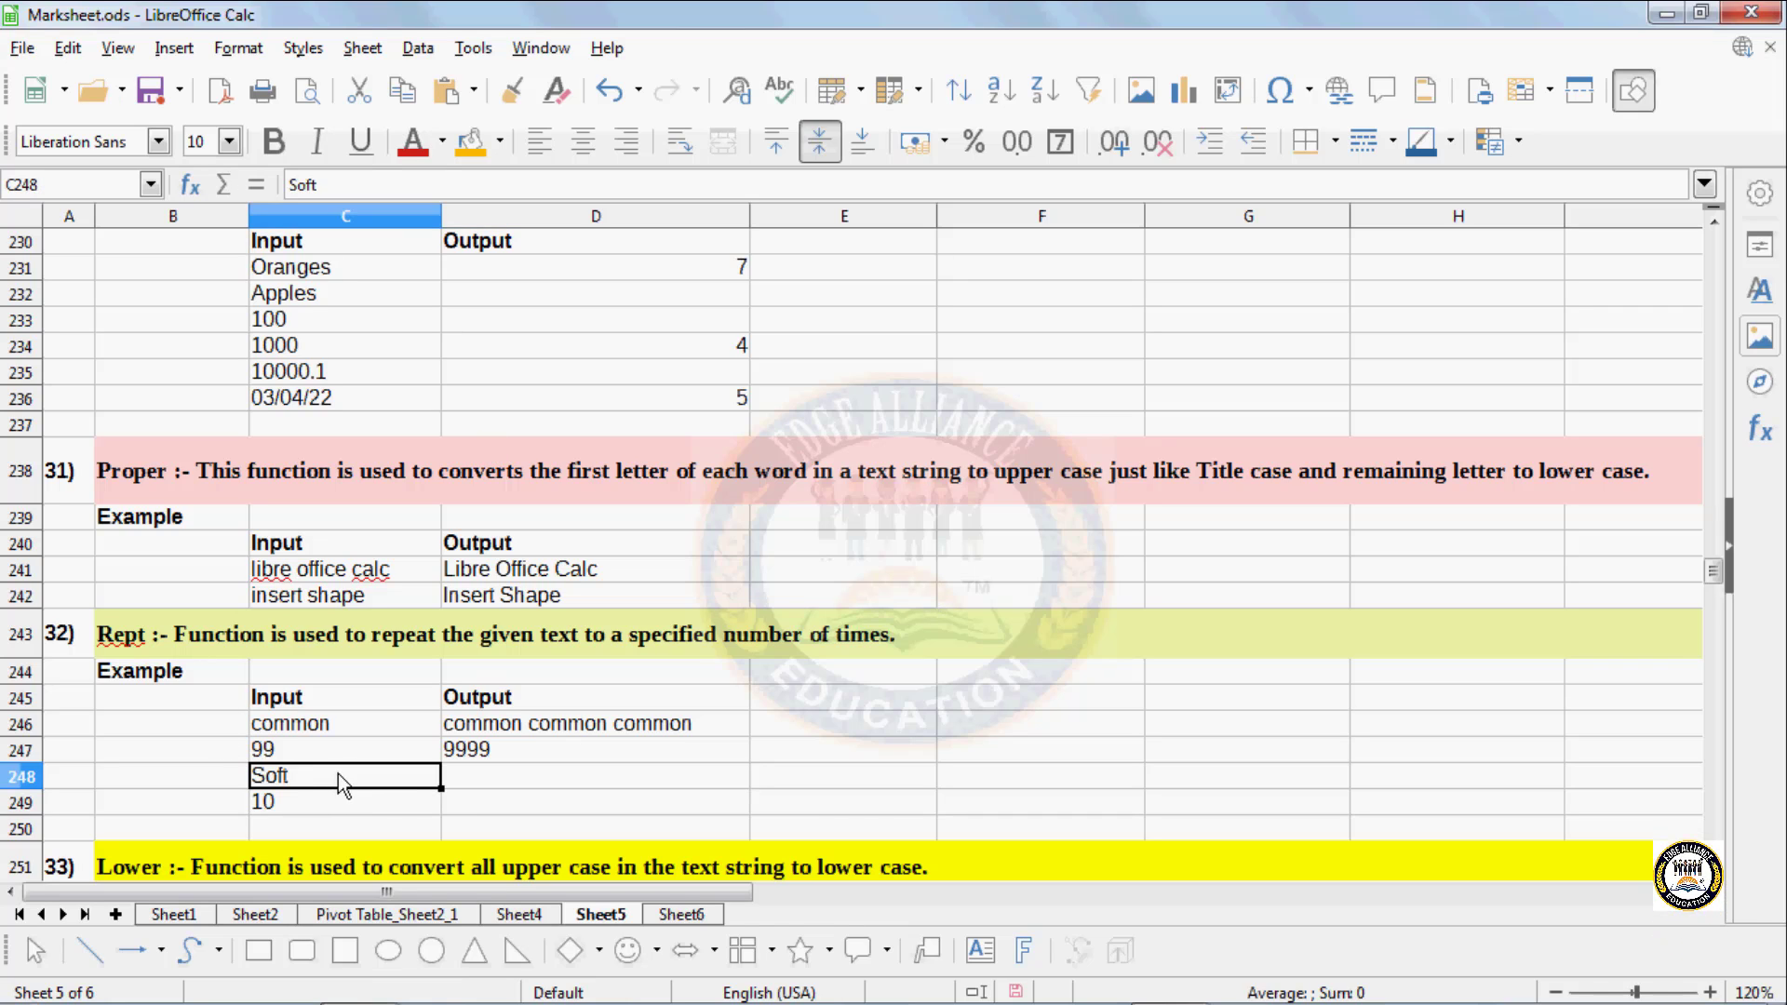
click(468, 775)
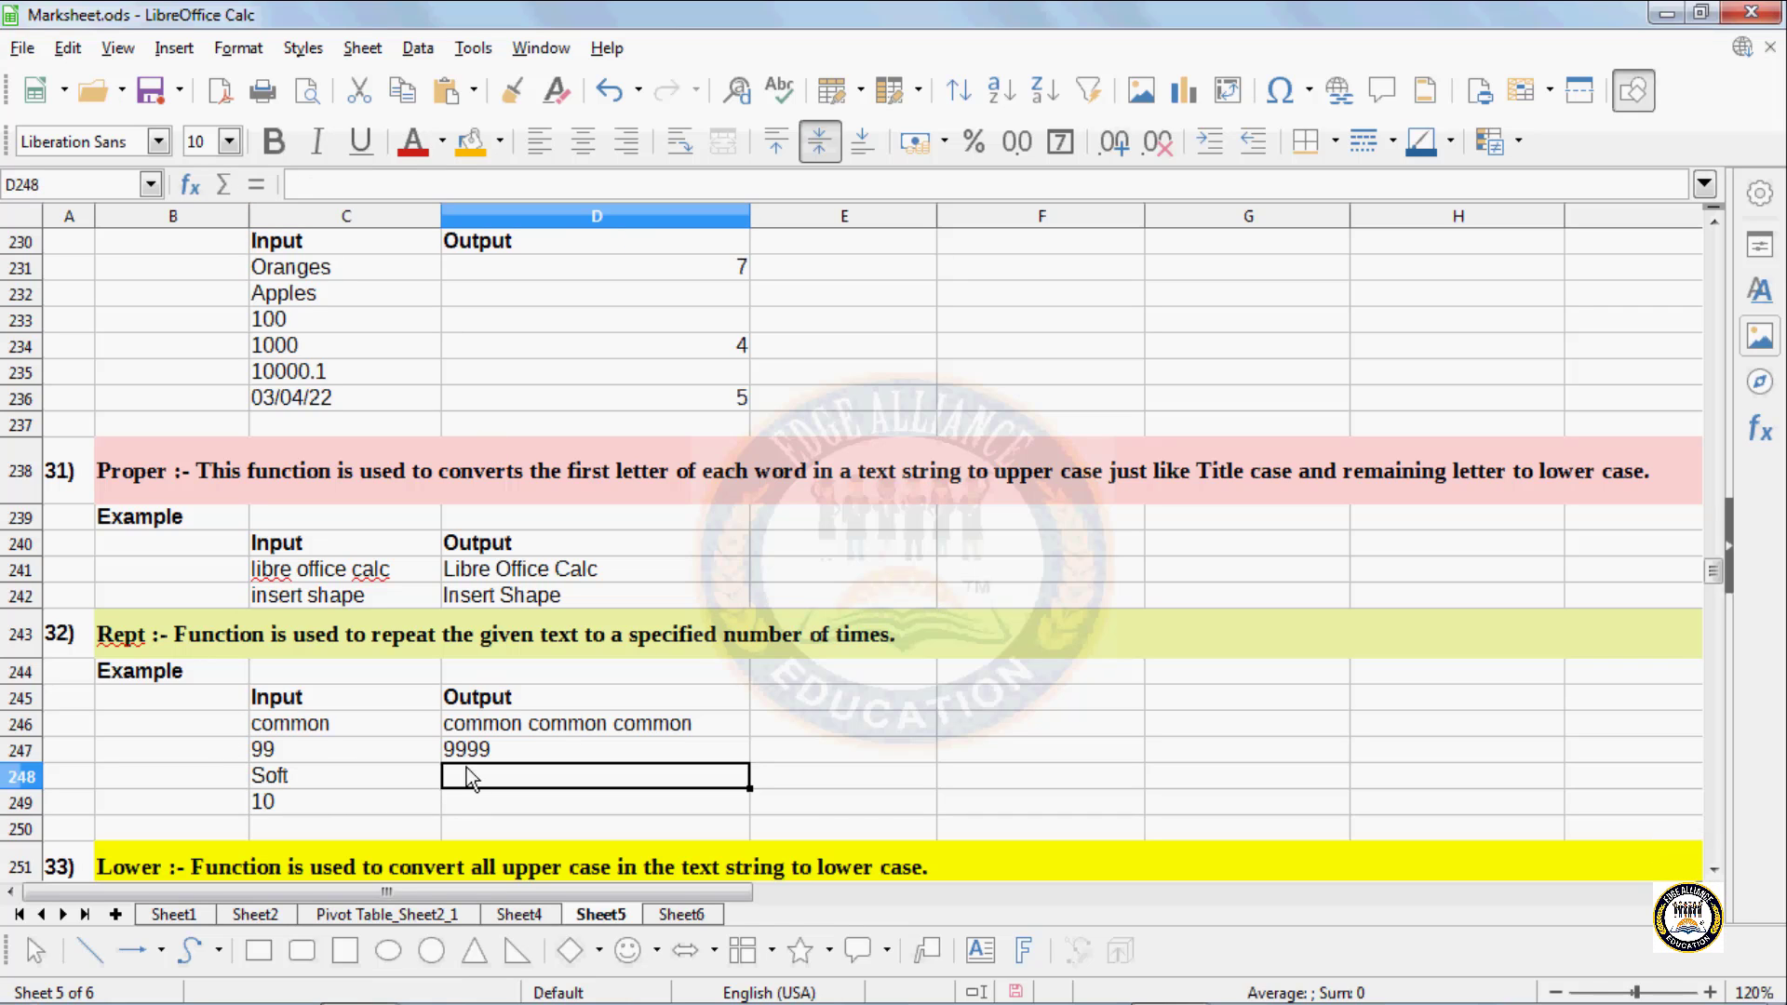
click(239, 49)
click(174, 48)
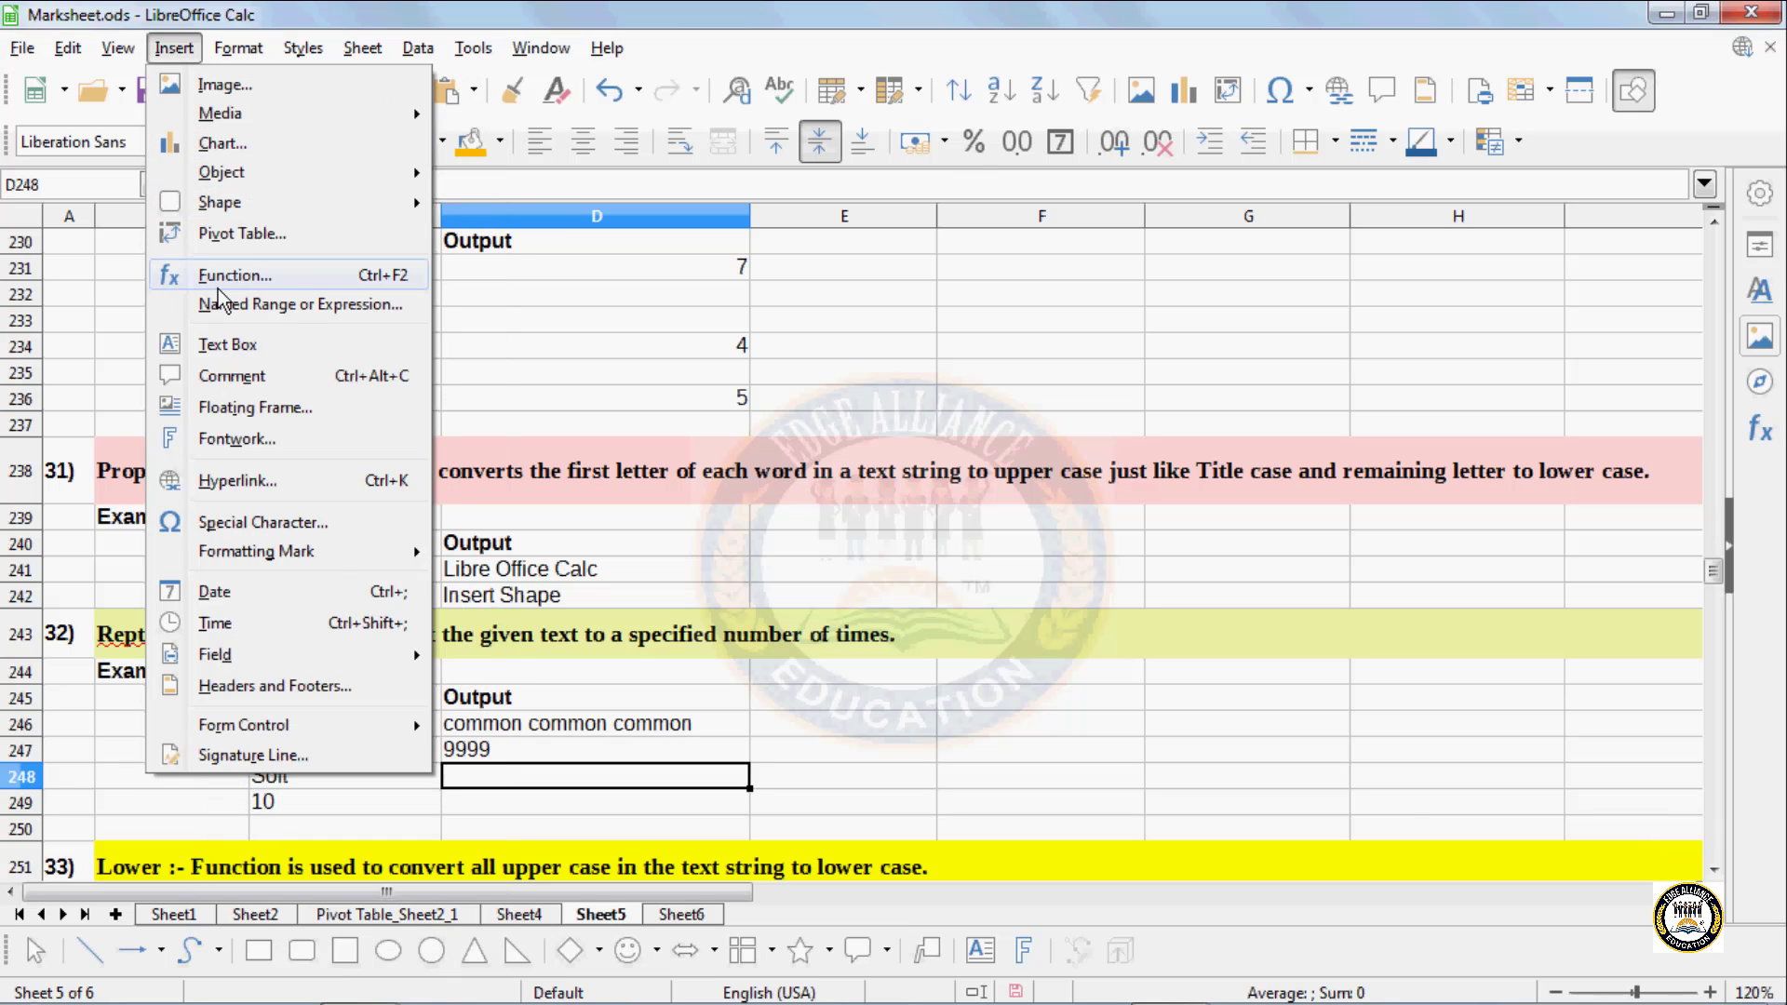
click(223, 276)
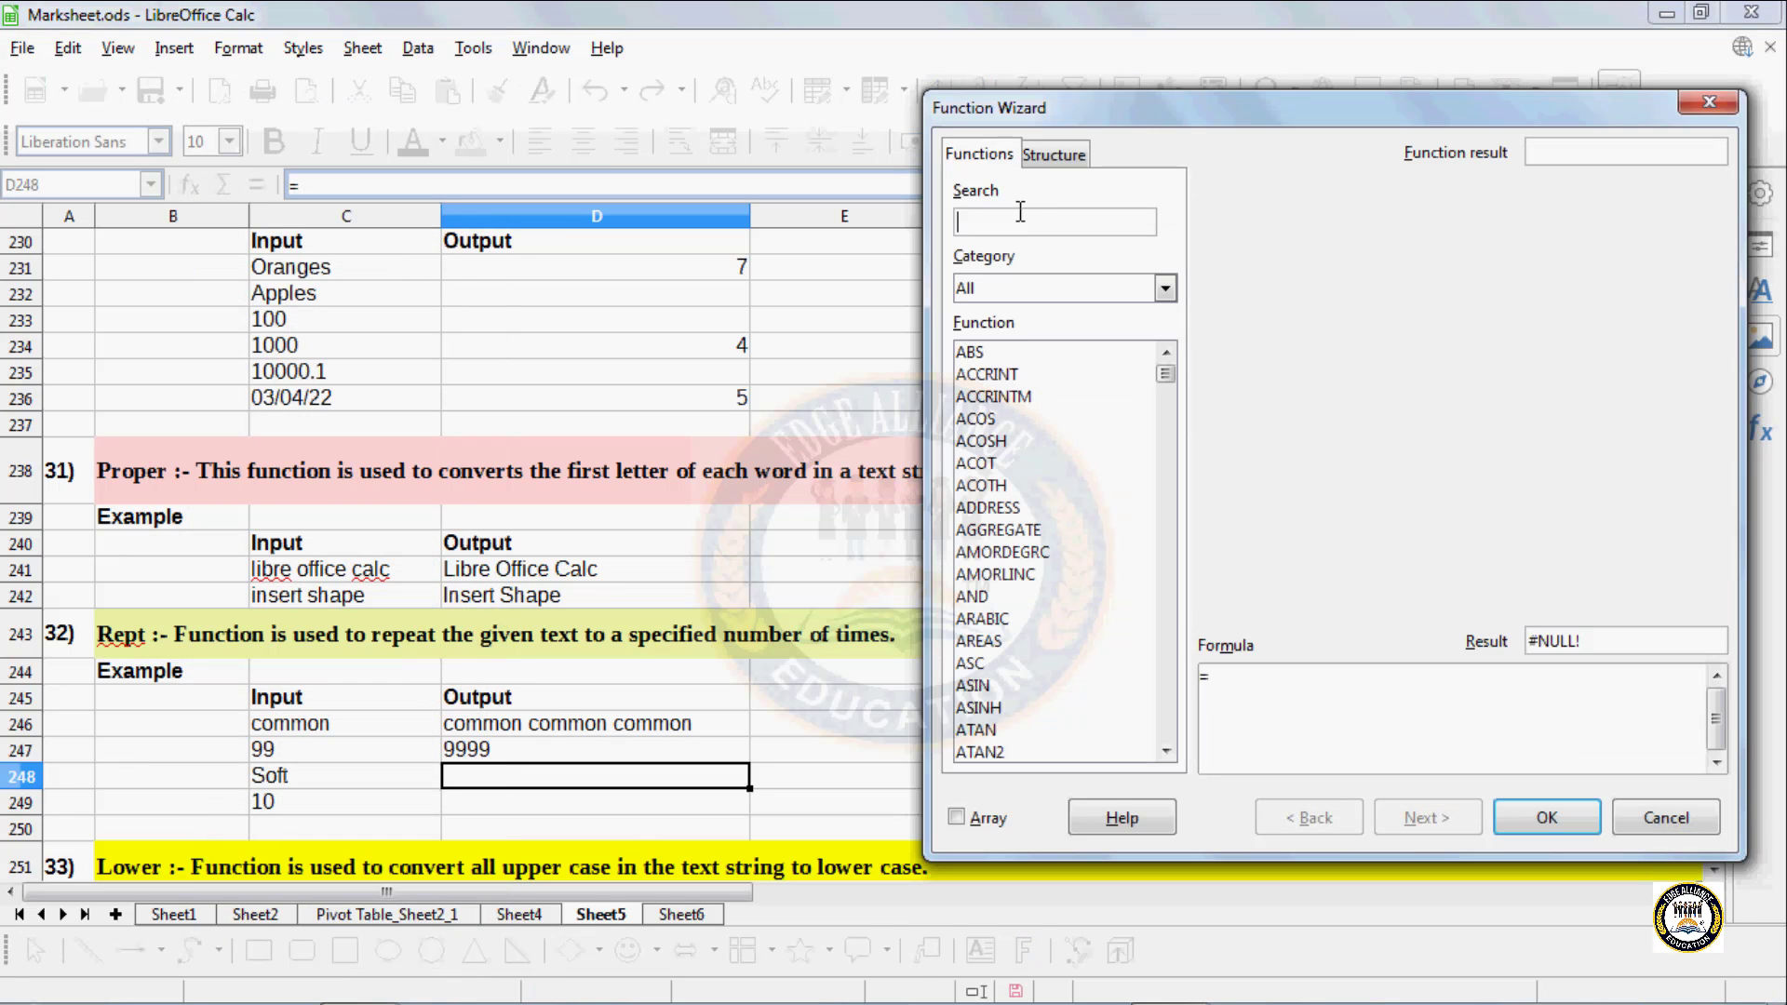
text(rept)
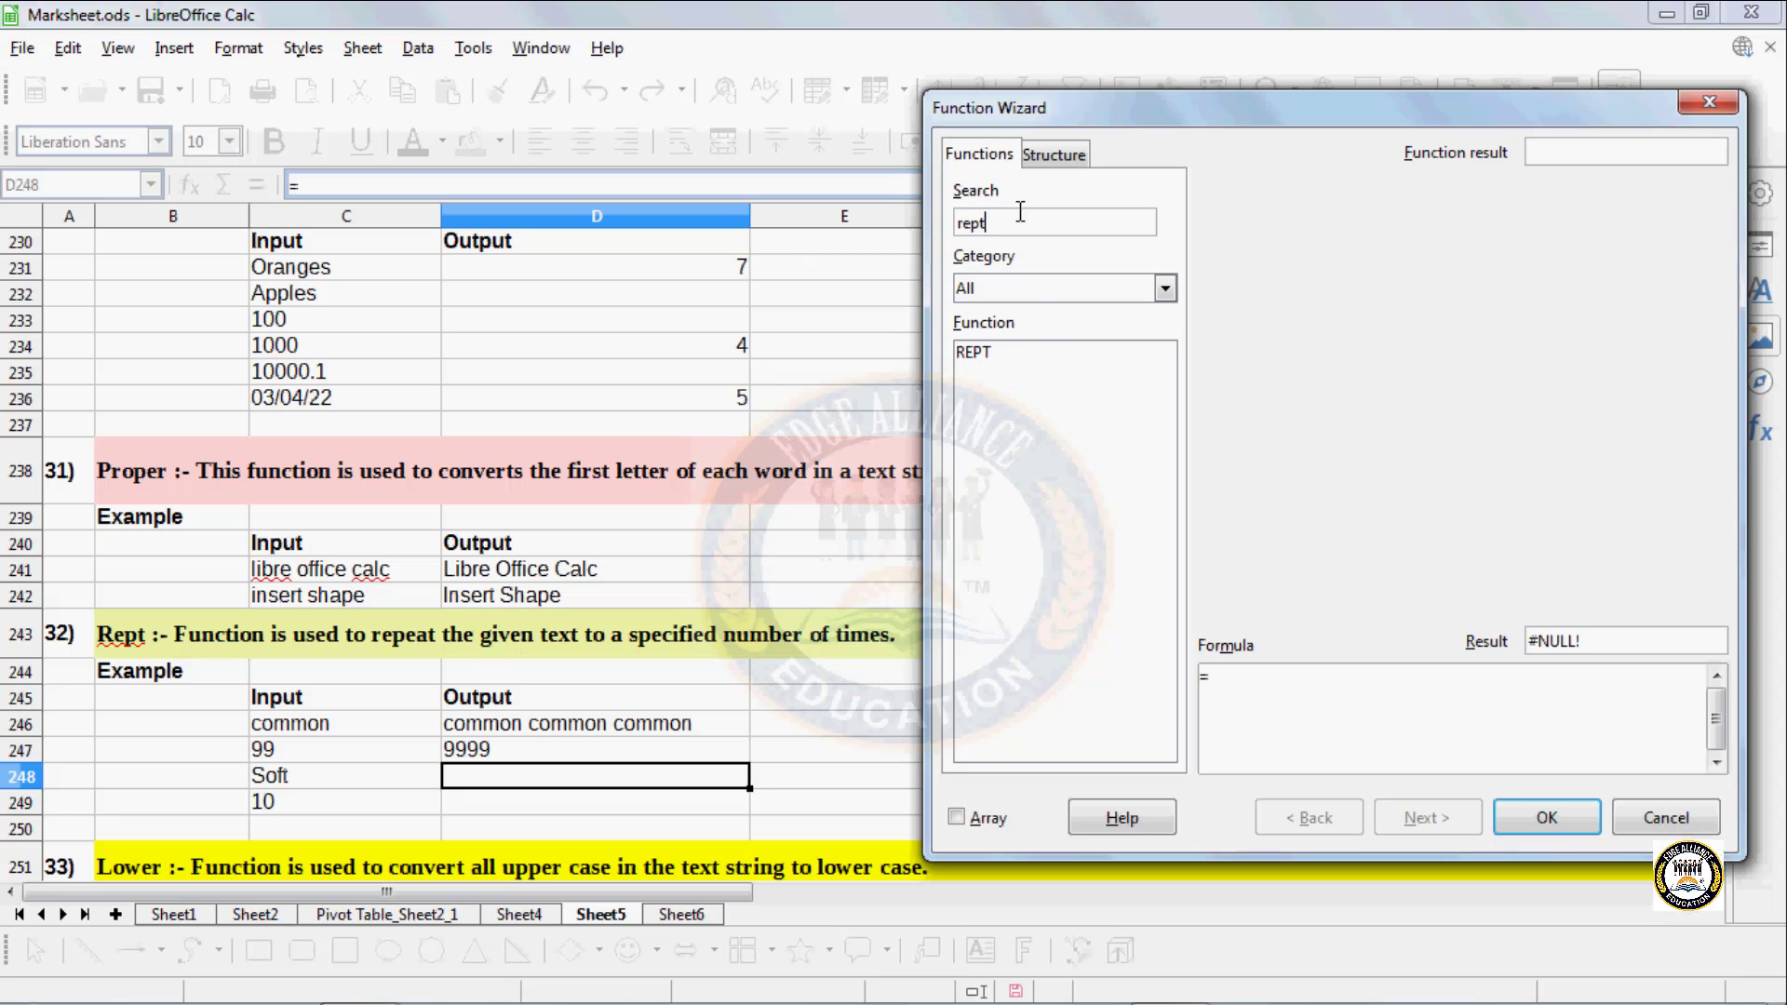
click(987, 354)
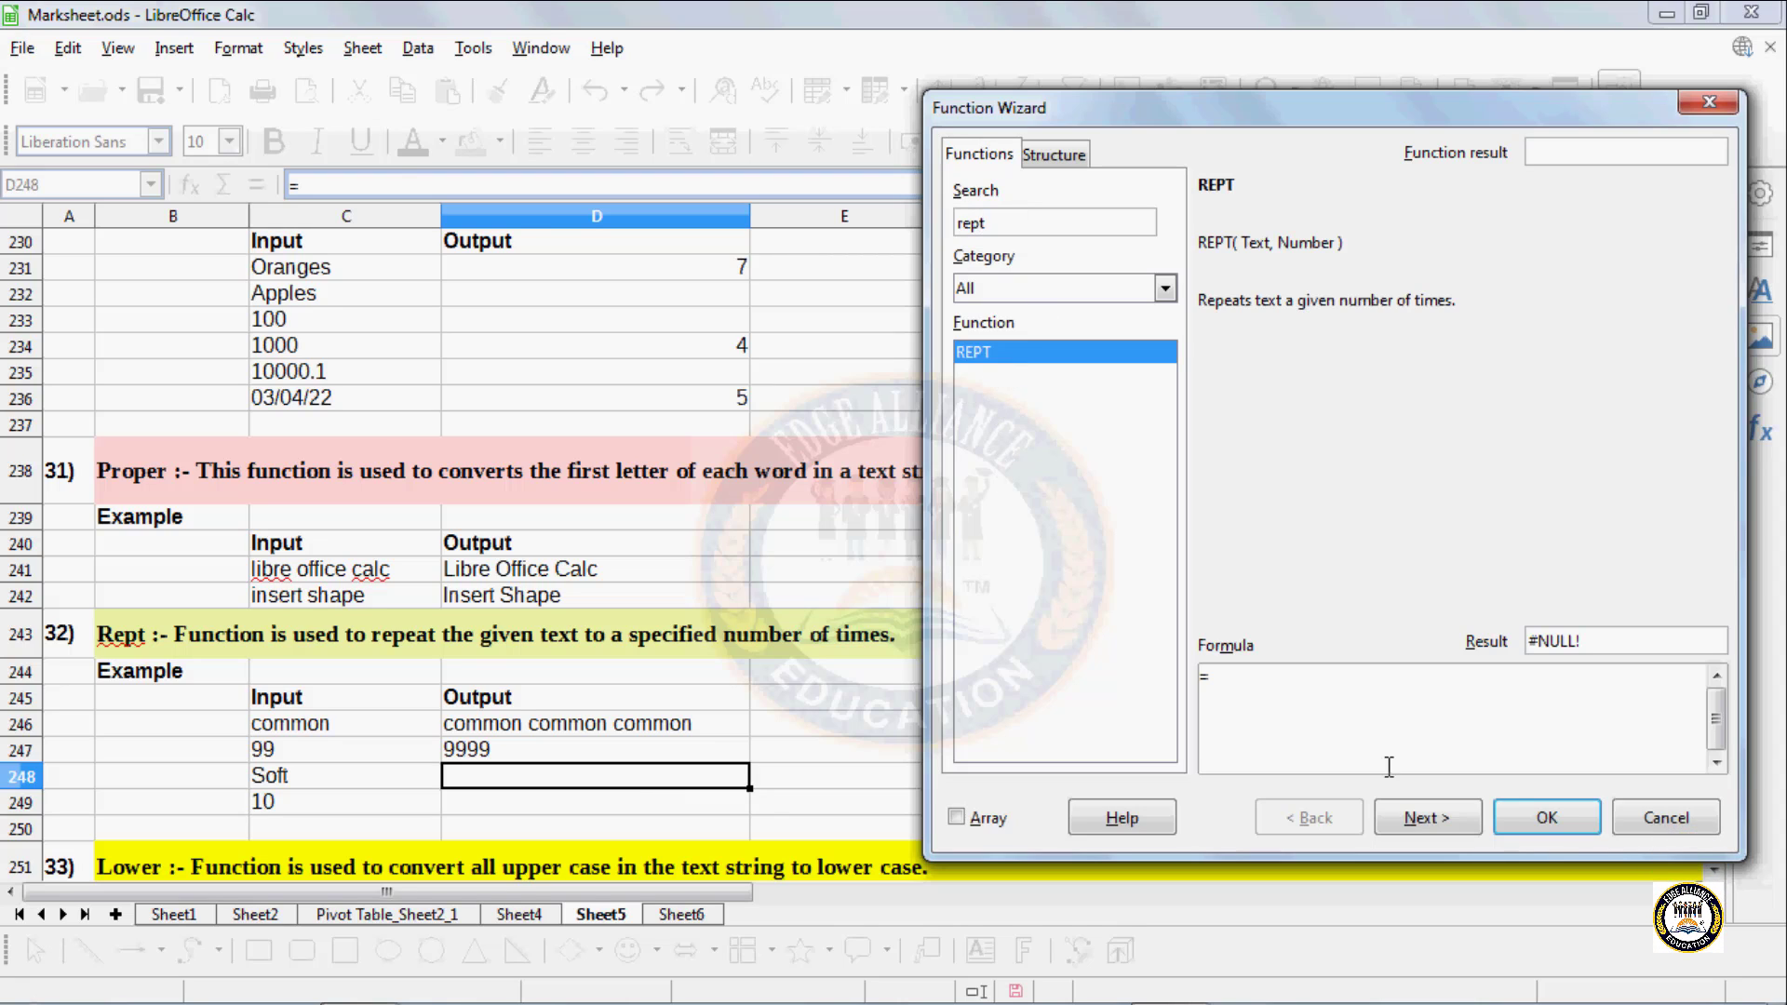
click(1425, 818)
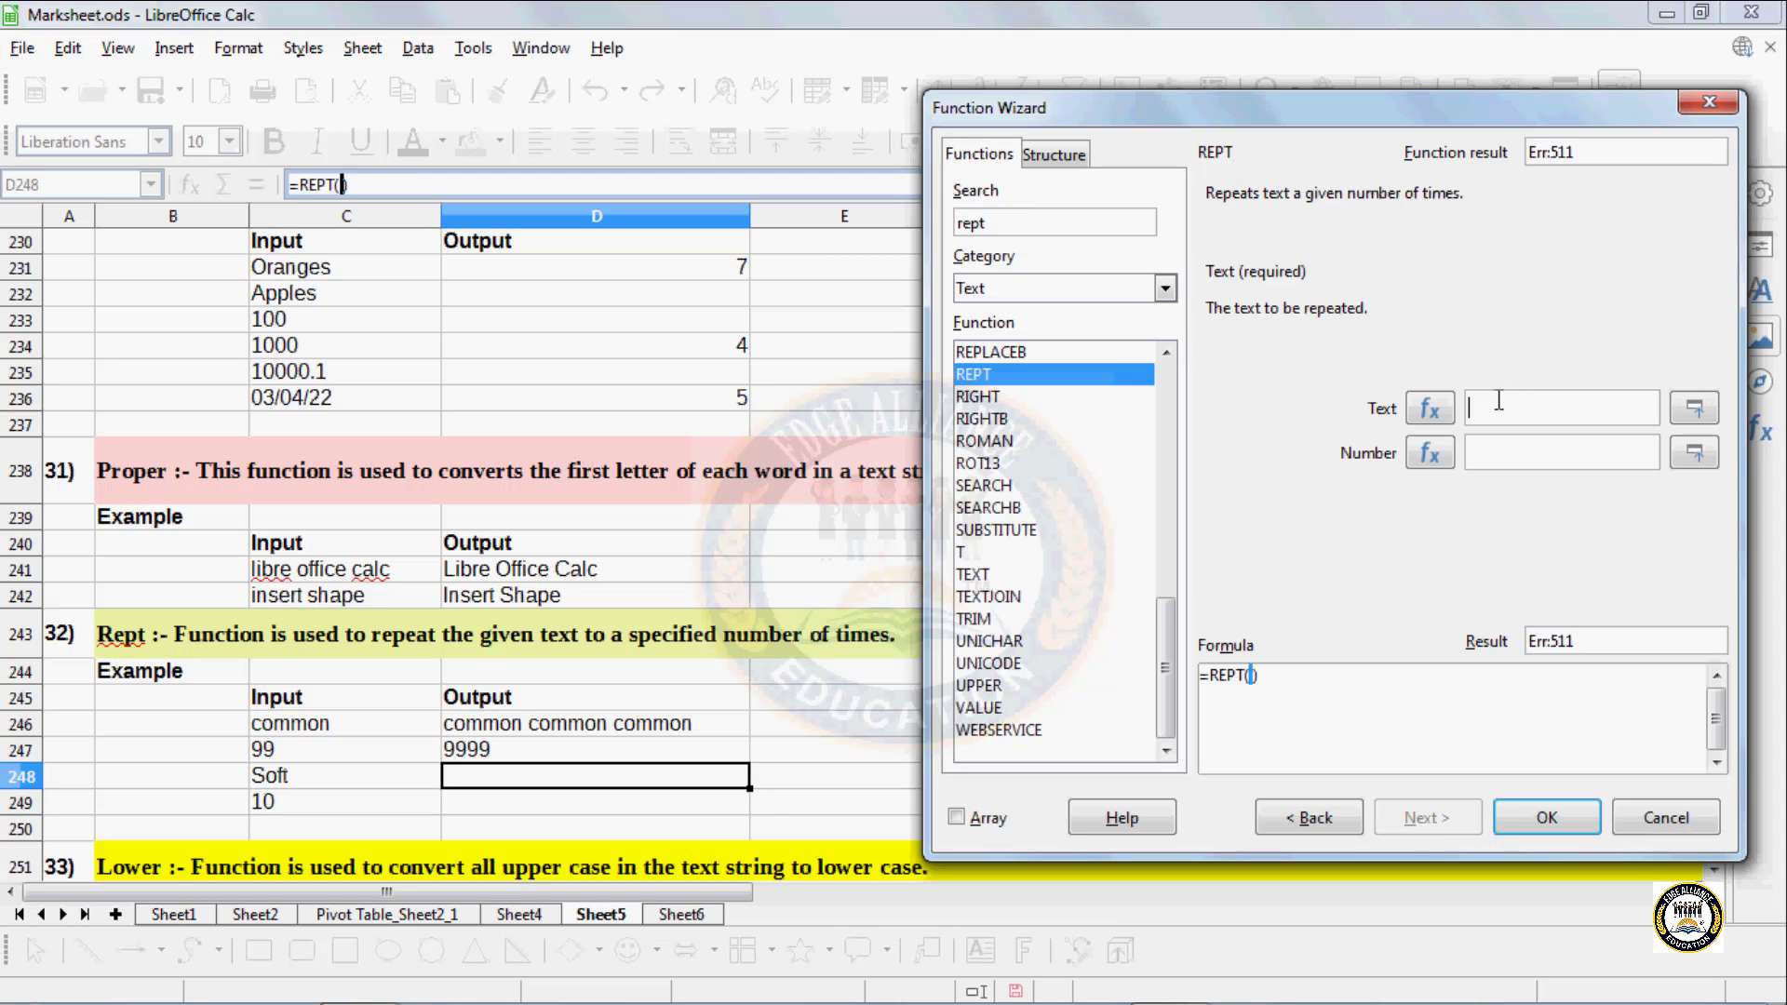
click(334, 769)
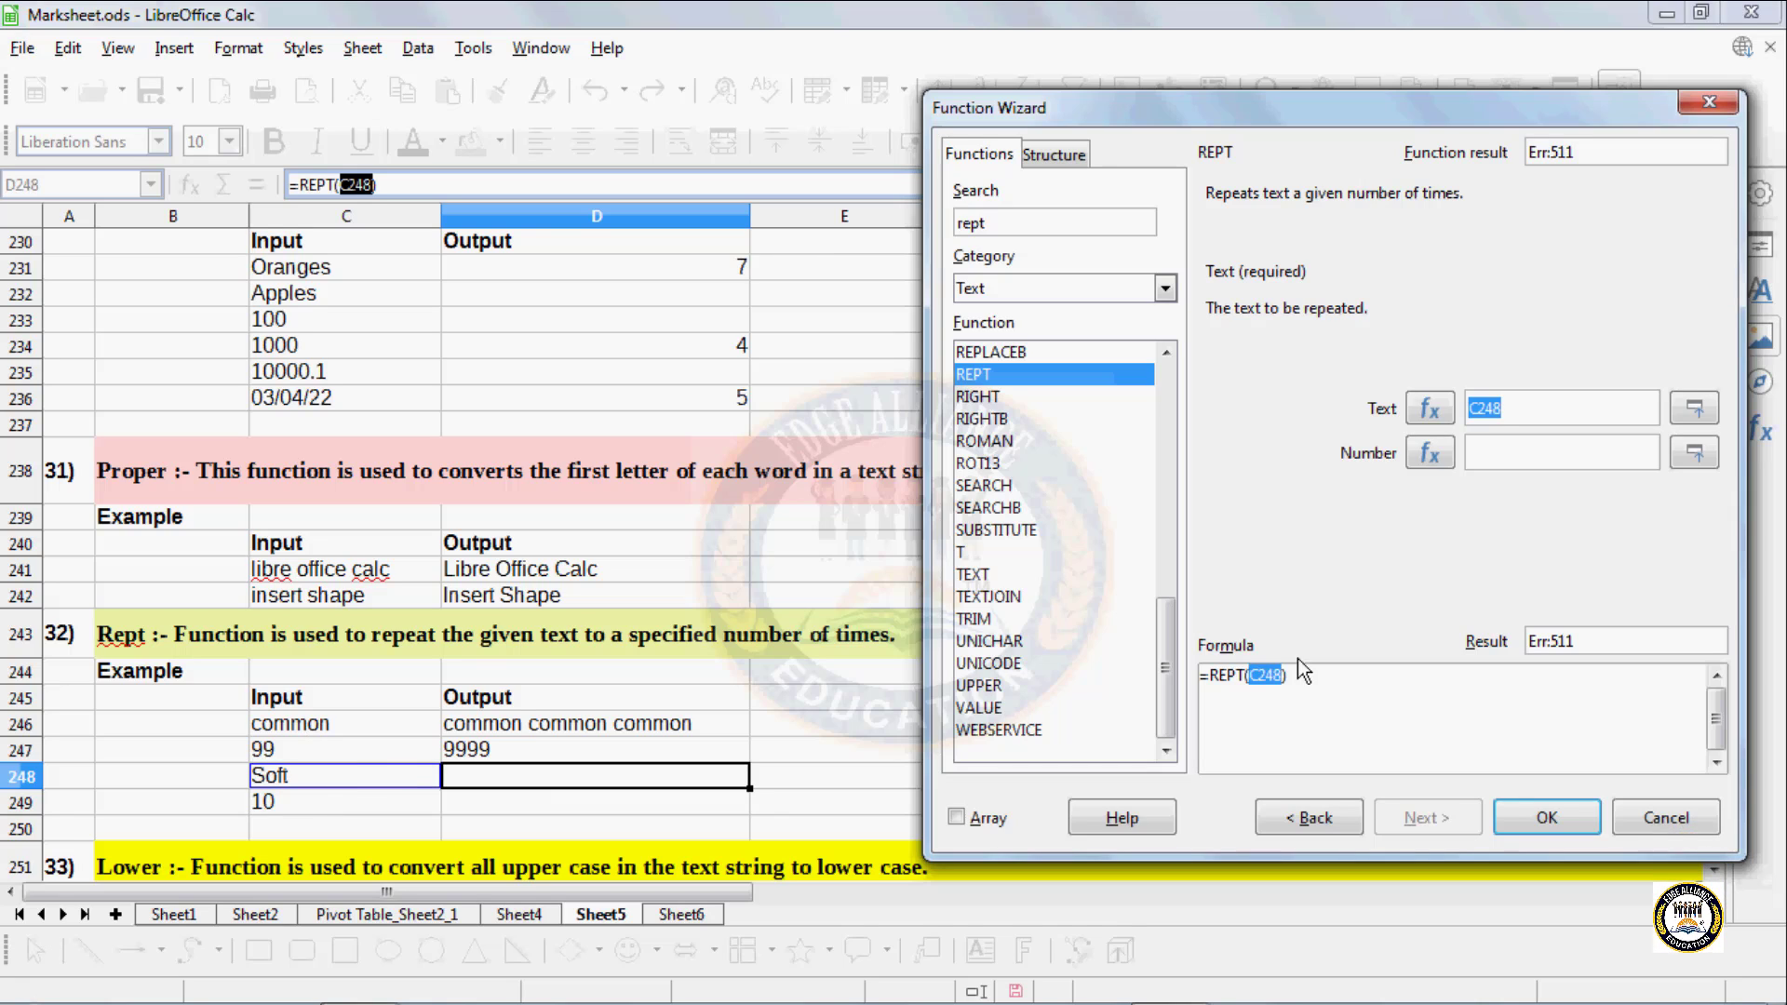
click(1509, 448)
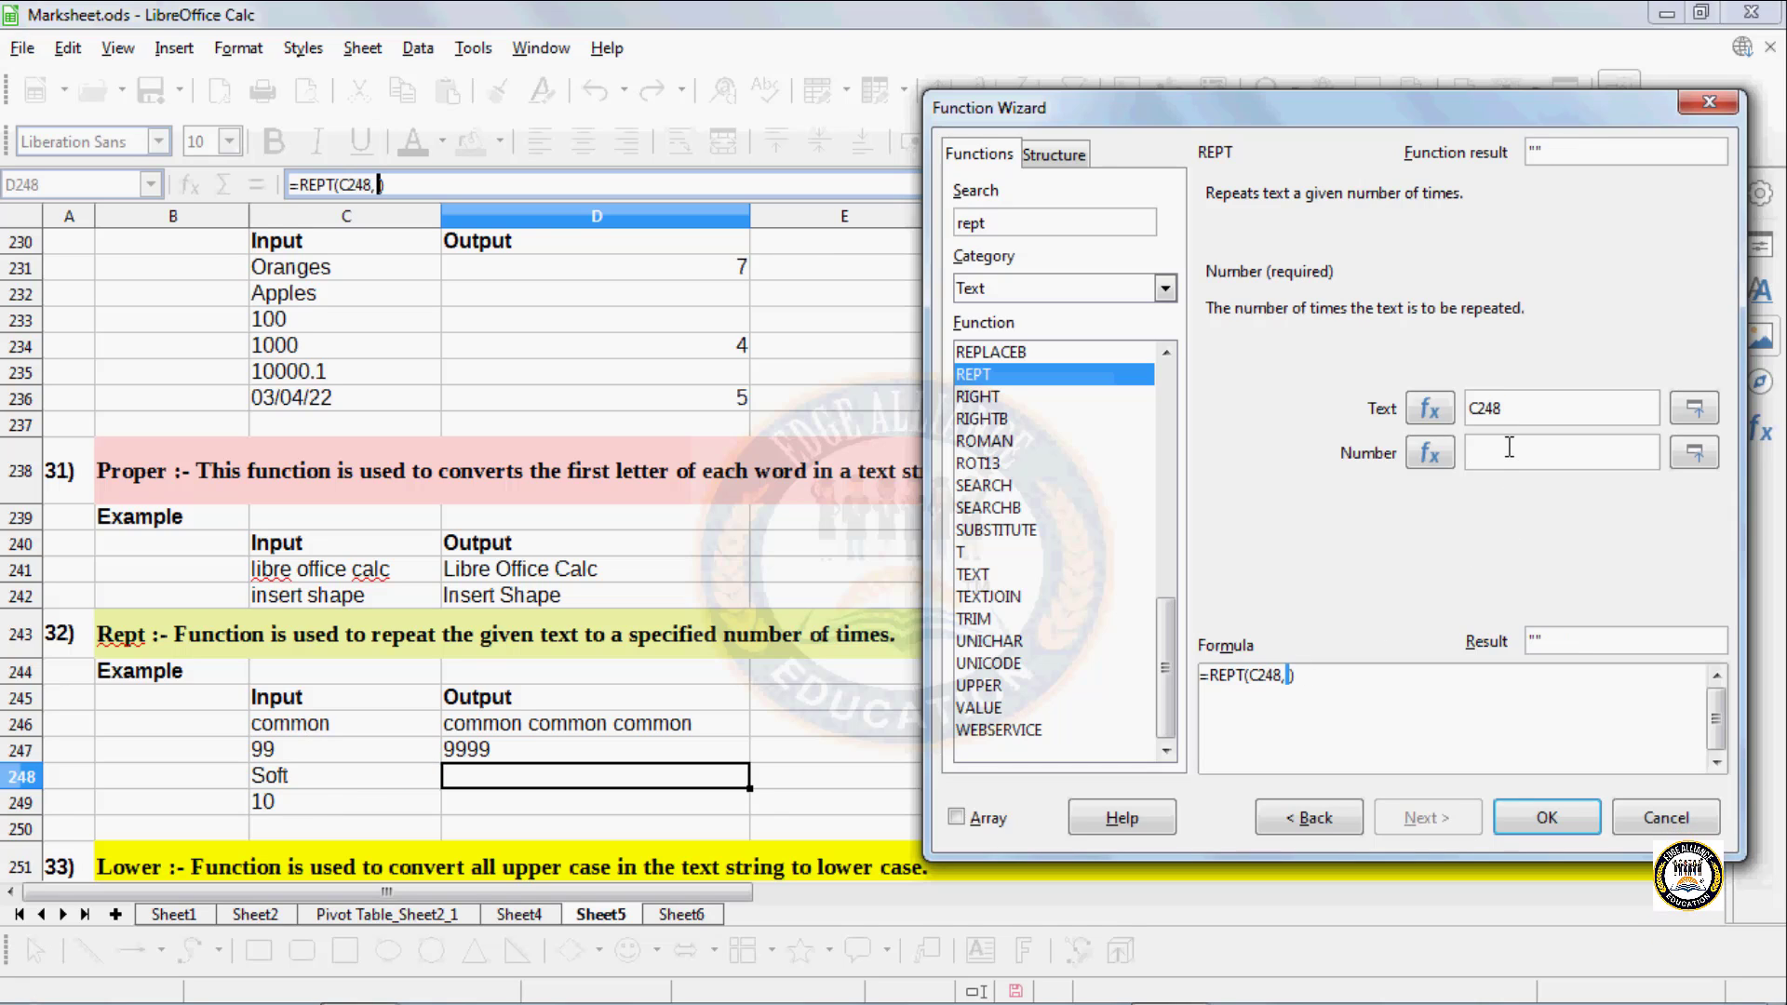
text(3)
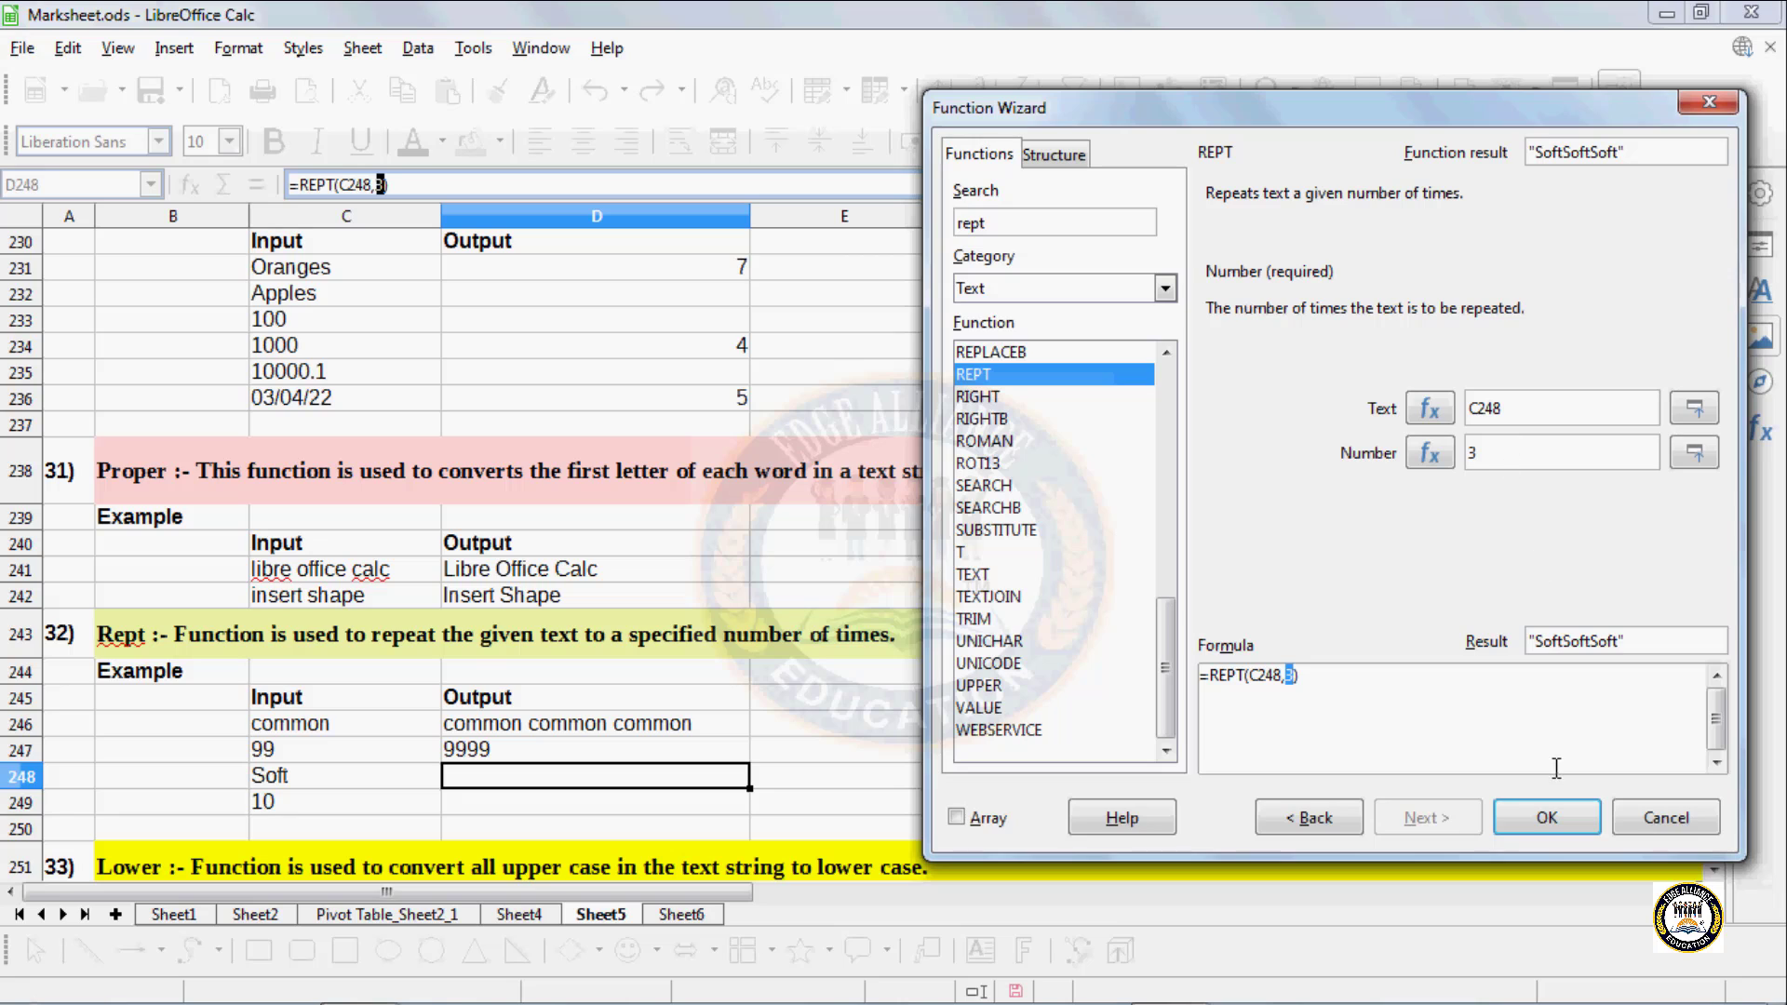
click(1545, 806)
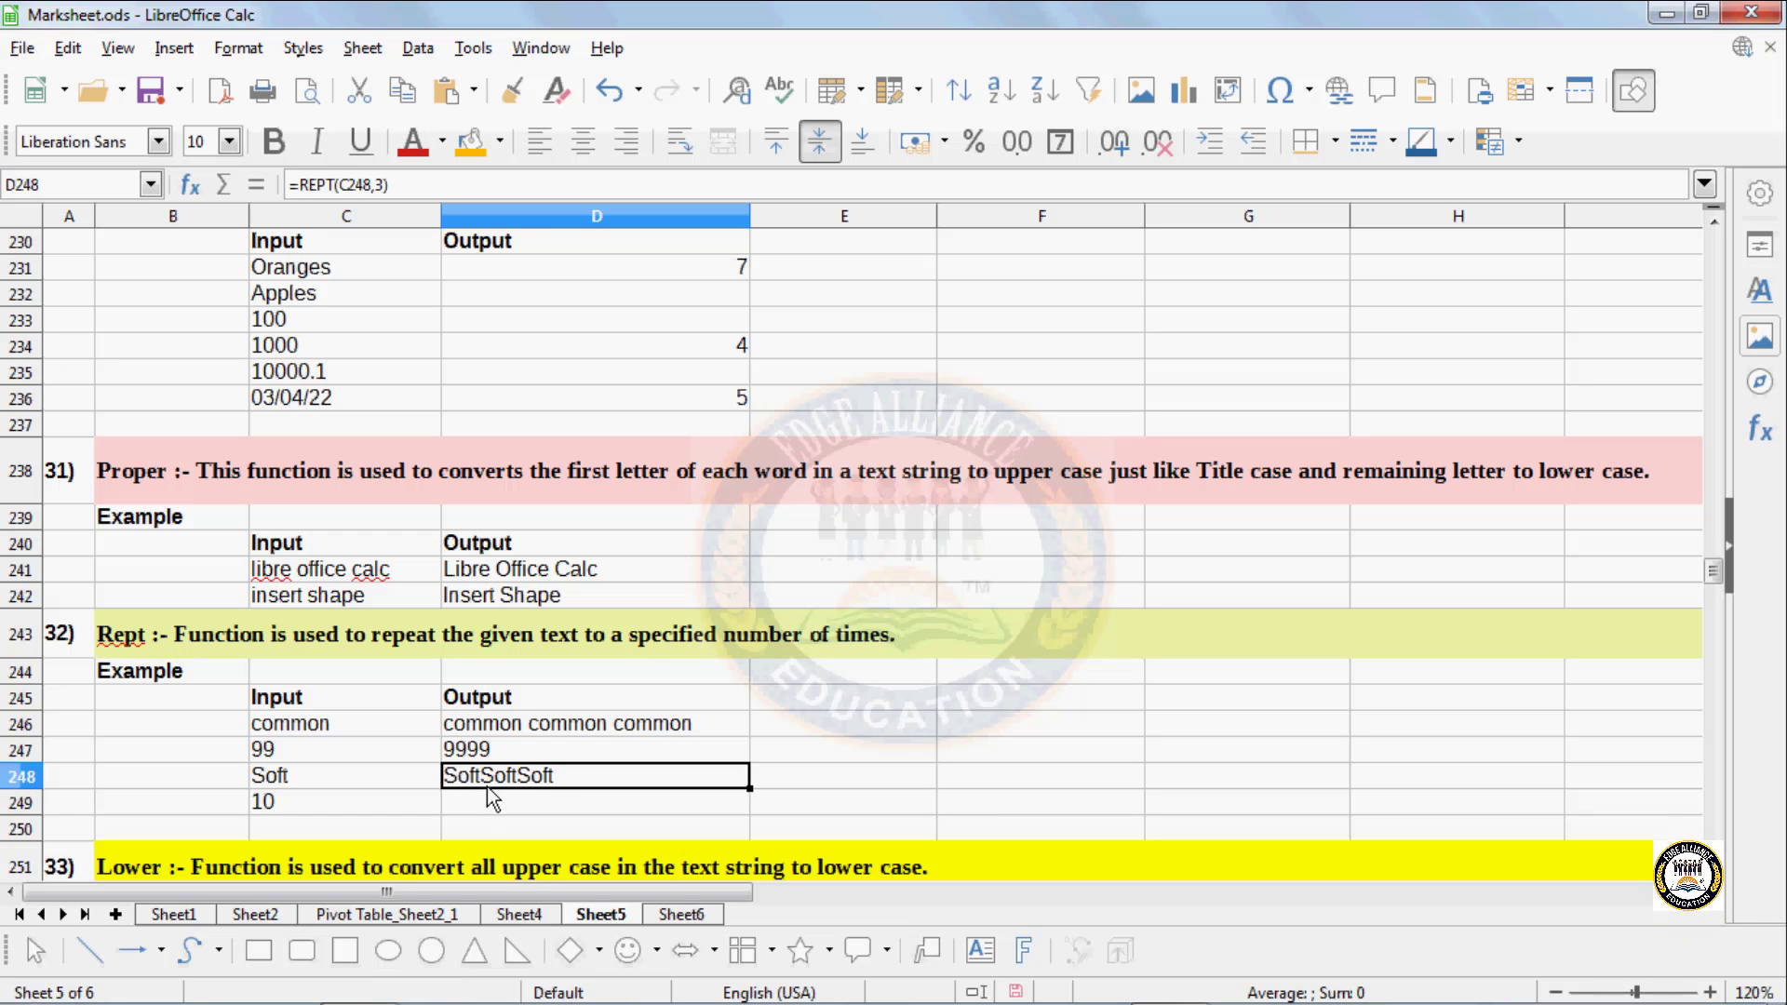
key(Delete)
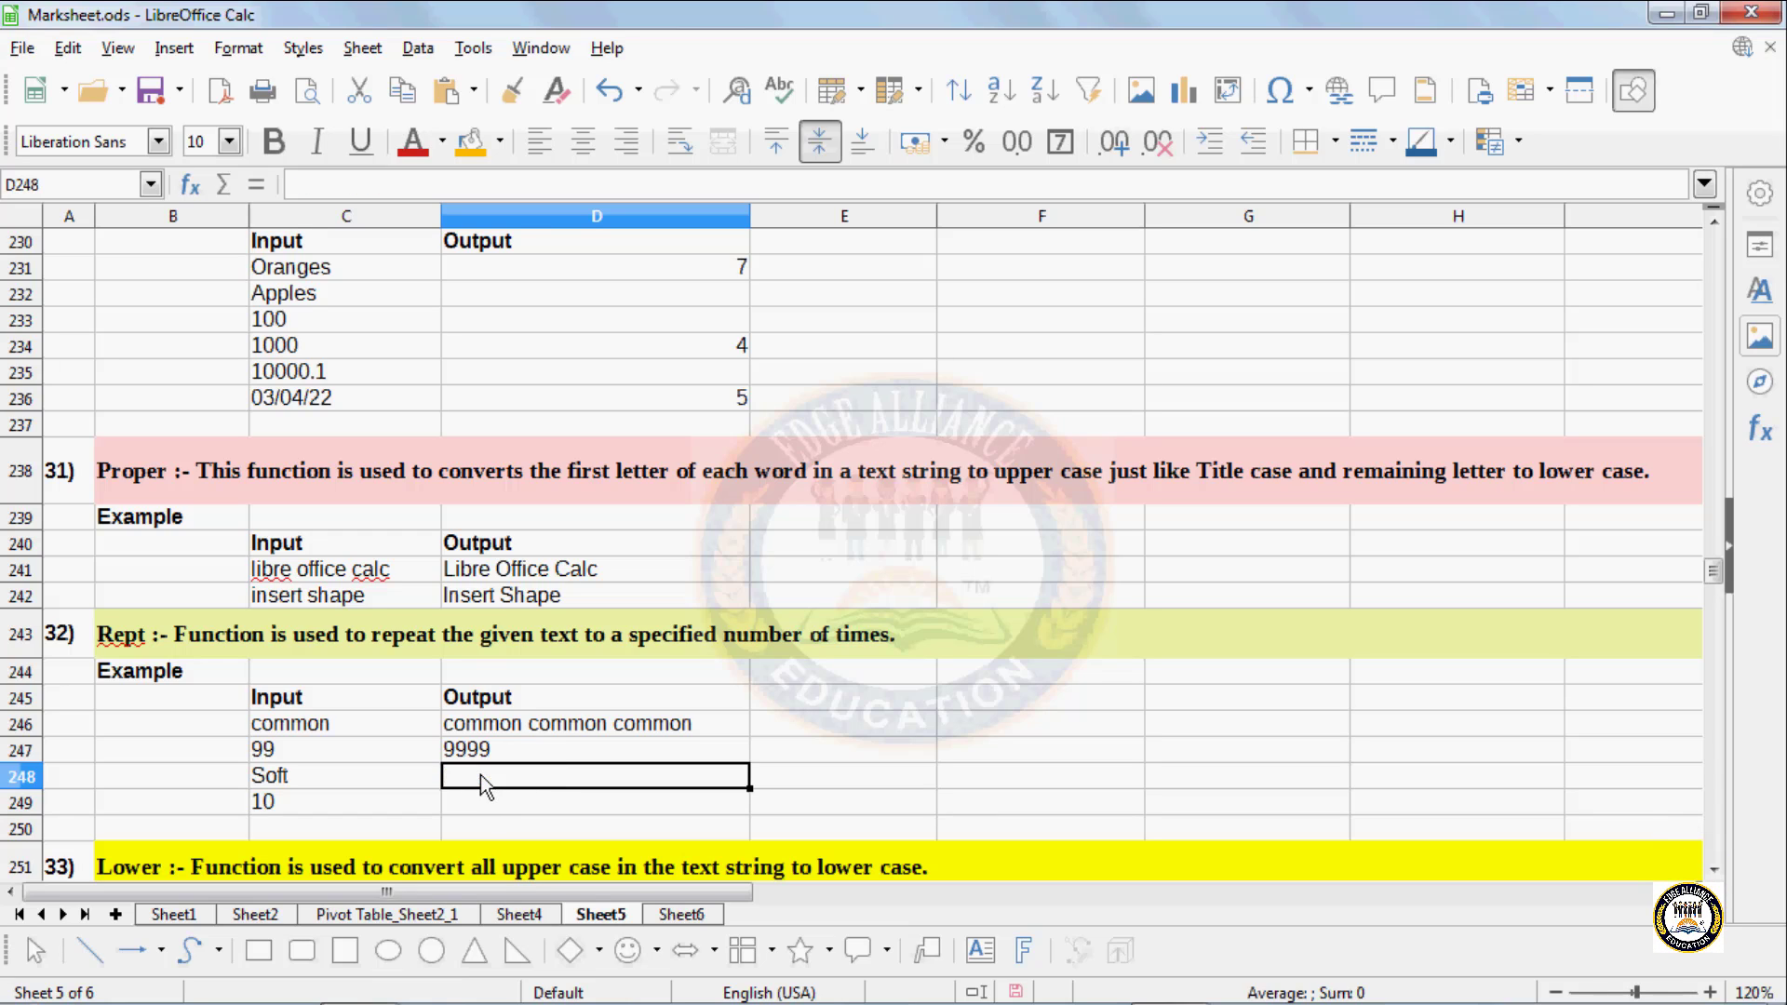
Edit C248 so that the word "Soft" is followed by a trailing space
click(365, 771)
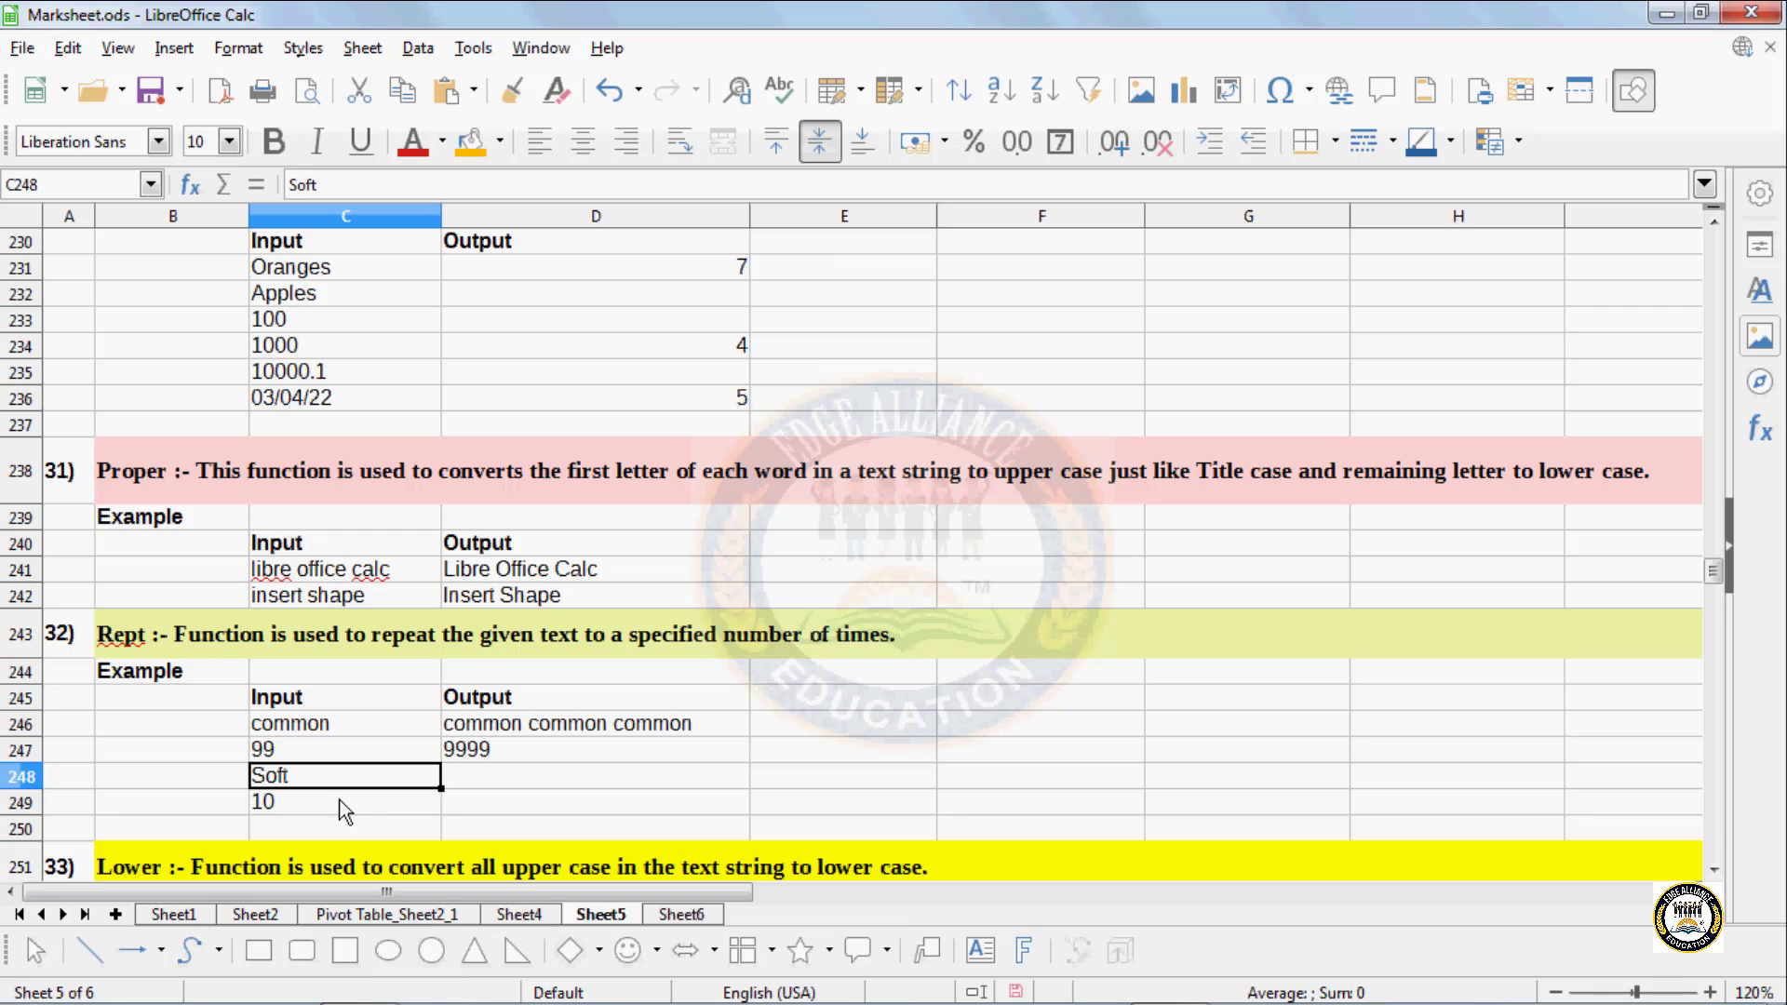
text(So)
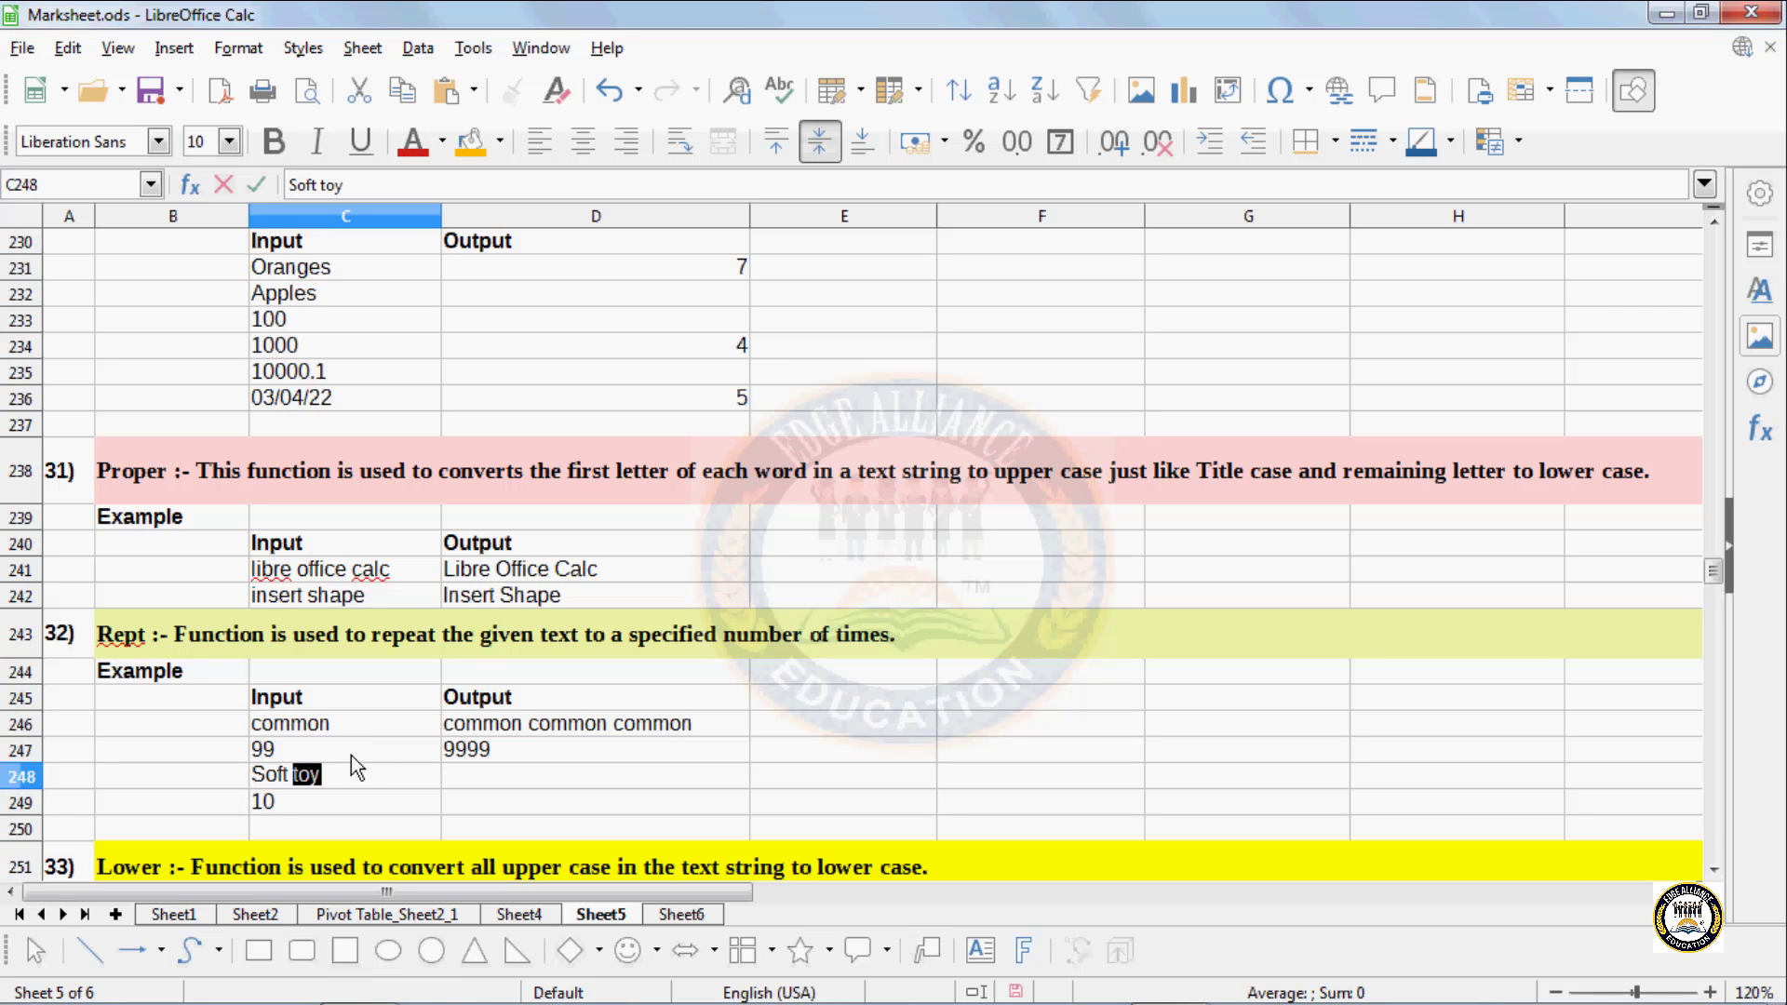
key(BackSpace)
Insert the REPT function in D248 with C248 as the text and 3 as the number of repetitions
click(468, 788)
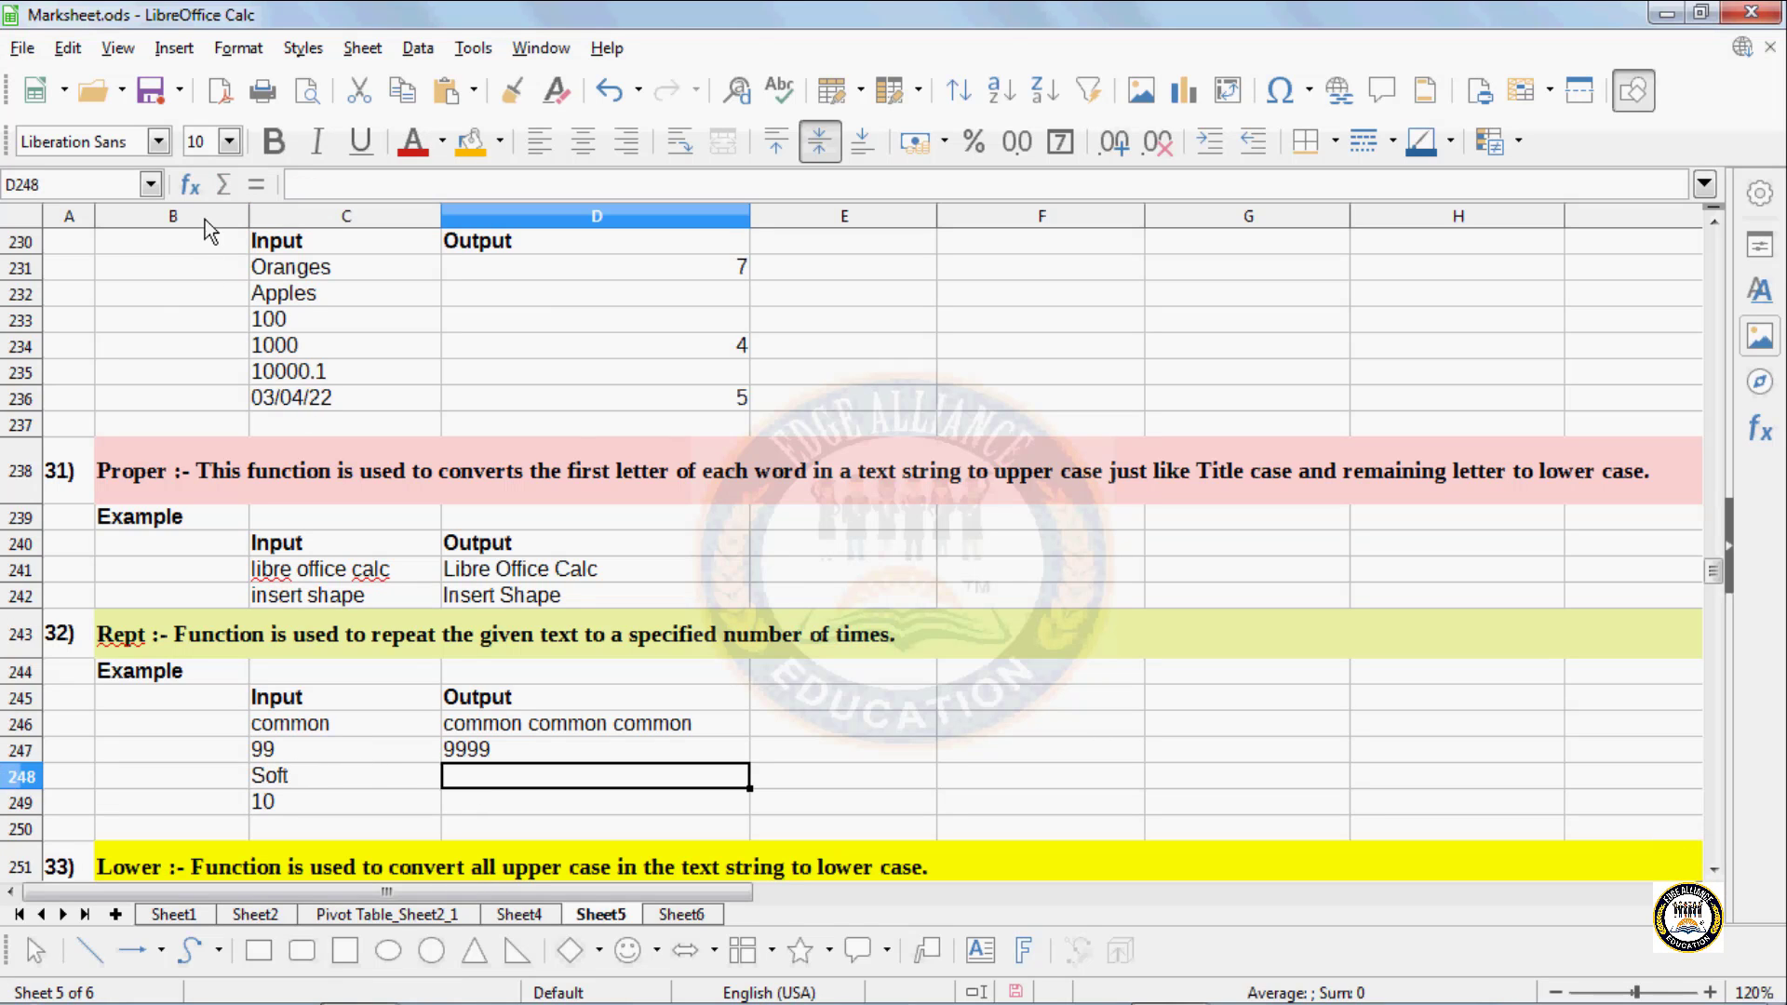
click(177, 48)
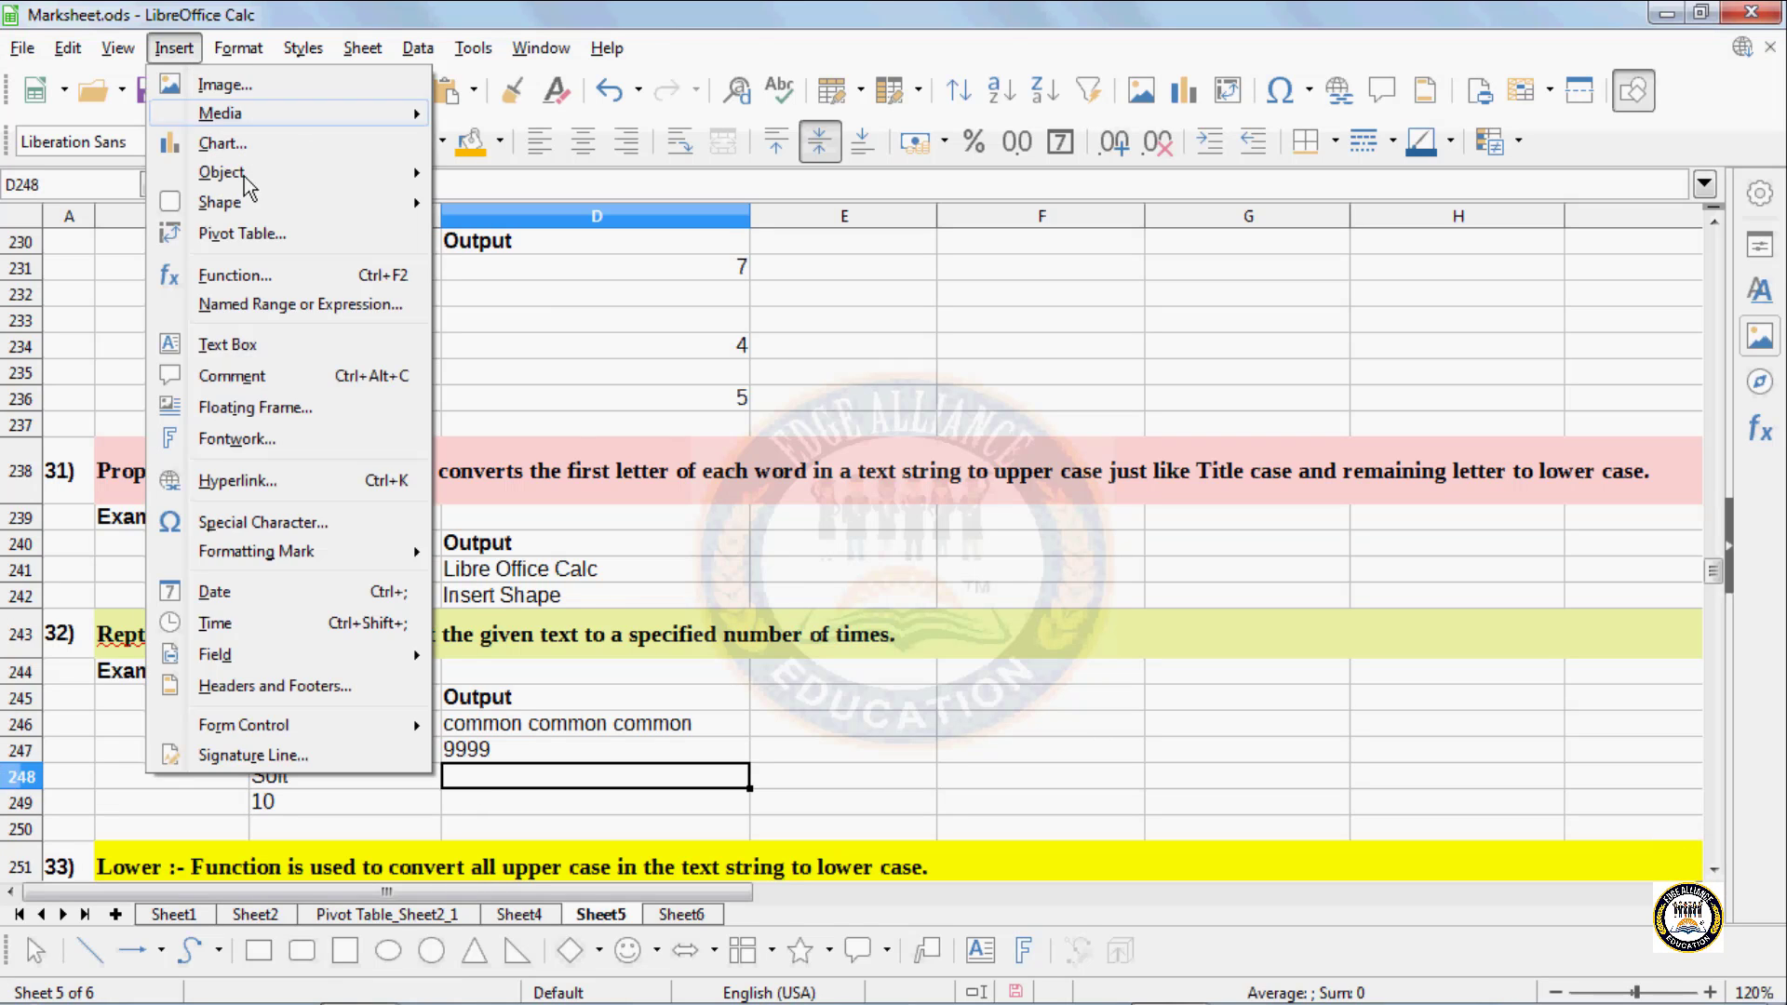
click(234, 275)
text(rept)
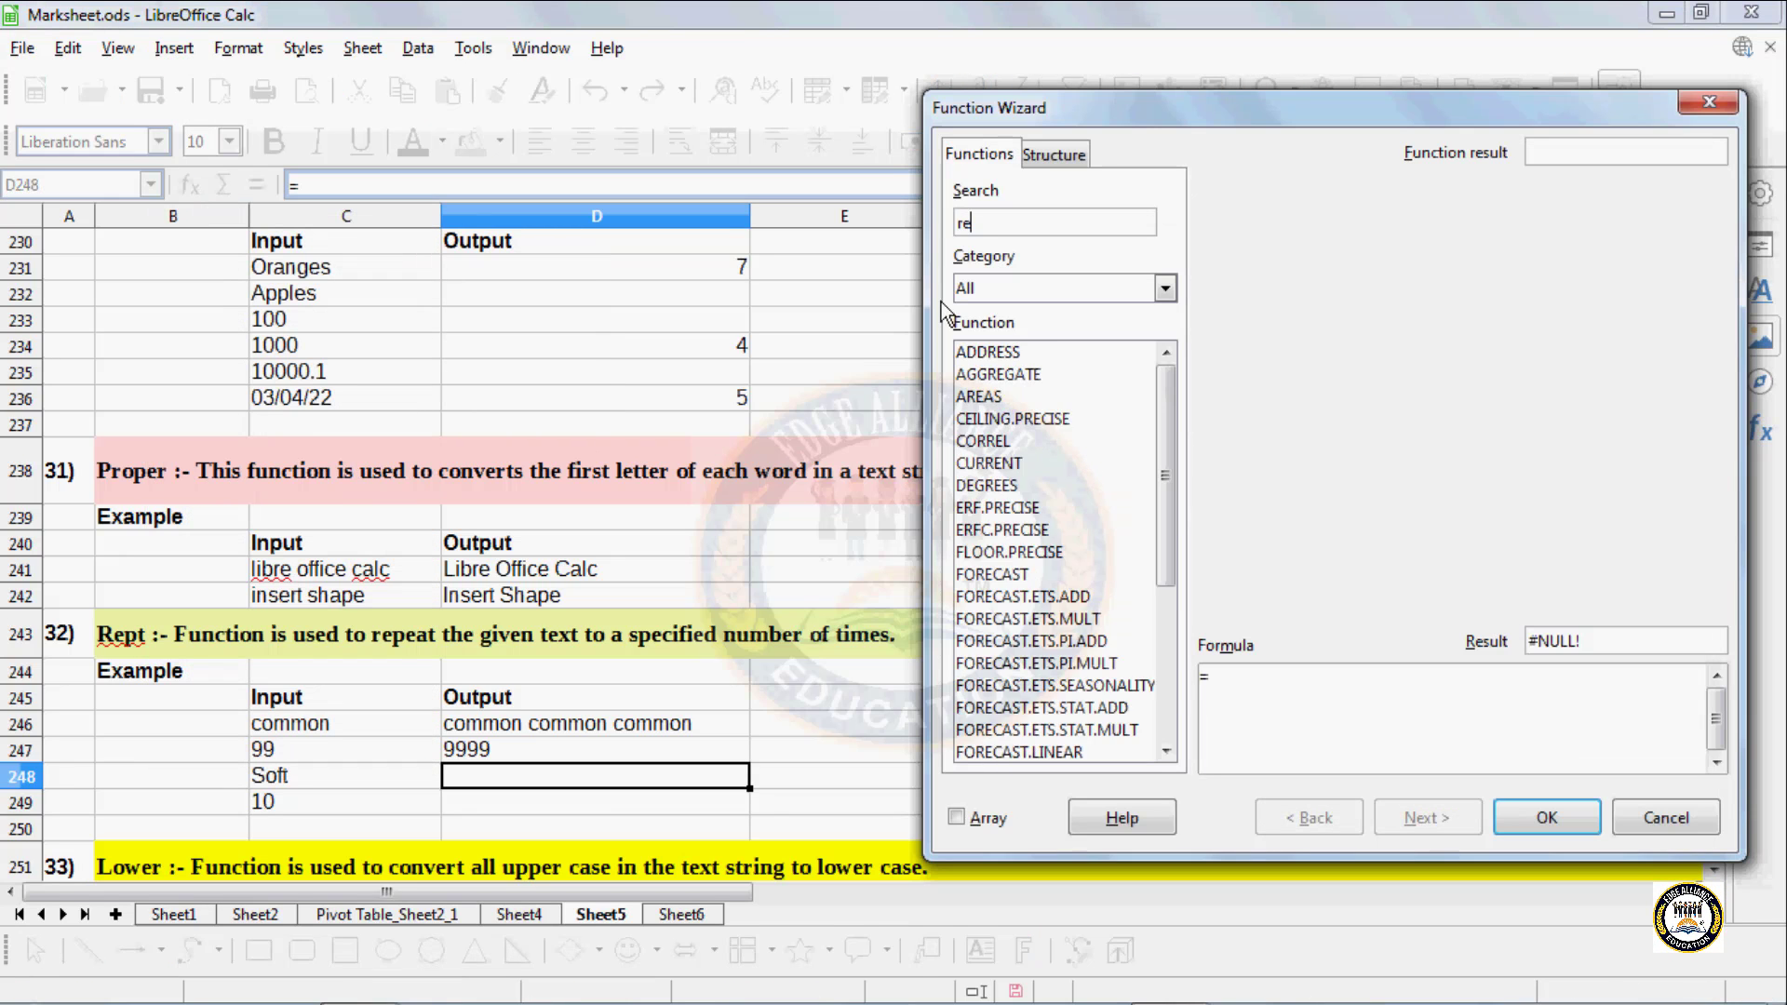
click(973, 353)
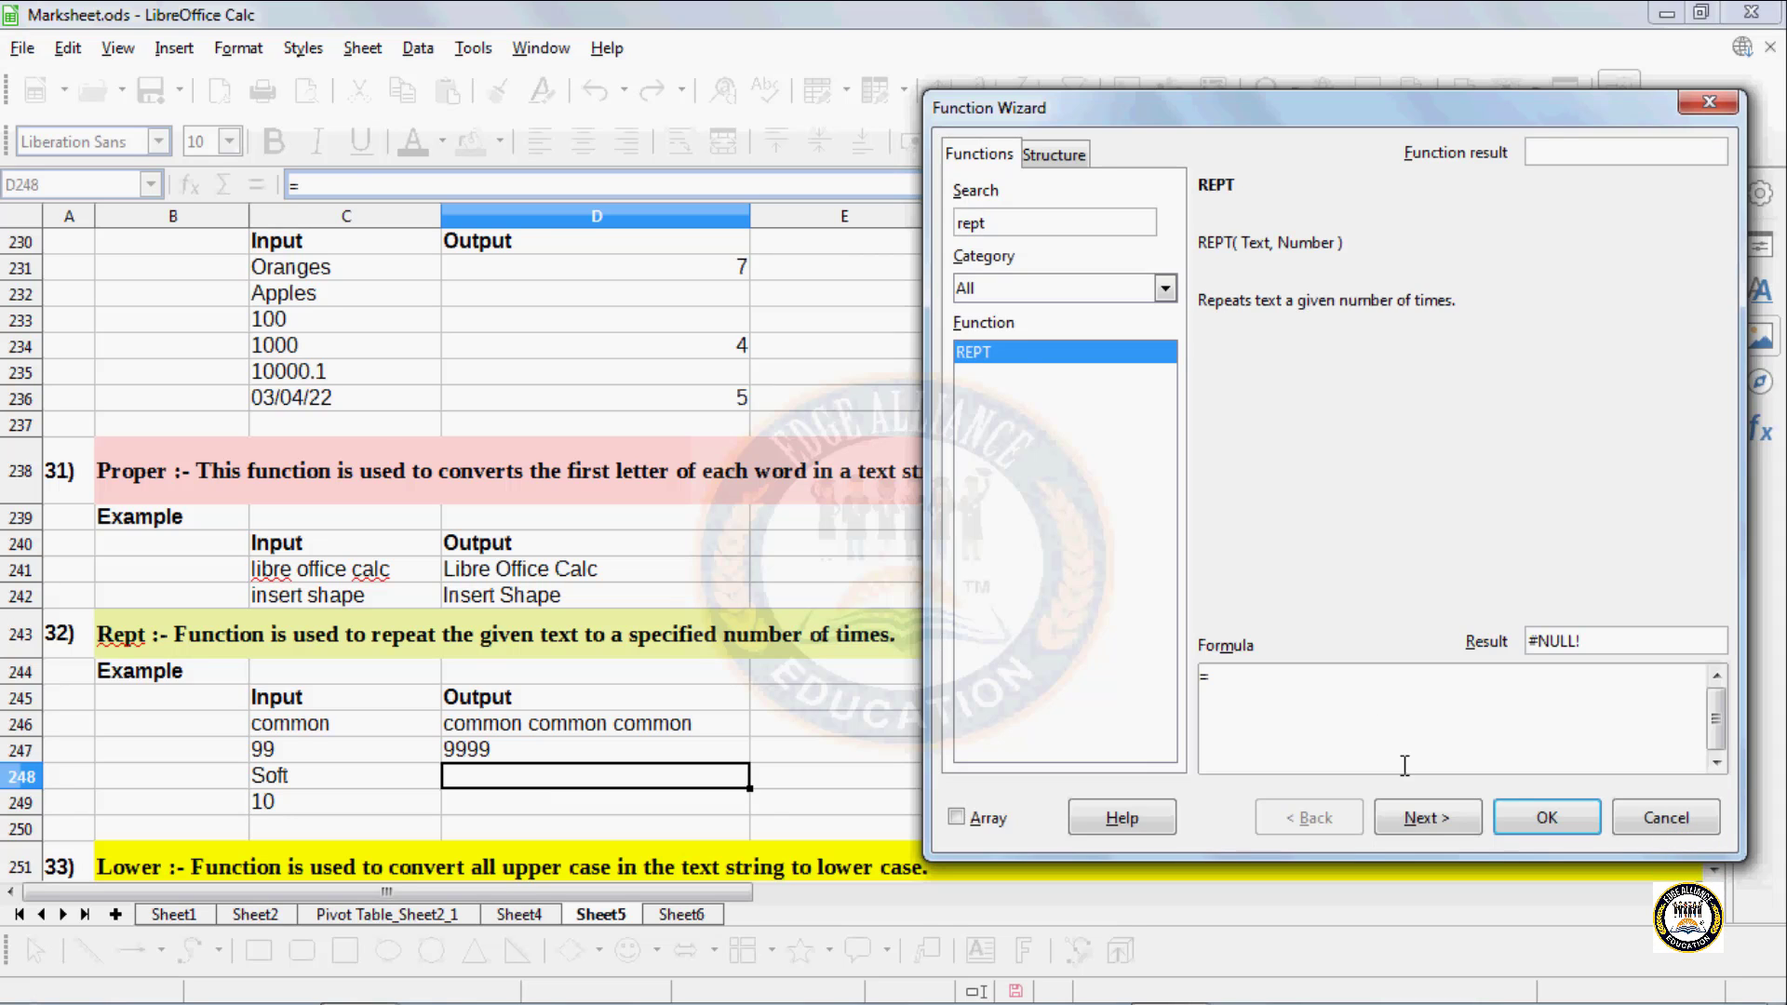
click(1424, 819)
click(391, 773)
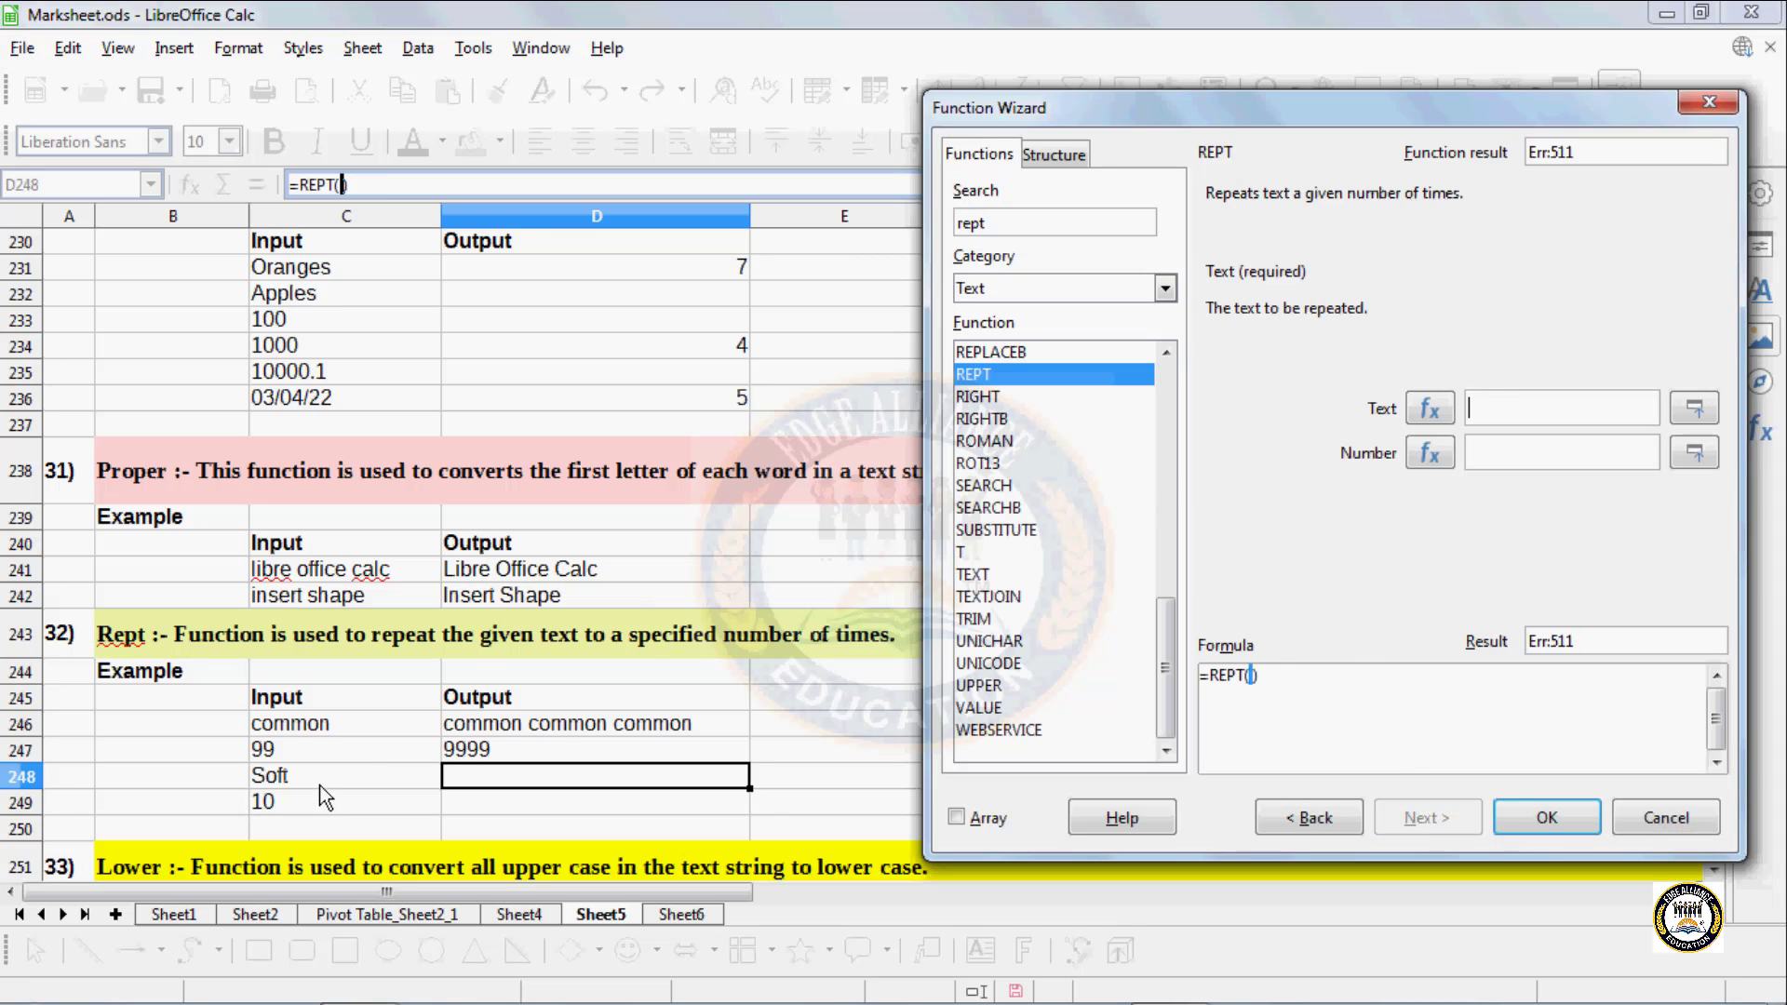
click(1499, 456)
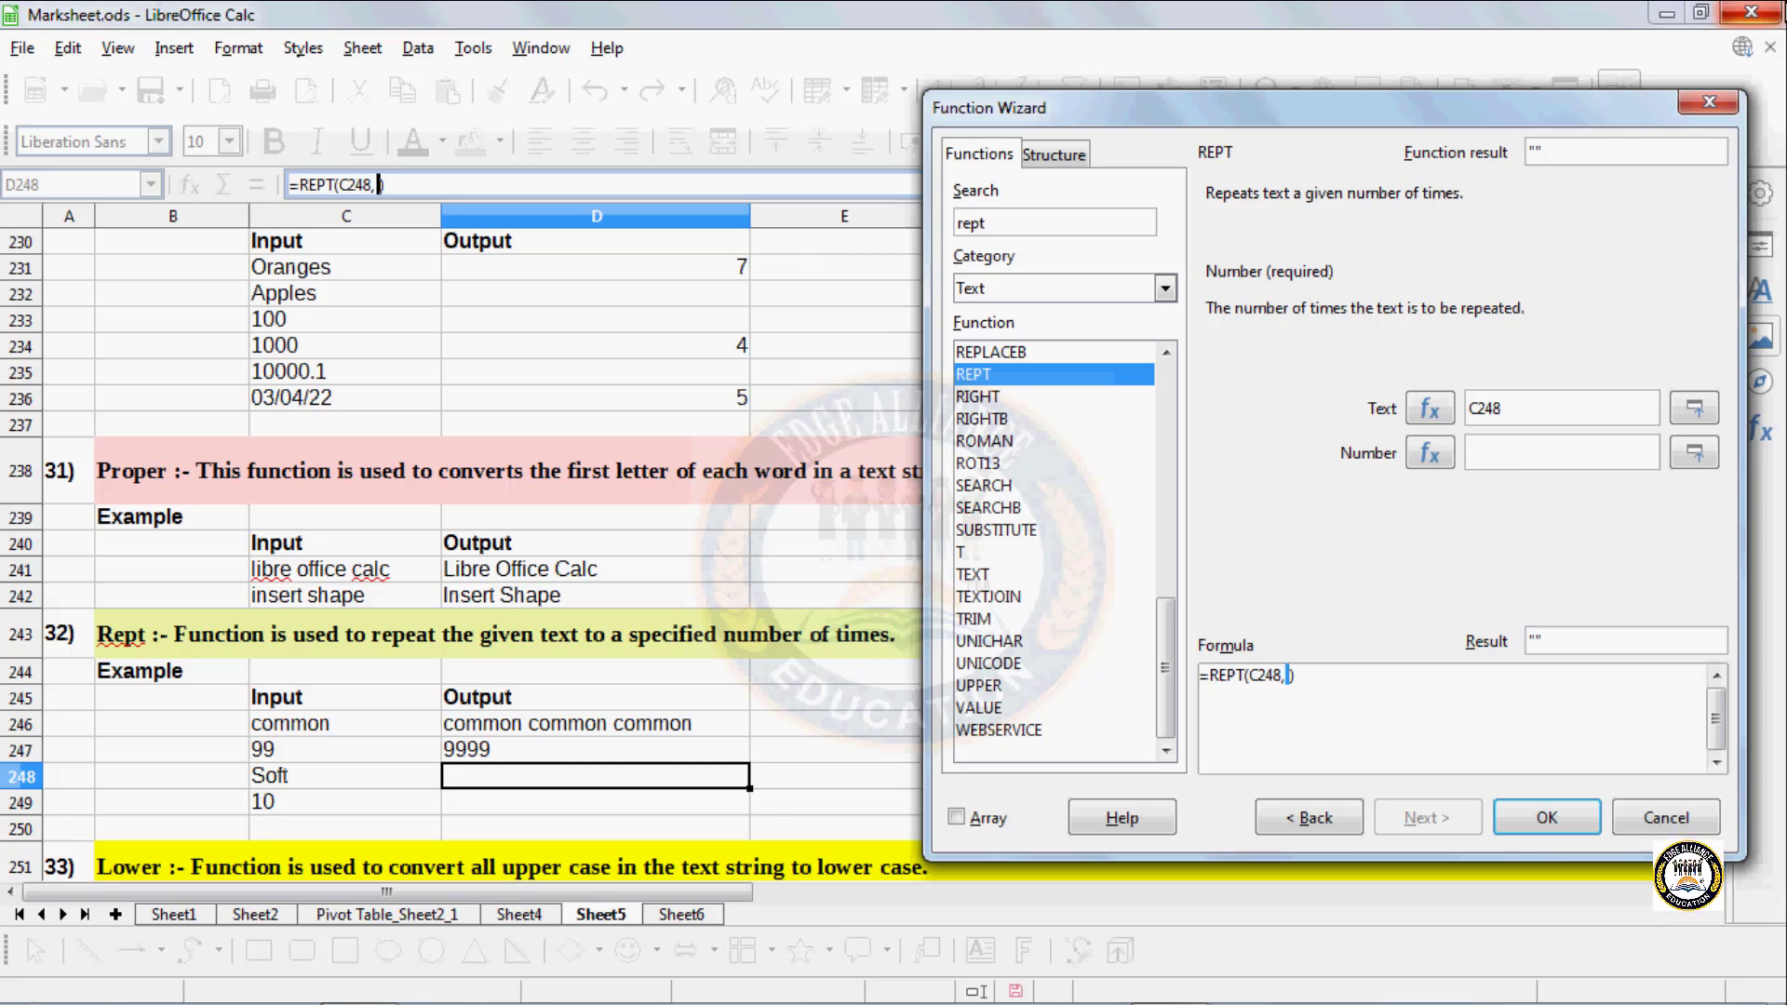
text(3)
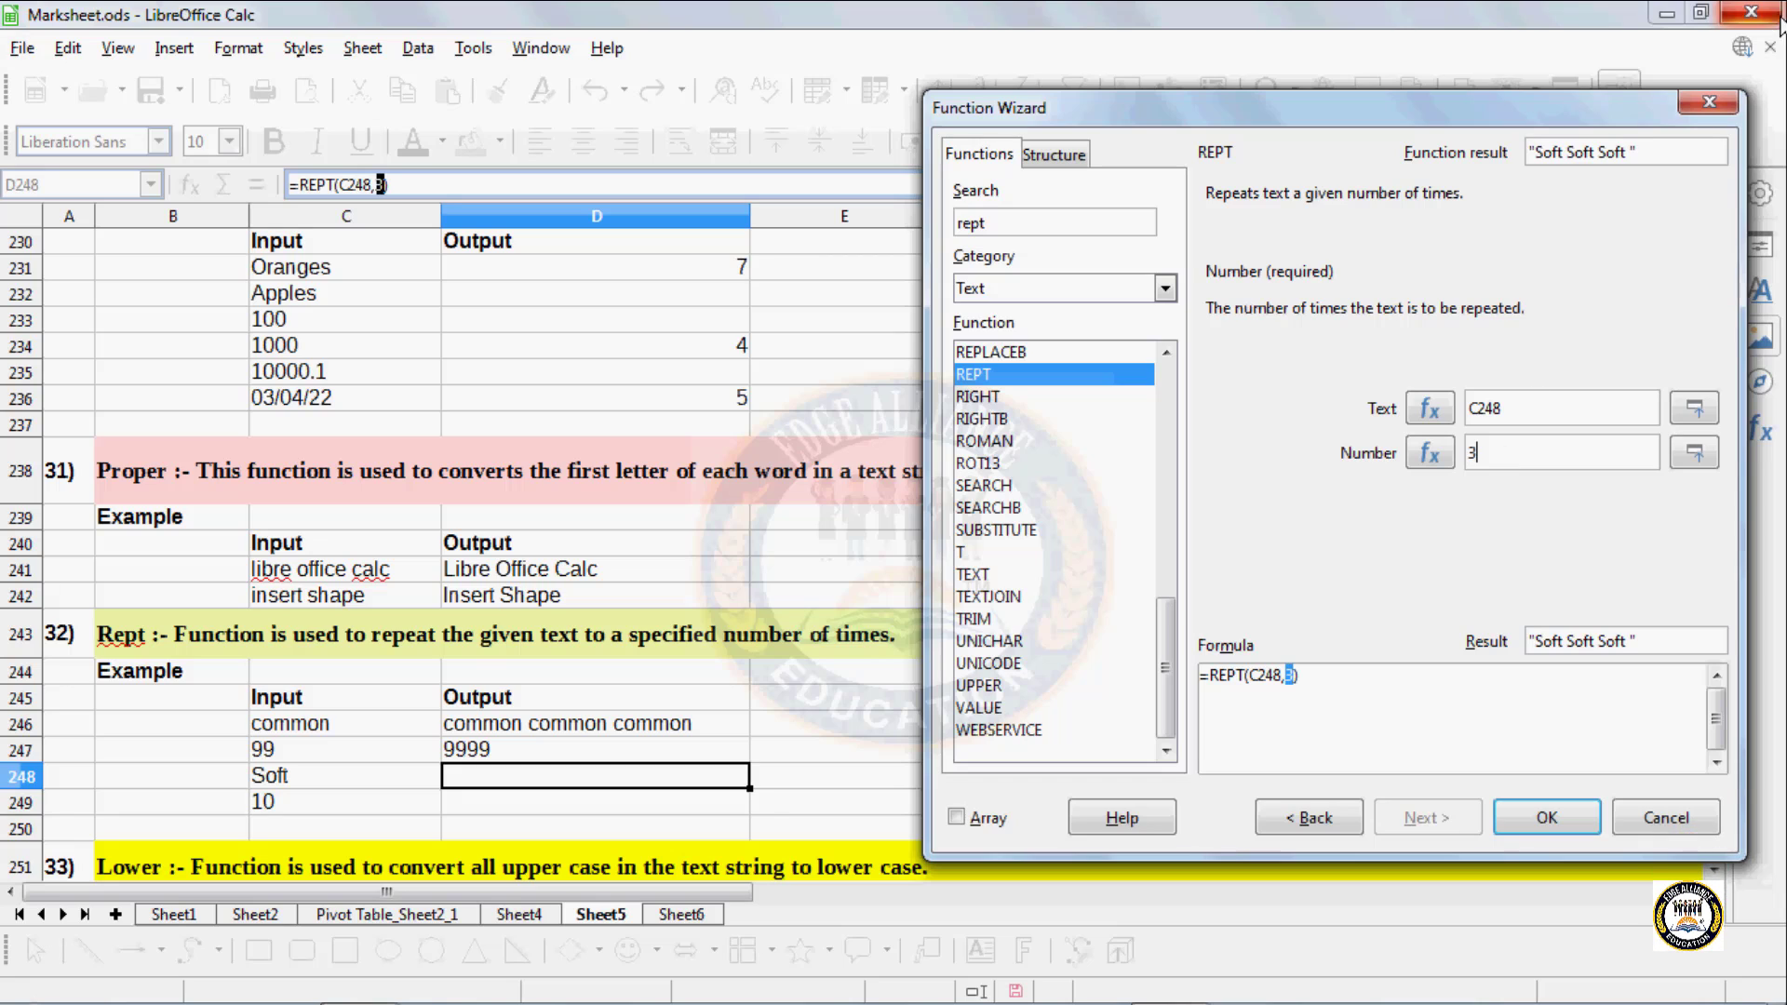
click(1547, 819)
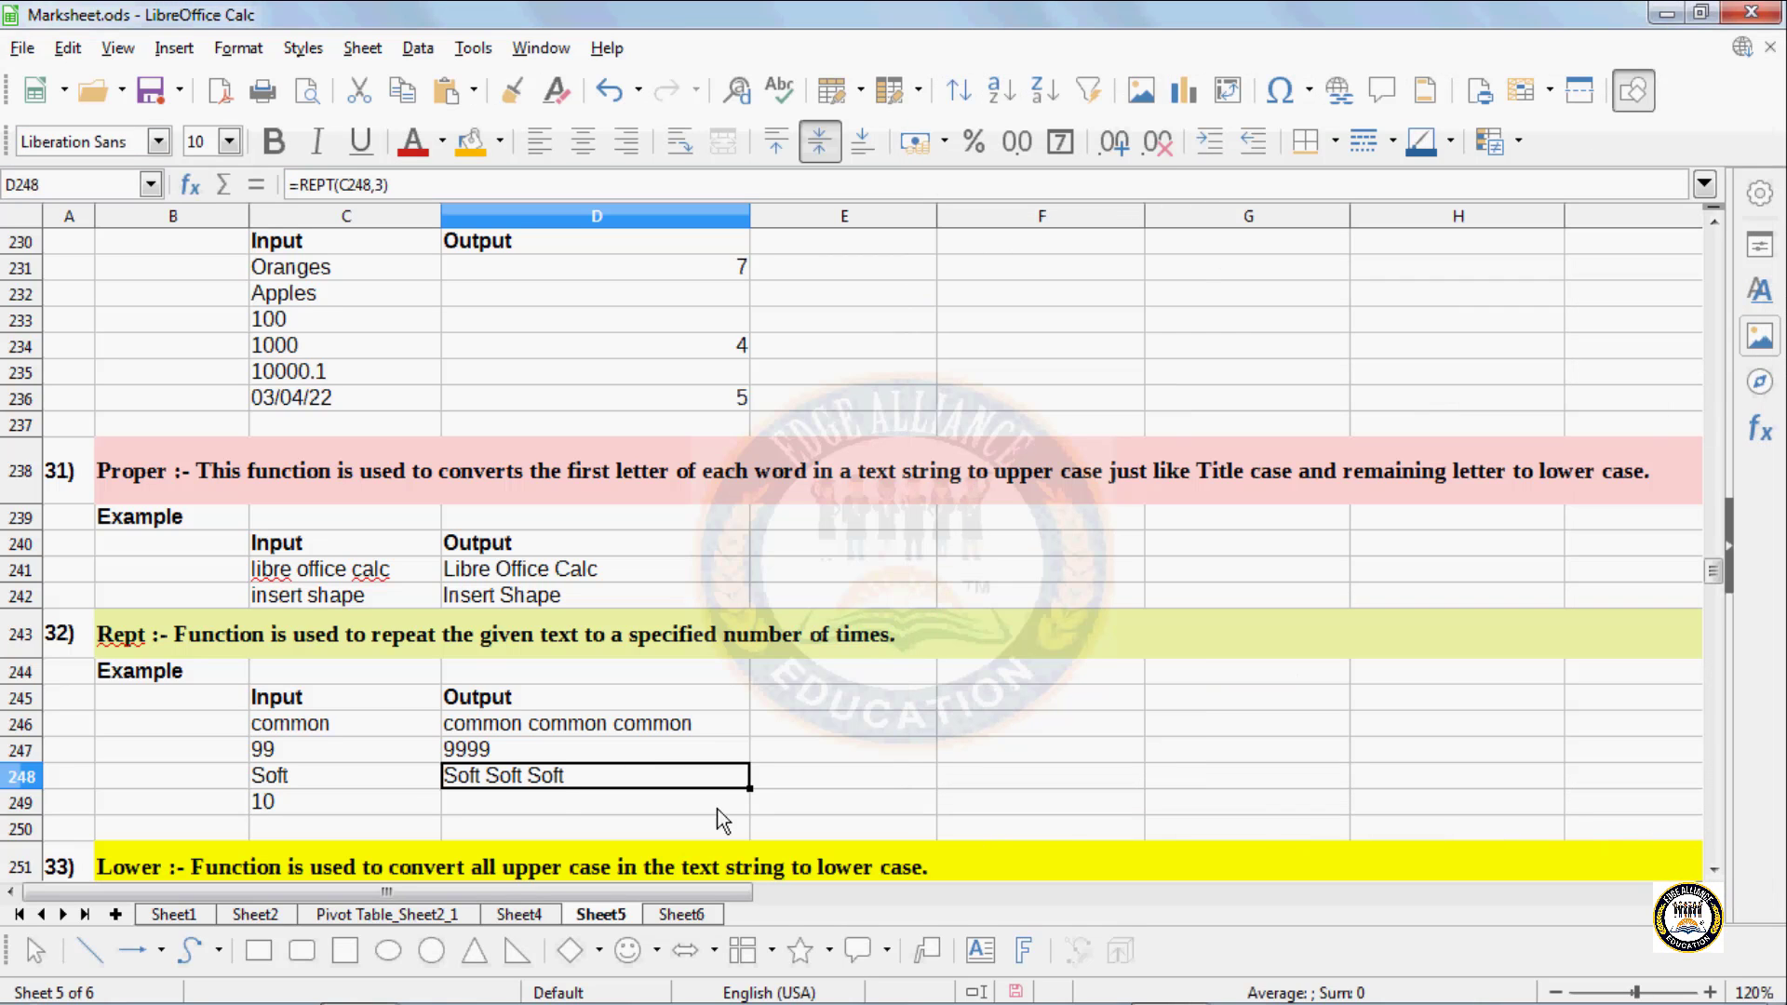
Insert the REPT function in D249 with C249 as the text and 2 as the number of repetitions
click(311, 810)
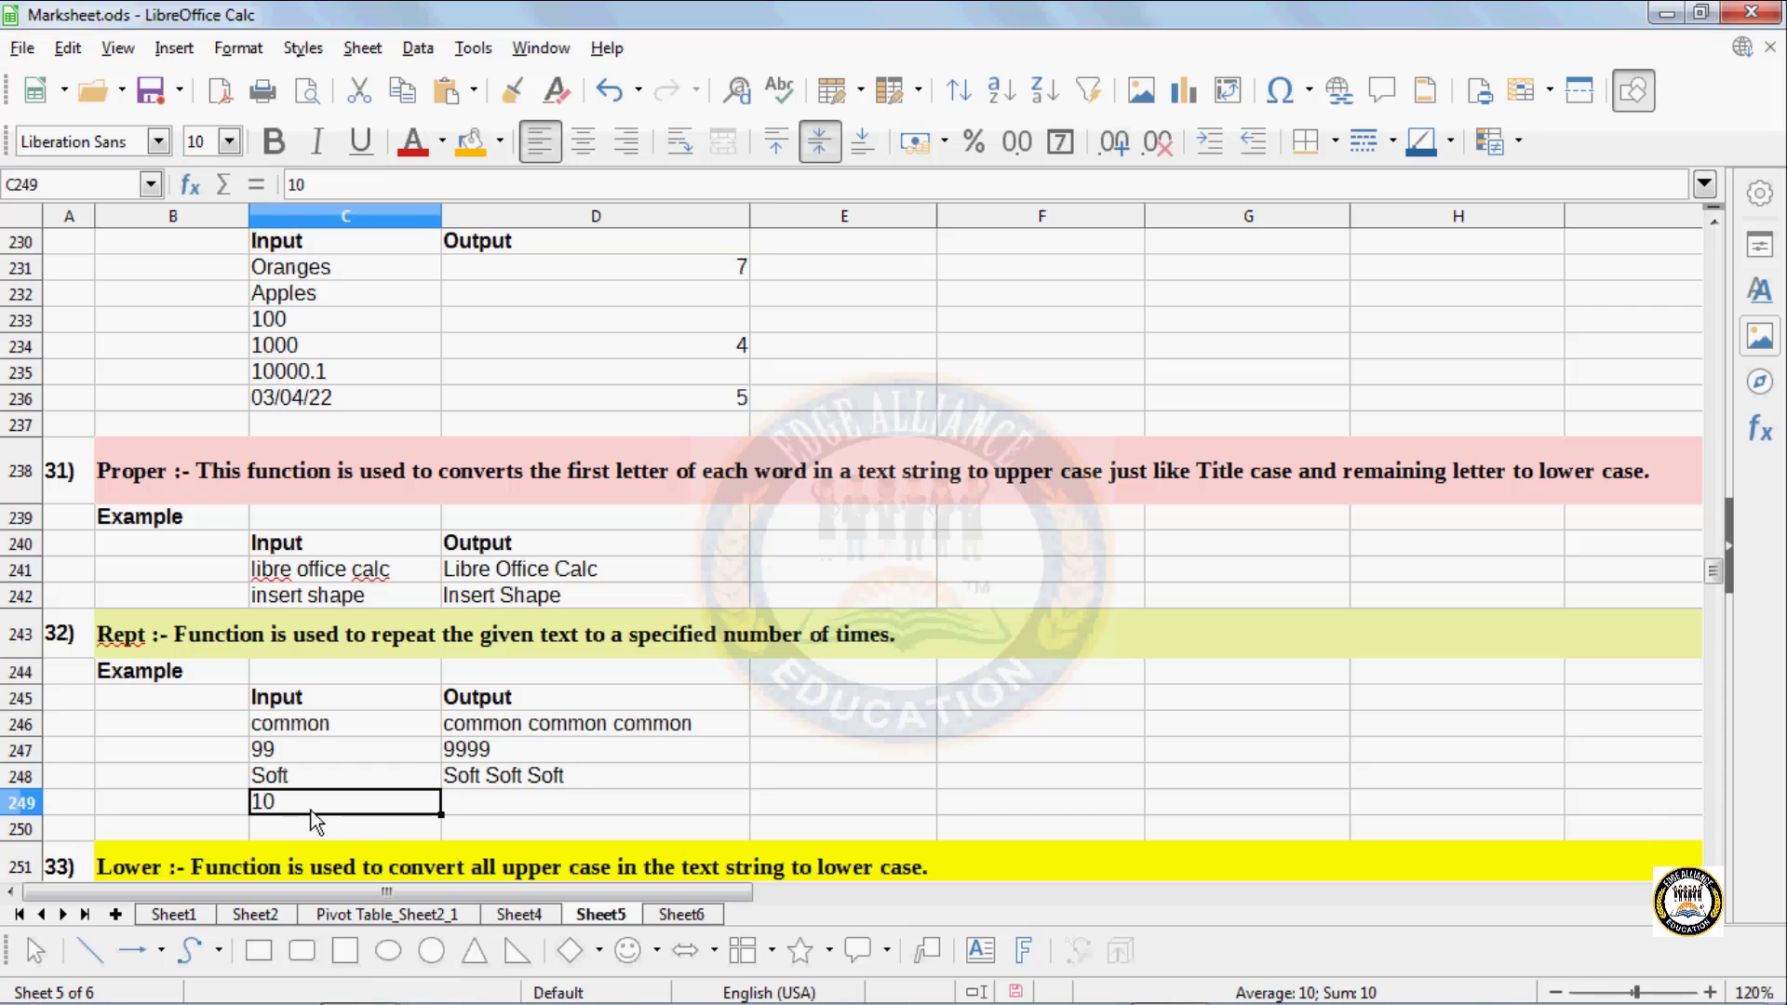
click(493, 801)
click(173, 48)
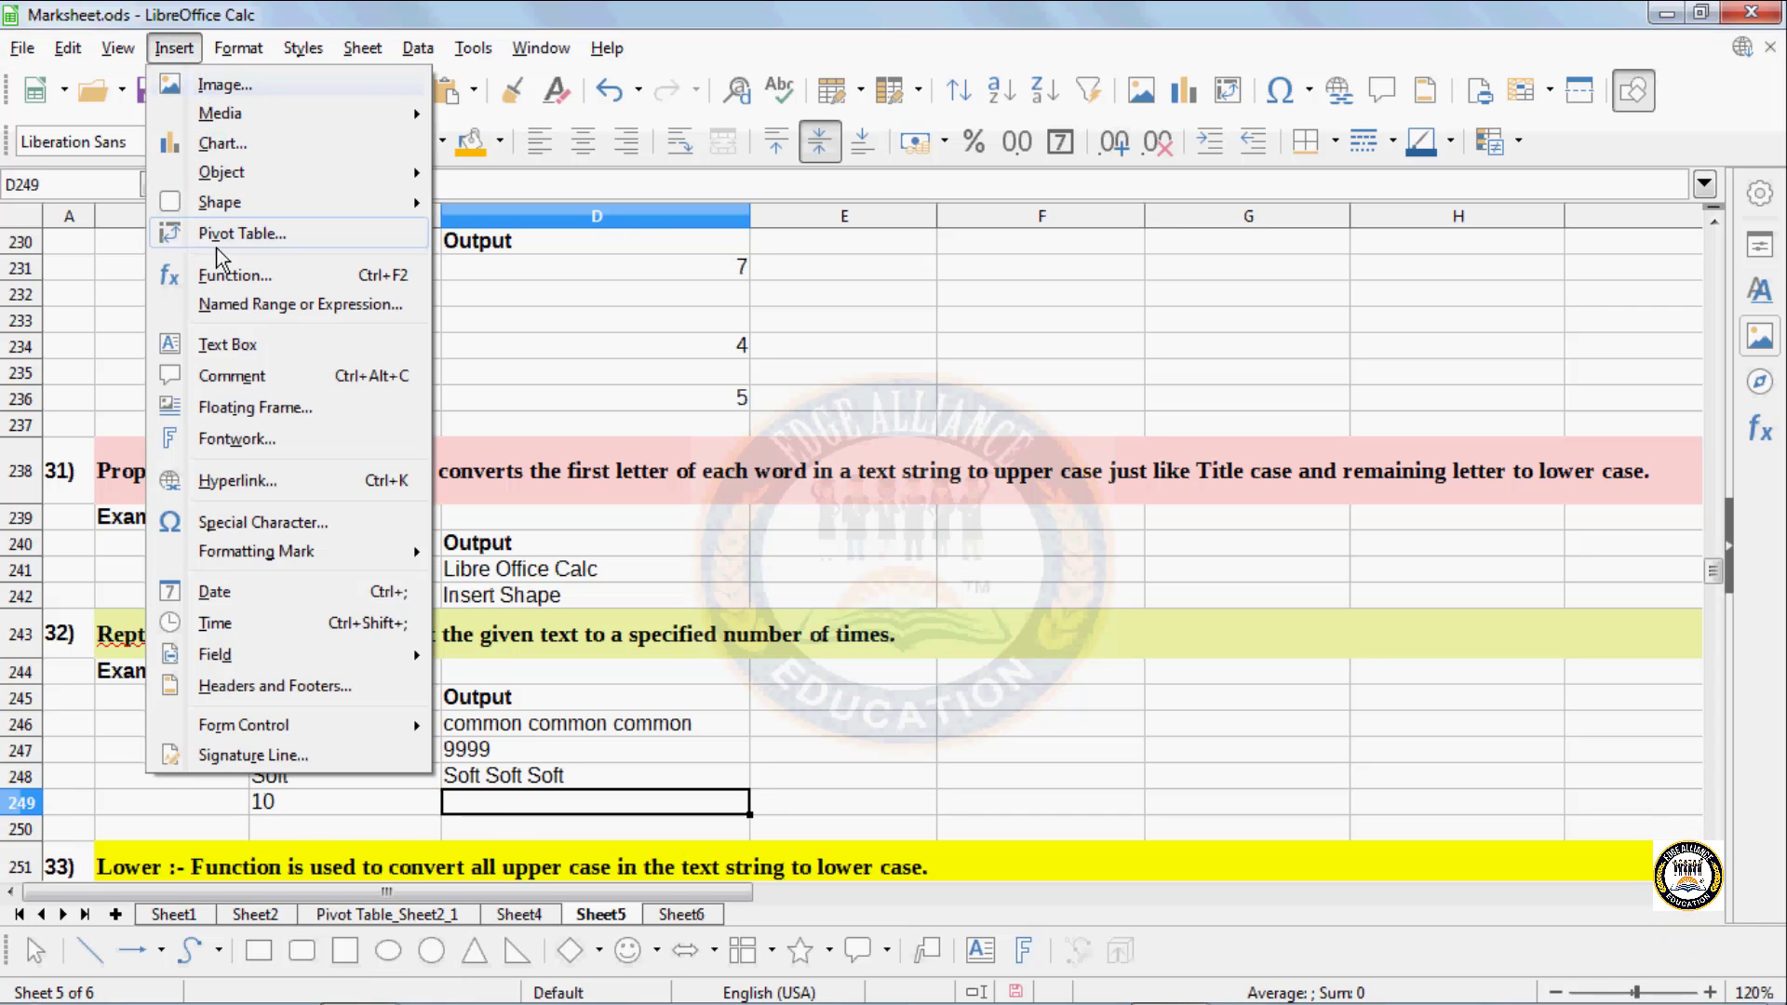
click(242, 276)
text(rept)
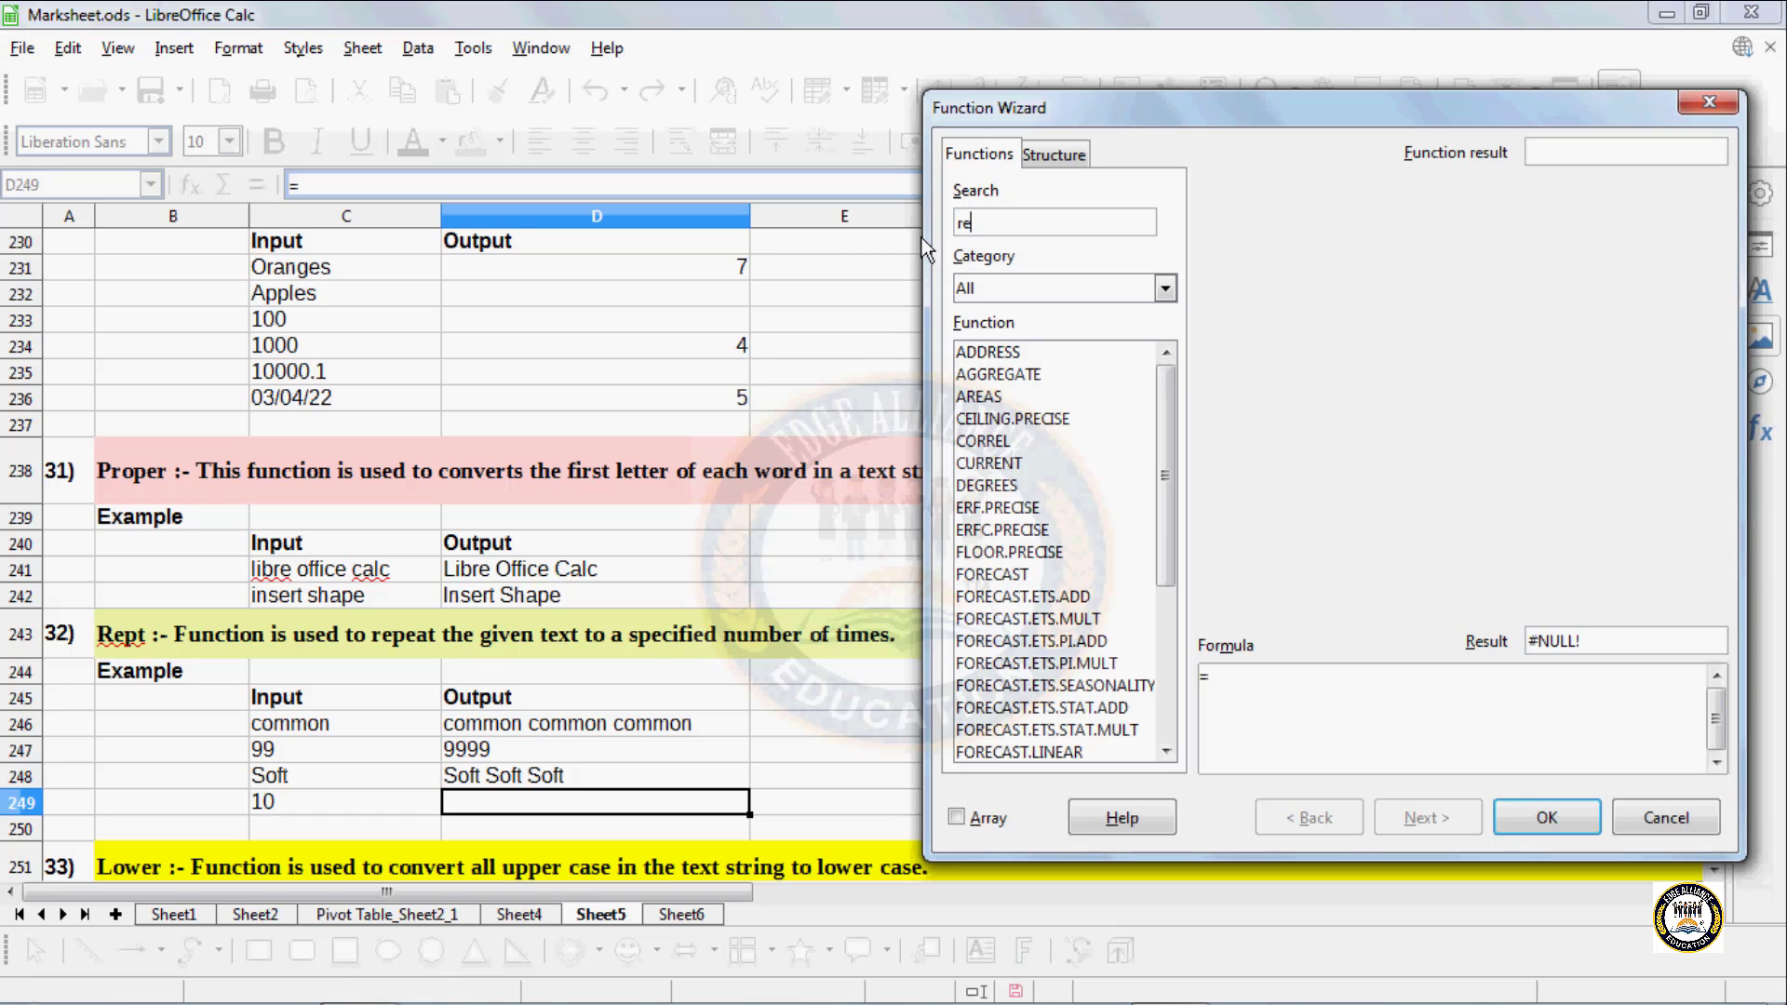
click(1055, 358)
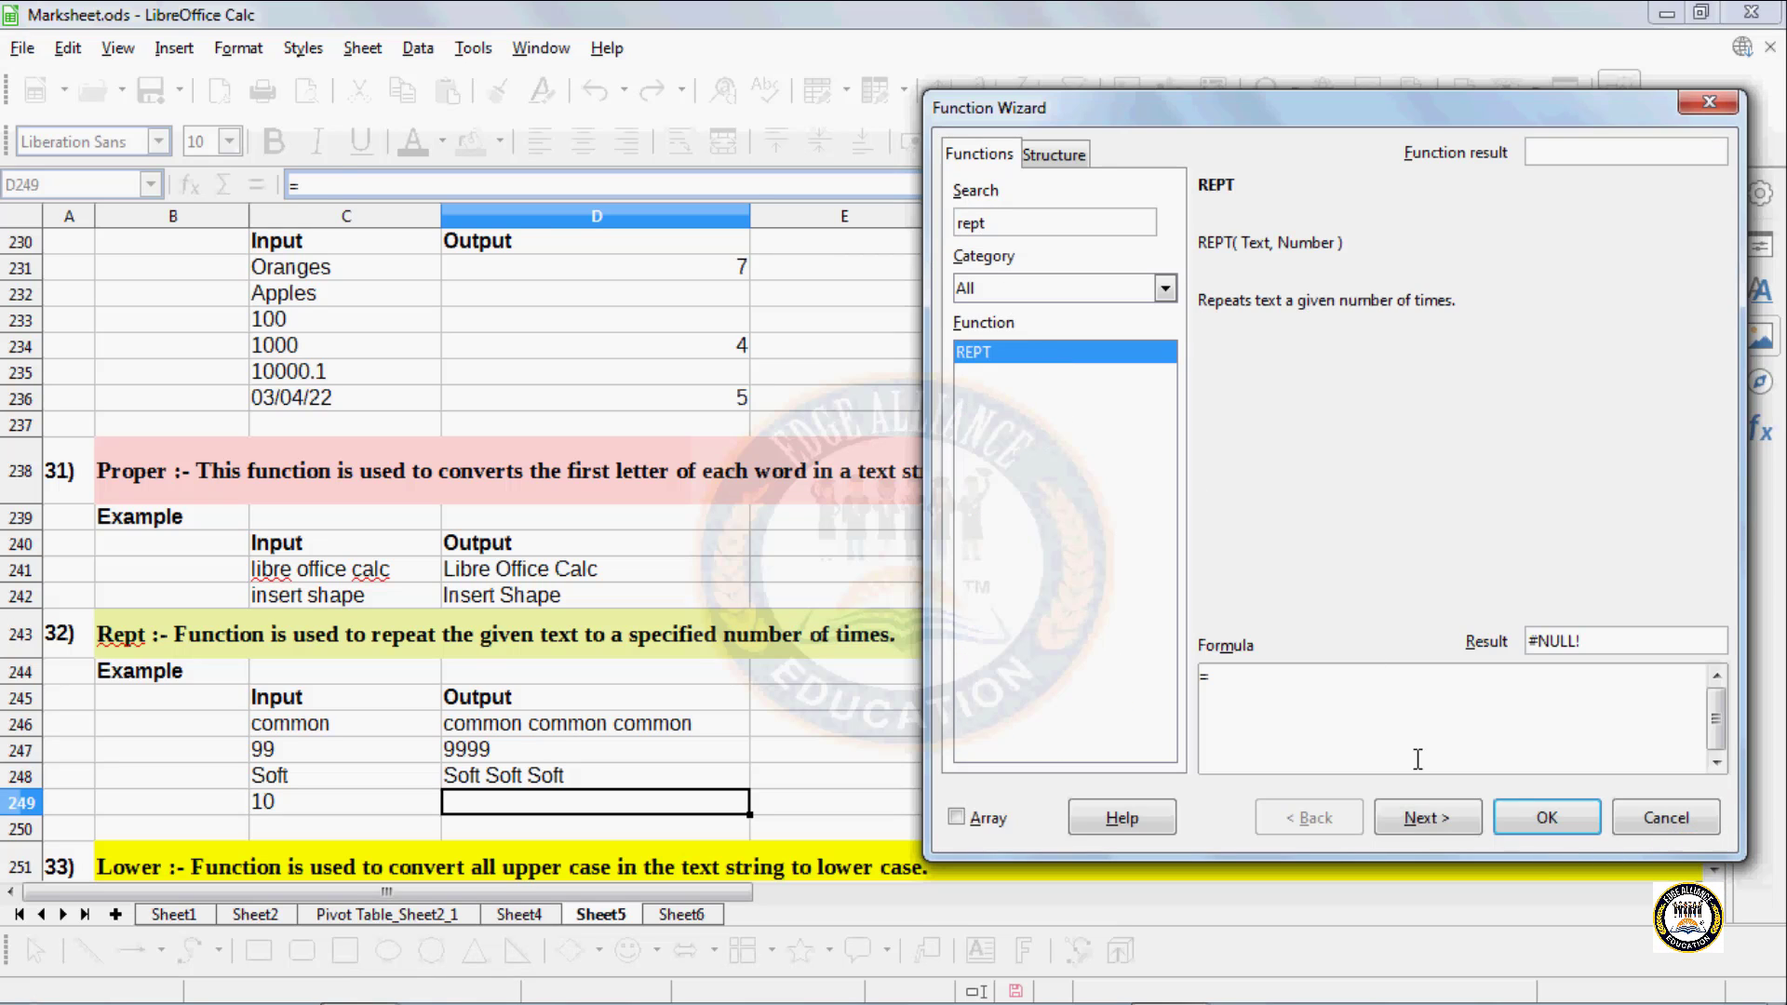
click(1427, 824)
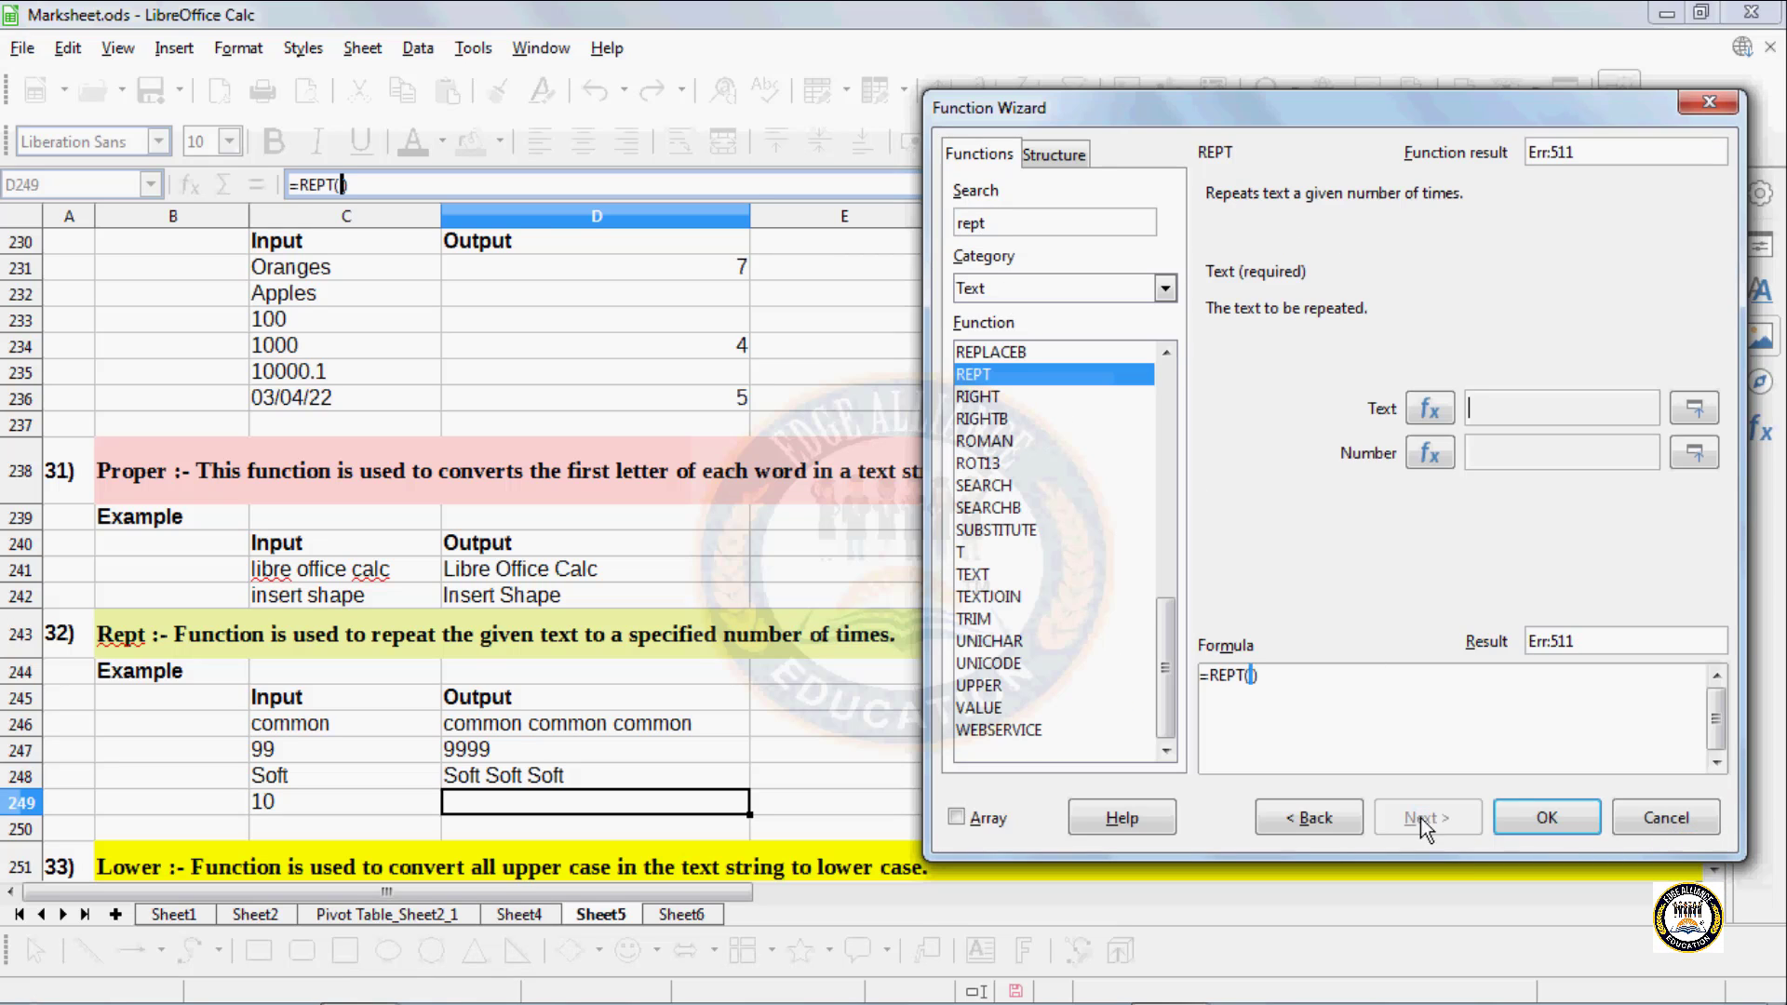
click(296, 806)
click(1503, 459)
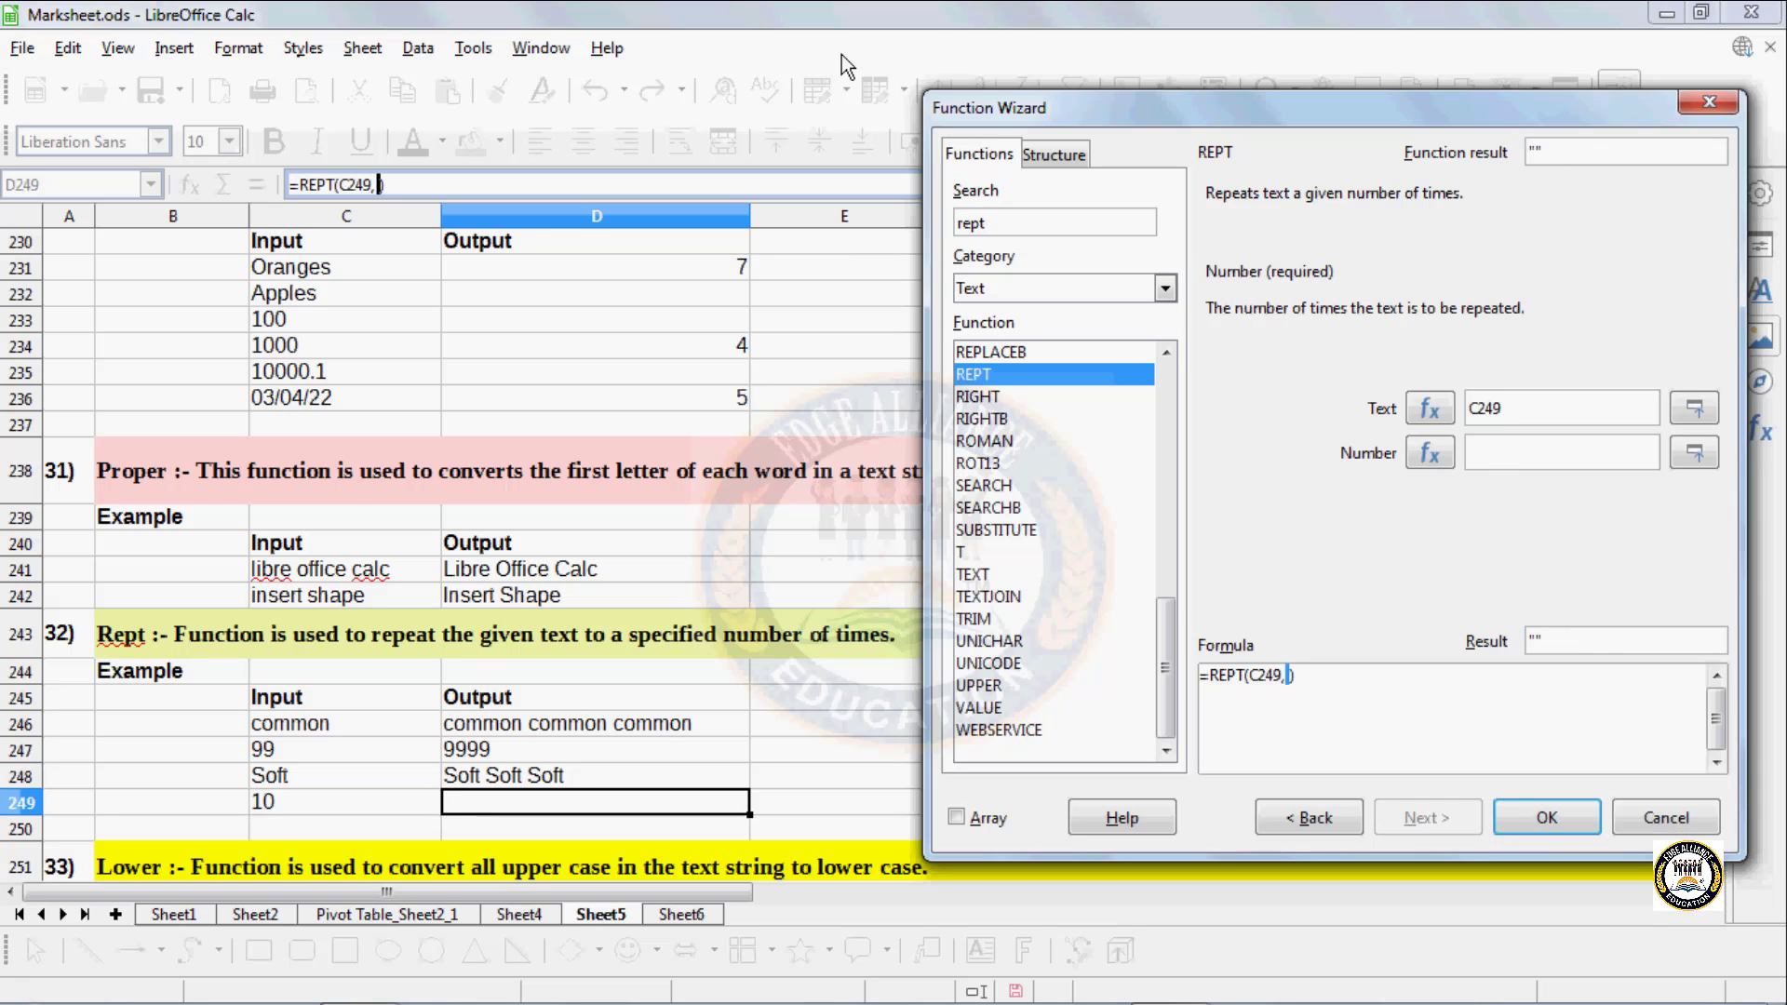
text(5)
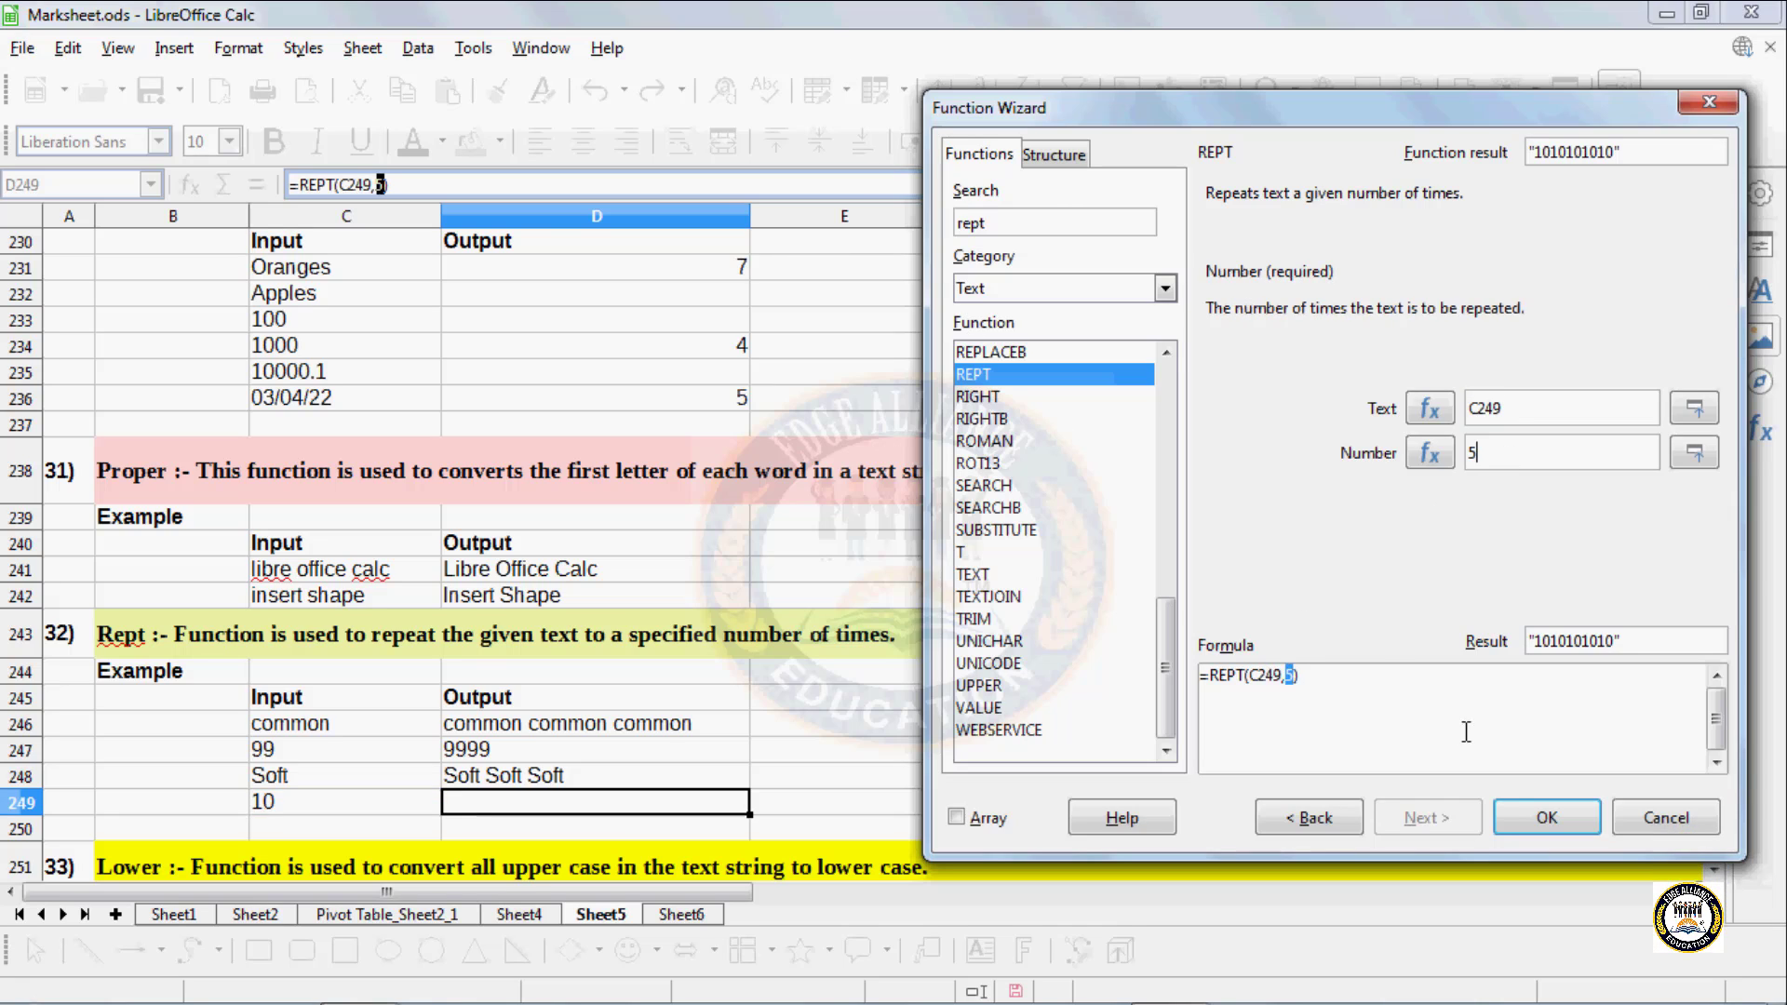
key(BackSpace)
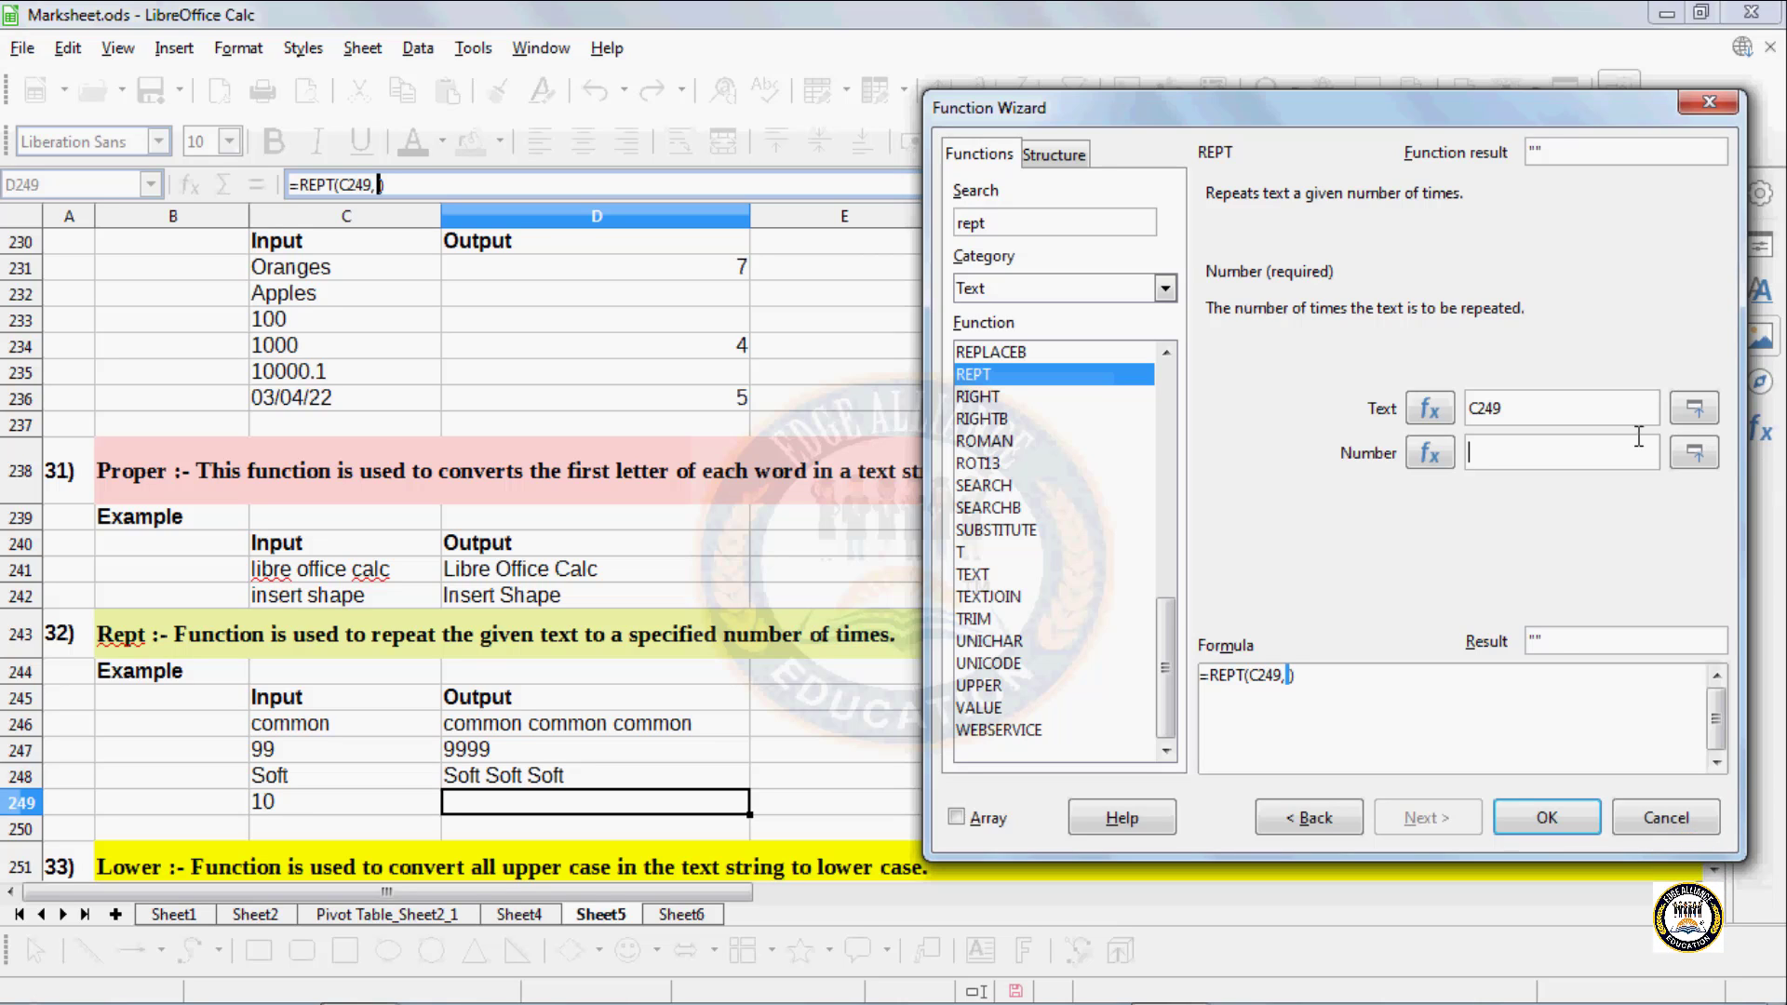
click(1547, 817)
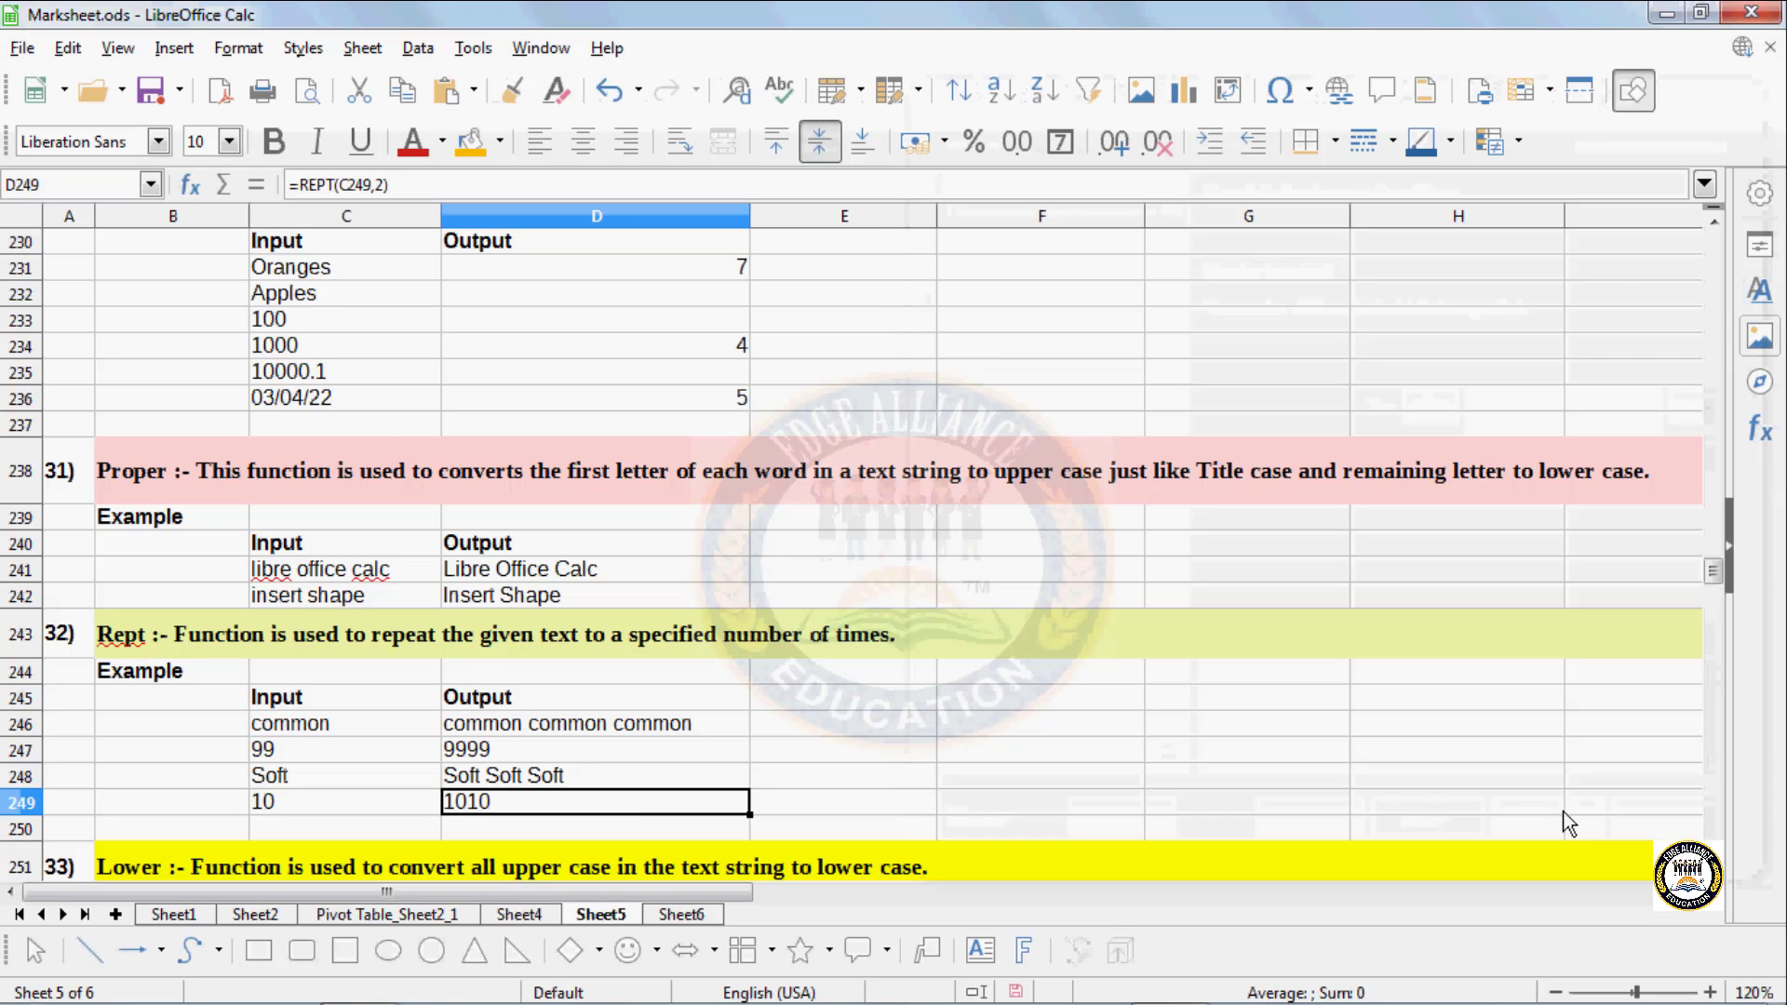
Insert the LOWER function in D255, using the "Stability" cell C255 as its text
scroll(538, 744, down, 2)
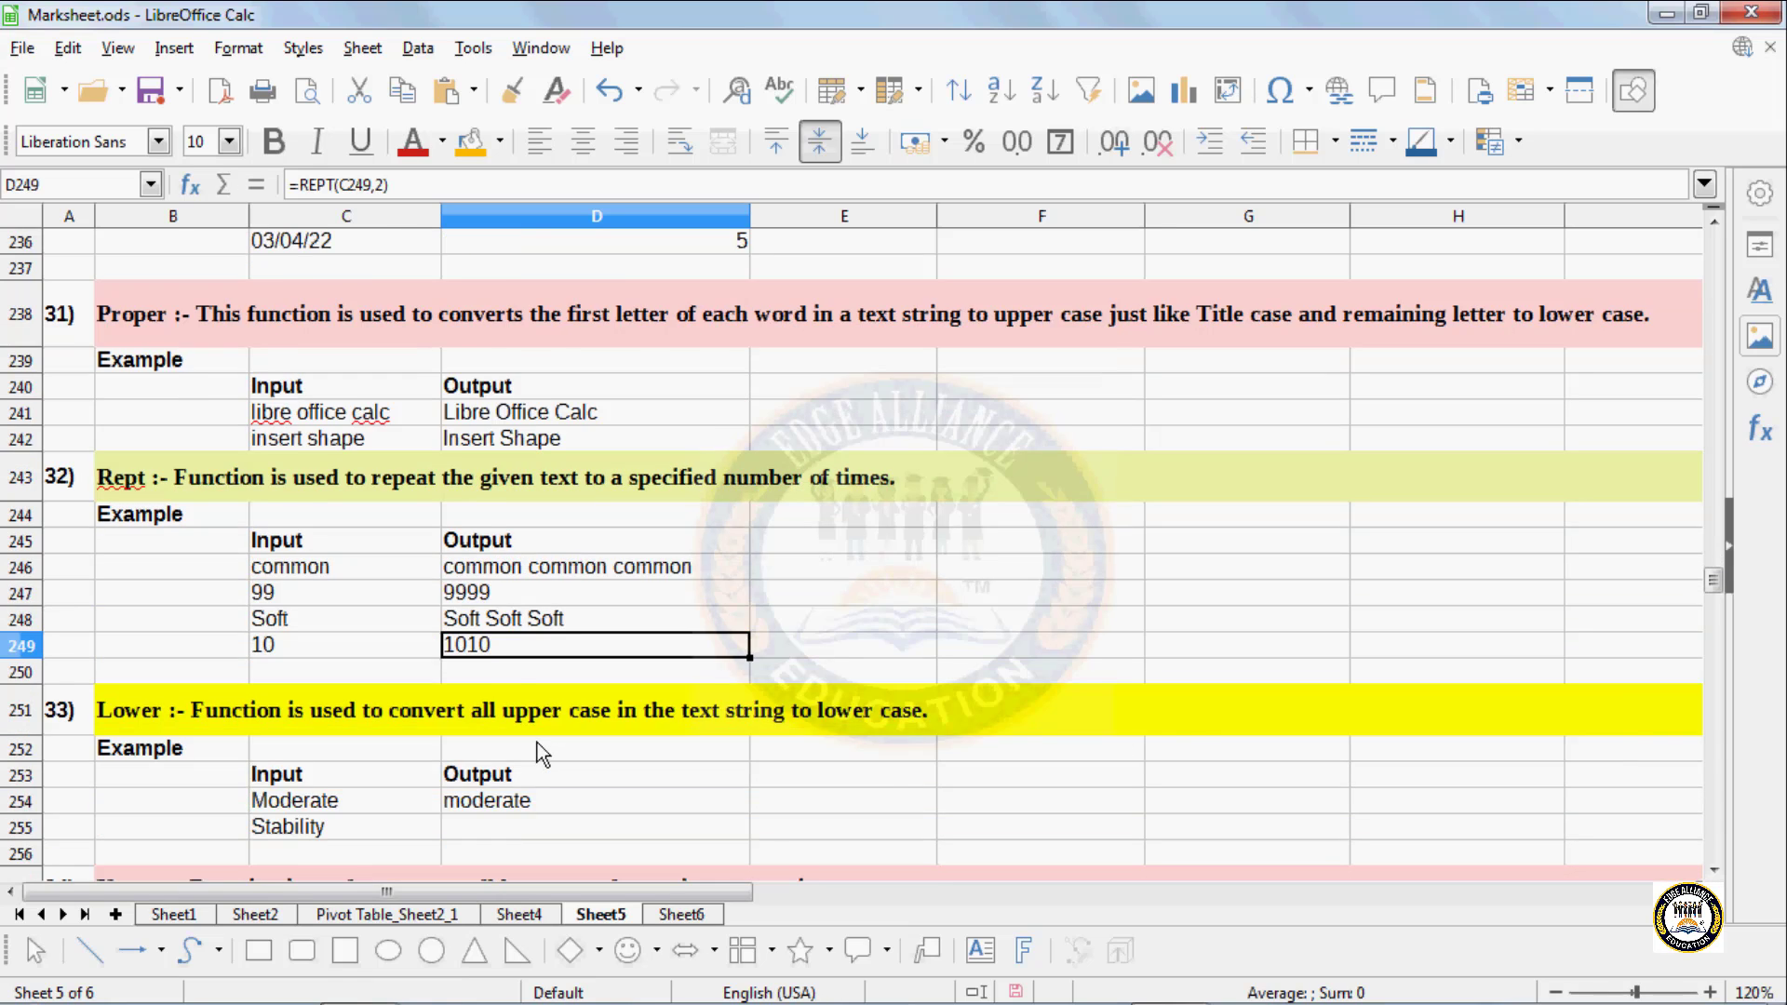
scroll(538, 742, down, 1)
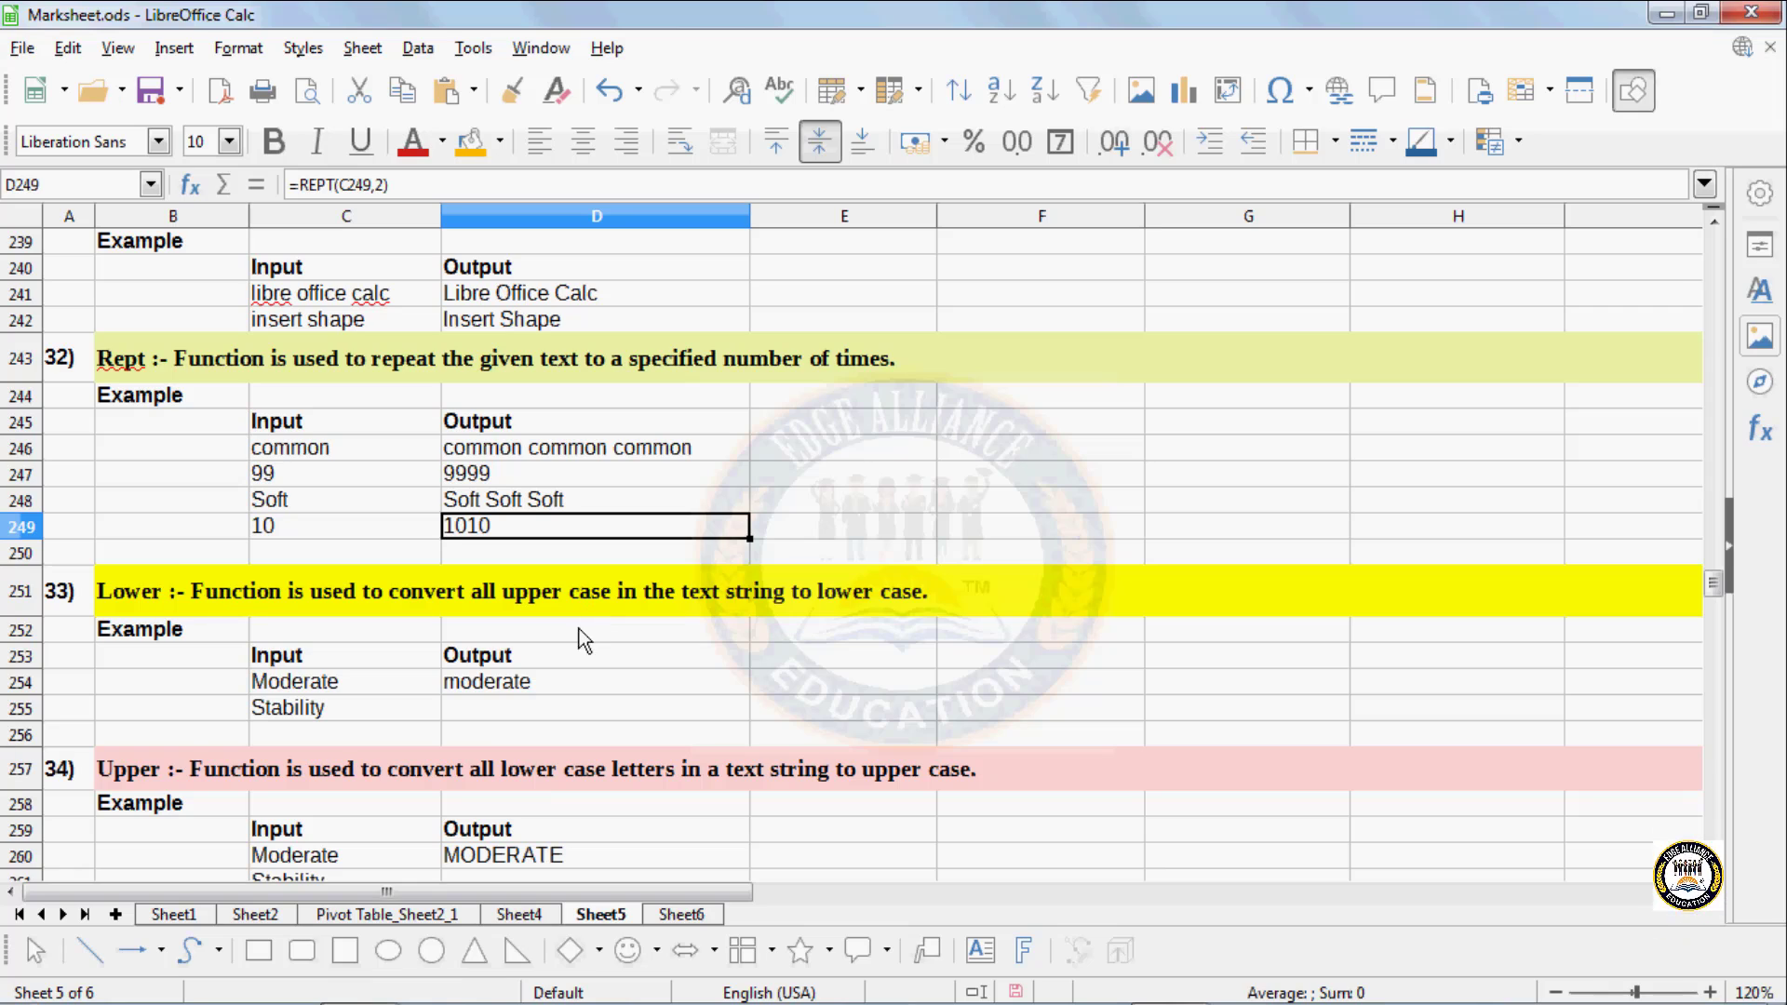
click(544, 715)
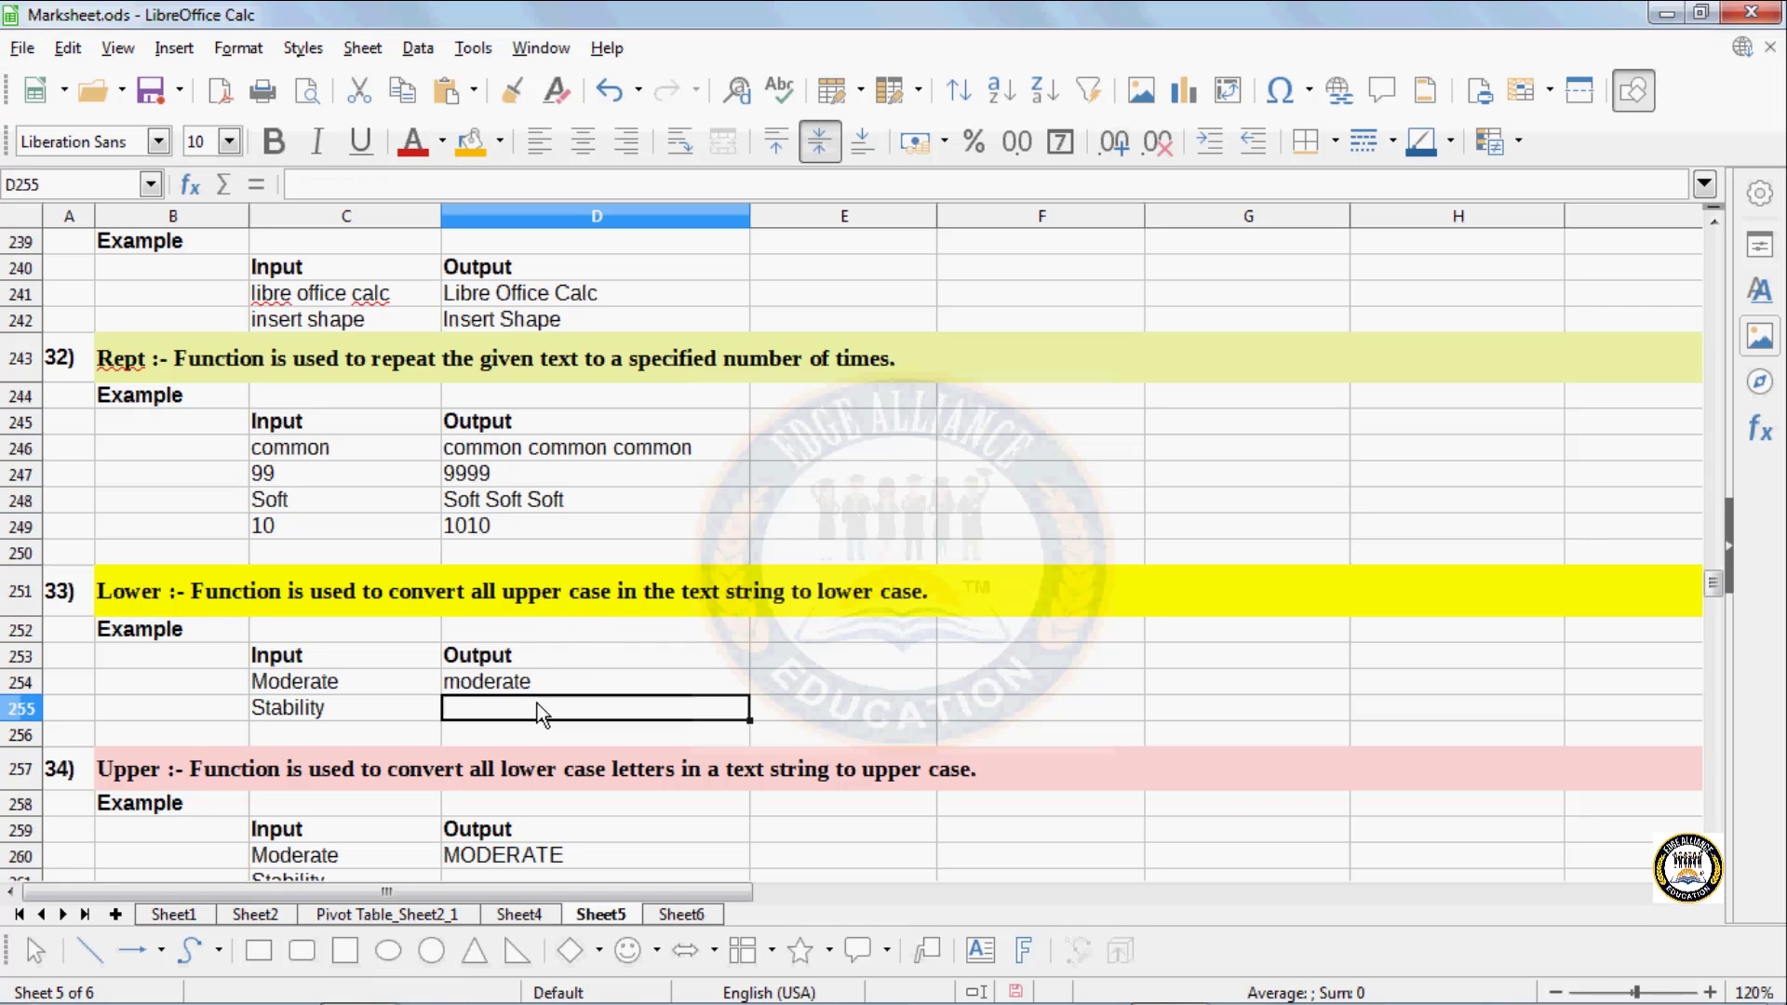
click(185, 48)
click(279, 277)
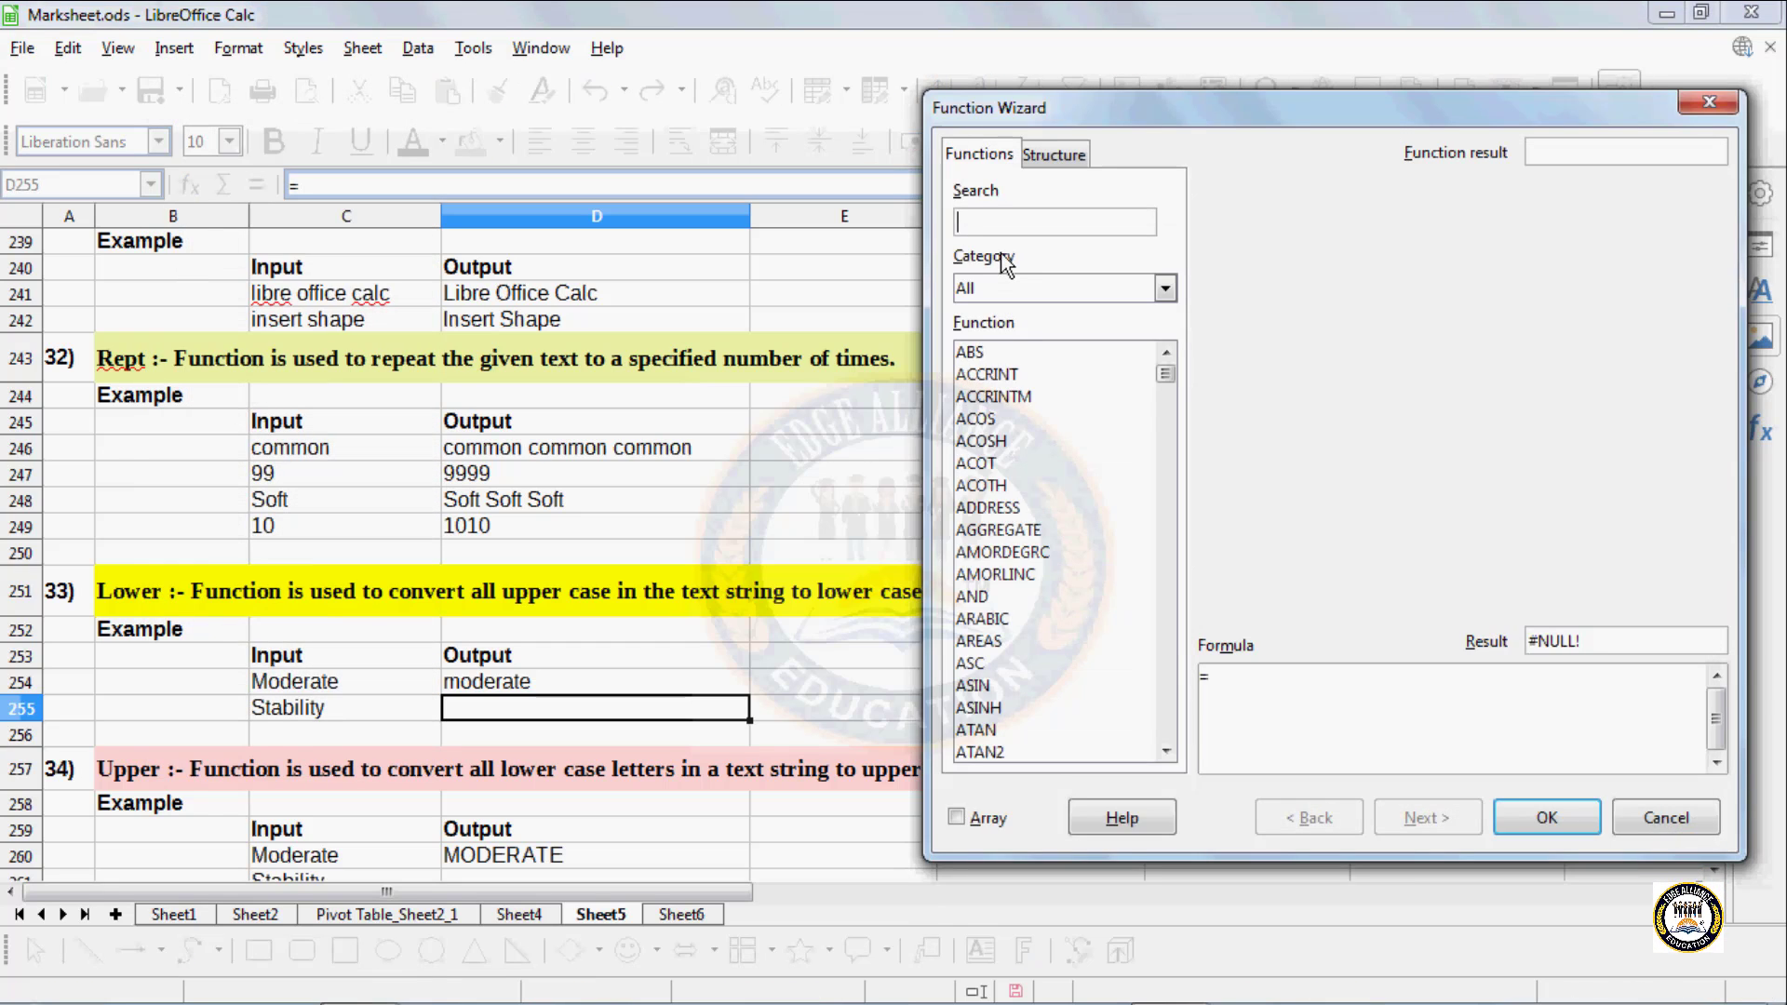
text(lowe)
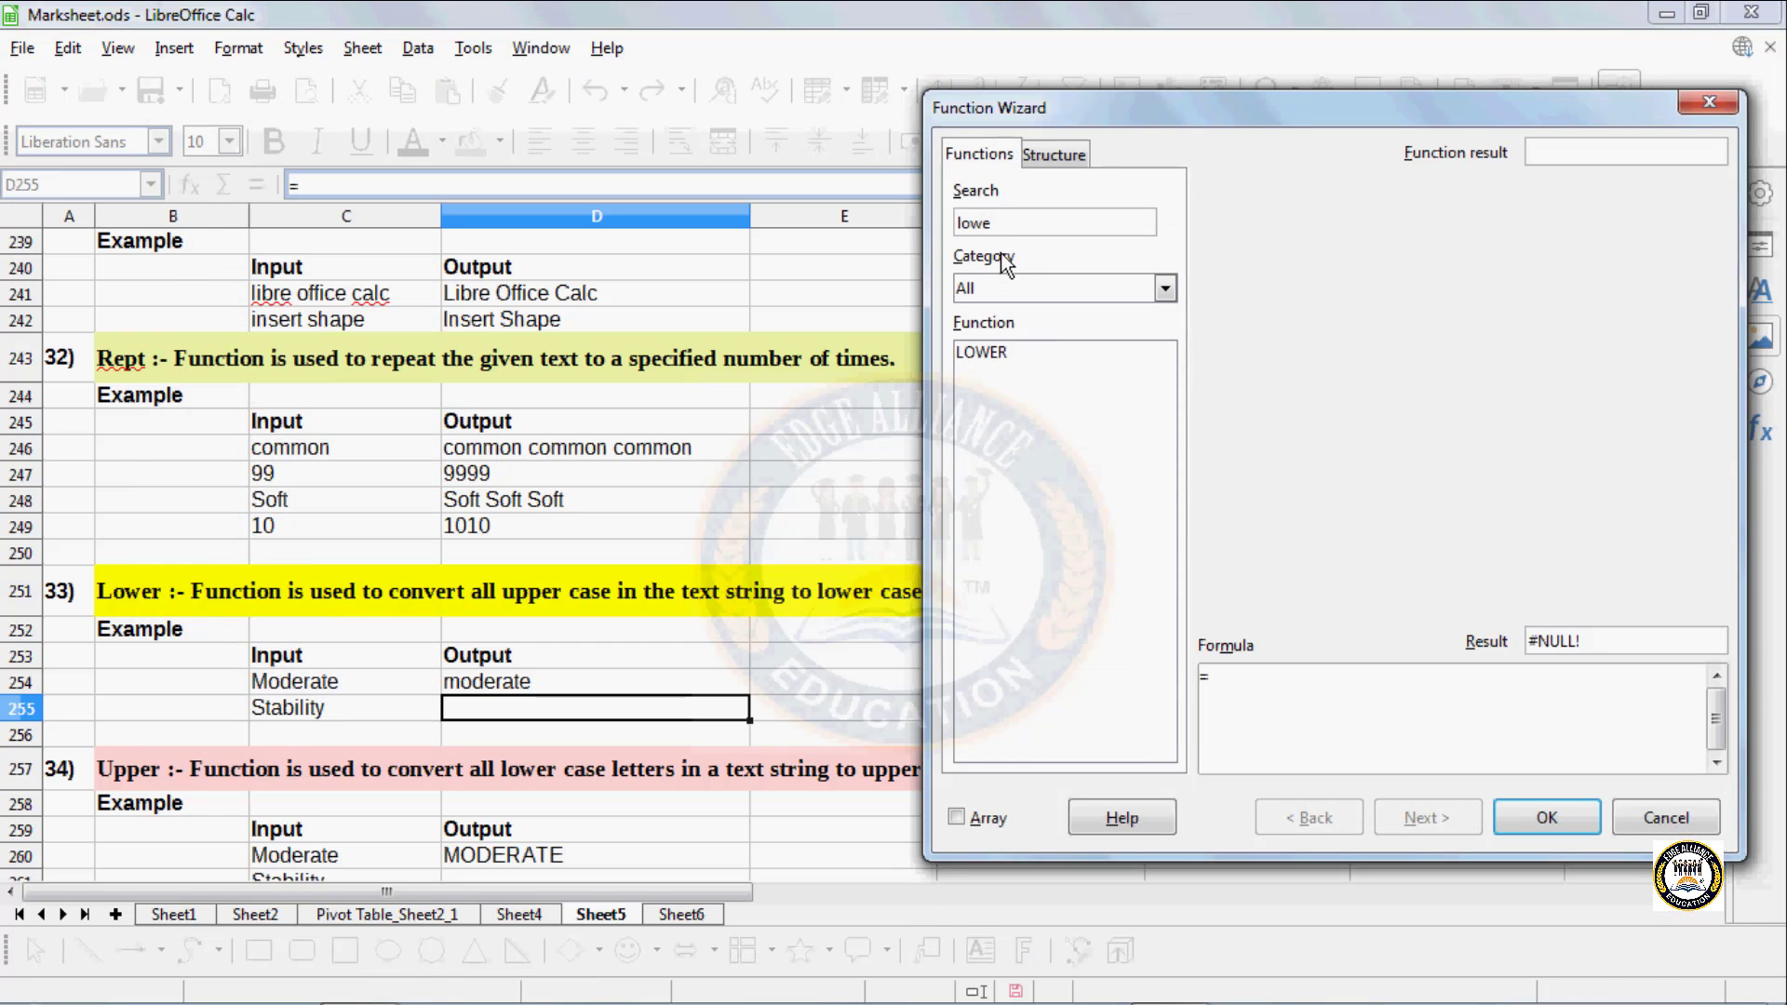
click(1004, 353)
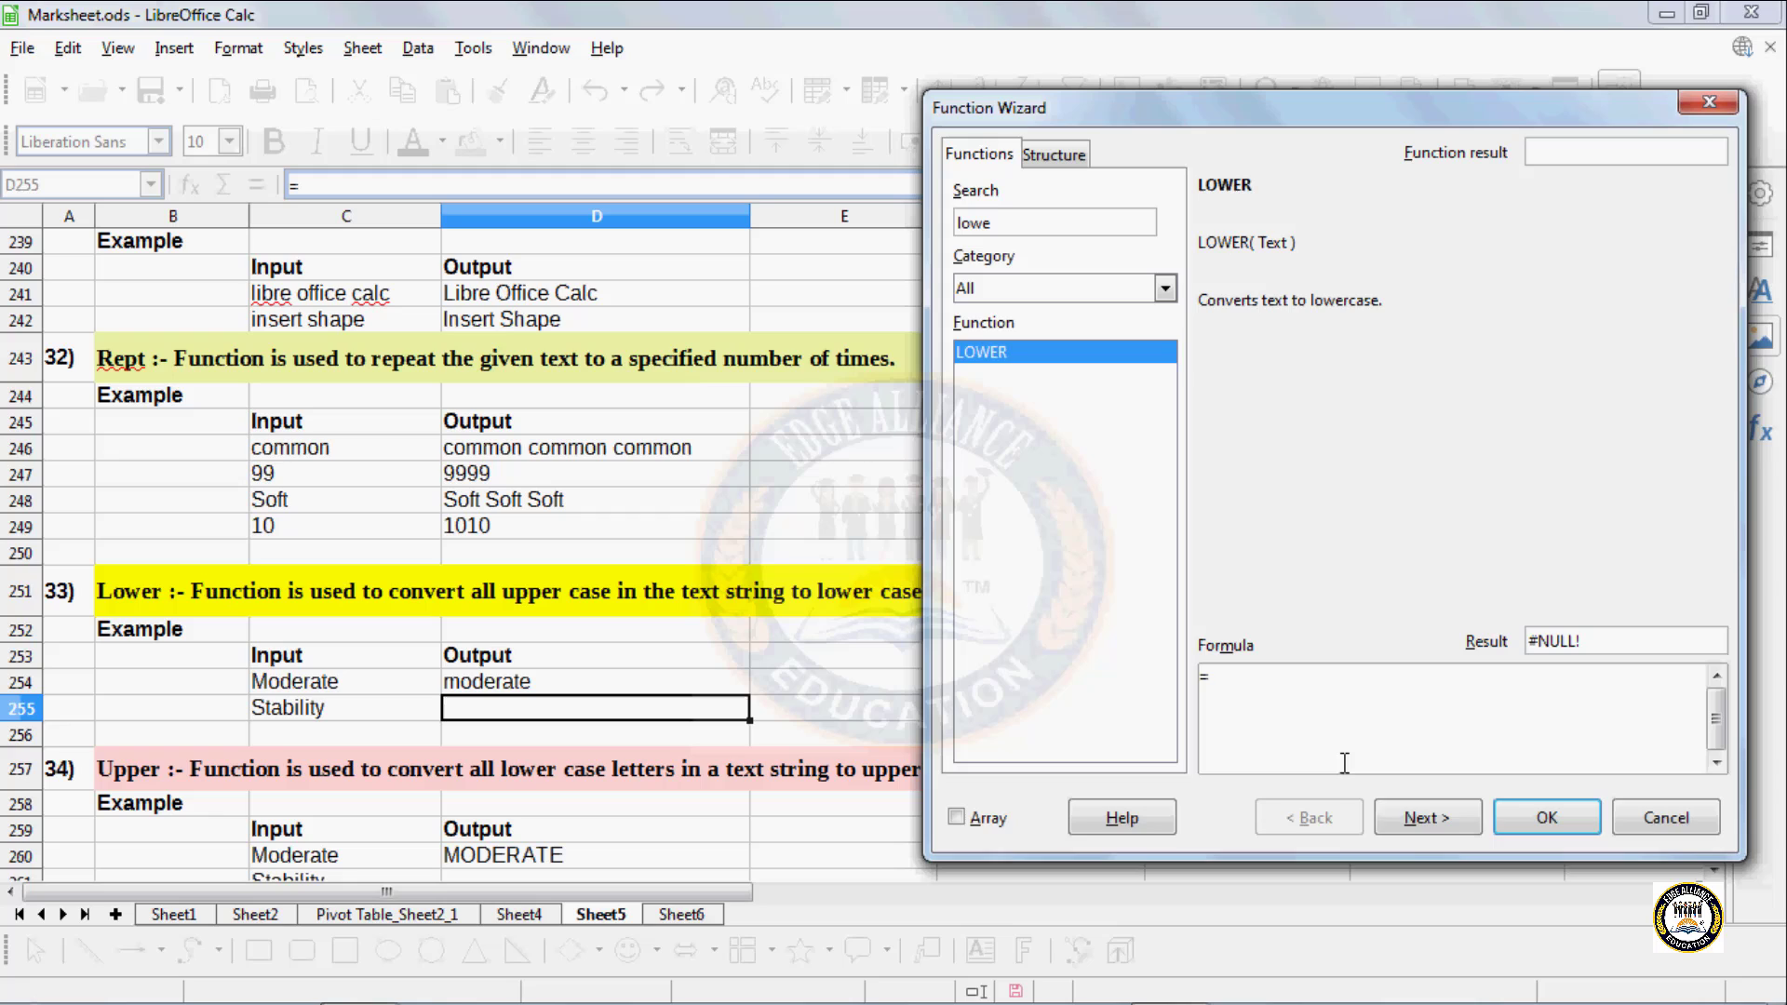
click(1400, 819)
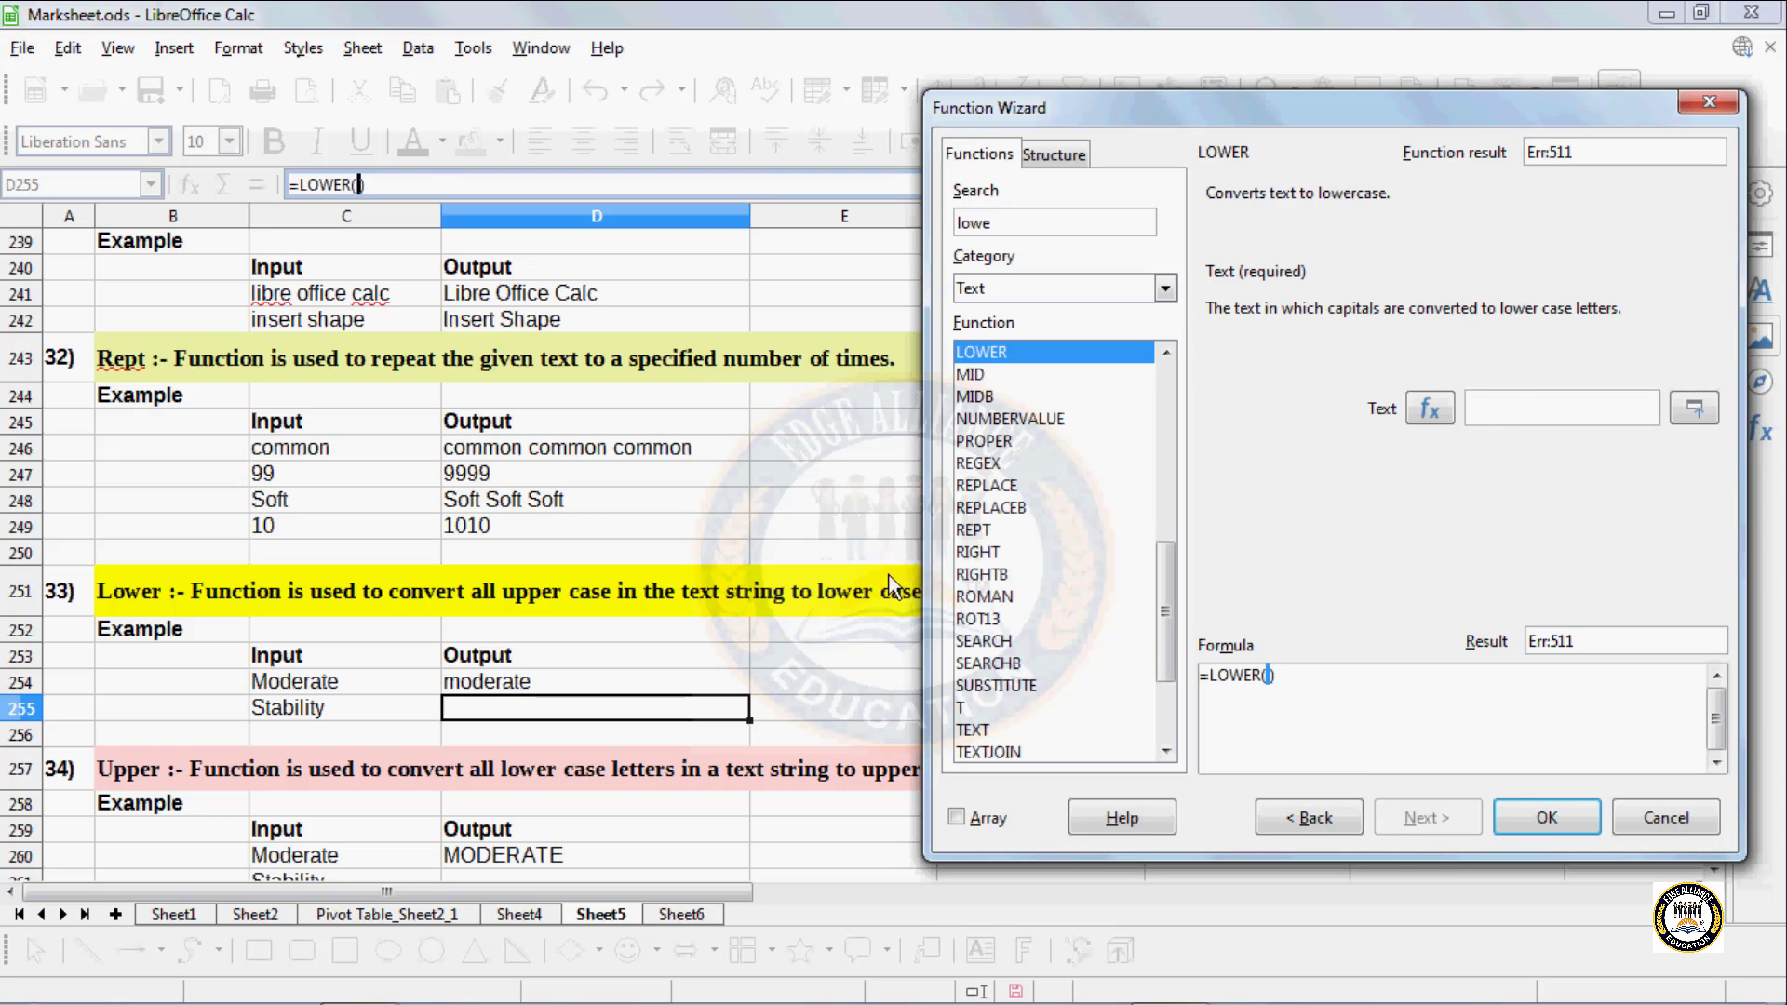
click(328, 713)
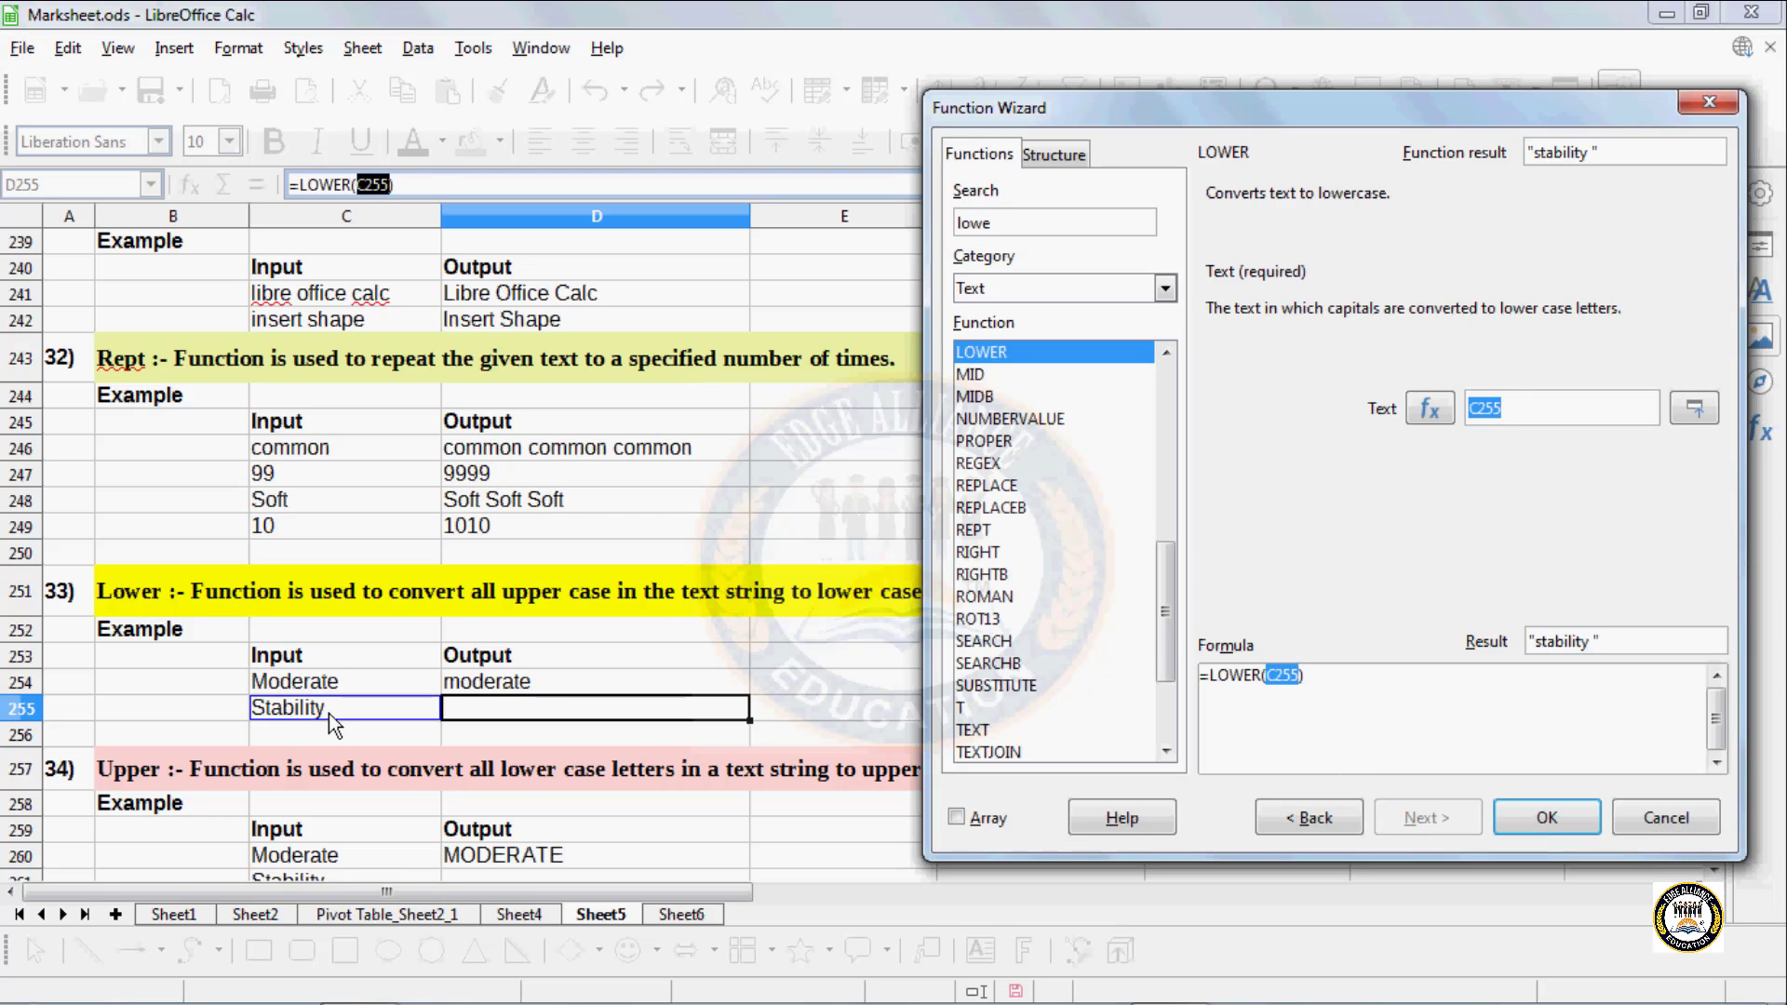
click(1499, 818)
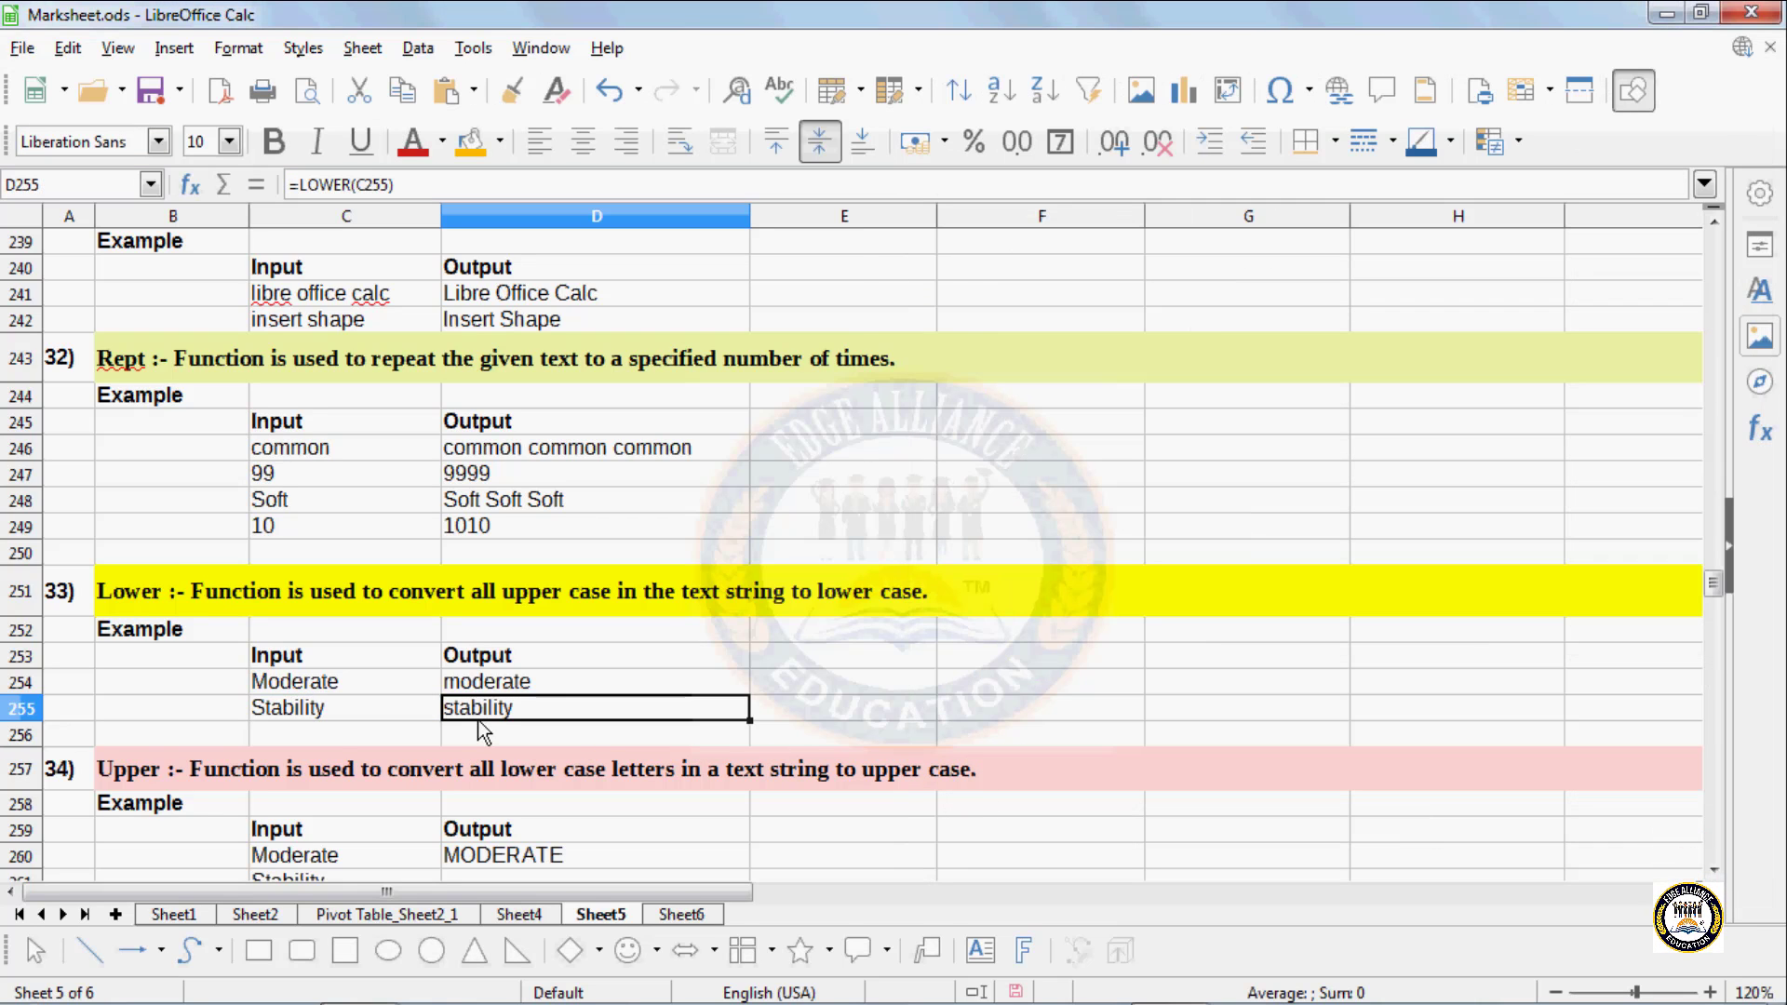
Insert the UPPER function in D261, using the "Stability" cell C261 as its text
scroll(474, 736, down, 3)
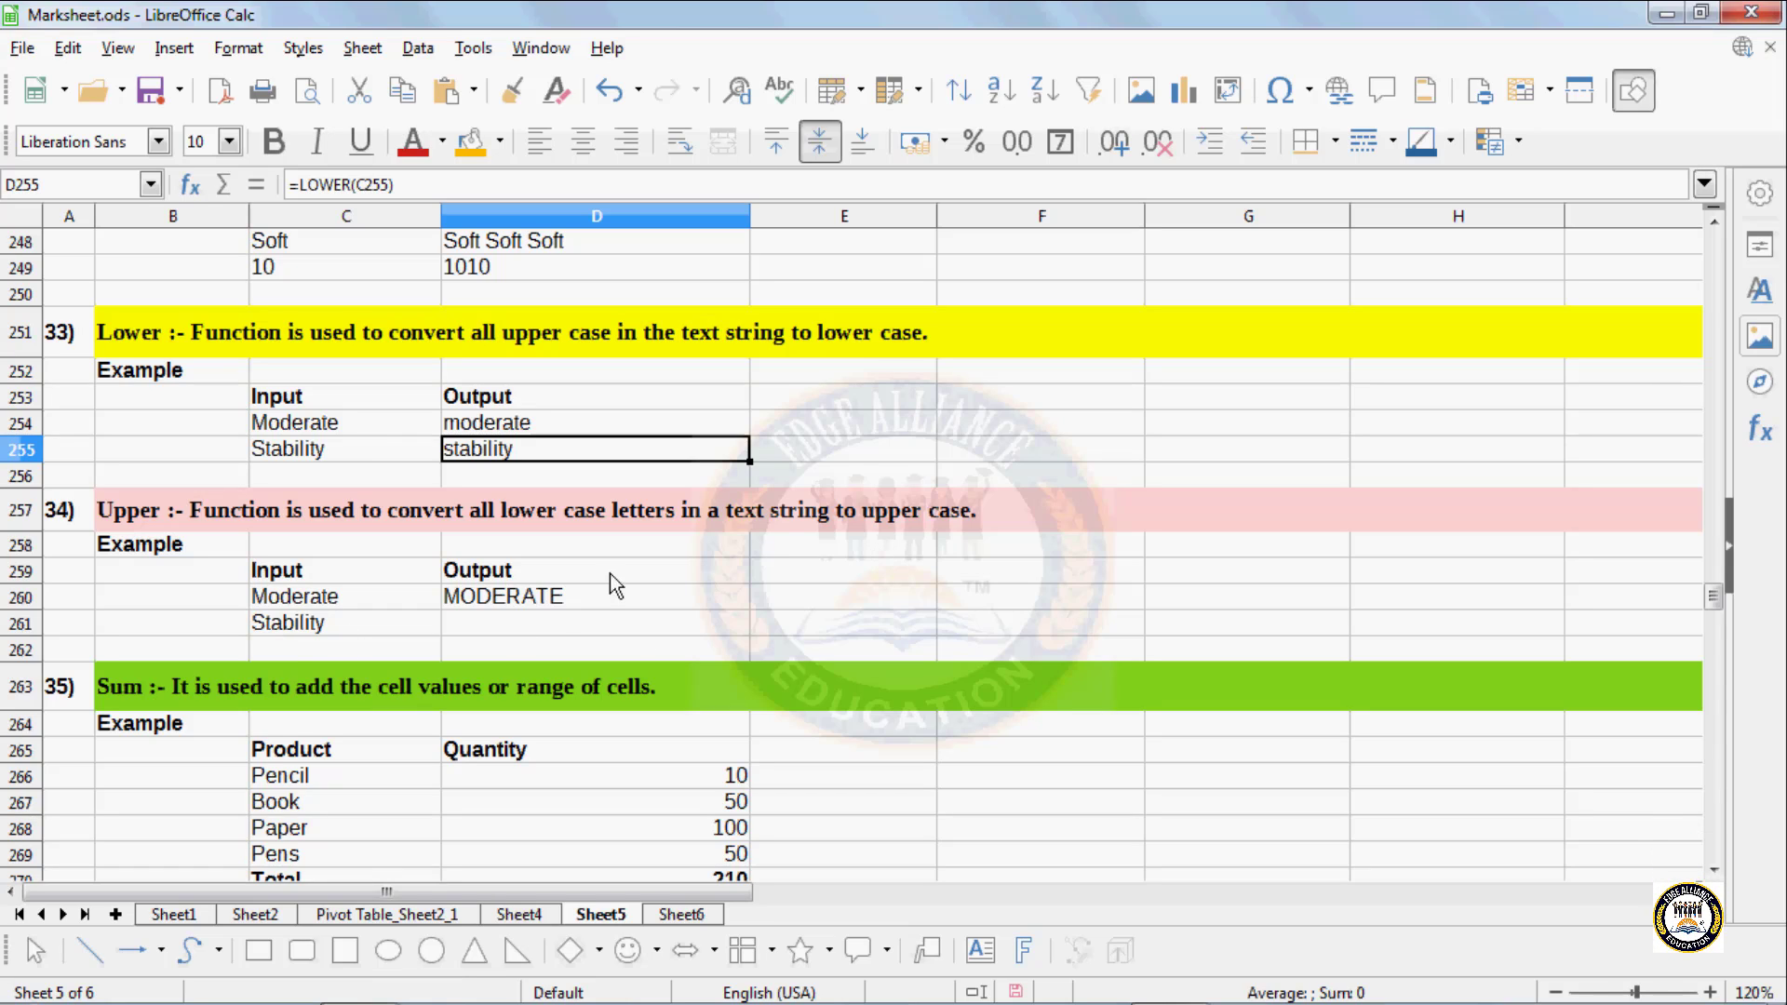
click(536, 618)
click(172, 47)
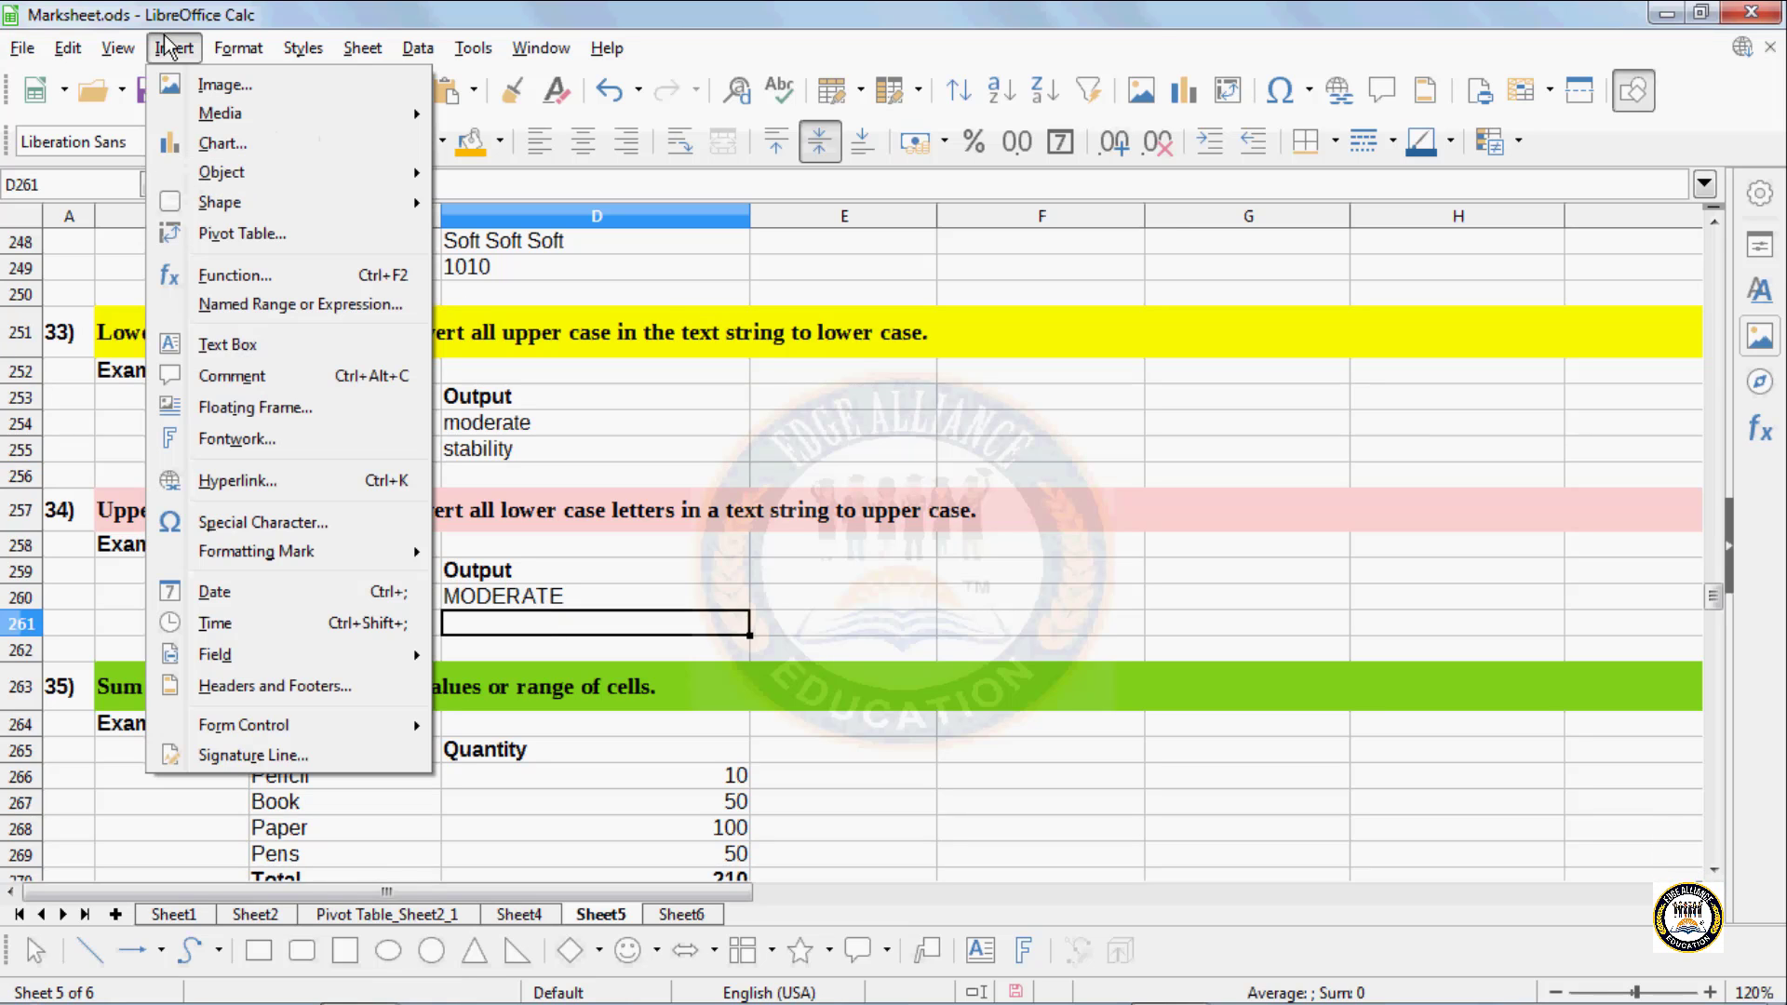
click(233, 275)
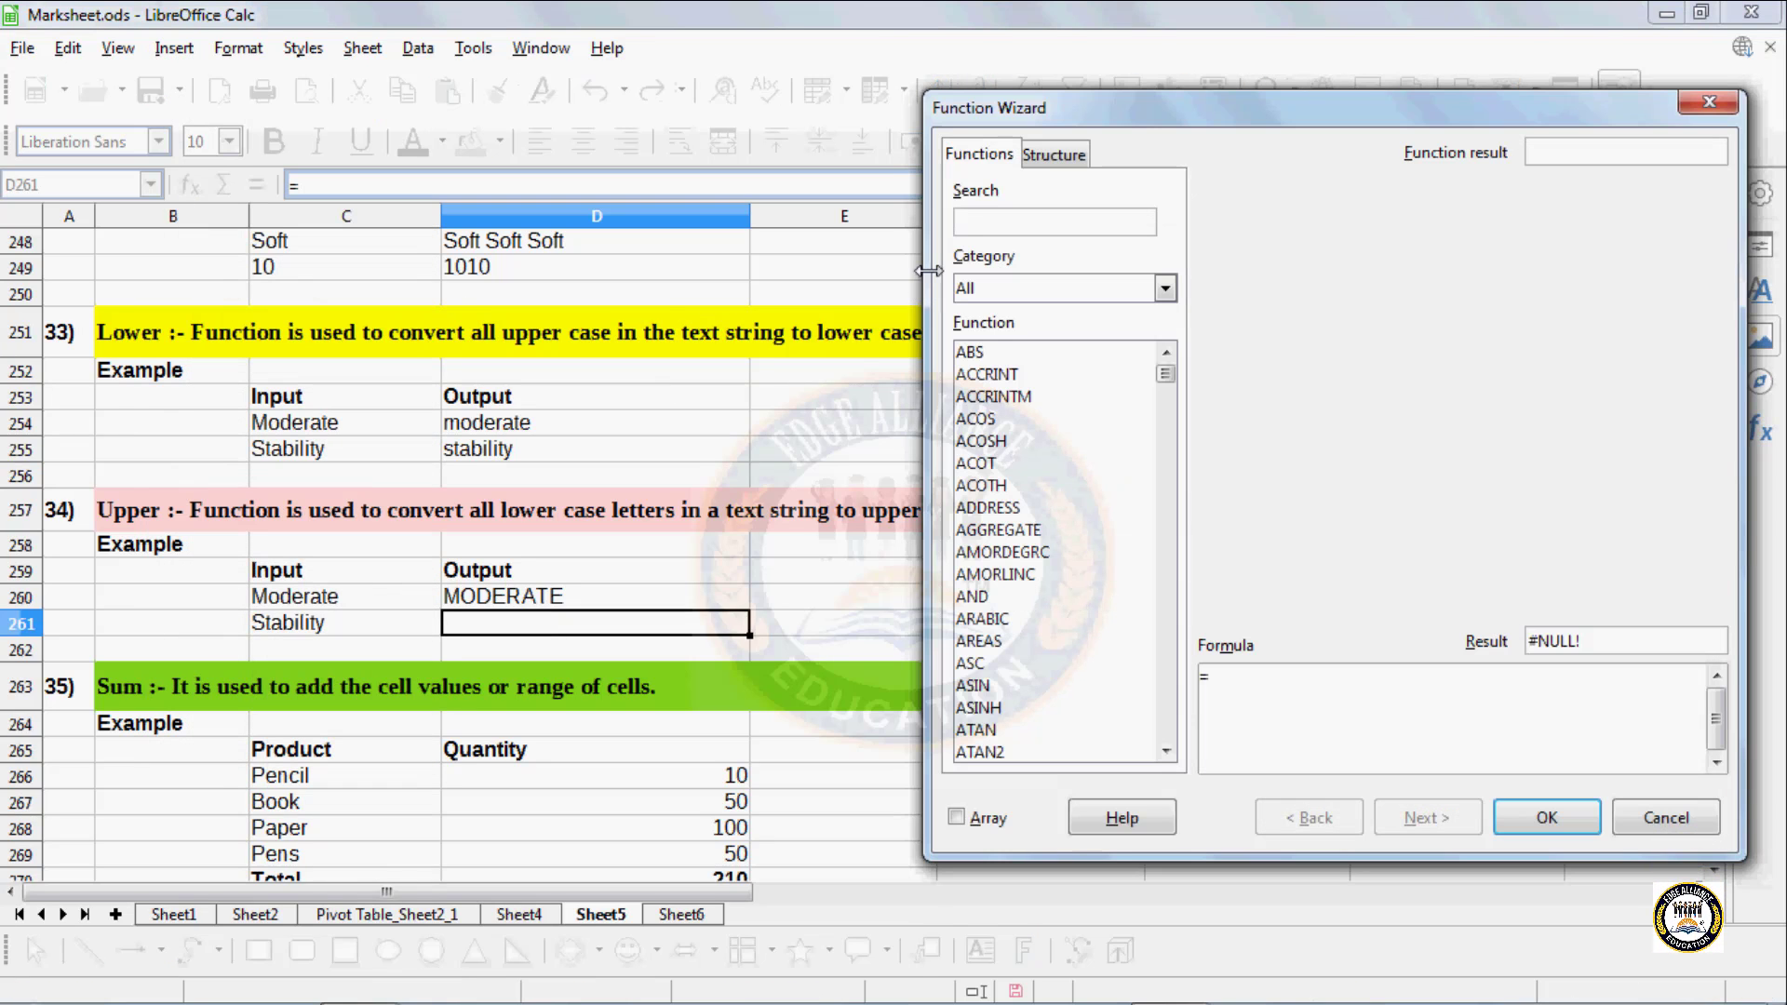
text(upper)
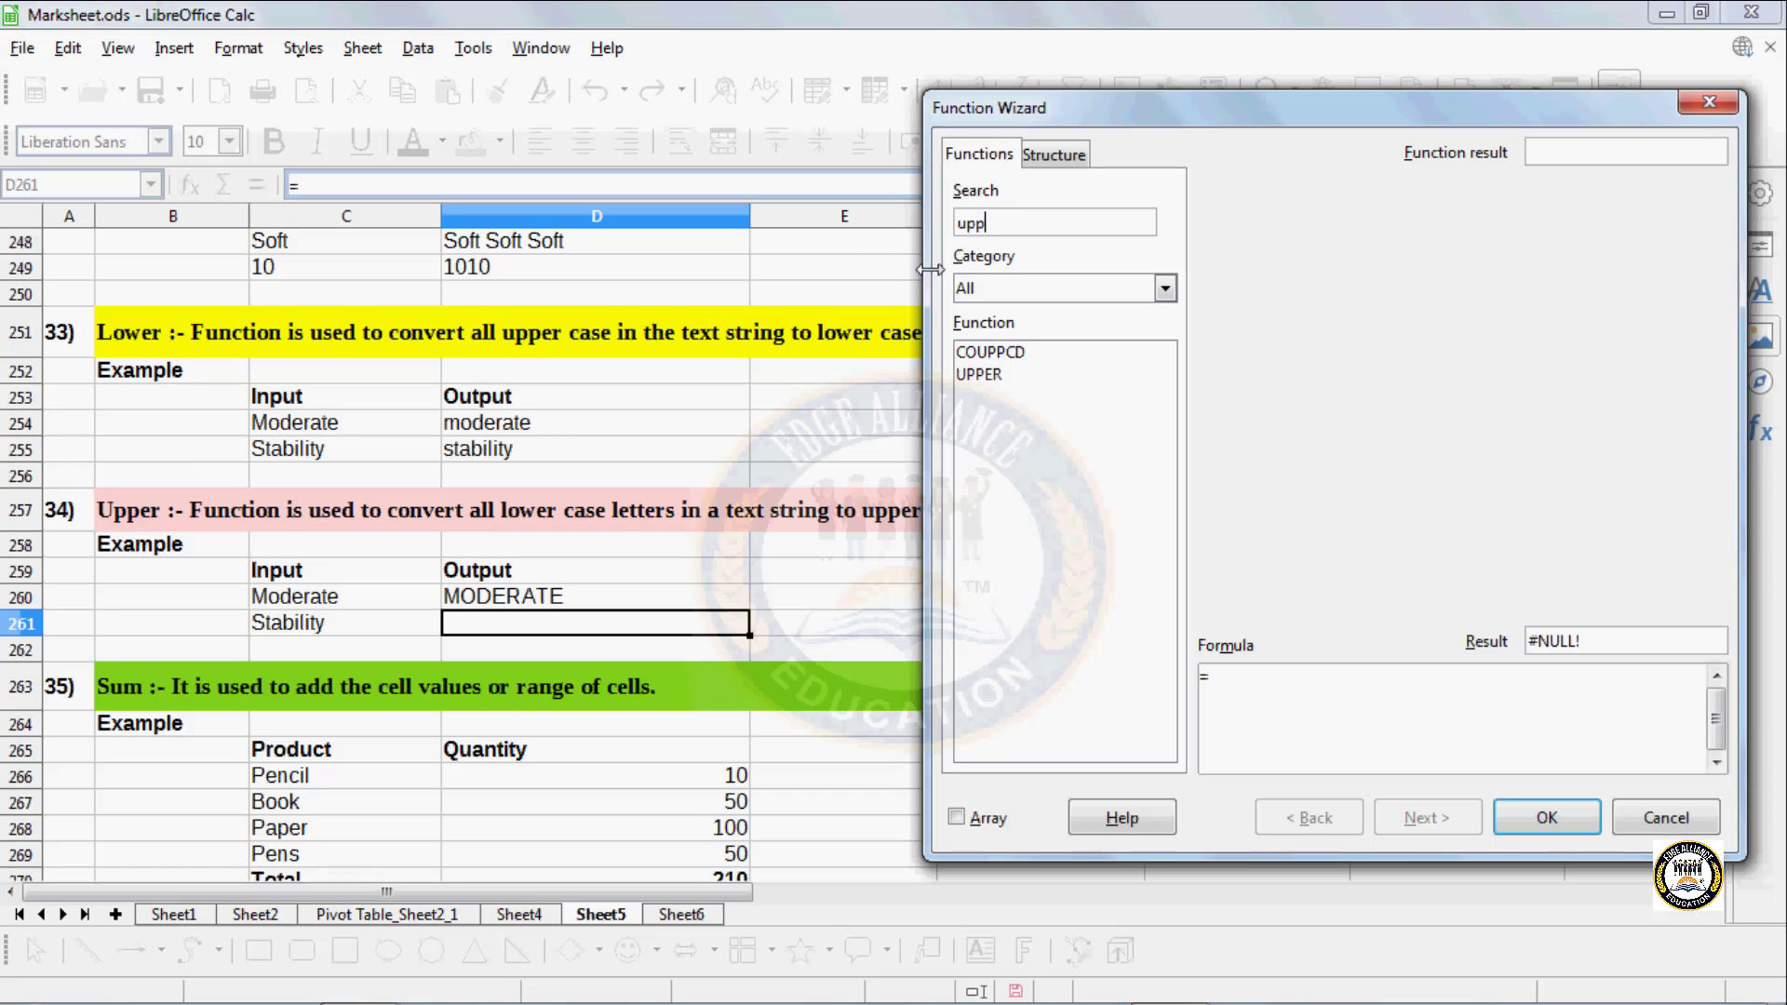
click(979, 352)
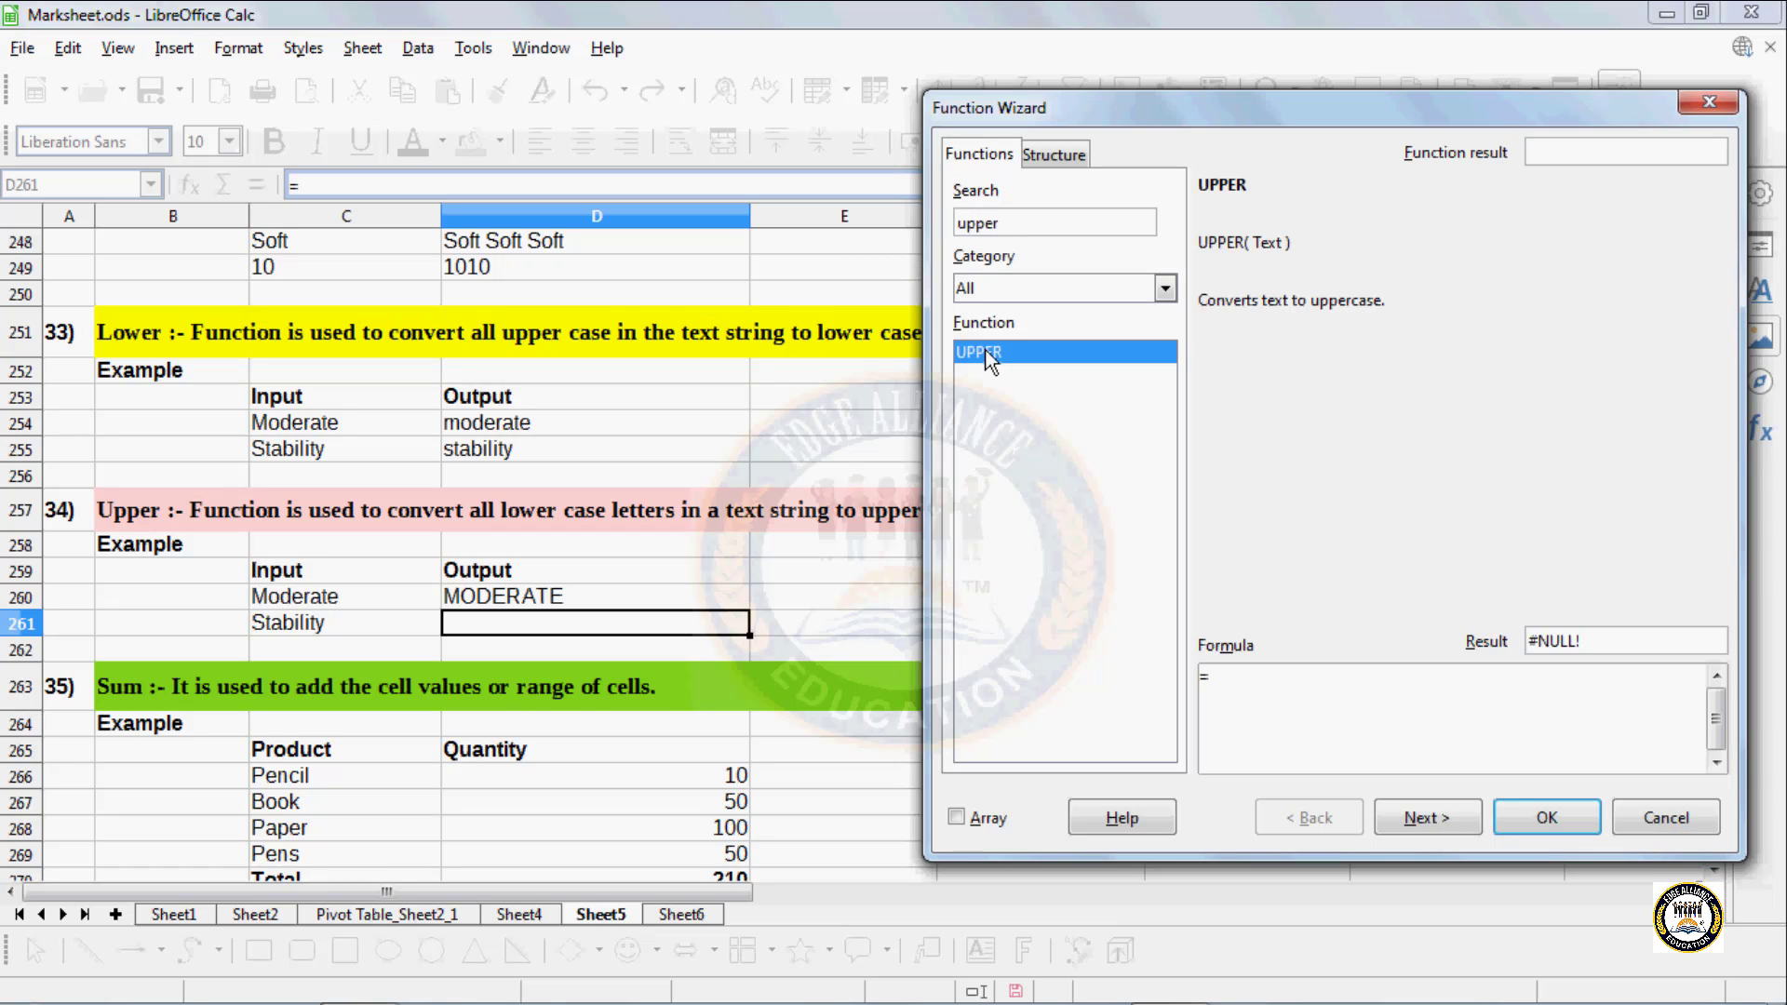
click(1419, 824)
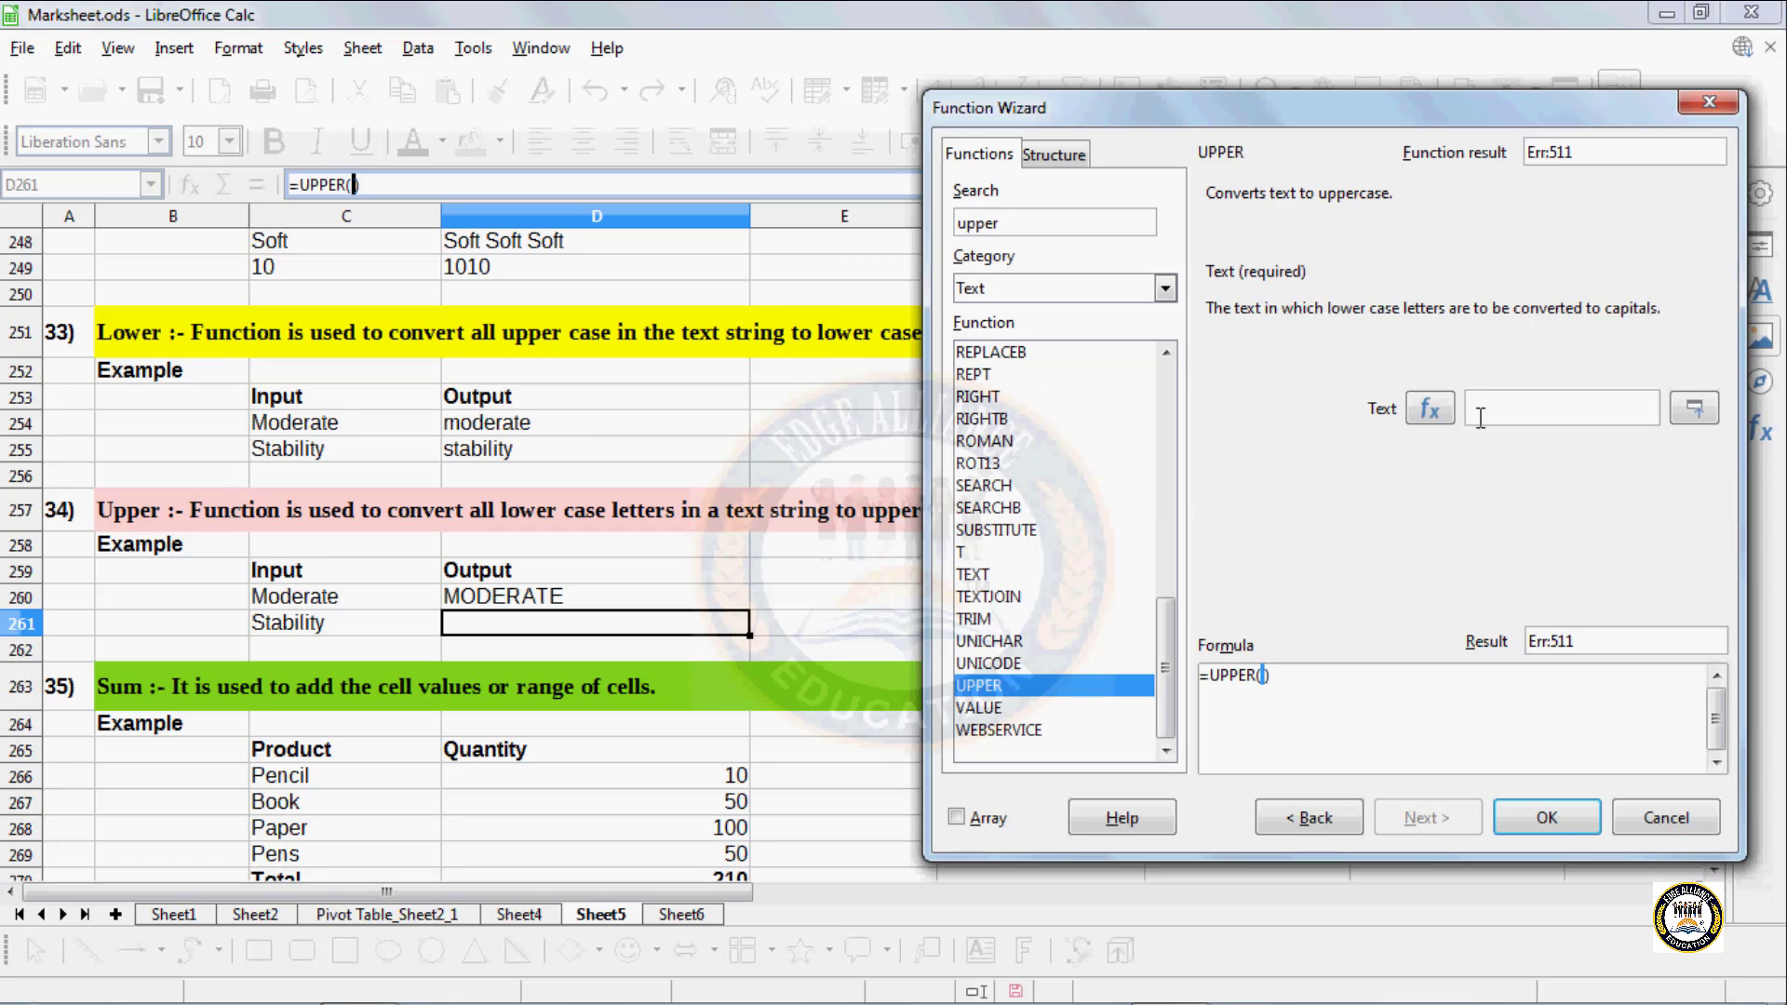
click(308, 629)
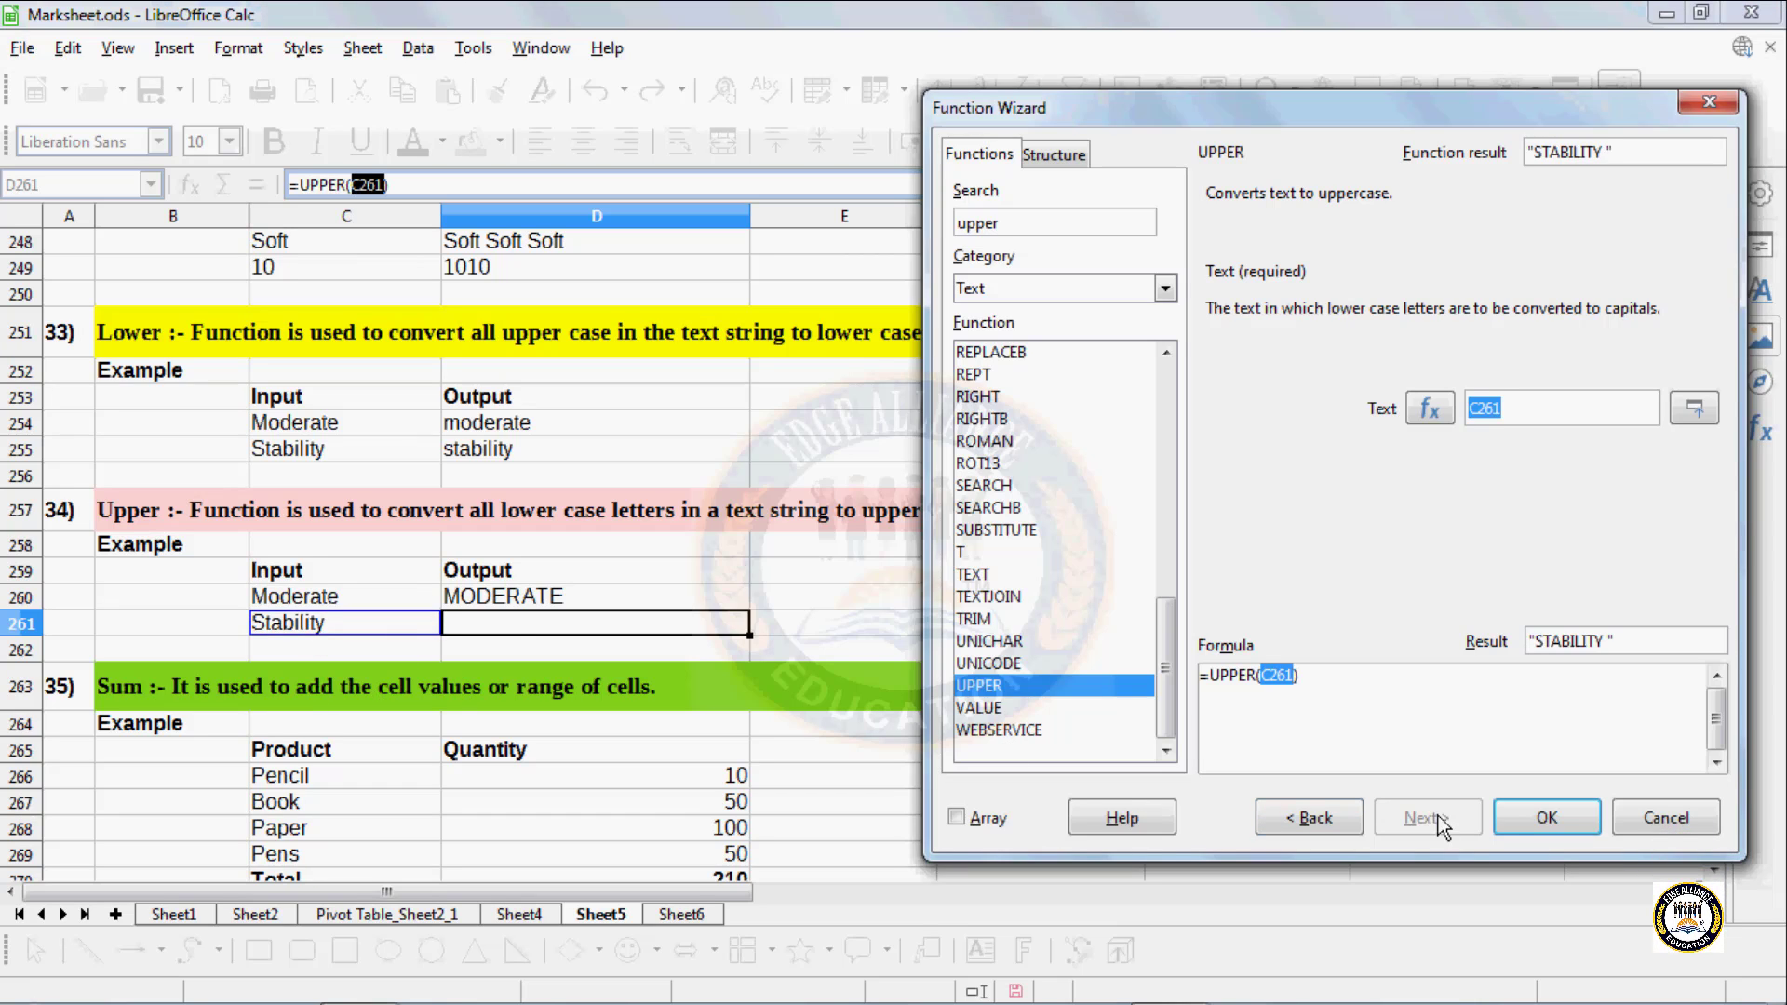
click(1547, 817)
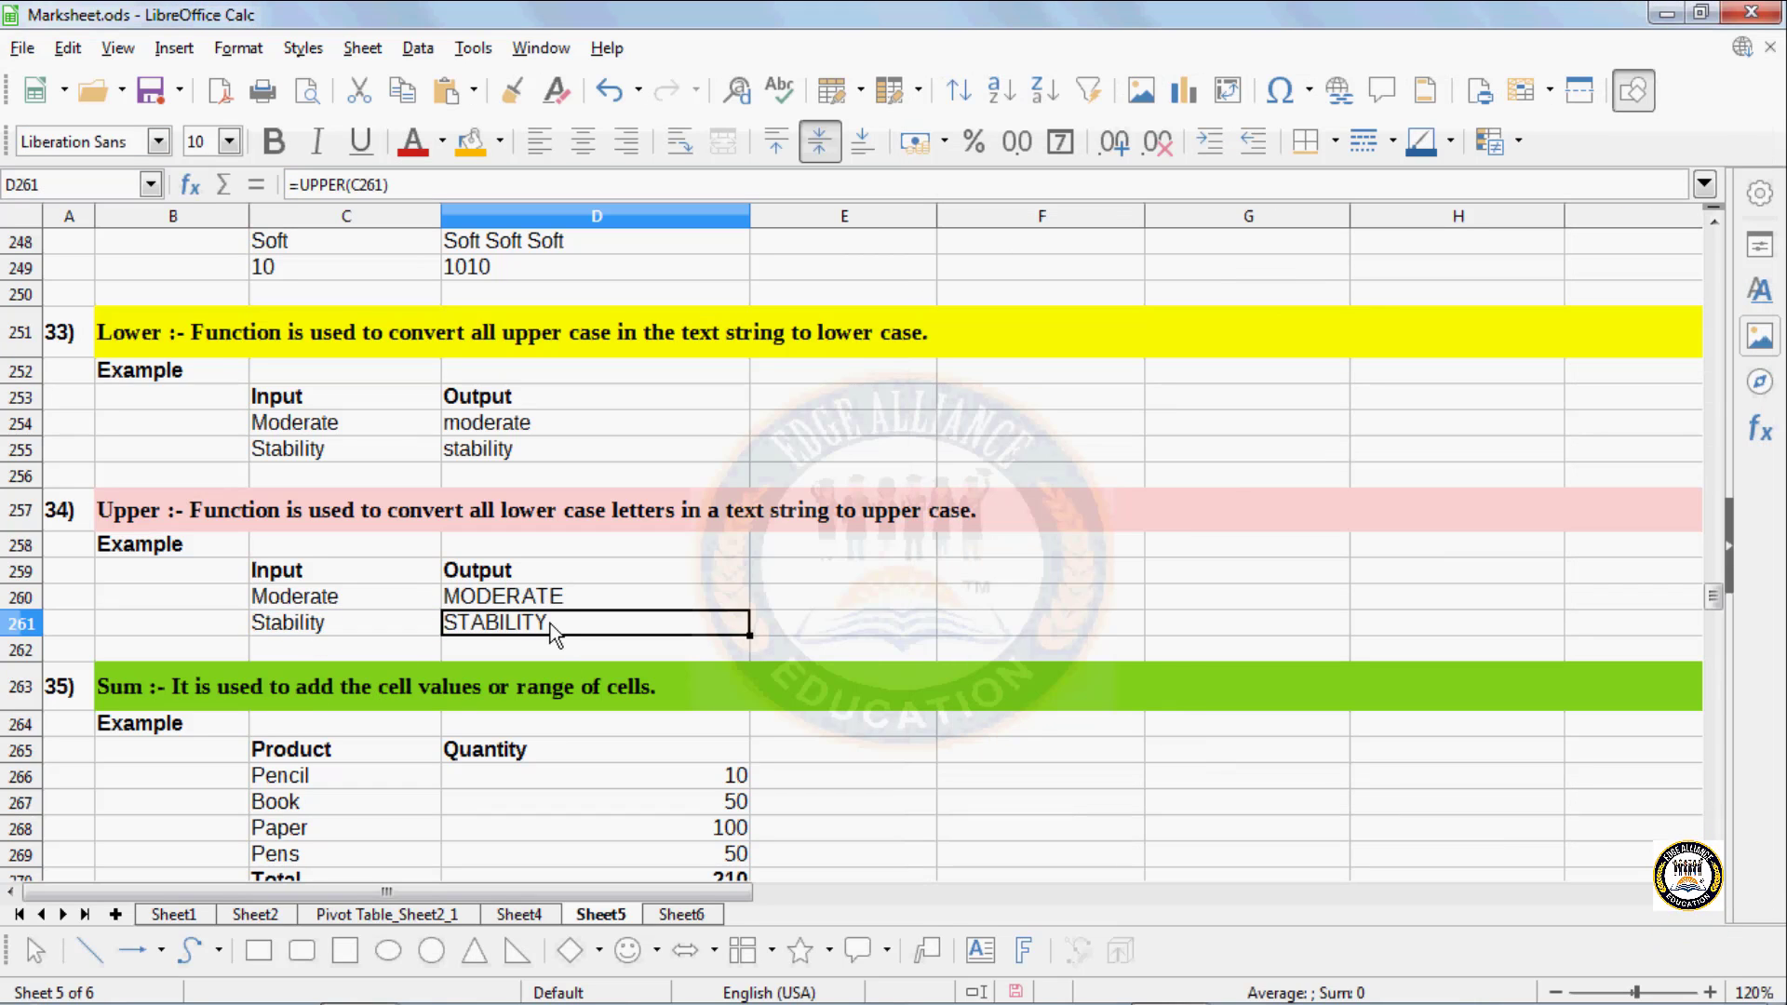
Clear the Total quantity cell D270 and insert the SUM function there over the range D266:D269
scroll(640, 749, down, 2)
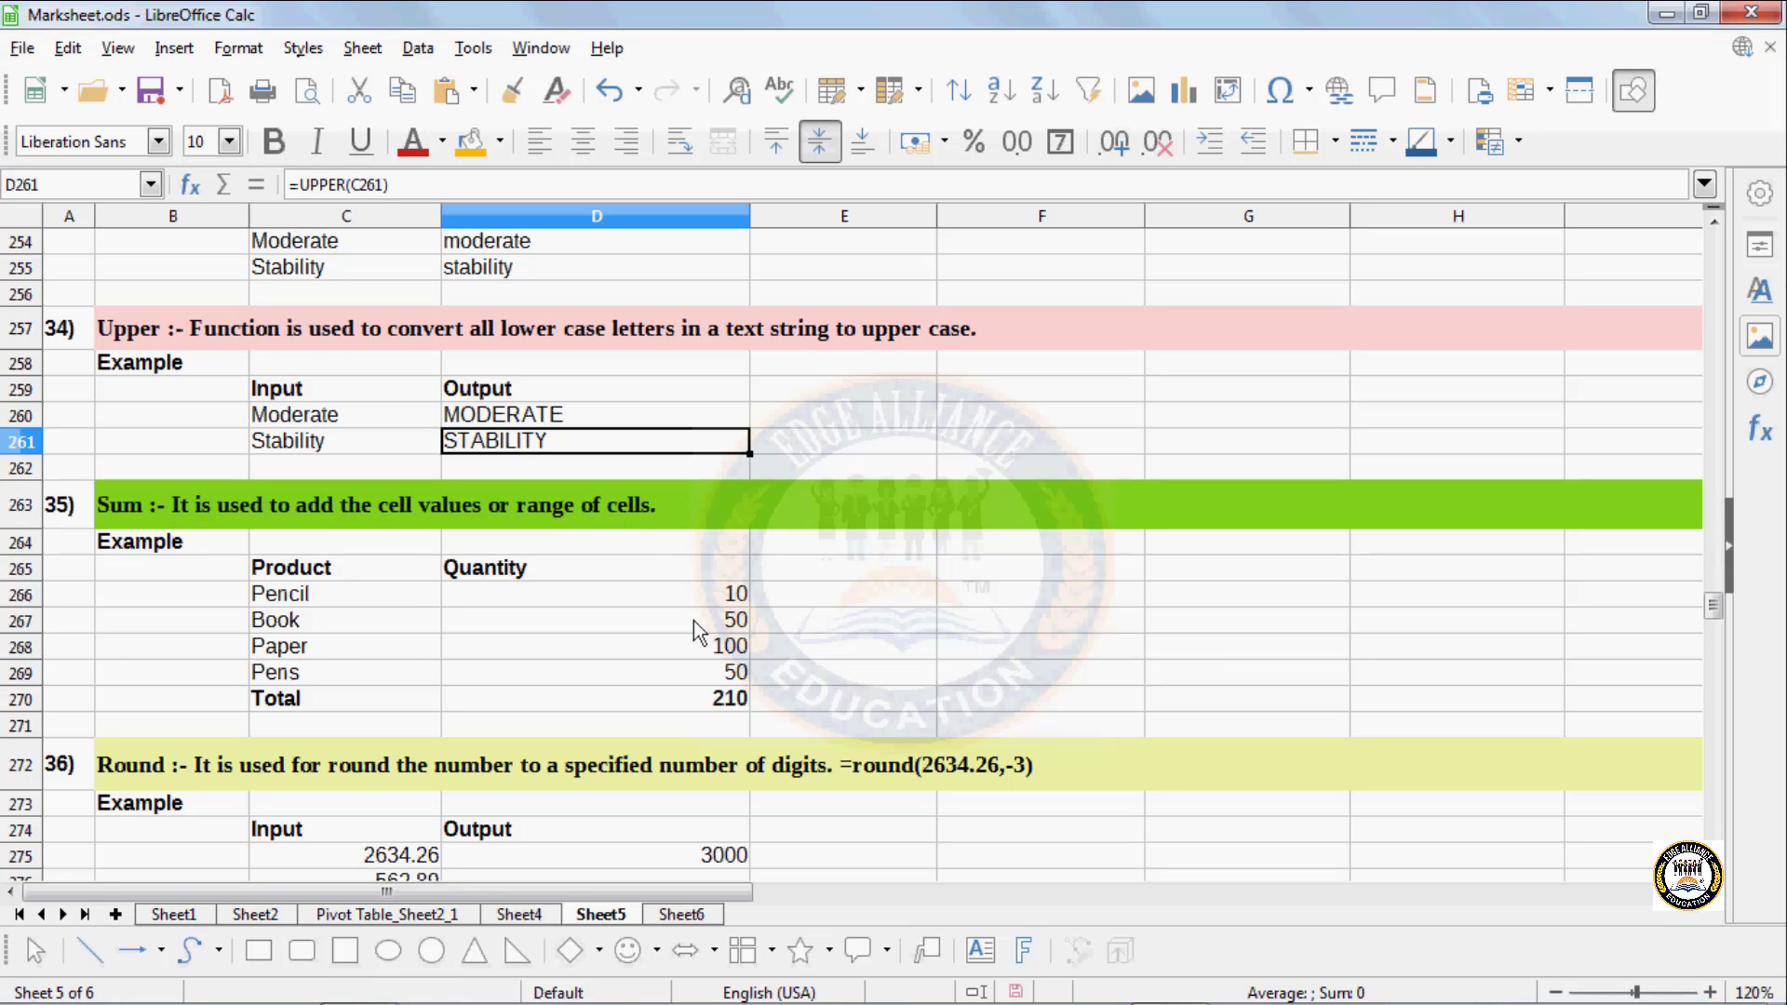
click(710, 701)
key(Delete)
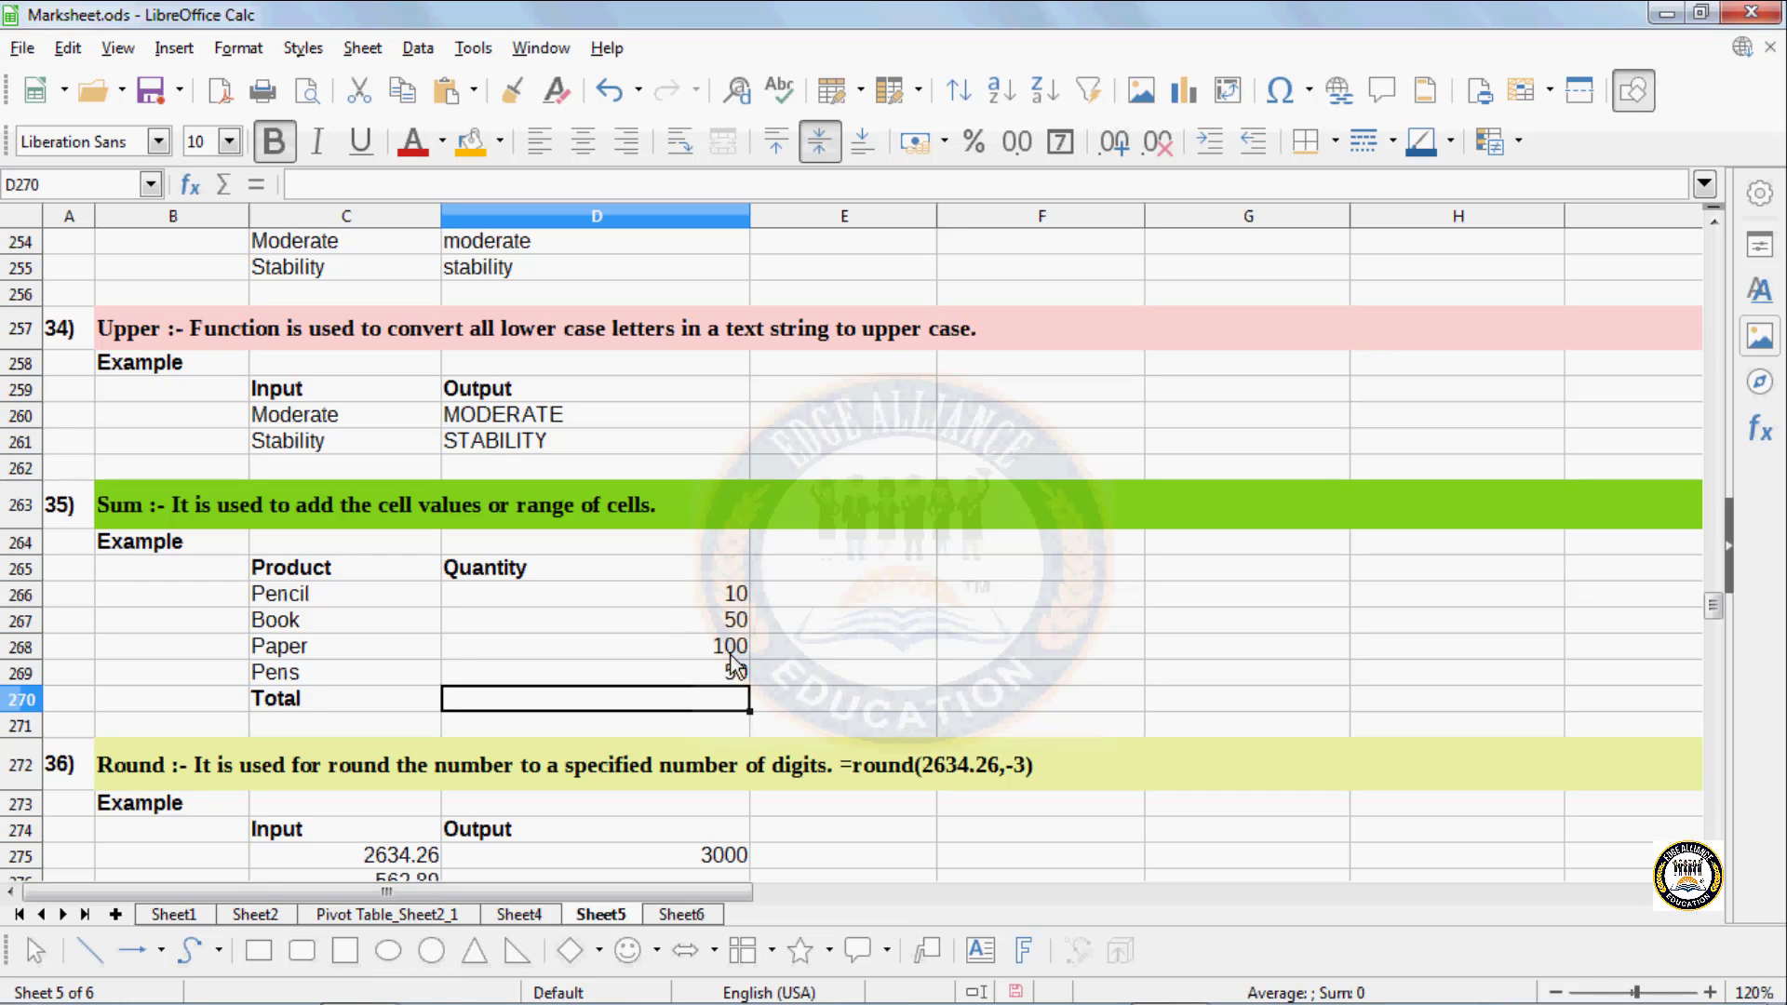
click(116, 48)
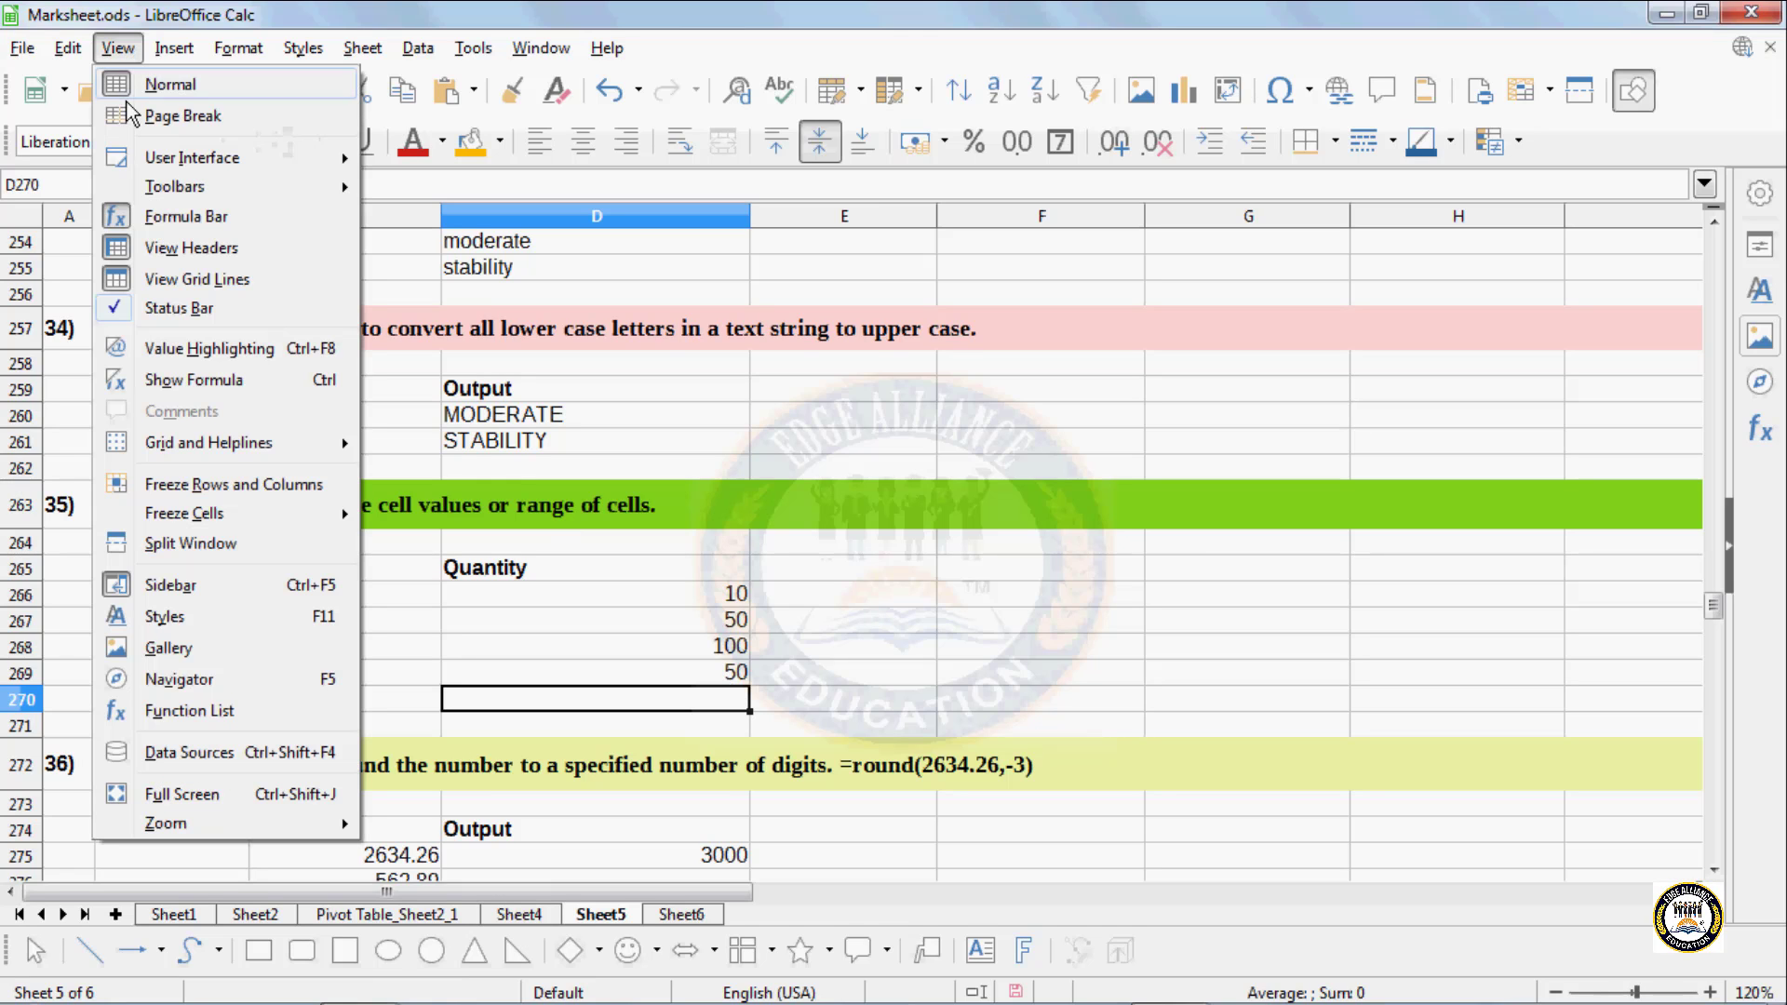
mouse_move(174, 47)
click(211, 279)
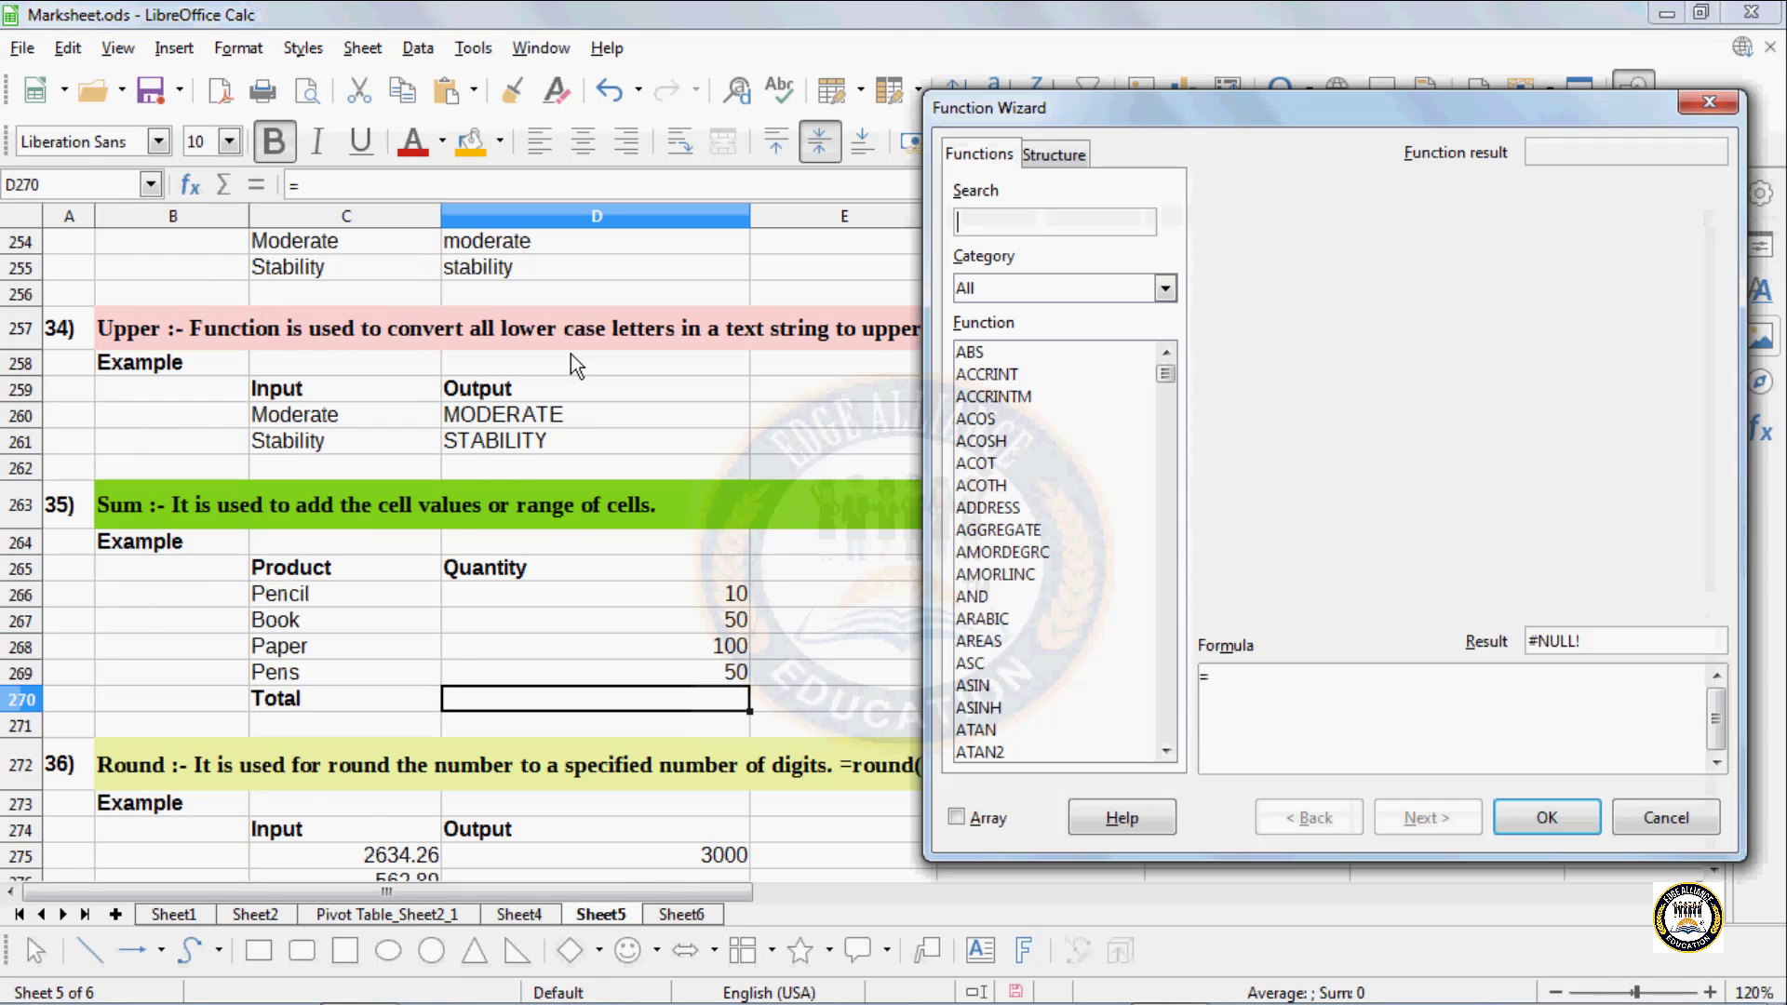
text(sum)
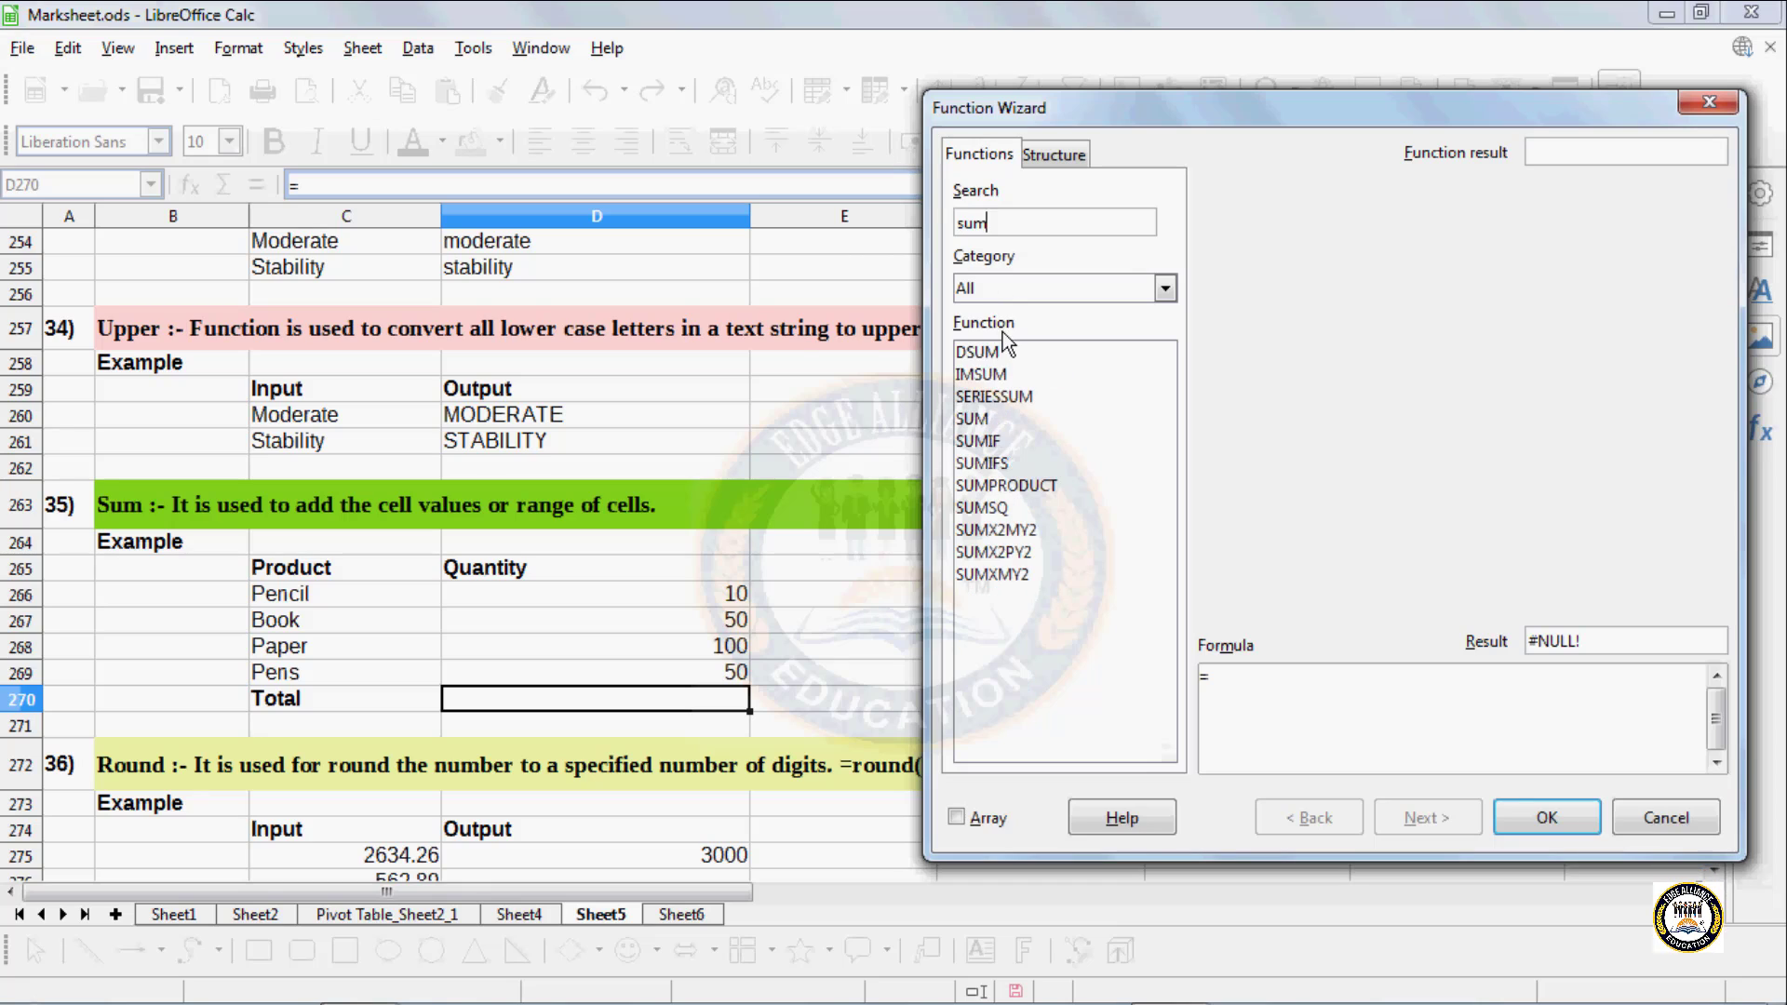
click(984, 420)
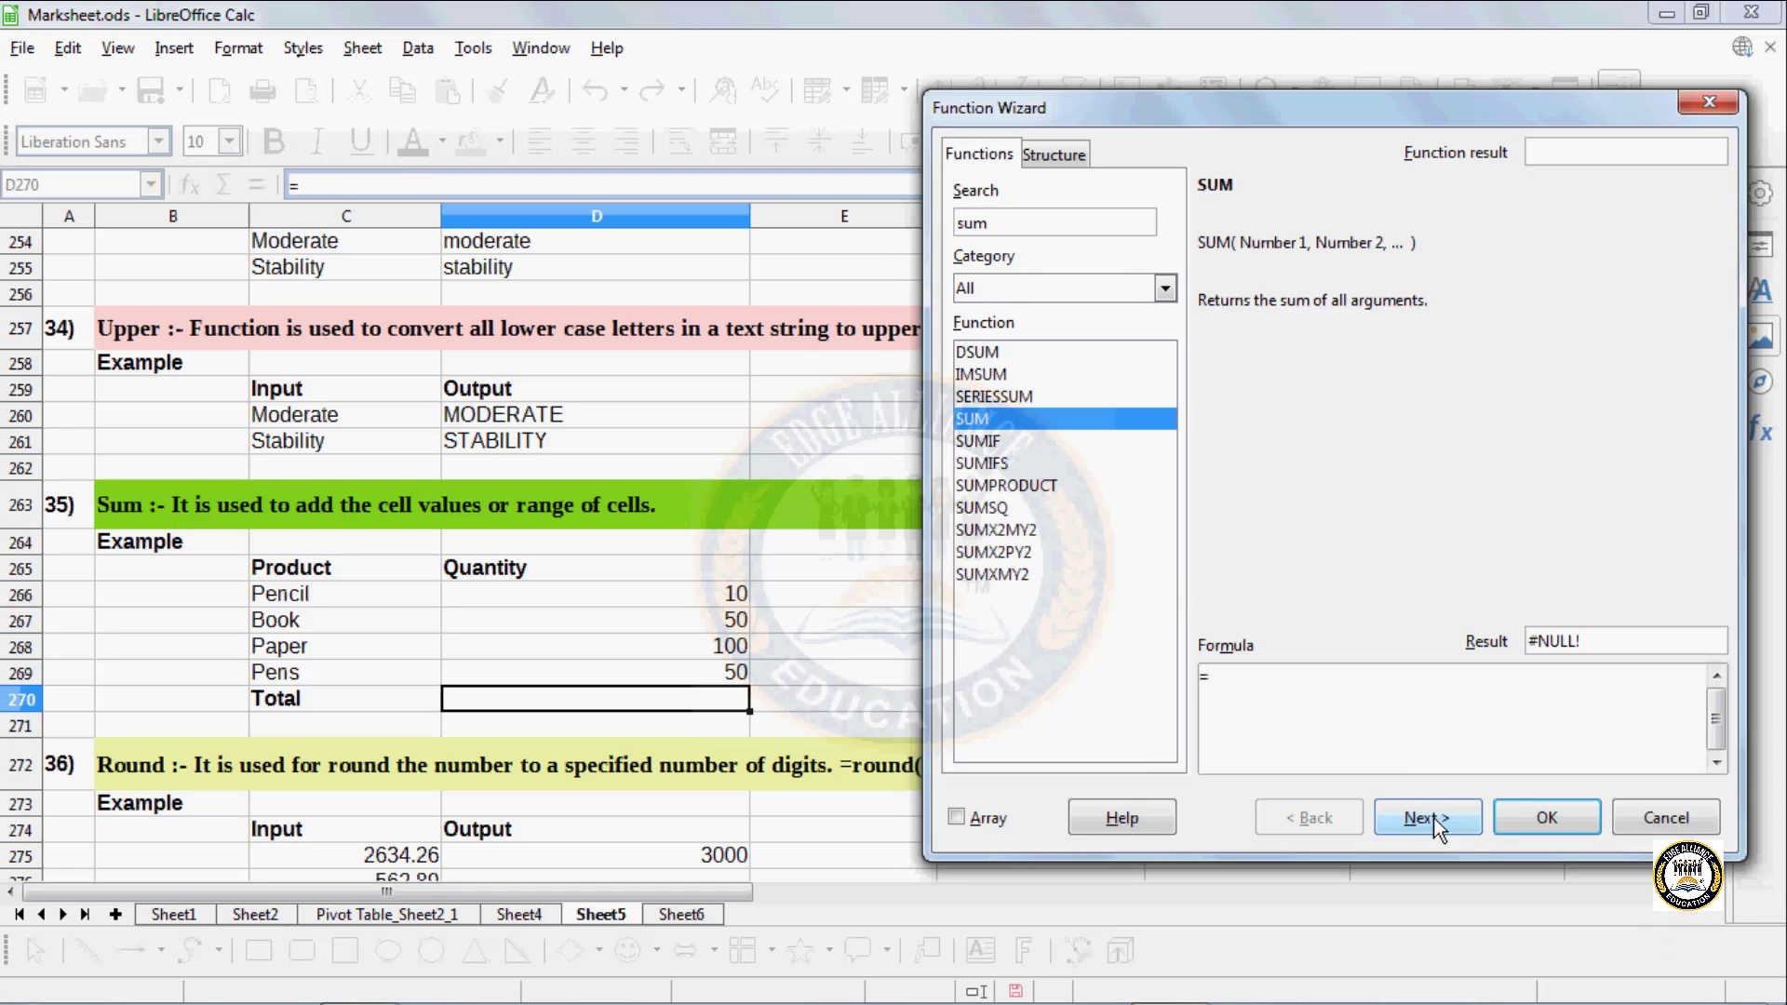
click(1433, 819)
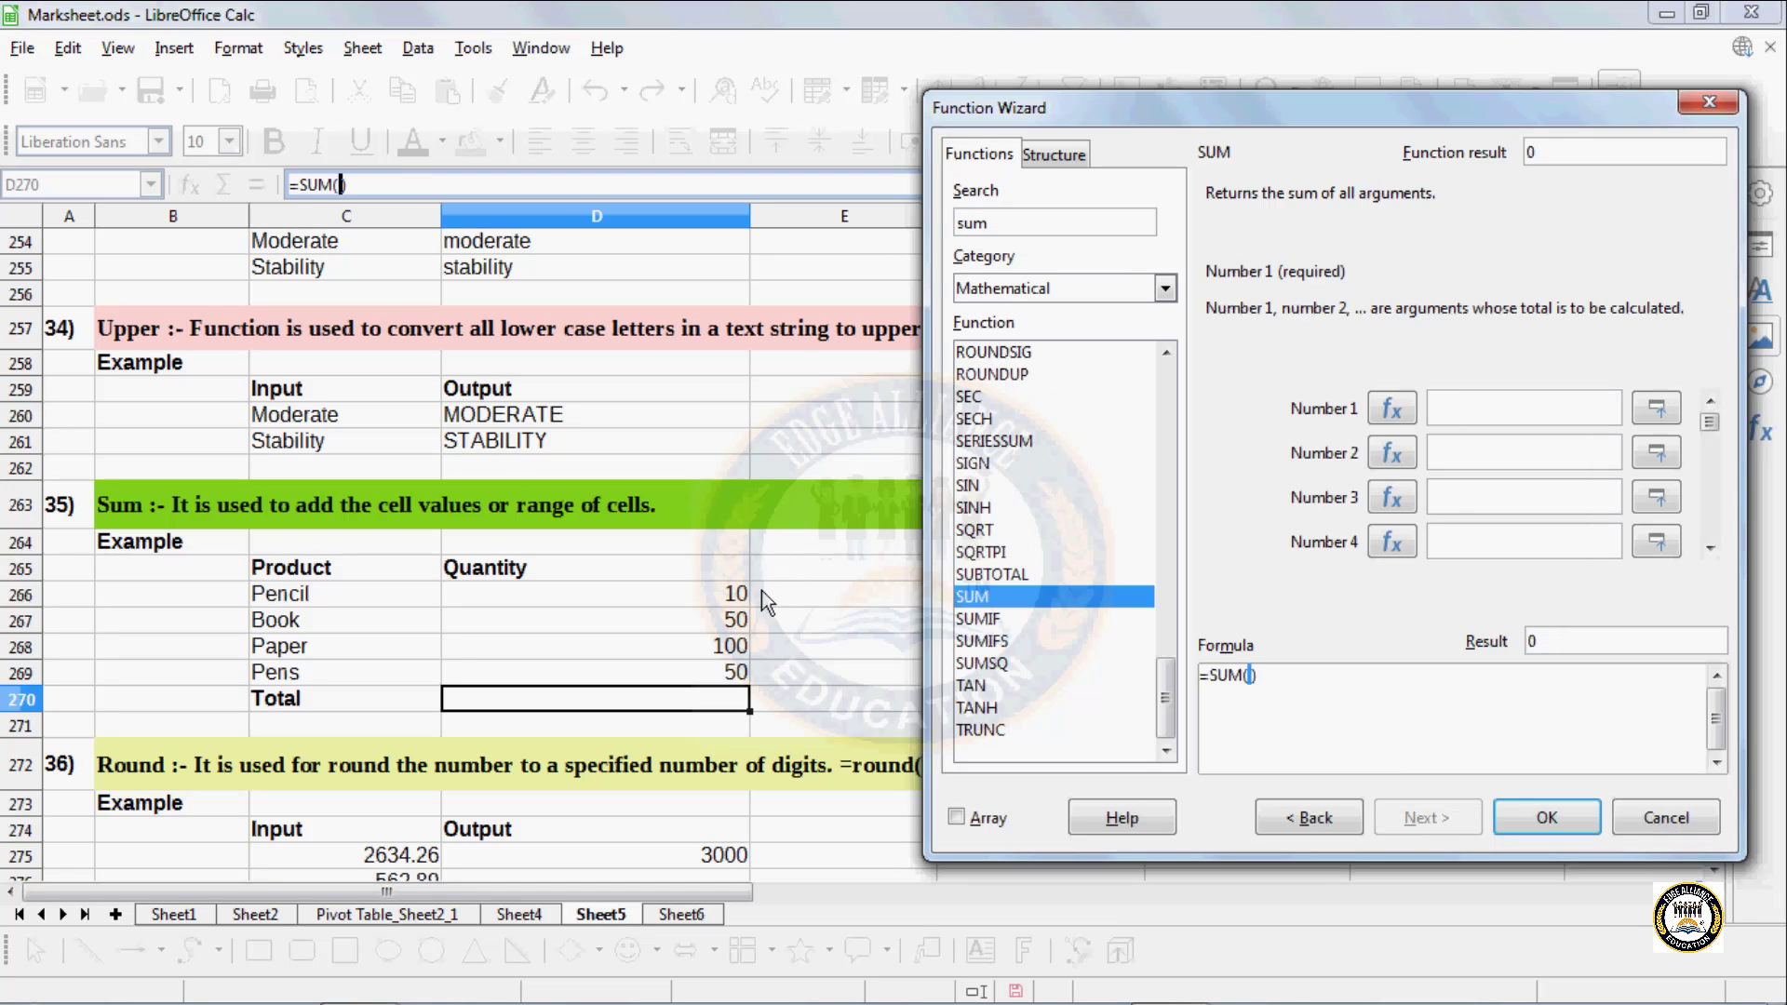
drag(741, 596, 744, 679)
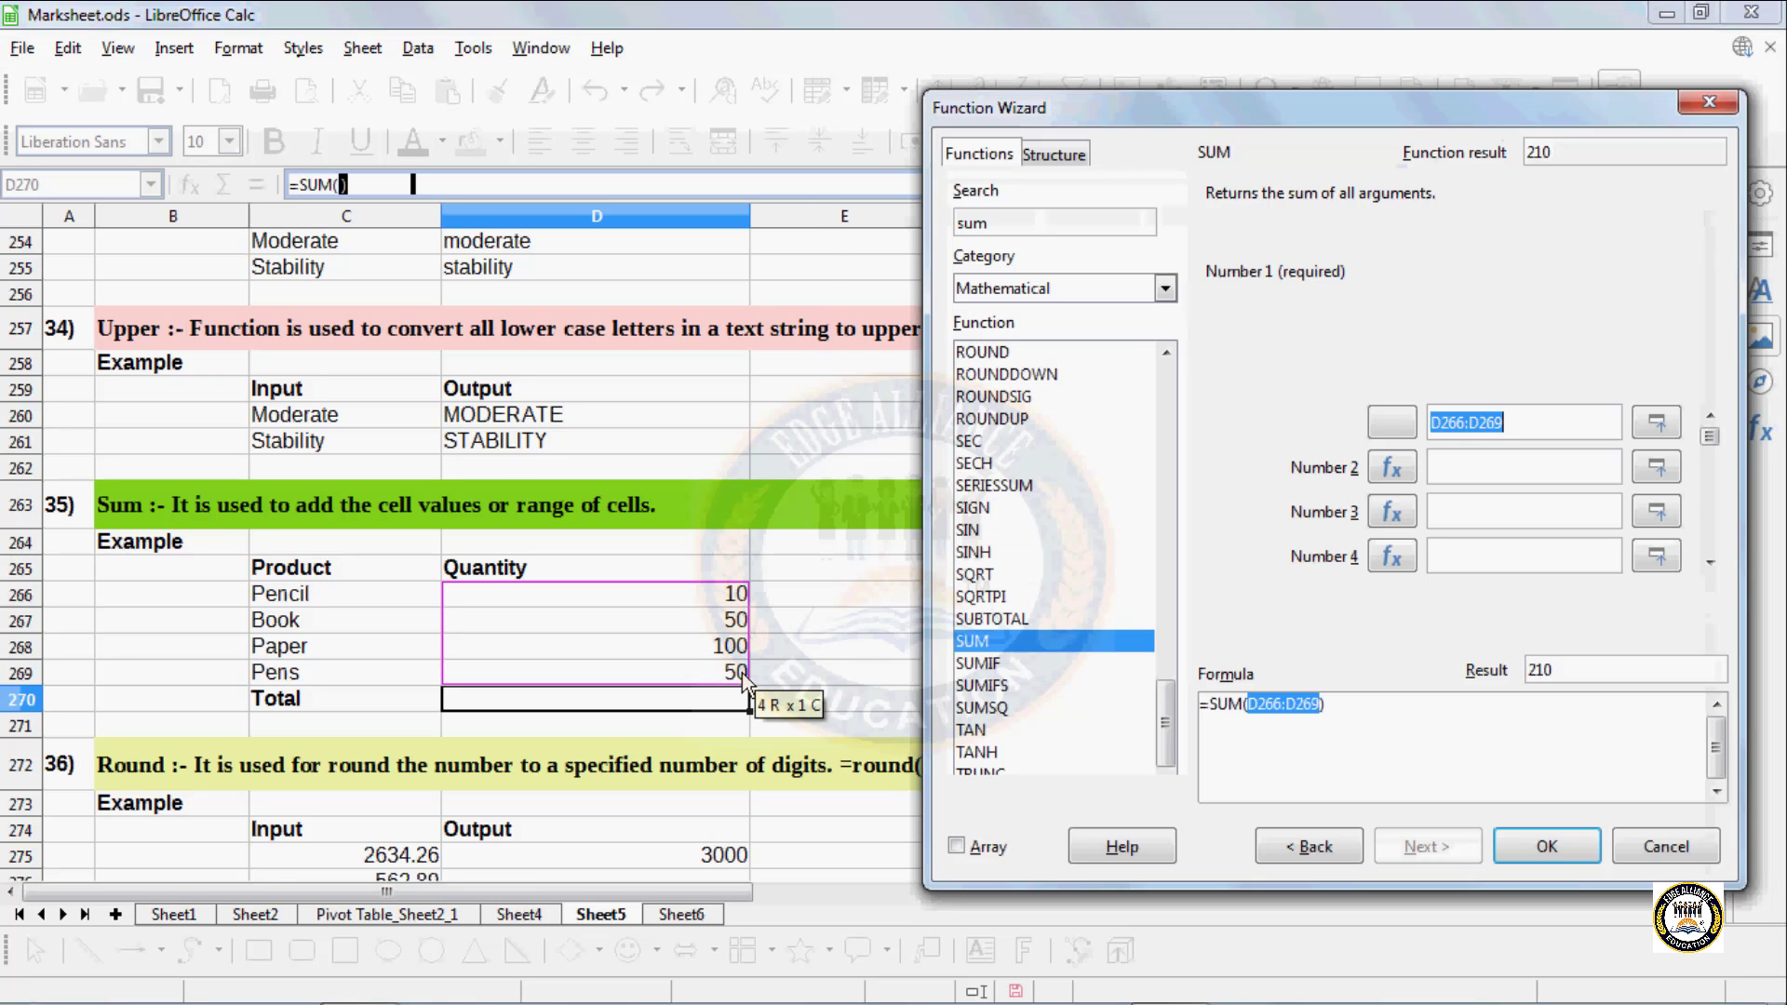
click(1543, 838)
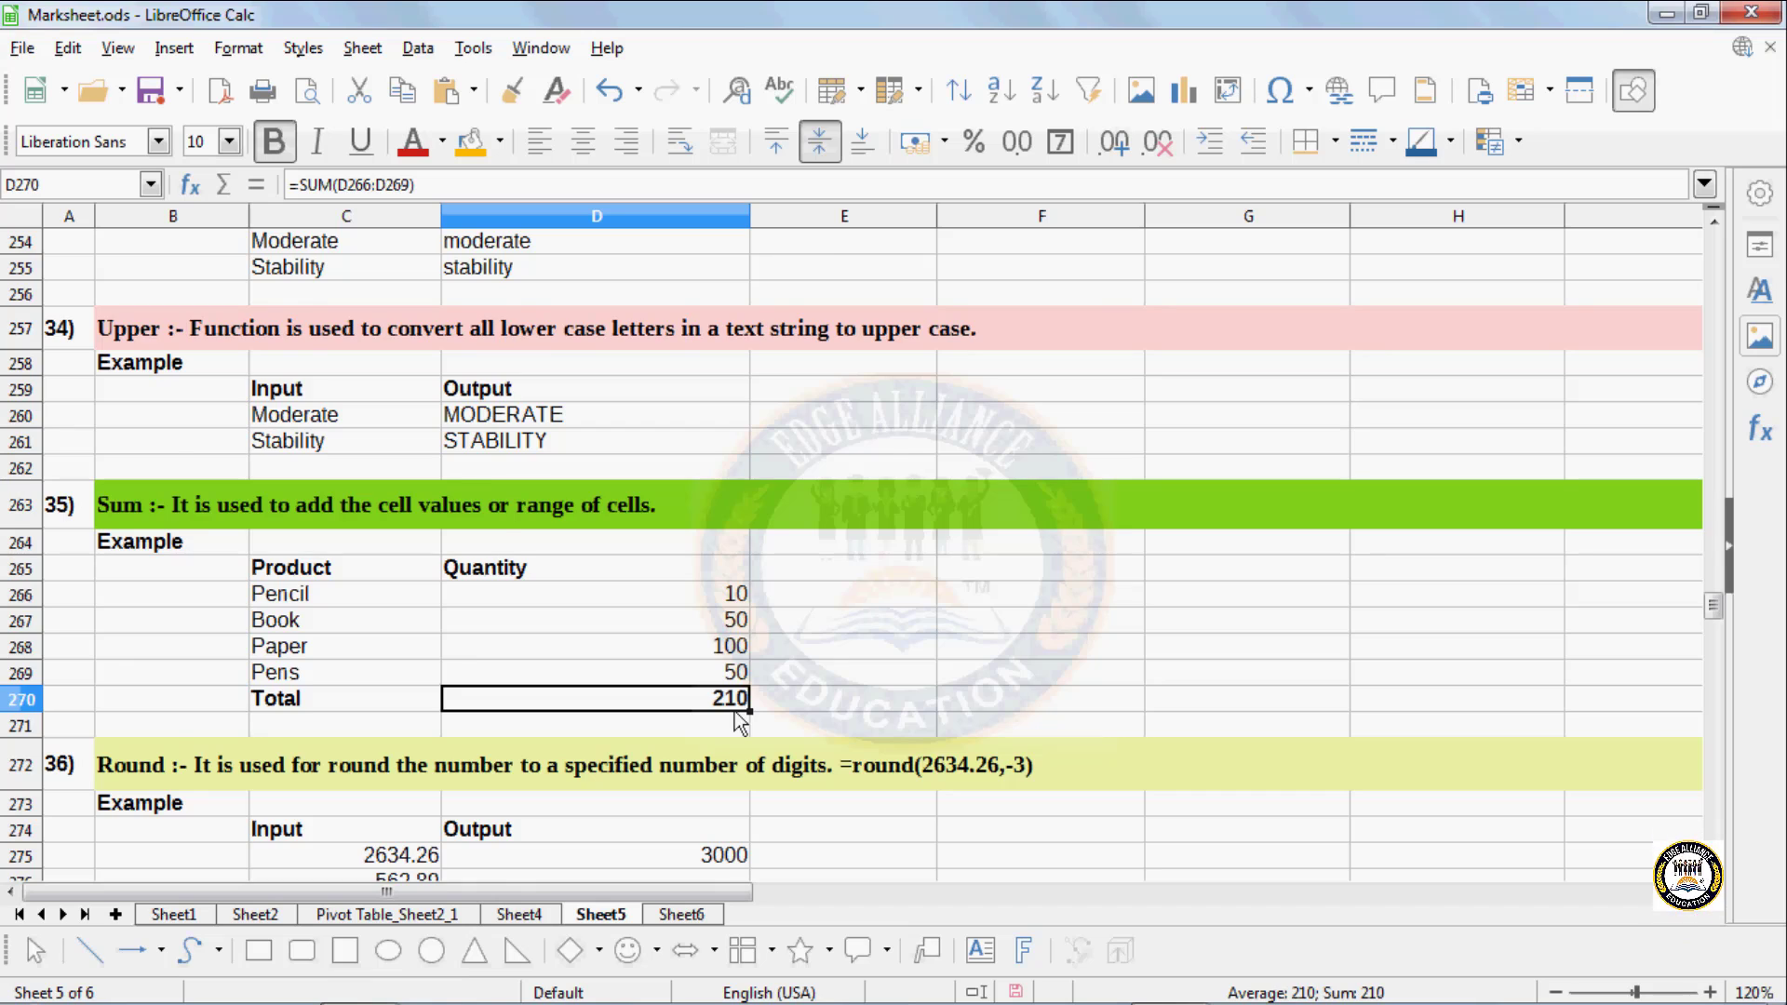
Insert the ROUND function in D276 with C276 as the number and -2 as the count
scroll(734, 711, down, 3)
scroll(733, 709, down, 1)
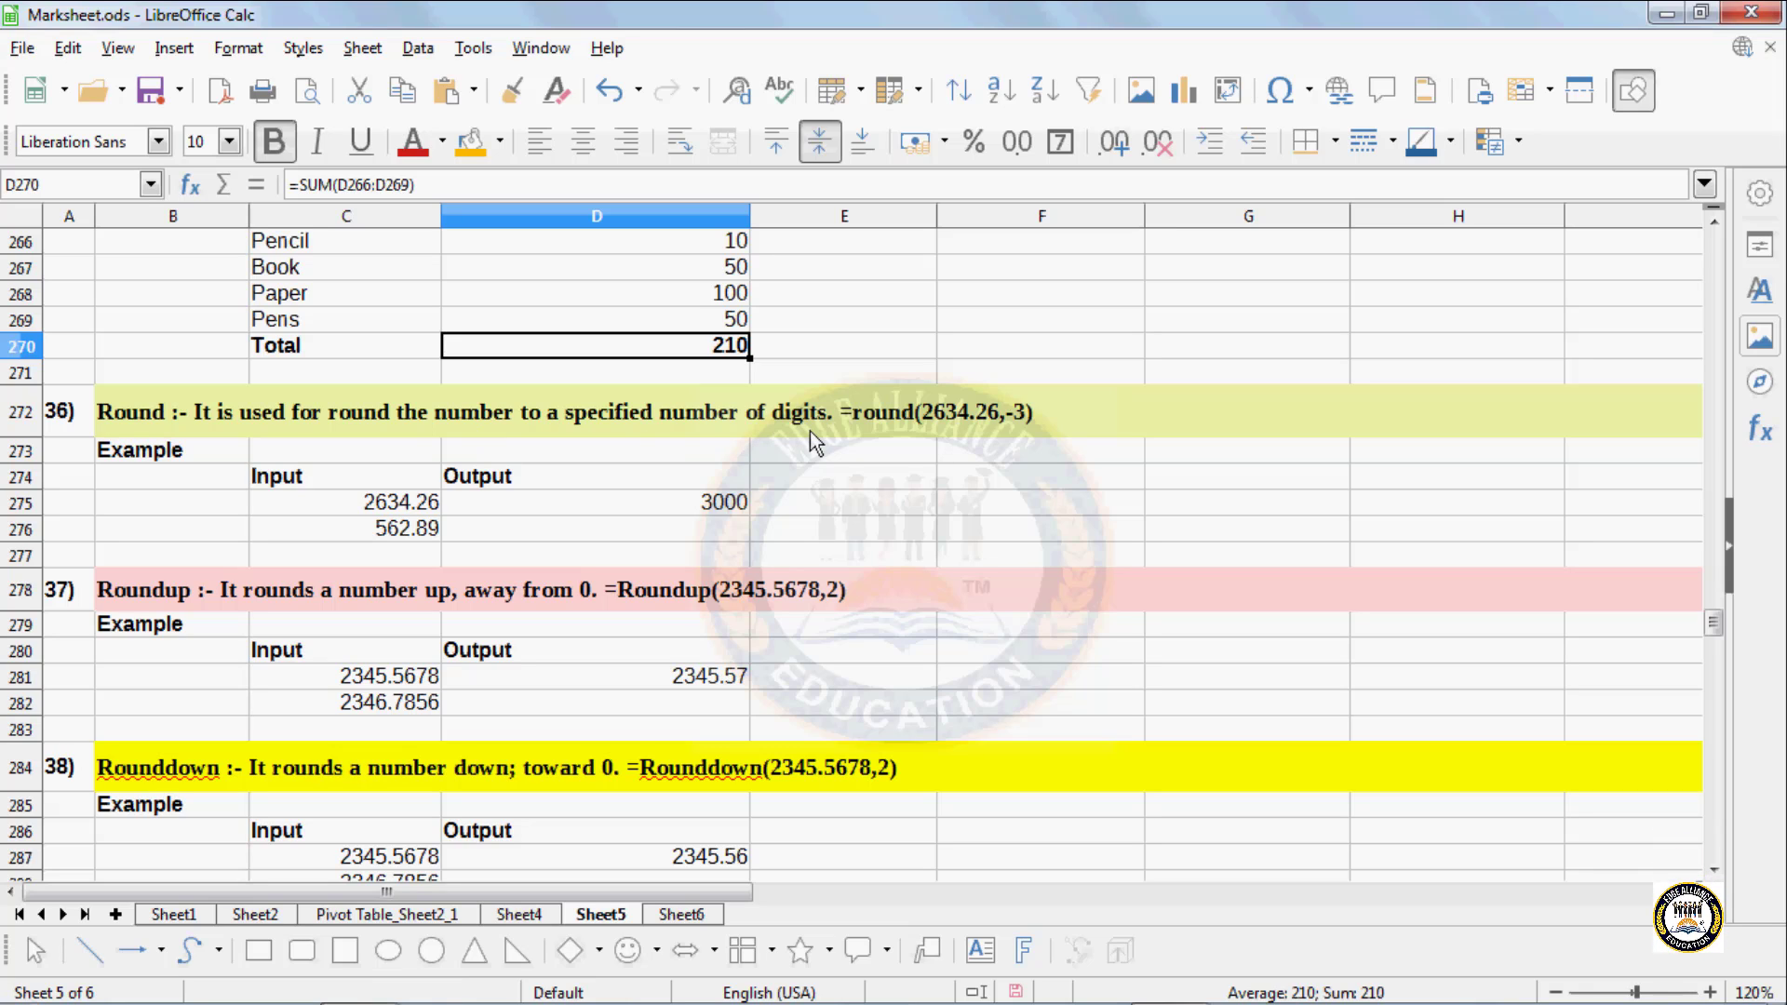
click(629, 538)
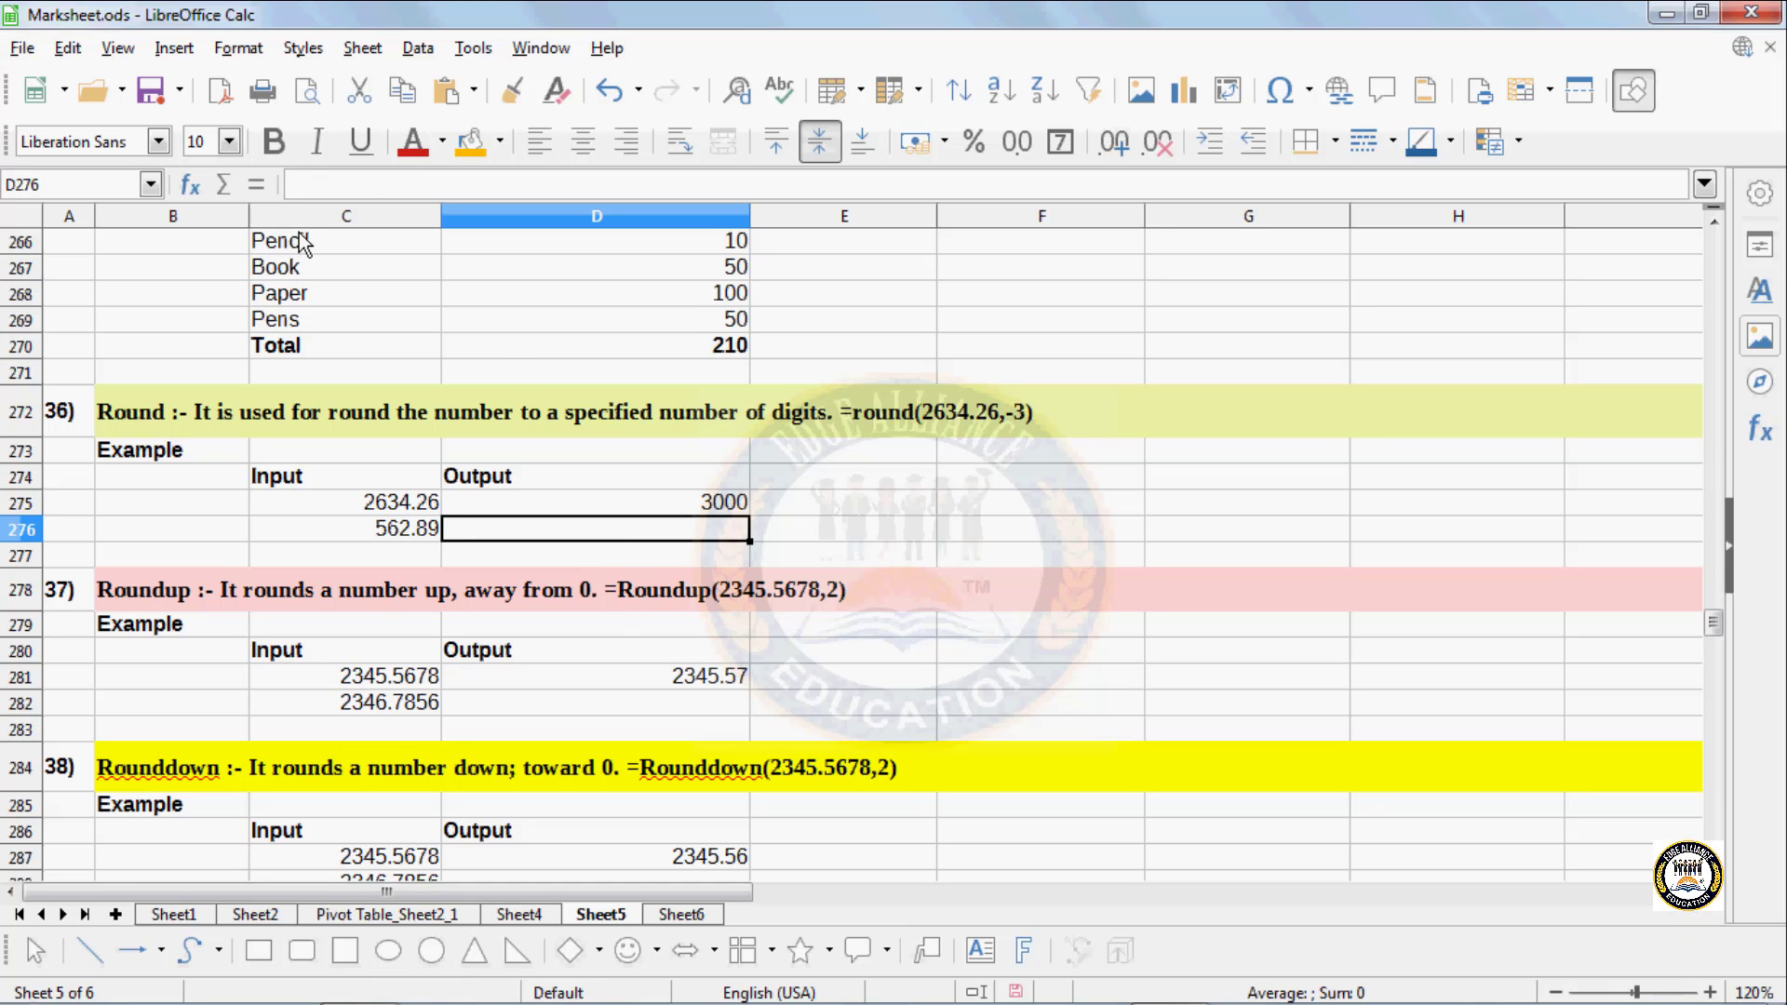
click(186, 53)
click(223, 277)
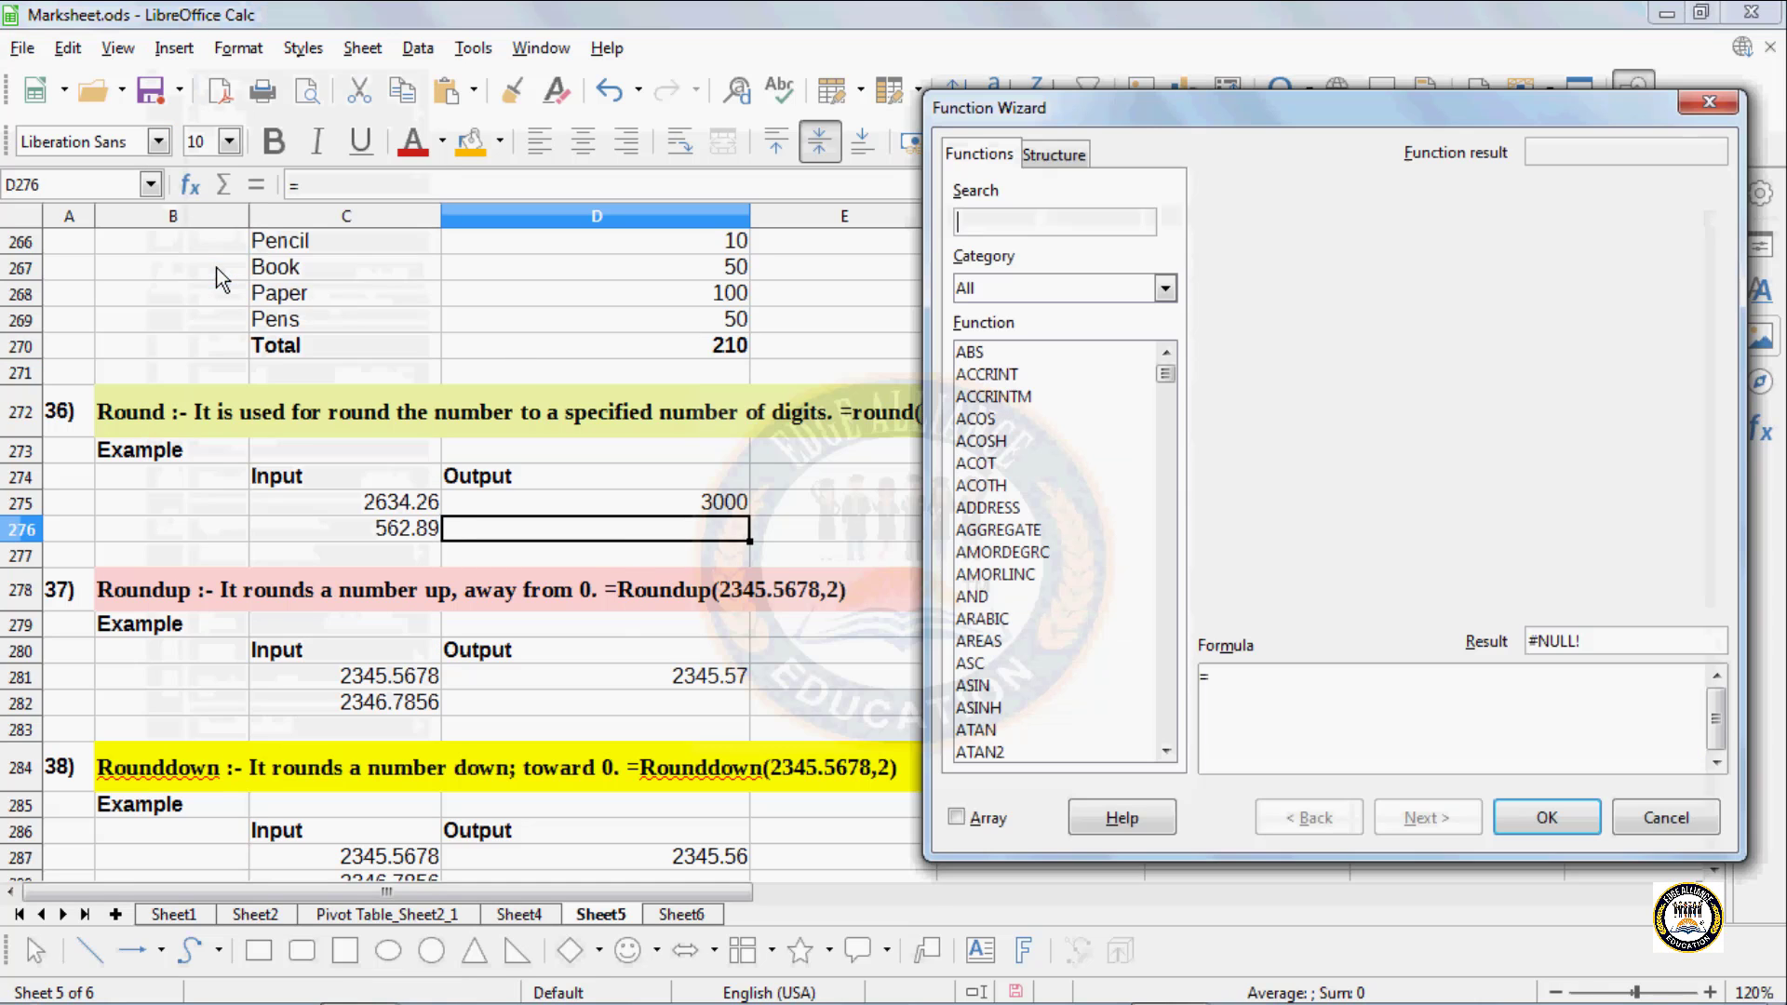
text(round)
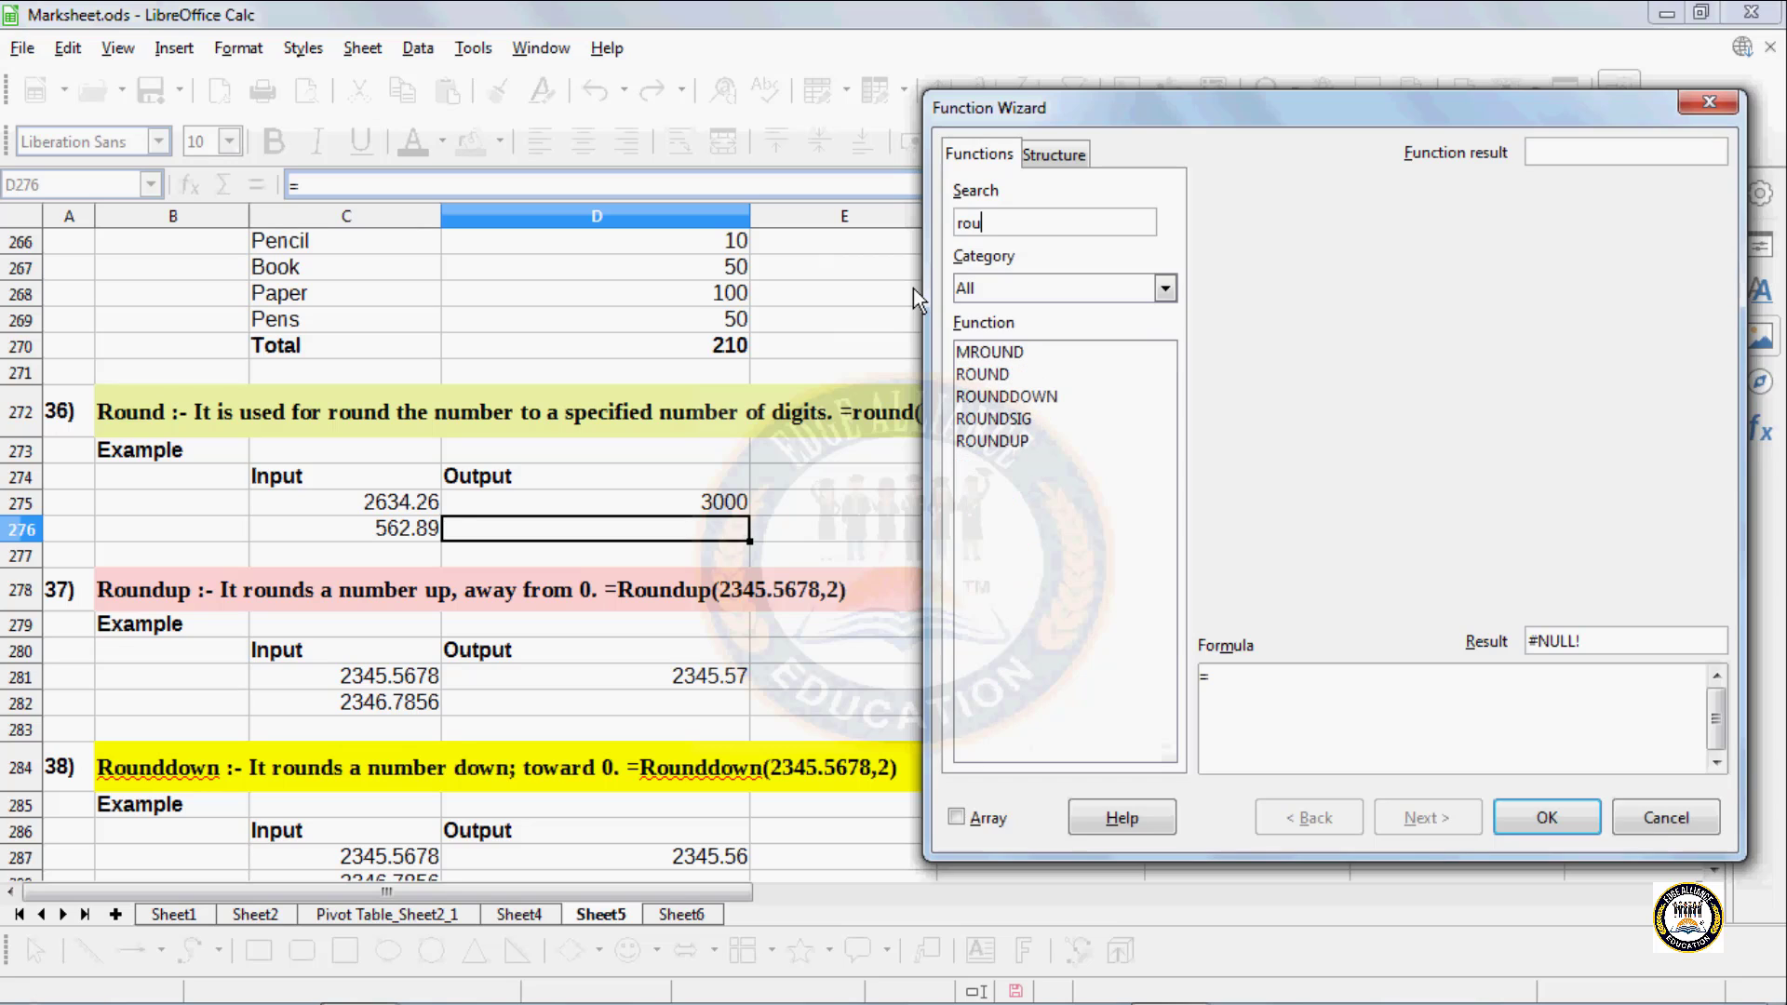
click(983, 374)
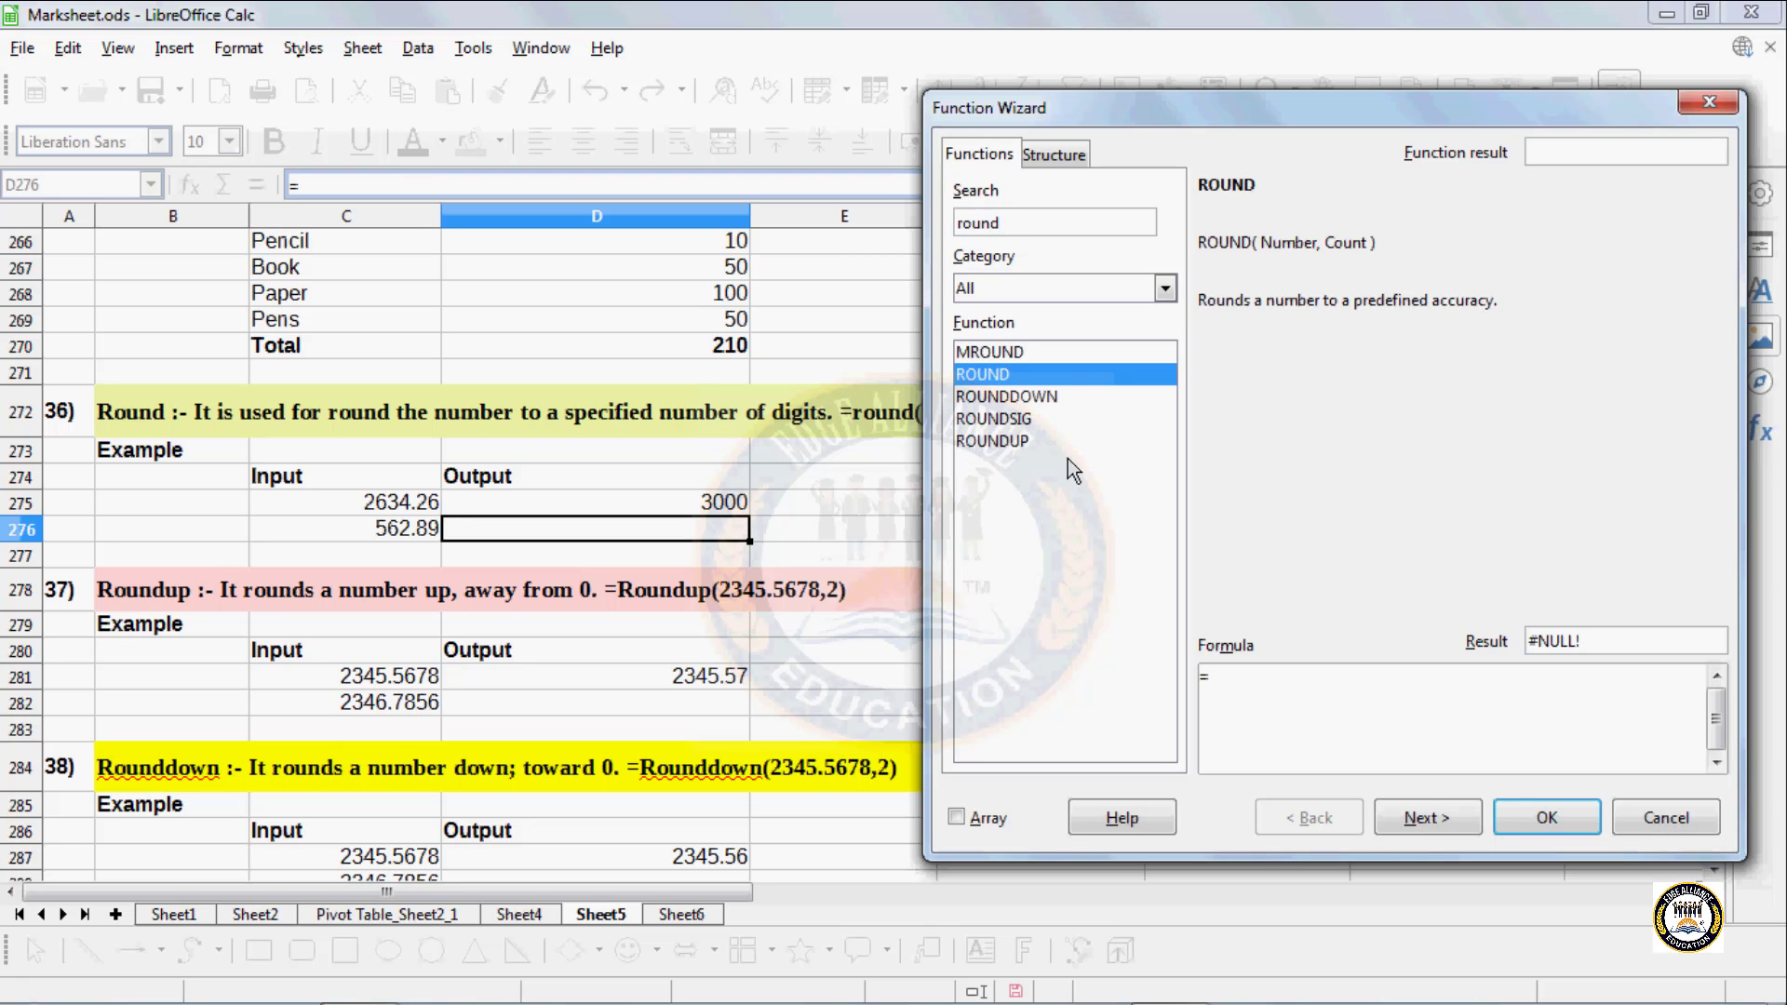
click(1420, 807)
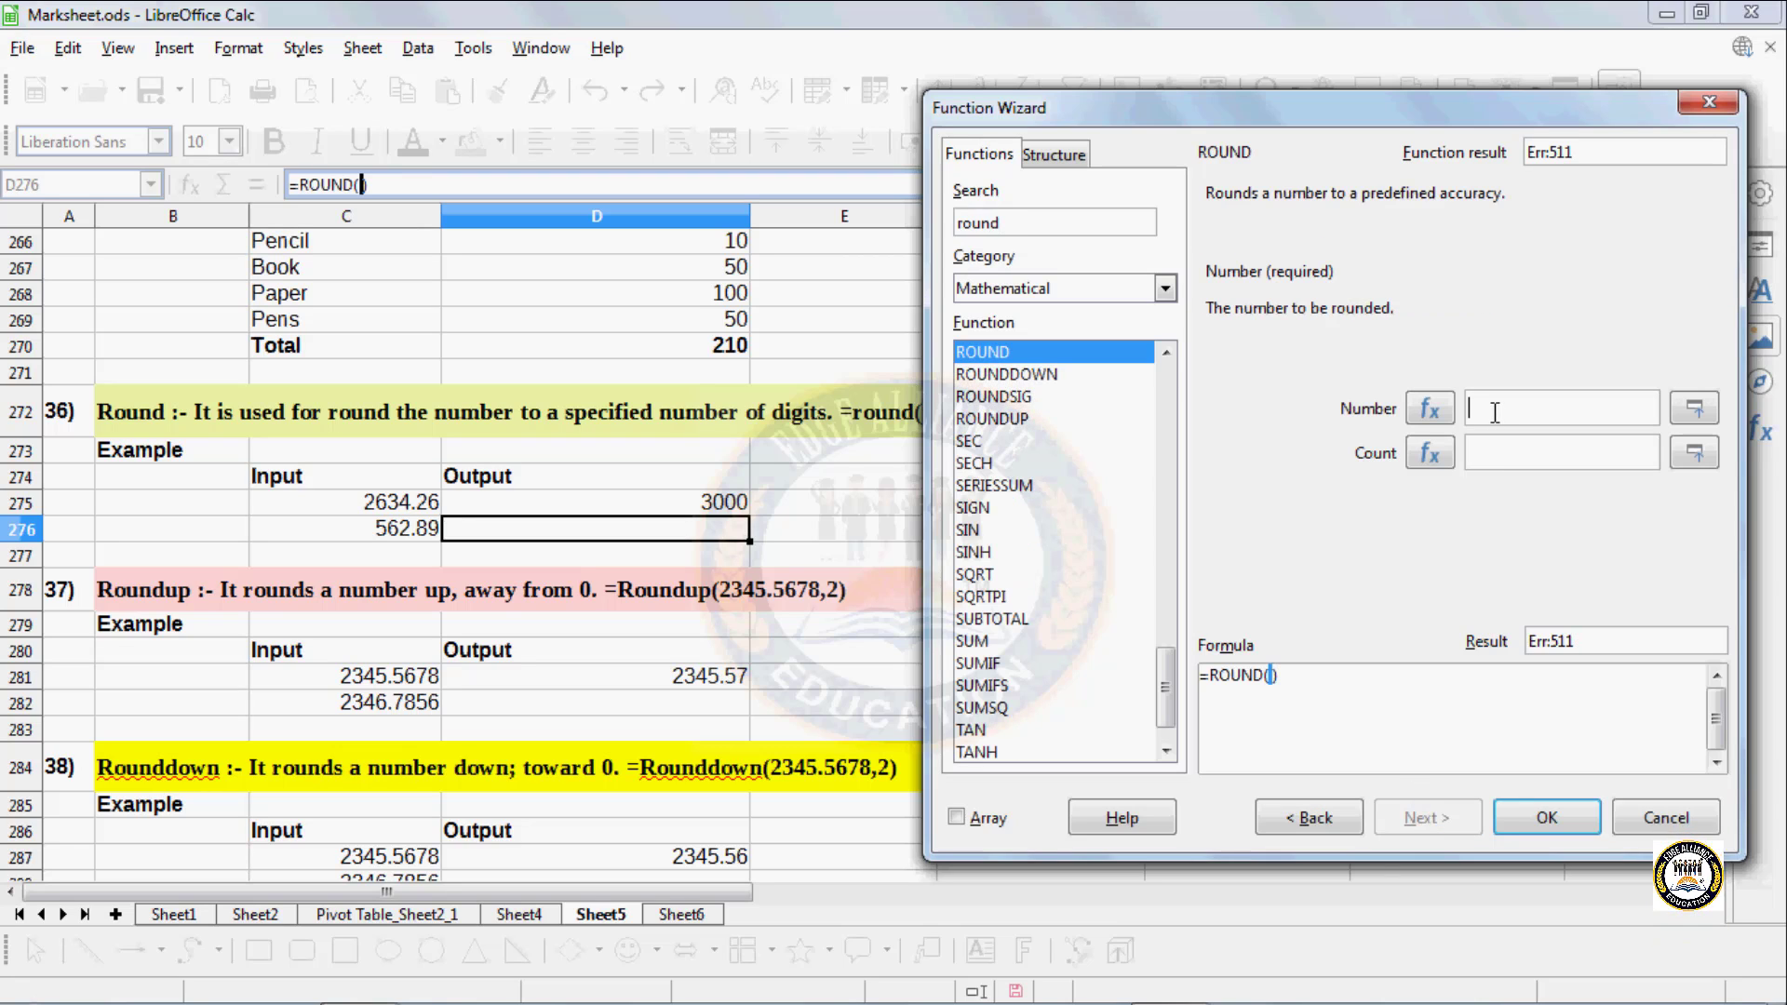
click(427, 533)
click(1484, 454)
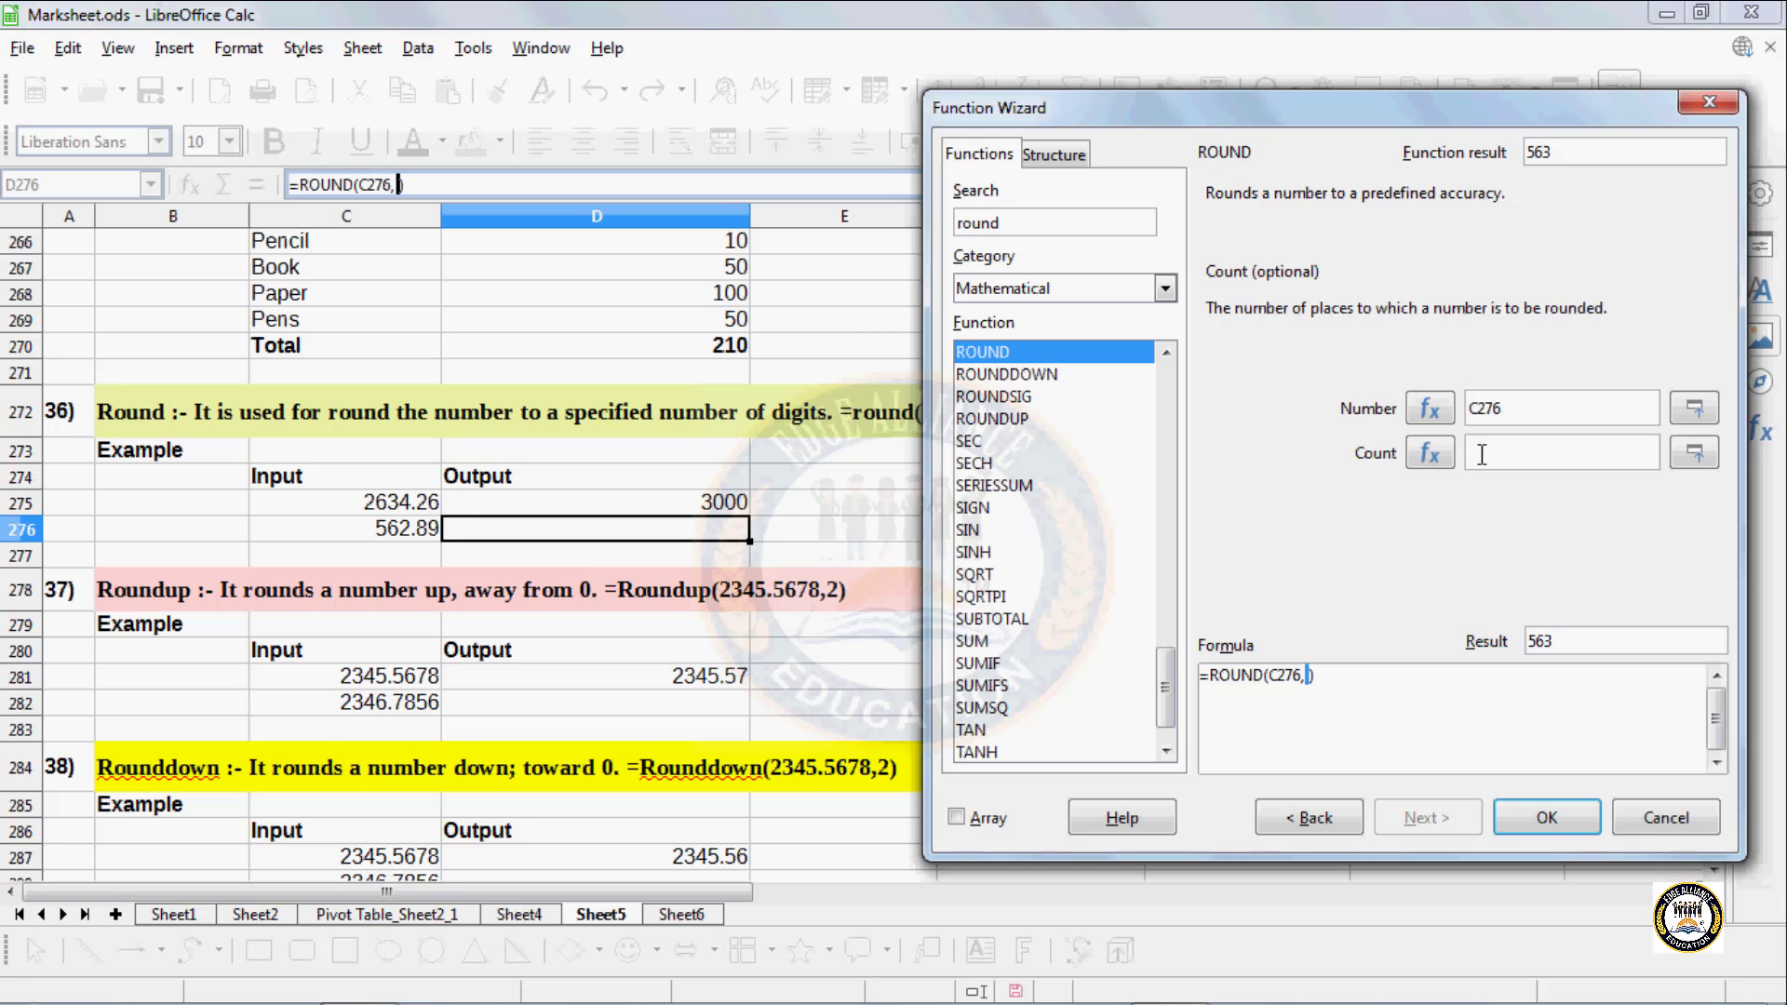
text(-2)
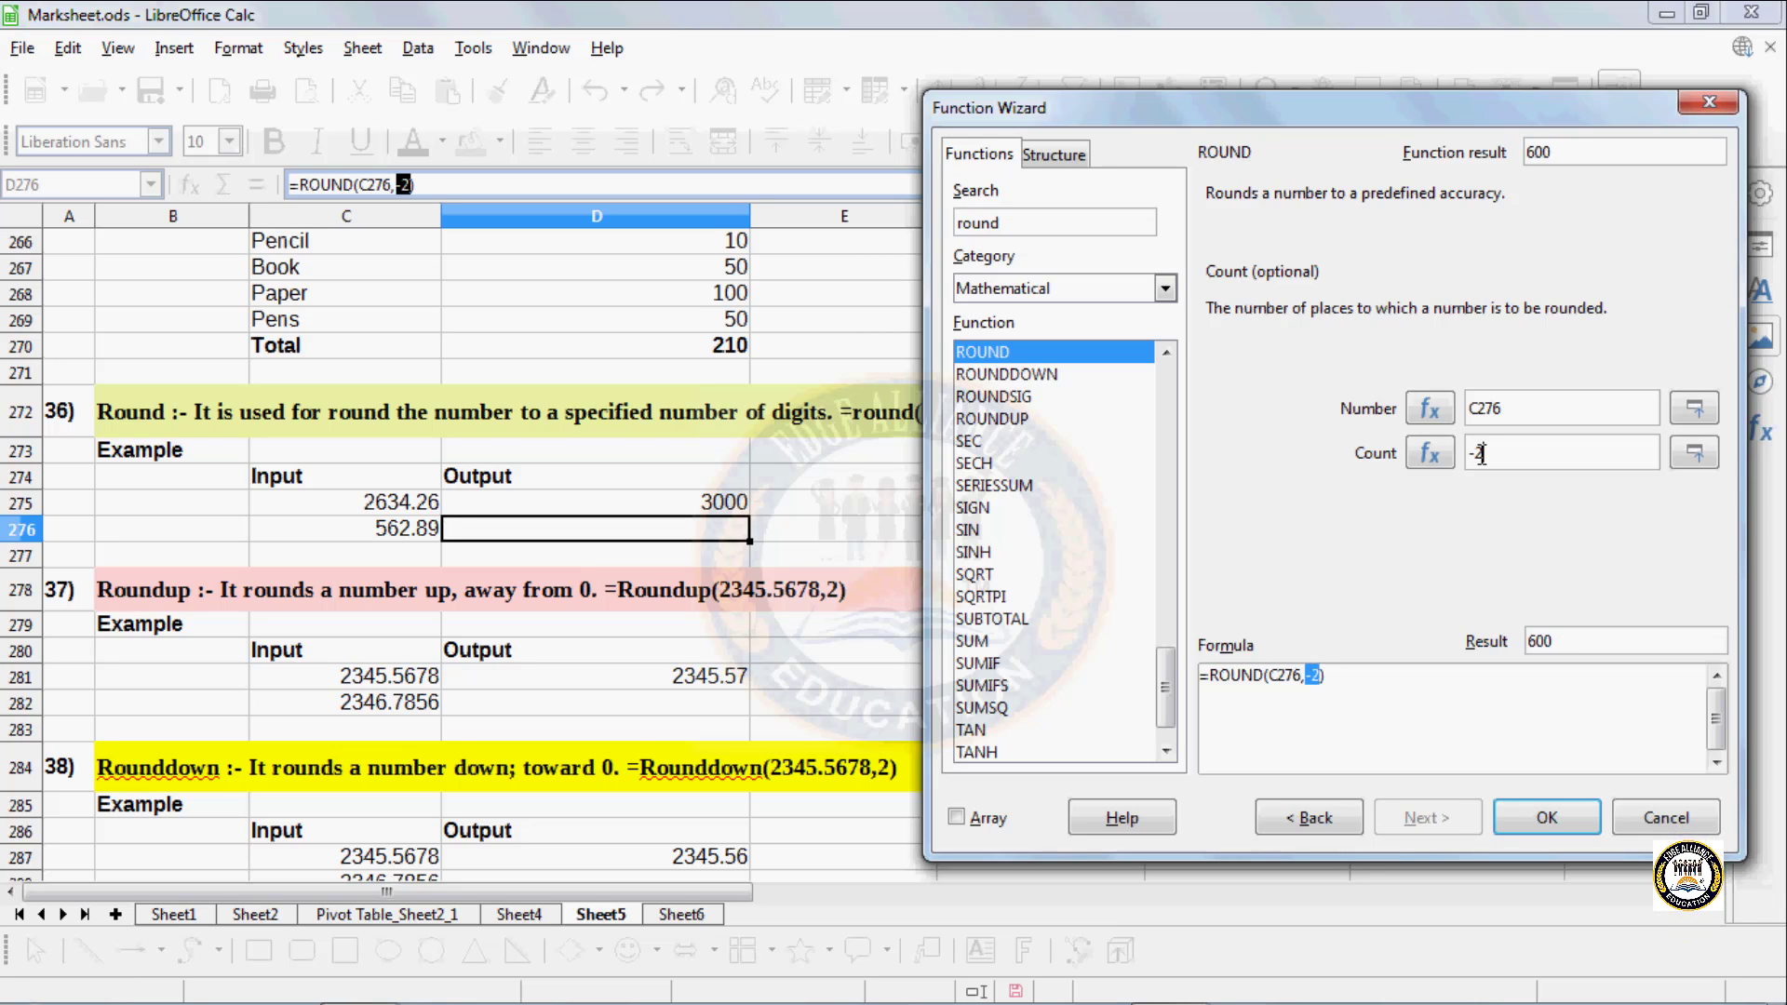
click(1571, 827)
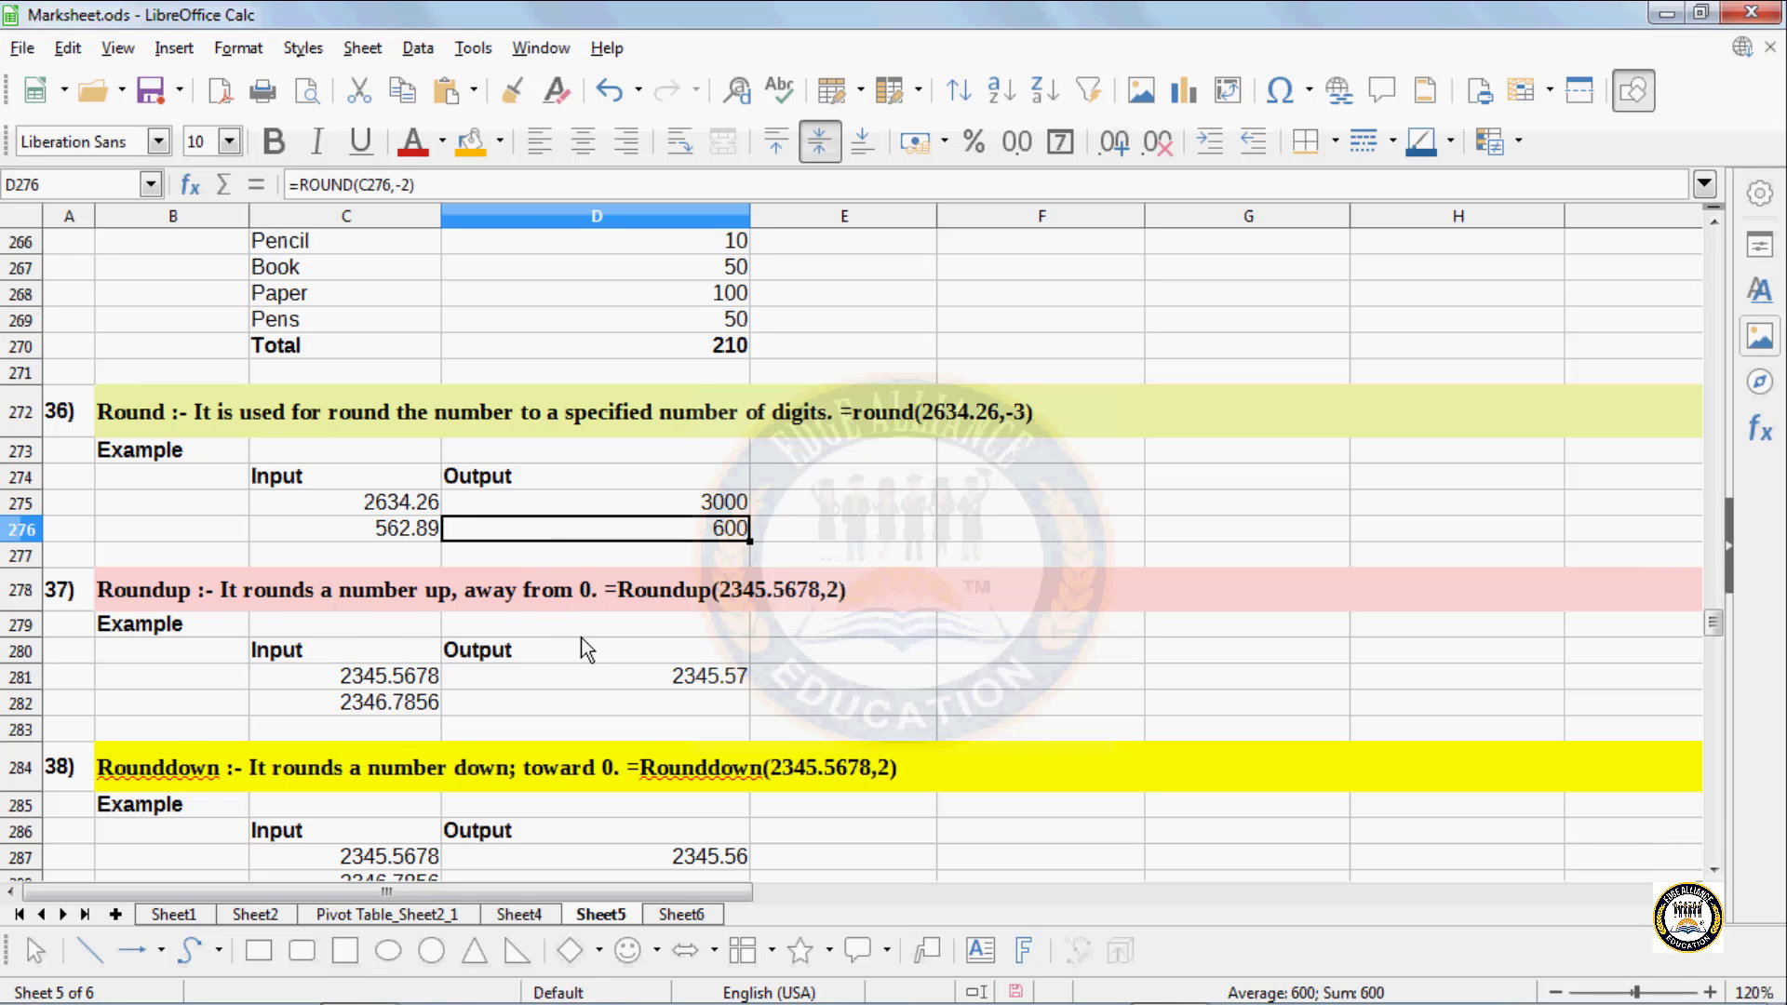
Examine the existing Roundup example, checking the input in C281 and the formula in D281
scroll(554, 577, down, 4)
scroll(558, 609, up, 1)
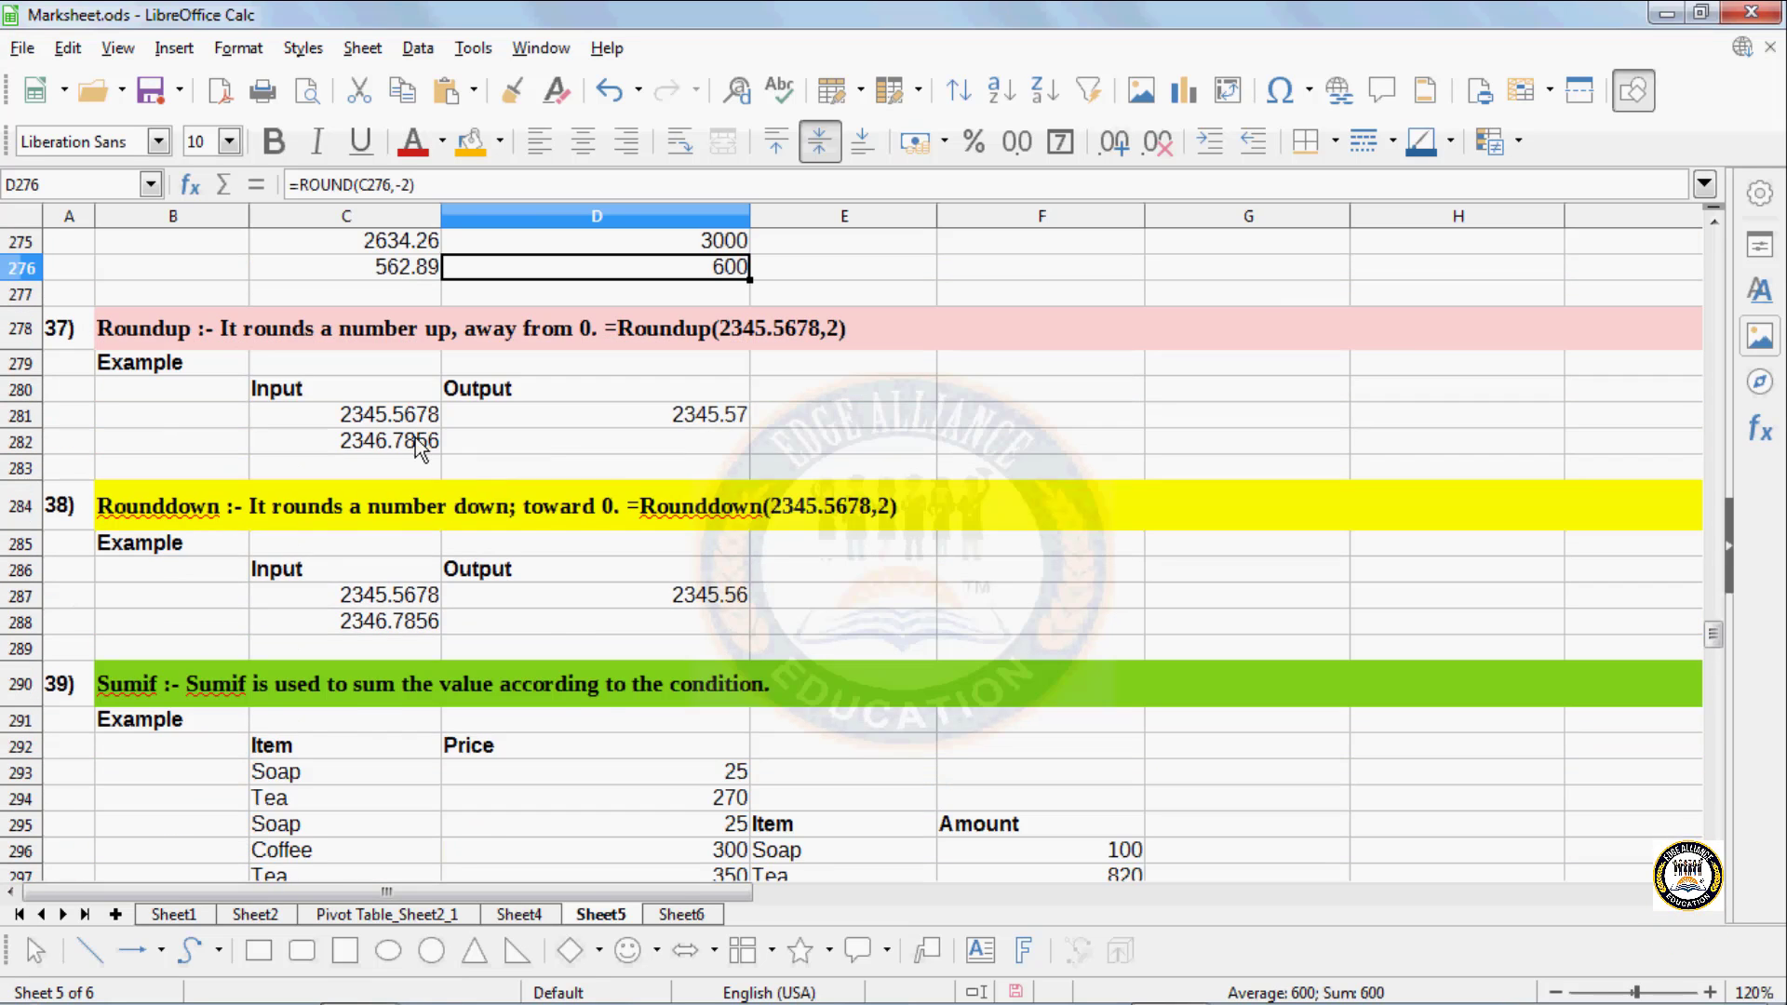
scroll(410, 452, up, 3)
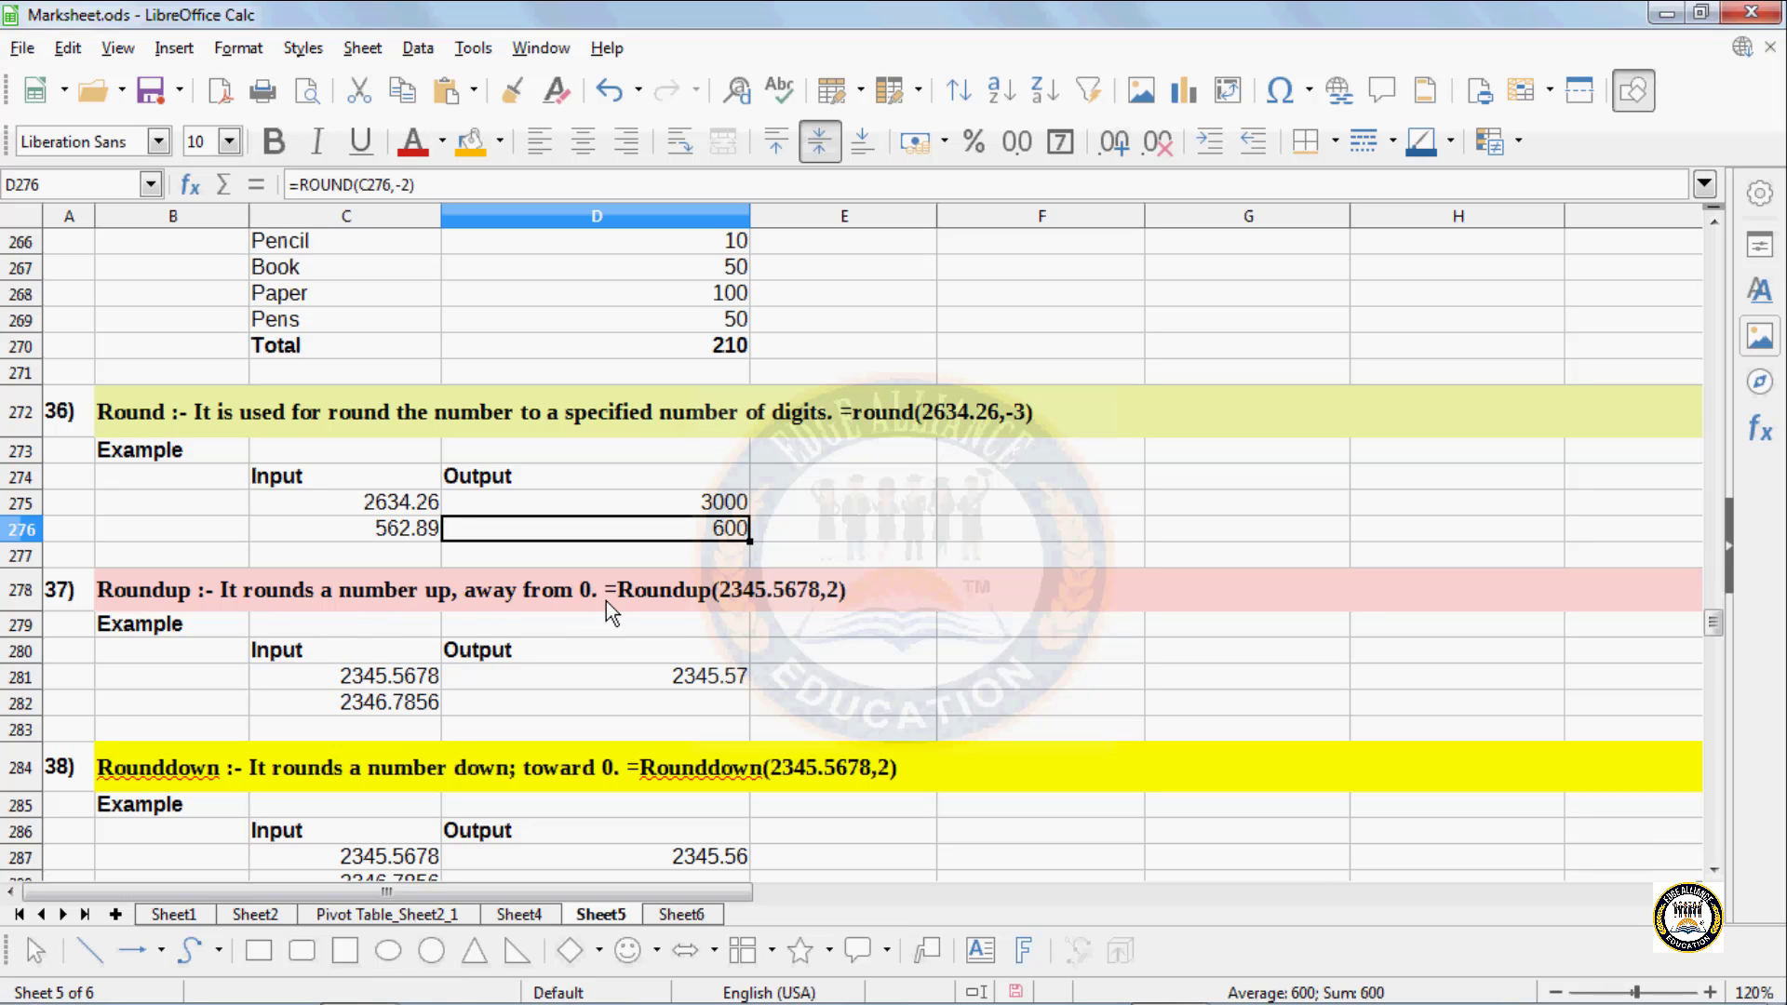
click(690, 697)
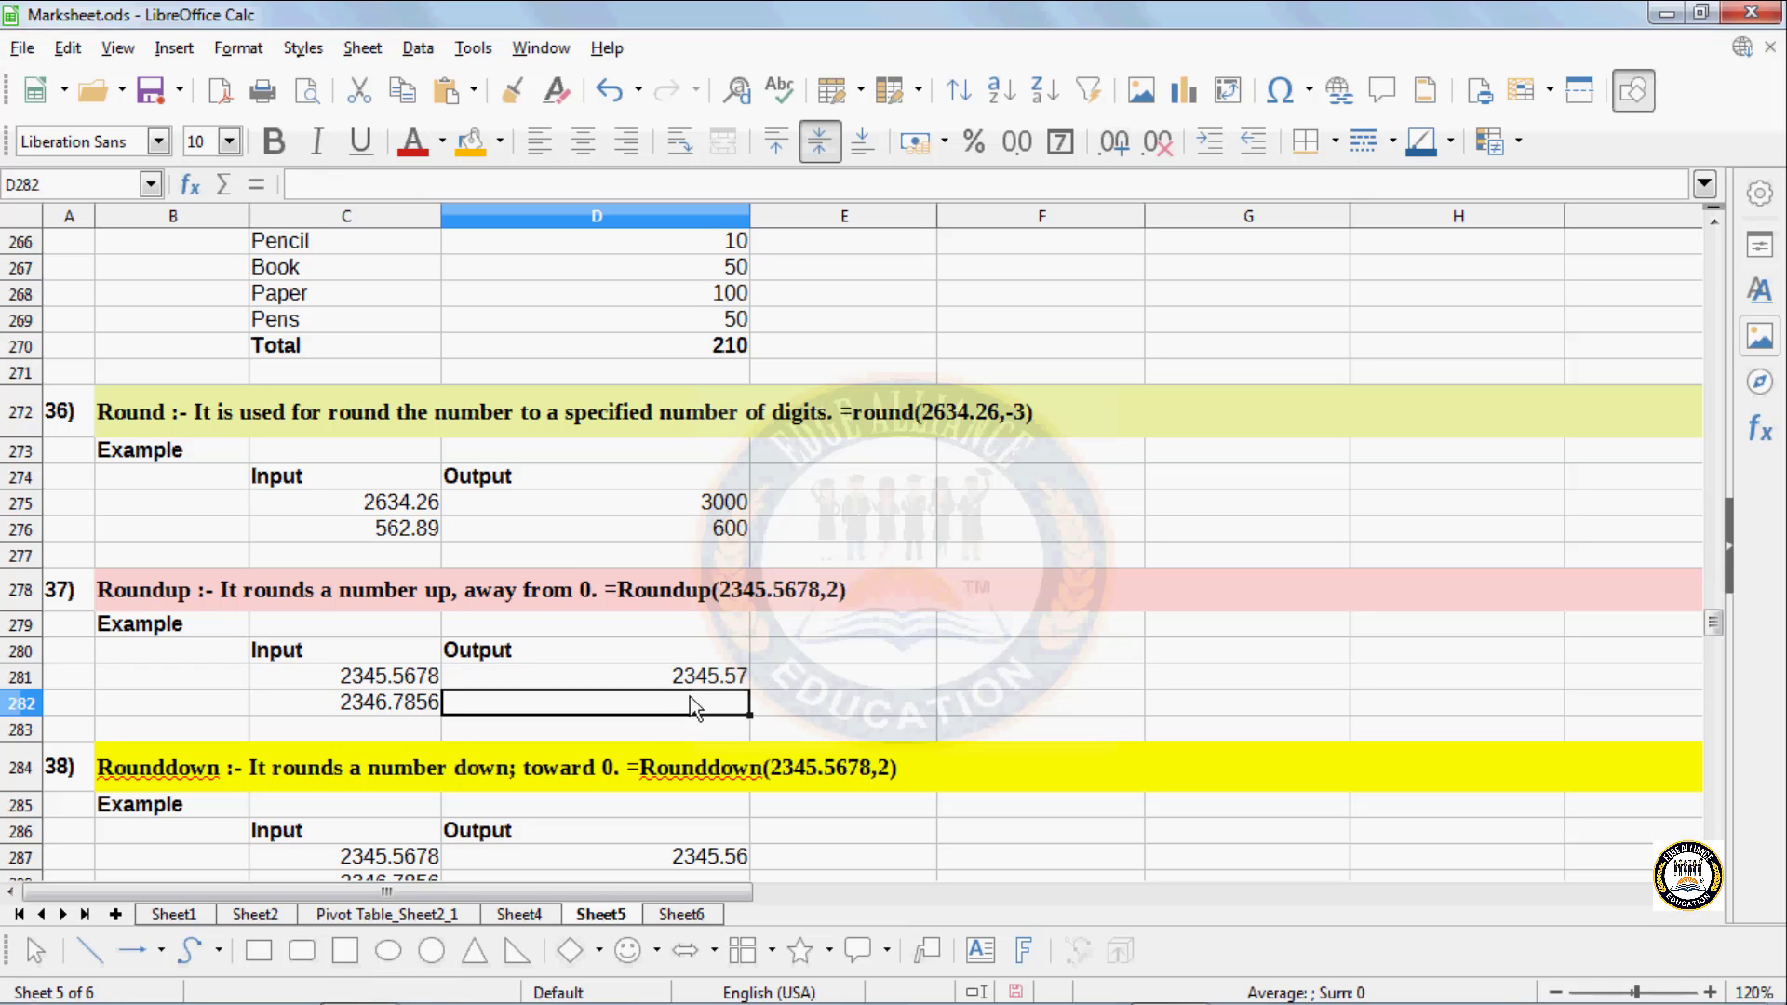
click(408, 684)
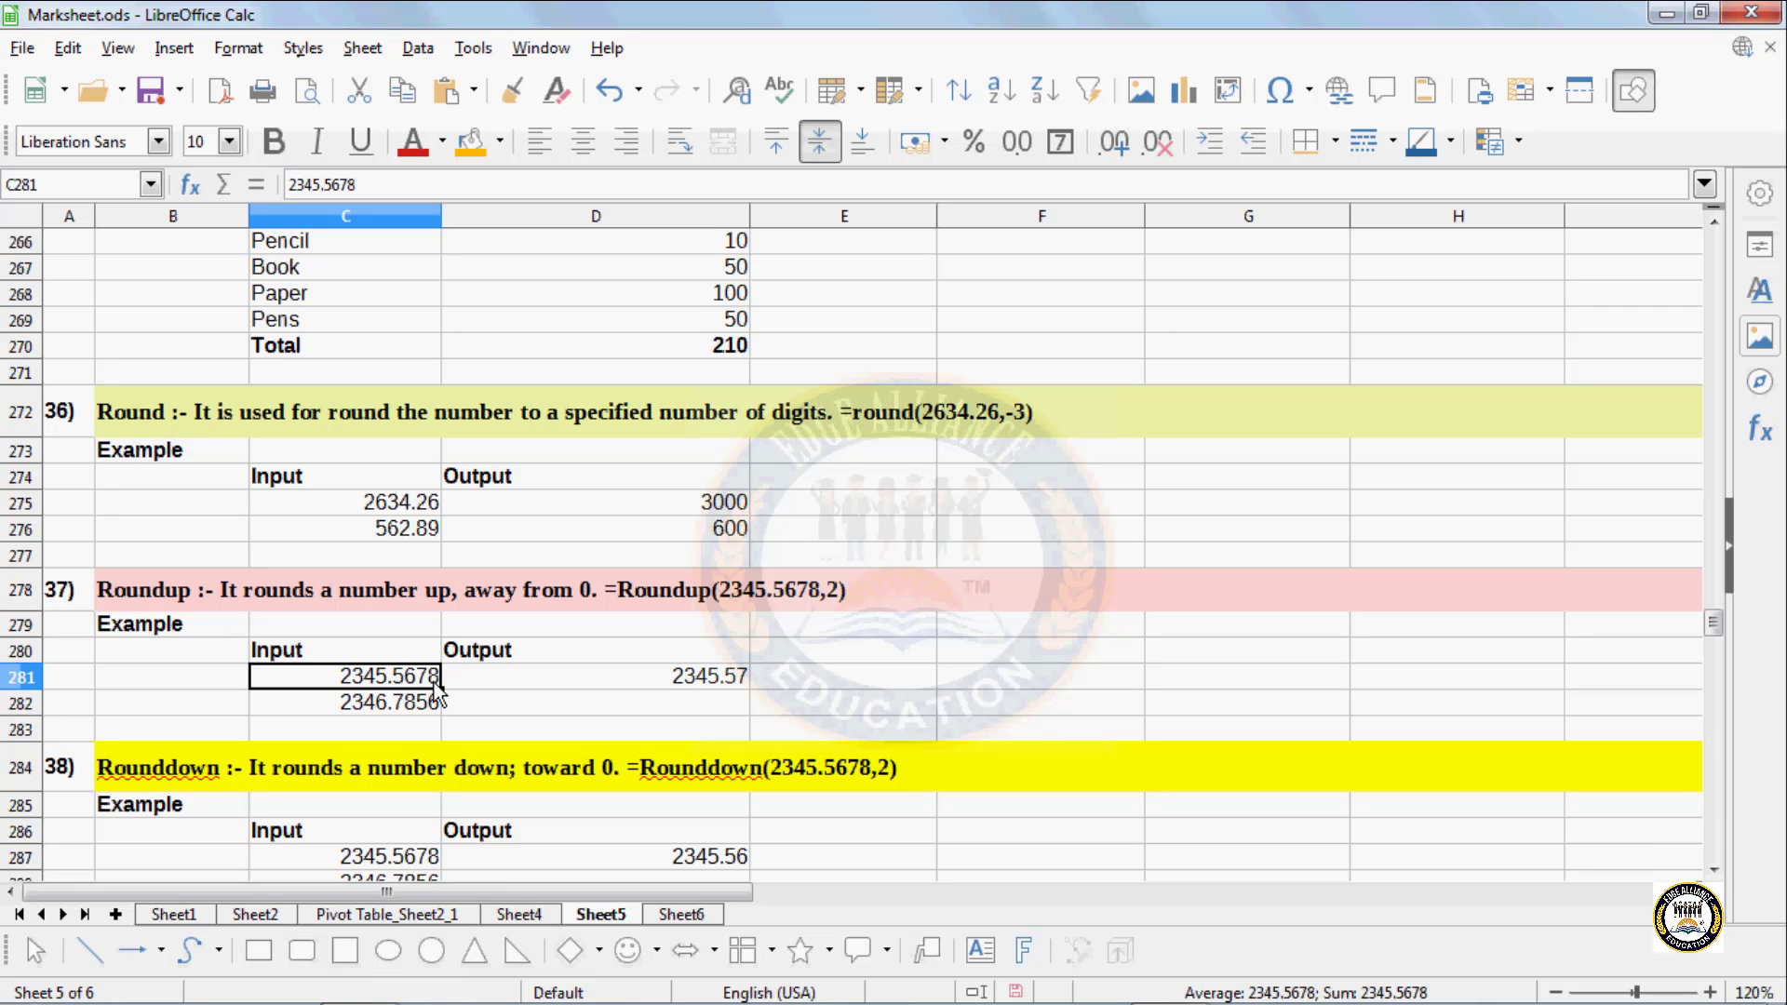
click(679, 676)
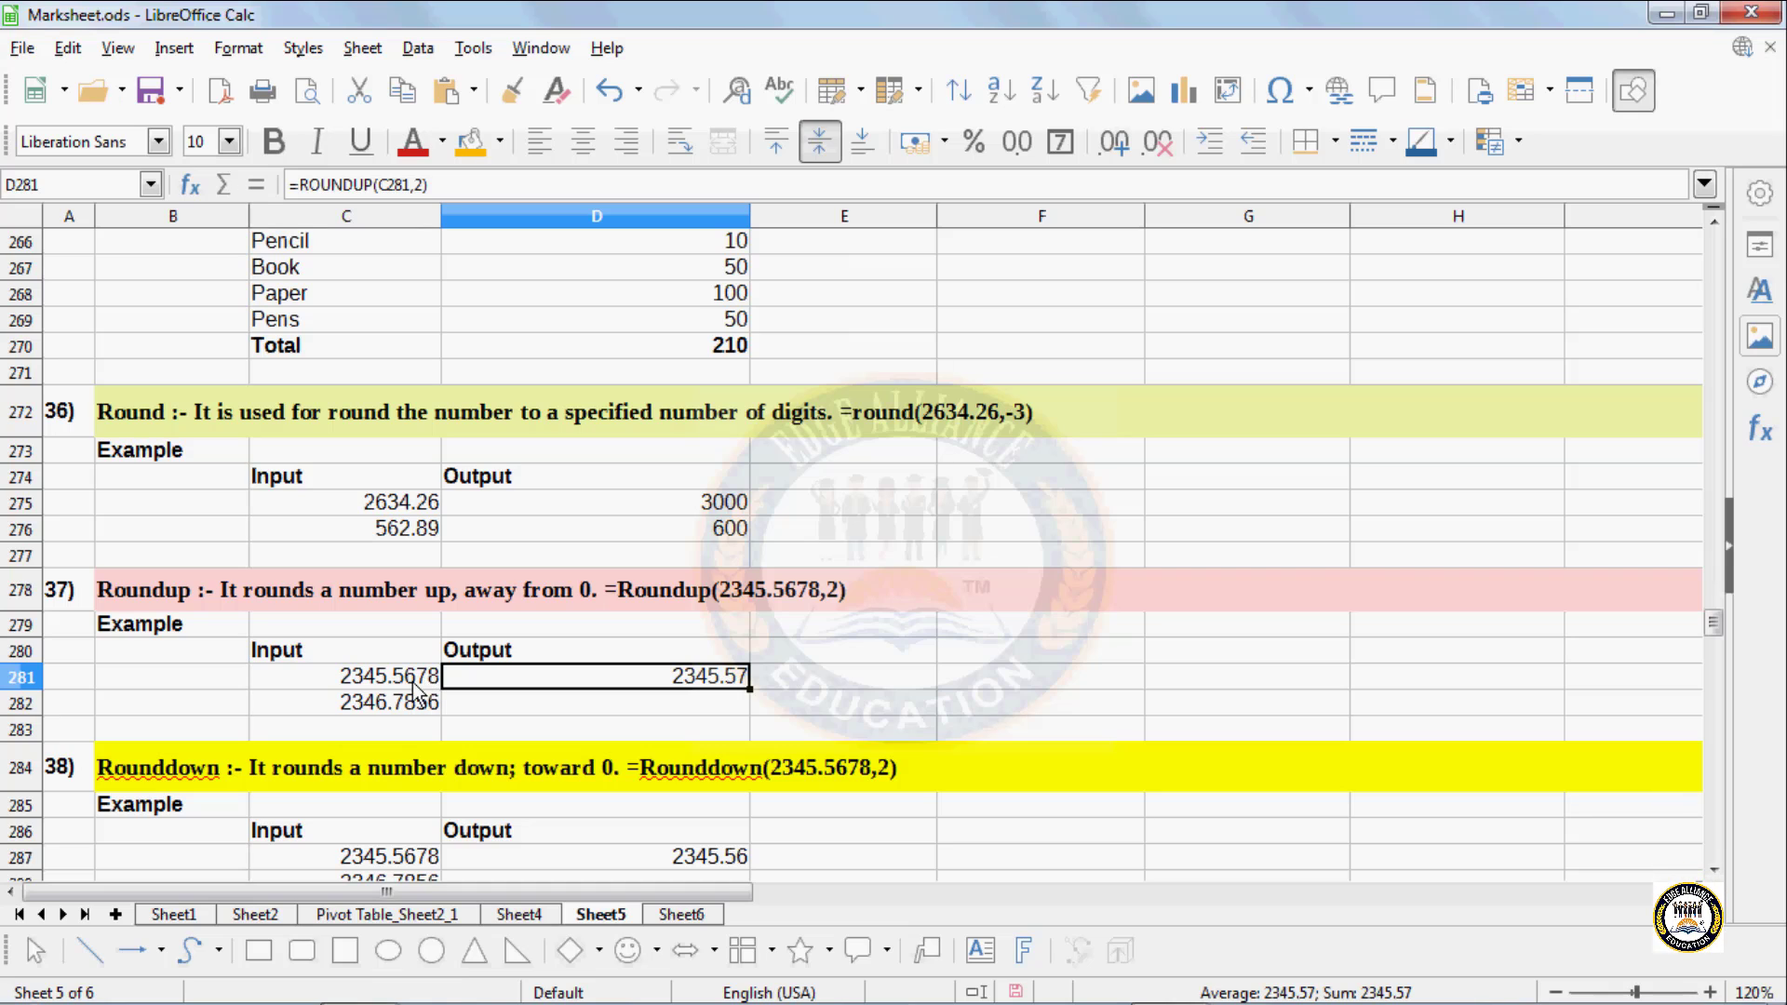
Insert the ROUNDUP function in D282 for C282 with a count of 3, and edit the formula's count to 2
click(486, 705)
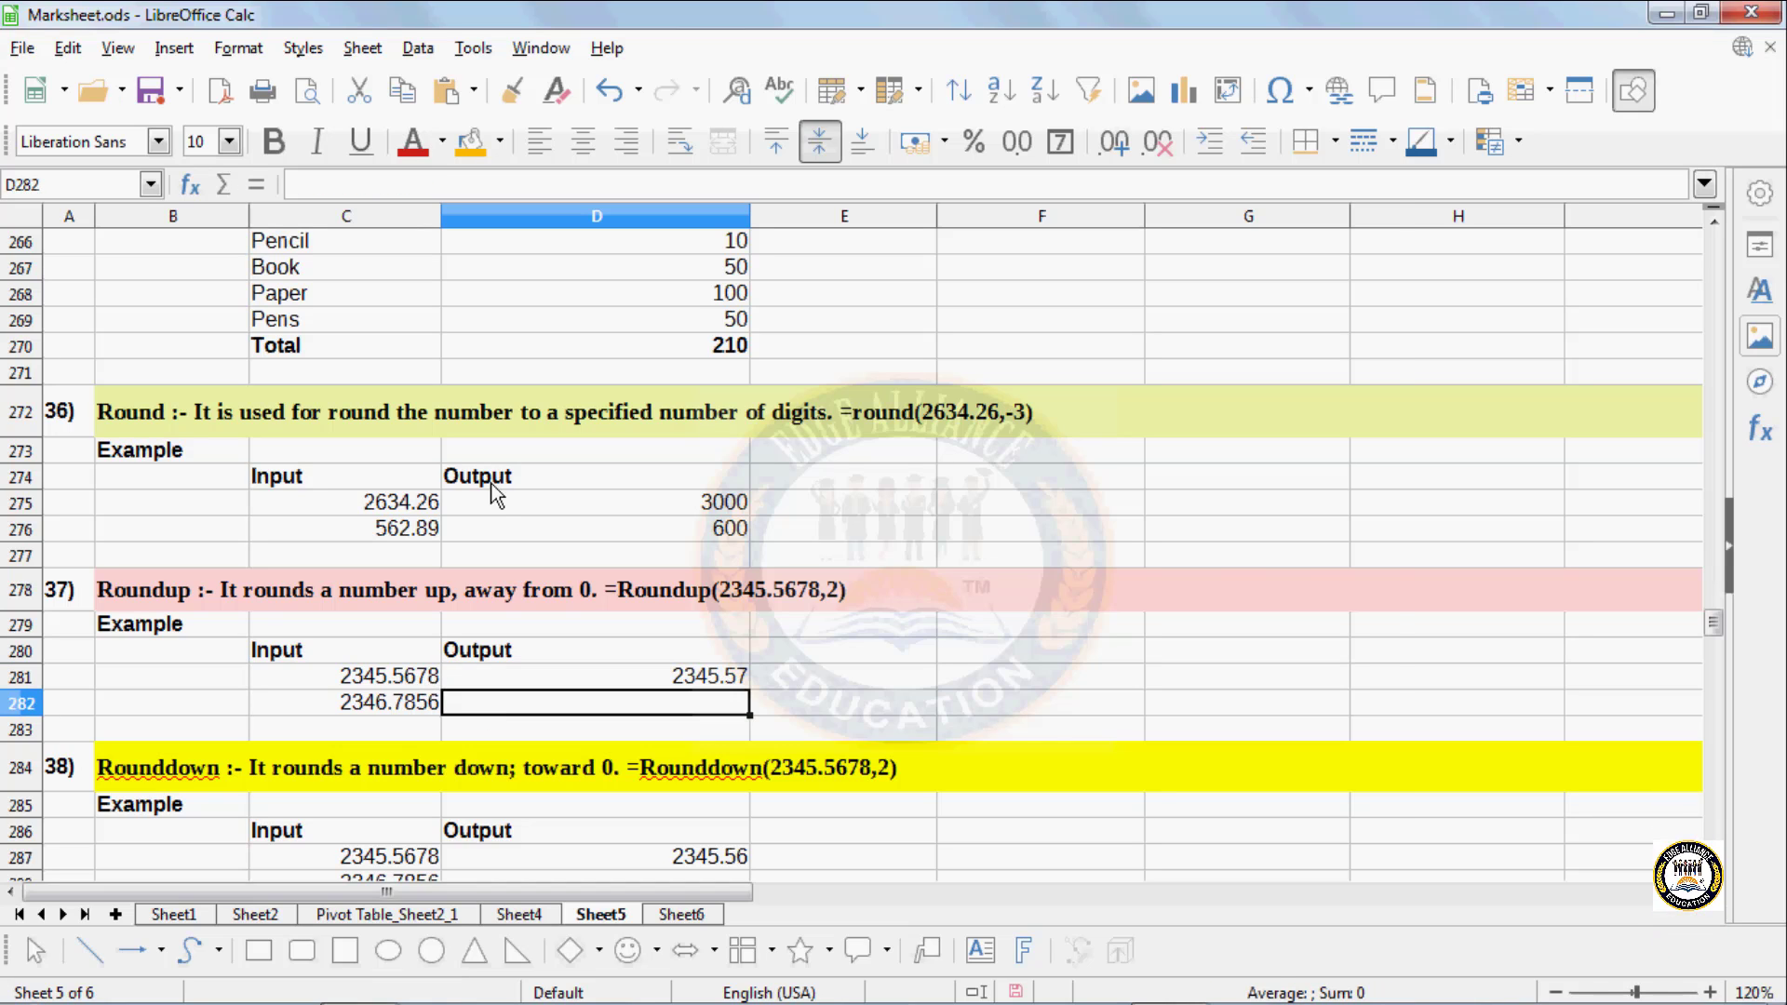
click(174, 47)
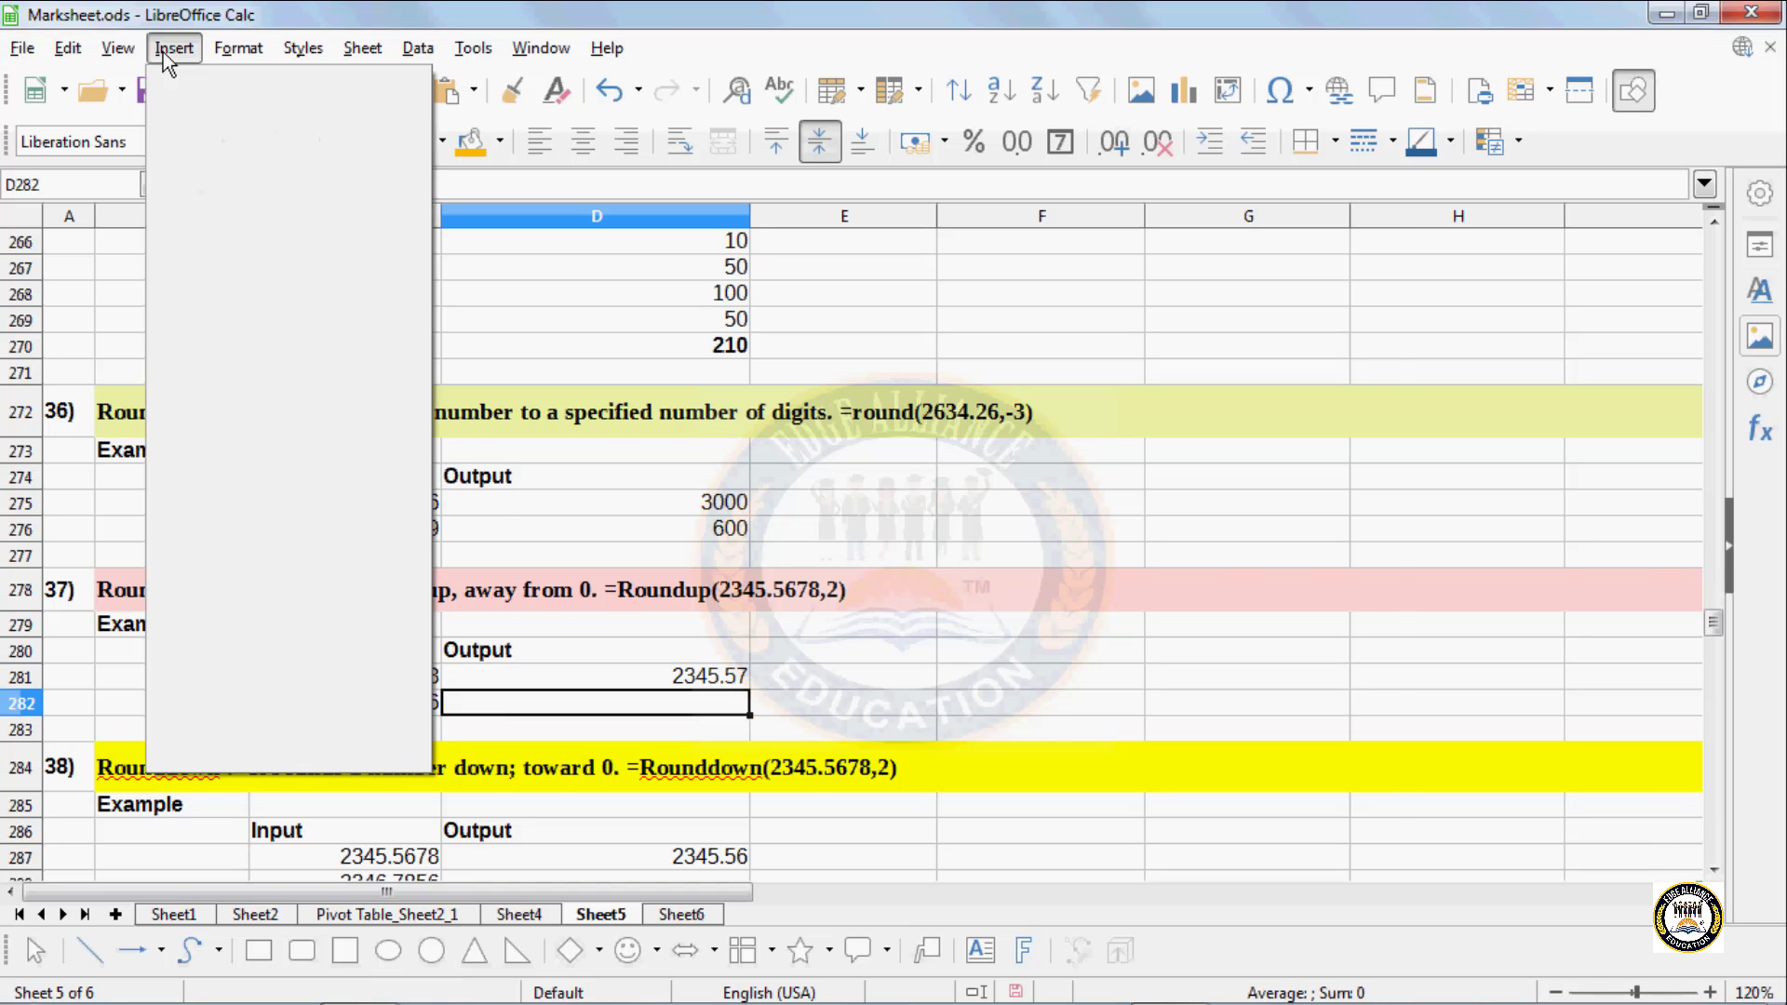
click(238, 275)
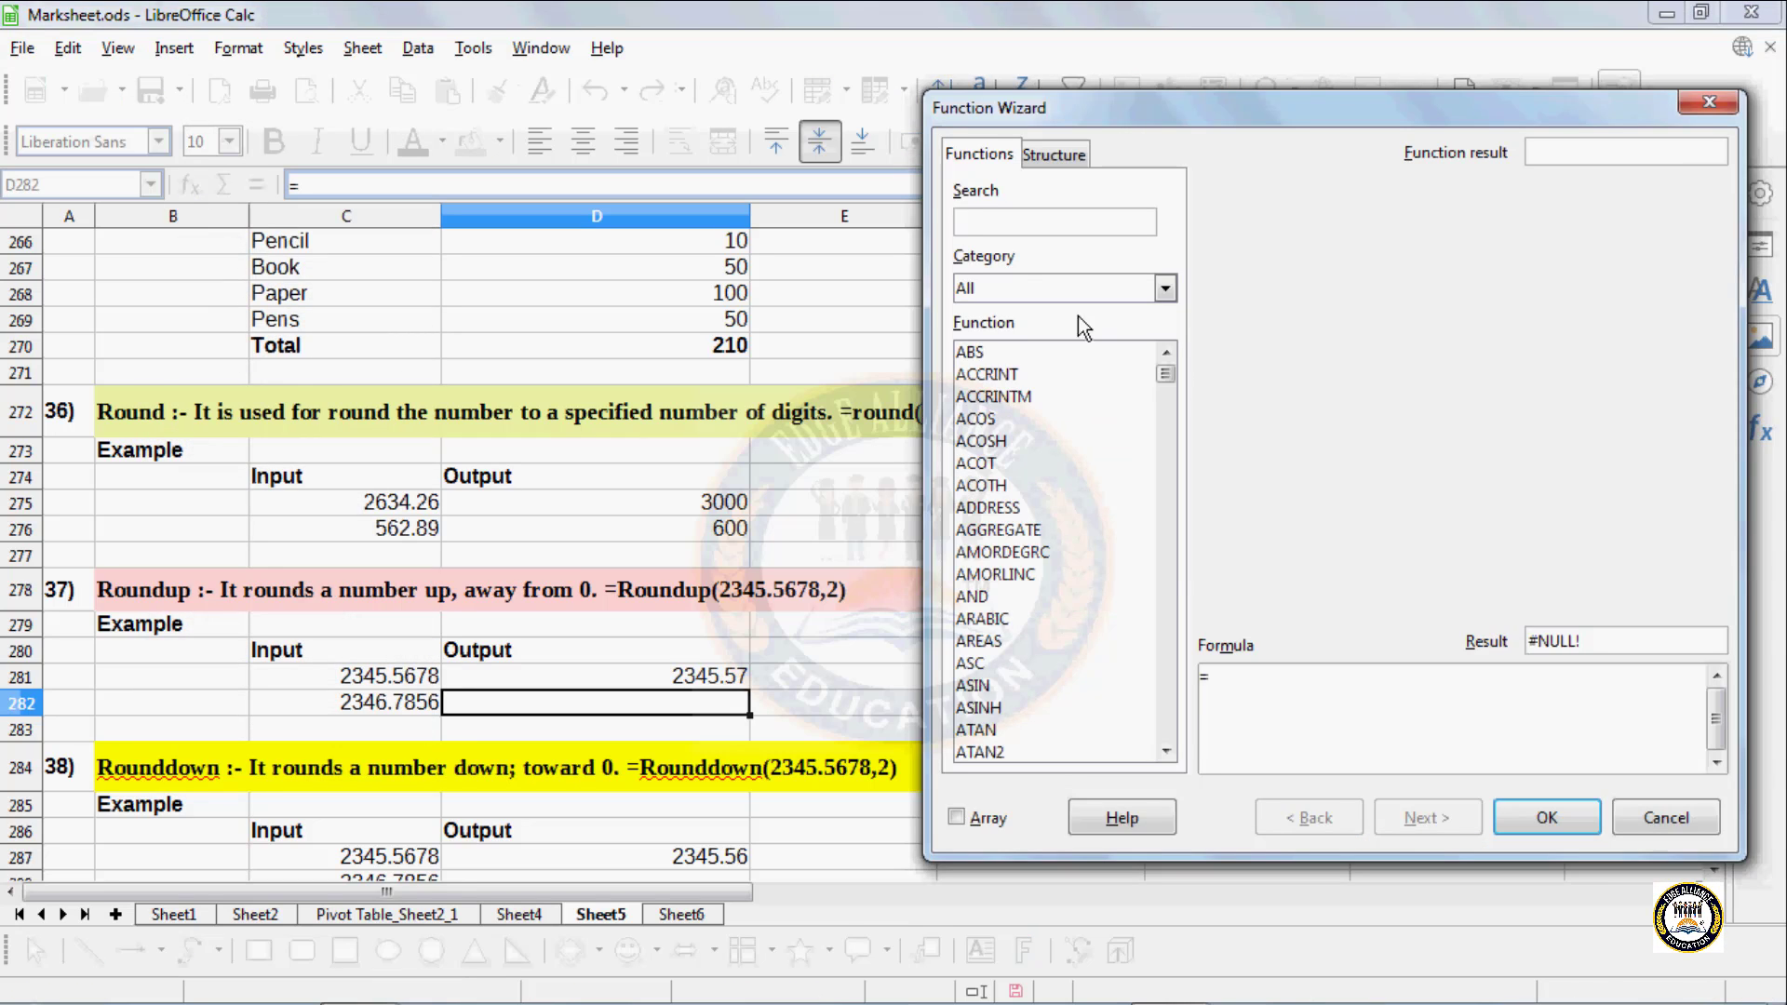
text(round)
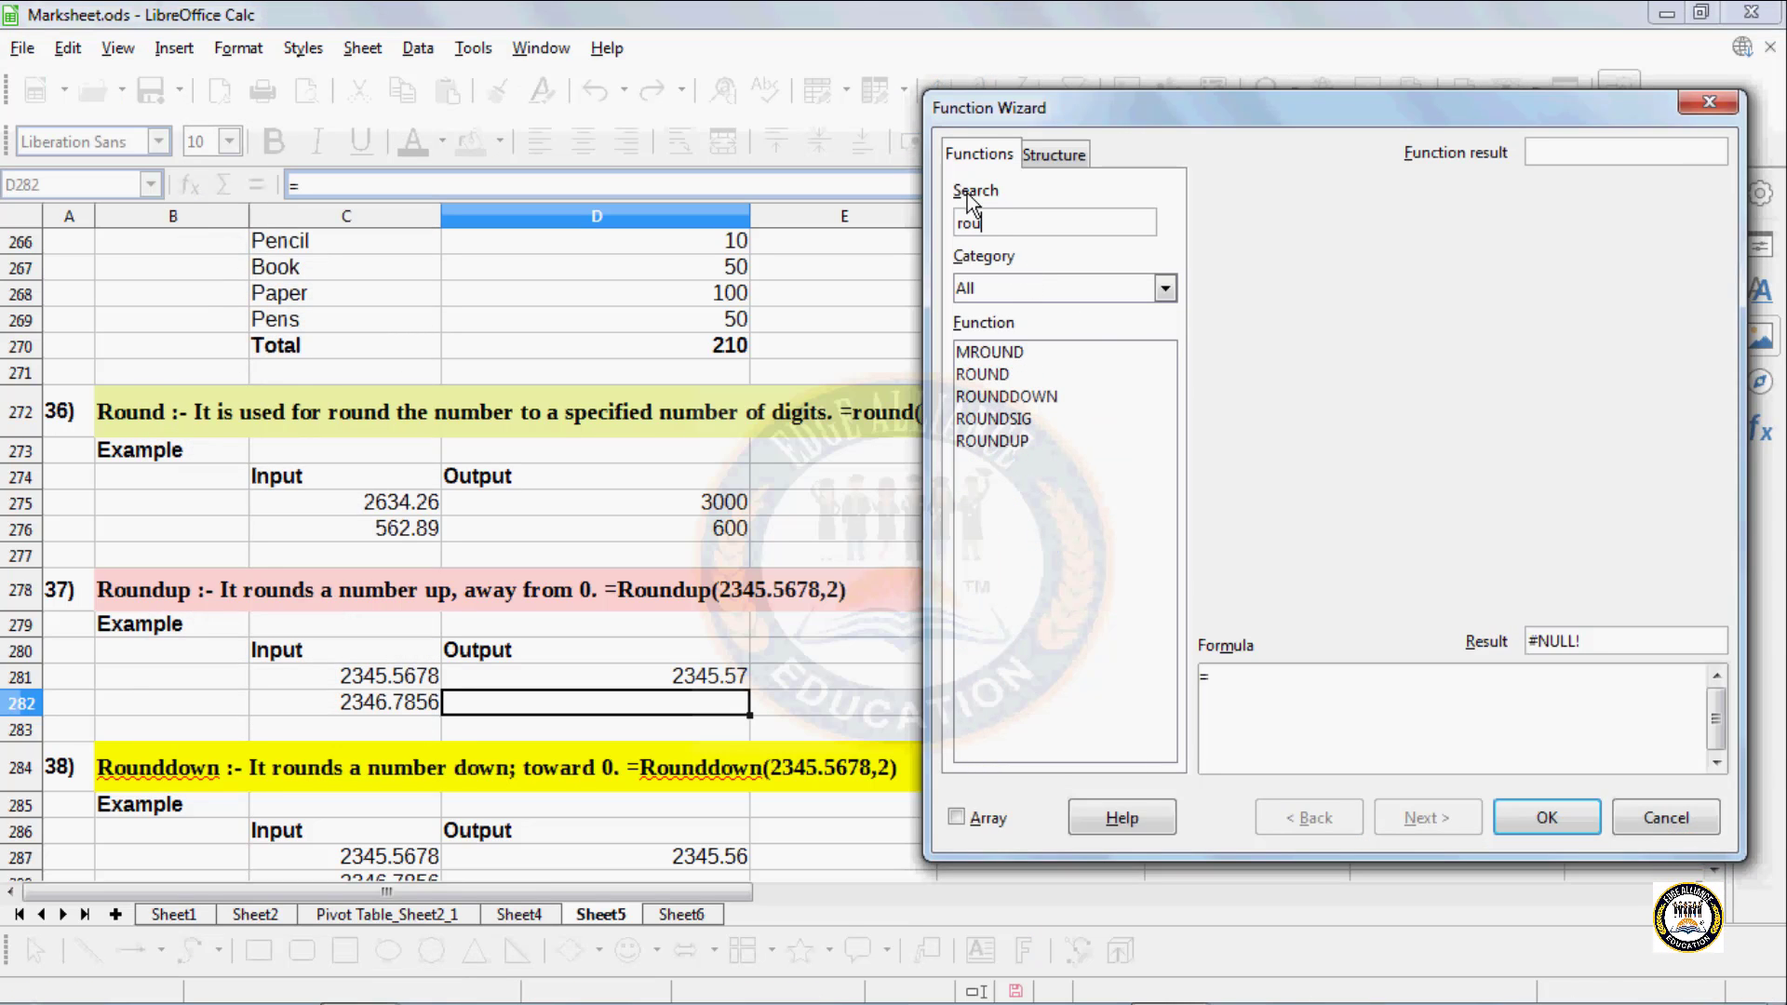
click(988, 441)
click(1452, 819)
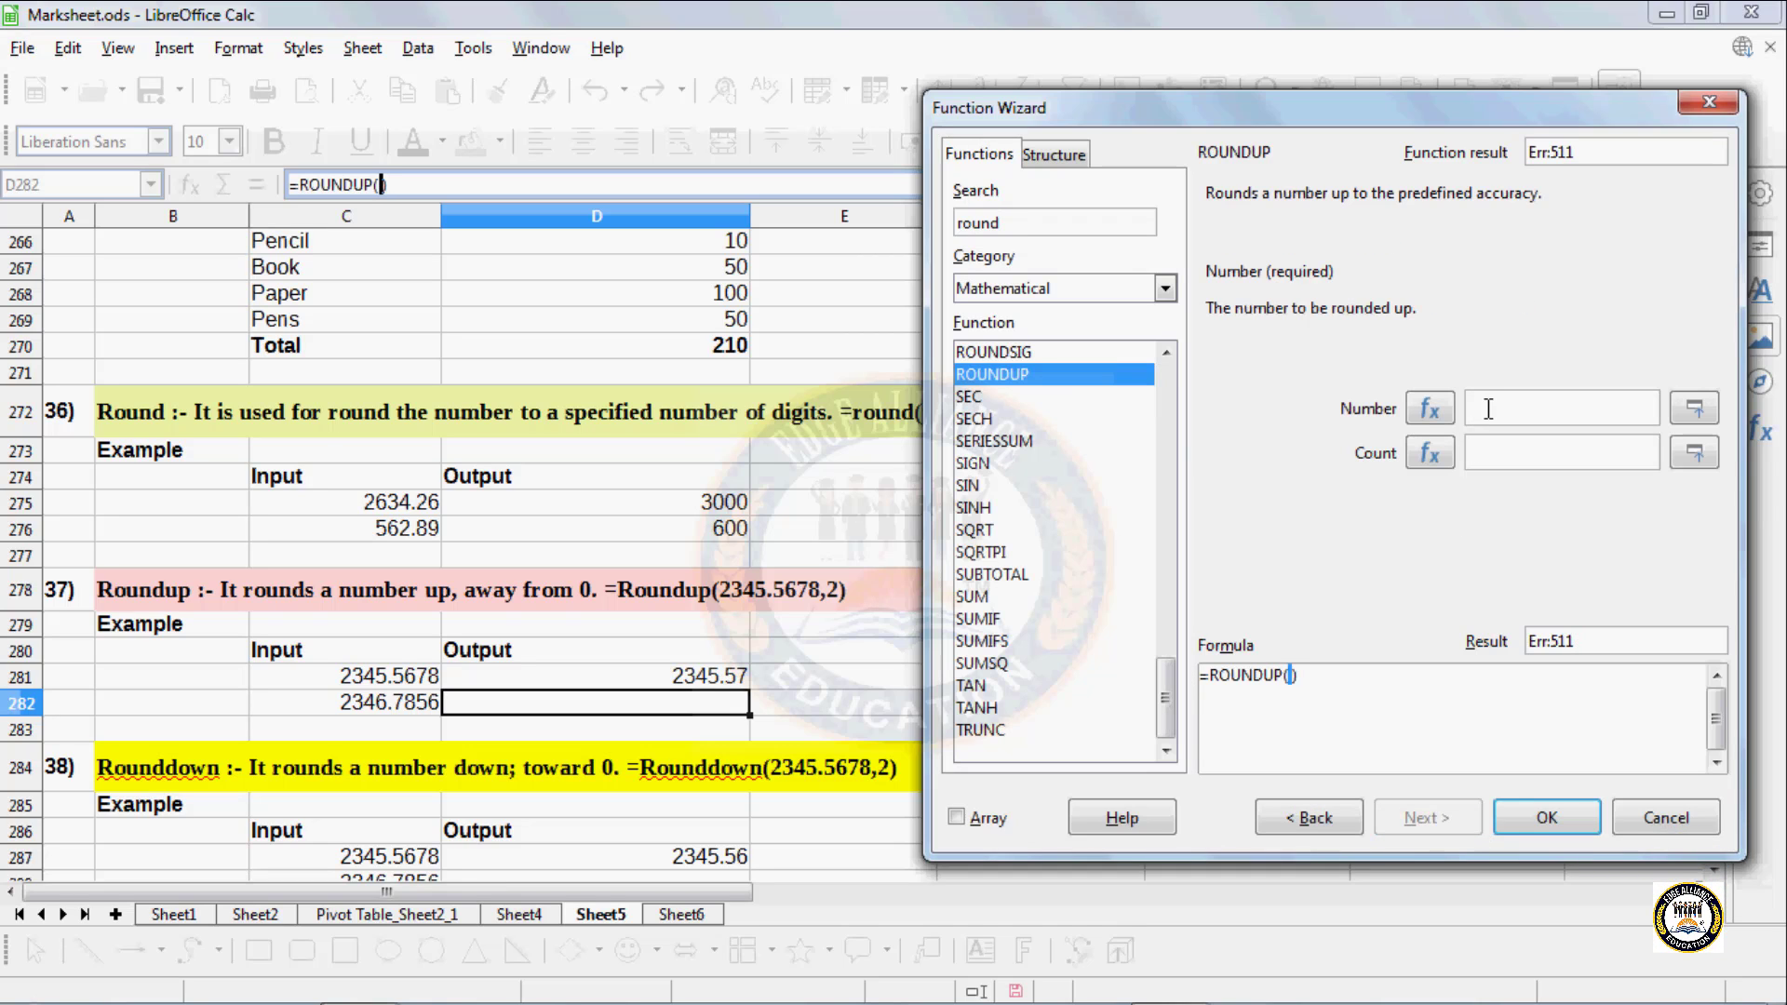
click(410, 702)
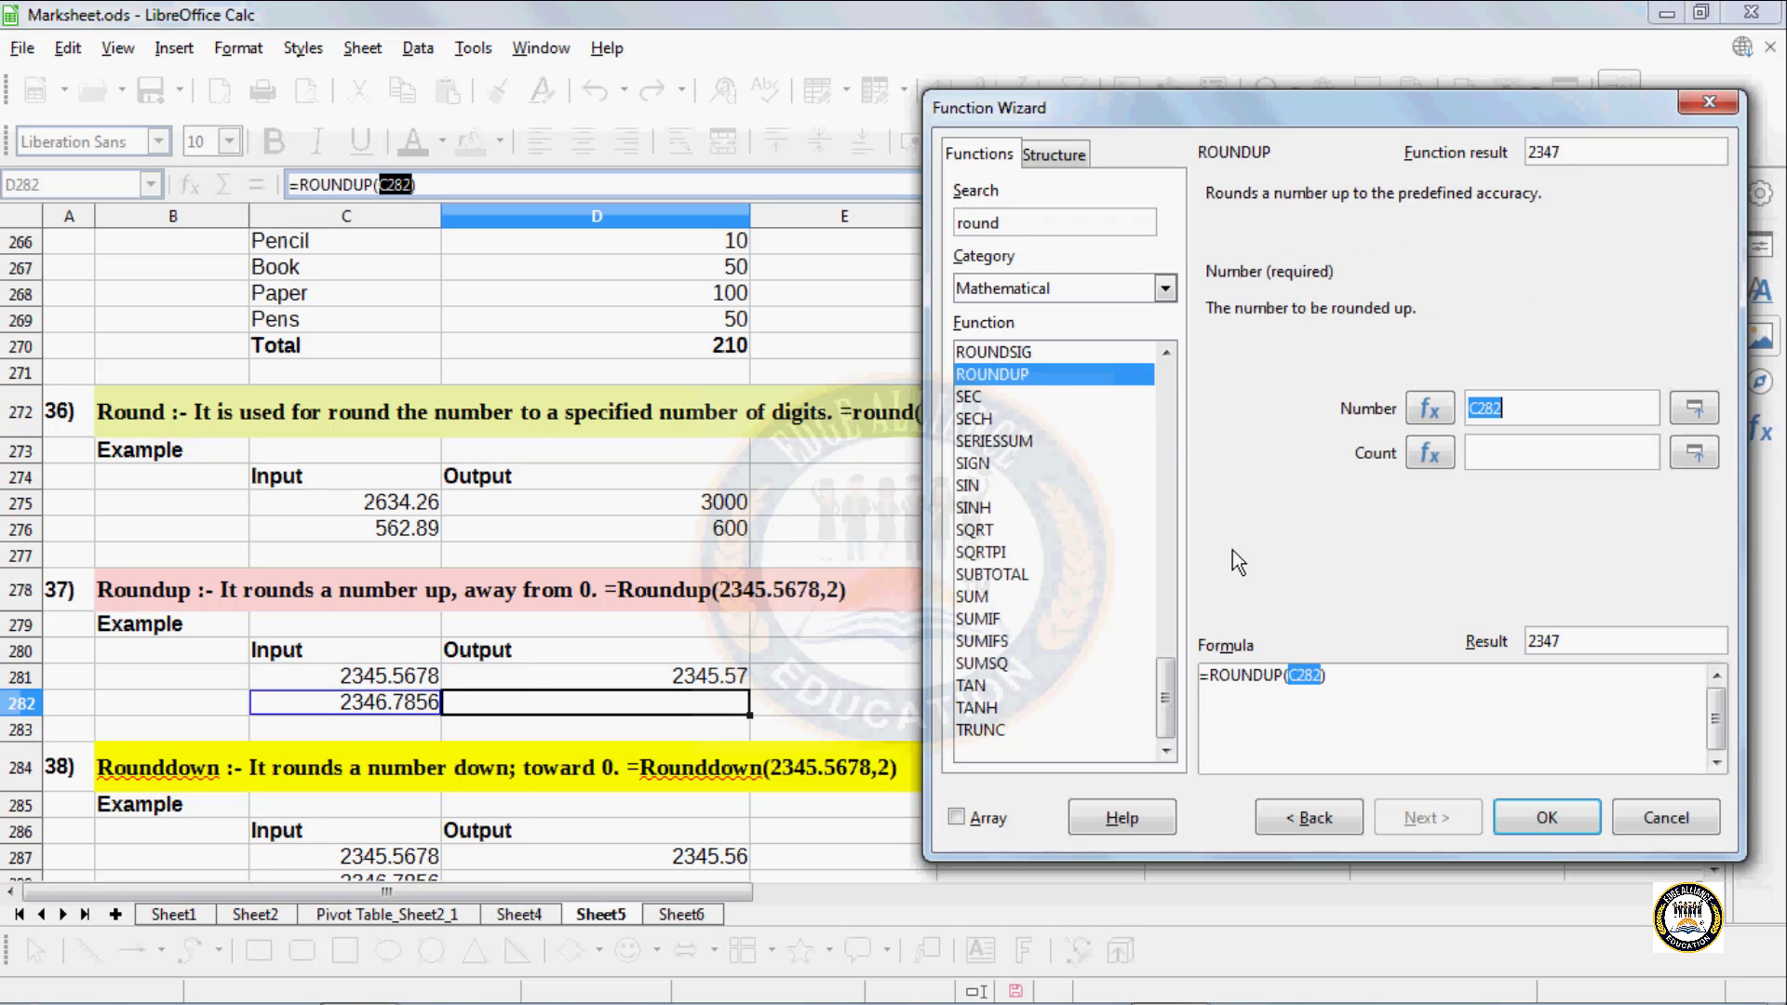
click(1487, 449)
text(3)
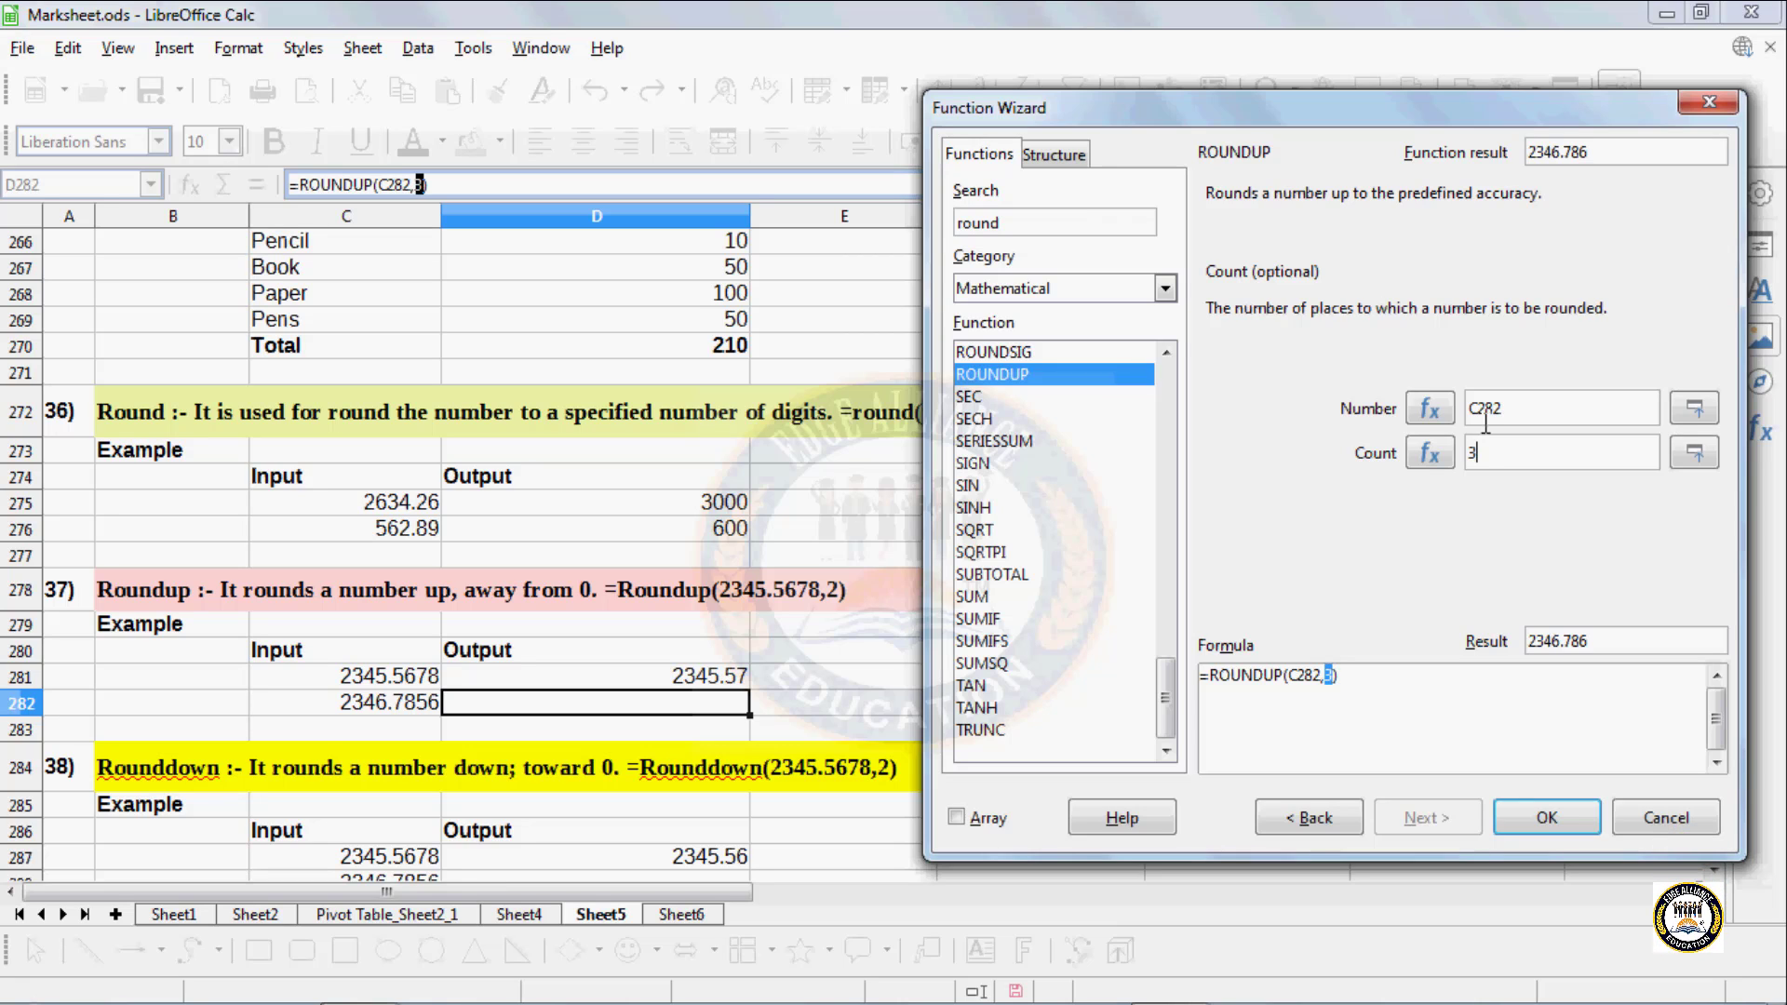
click(1569, 828)
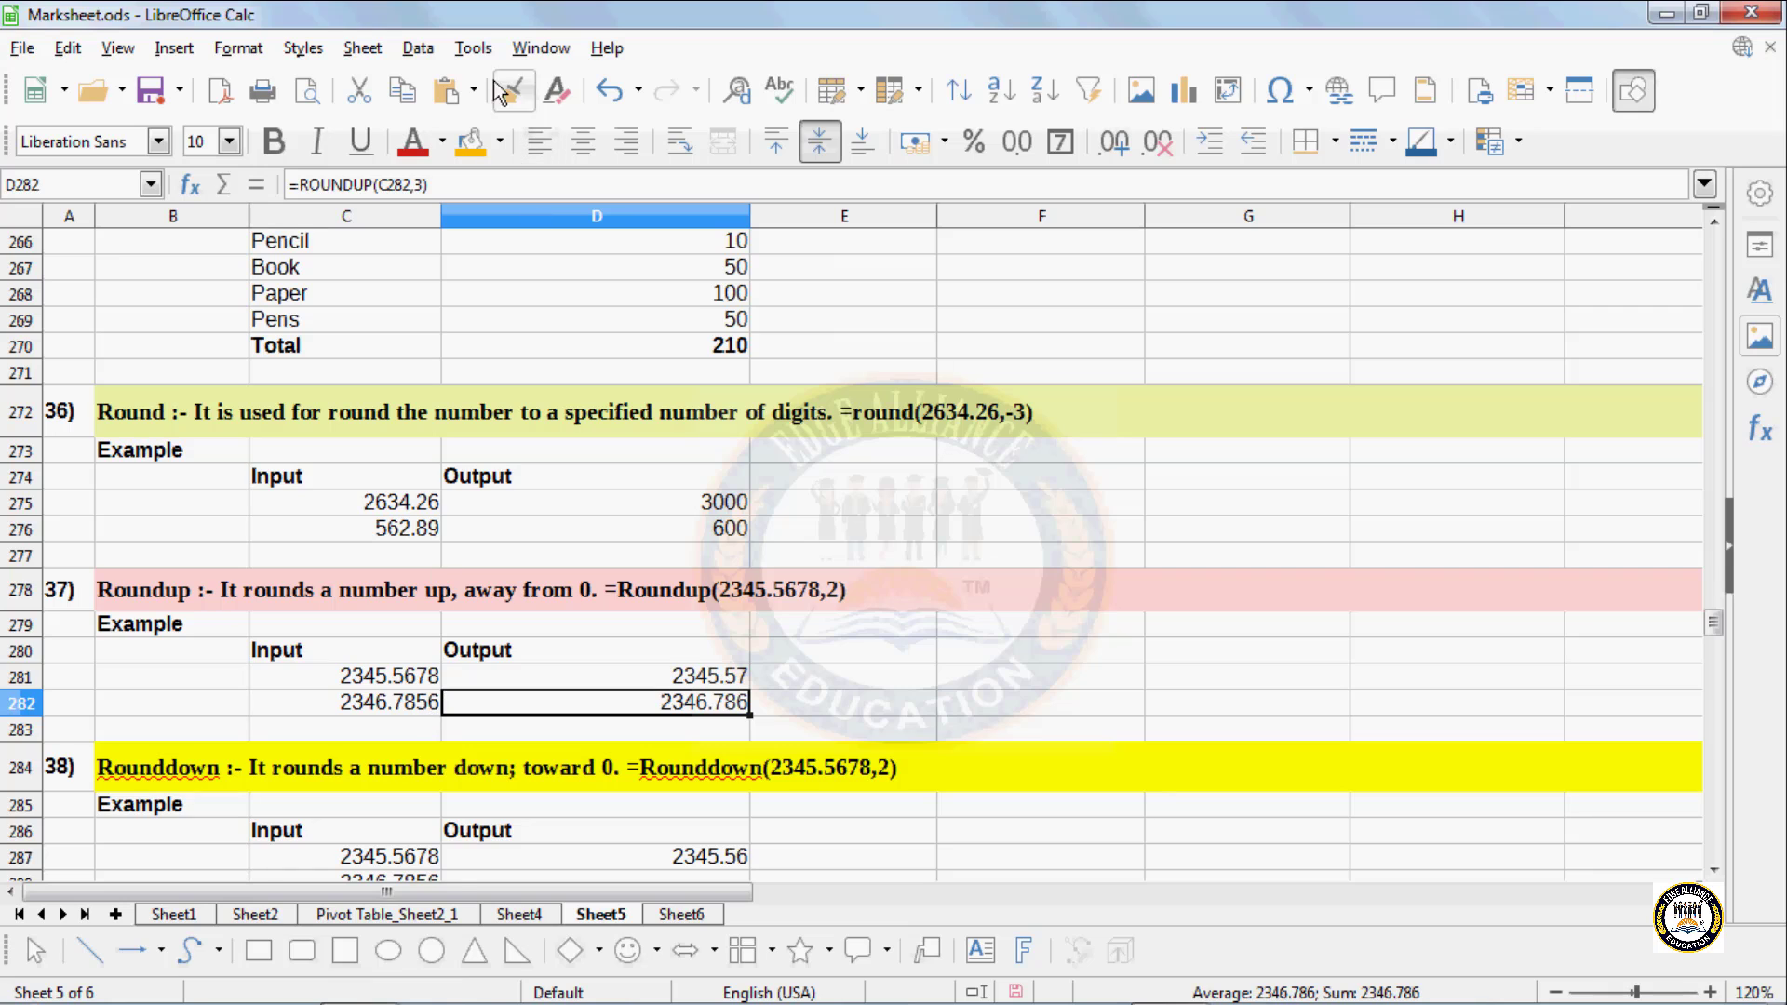
click(421, 184)
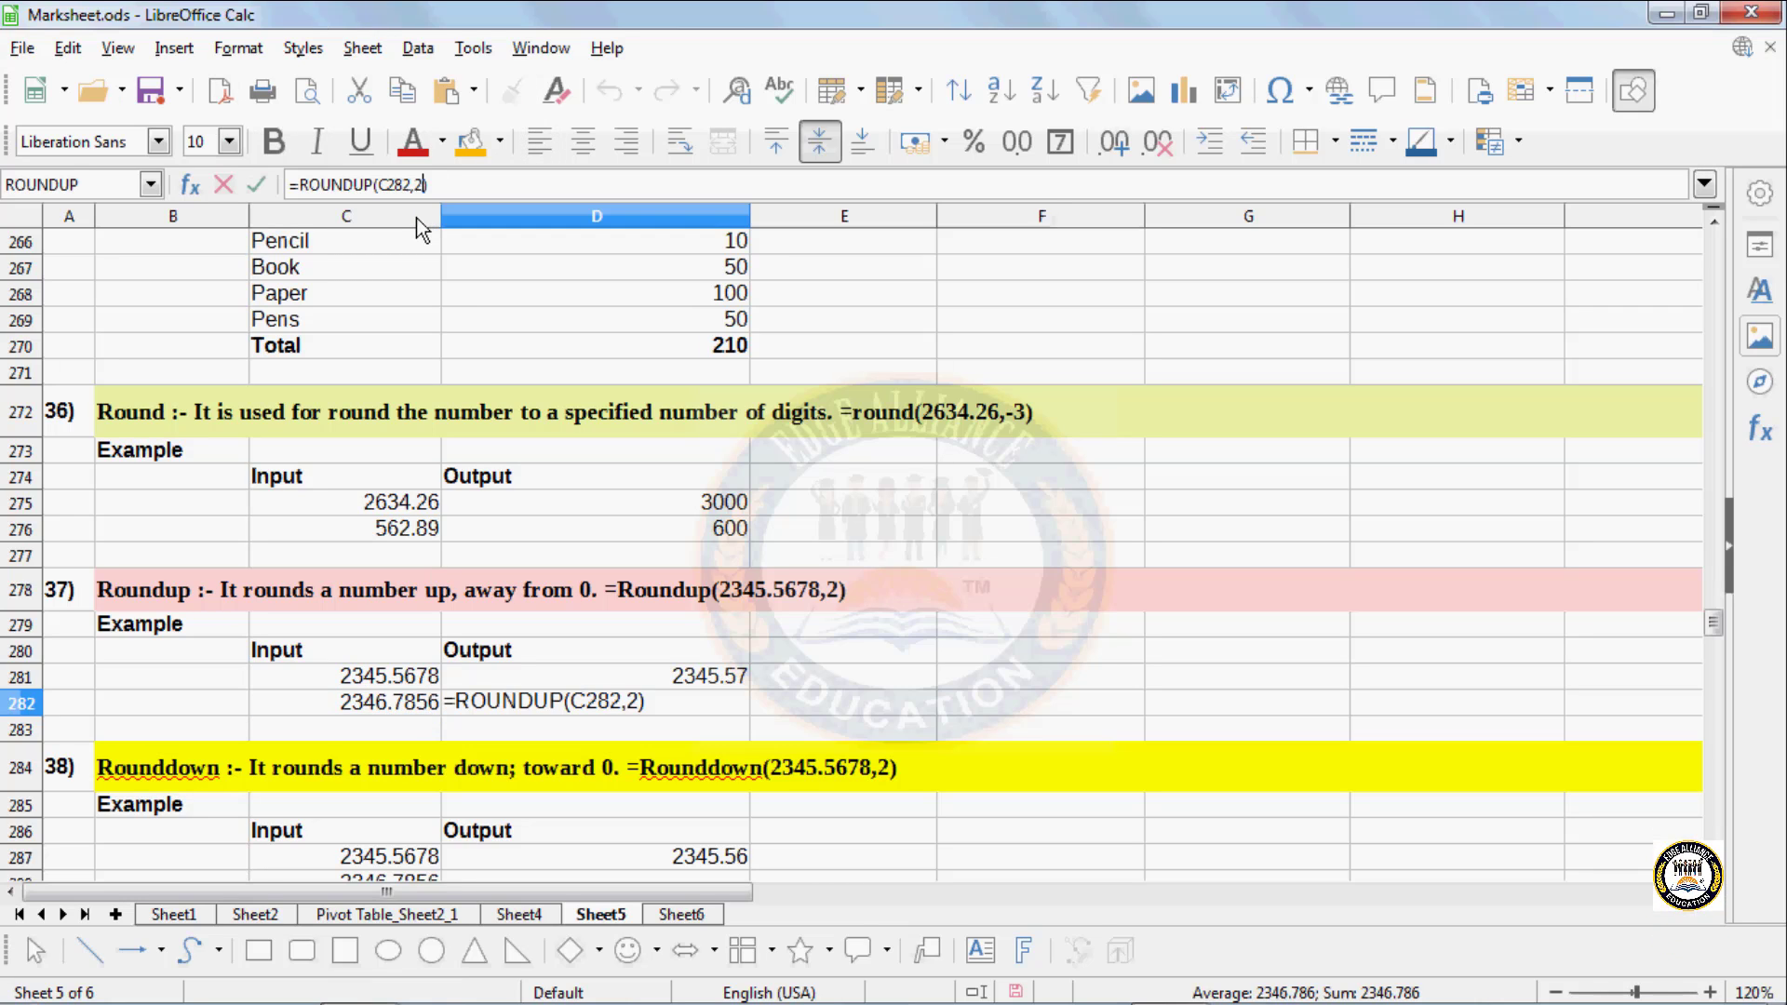
key(Return)
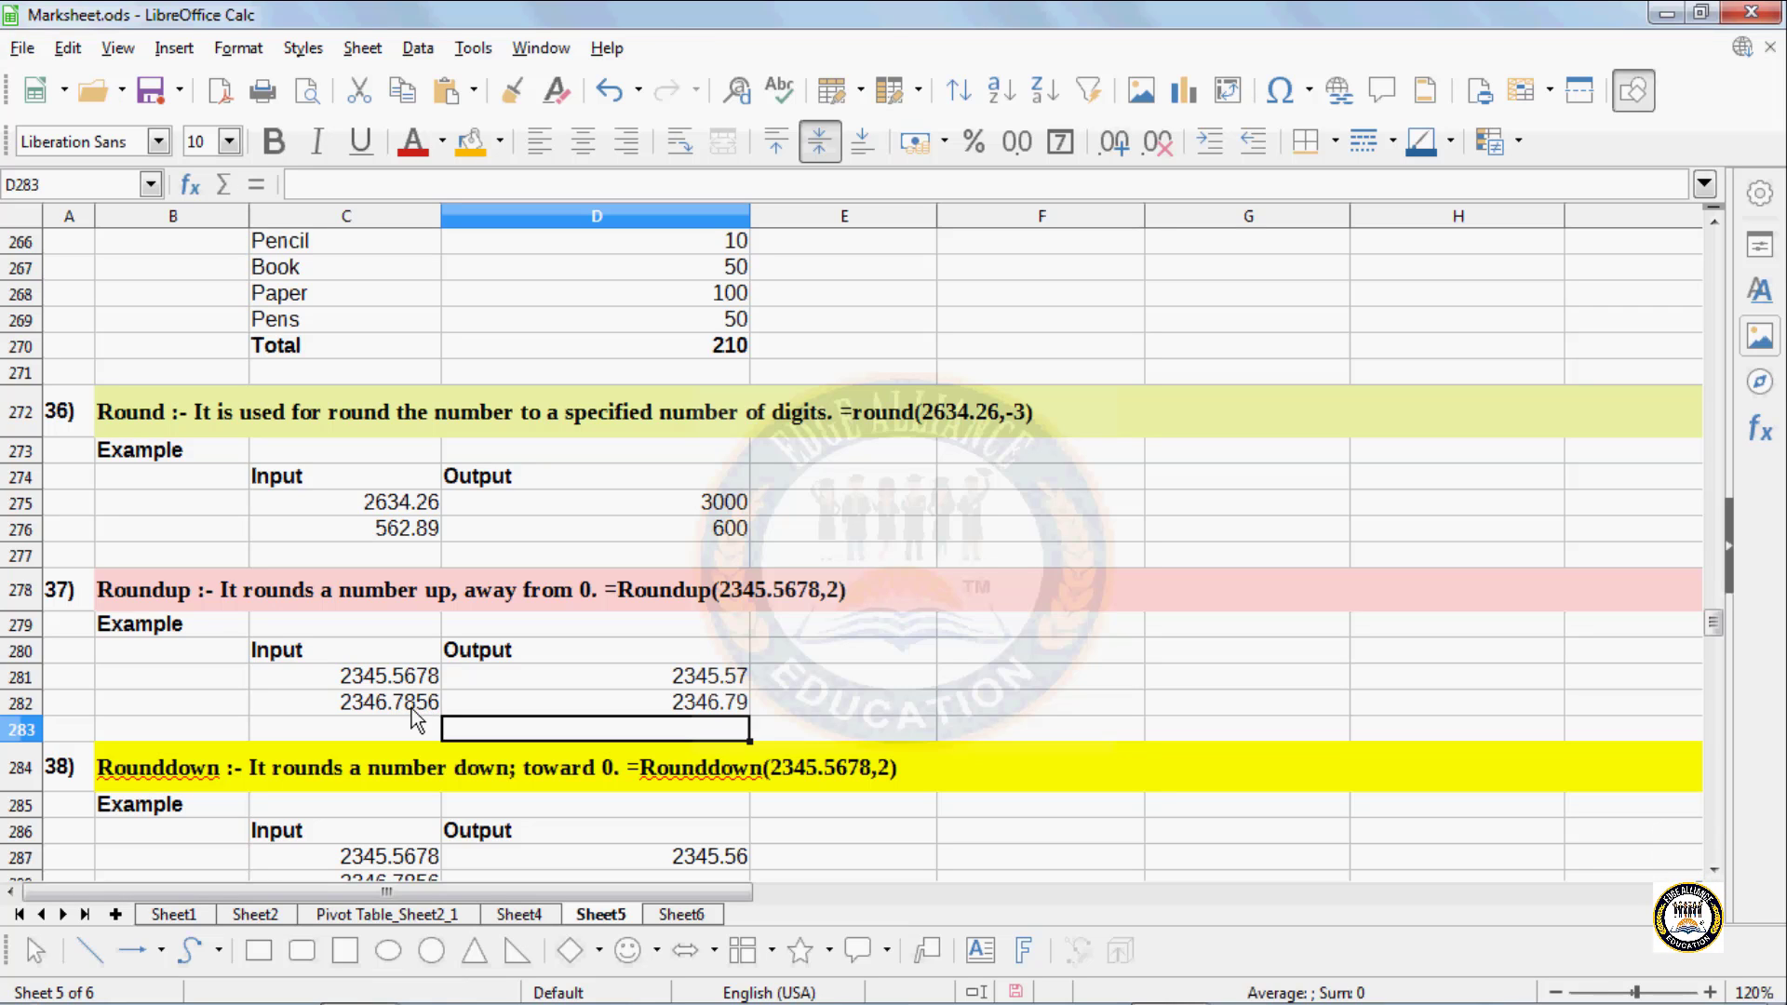
Check the existing ROUNDDOWN formula in D287 and start inserting the ROUNDDOWN function in D288
scroll(411, 707, down, 3)
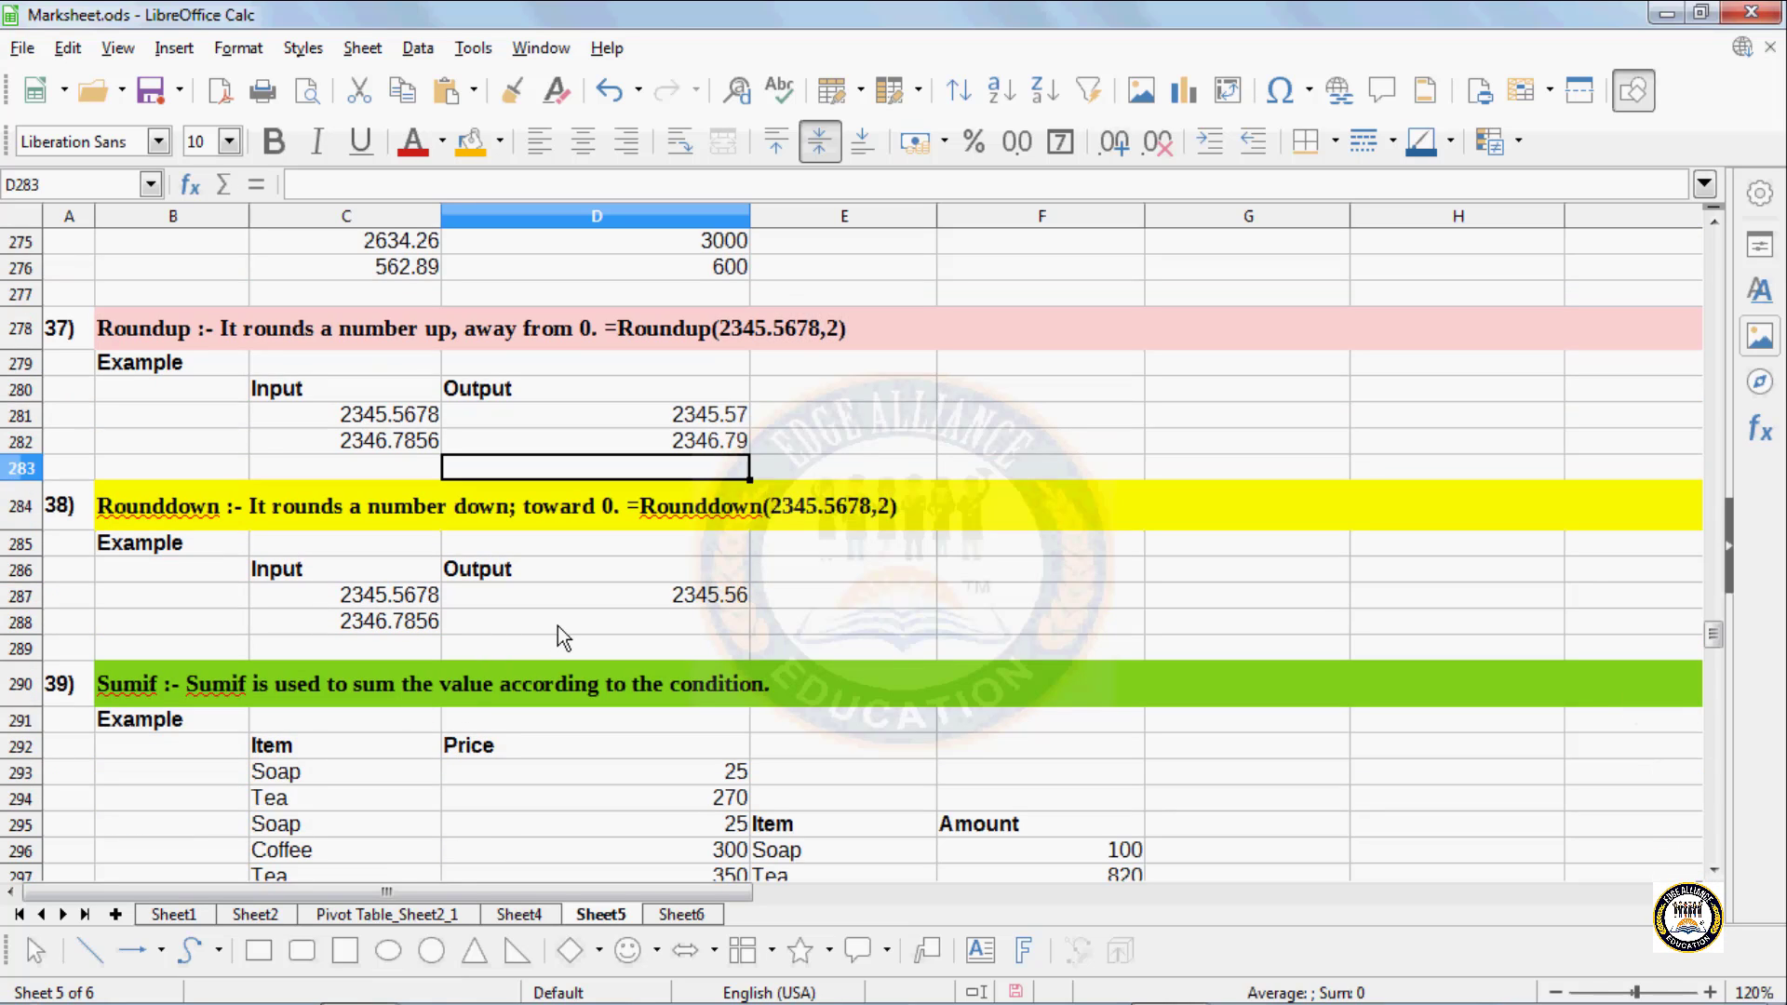
click(559, 627)
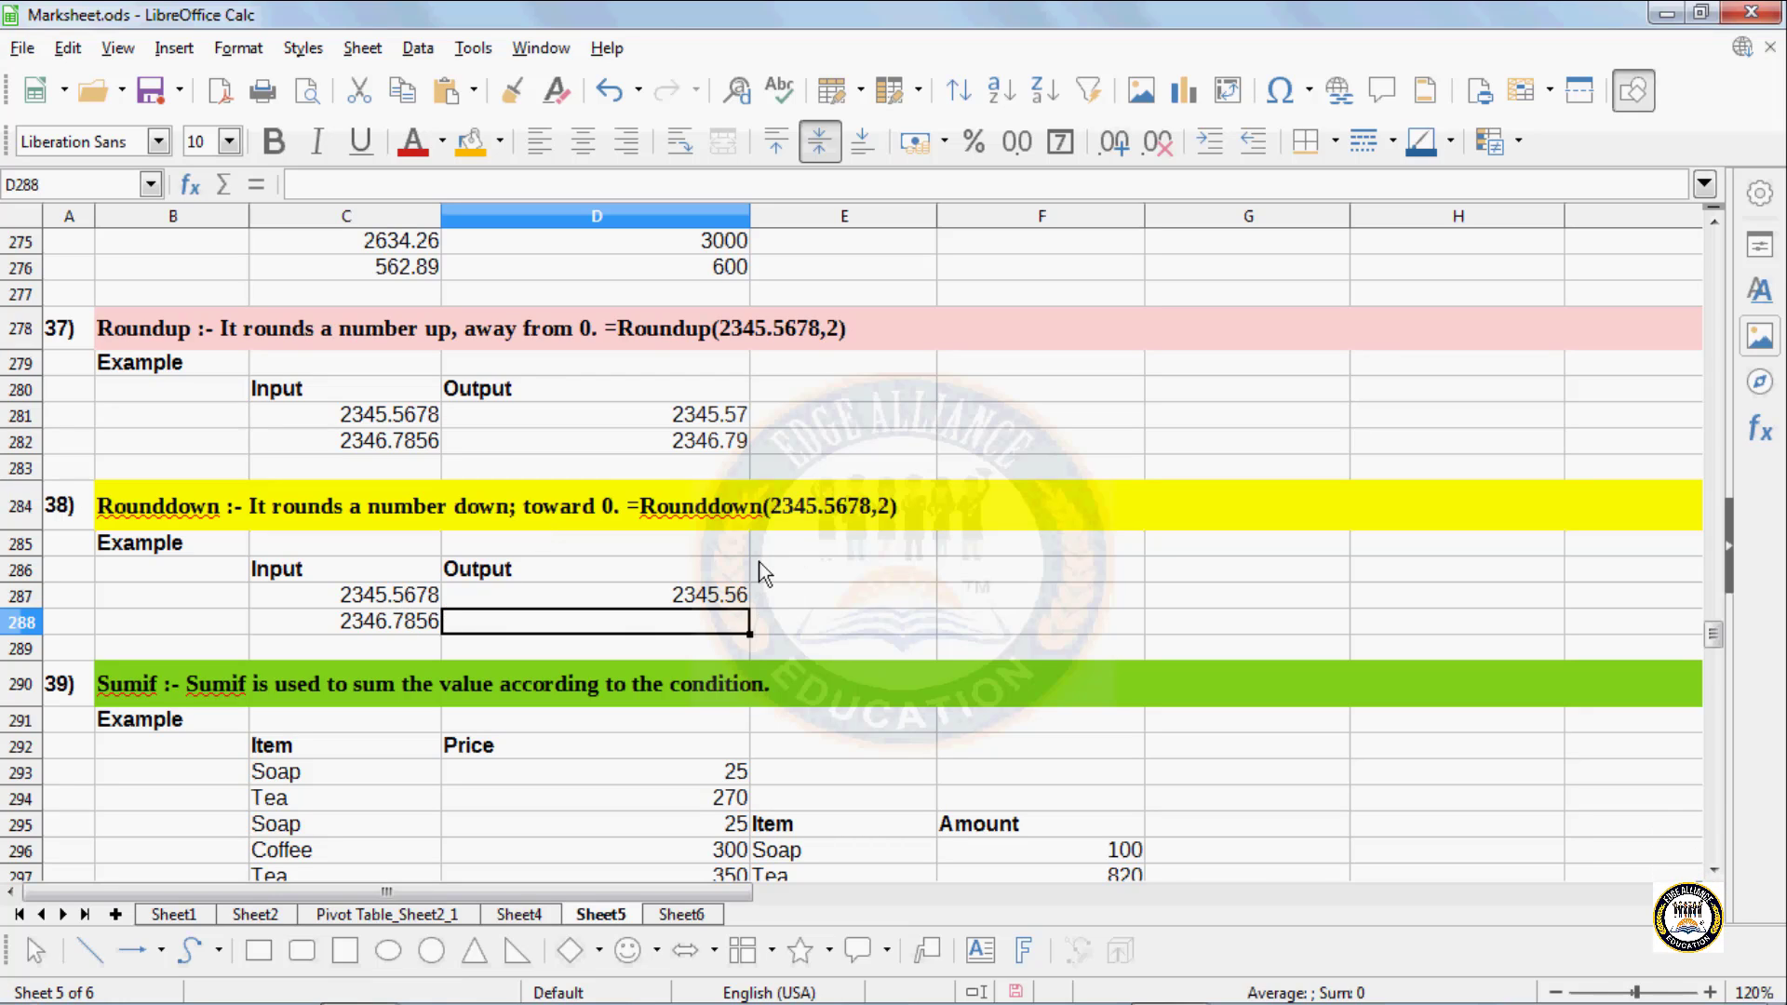
click(736, 595)
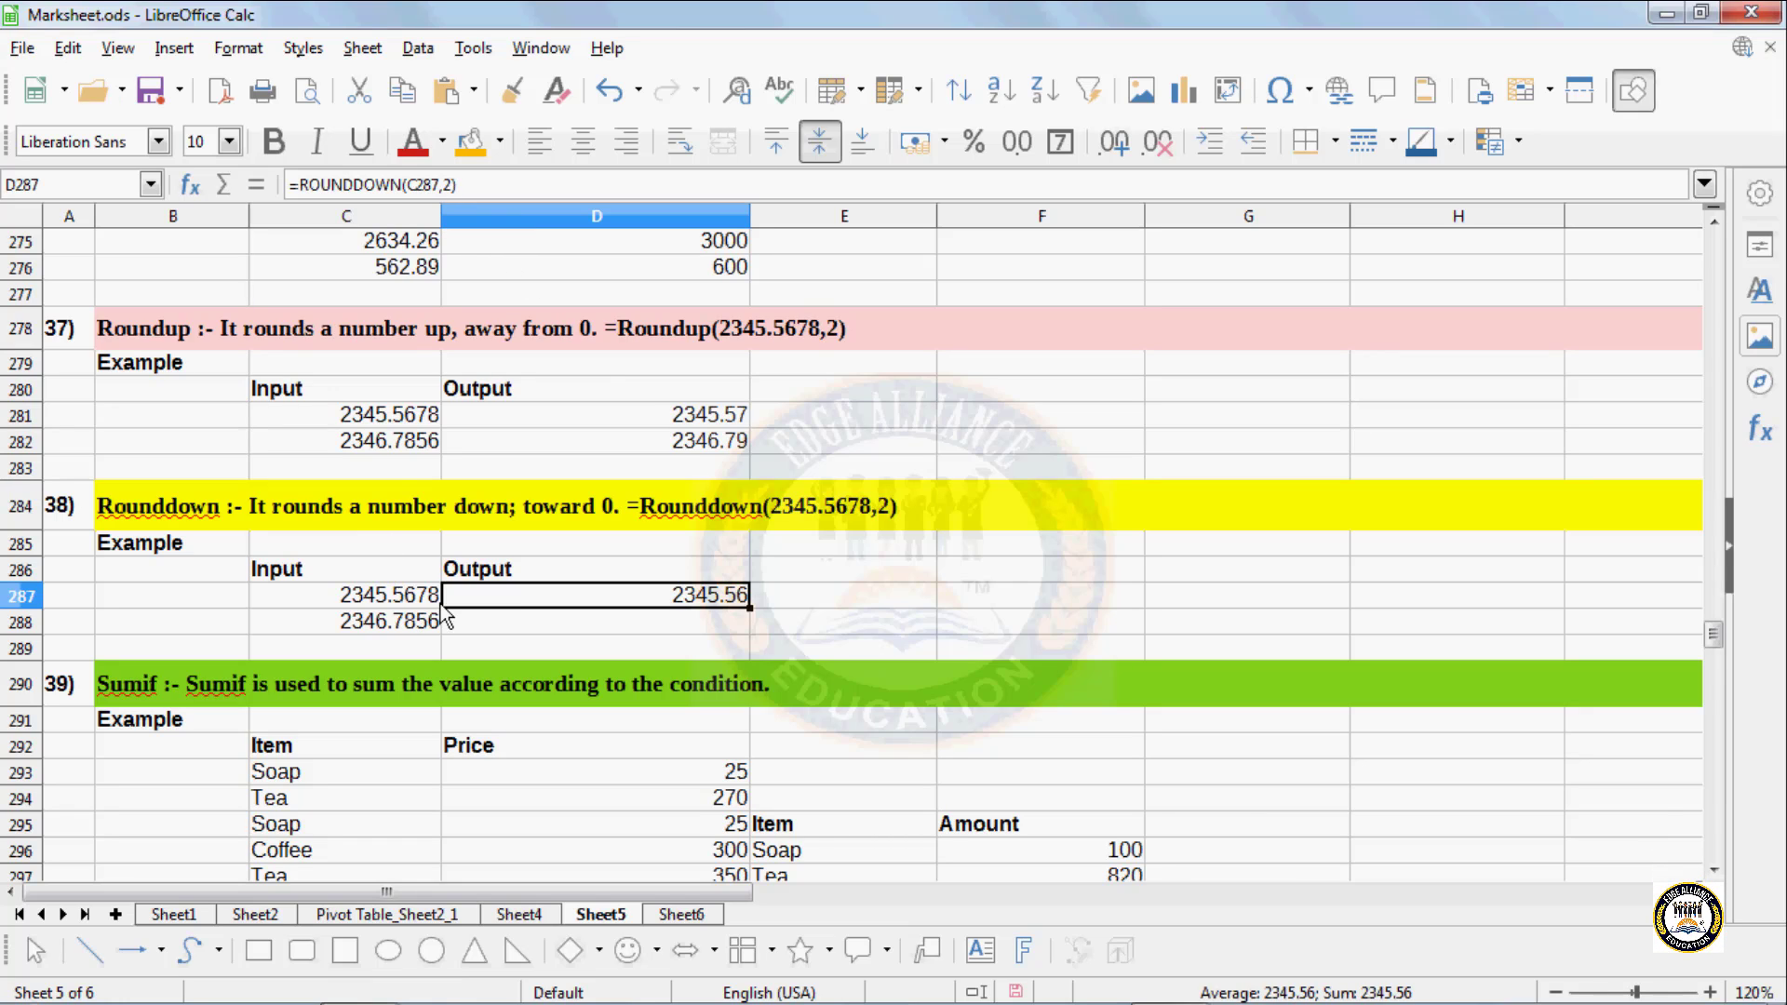
click(555, 622)
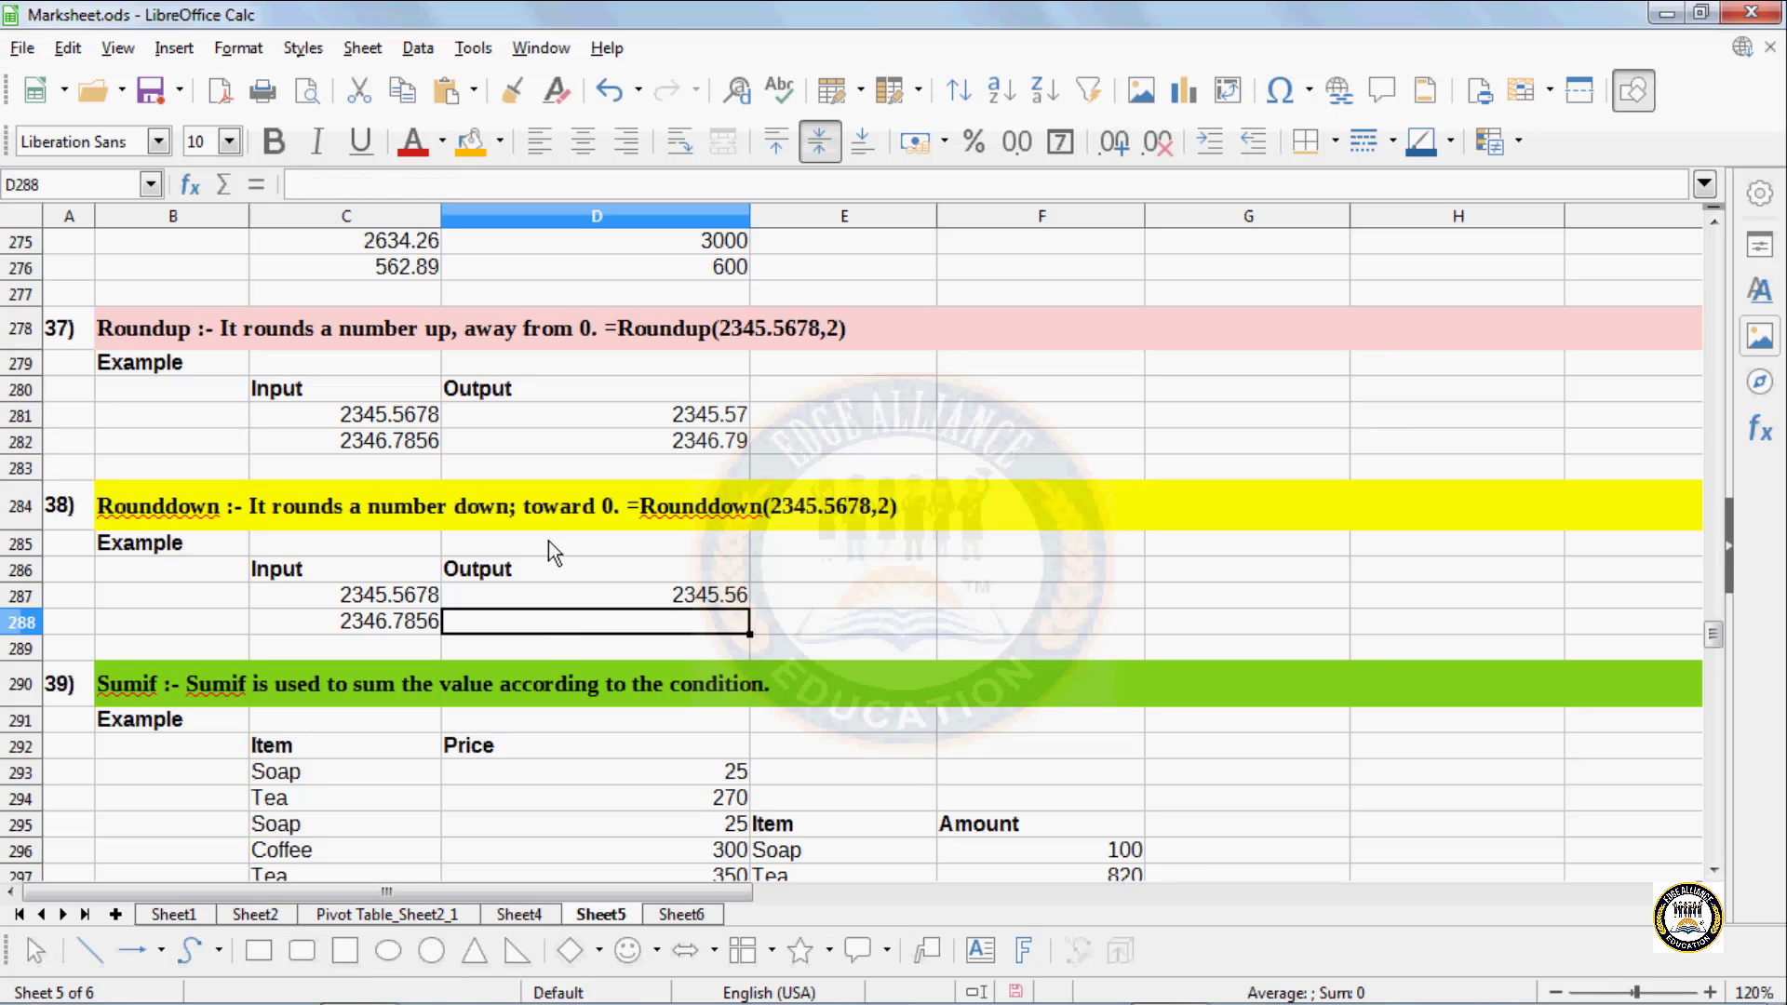
click(170, 42)
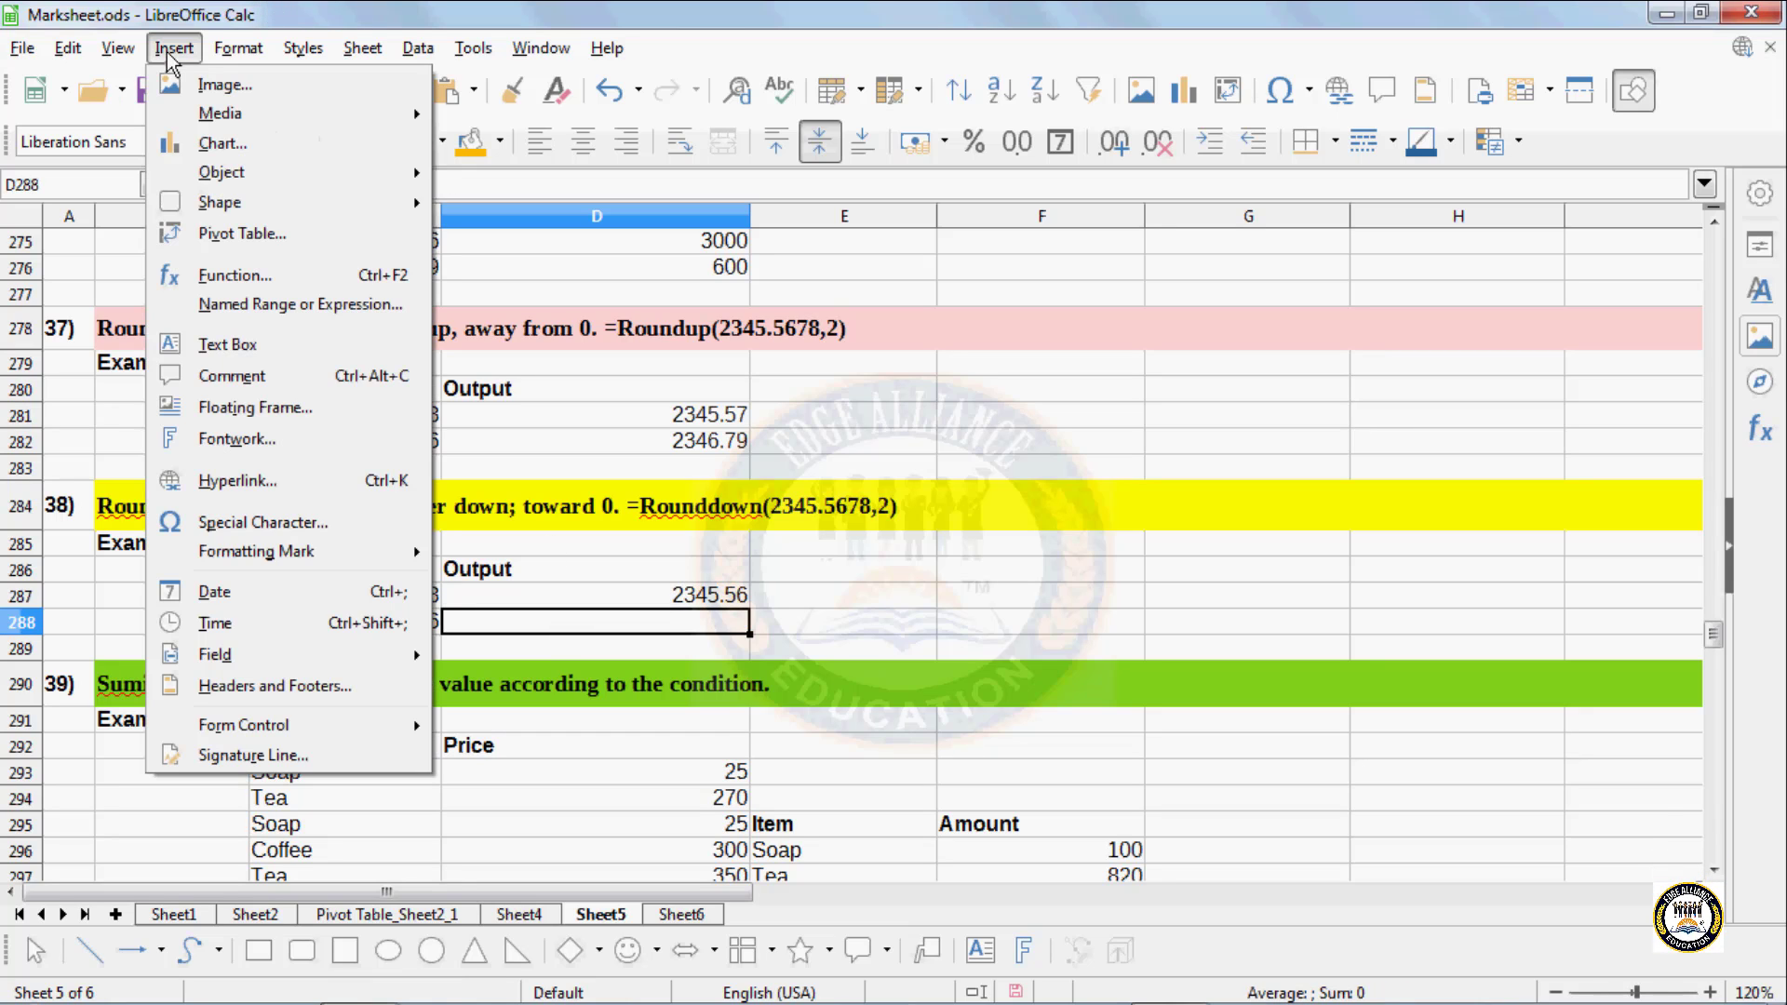
click(223, 277)
text(rou)
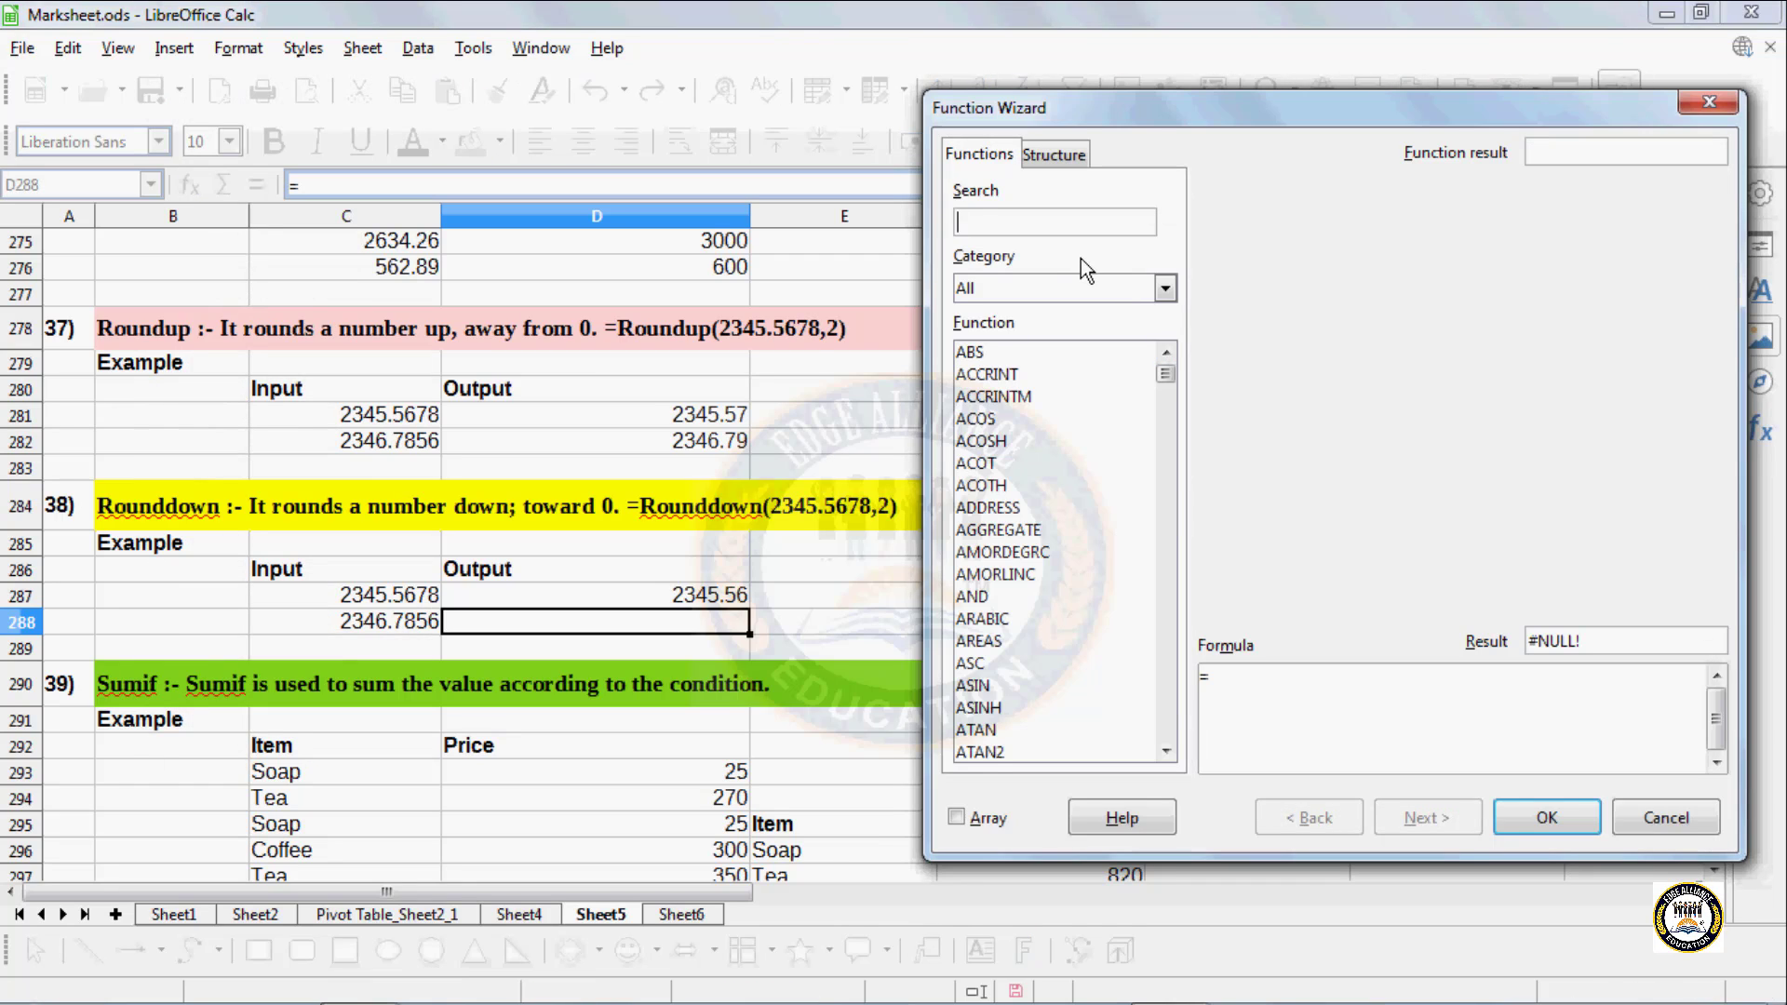
click(1024, 397)
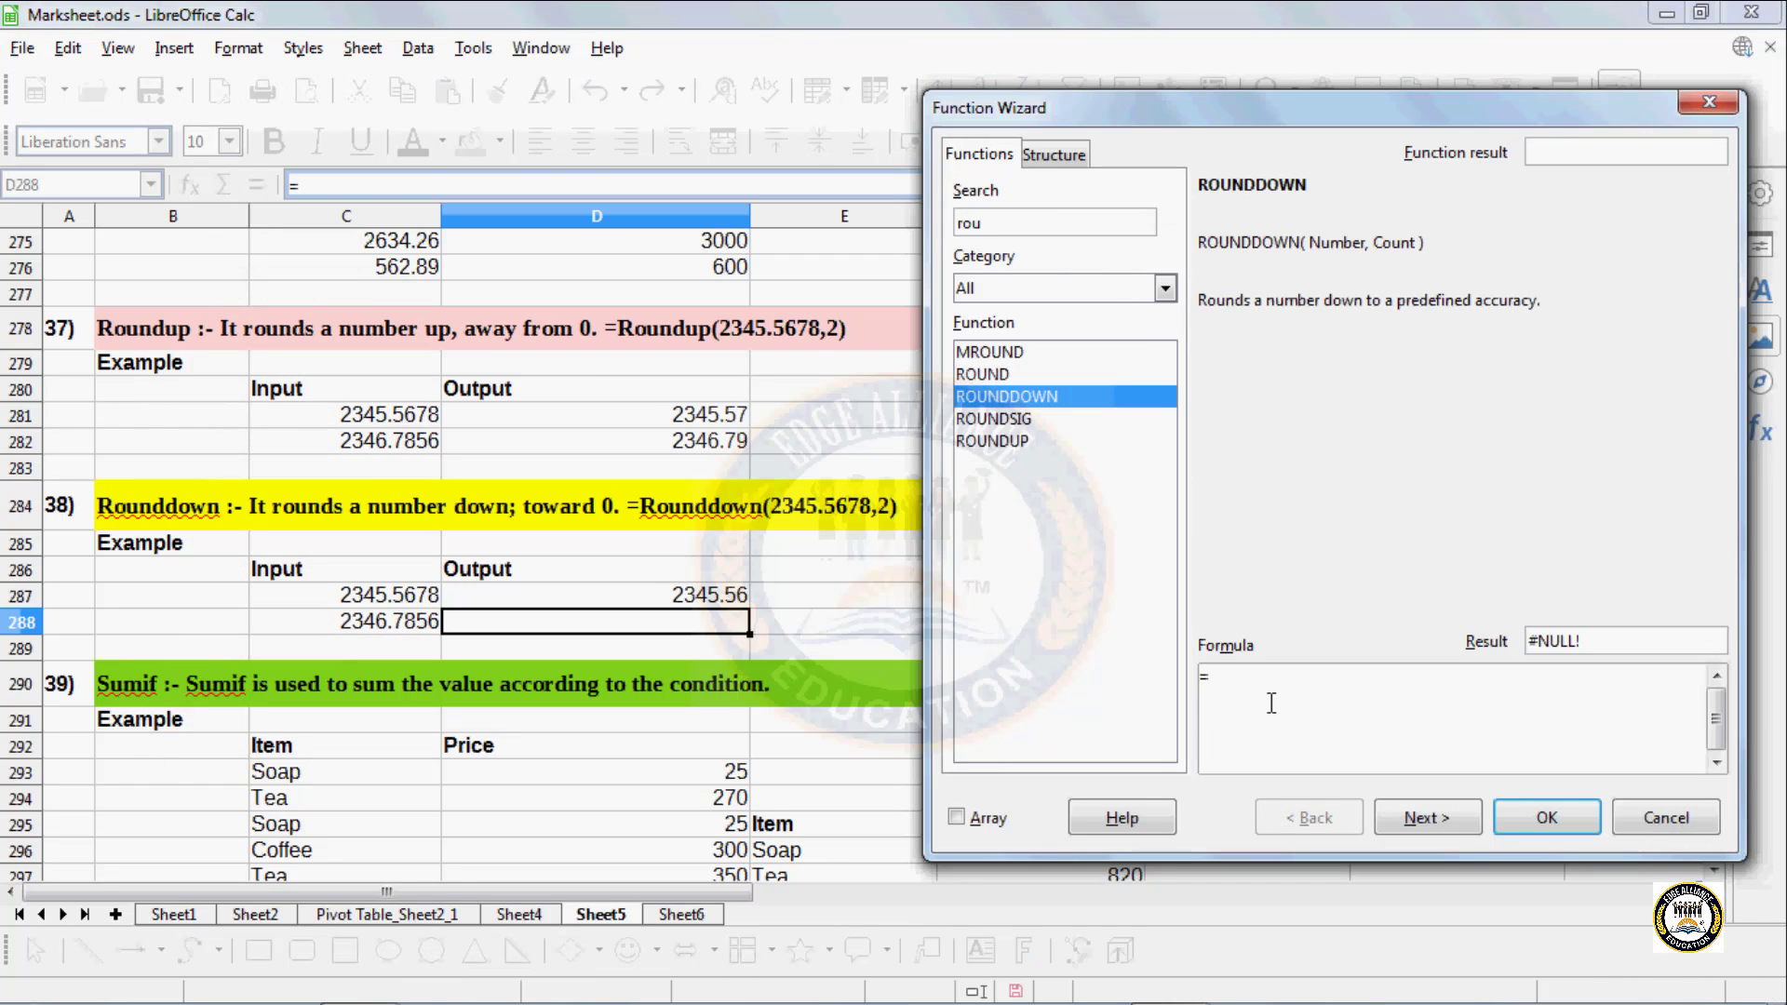
click(1424, 817)
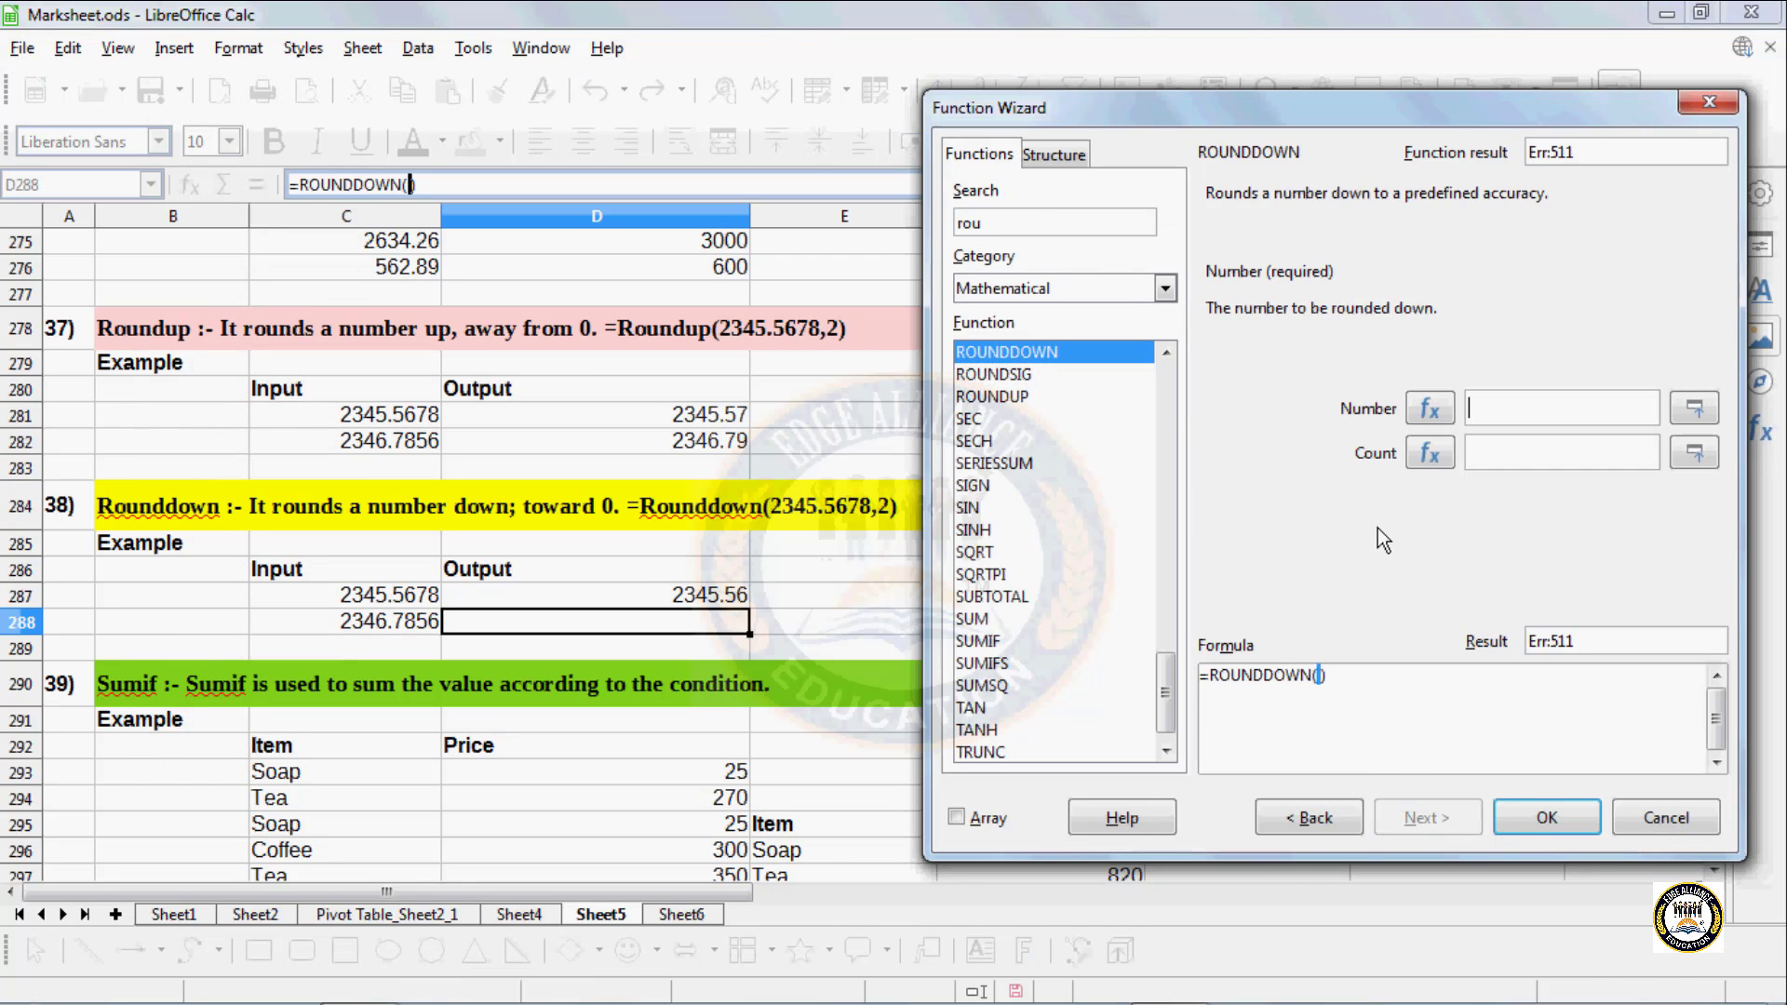
Set the ROUNDDOWN number to D287 and its count to 3, and insert the formula
click(730, 597)
click(1490, 454)
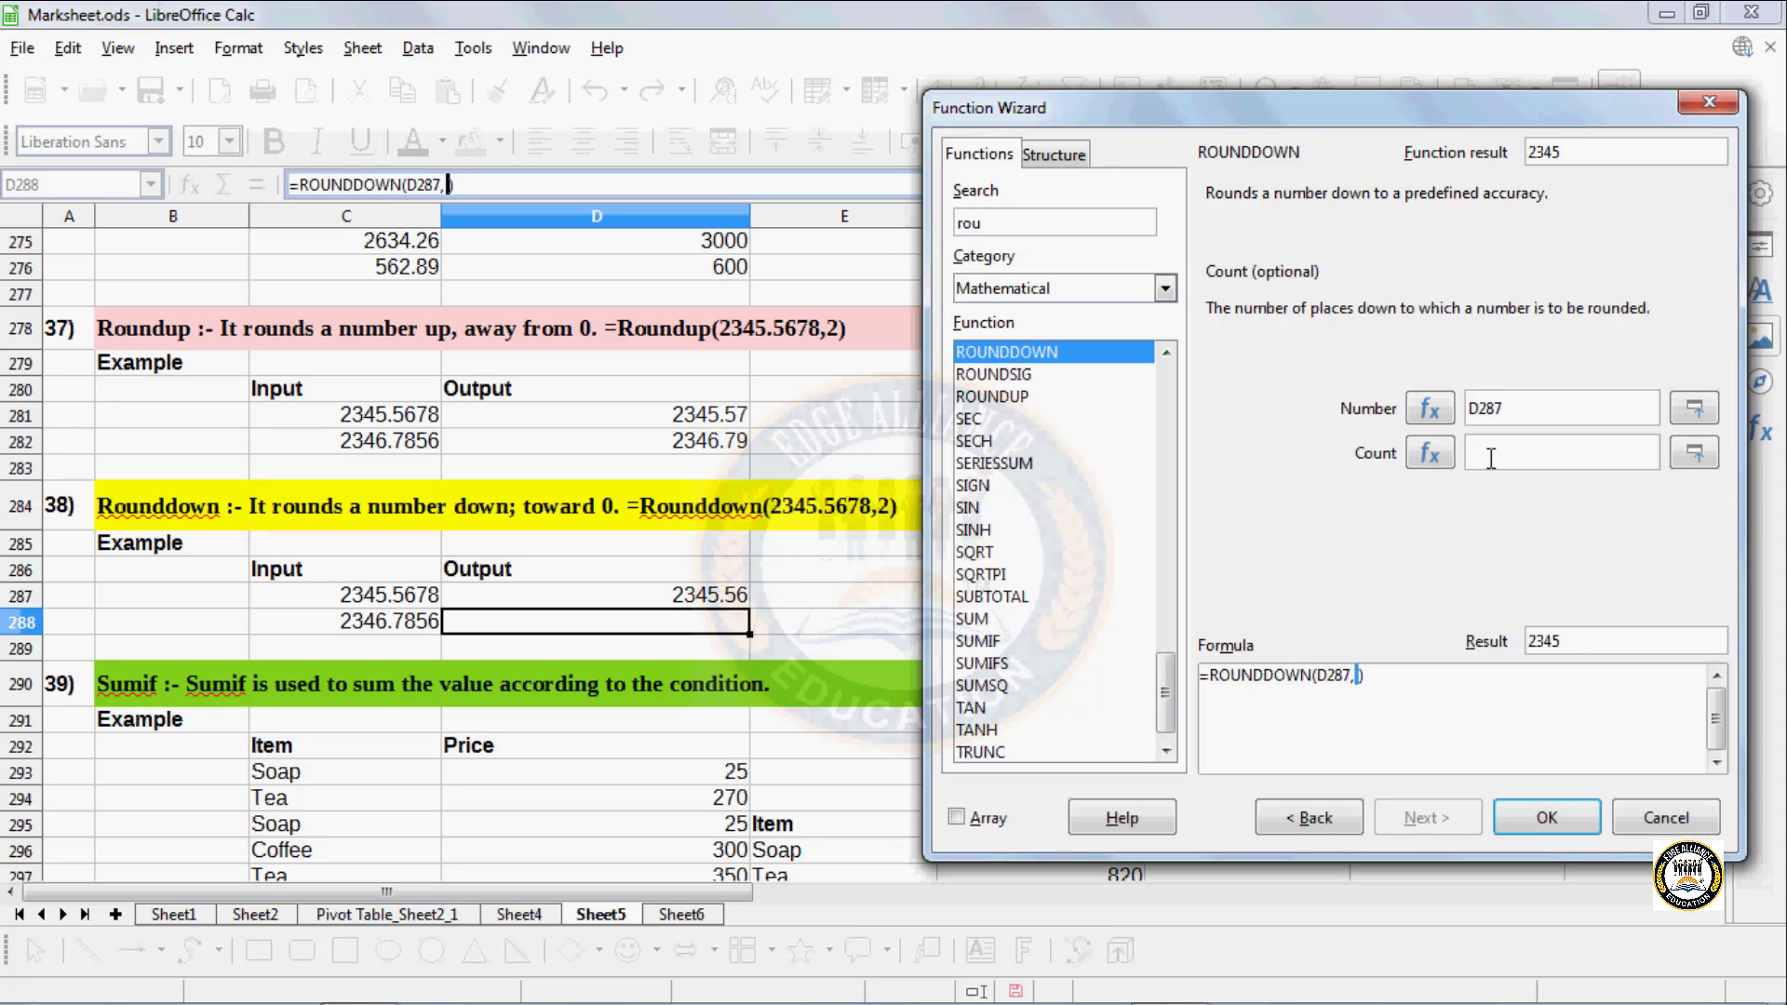
text(3)
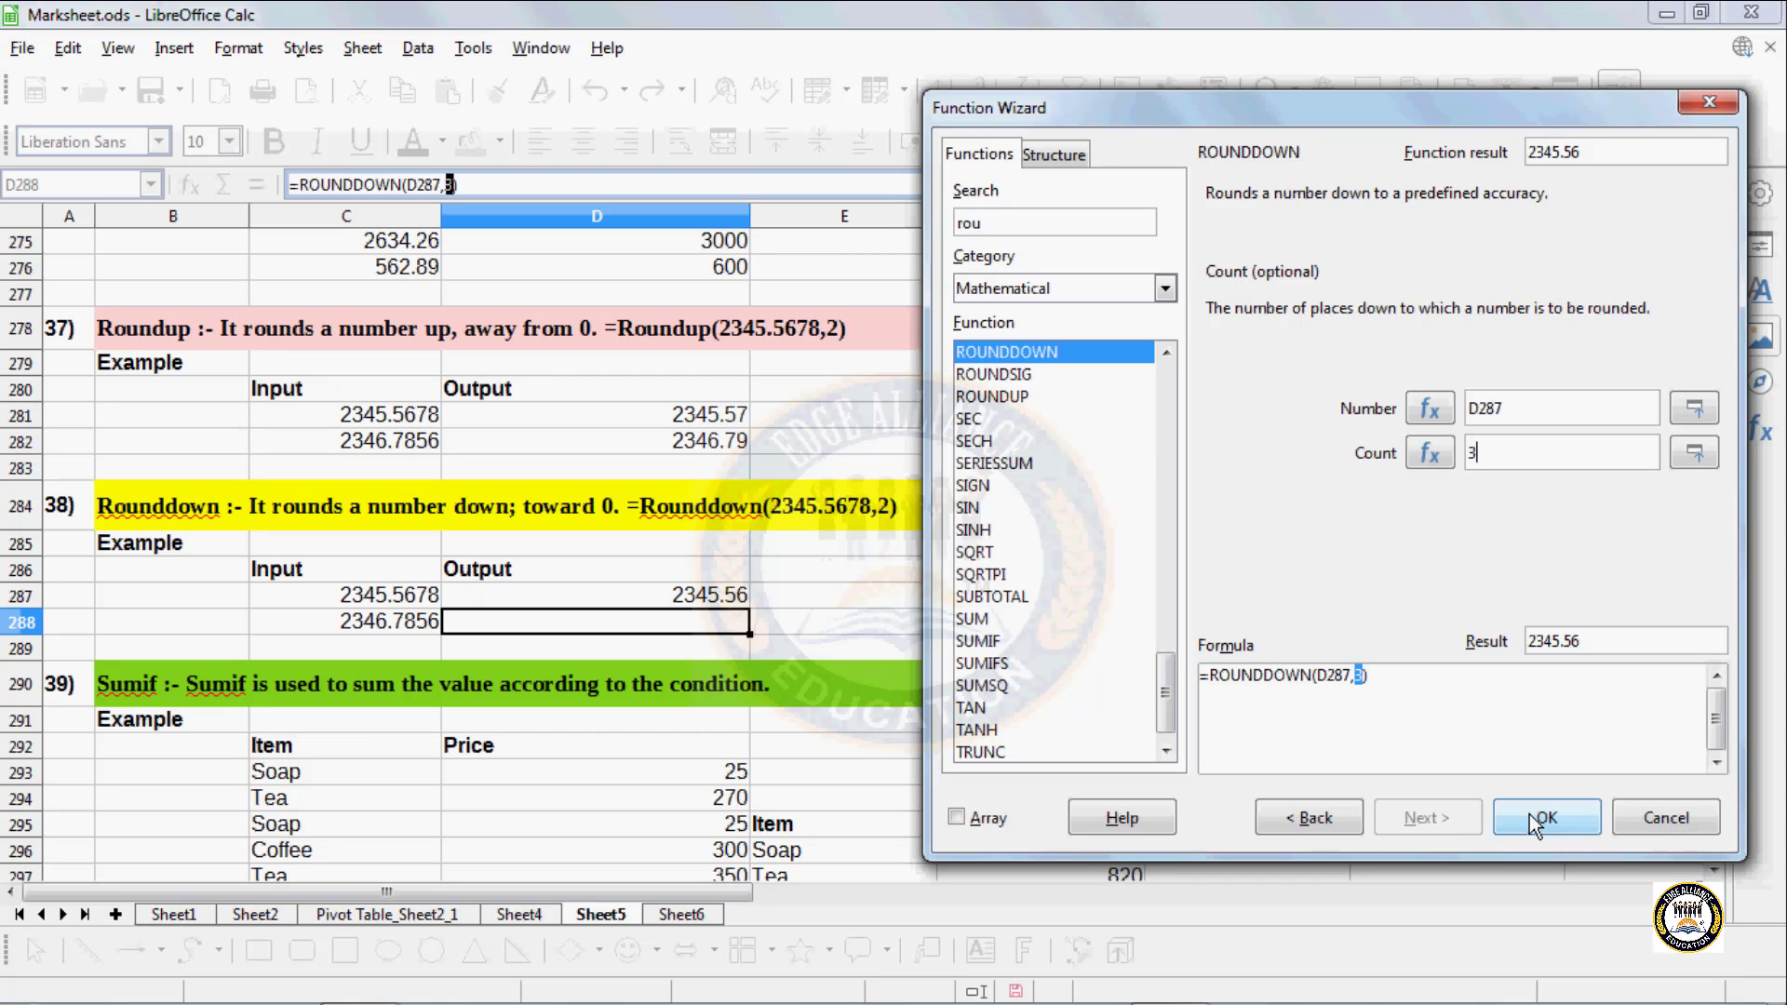
key(BackSpace)
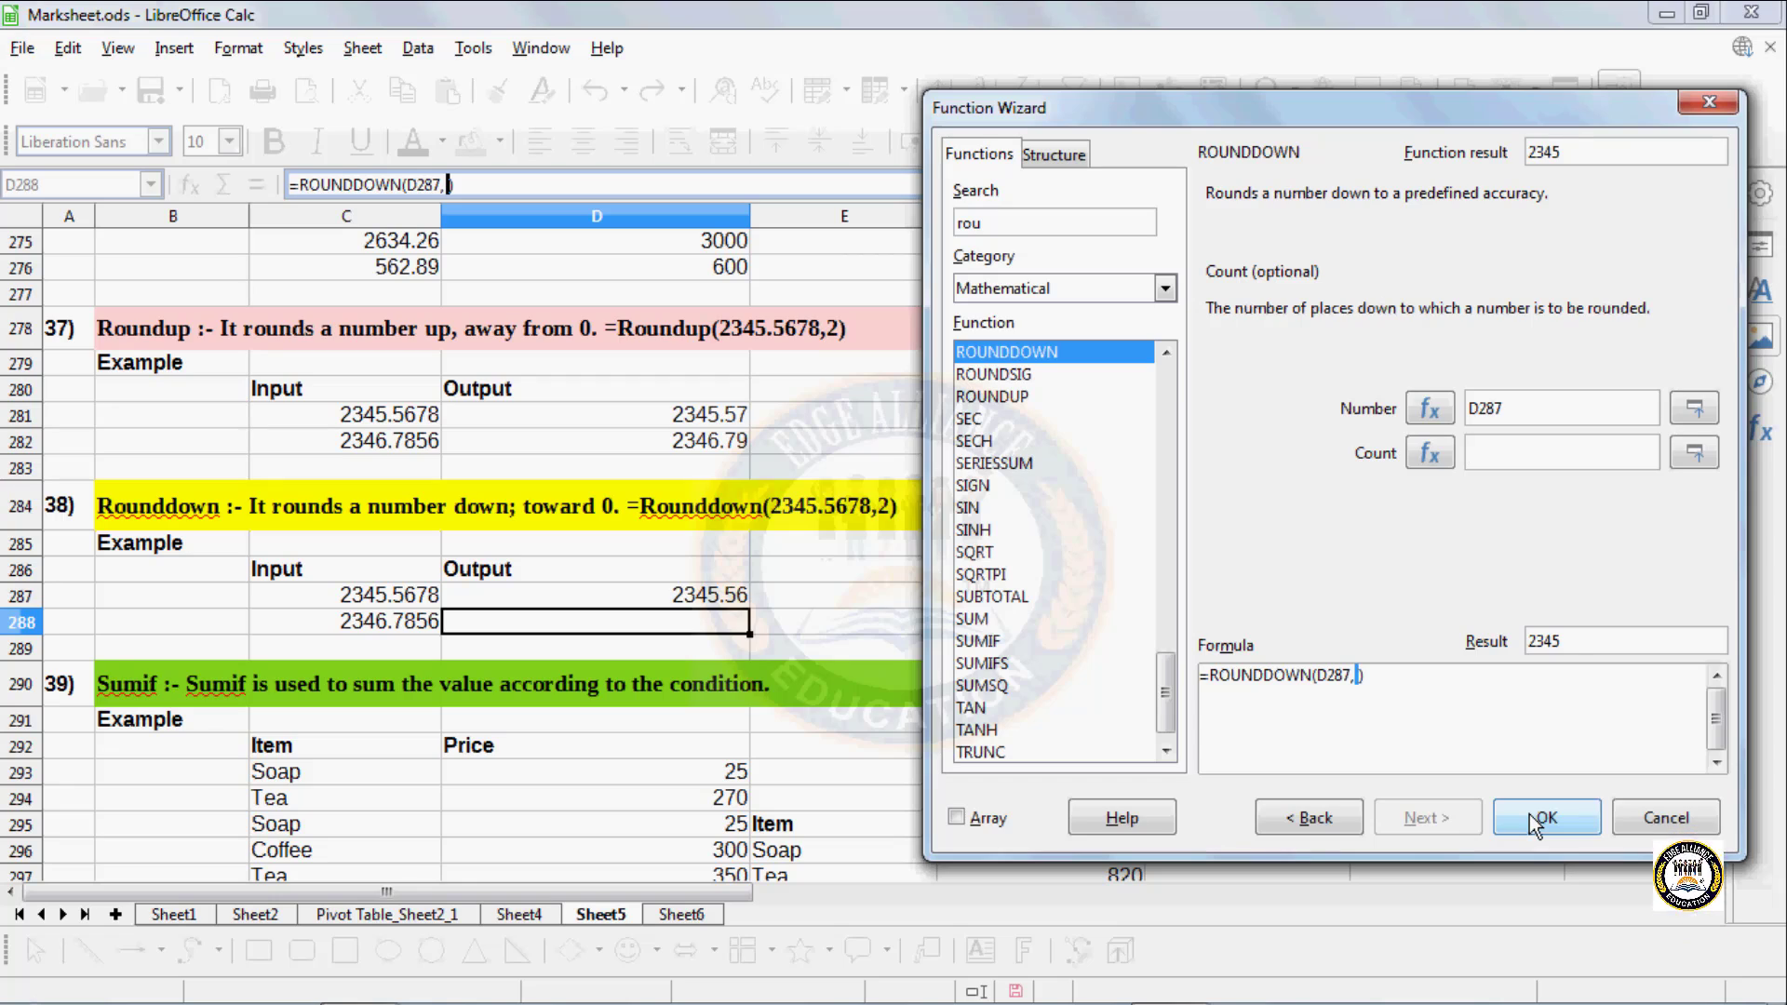
text(2)
key(BackSpace)
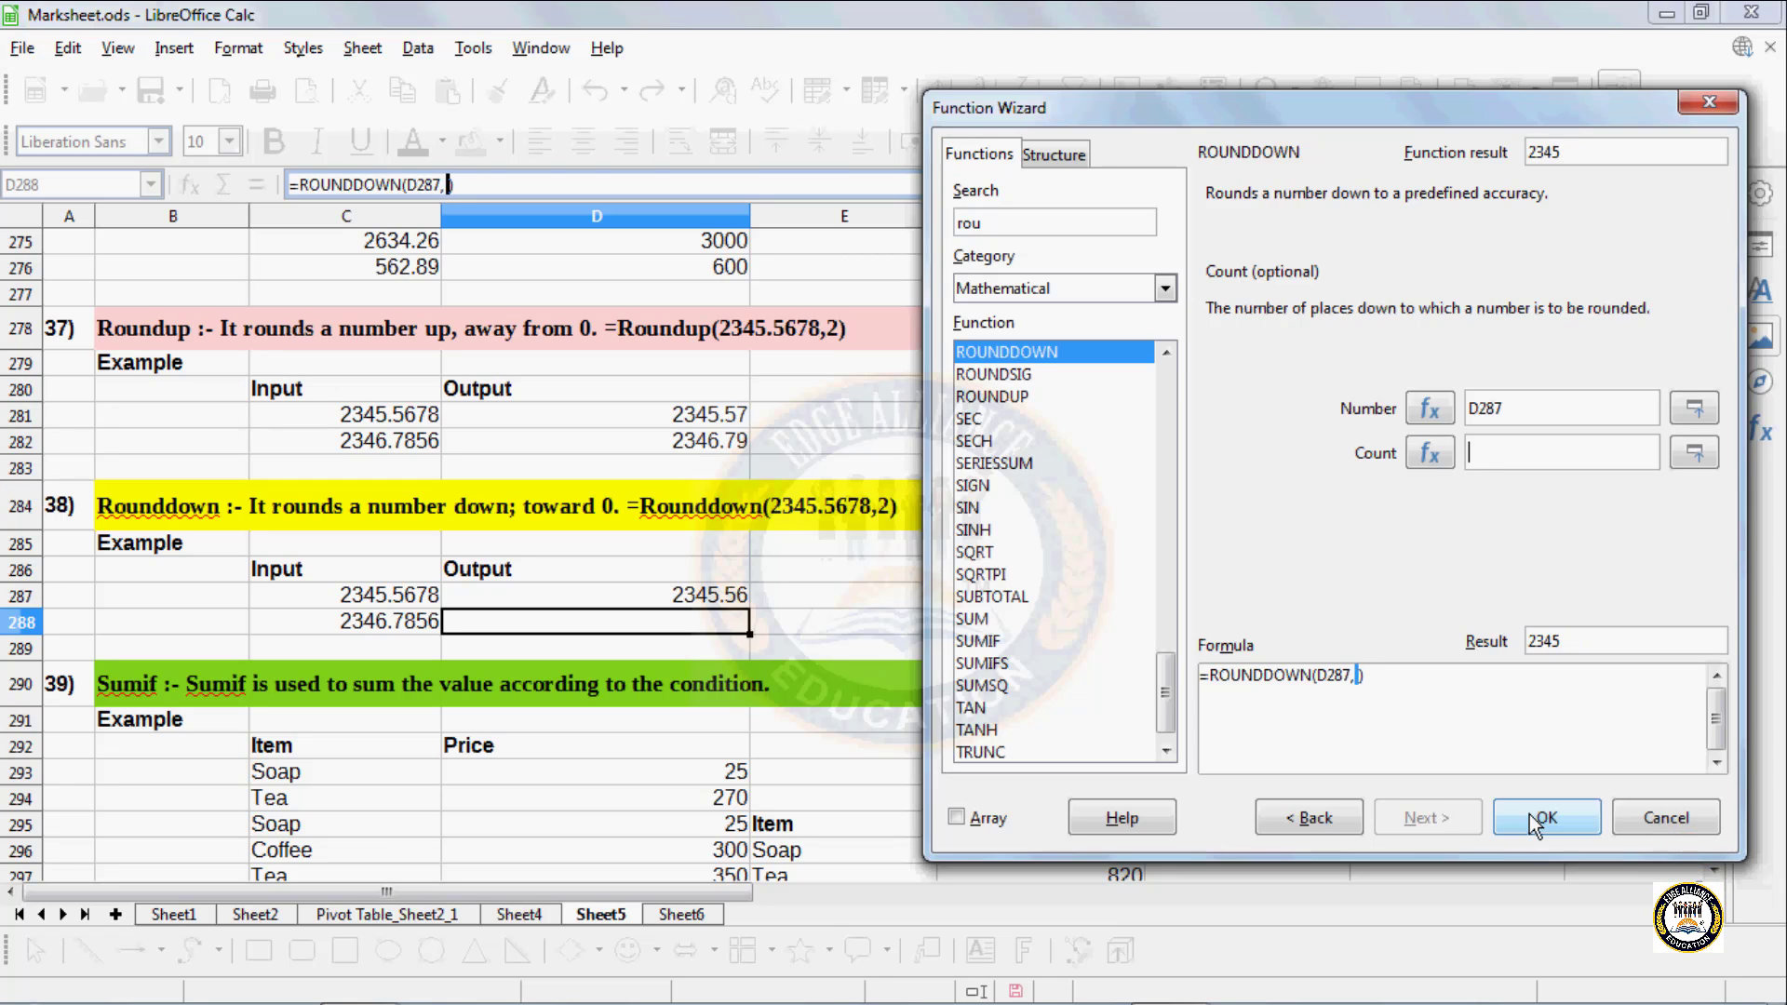
text(4)
click(1571, 818)
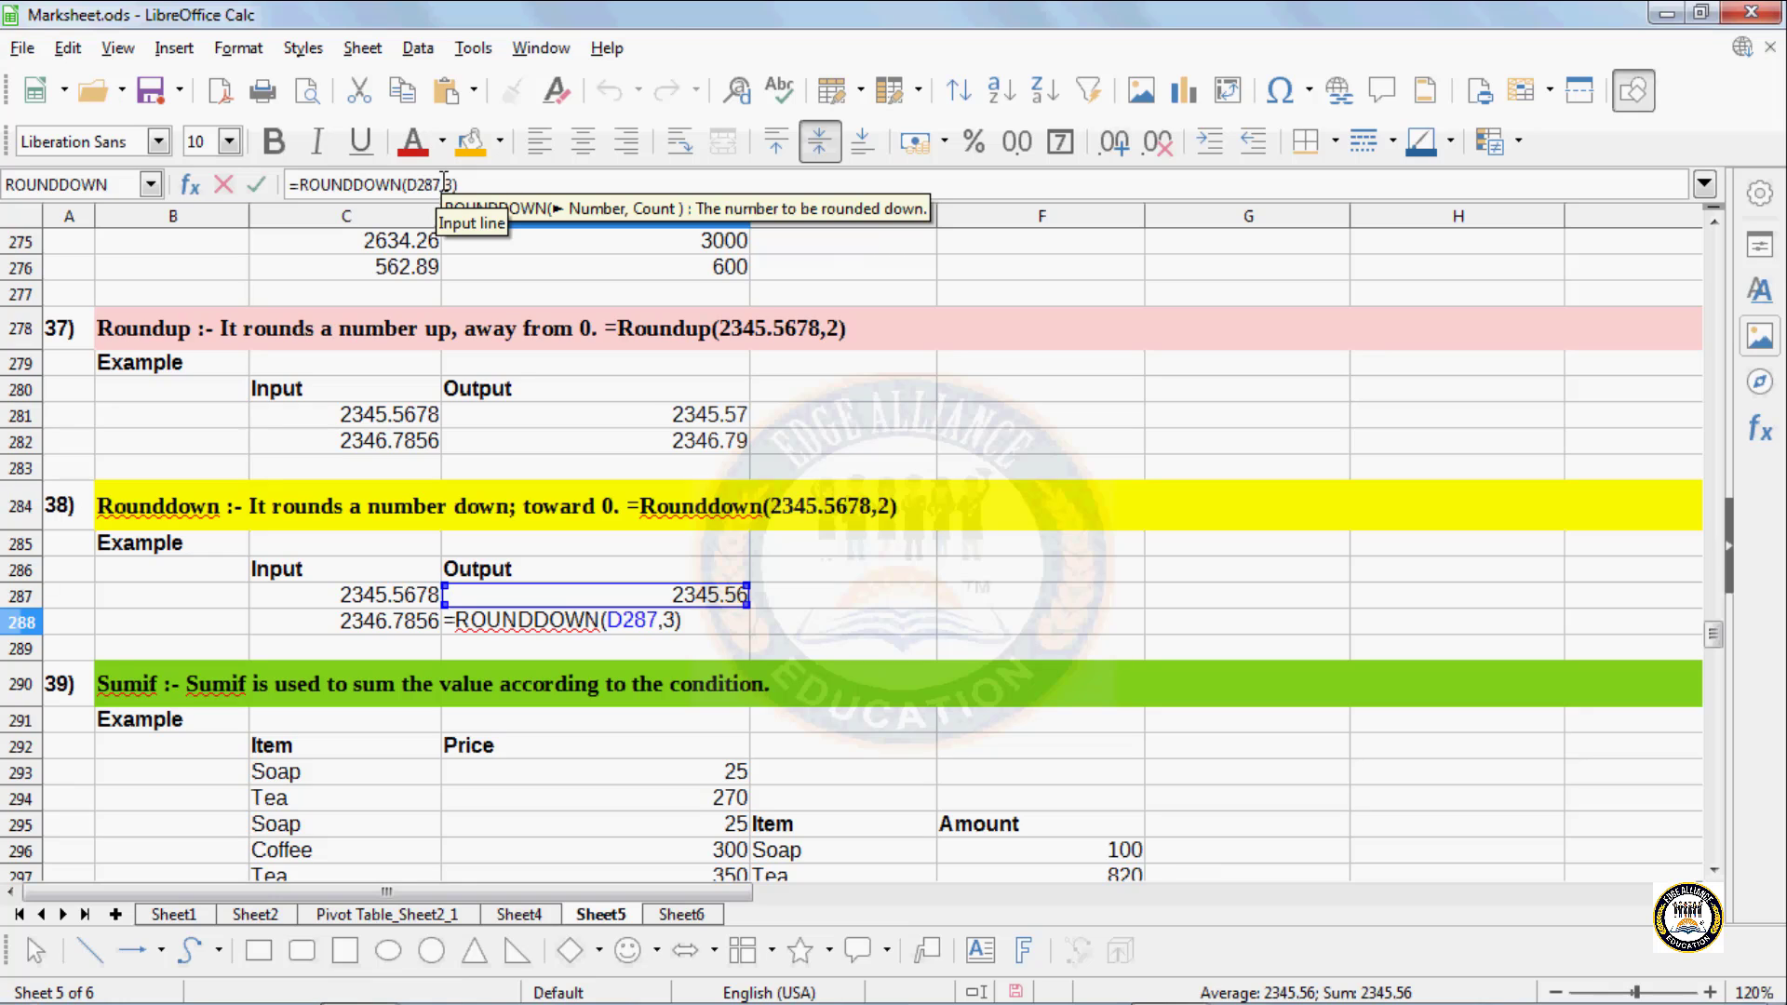
Replace the number reference in the D288 formula with C288
key(BackSpace)
key(BackSpace)
key(BackSpace)
key(BackSpace)
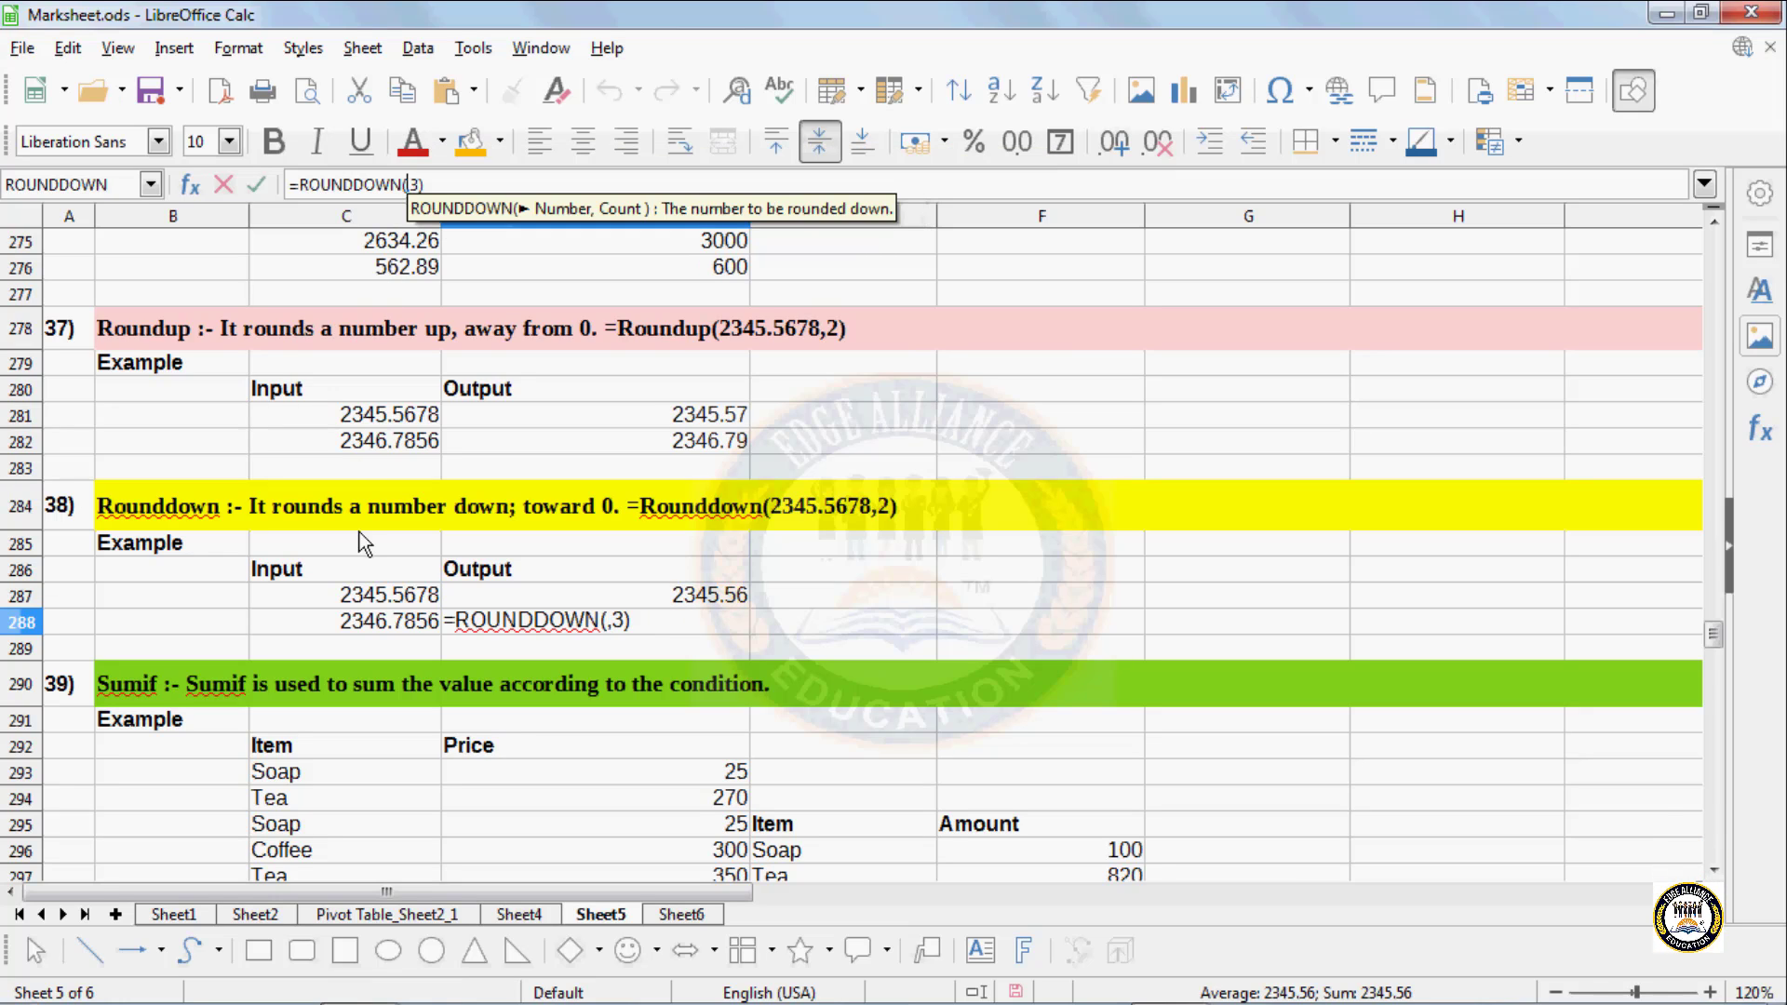
click(350, 627)
key(Return)
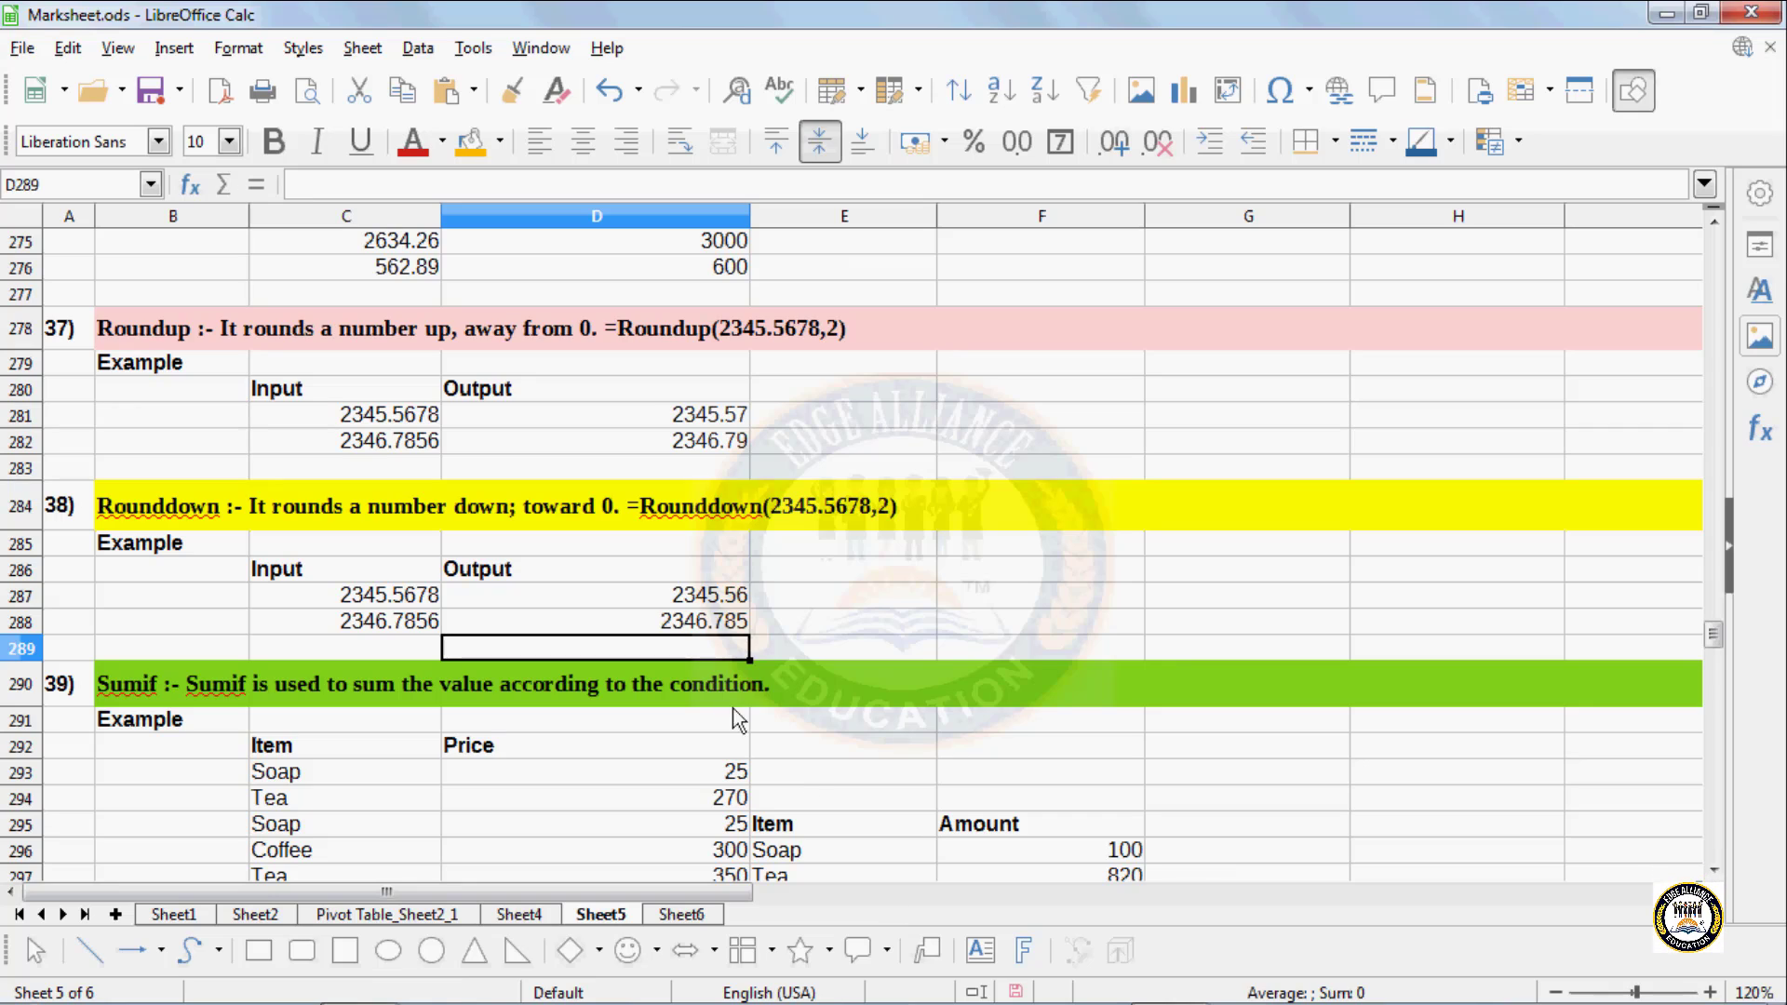
Set the count in the D288 ROUNDDOWN formula to 2 and review the finished formula
click(722, 627)
click(448, 182)
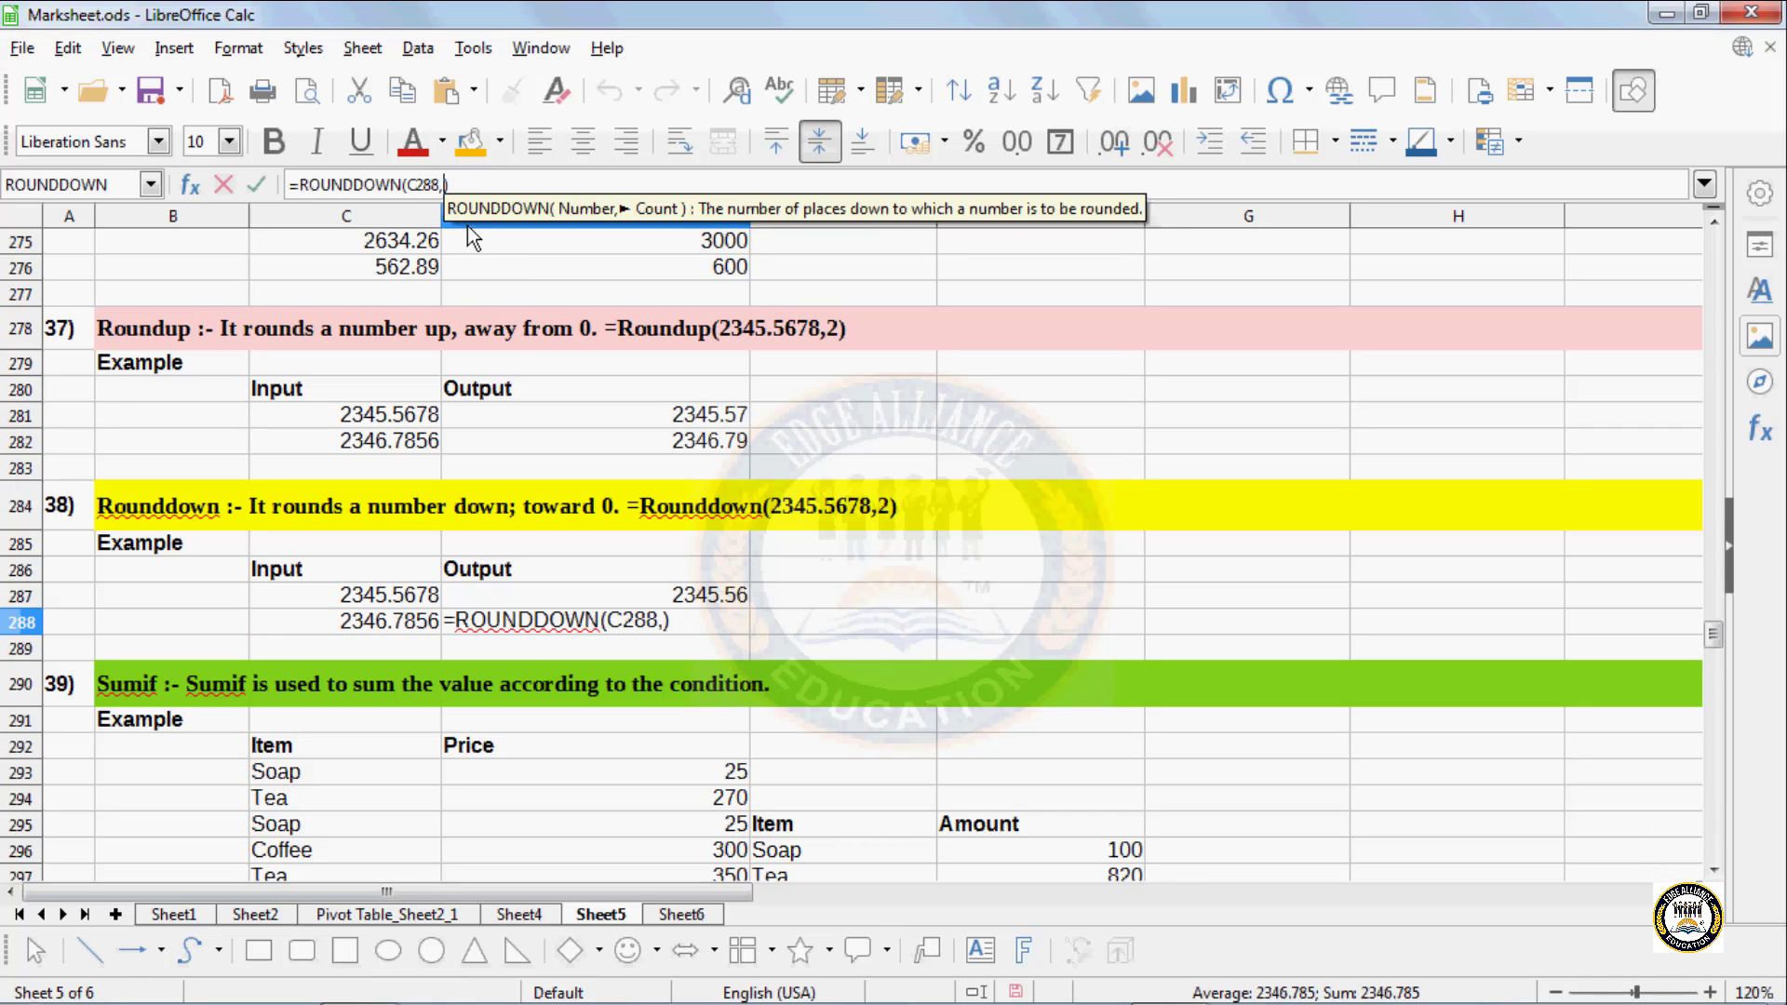
key(Return)
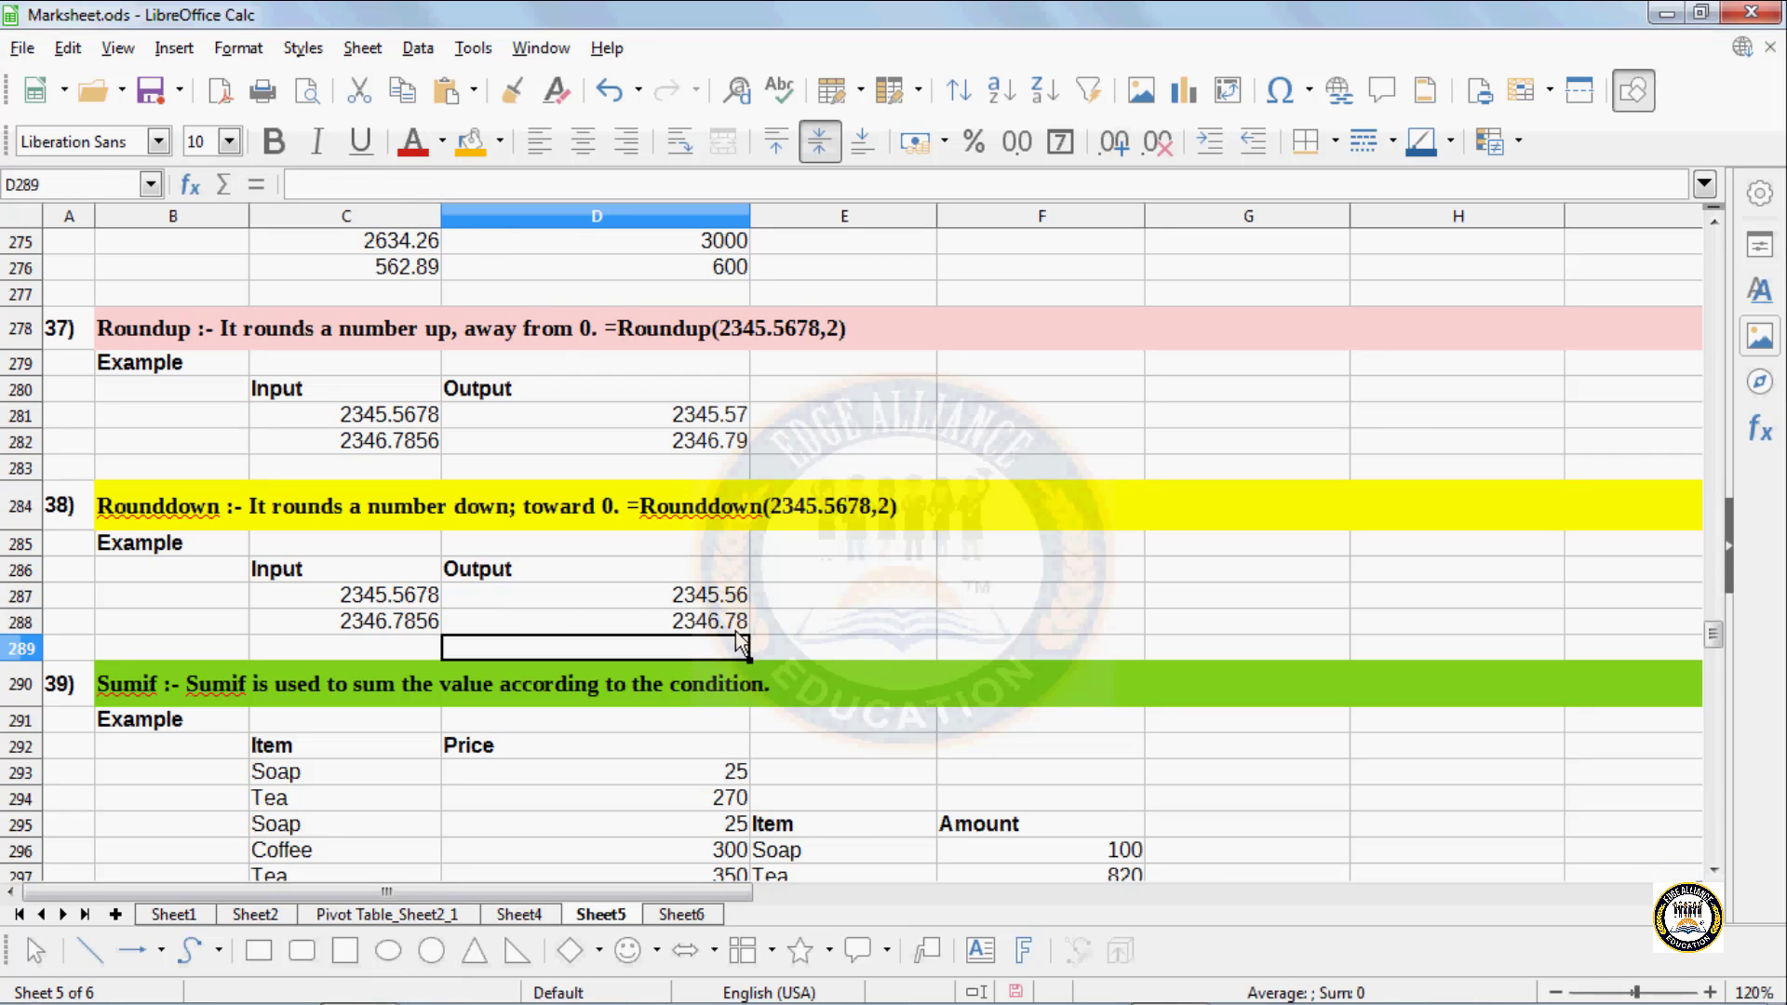
click(736, 631)
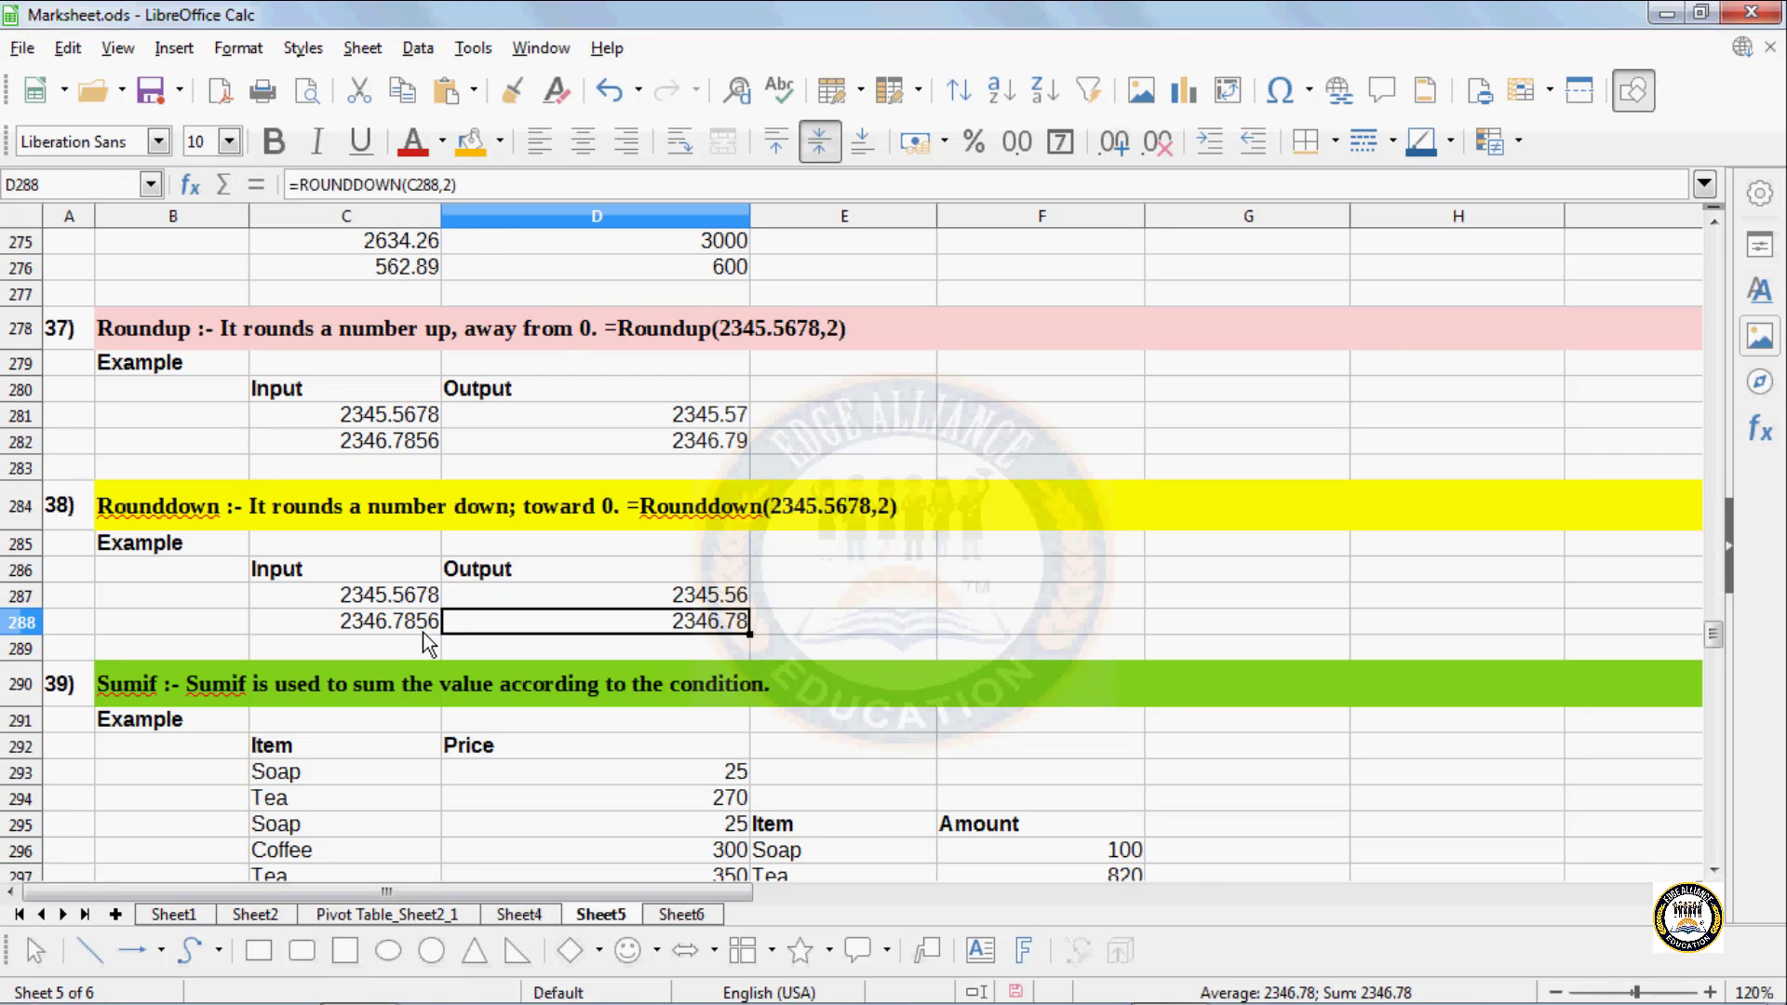
Examine the Sumif example, checking the formulas in F296 and F297 and the criteria items in E296:E298
scroll(435, 631, down, 3)
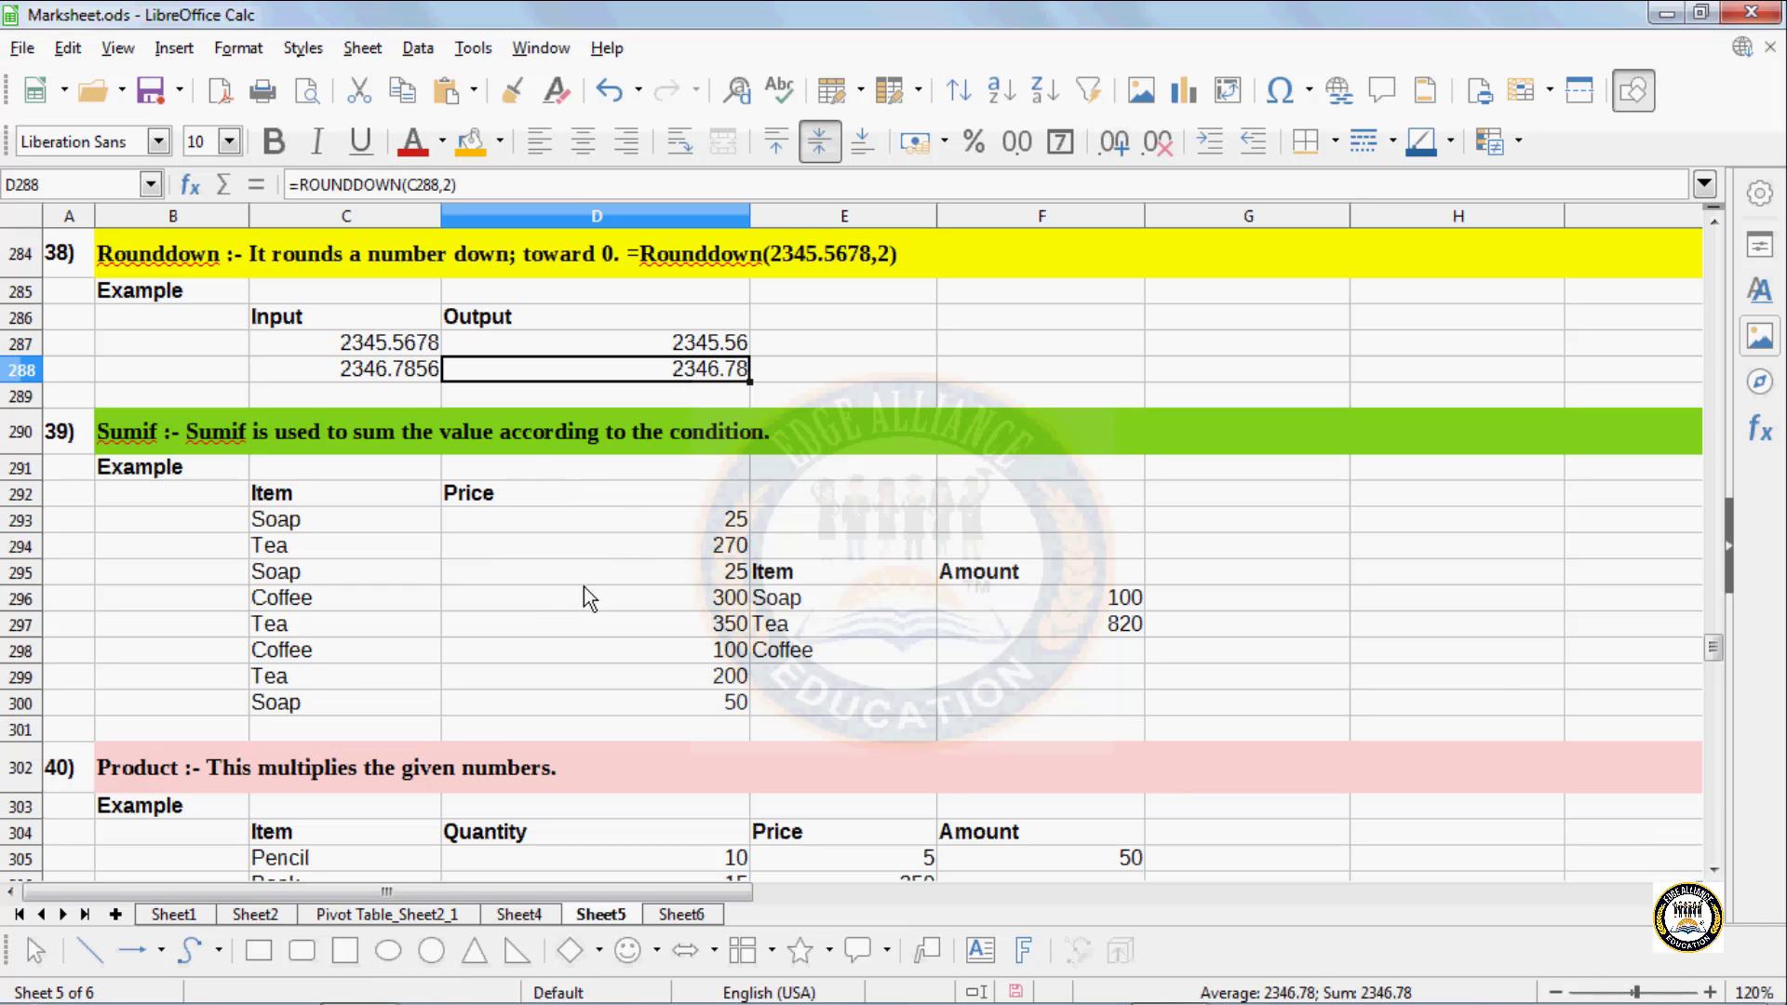
click(1076, 618)
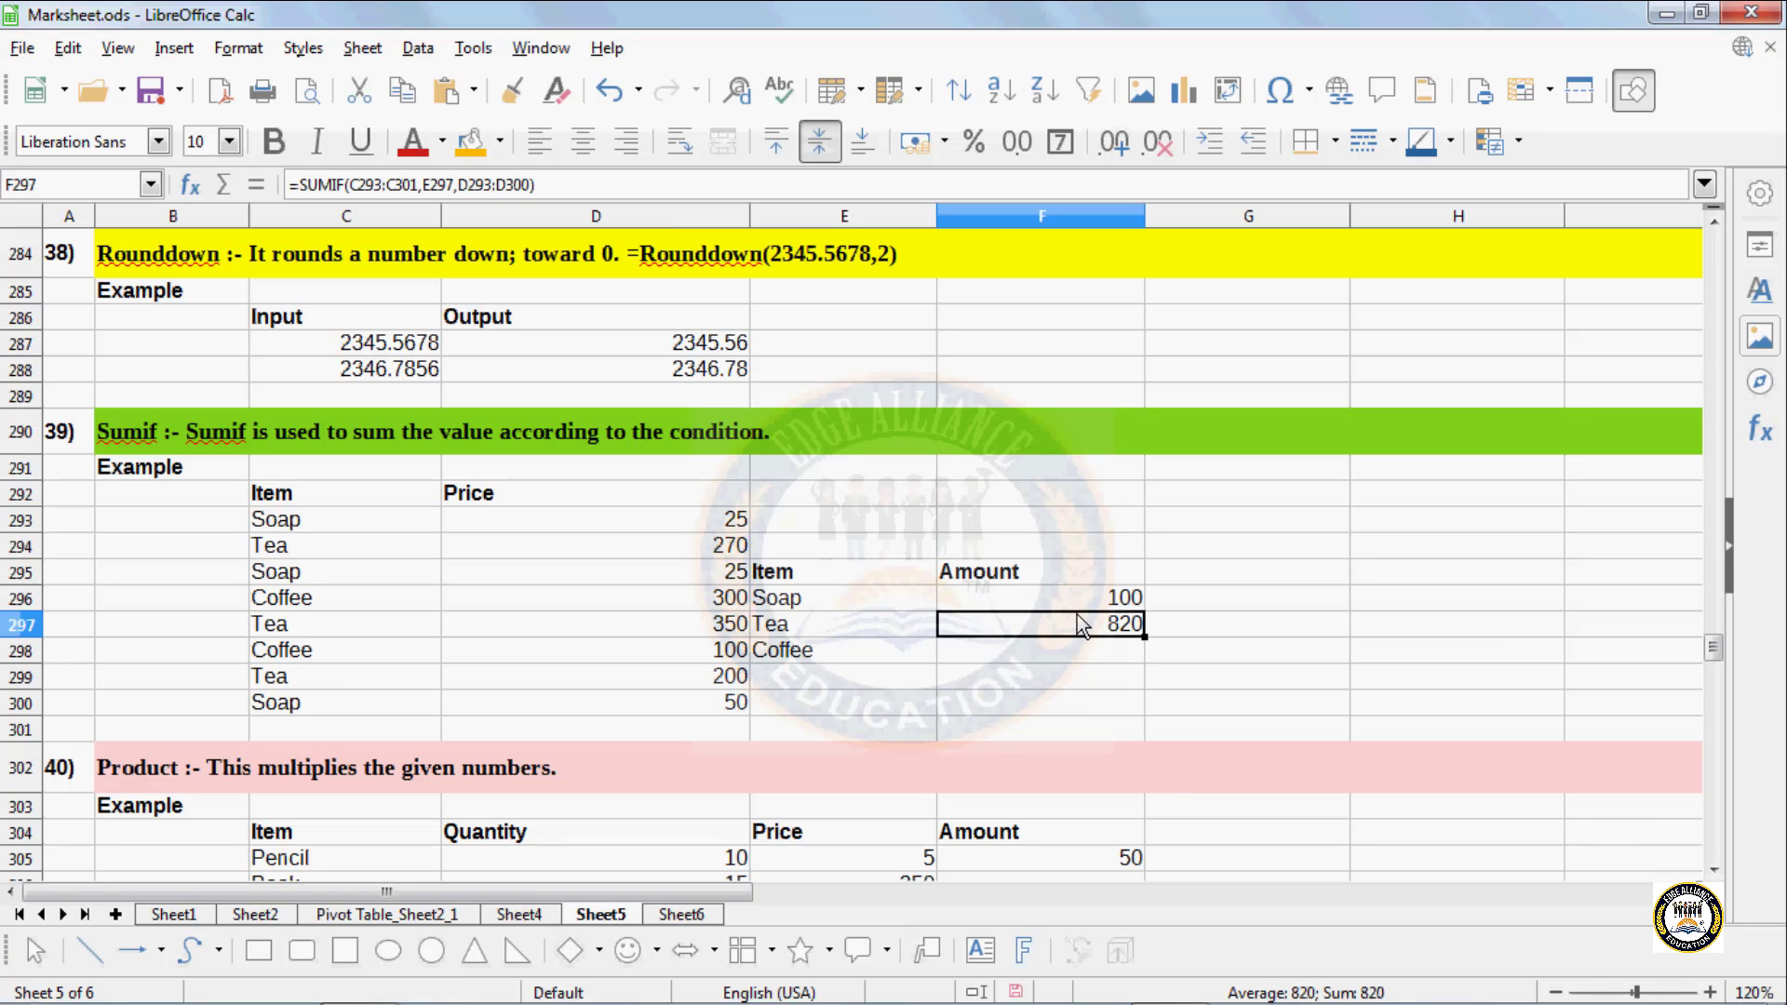
click(1083, 605)
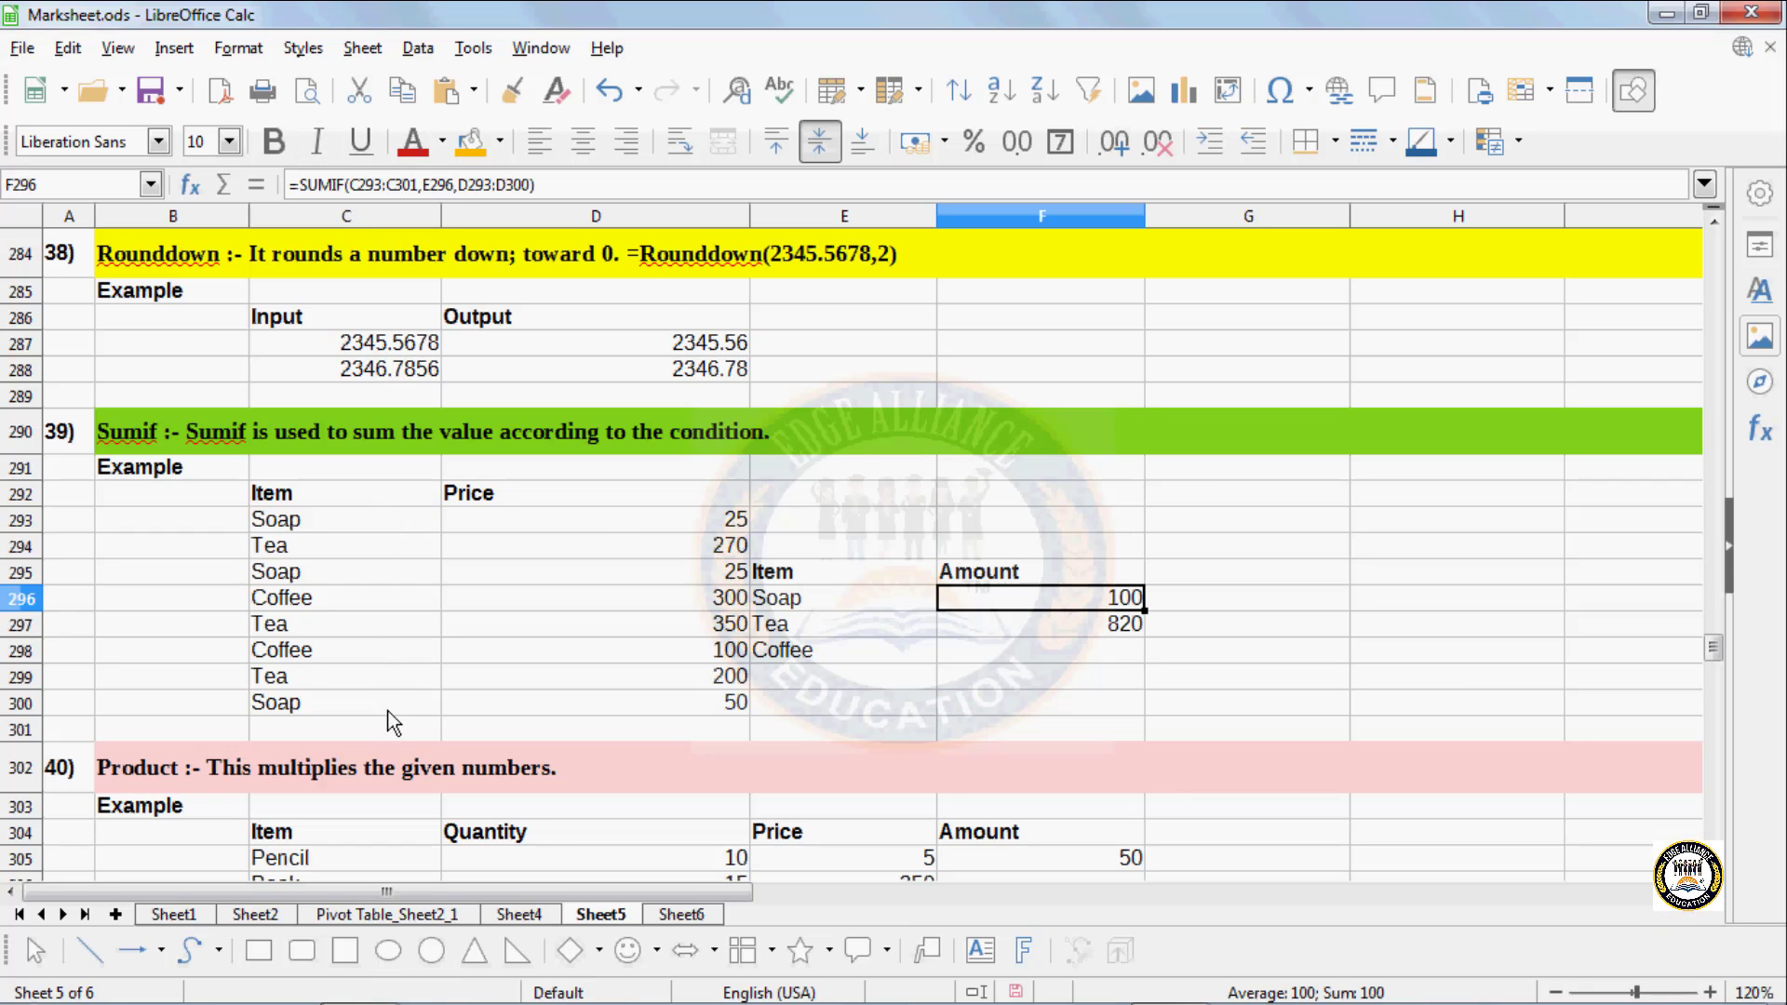
click(796, 600)
click(792, 637)
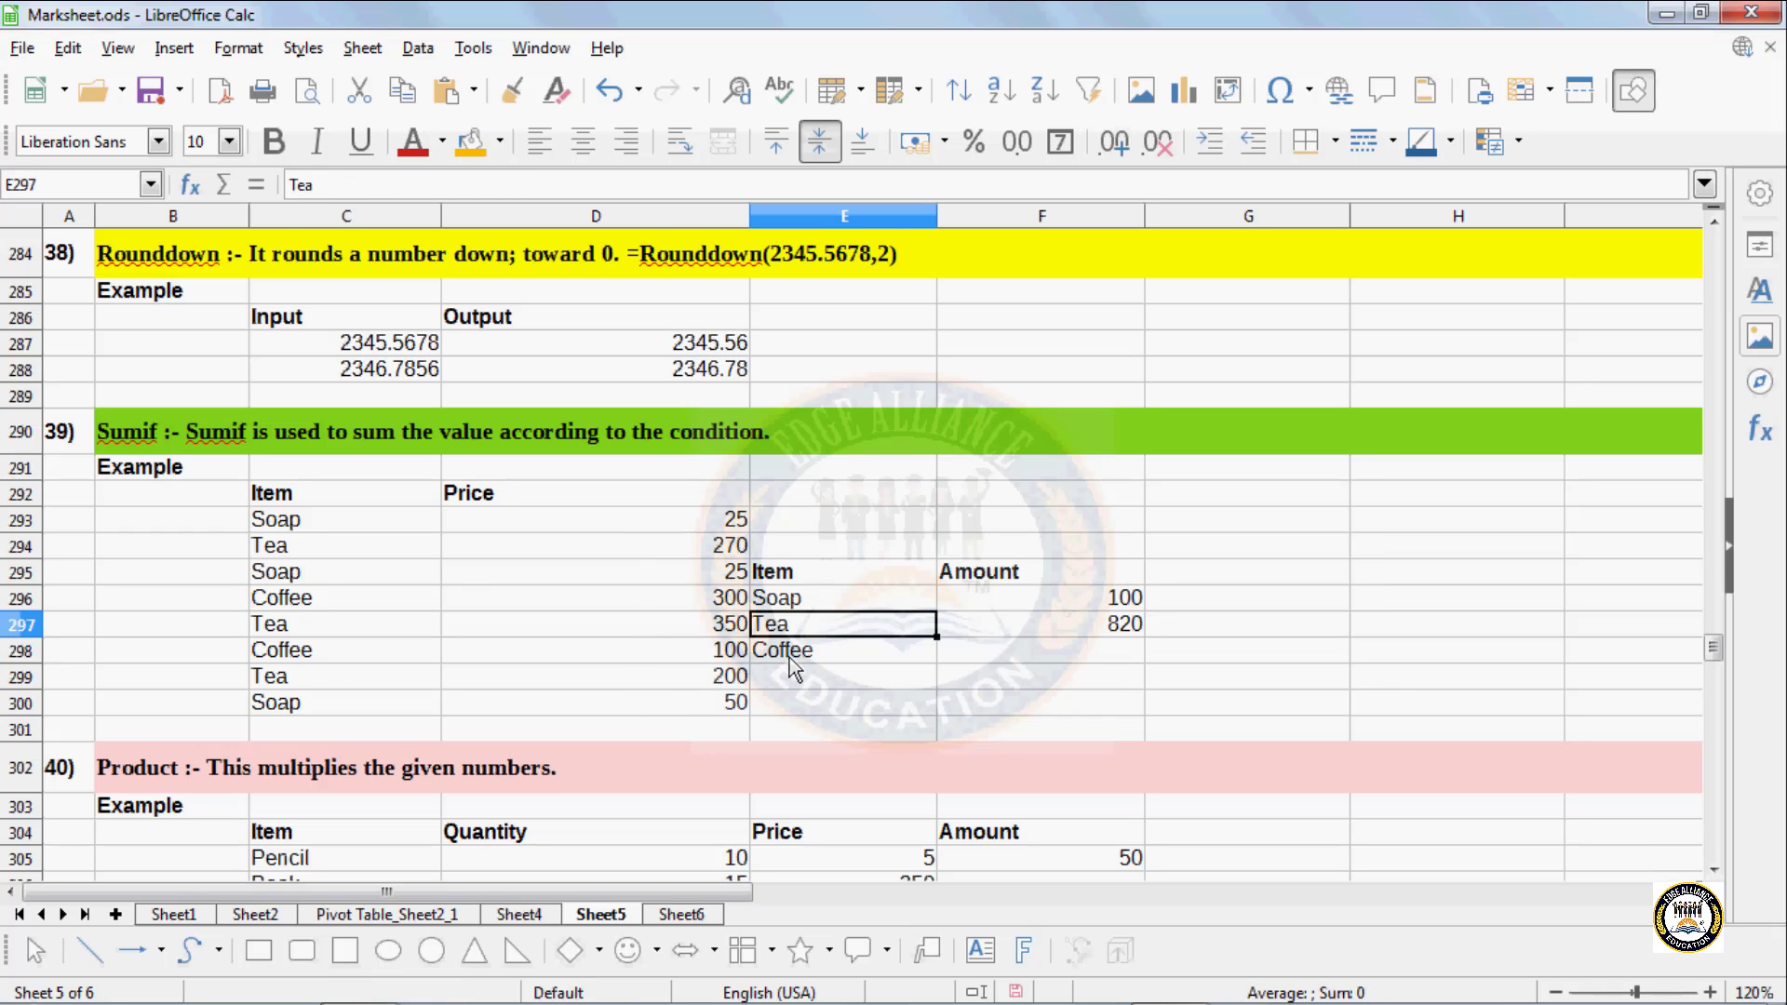
click(789, 656)
click(789, 605)
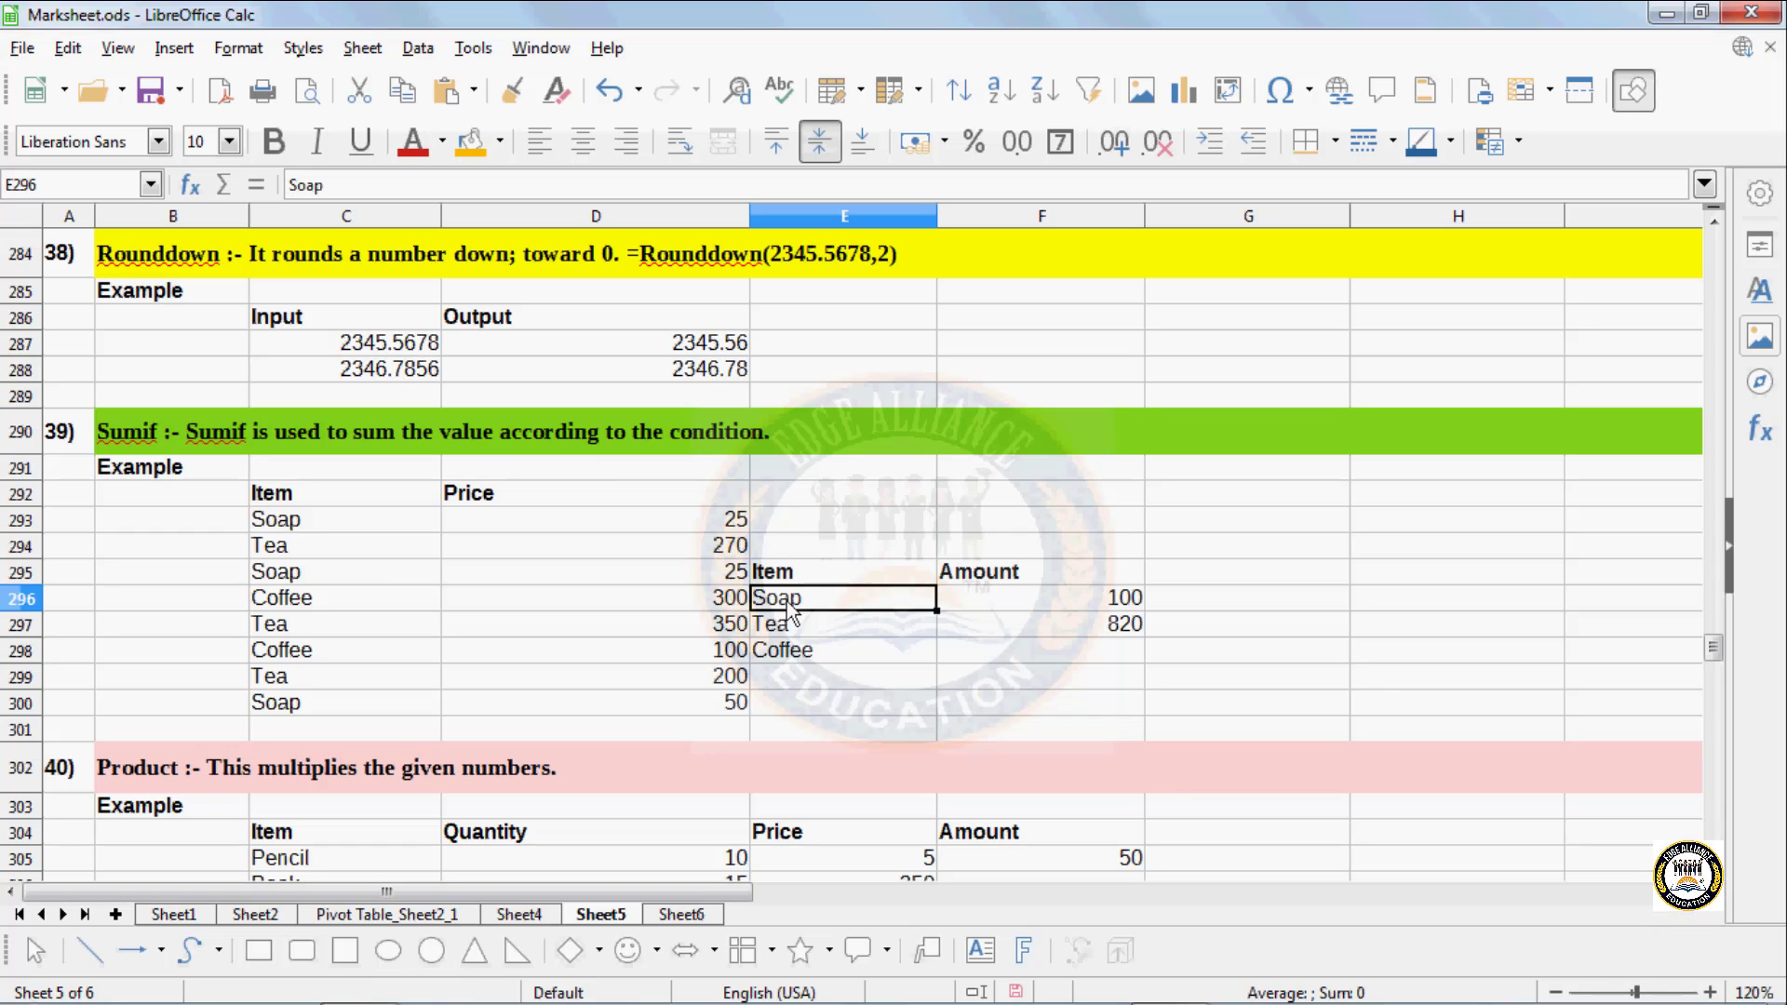
Inspect the range, criteria and sum range arguments of the SUMIF formula in F296
click(1108, 600)
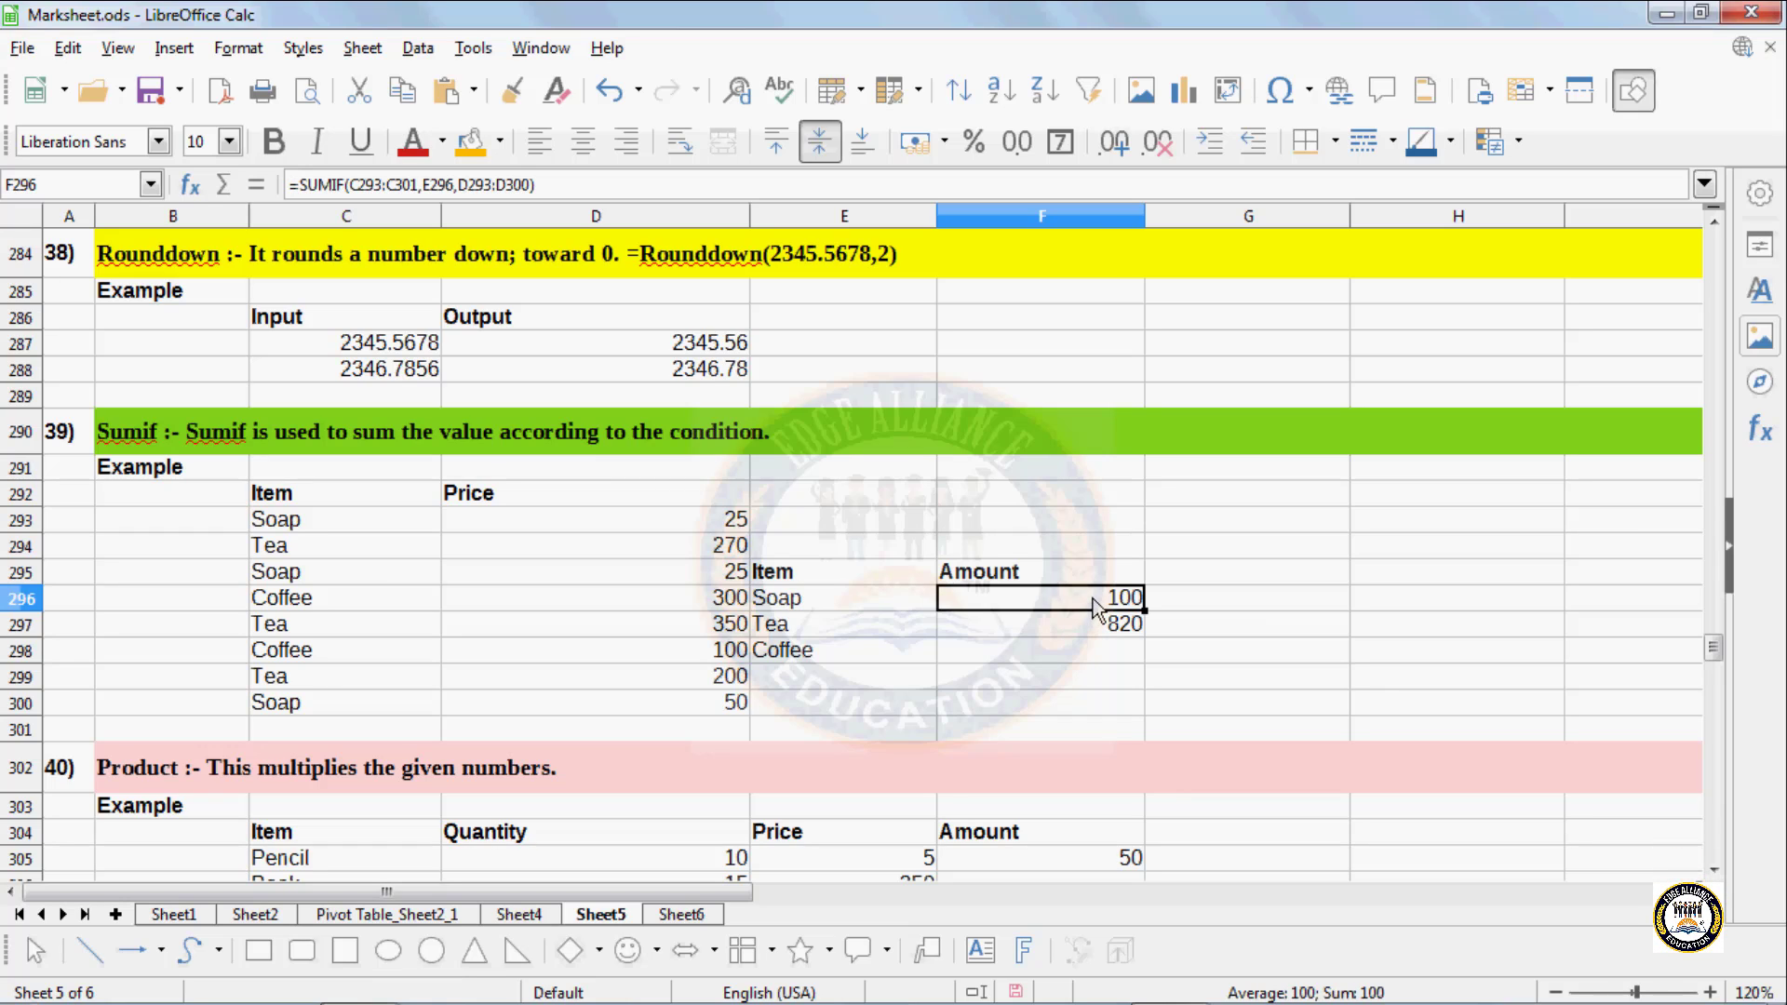
click(382, 185)
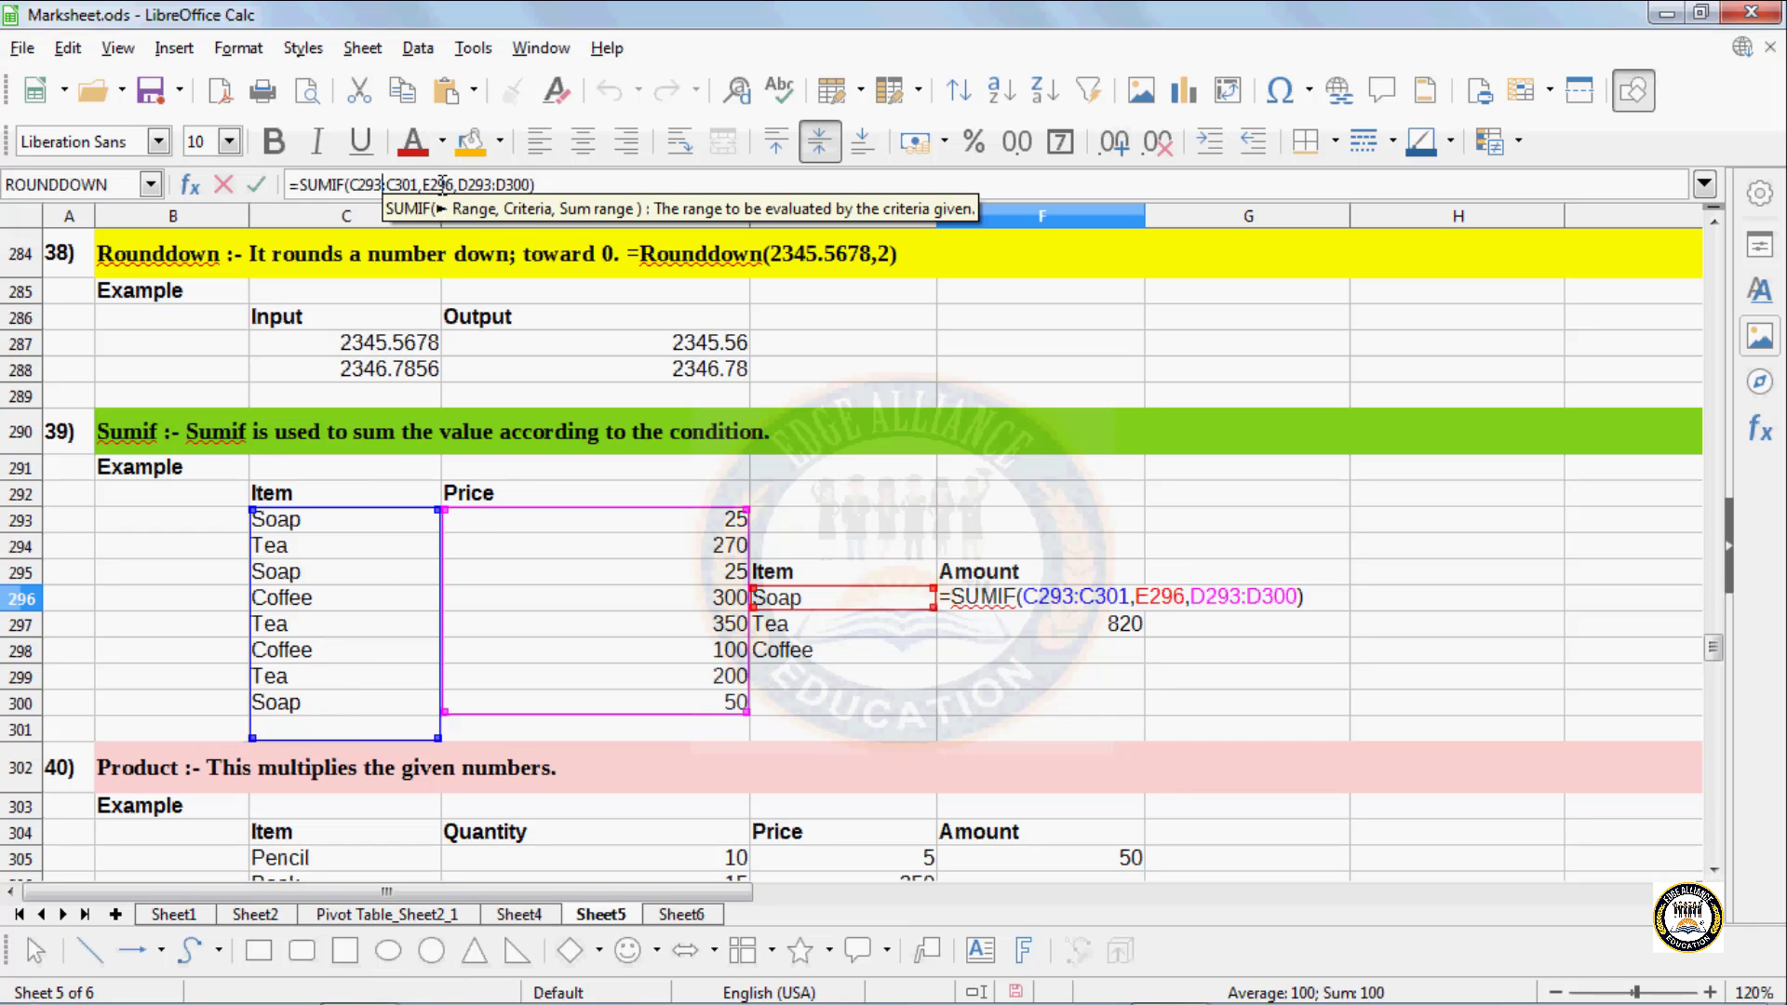
click(441, 185)
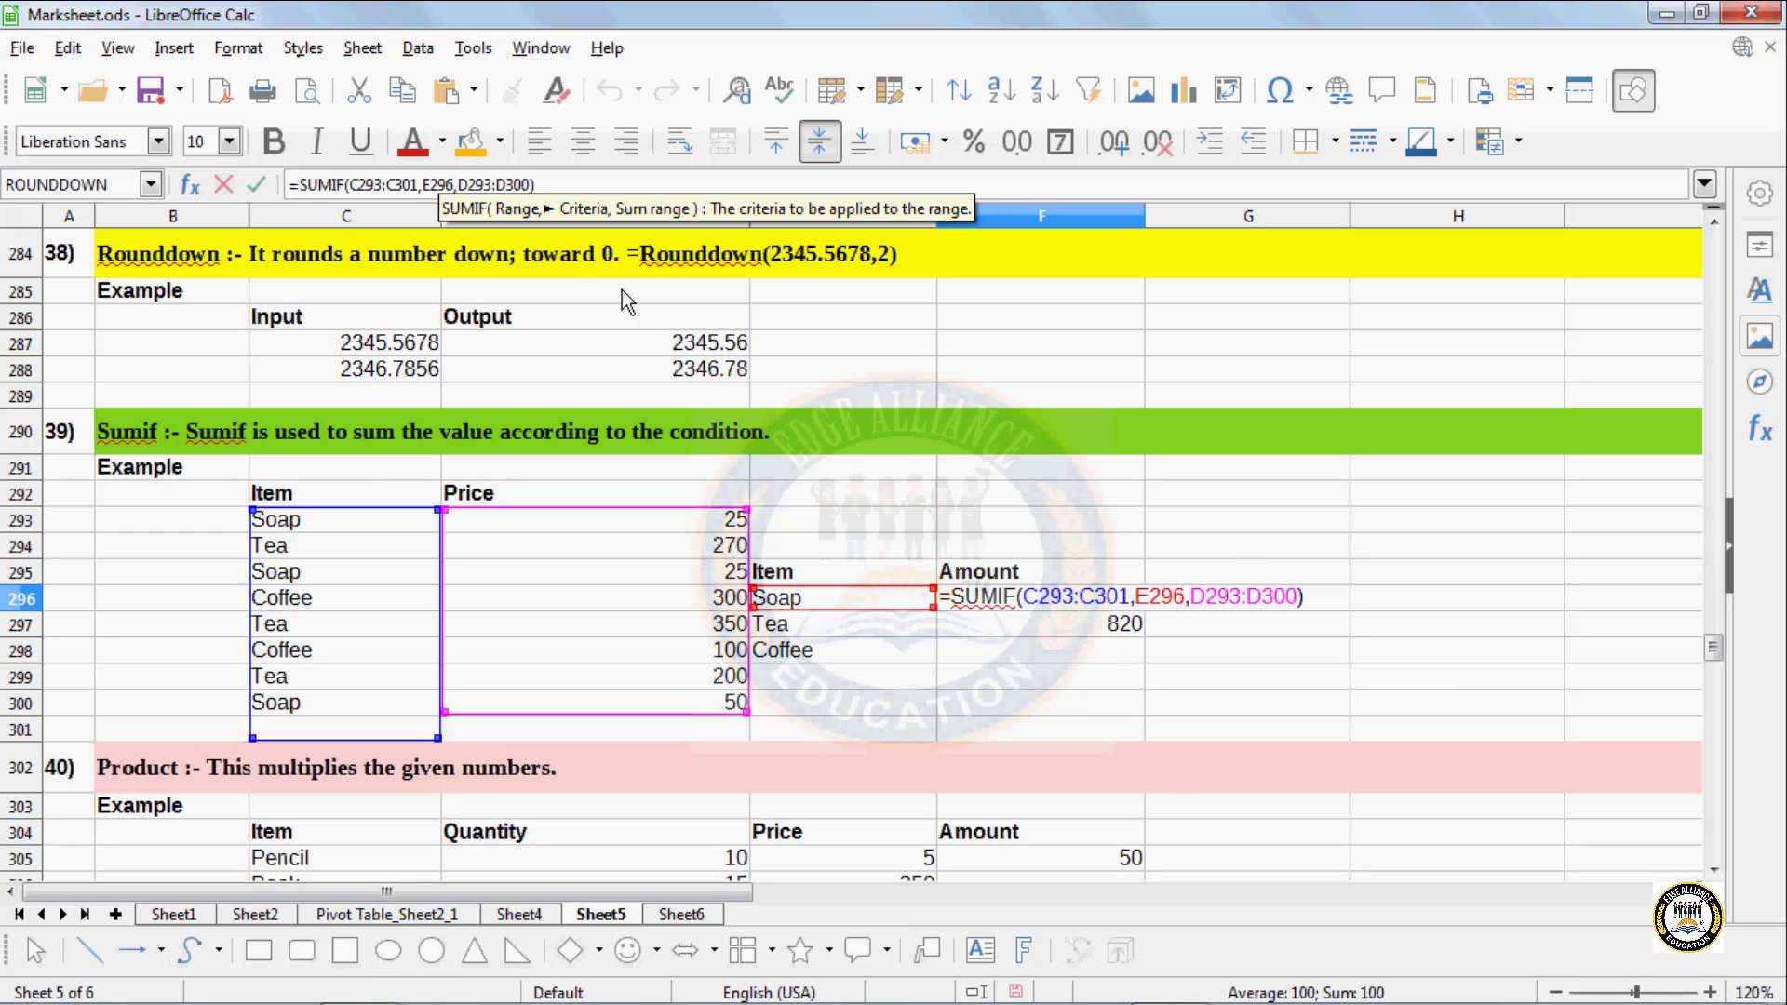
click(503, 185)
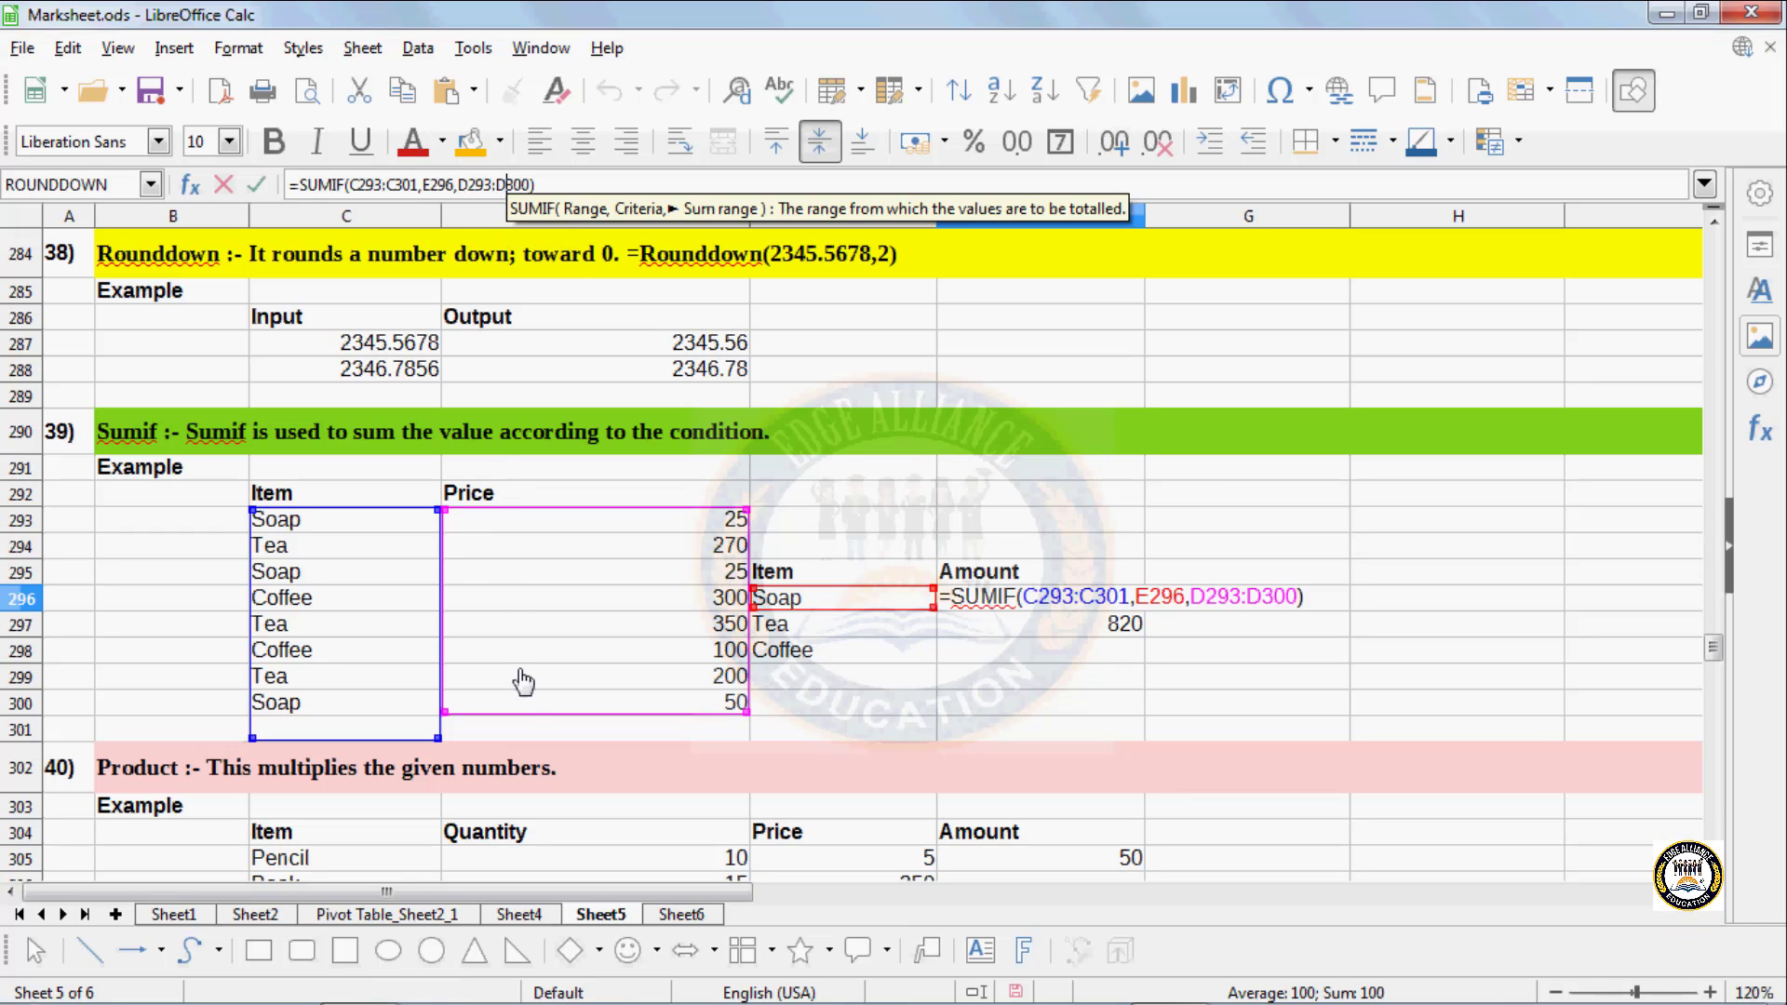
key(Return)
Enter =SUMIF(C293:C300,E298,D293:D300) in F298 to total the Coffee prices
click(1080, 649)
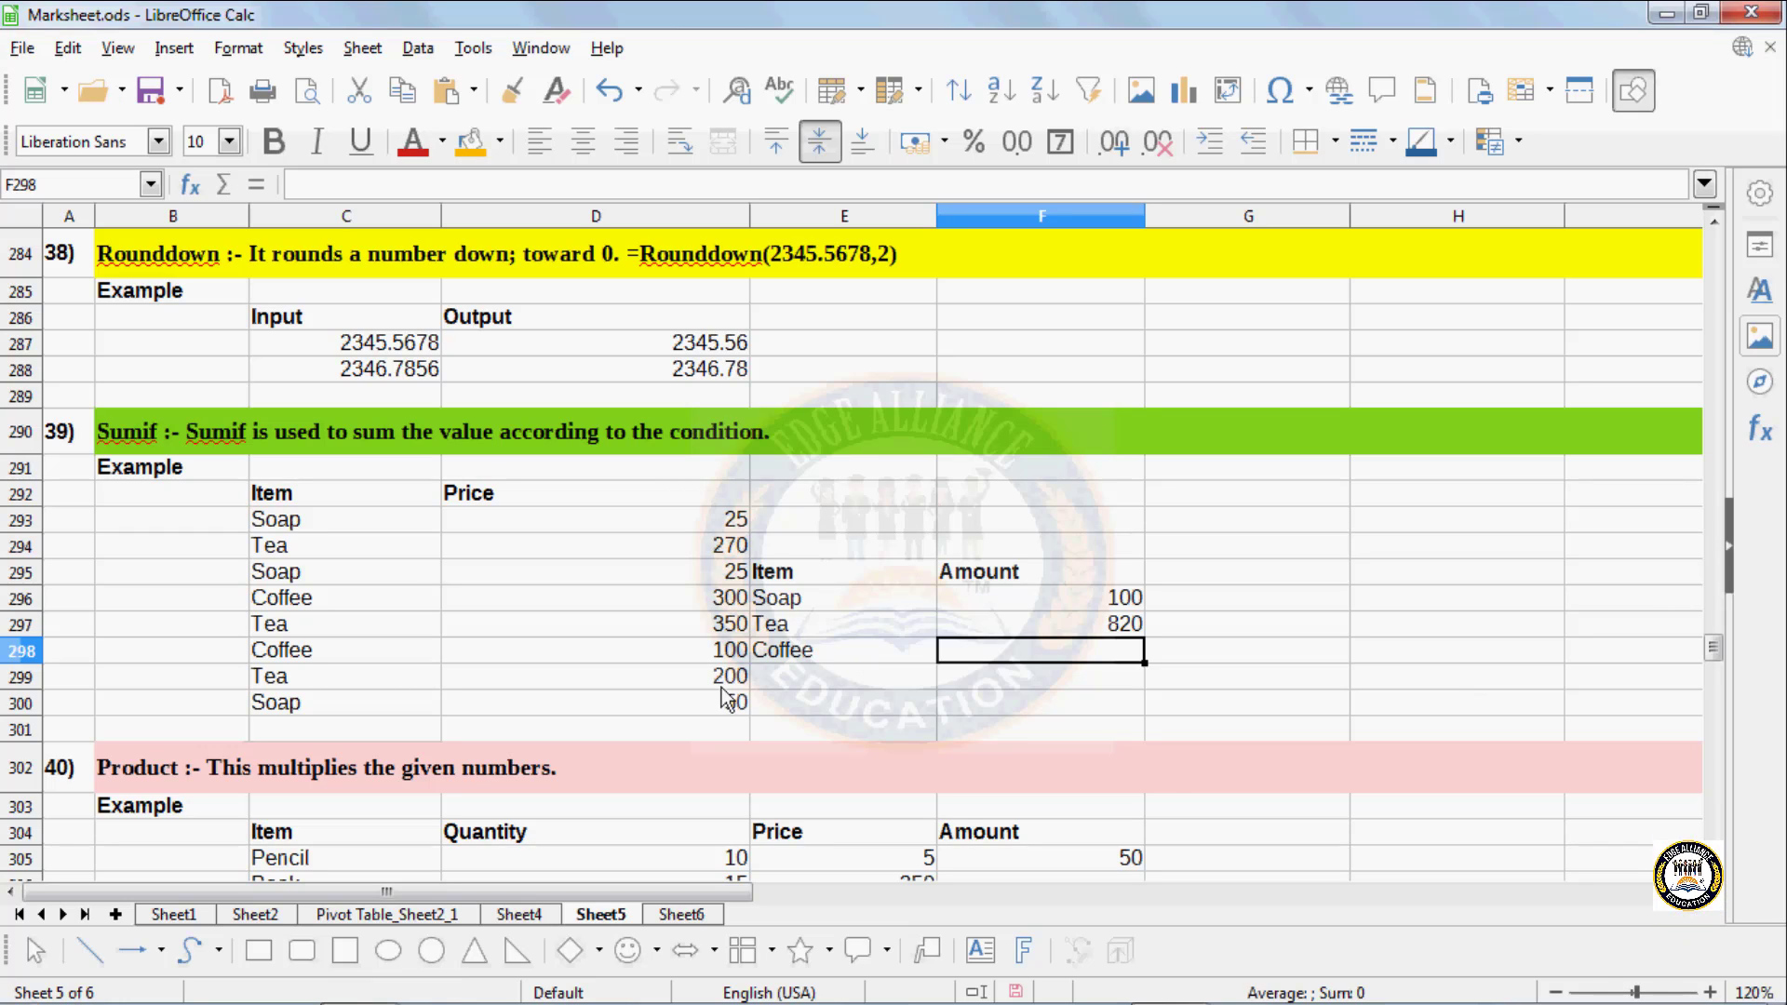
text(=sum)
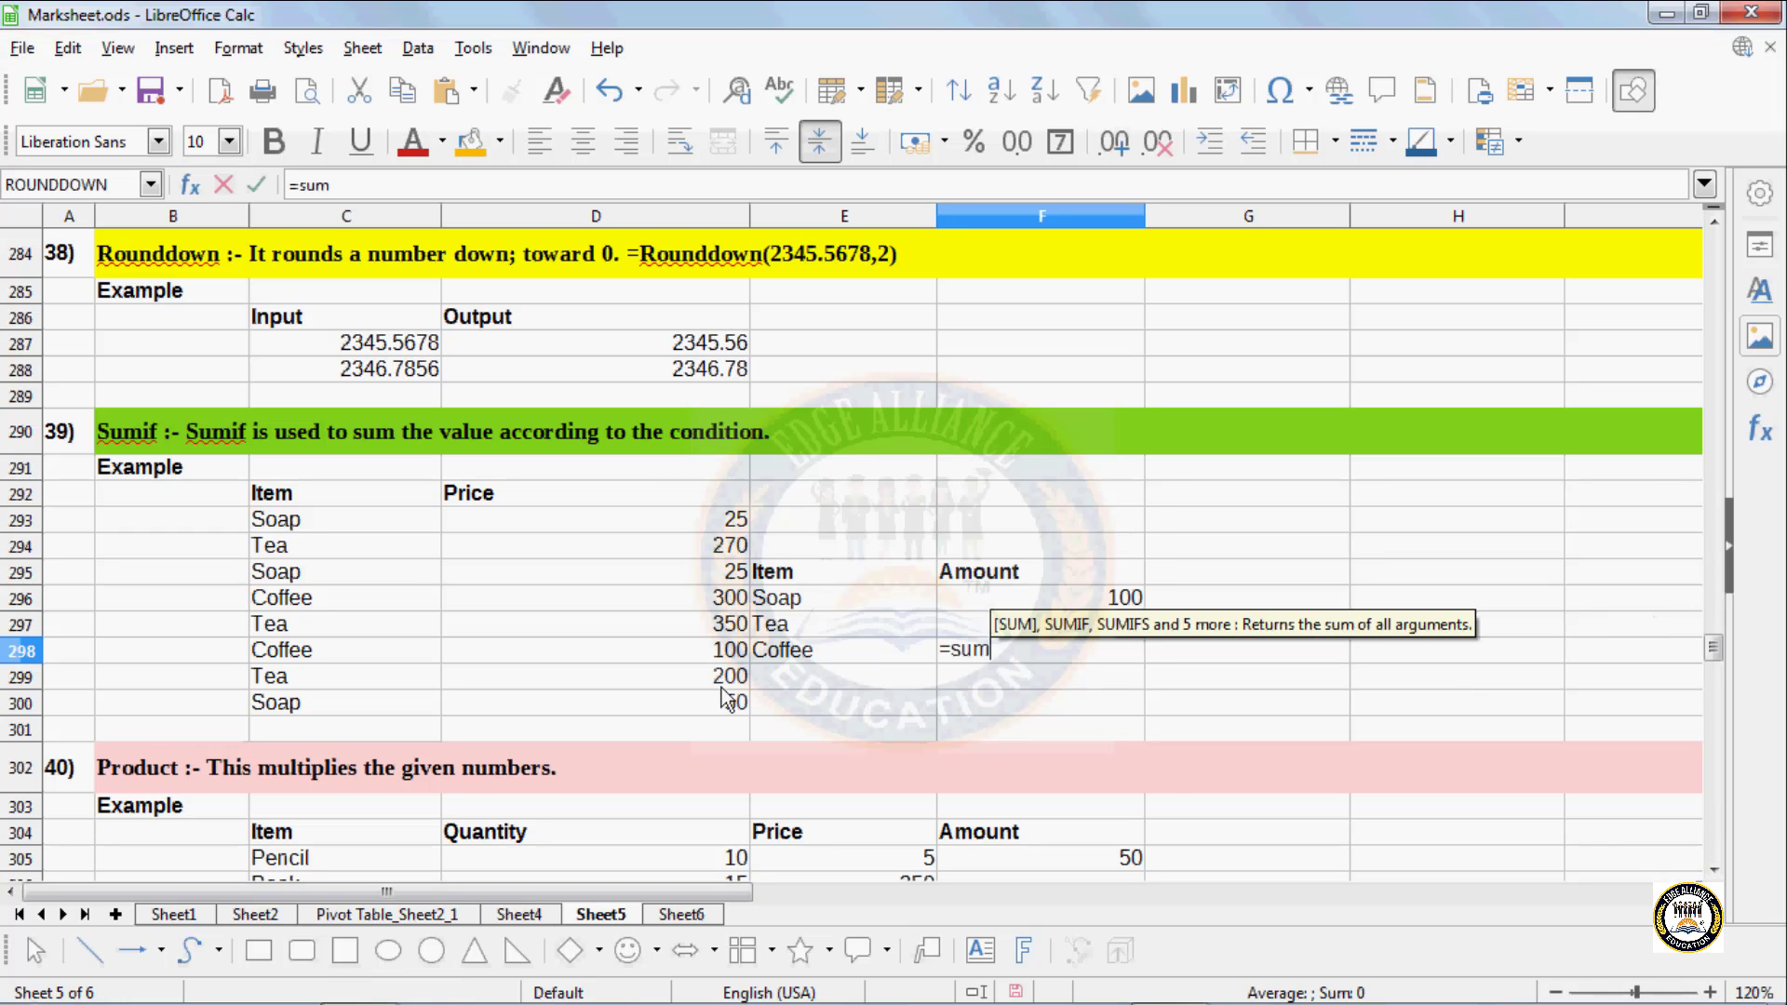
text(if)
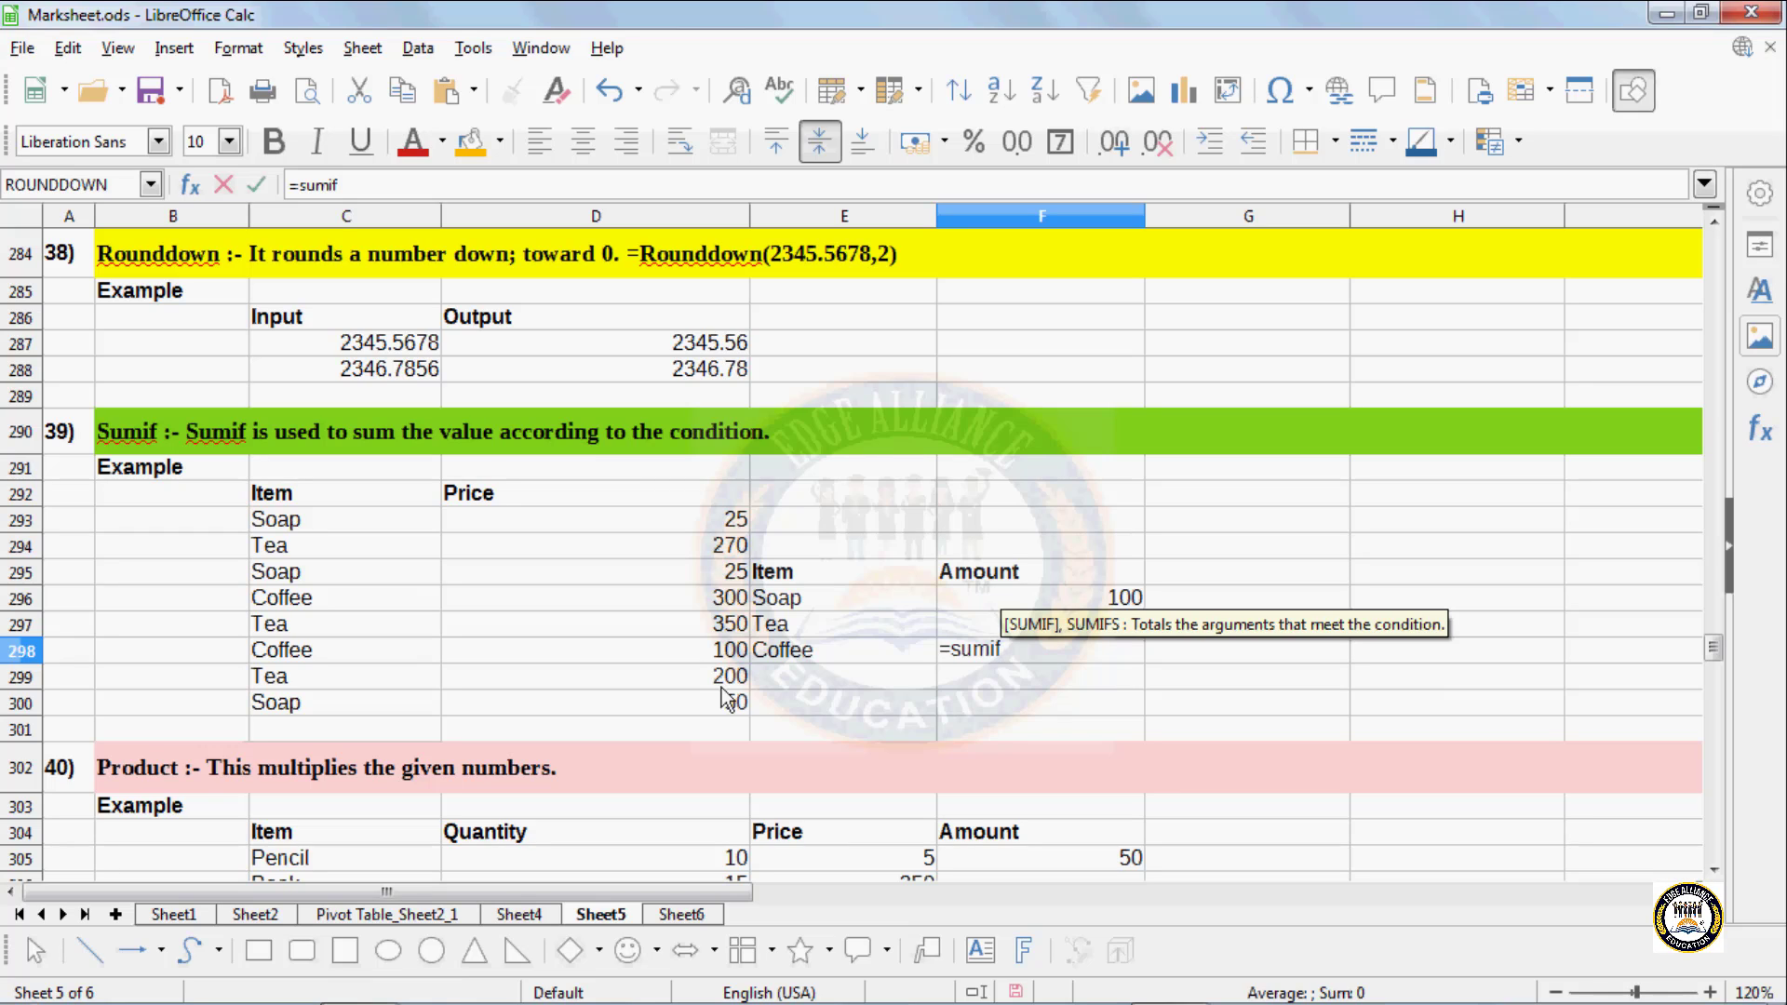
text(()
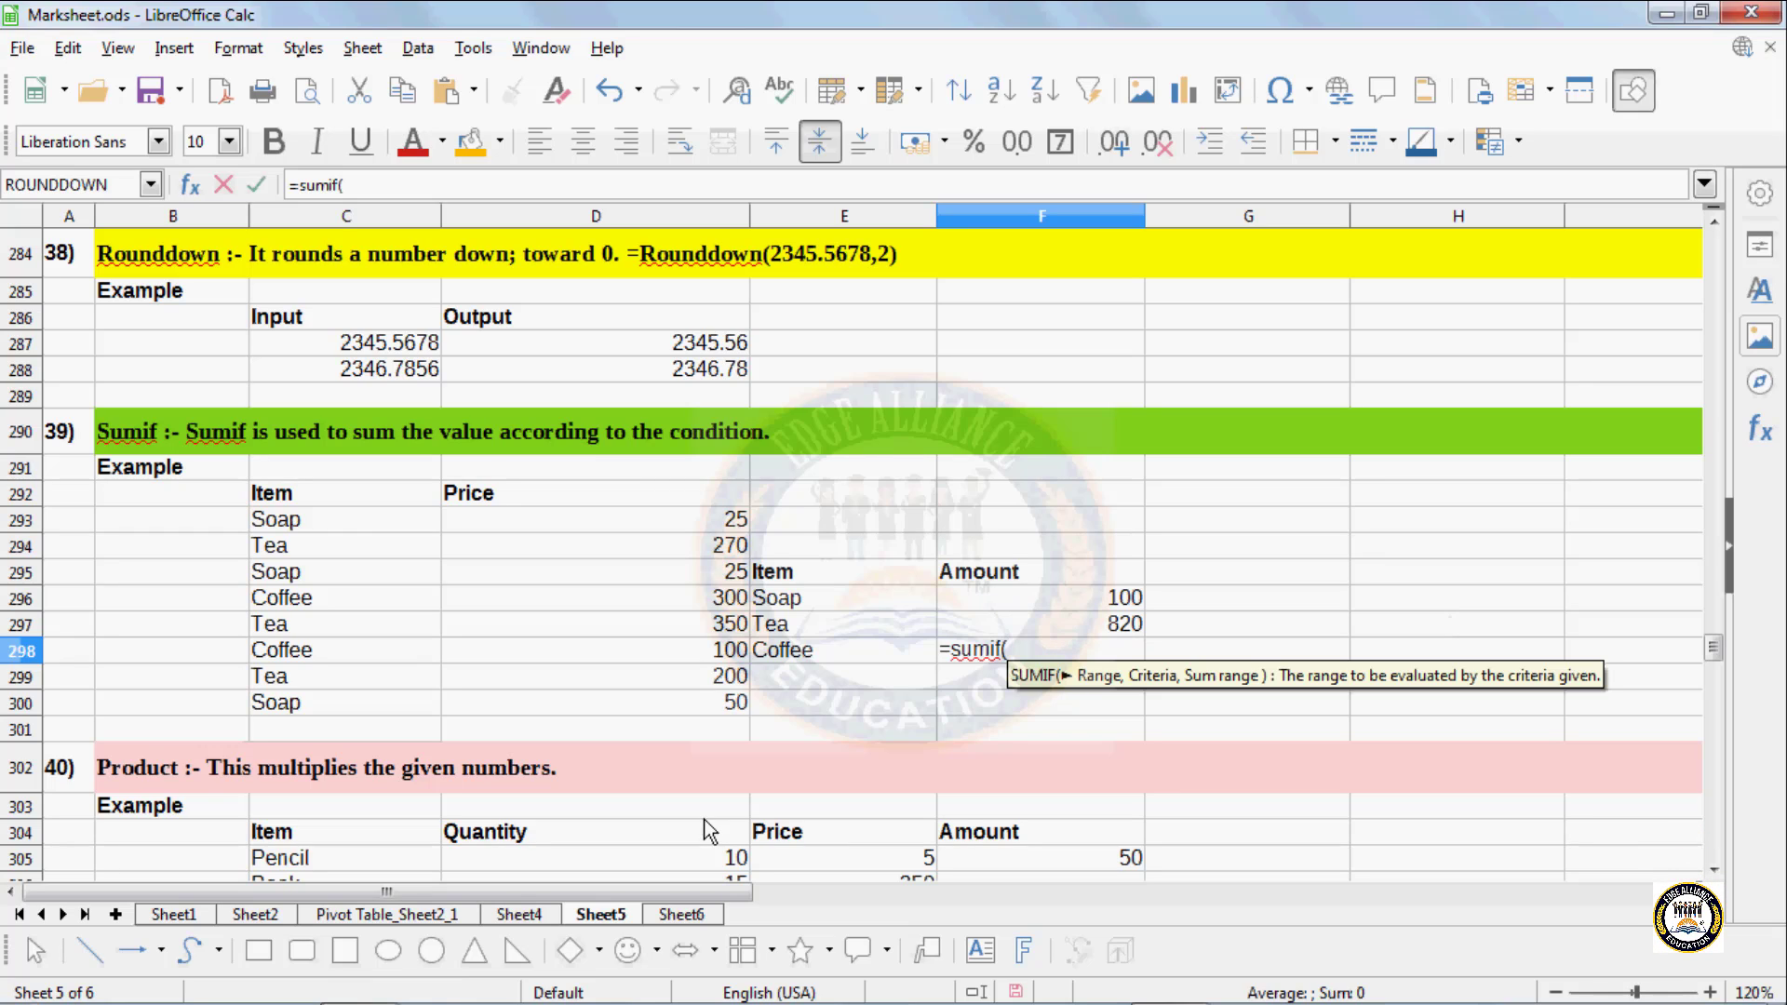
drag(366, 517, 367, 696)
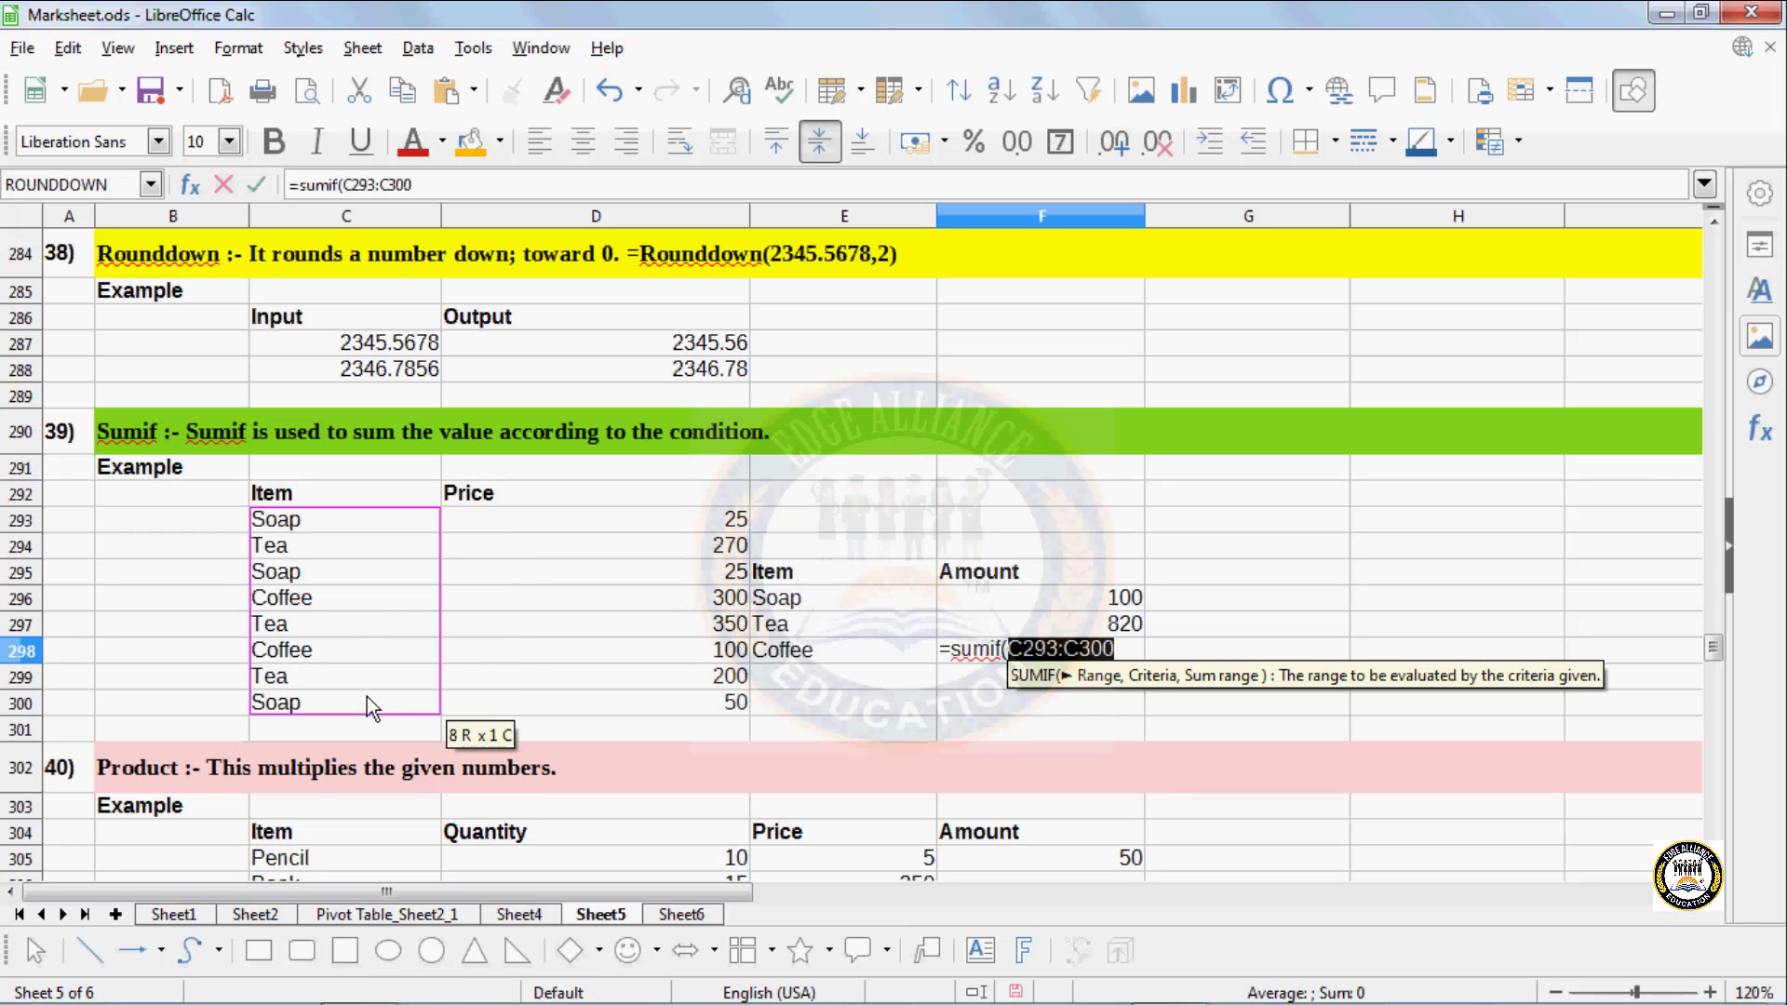
text(,)
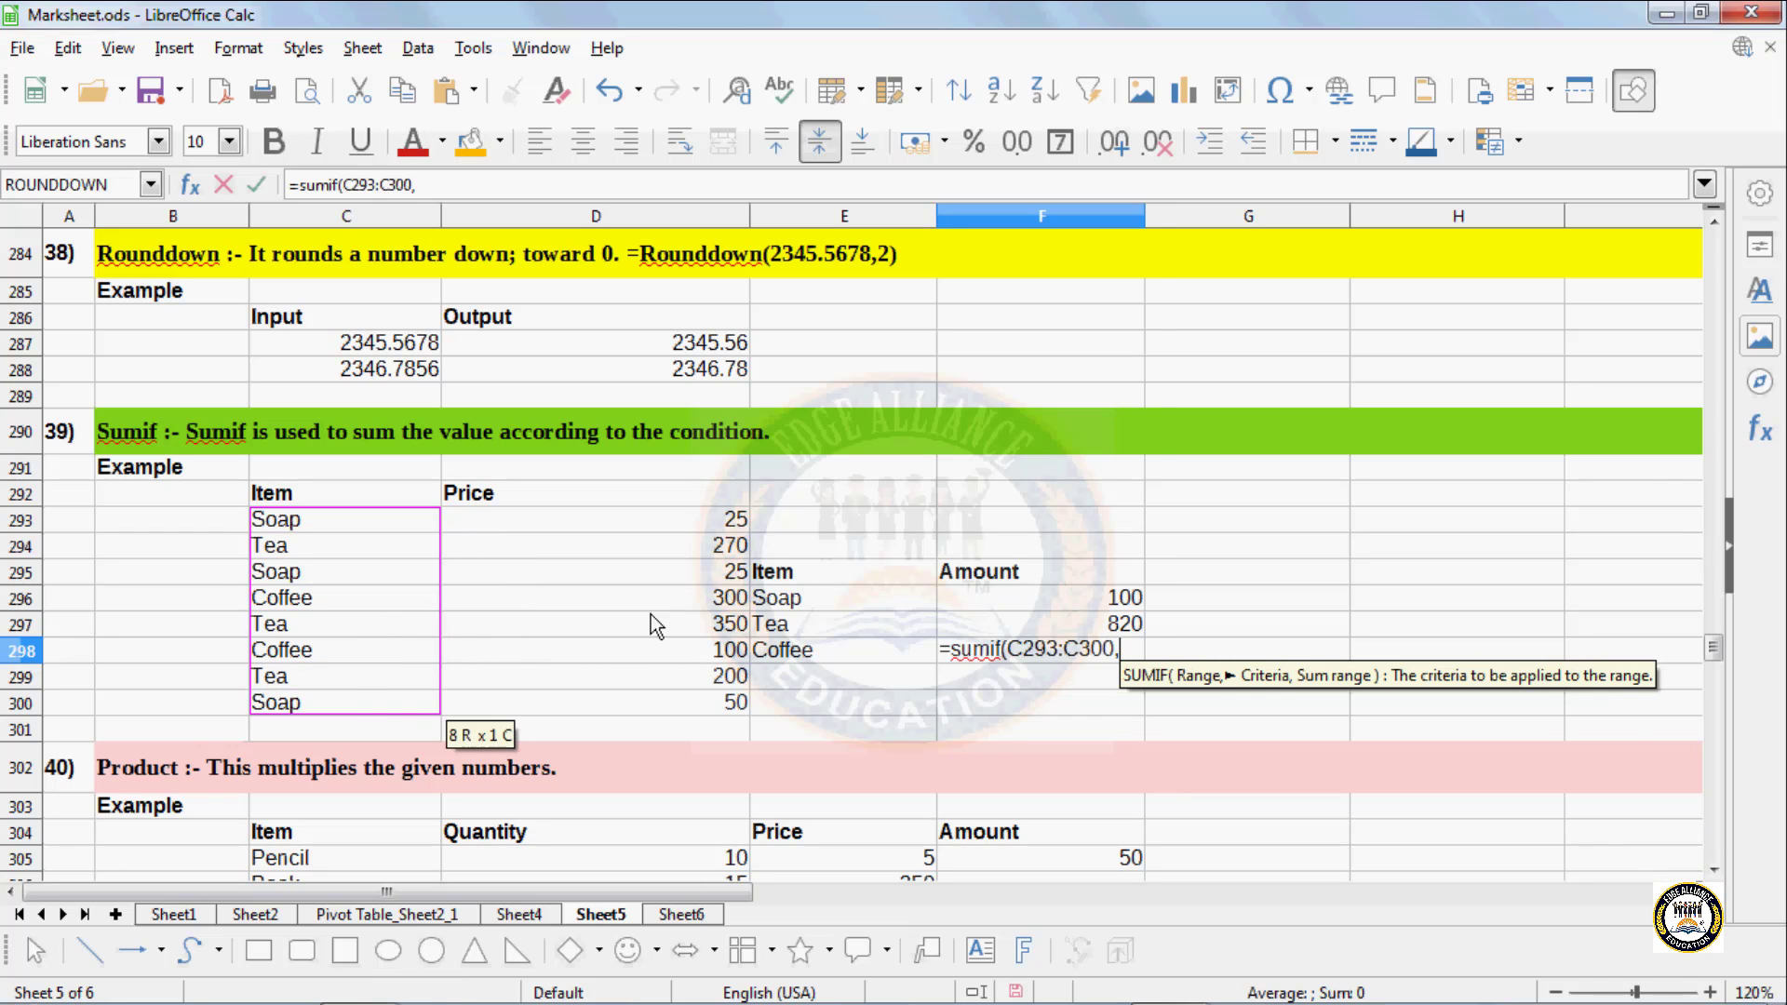
click(788, 652)
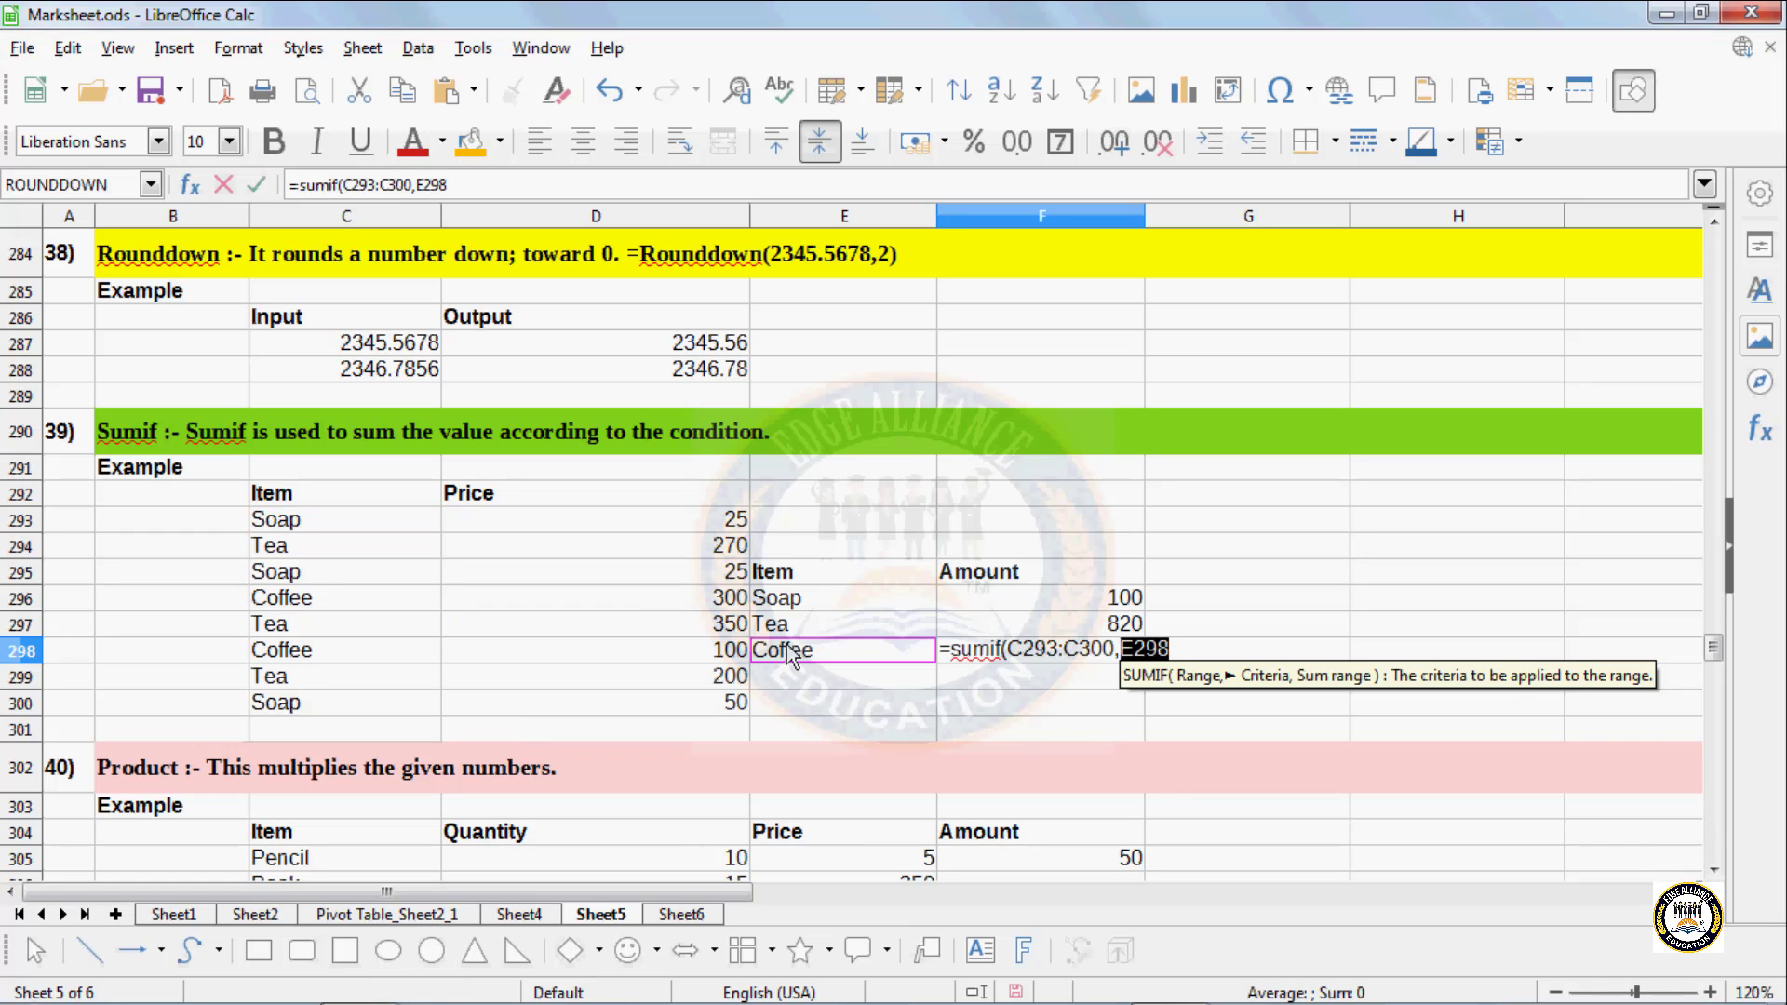
text(,)
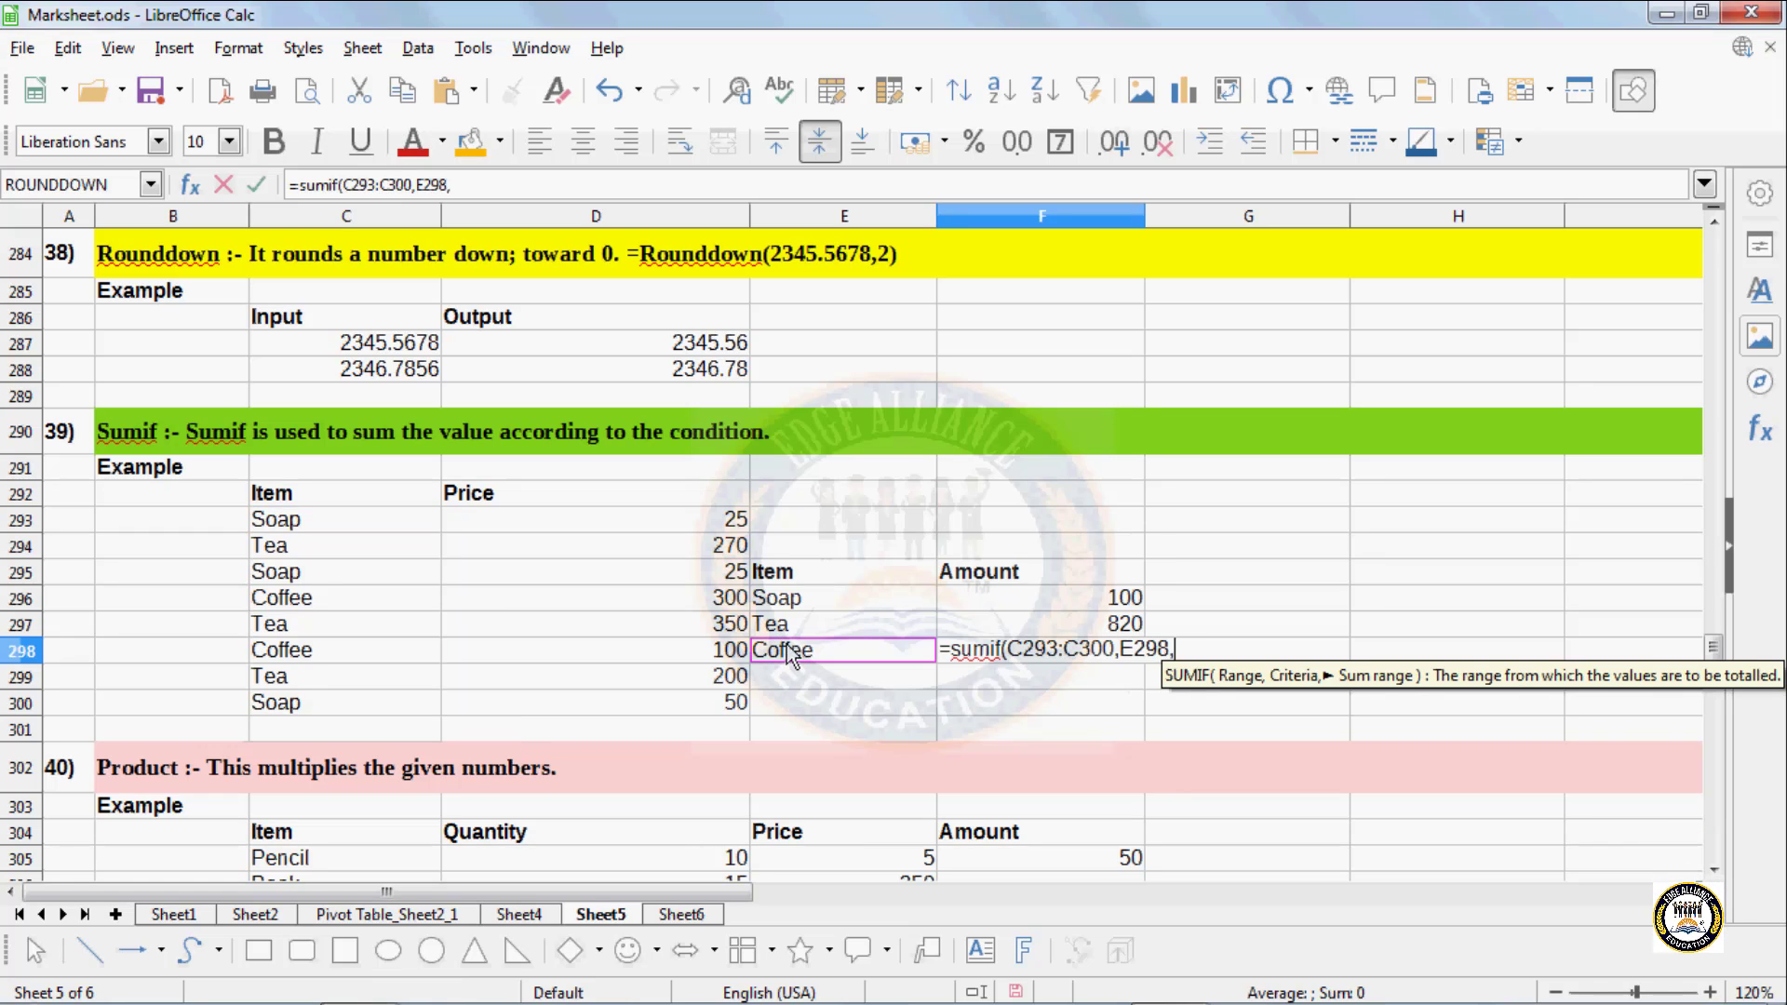
drag(707, 530, 714, 705)
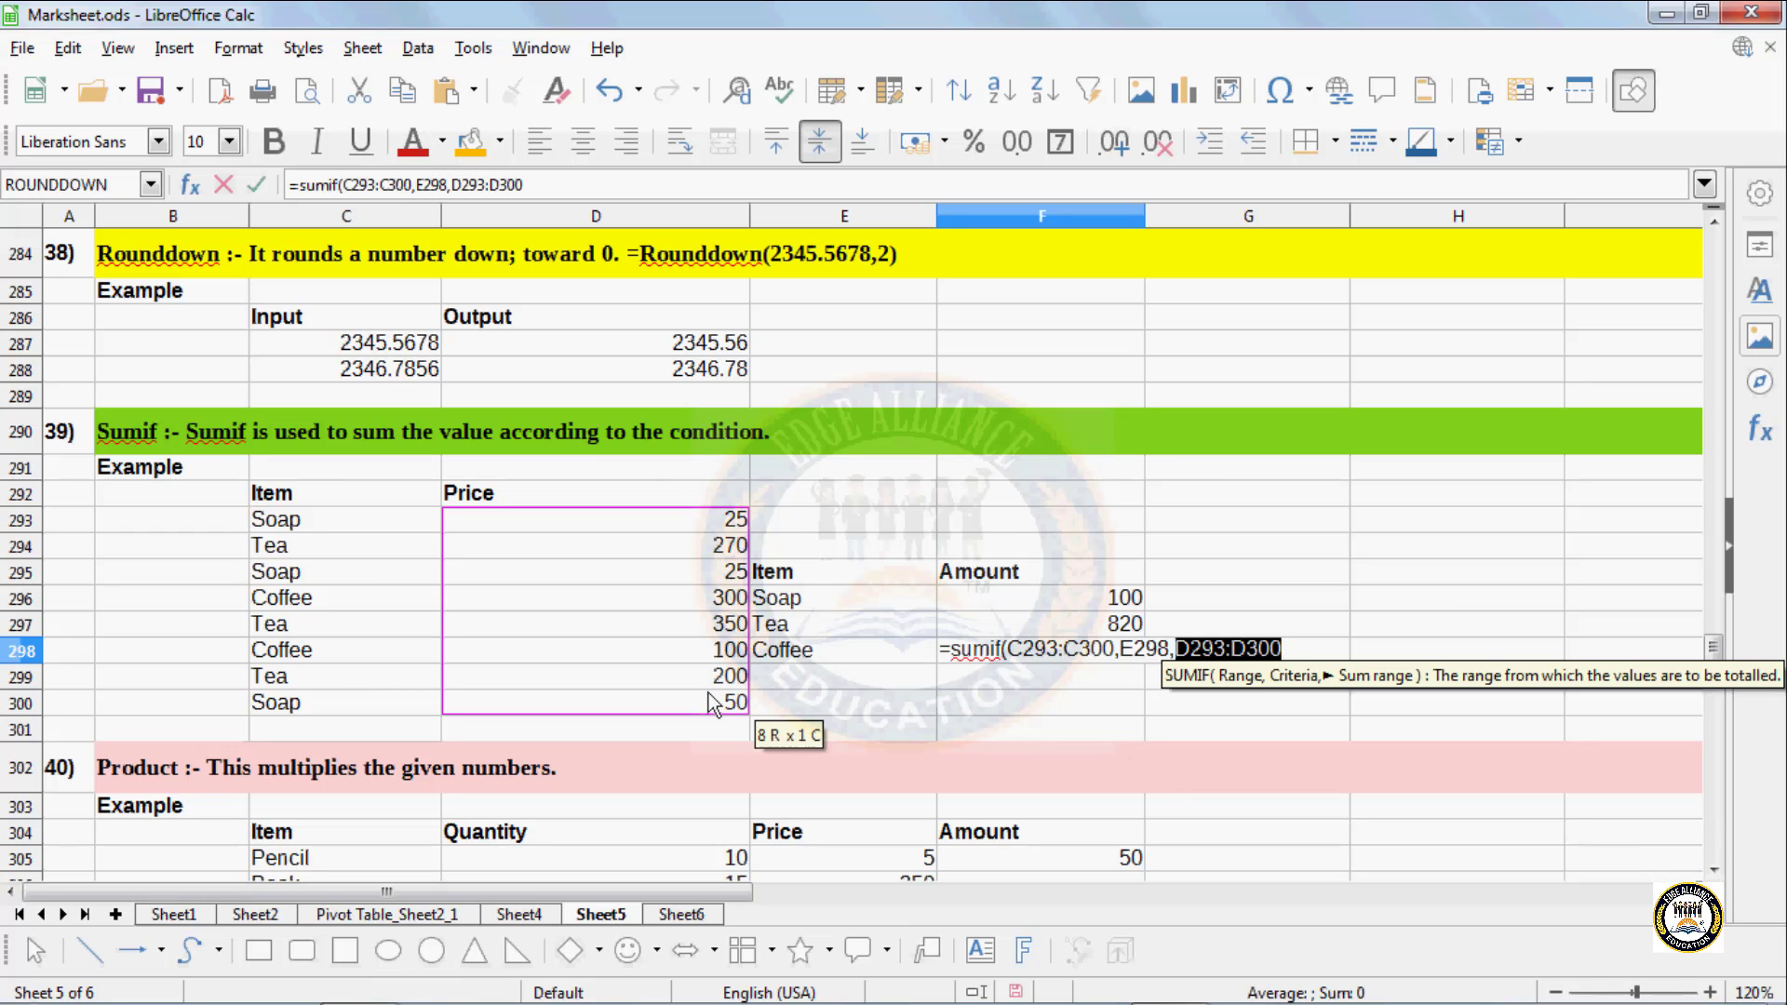
text())
key(Return)
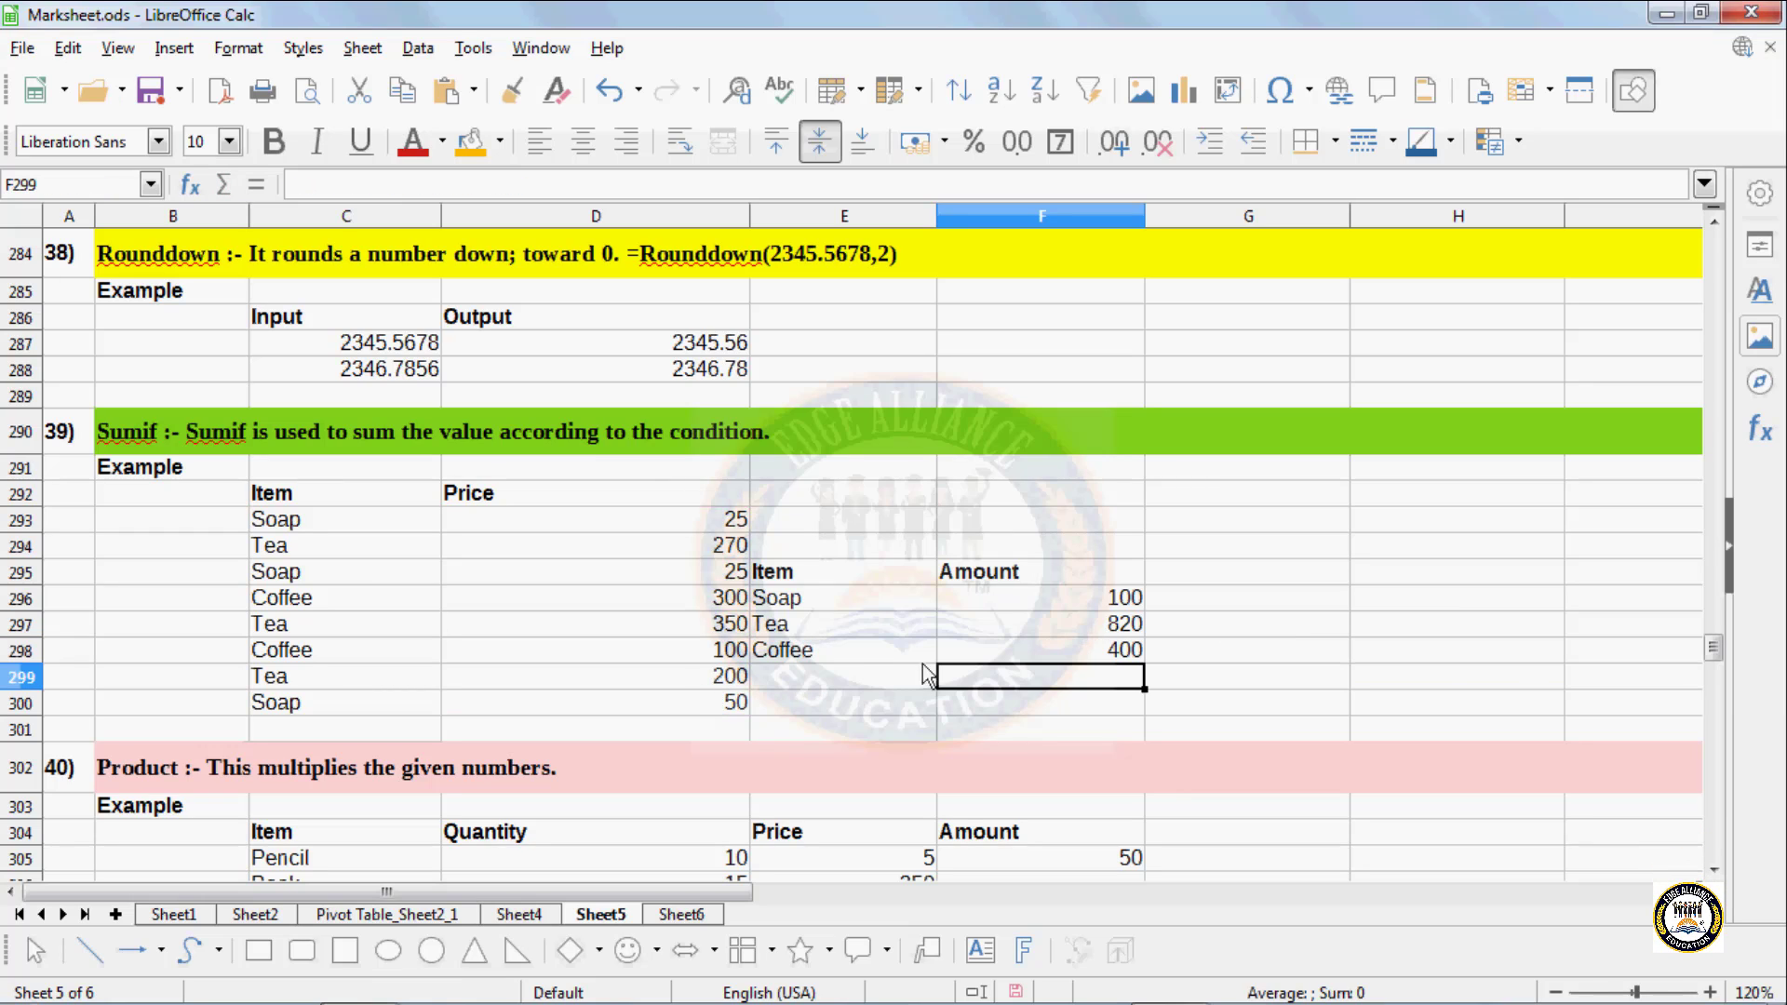
Review the SUMIF formula in F298 and the two Coffee prices in D296 and D298
click(962, 653)
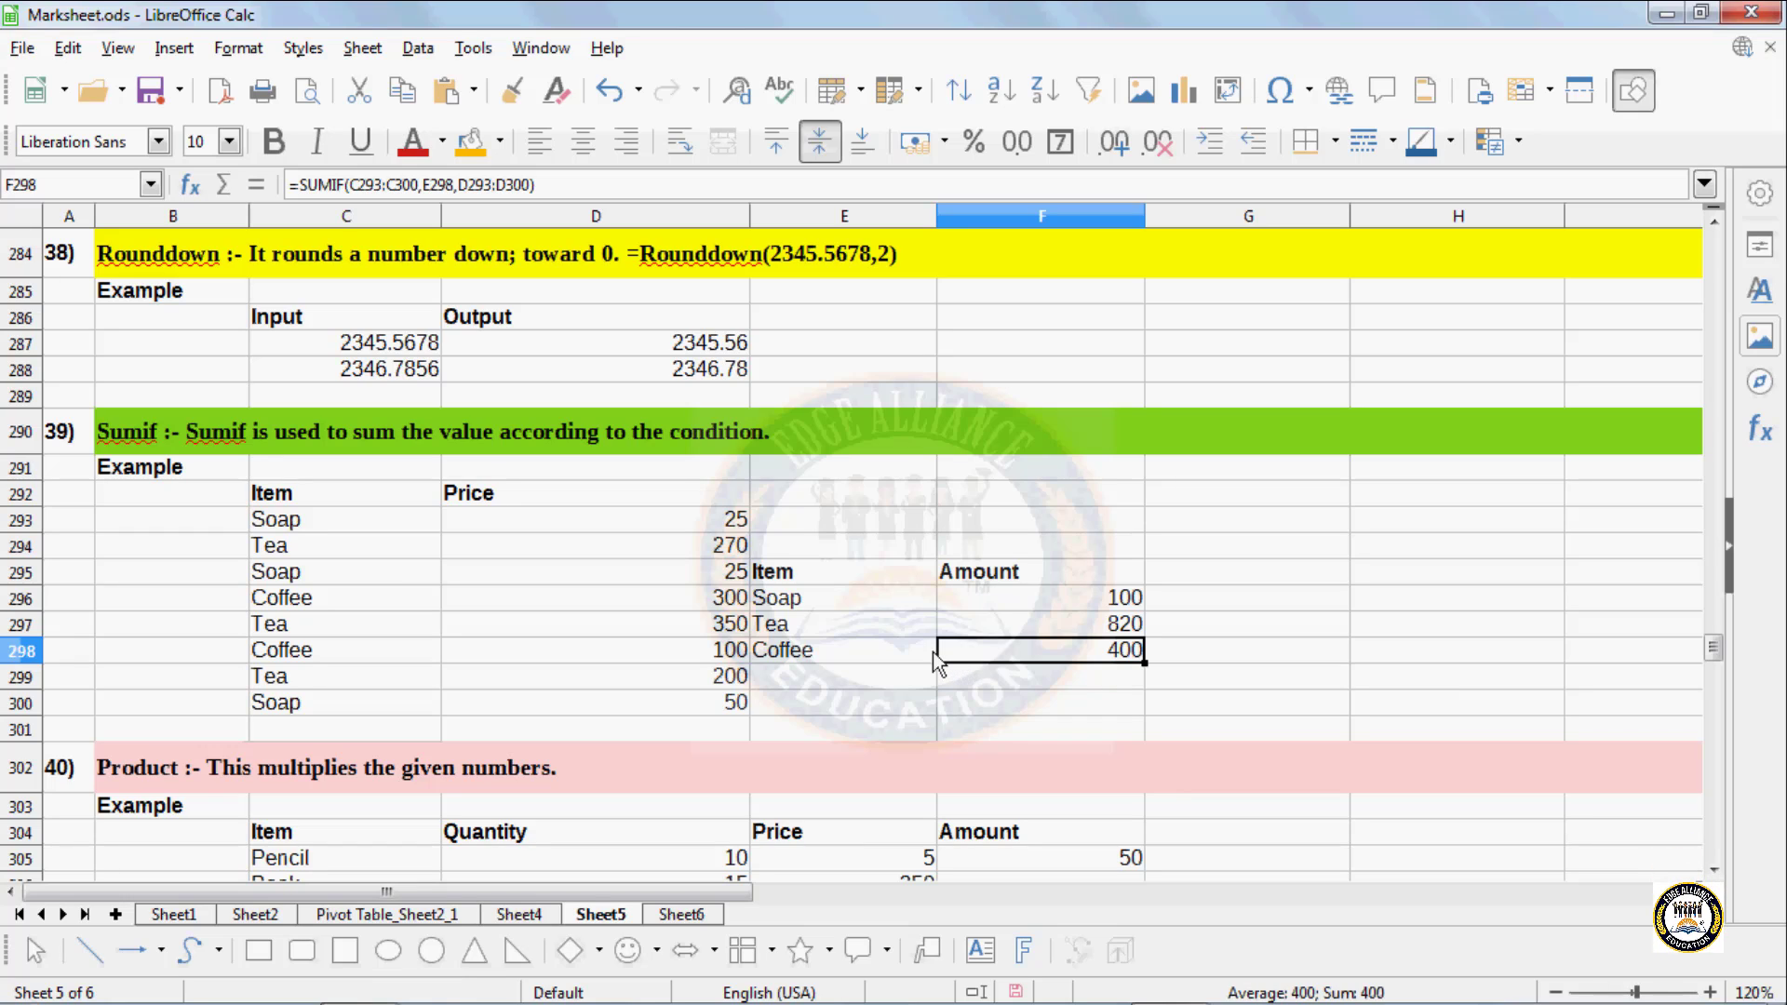
click(724, 607)
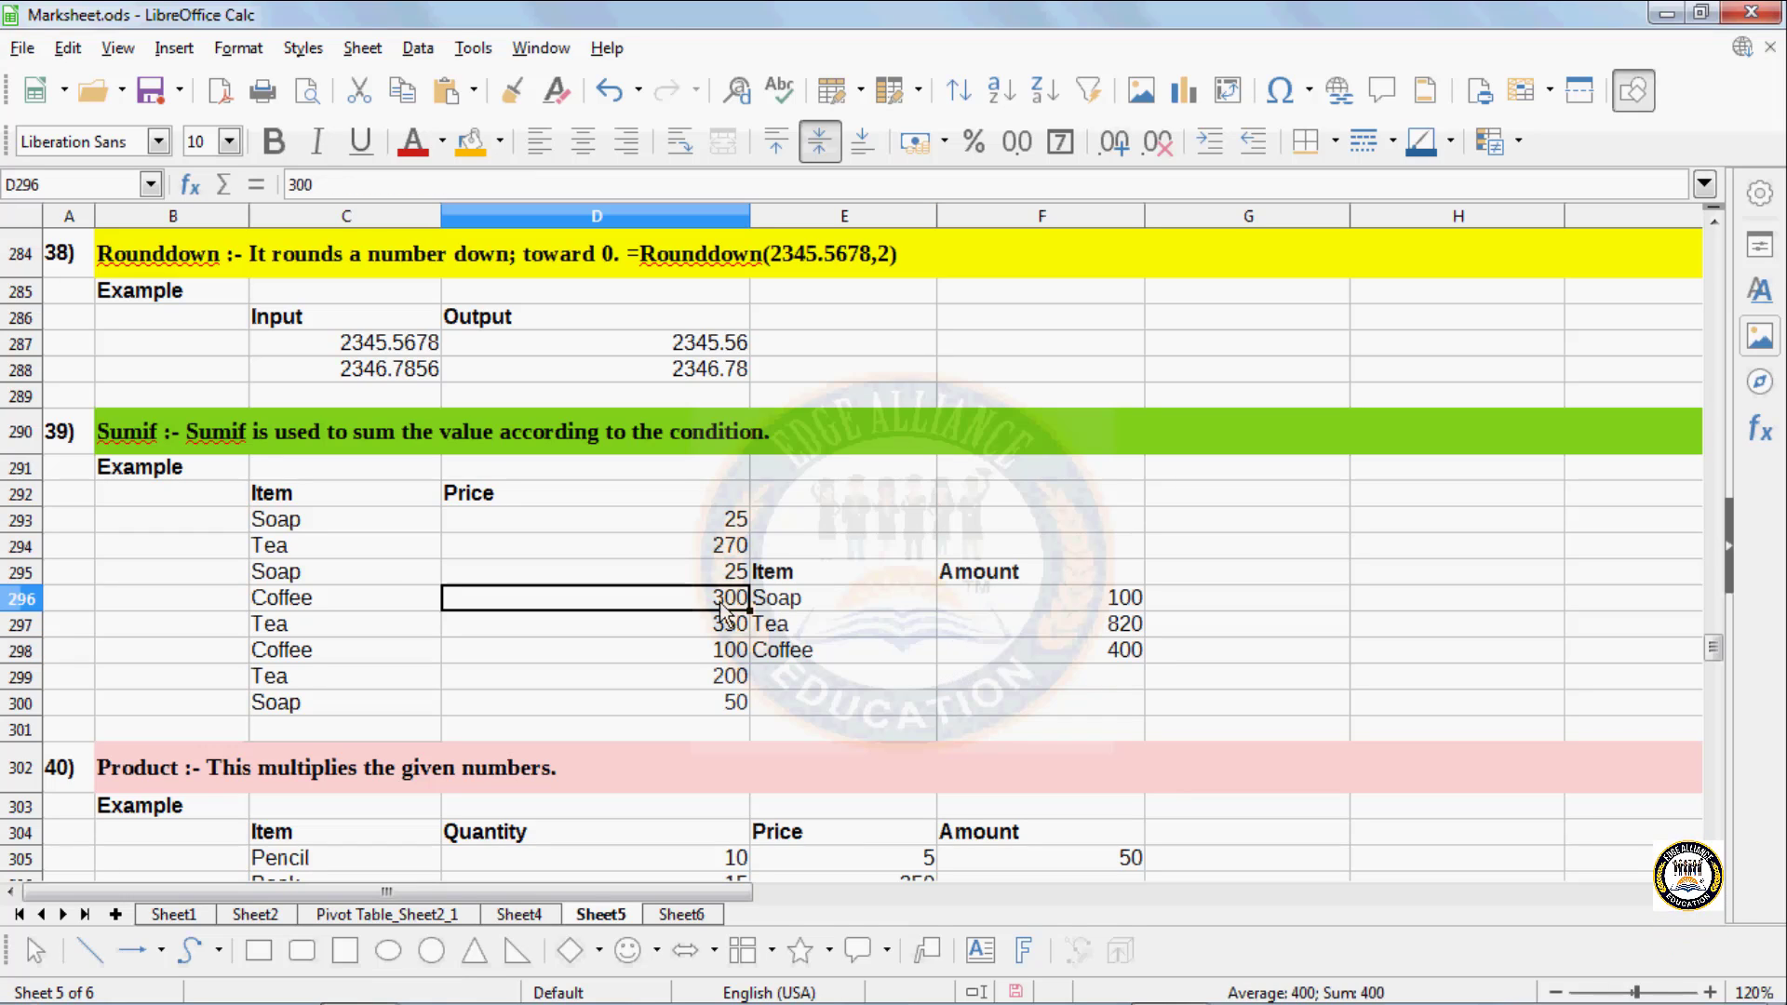
click(717, 652)
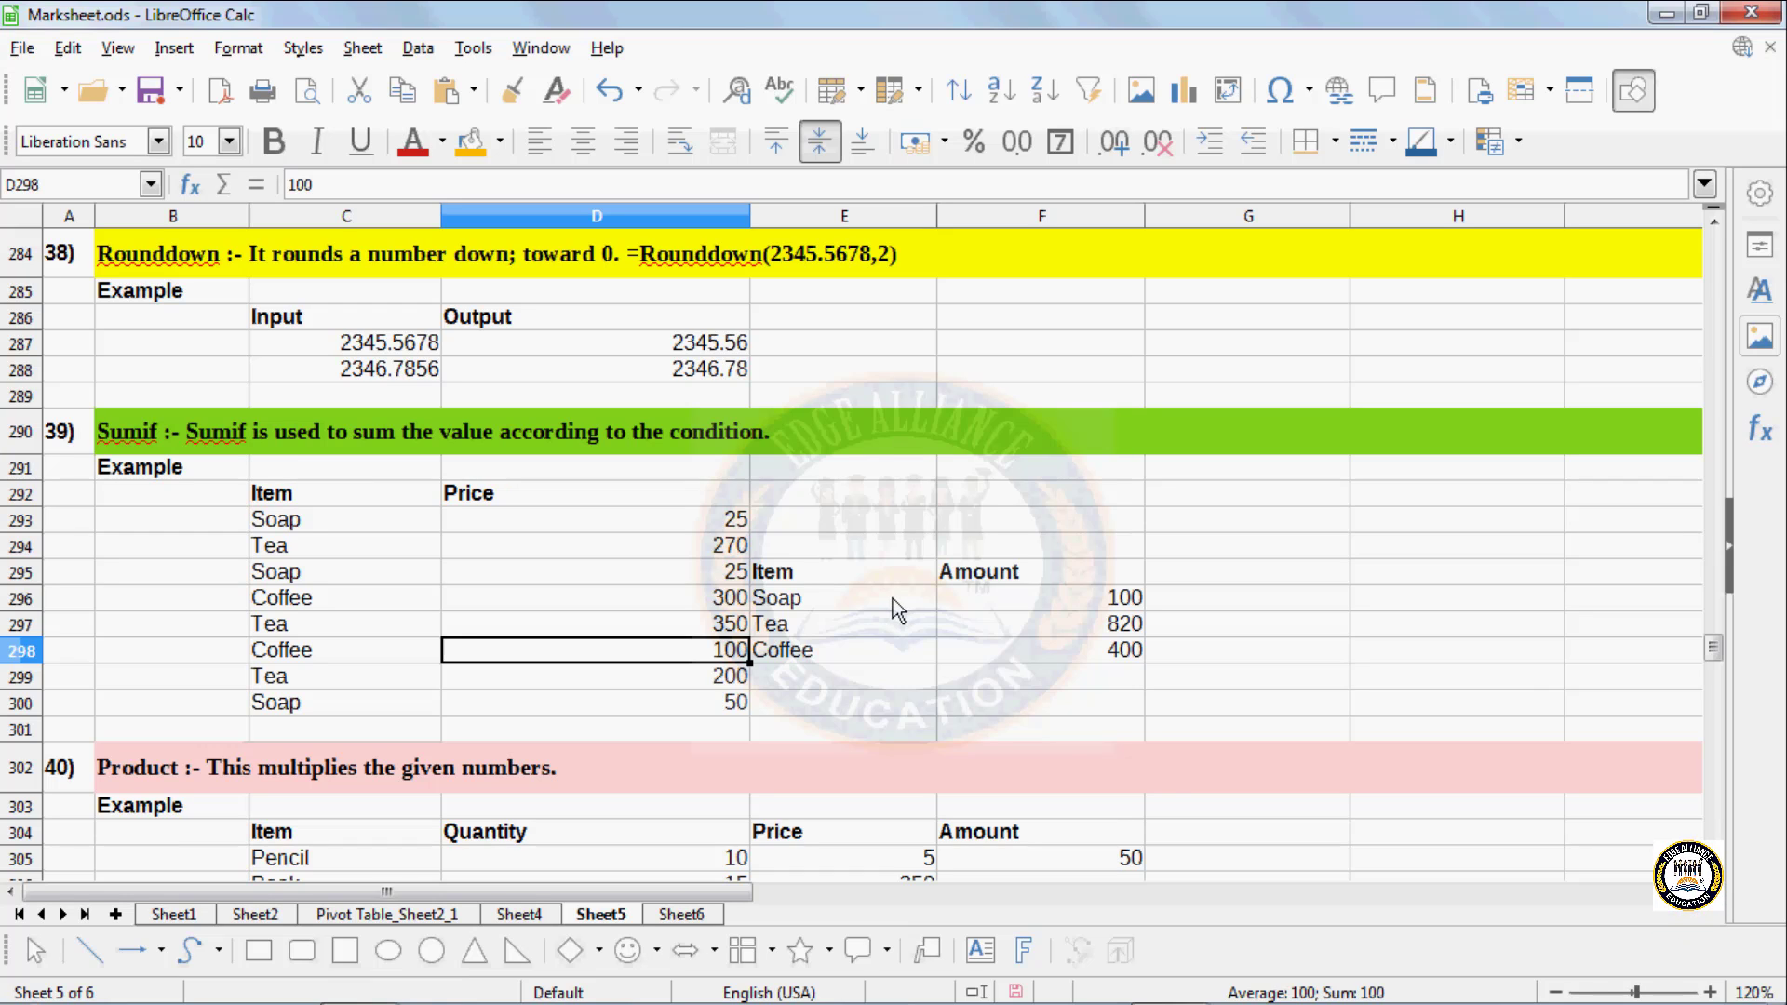
Examine the Pencil quantity and price in row 305 of the Product example
scroll(832, 679, down, 3)
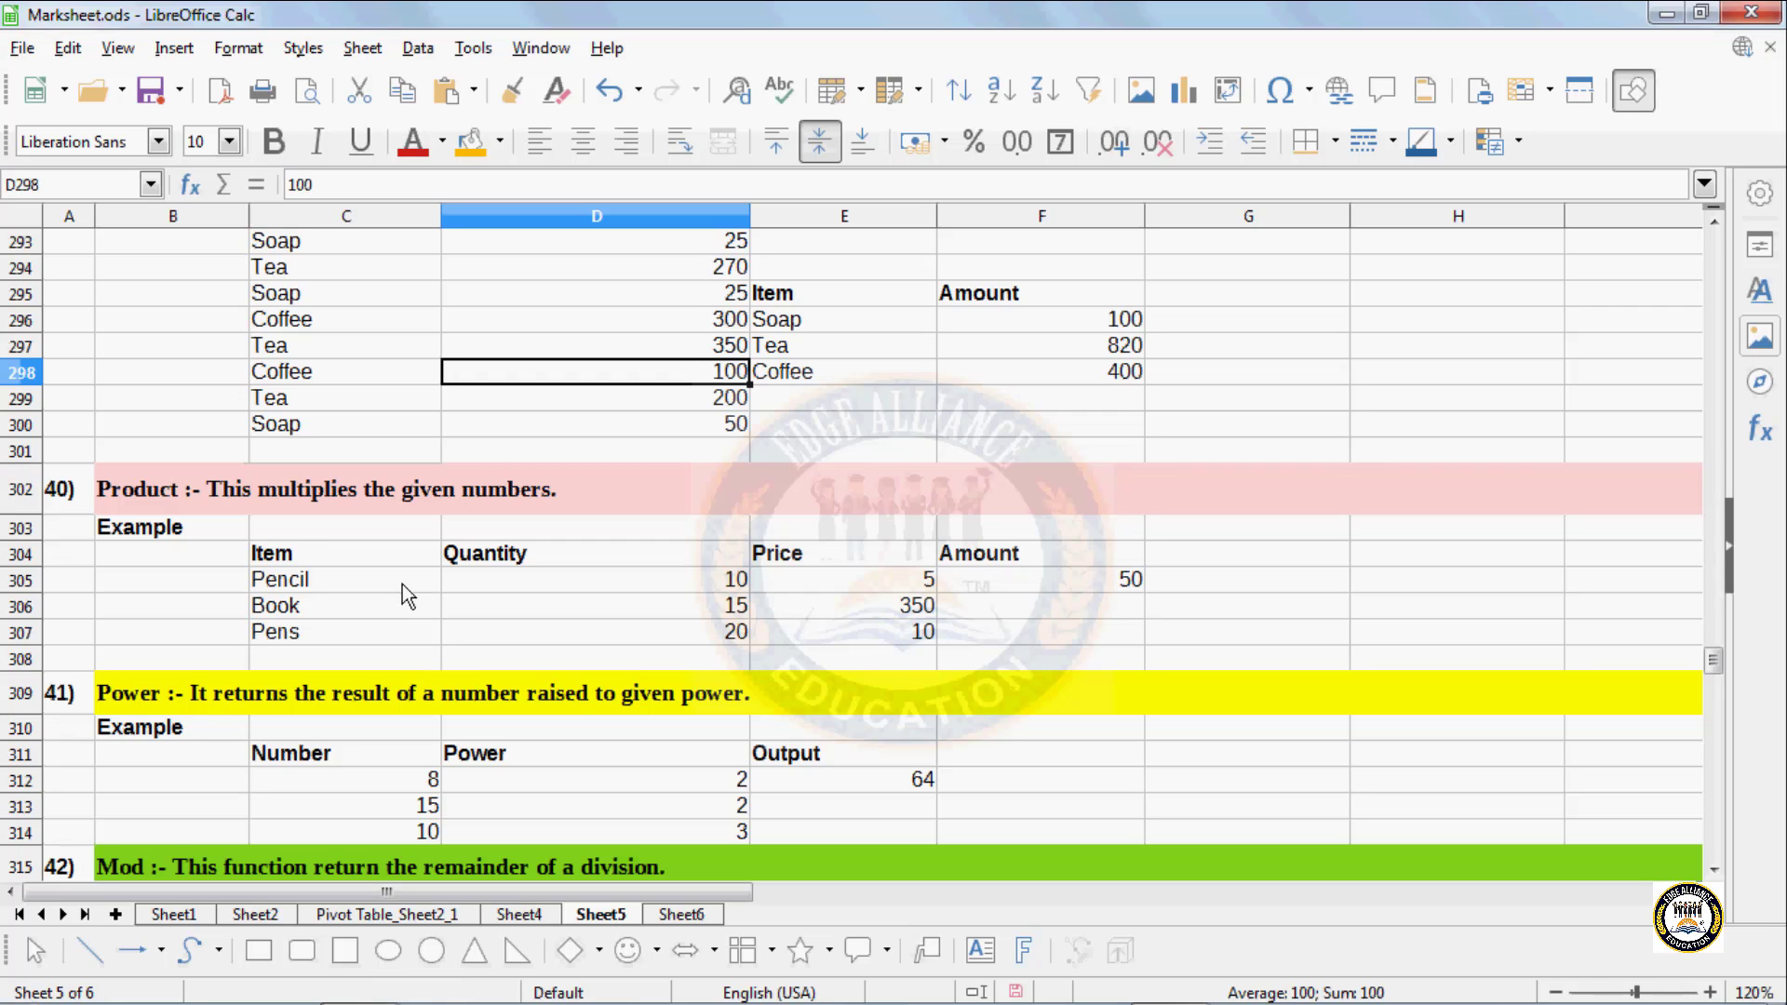
click(604, 575)
click(859, 587)
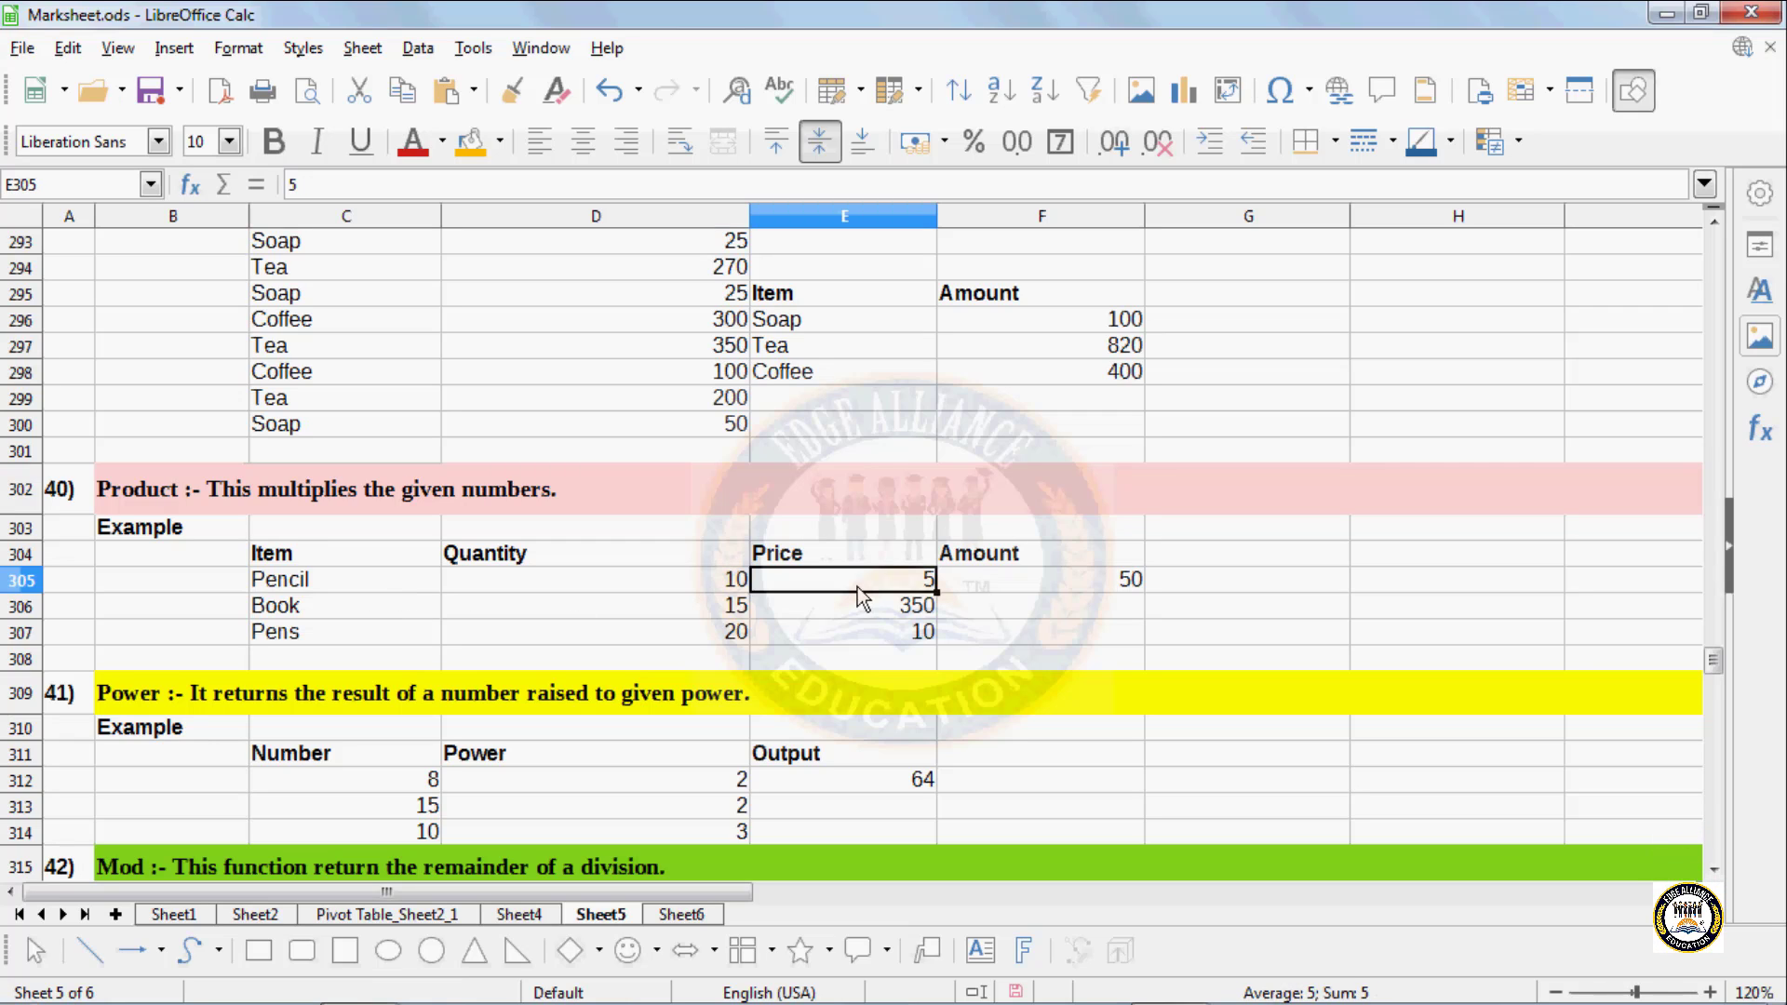
Start a PRODUCT formula in F306 with the Function Wizard, searching for "pro" to find the function
click(1021, 601)
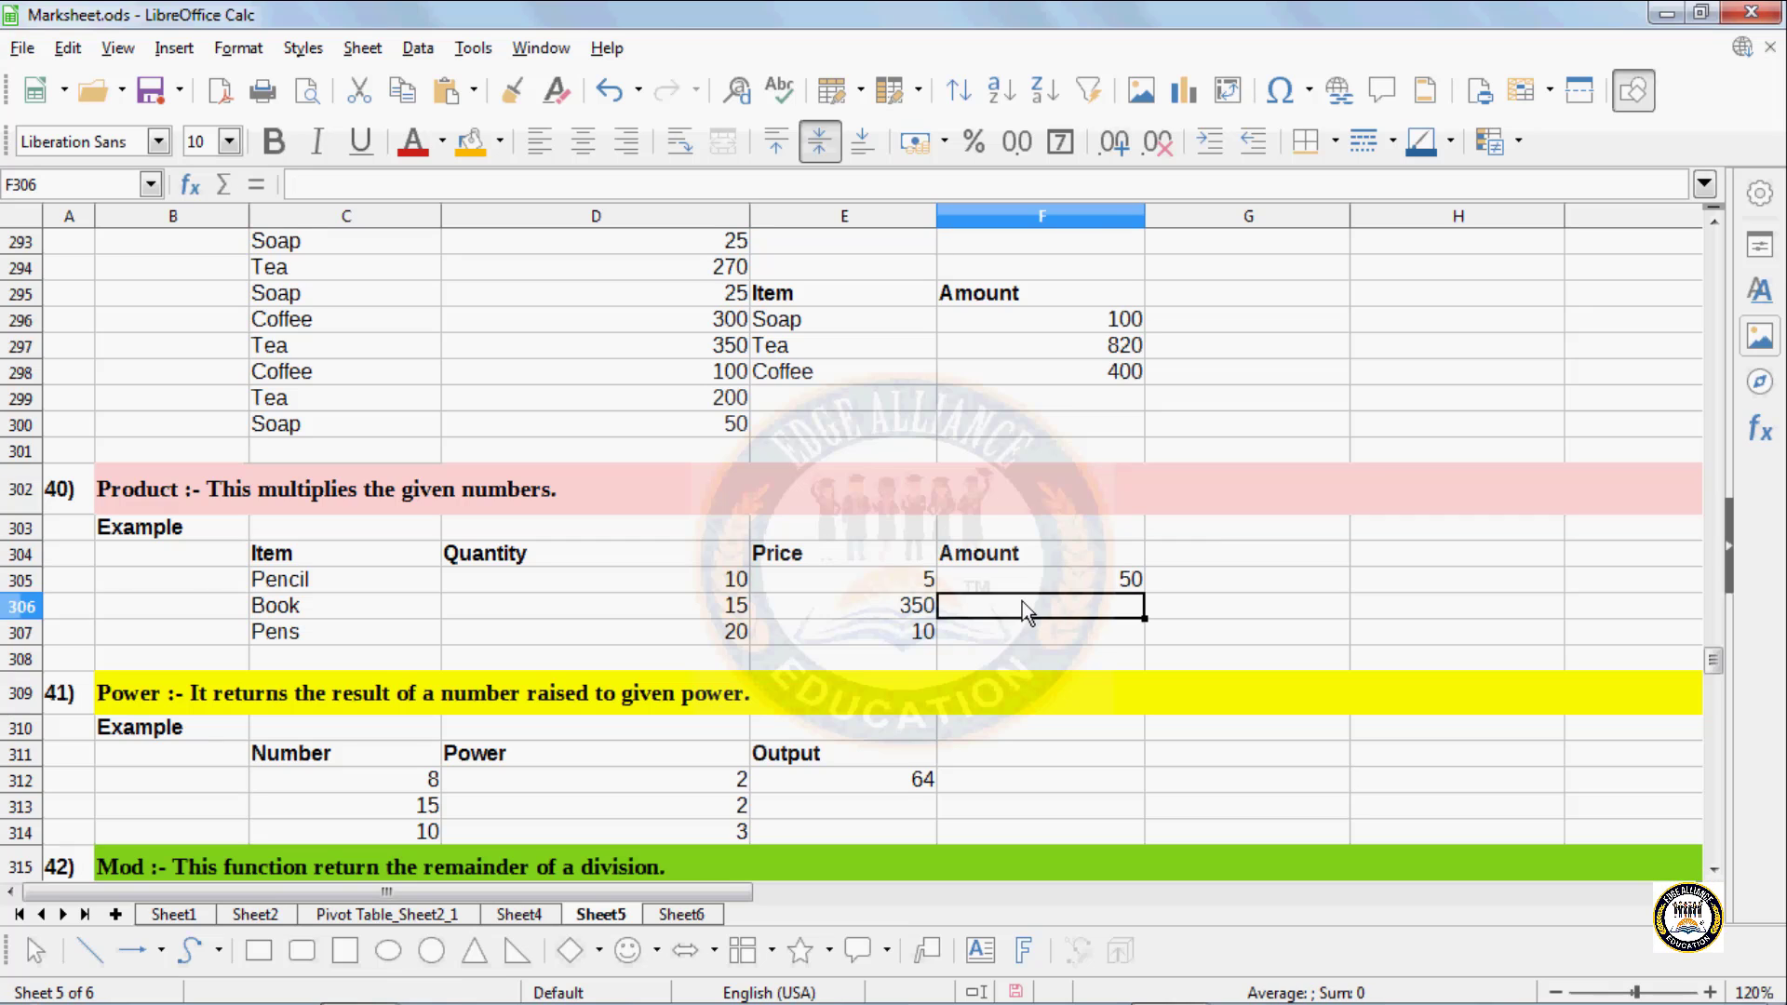
click(174, 48)
click(224, 277)
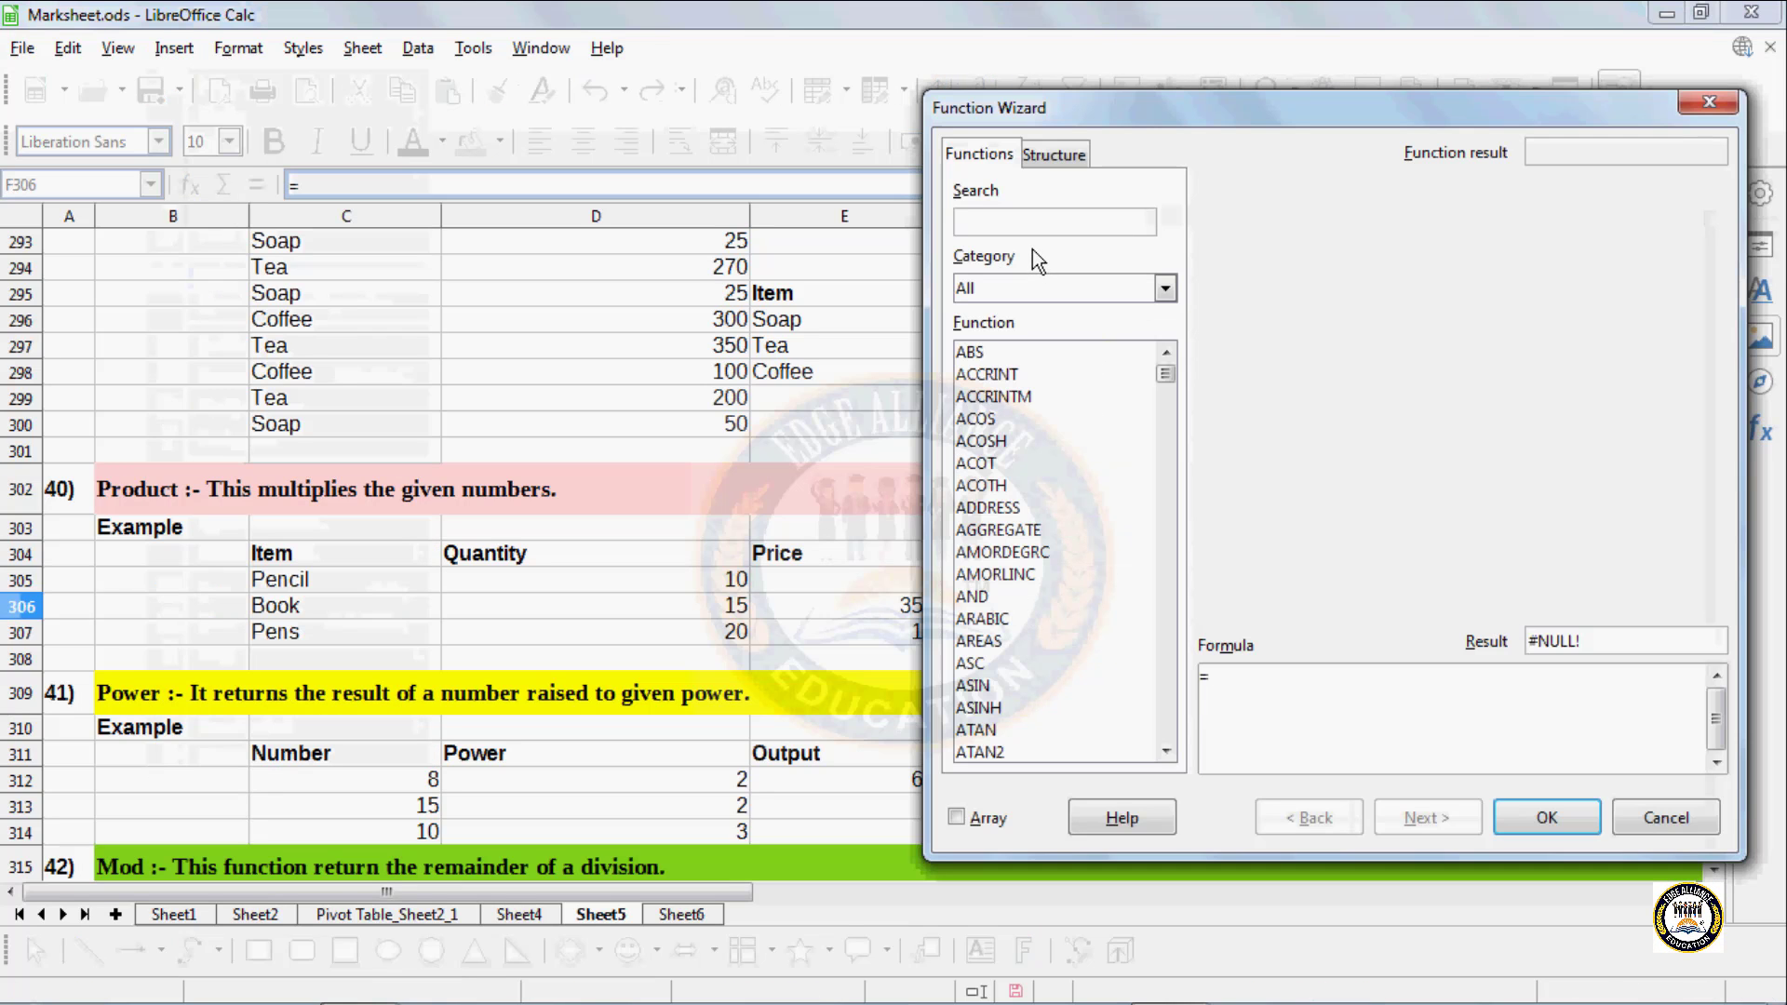
text(pro)
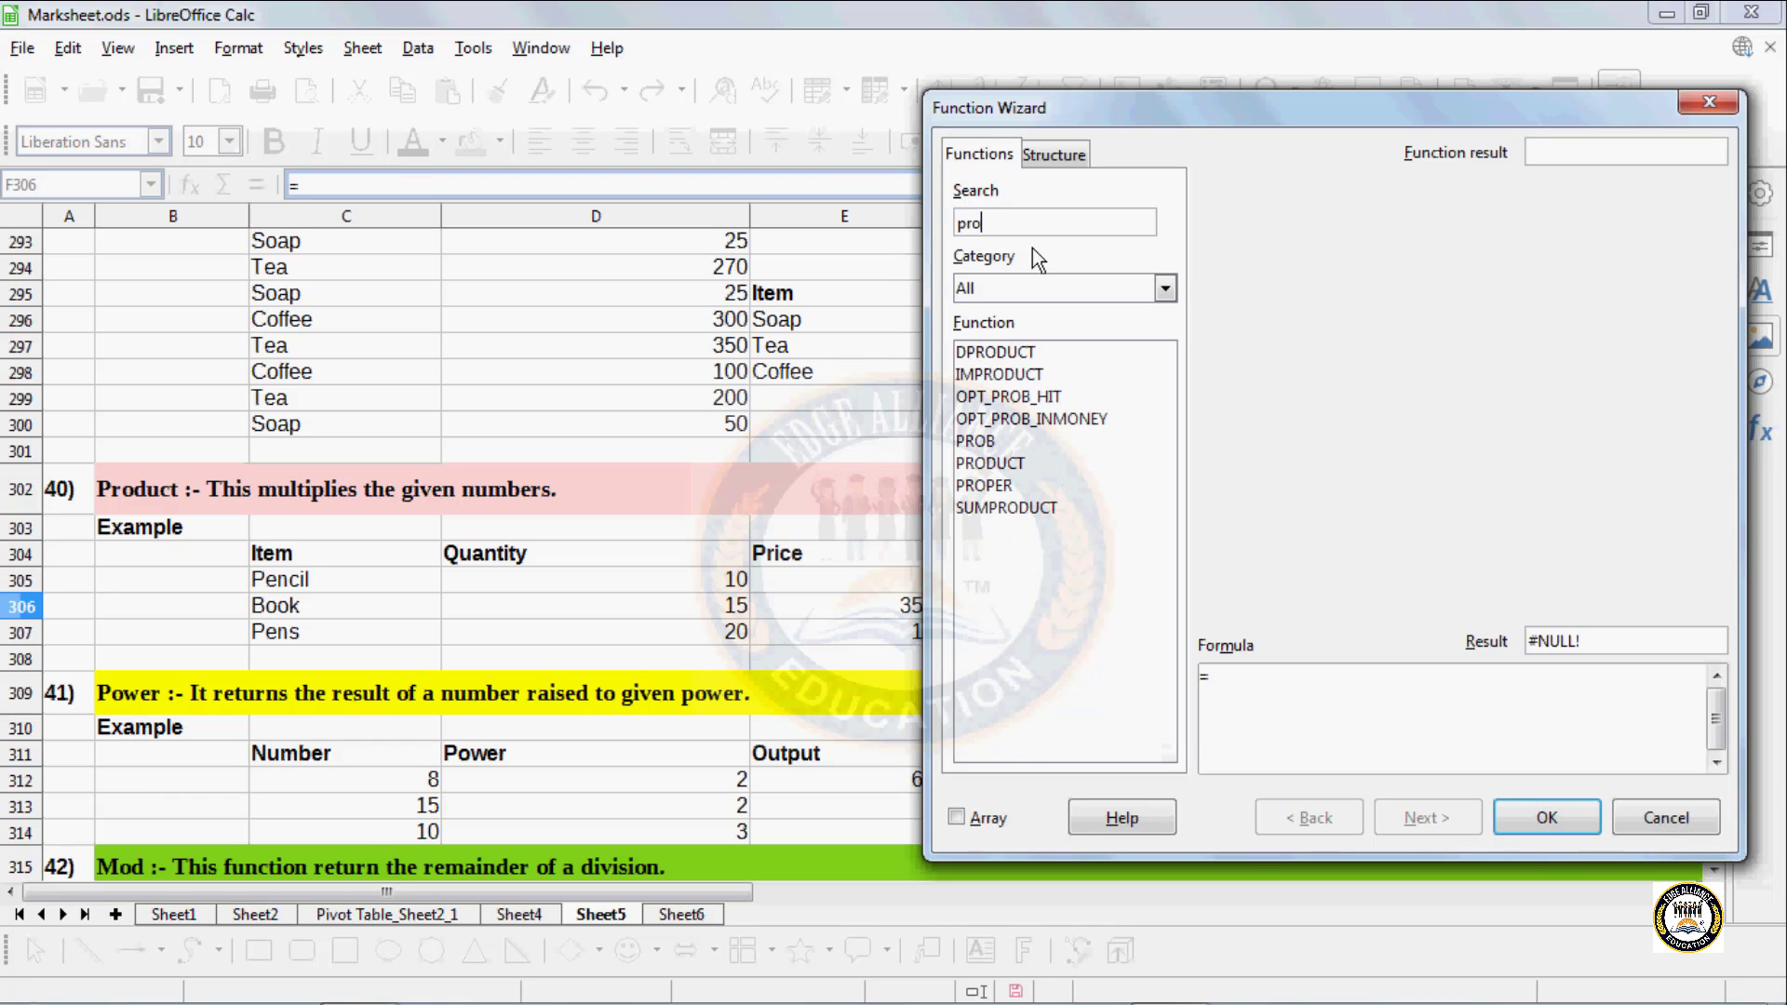
click(991, 462)
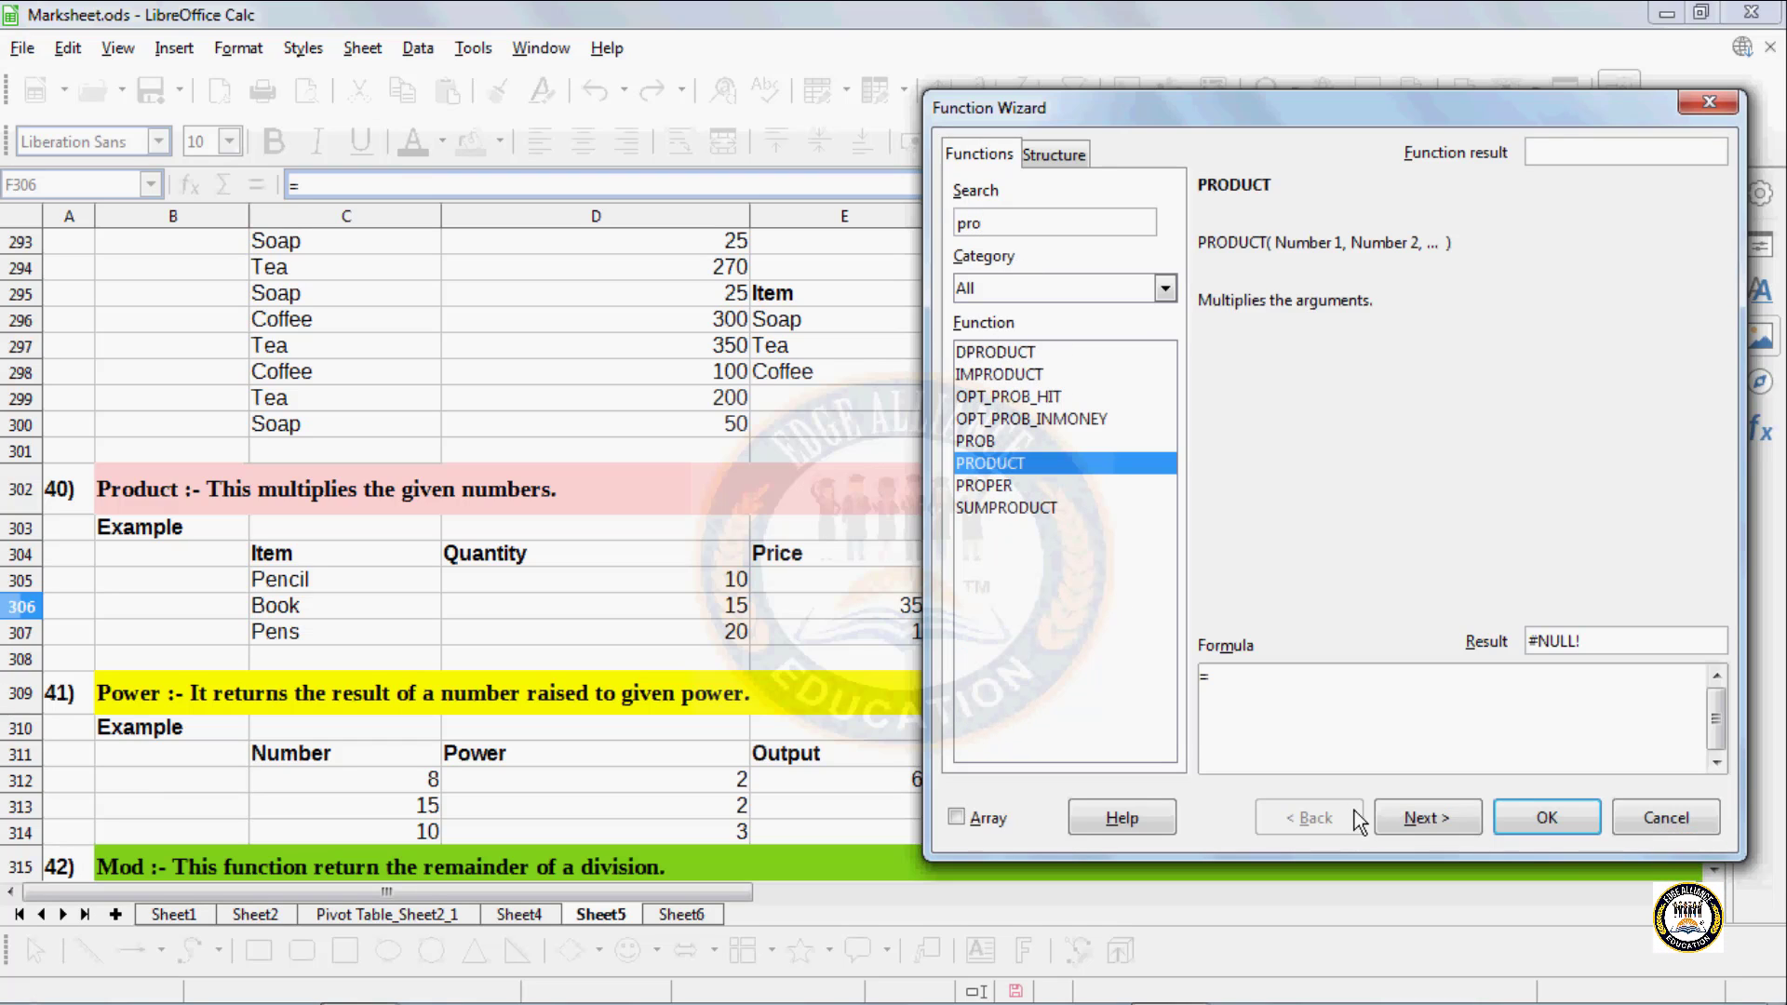
click(1419, 823)
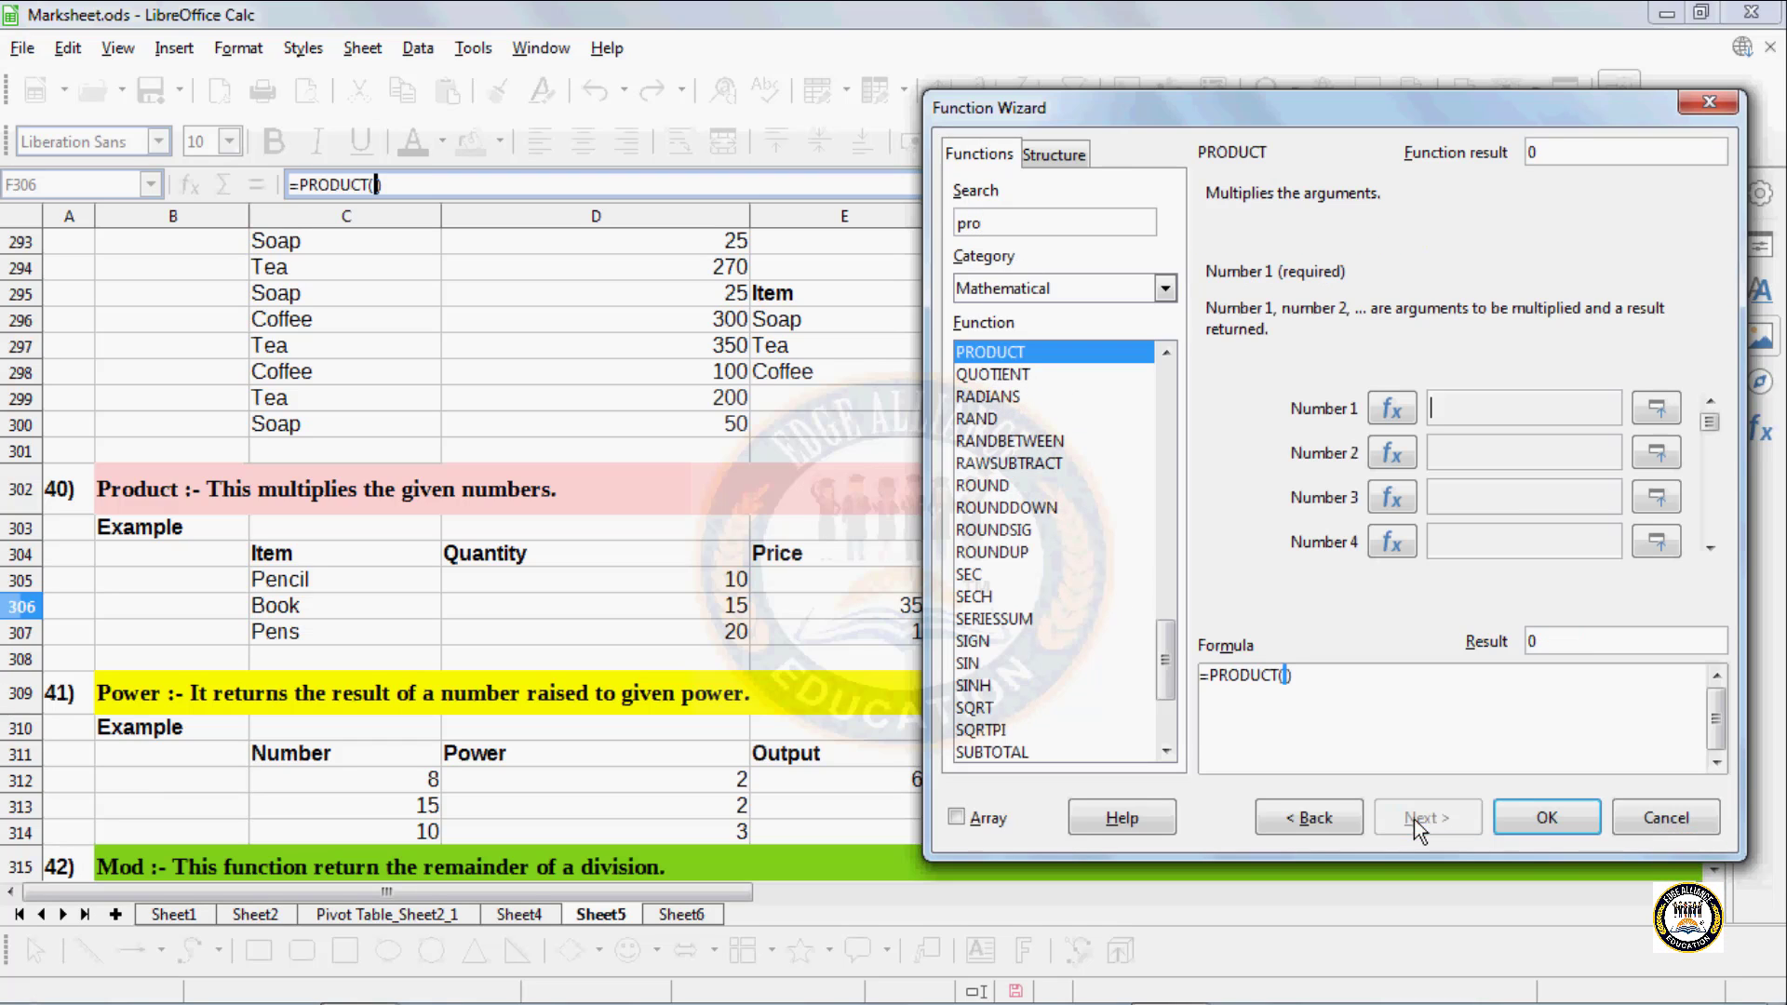
Set the PRODUCT arguments to D306 as Number 1 and E306 as Number 2 and insert the formula
click(719, 607)
drag(1187, 108, 1291, 102)
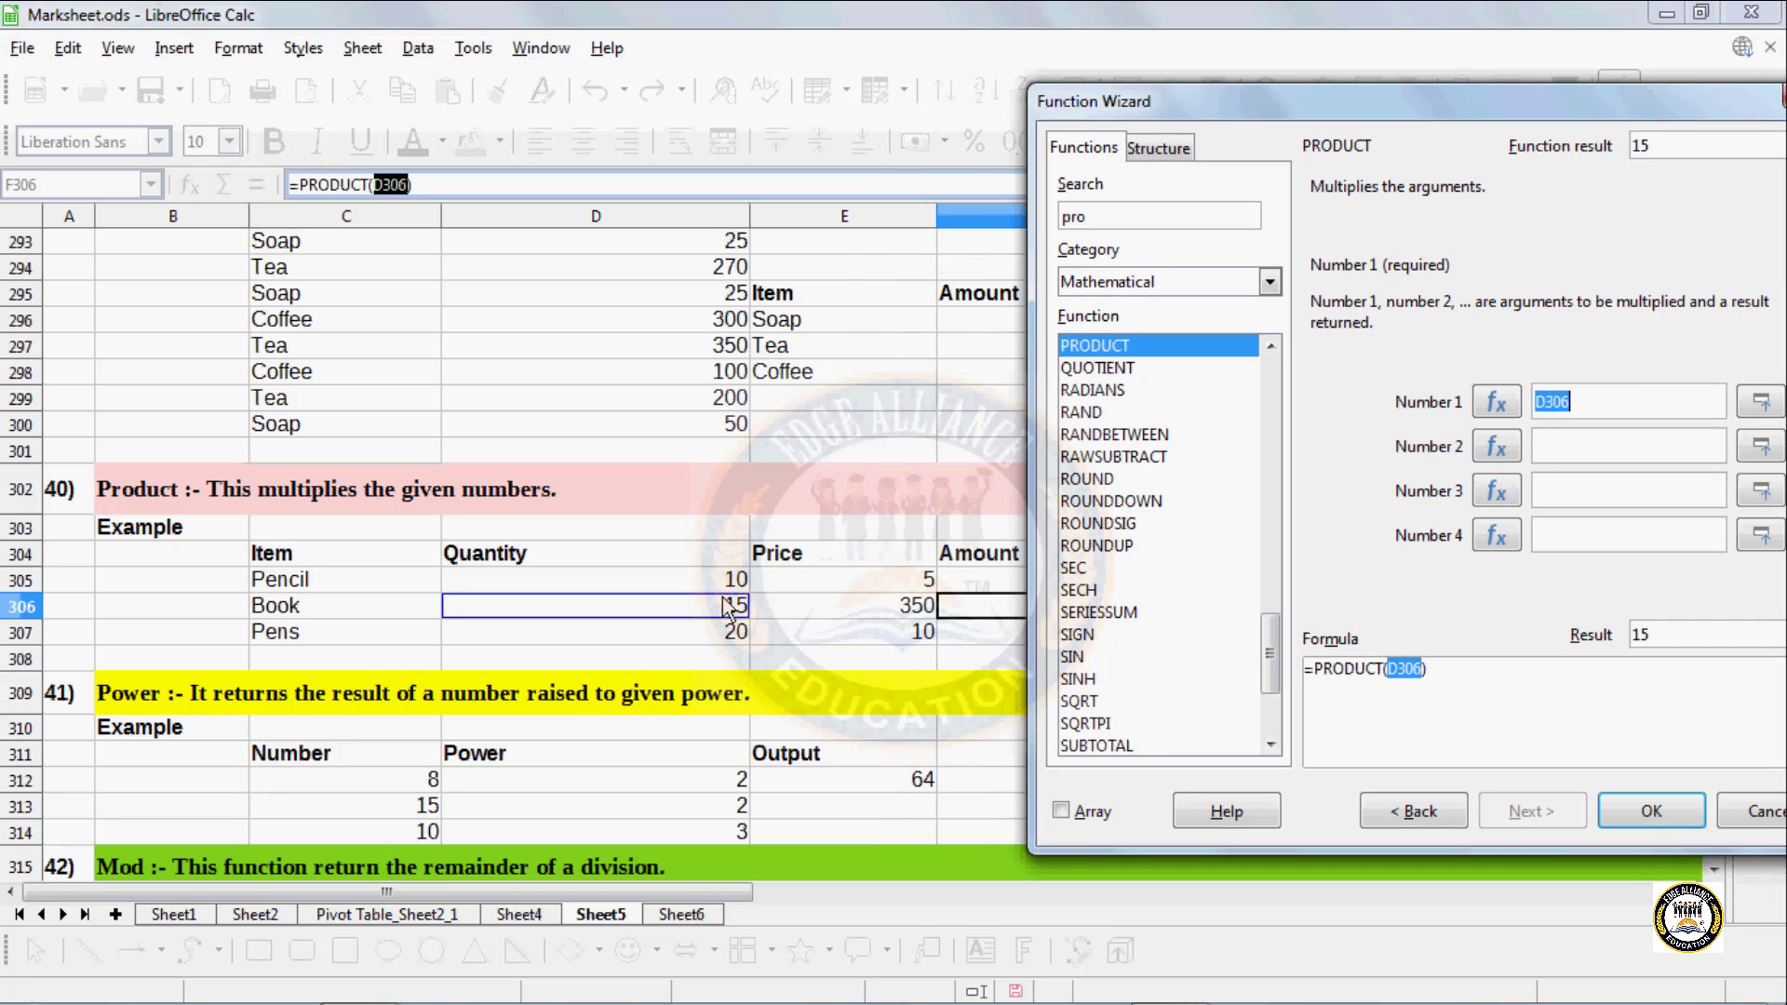
click(1601, 447)
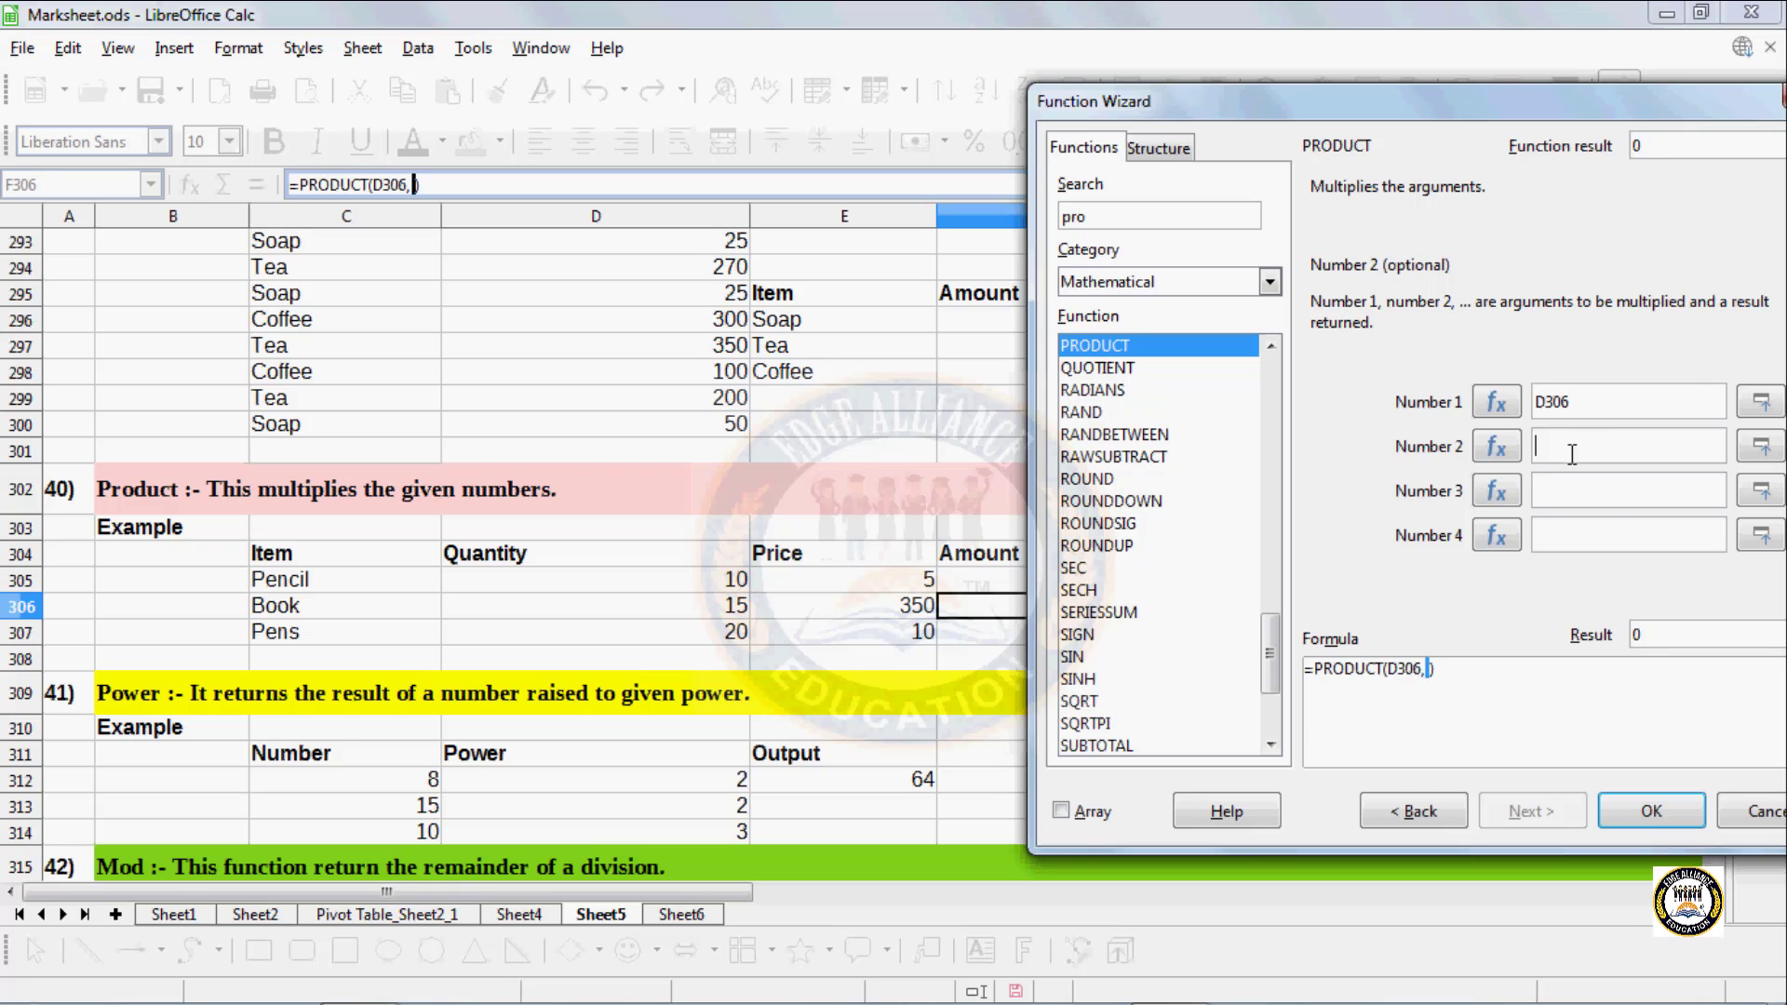
click(920, 607)
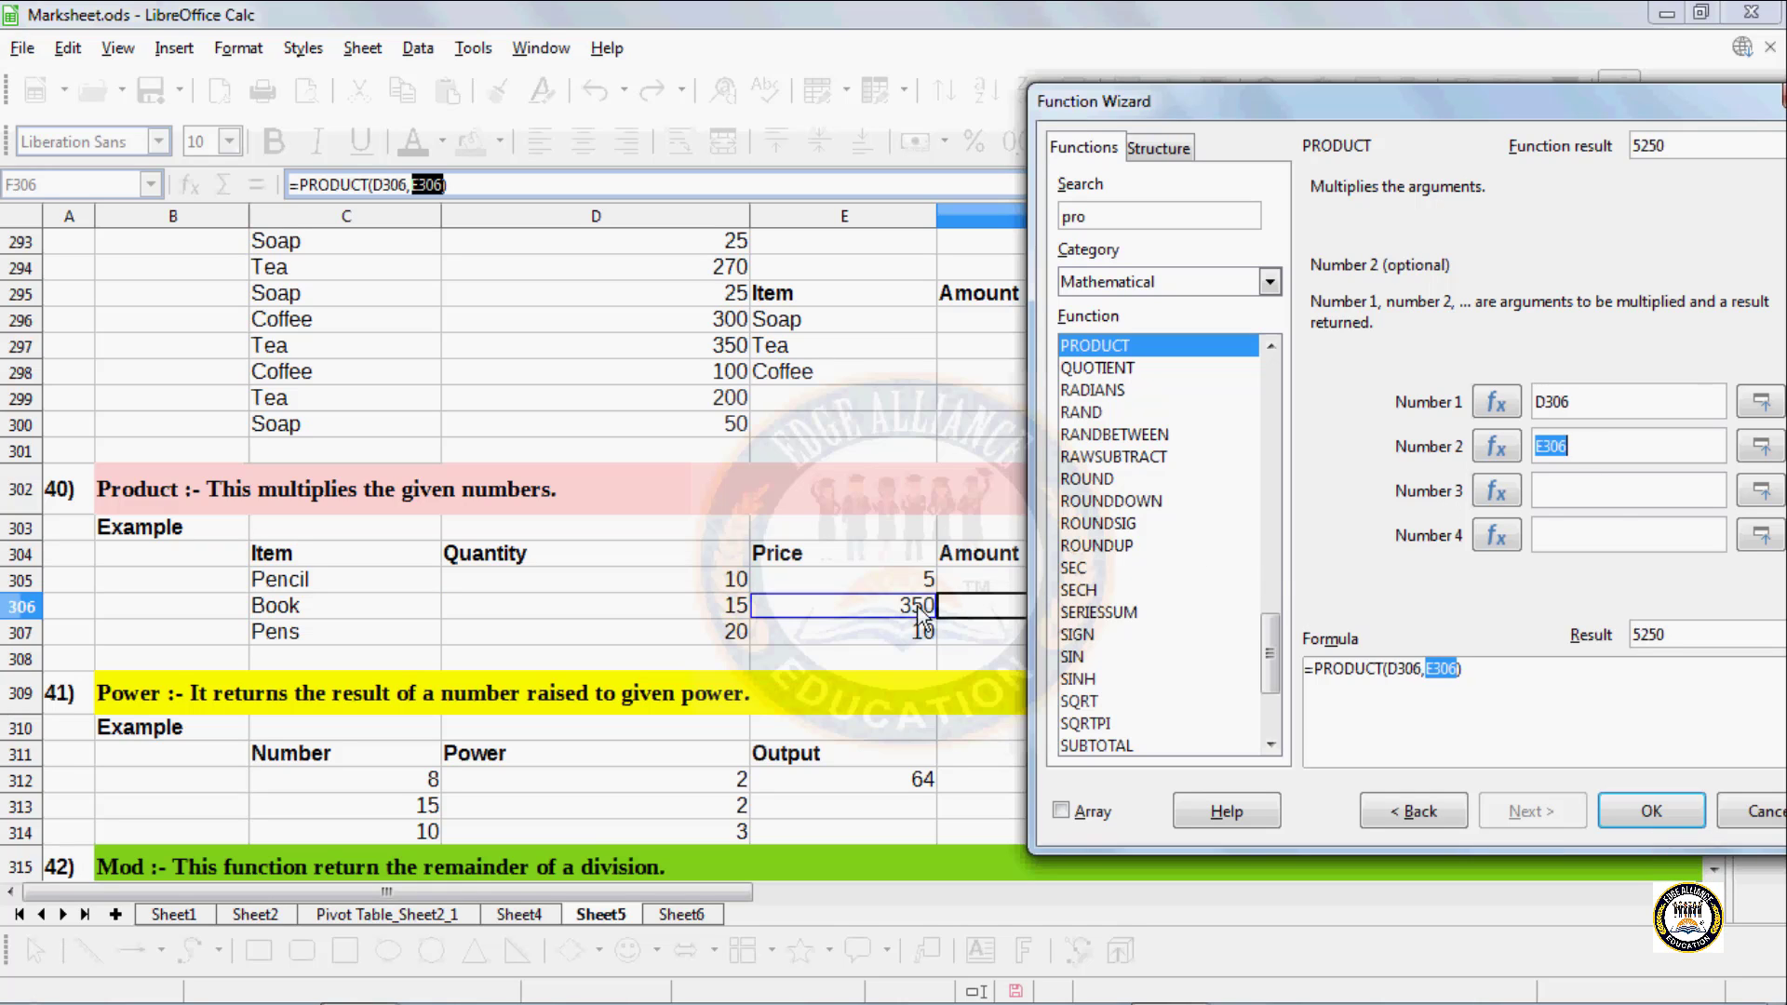
click(1651, 811)
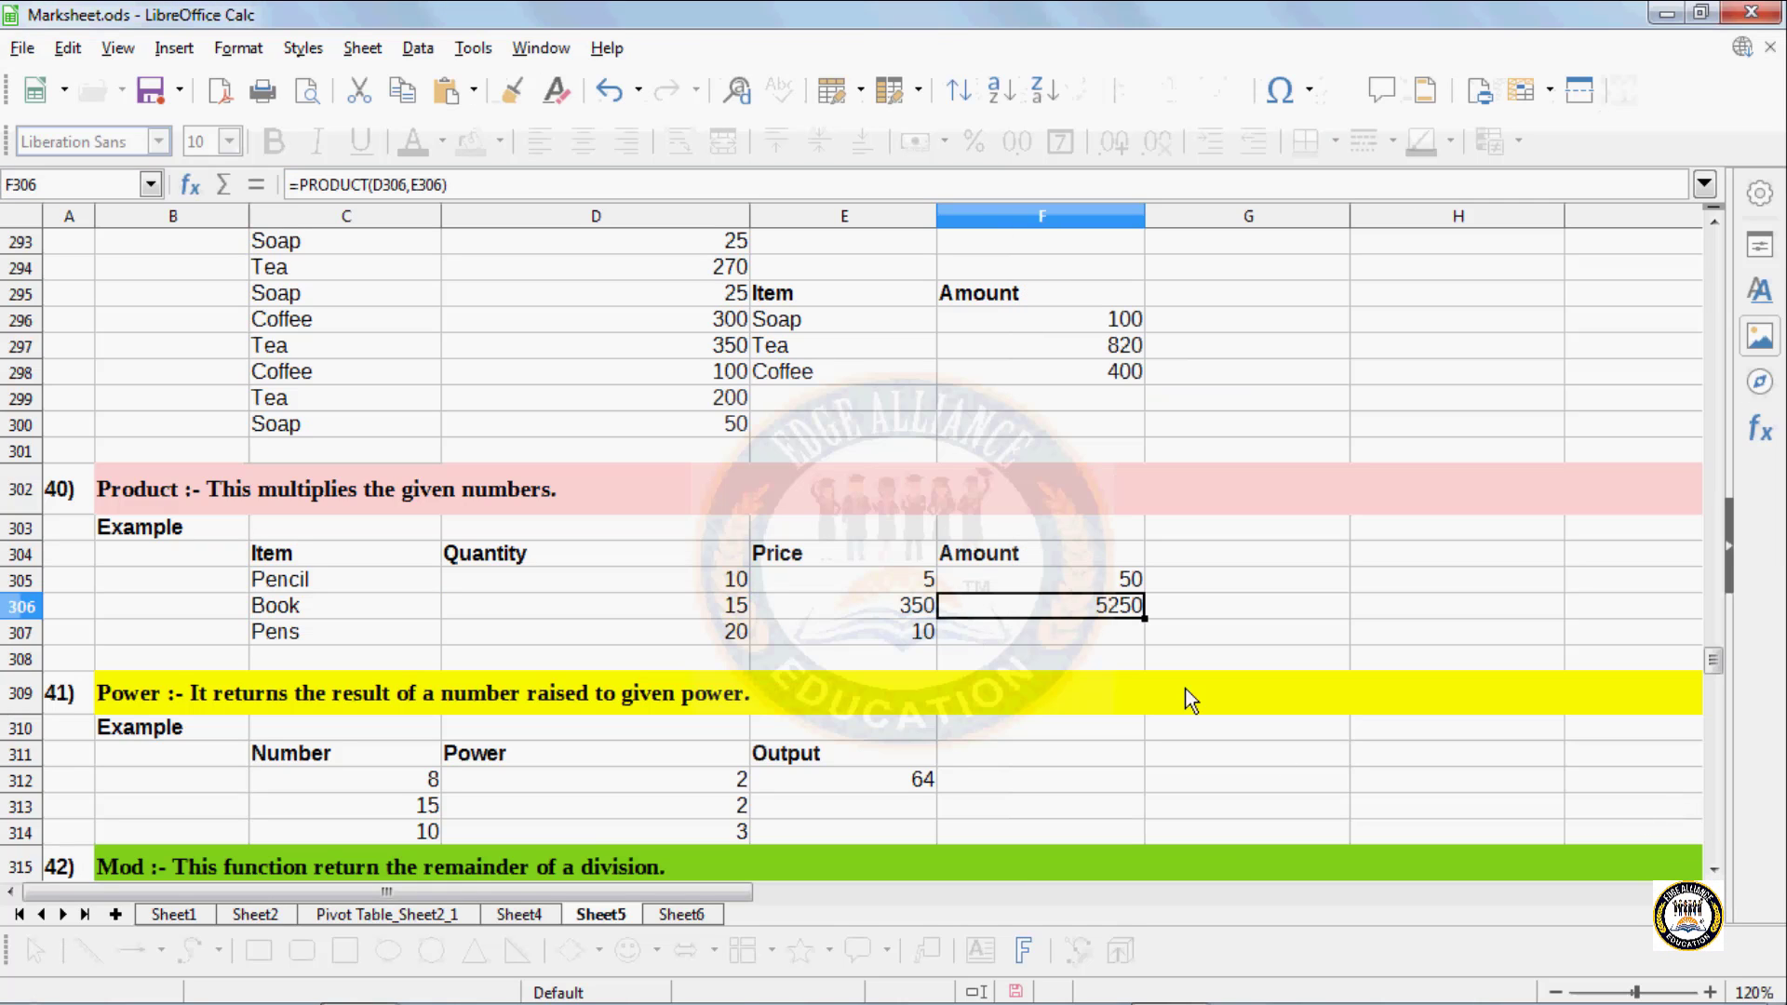
Enter =PRODUCT(D307,E307) in F307 for the Pens amount and review the finished formula
click(1100, 634)
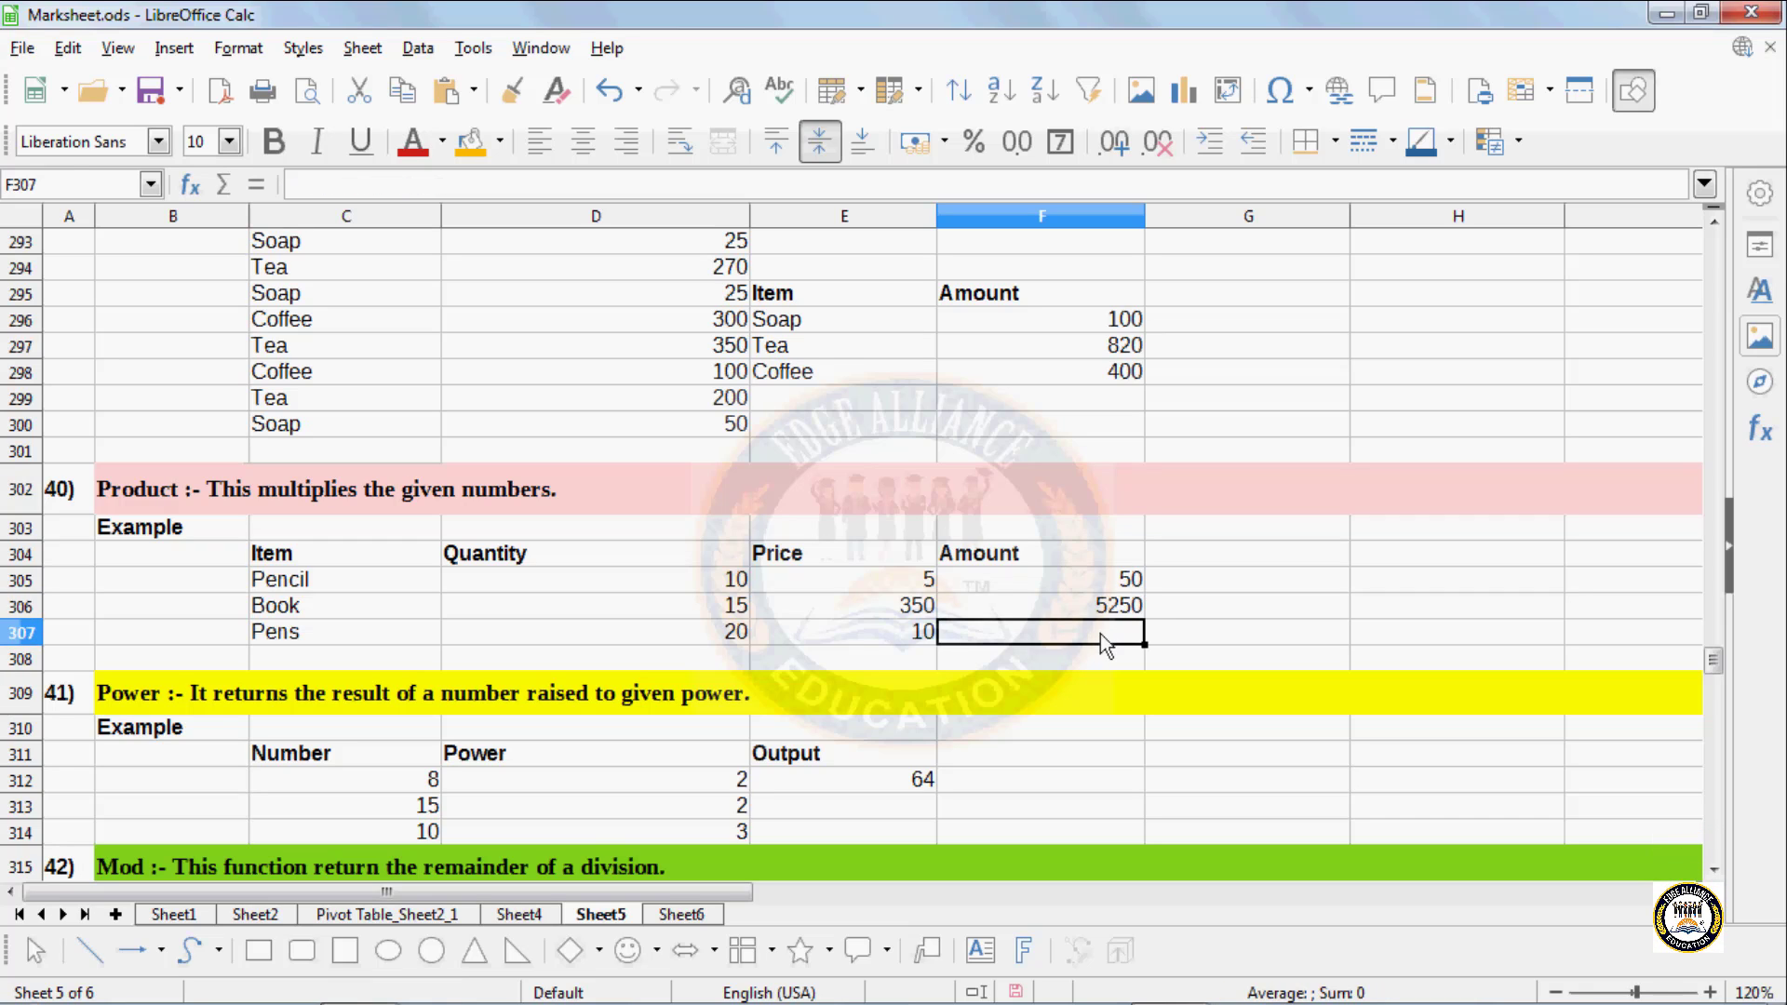
text(=pro)
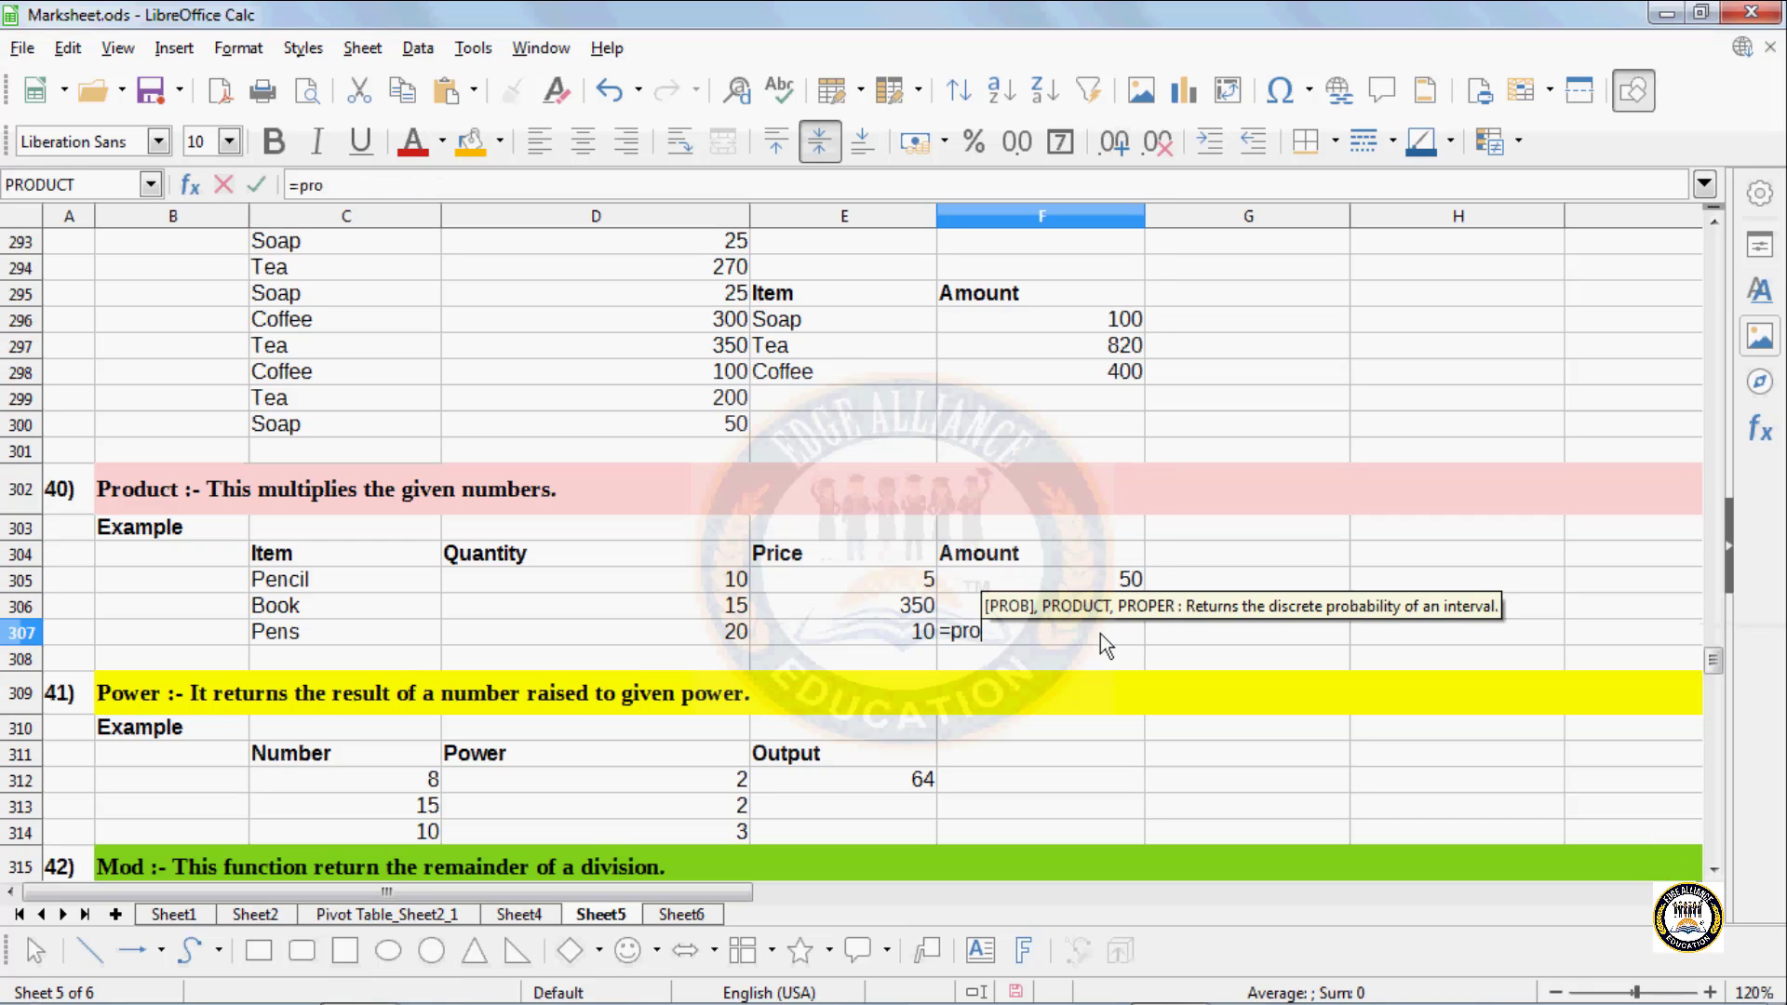
text(duct)
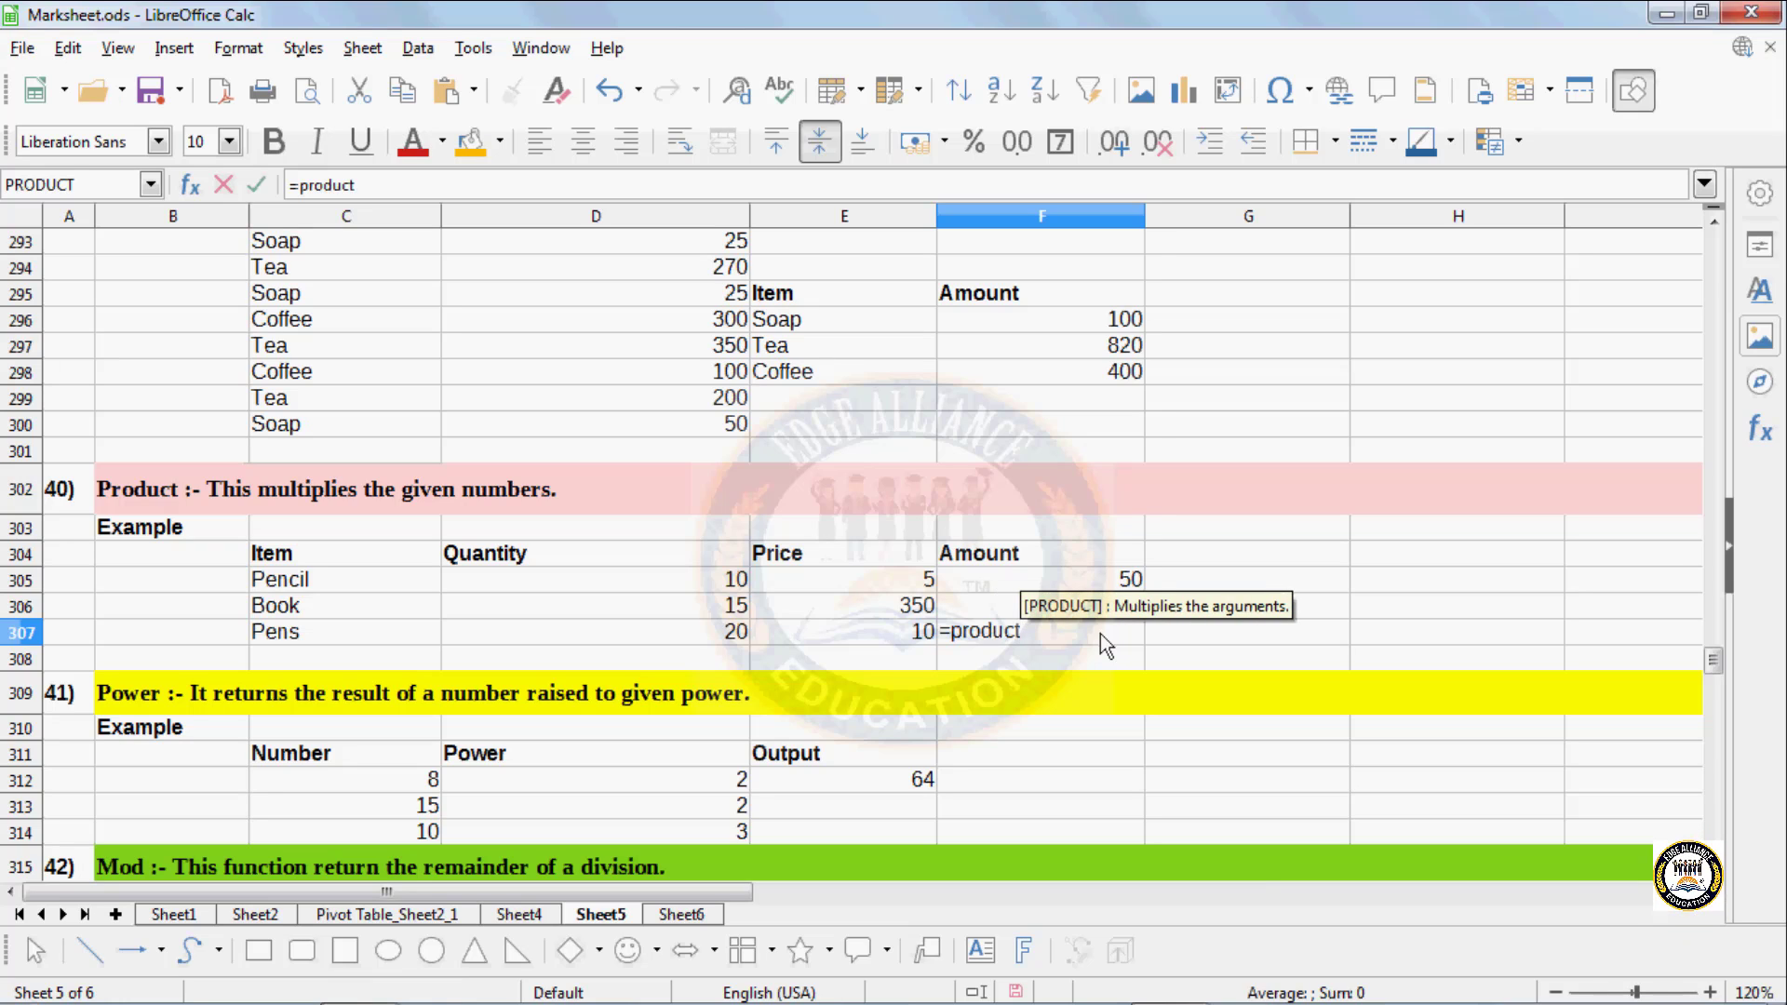
text(()
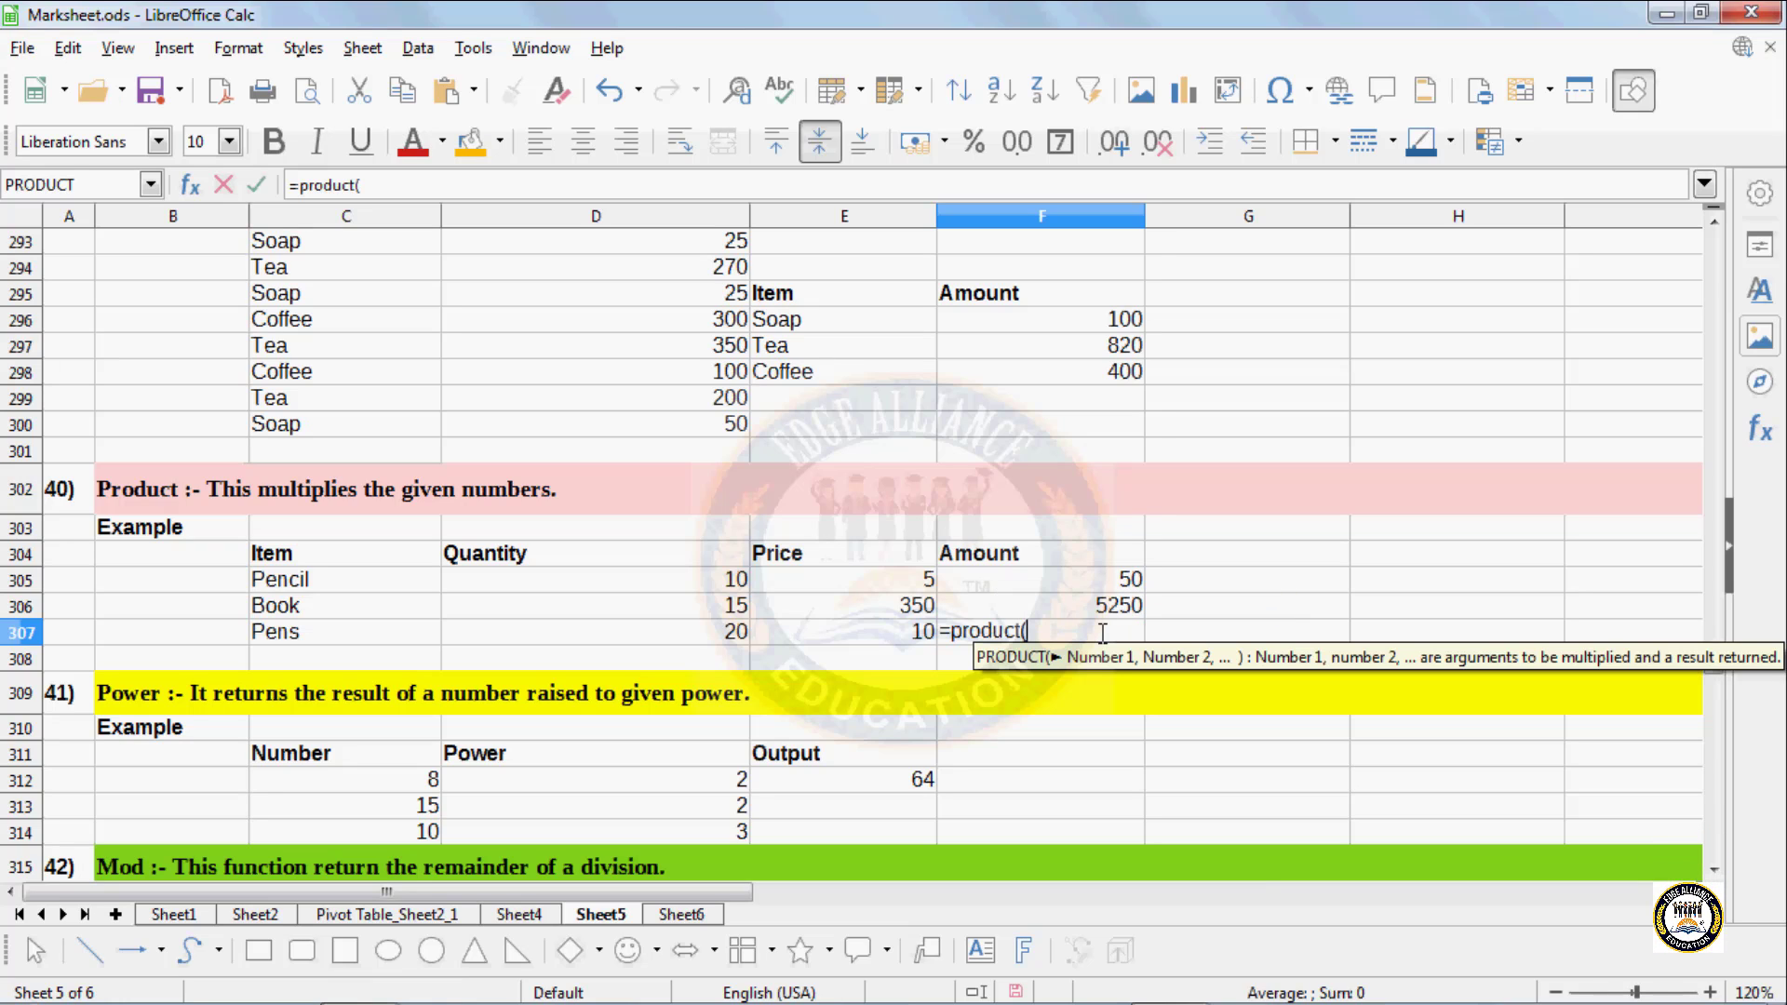
click(740, 631)
text(,)
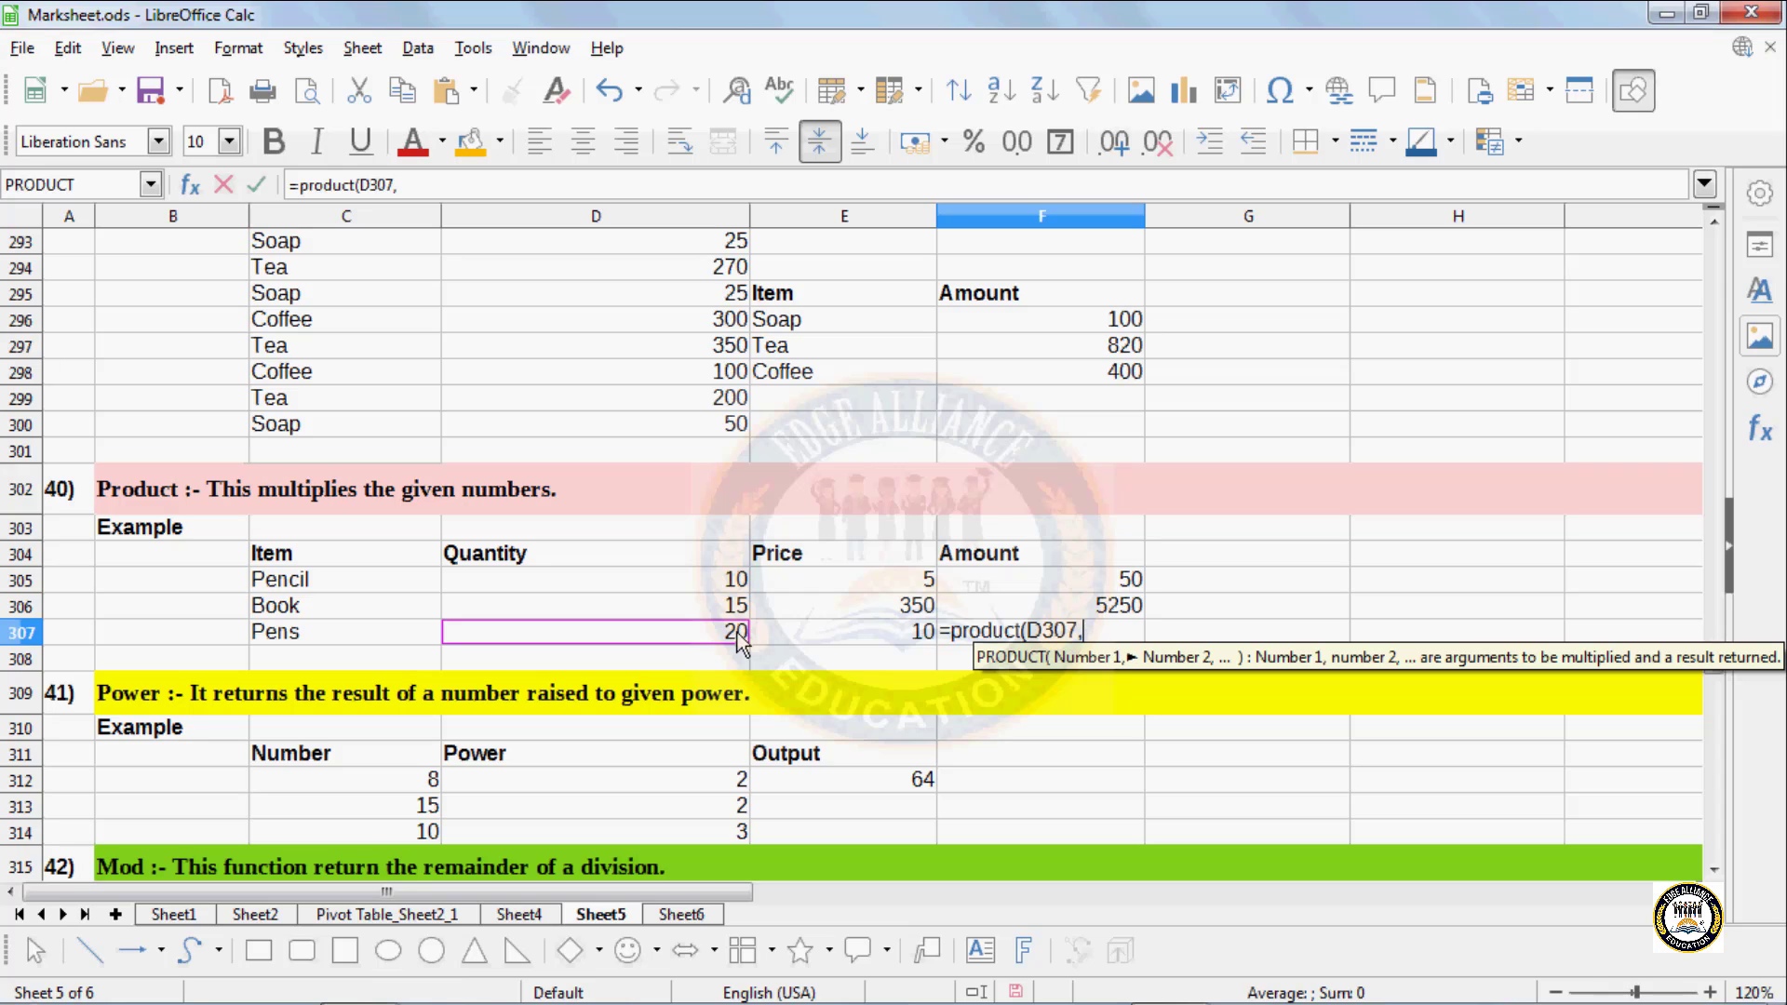
click(816, 637)
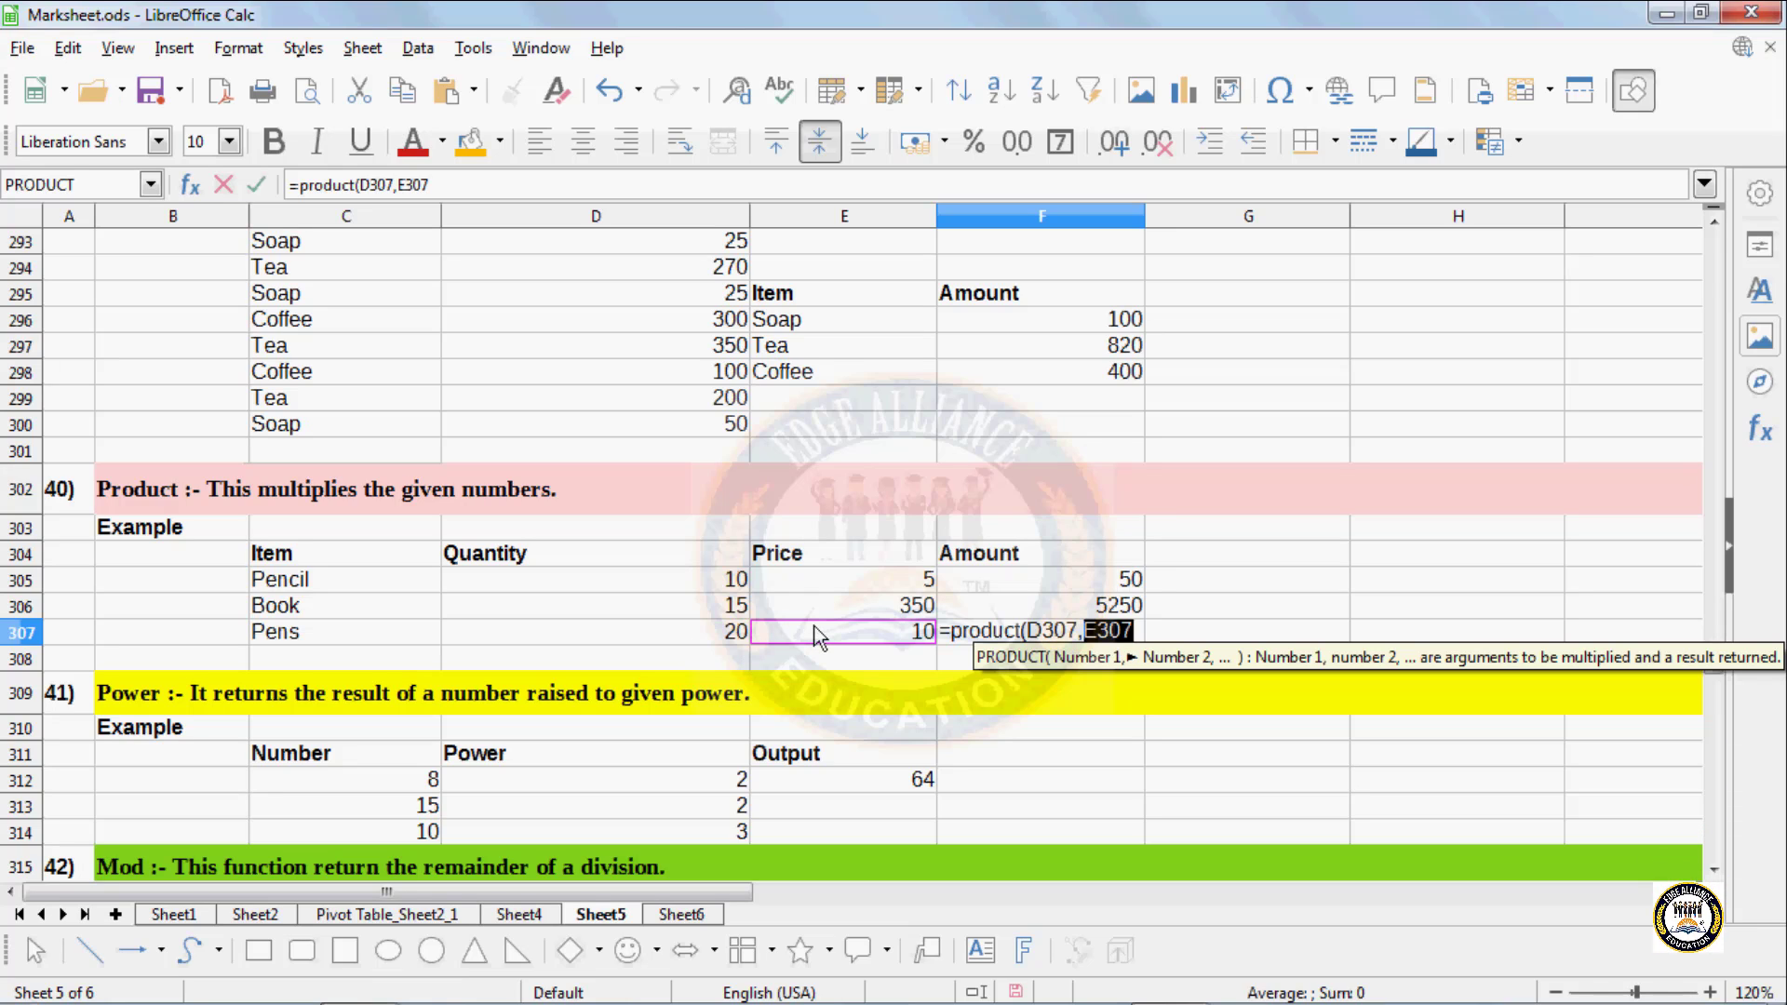
text())
key(Return)
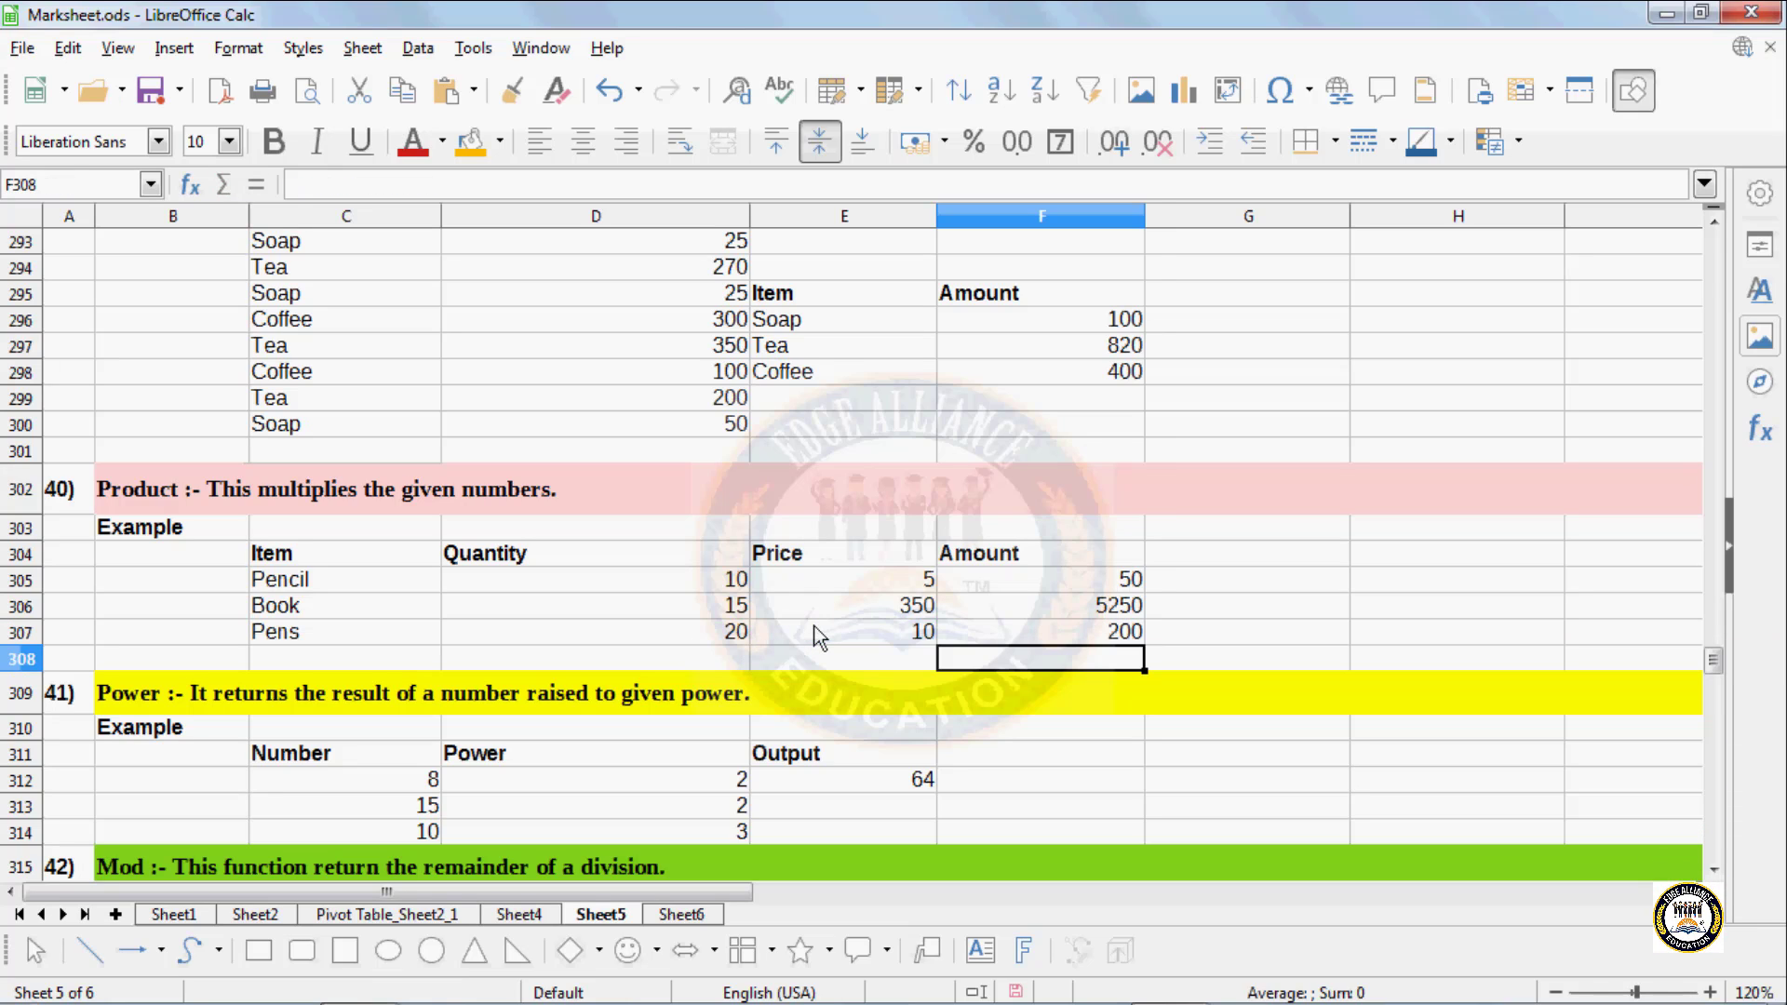
click(1029, 617)
click(1025, 633)
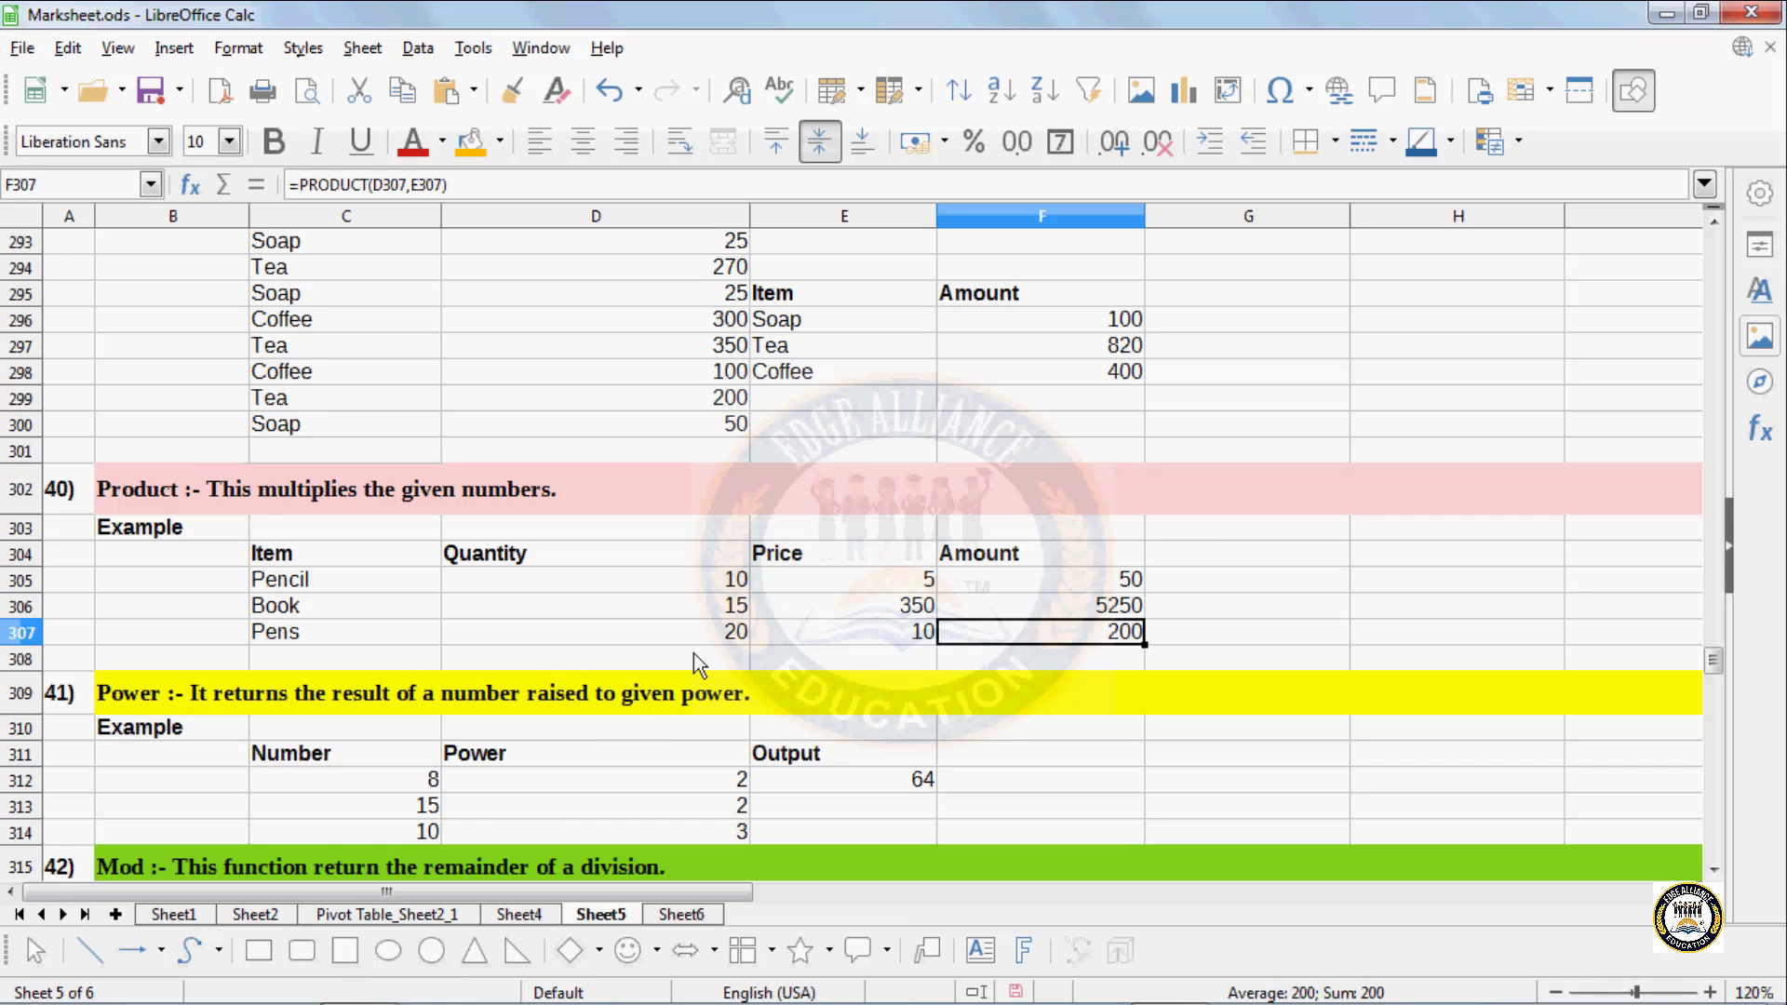
Examine the Power example, checking the number in C312, its power in D312 and the output column
scroll(692, 659, down, 3)
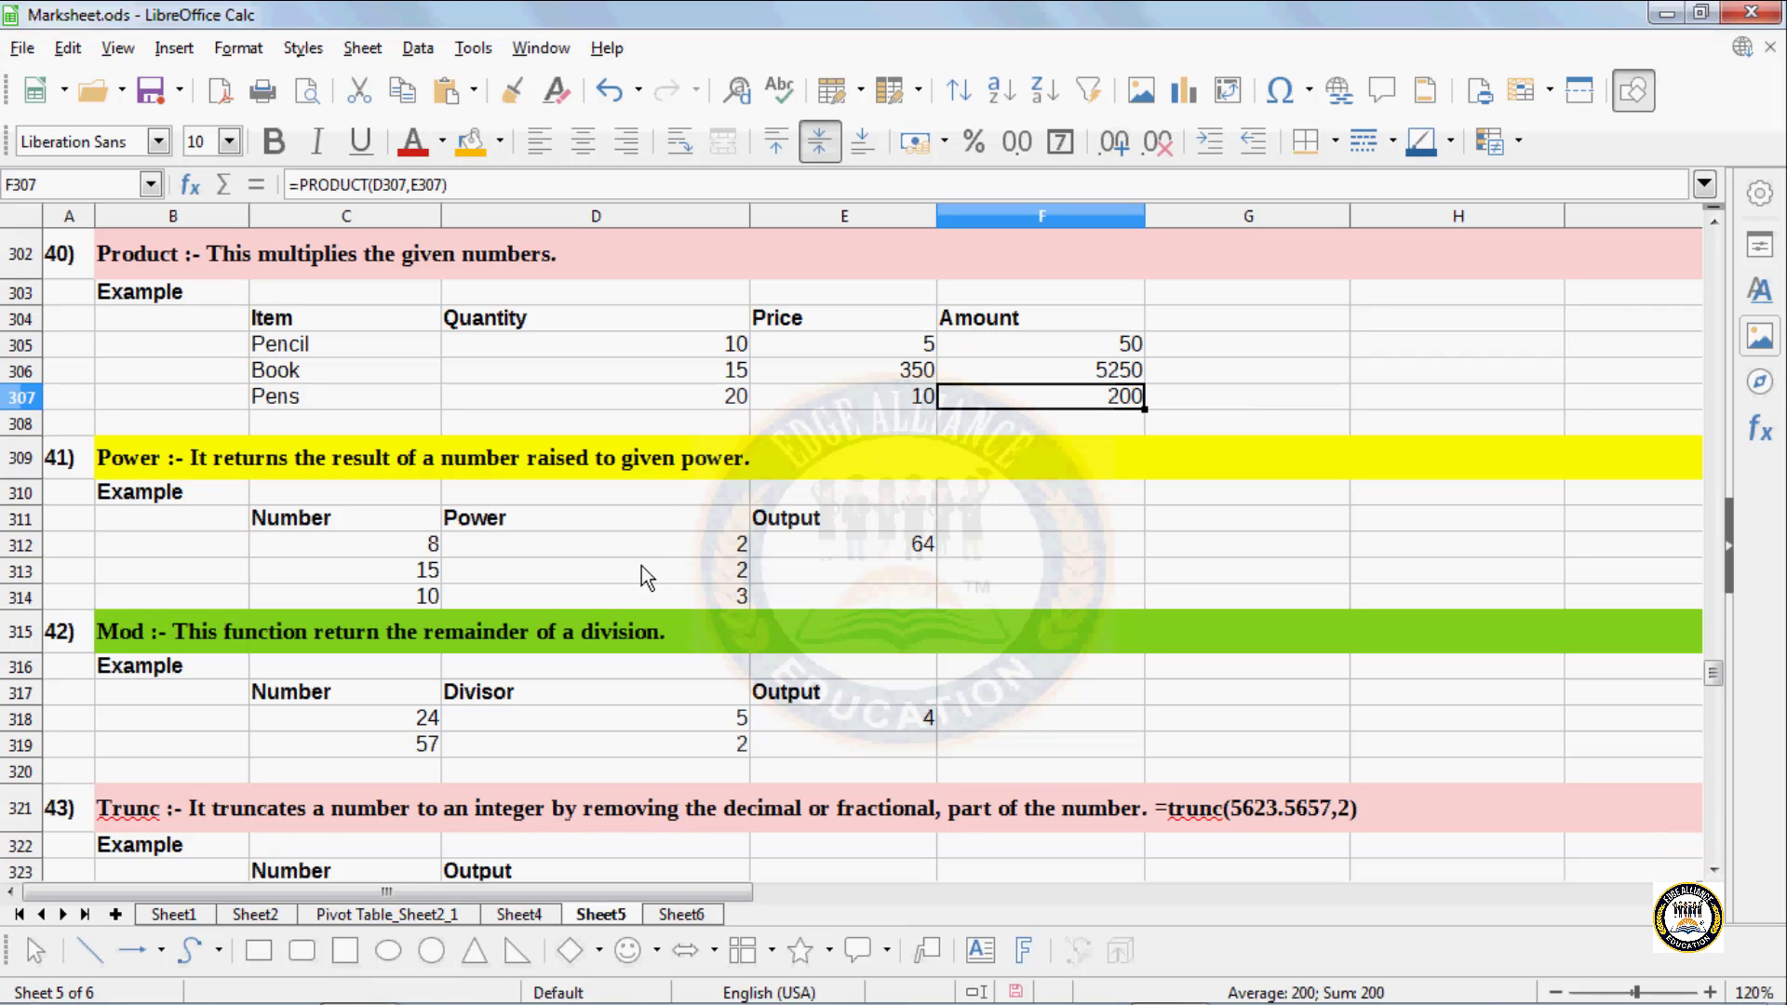
click(889, 577)
click(433, 548)
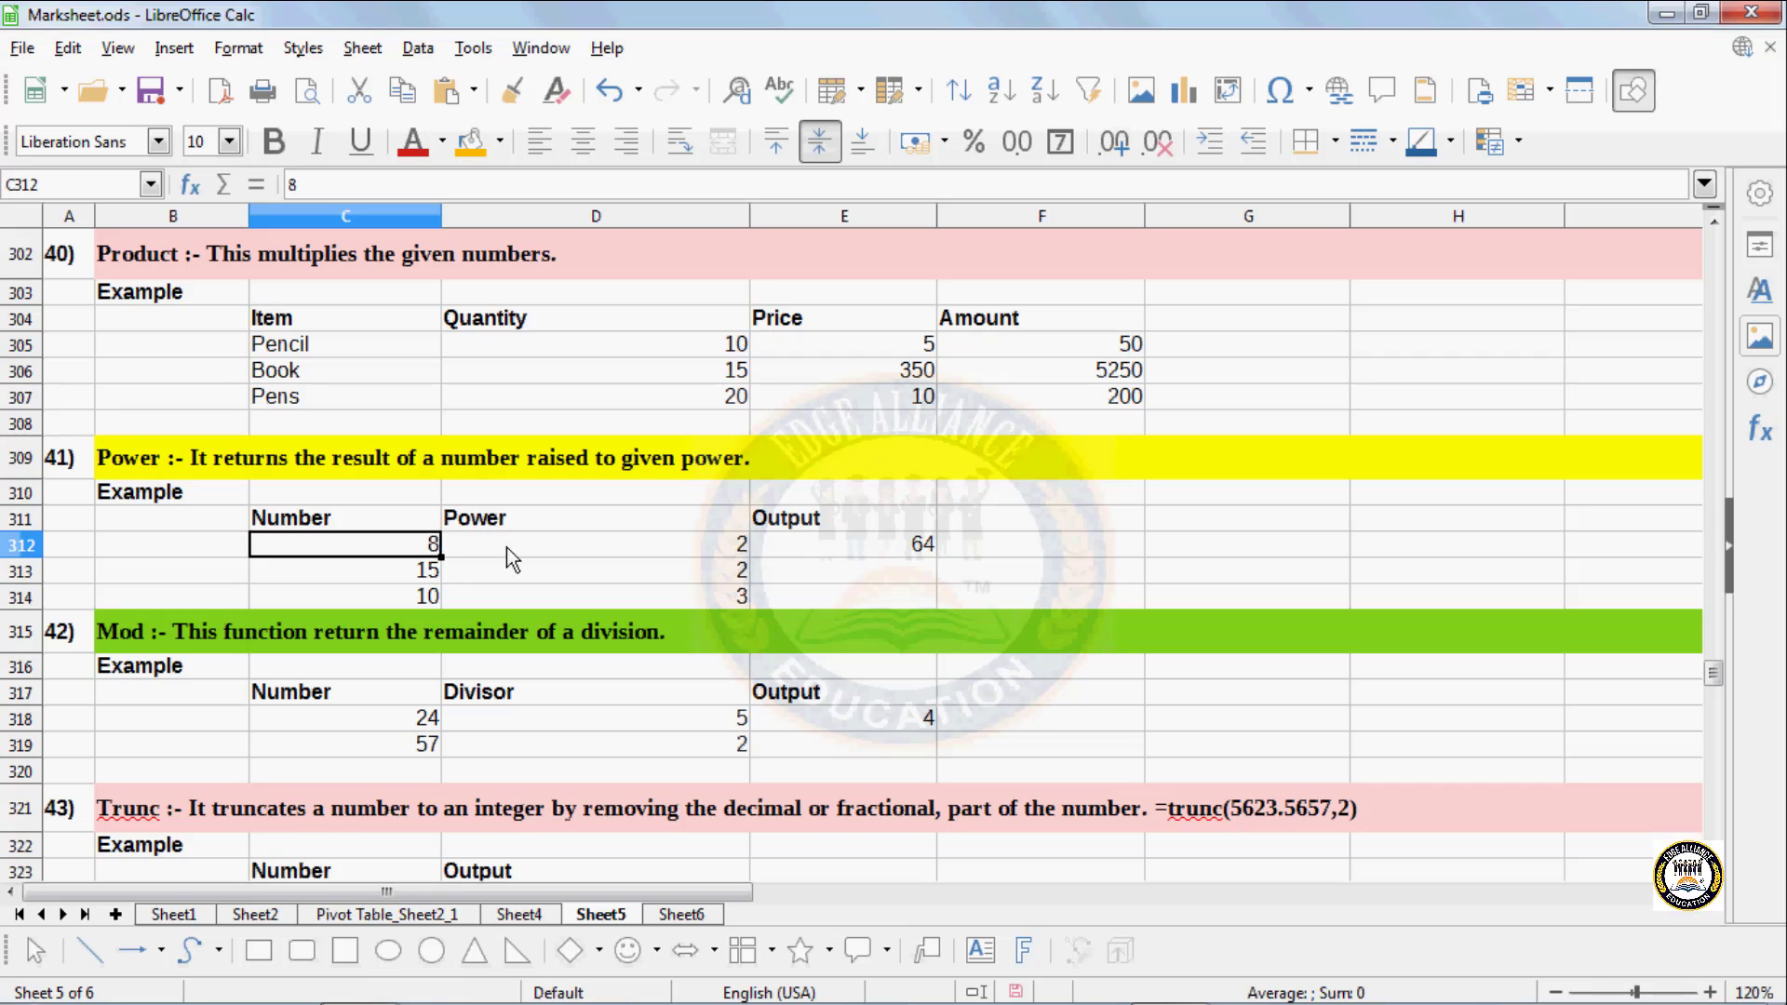
click(544, 549)
click(410, 553)
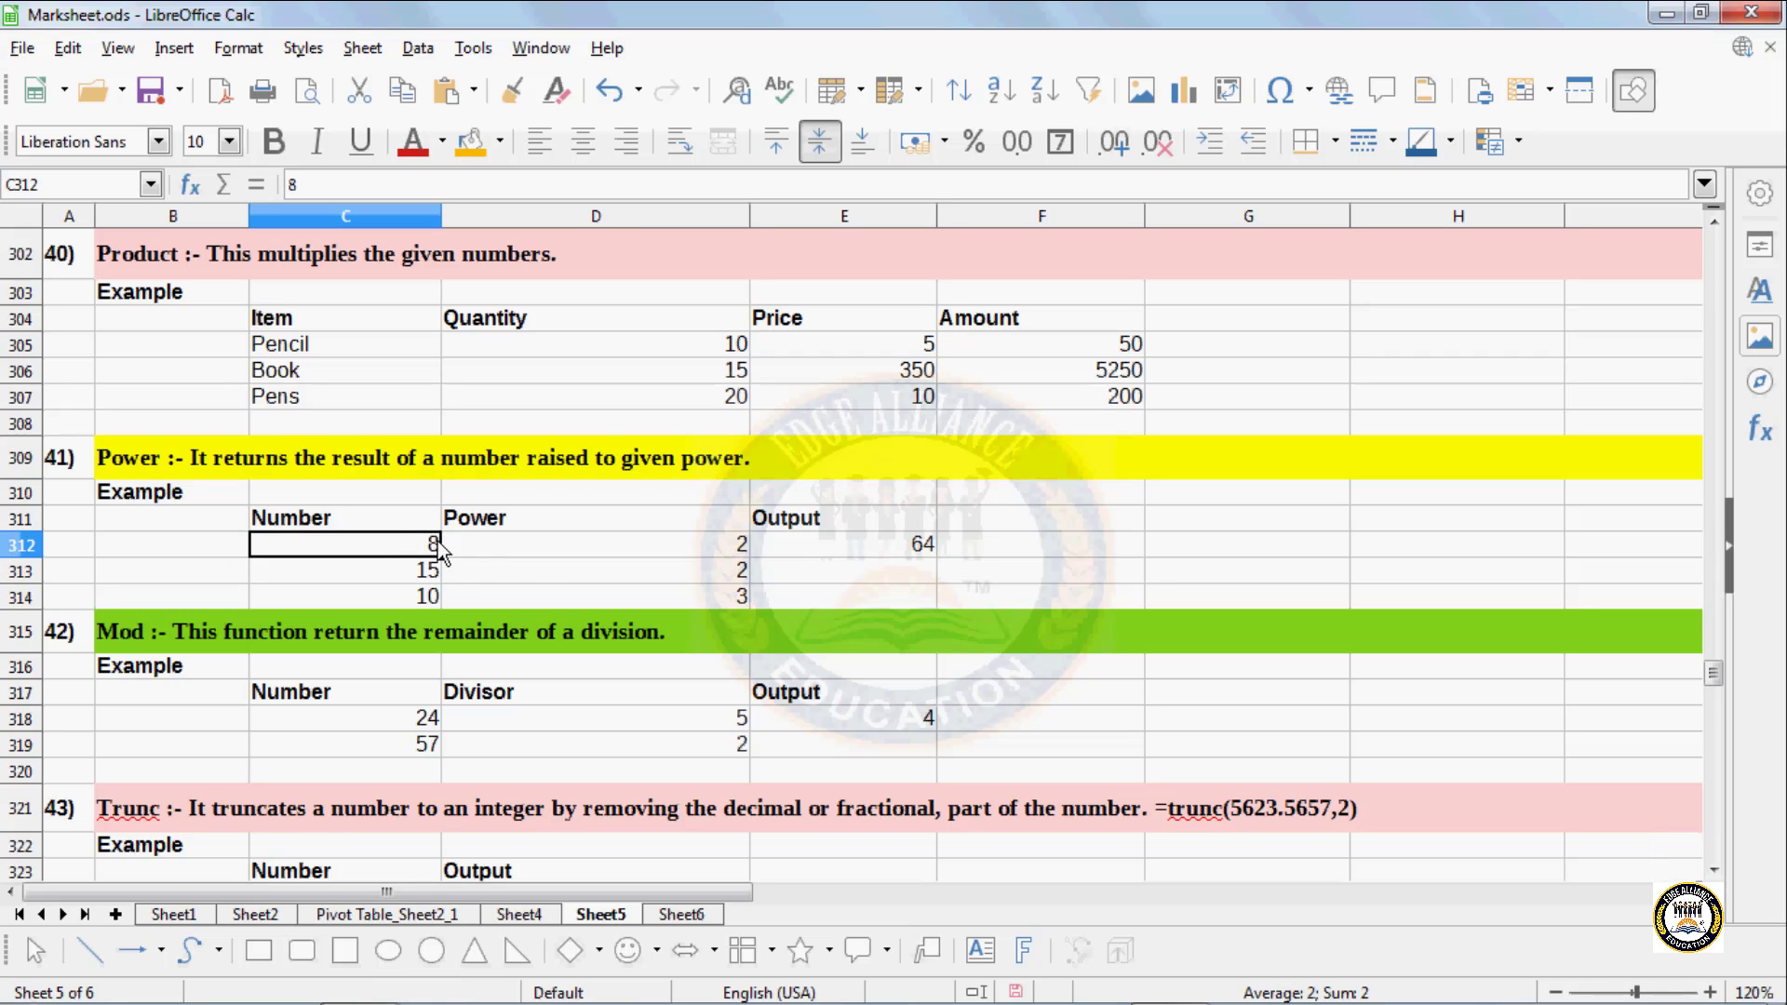
Start a POWER formula in E313 with the Function Wizard, searching for "power" to find the function
click(492, 553)
click(873, 549)
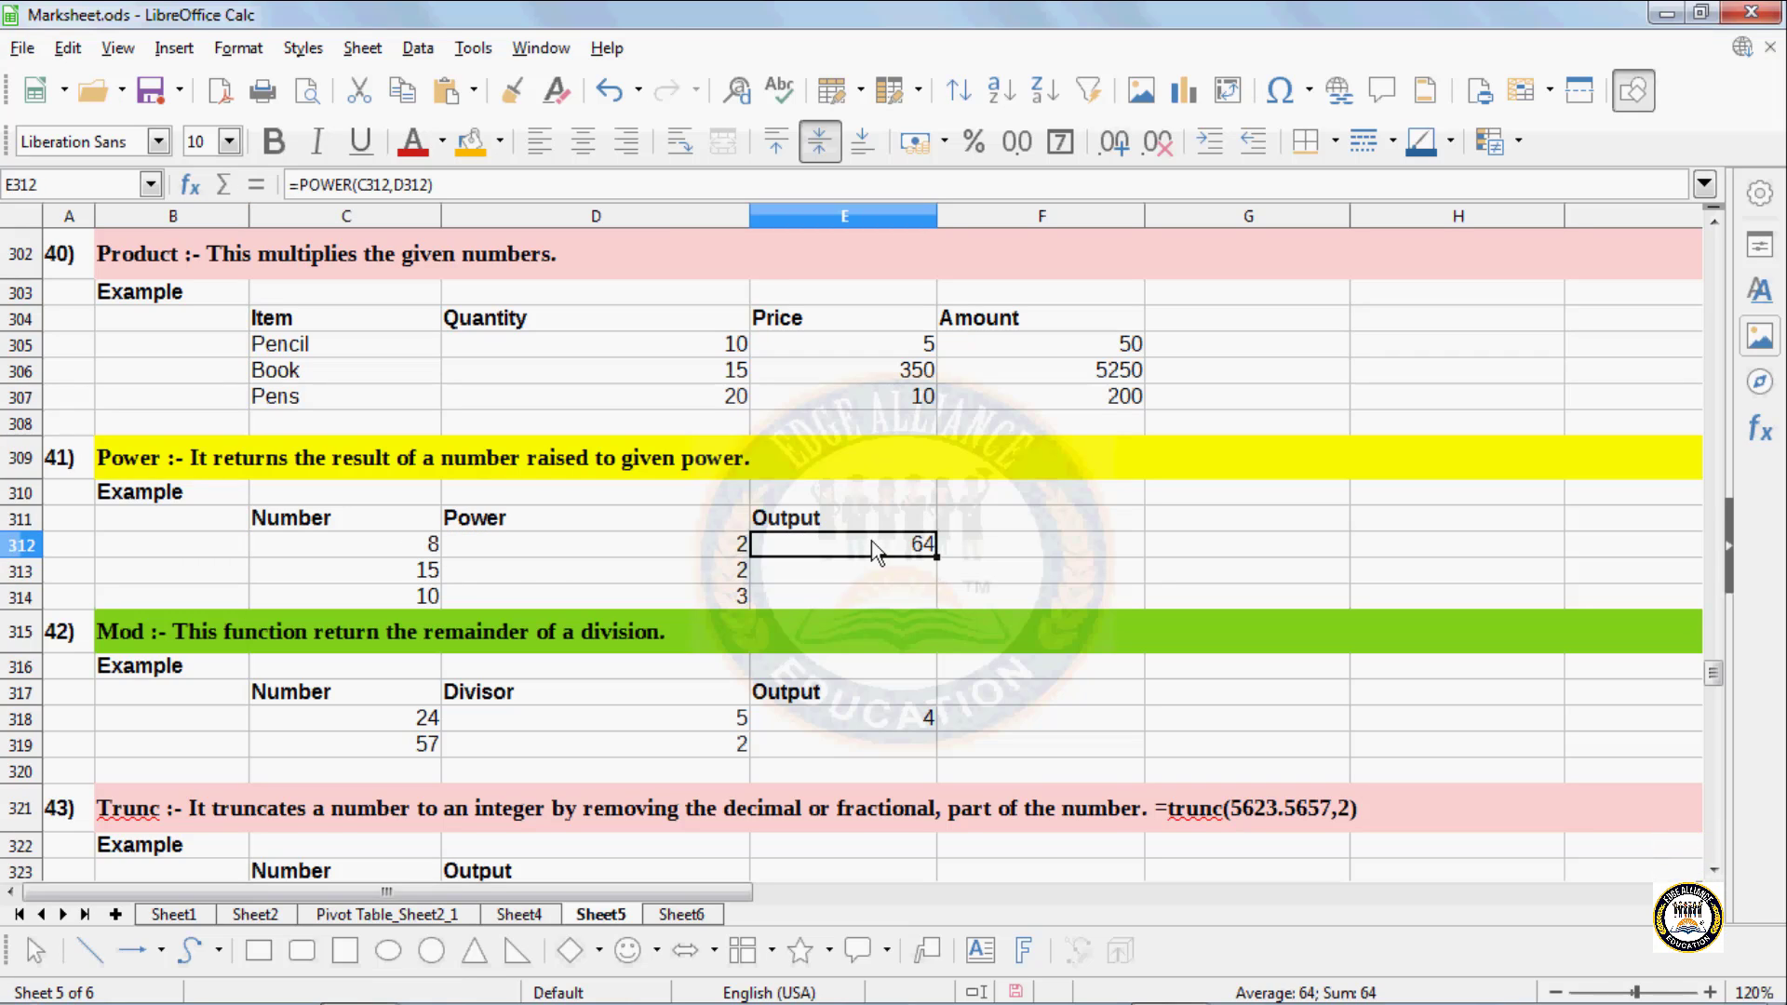
click(865, 570)
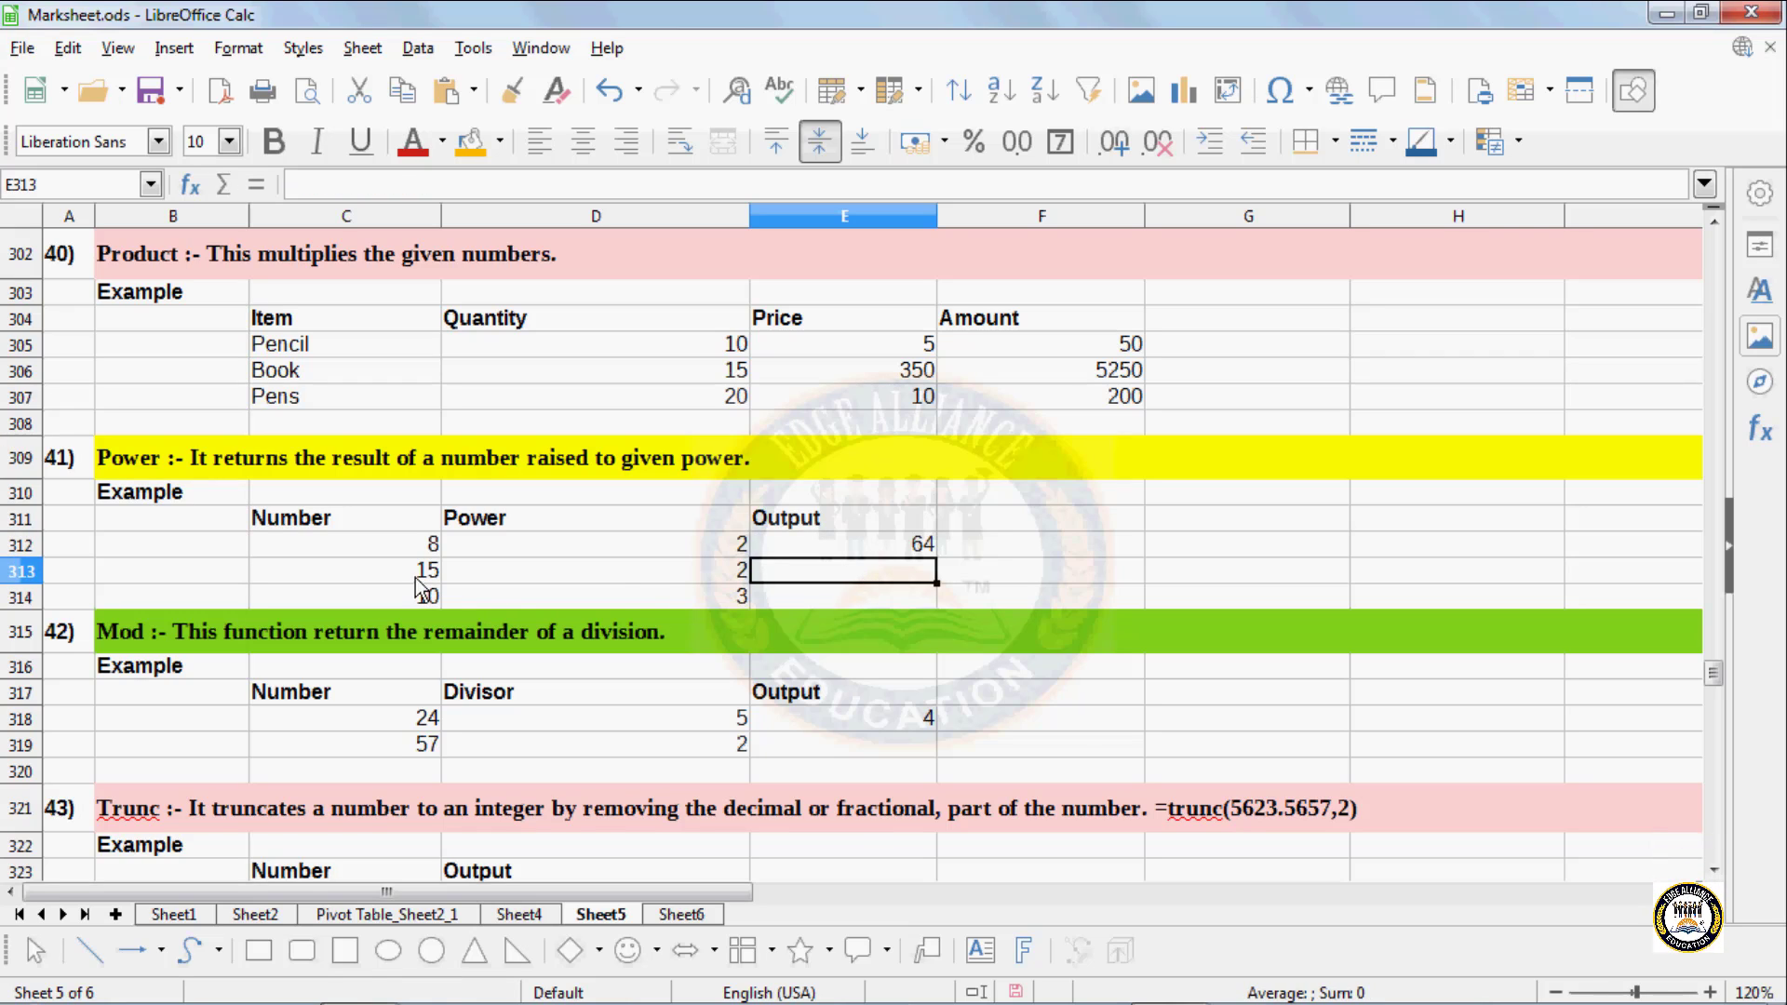
click(174, 48)
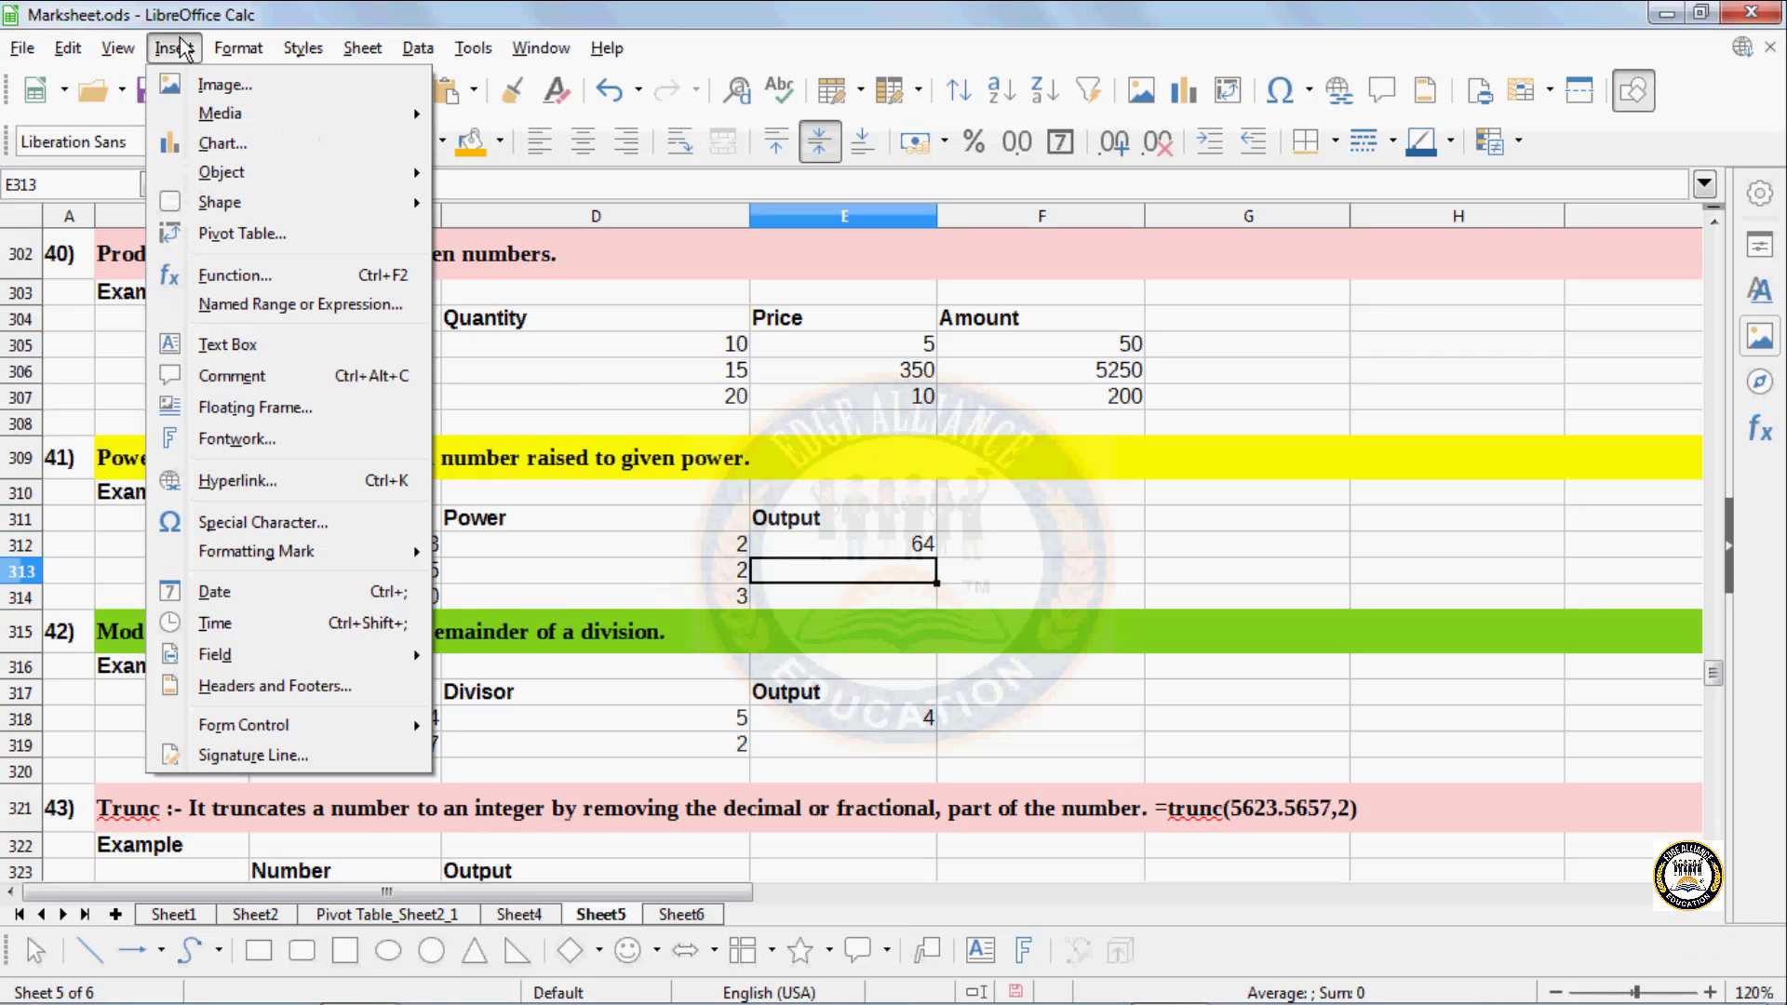
click(265, 275)
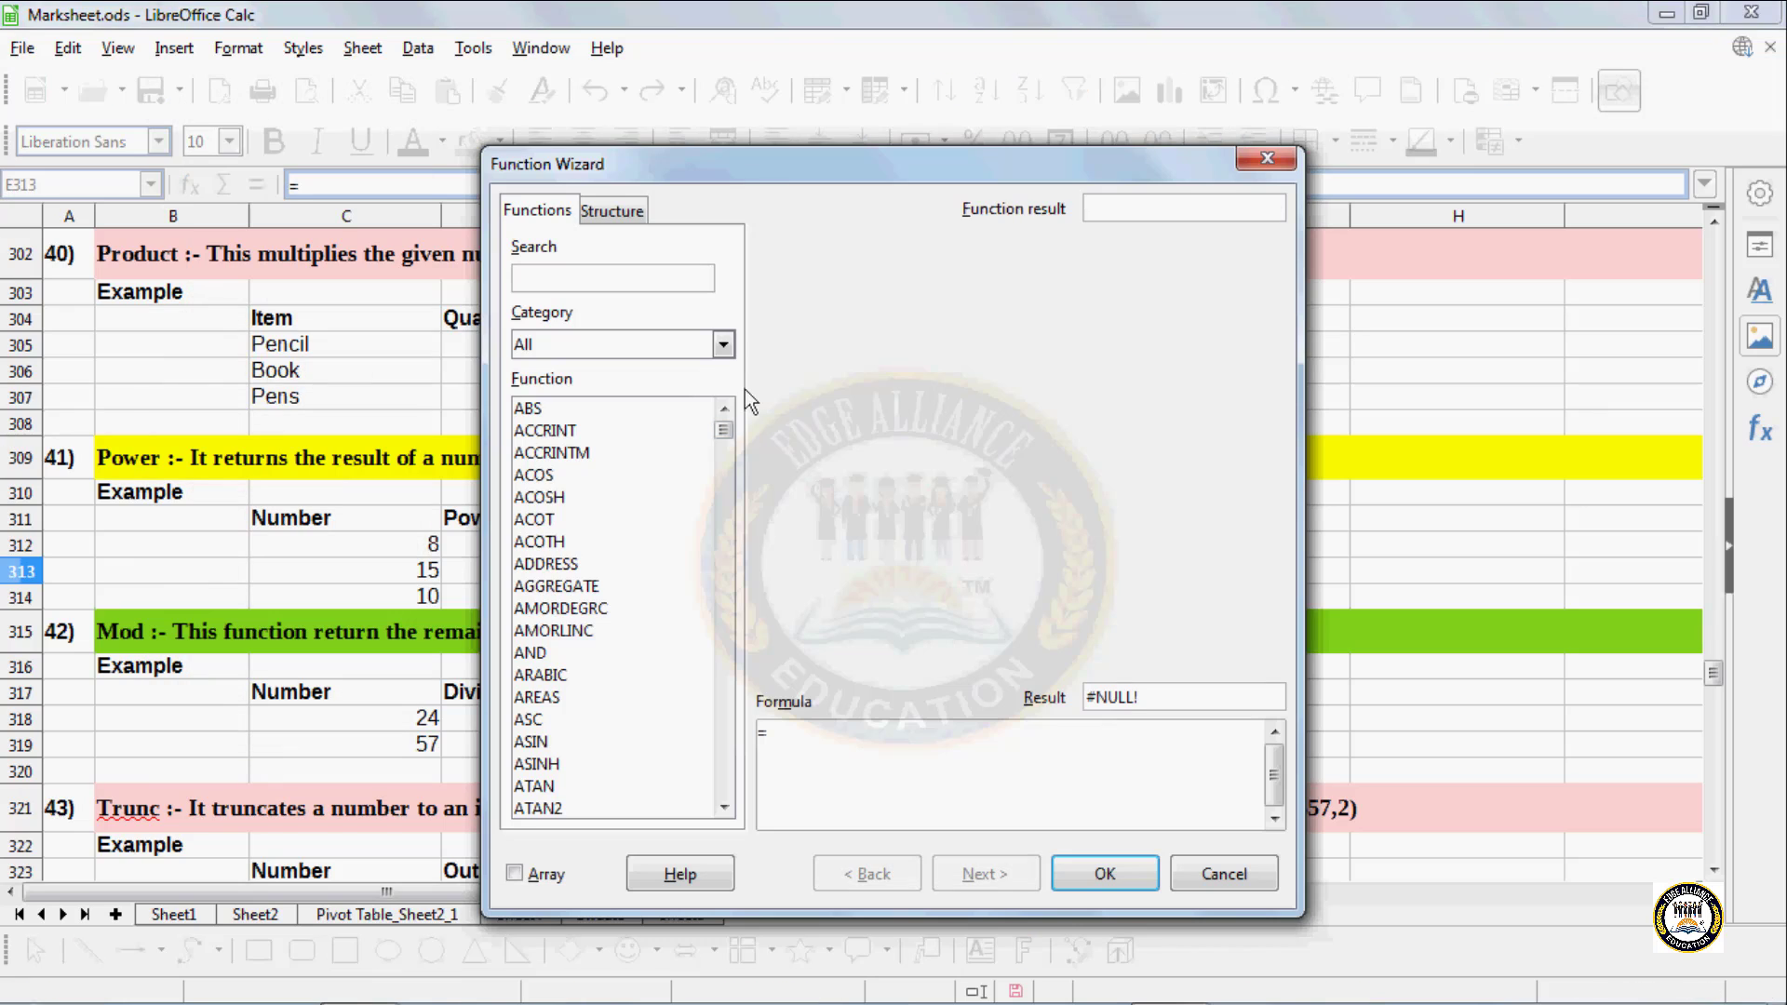
text(power)
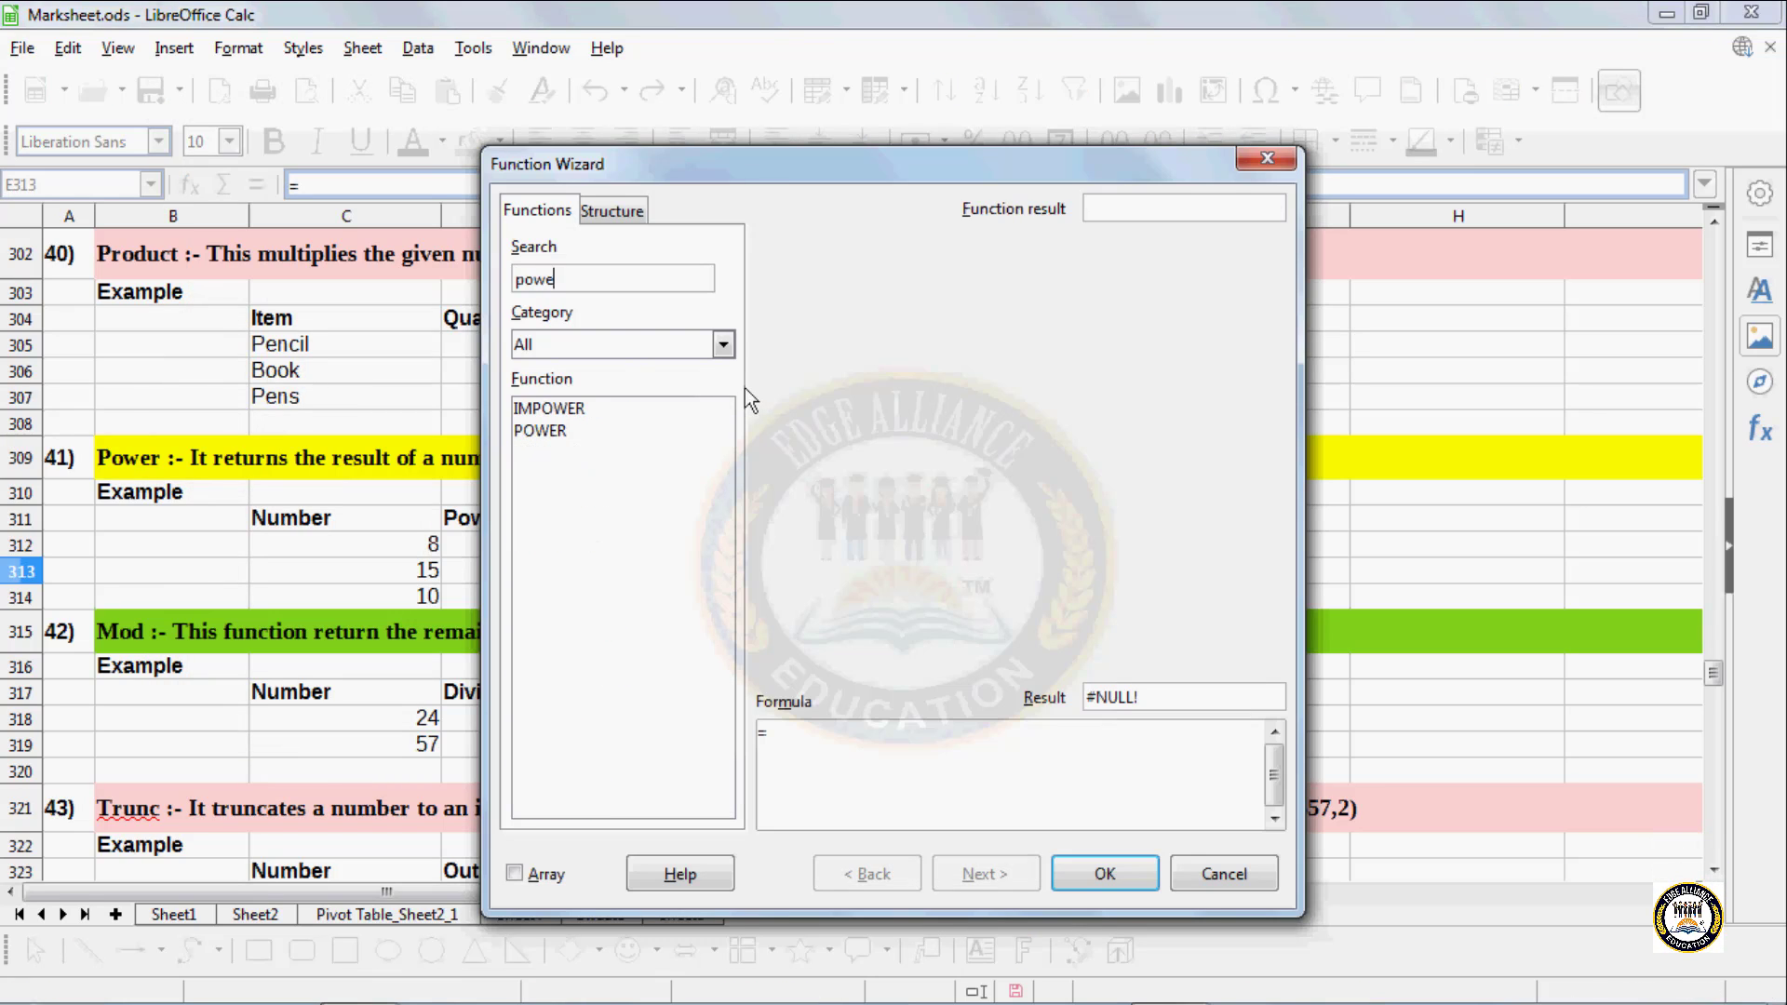
click(540, 430)
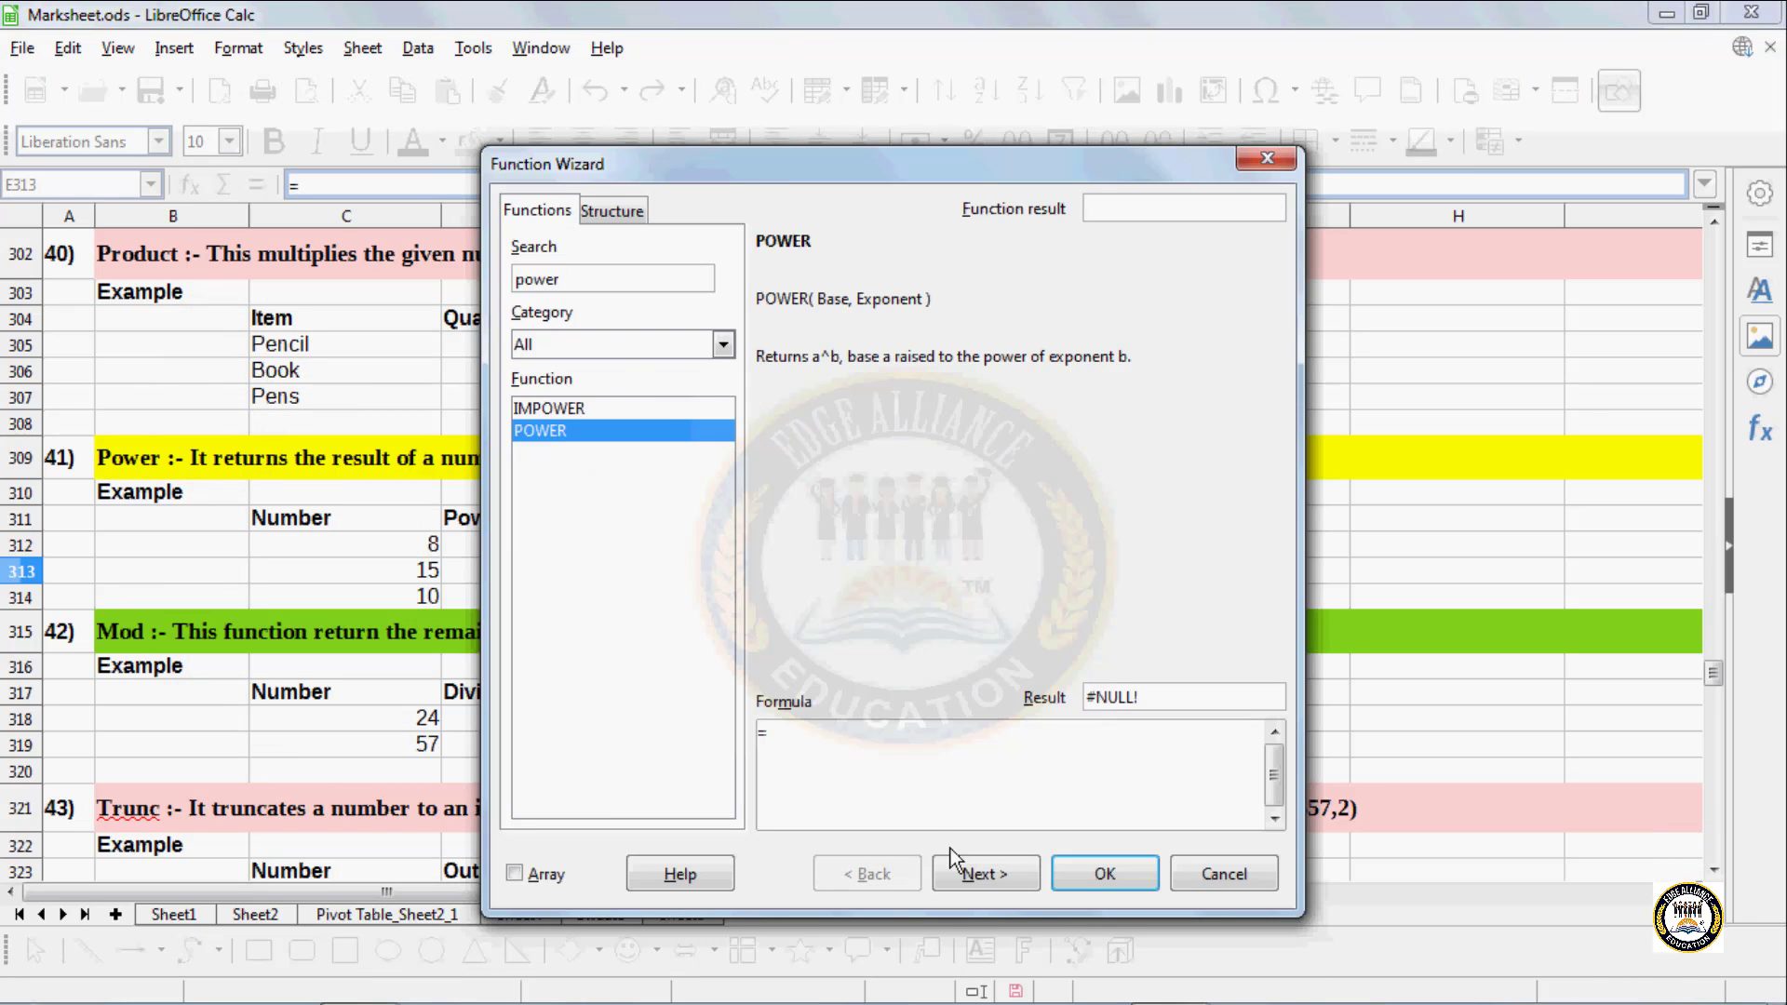
click(984, 873)
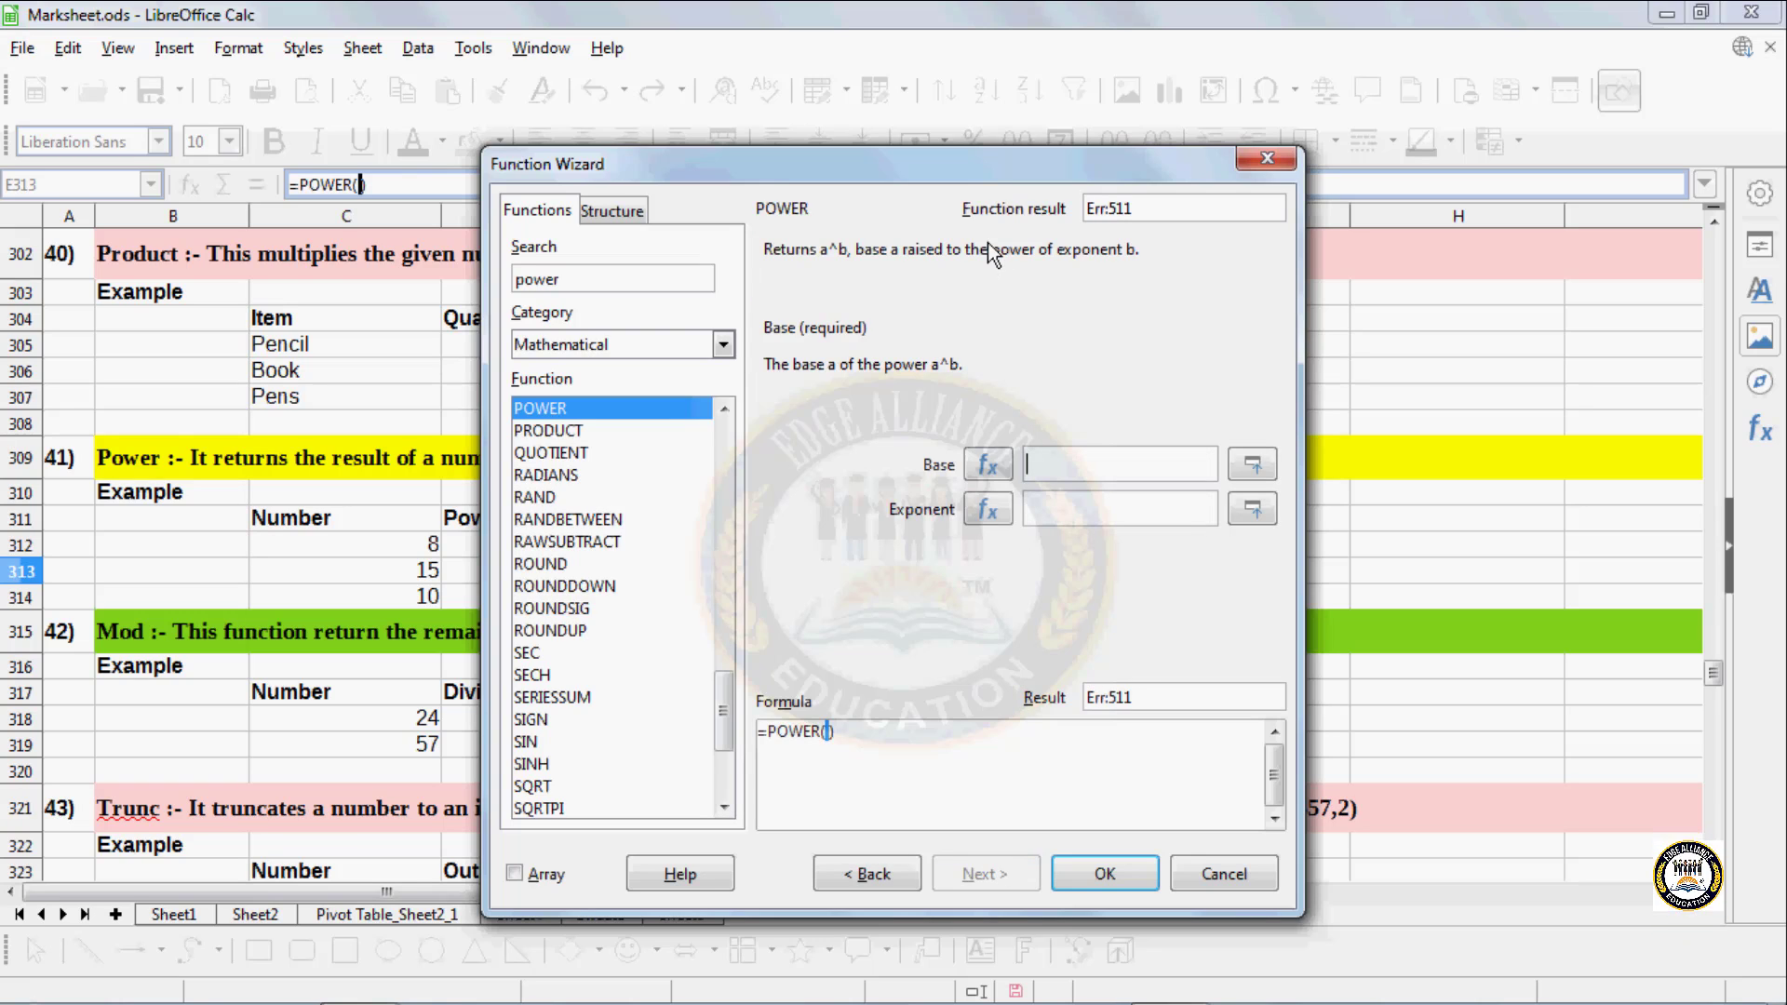
Set the POWER arguments to C313 as Base and D313 as Exponent and insert the formula
drag(989, 168, 1176, 197)
click(438, 571)
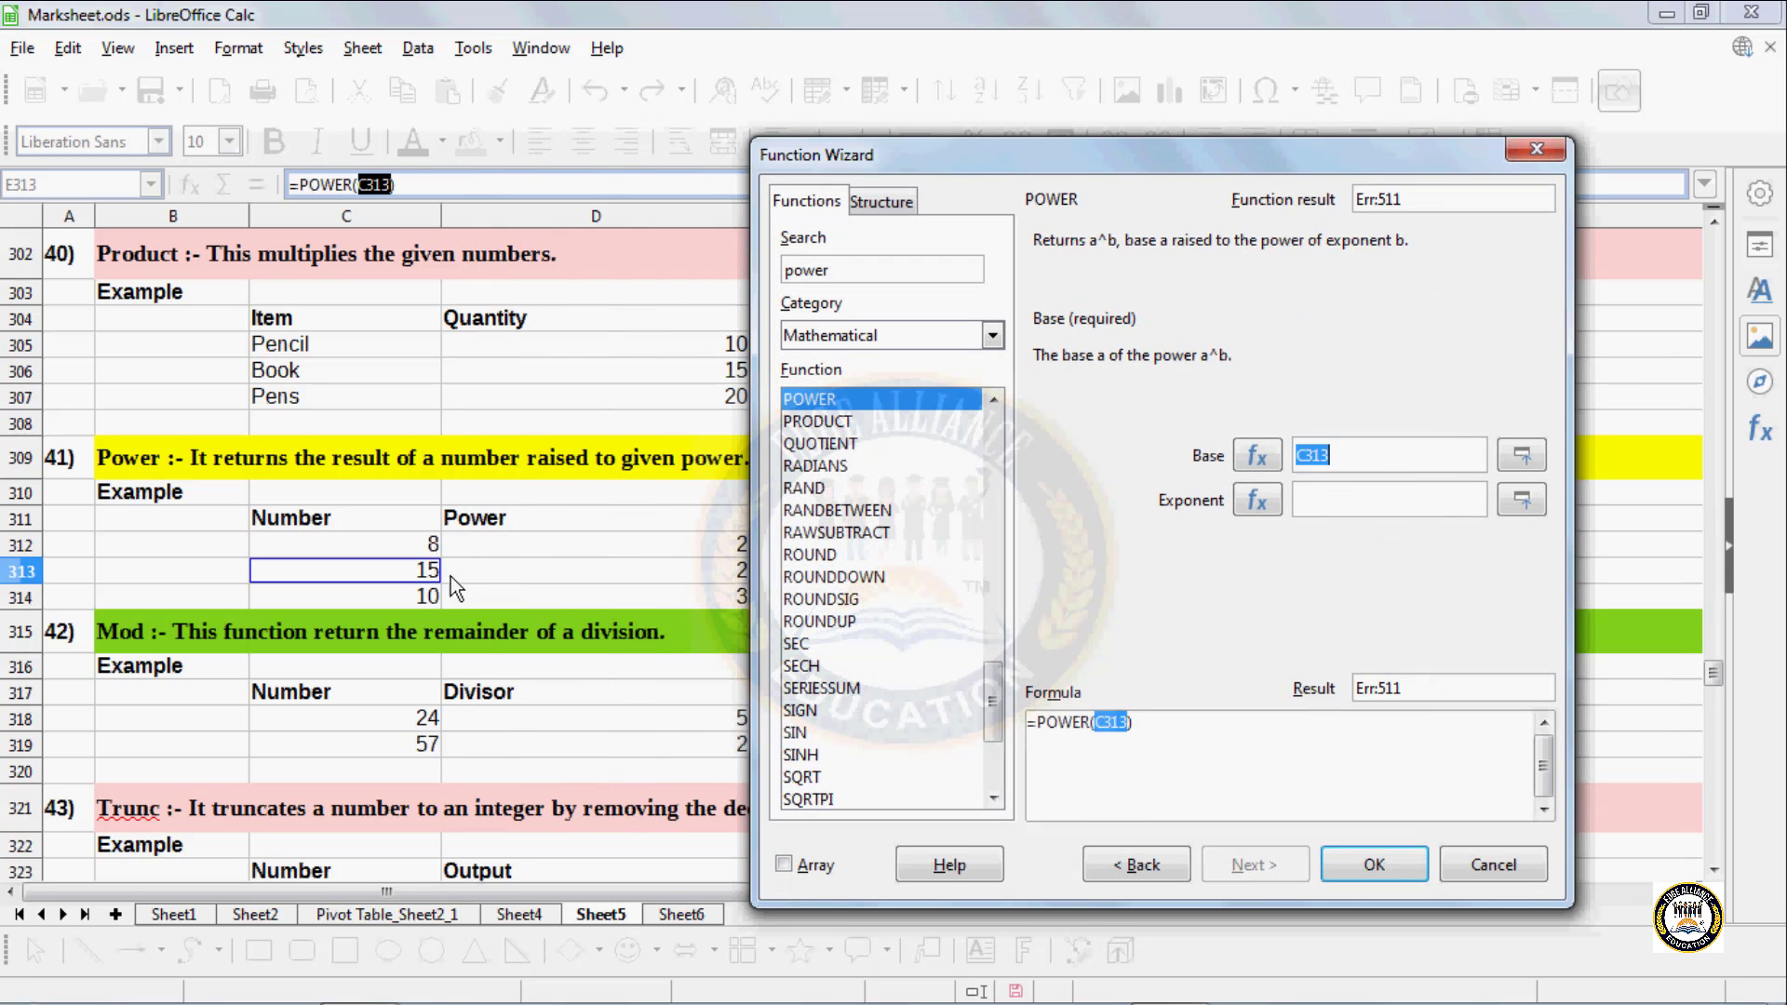
click(1318, 503)
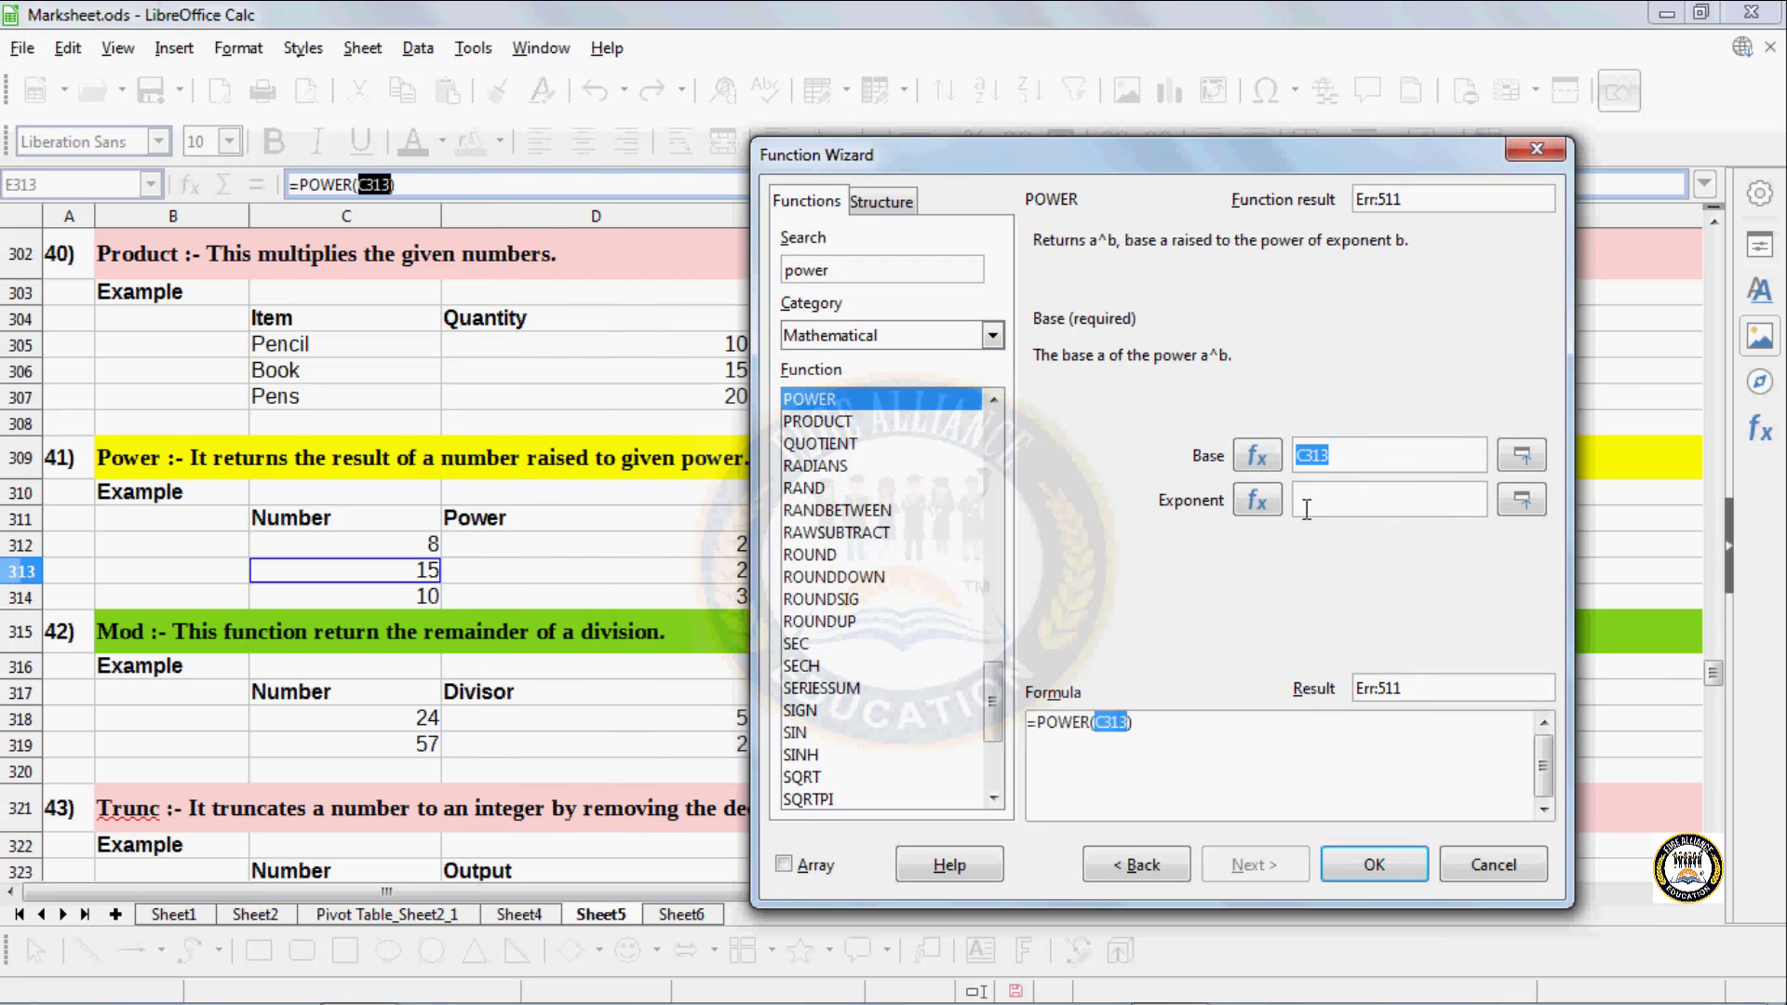
click(651, 572)
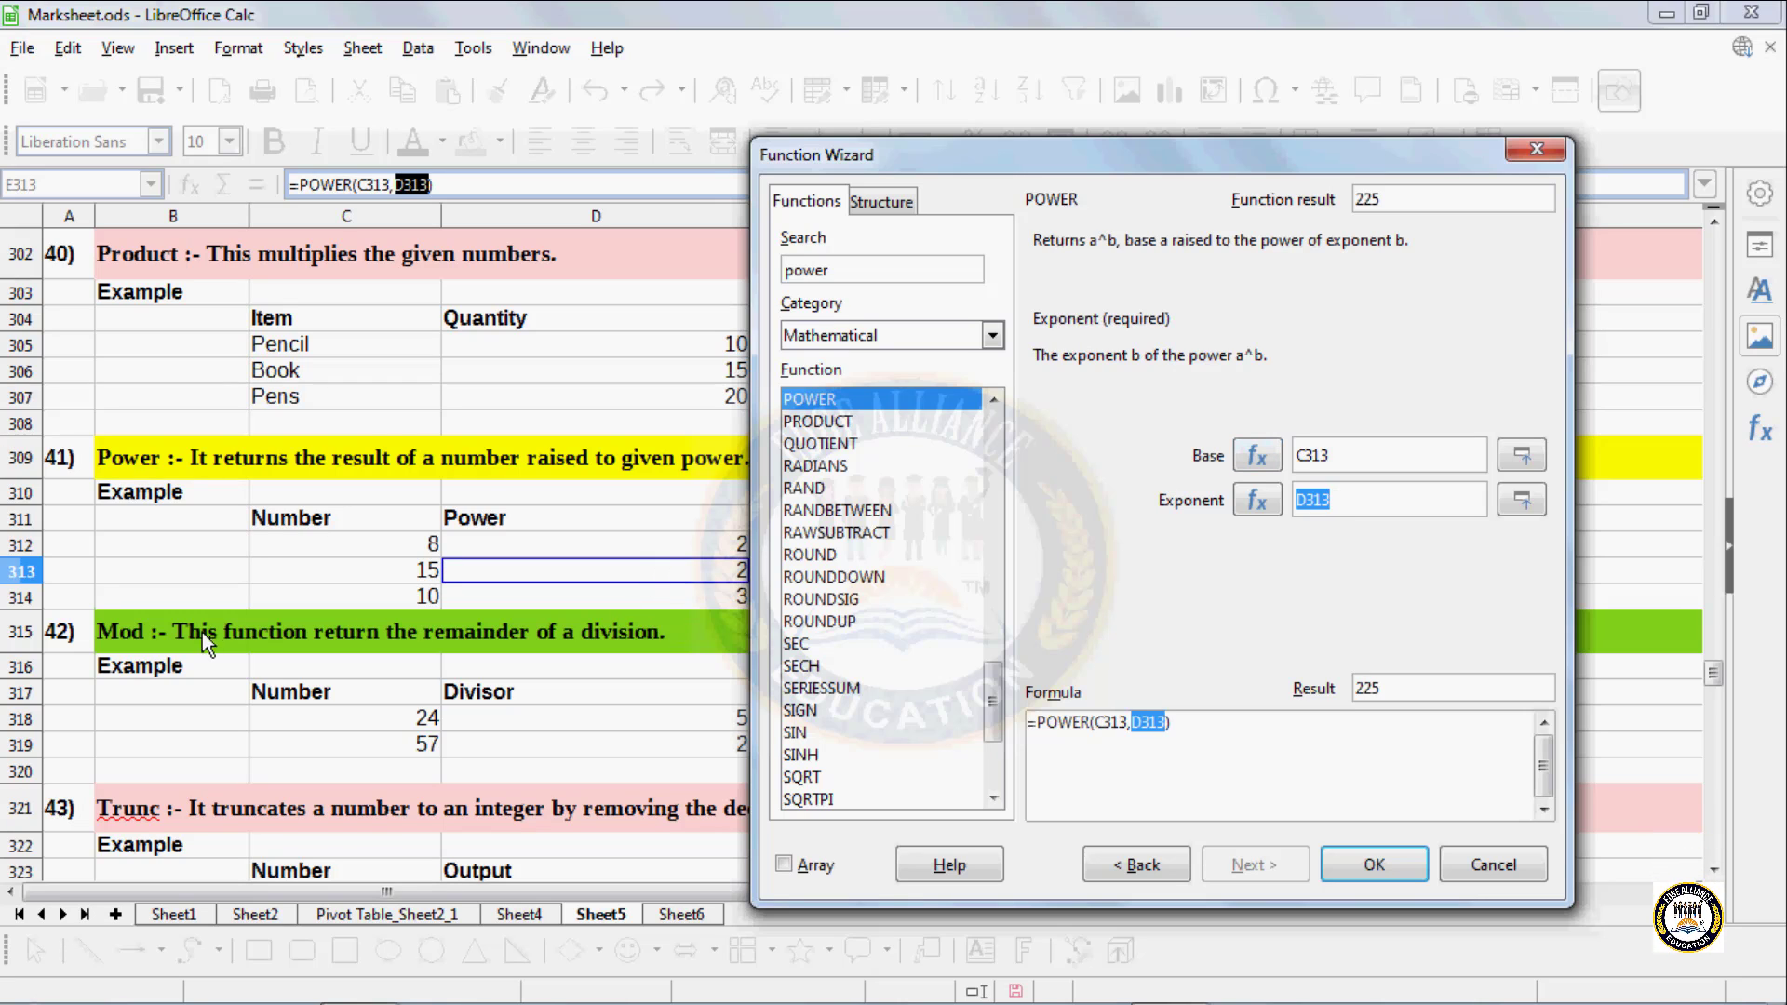
click(1374, 864)
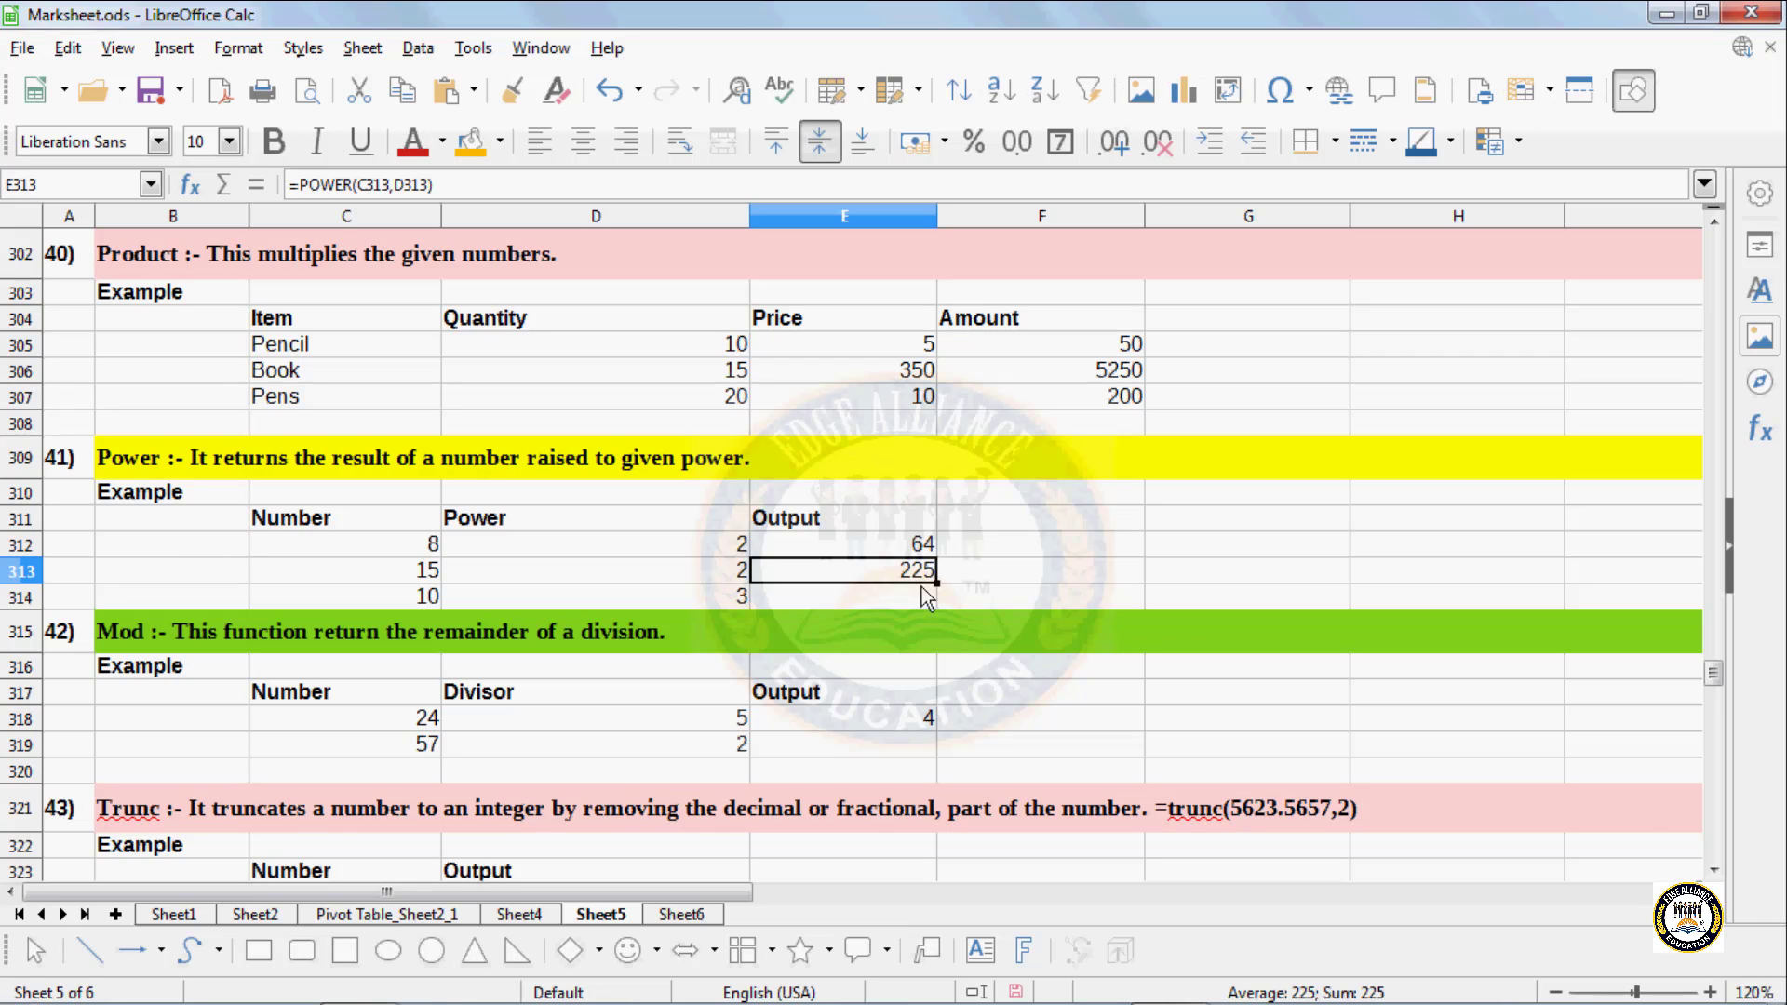
Enter =POWER(C314,D314) in E314 for the last number of the Power example
click(895, 595)
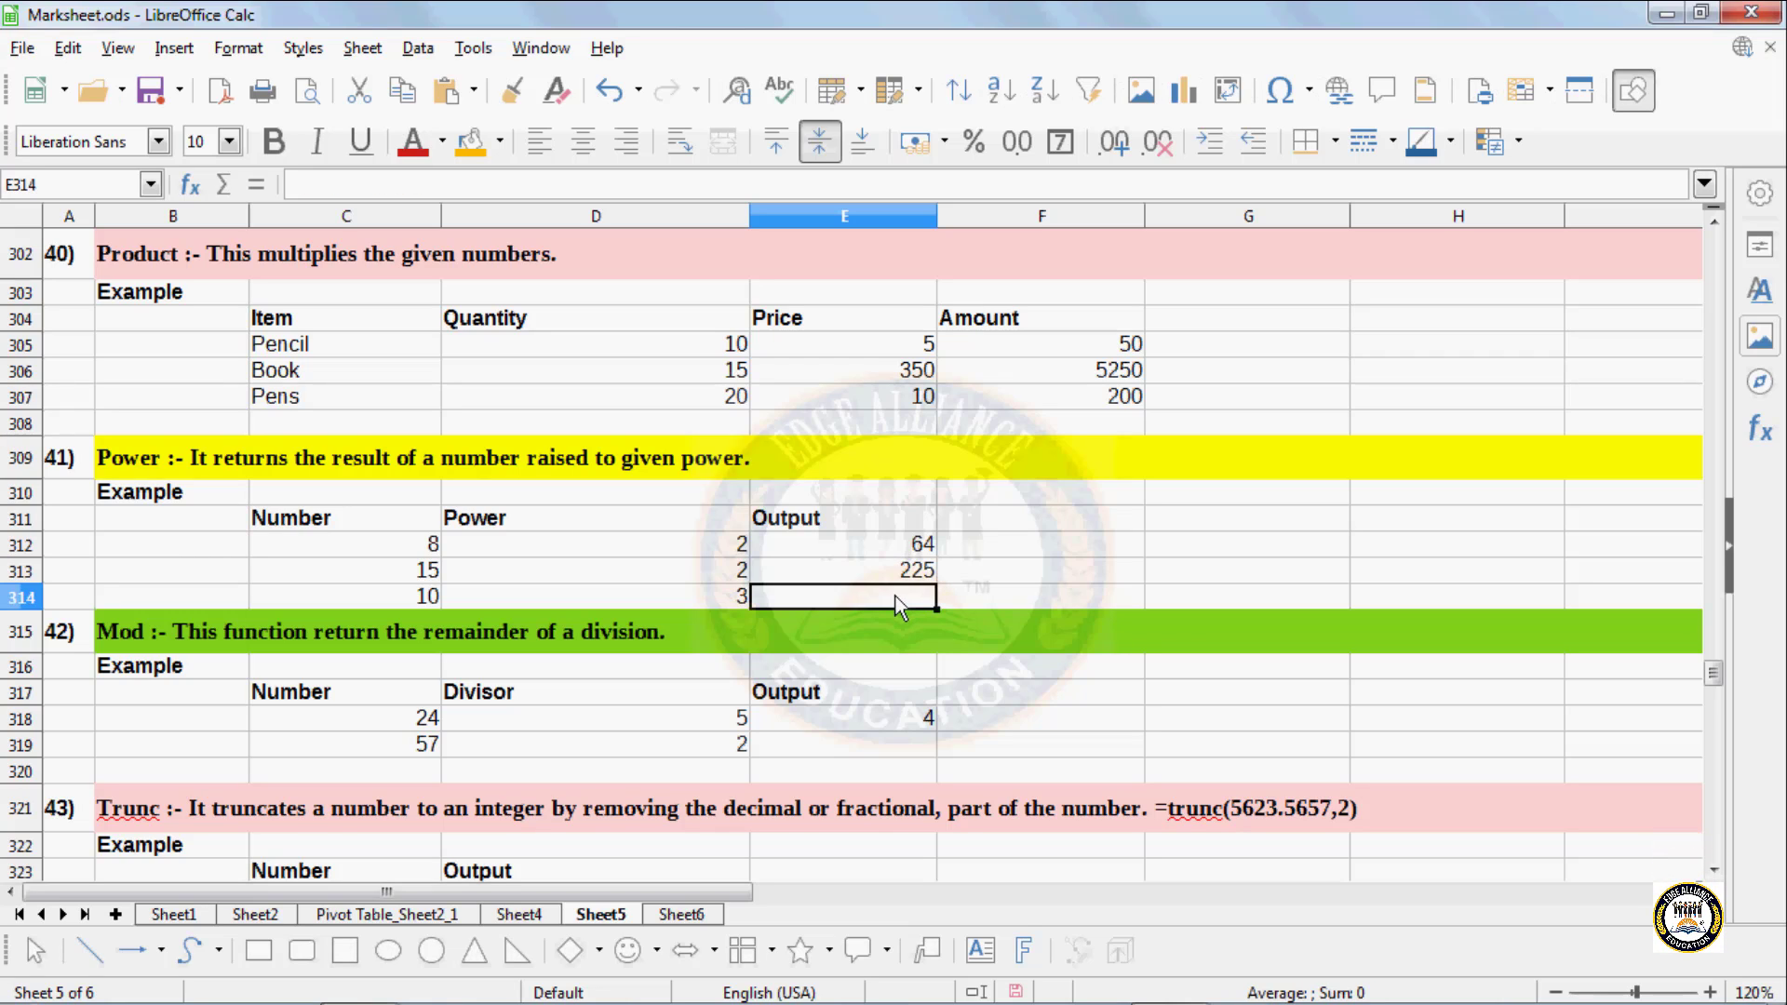
text(=)
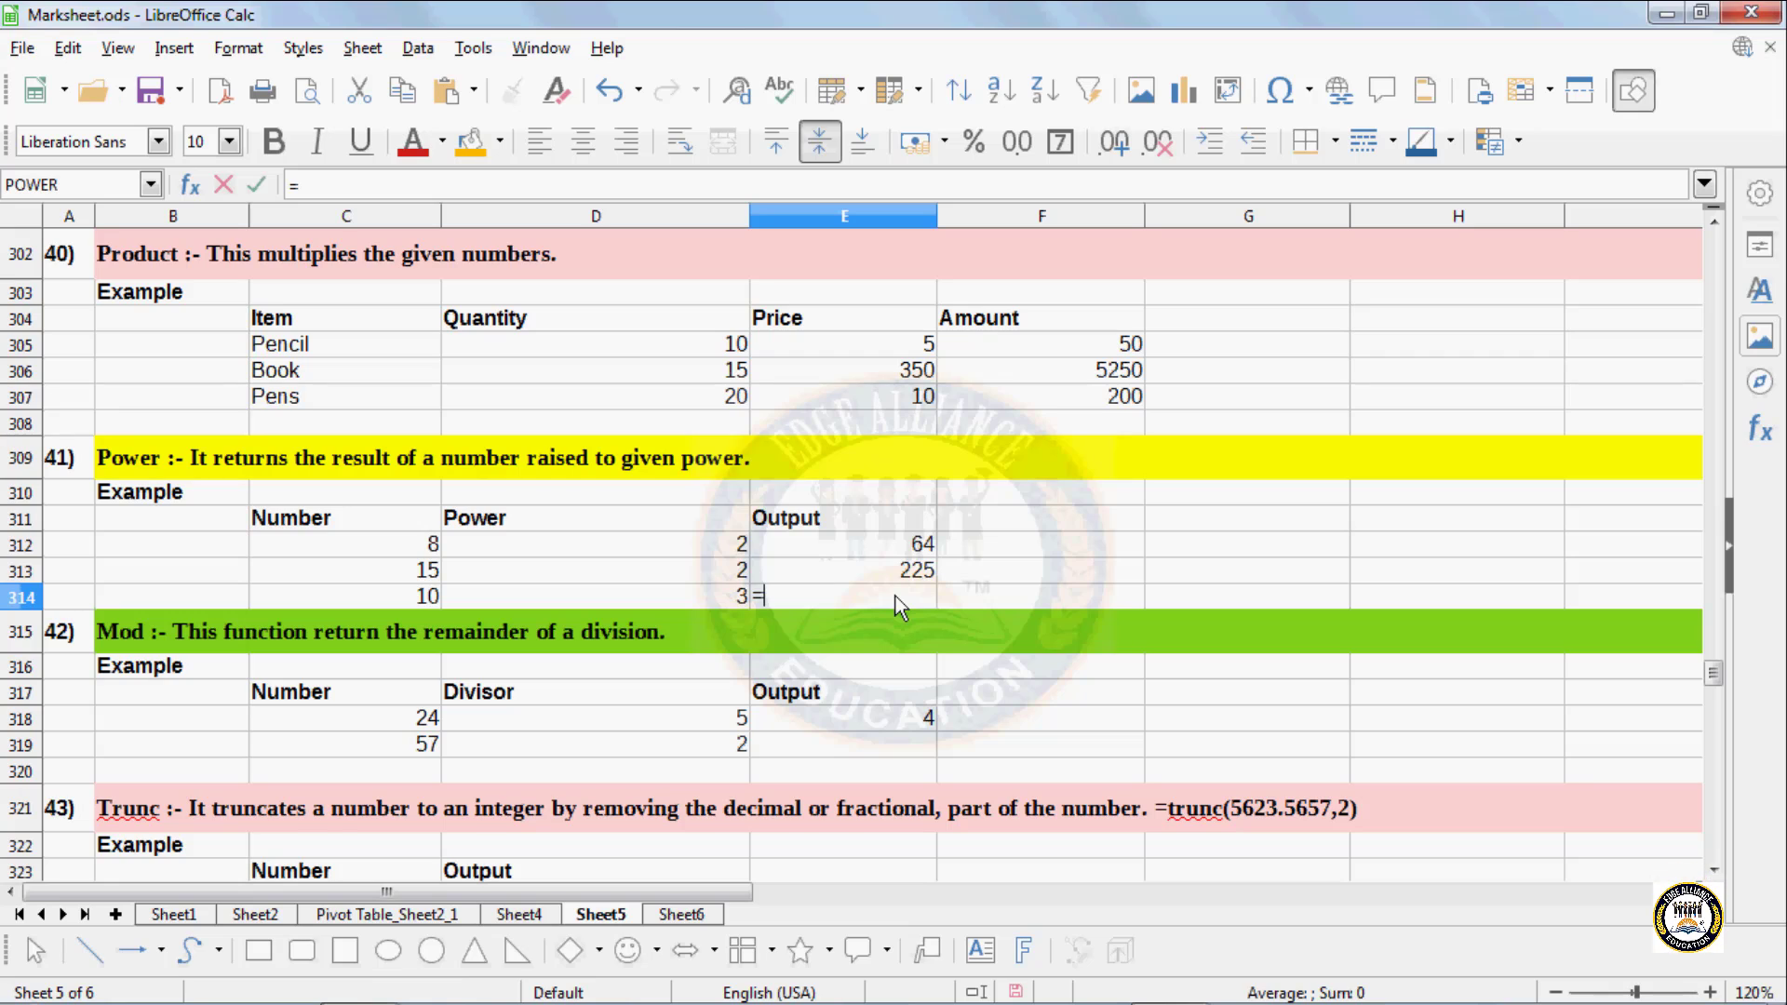
text(power)
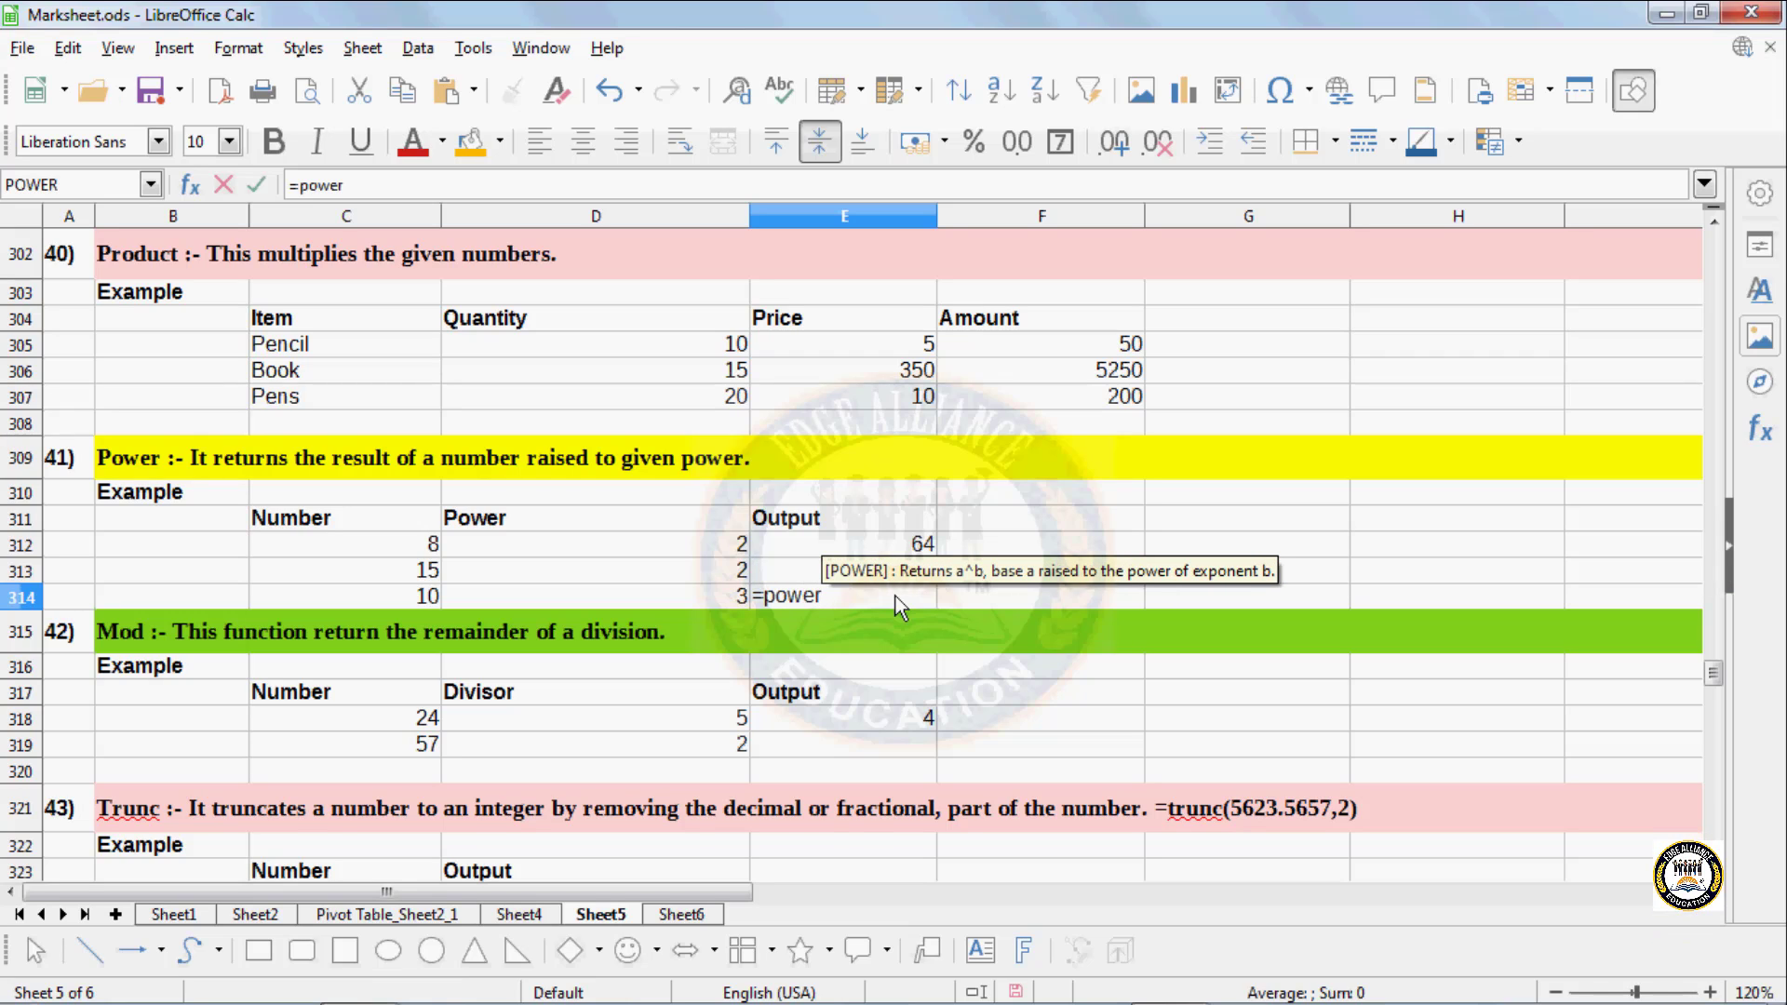
text(()
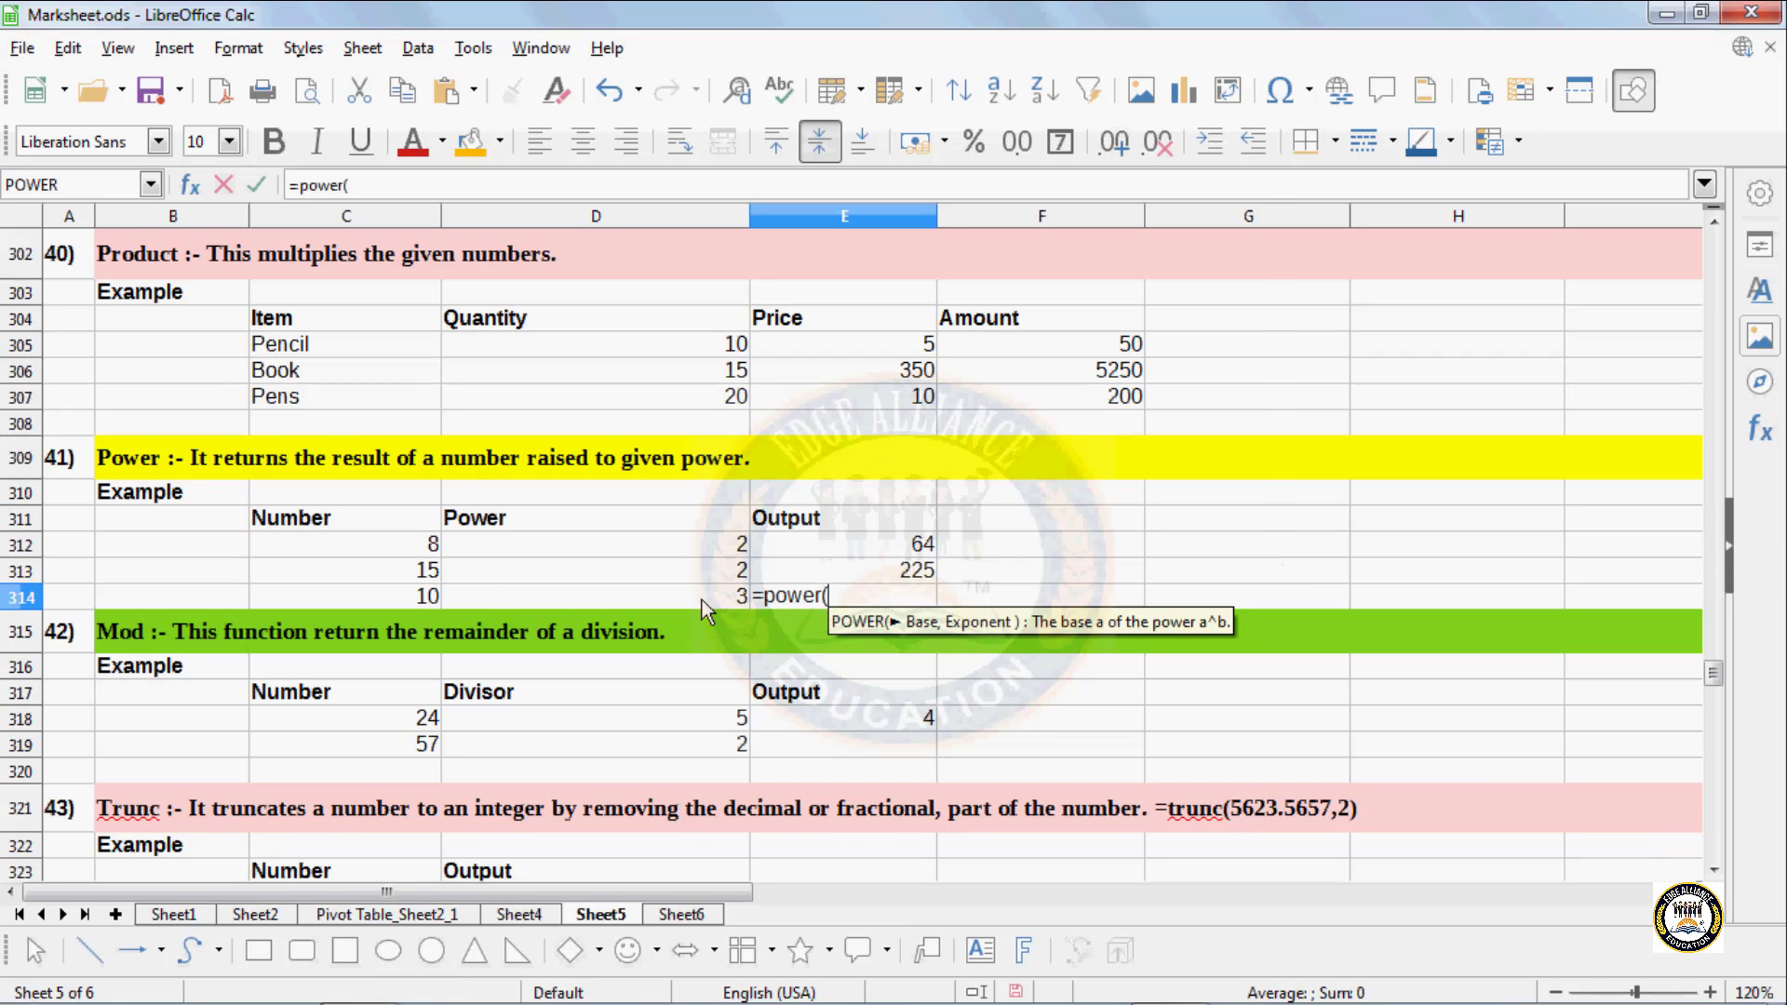
click(431, 600)
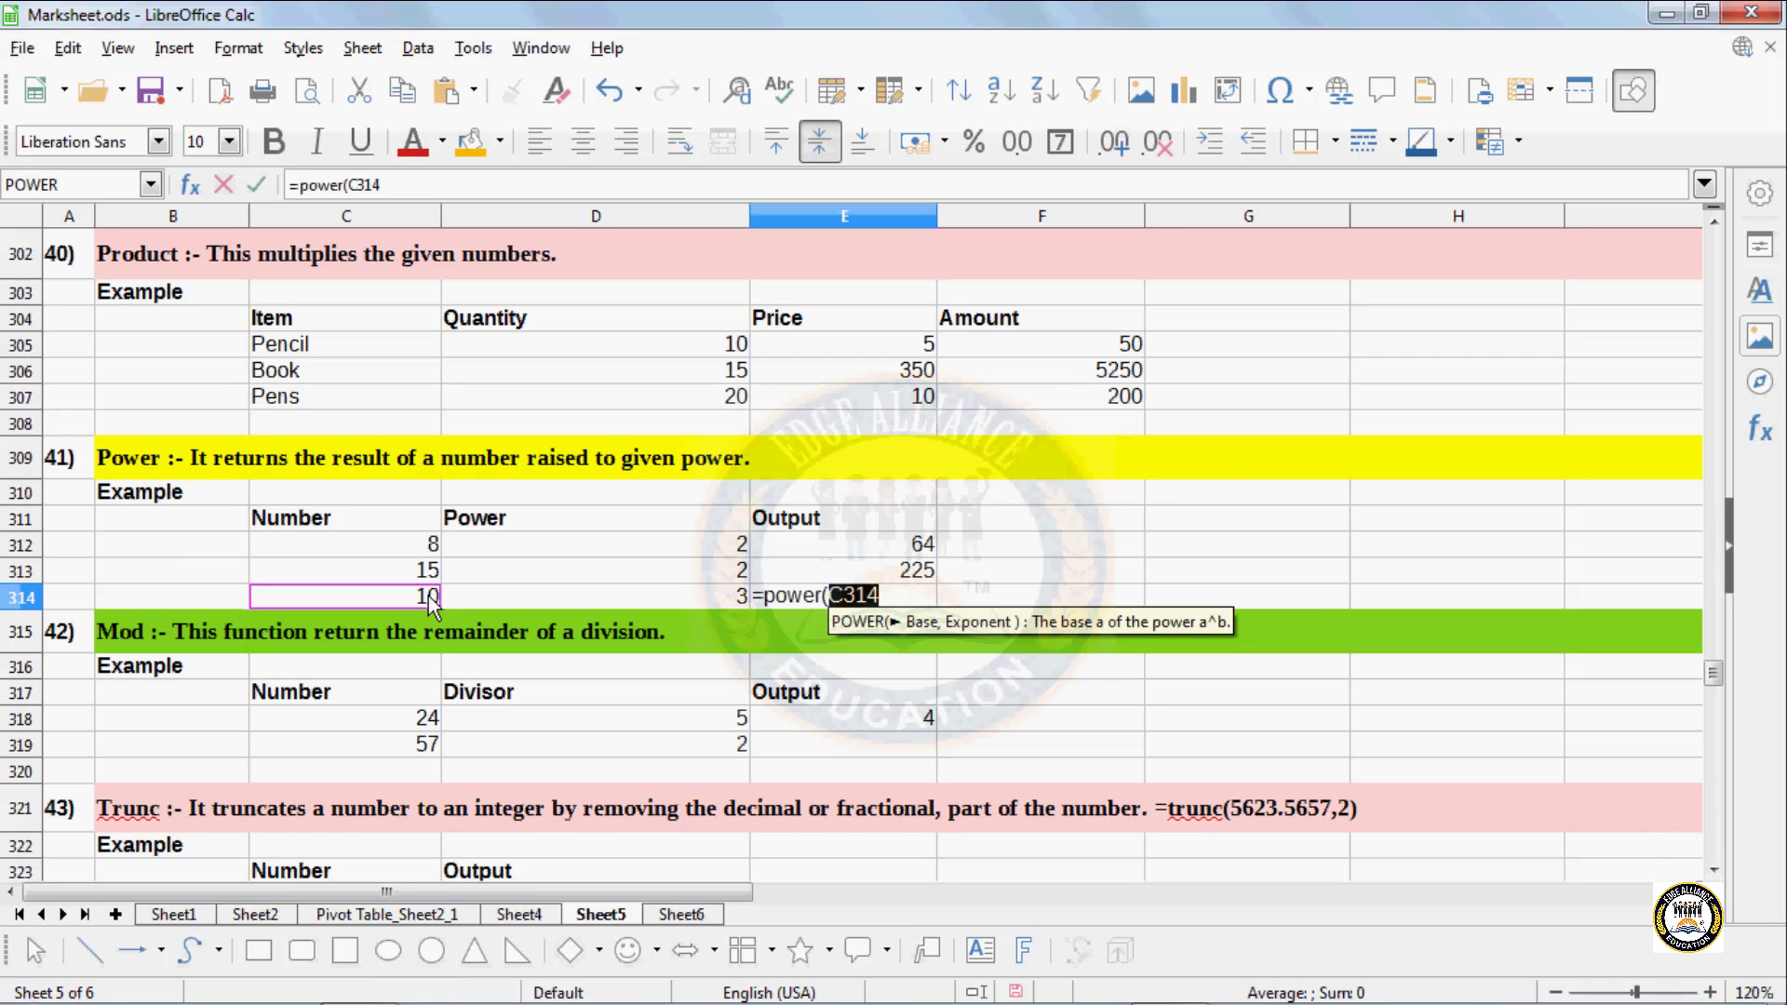
text(,)
click(468, 601)
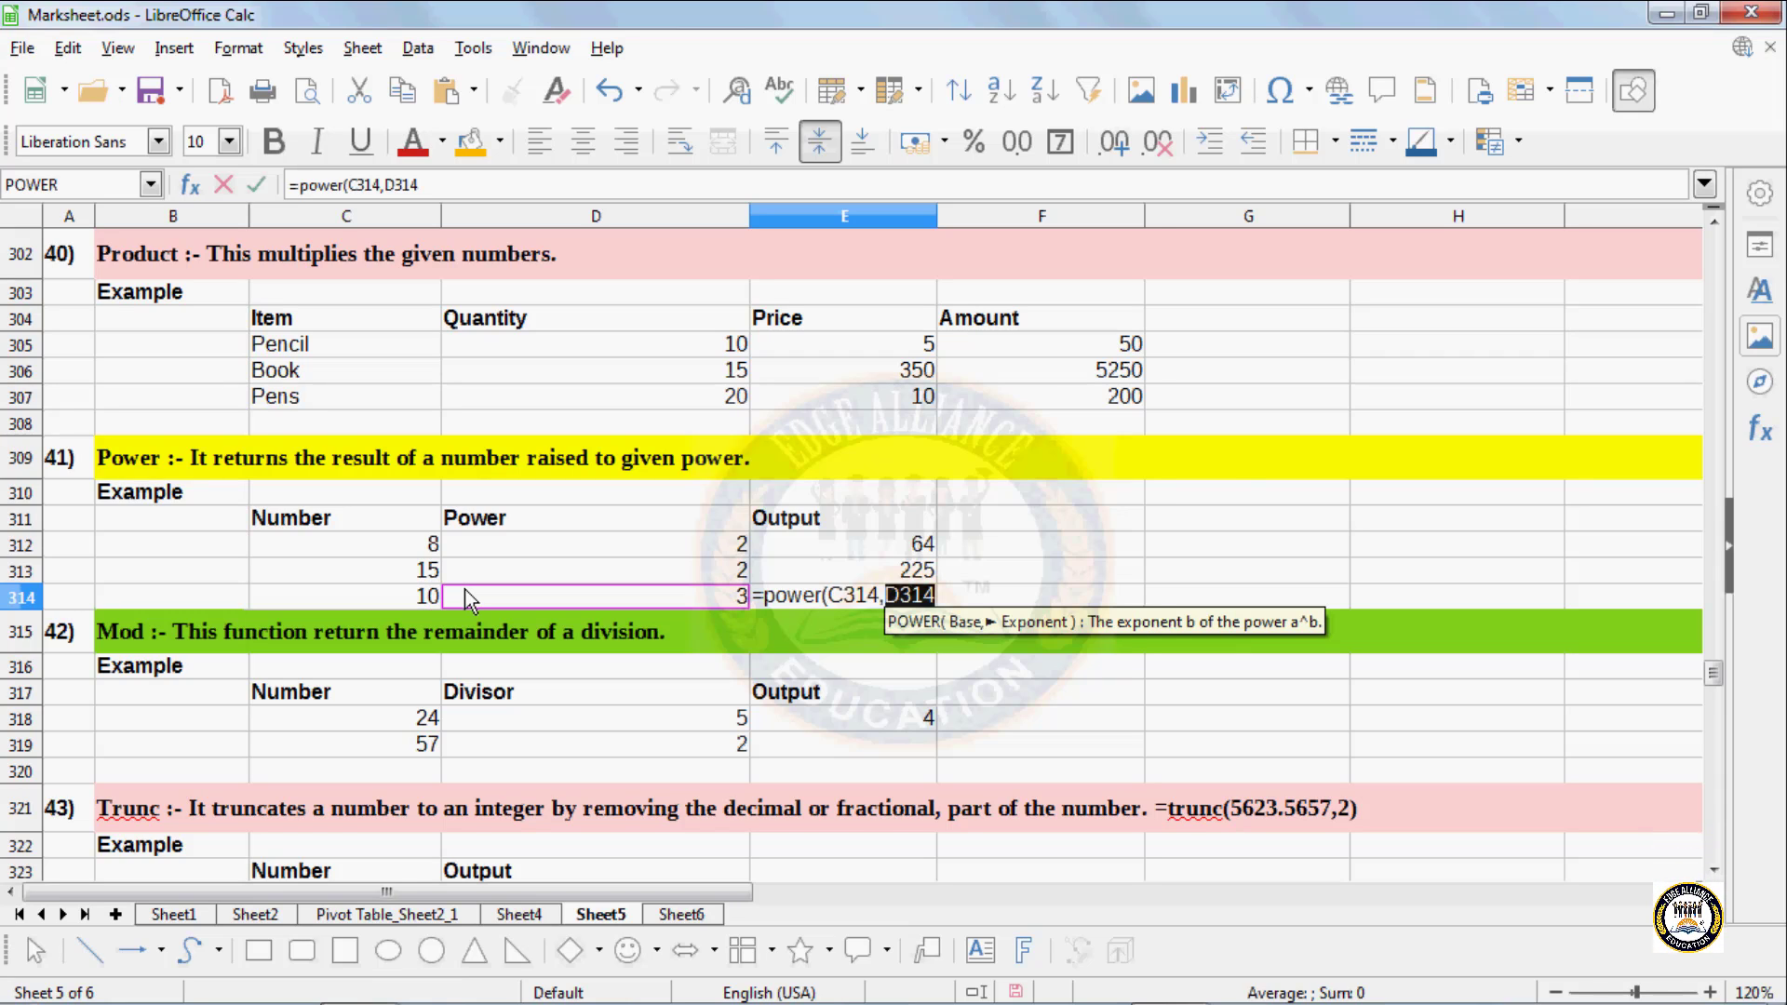
text())
key(Return)
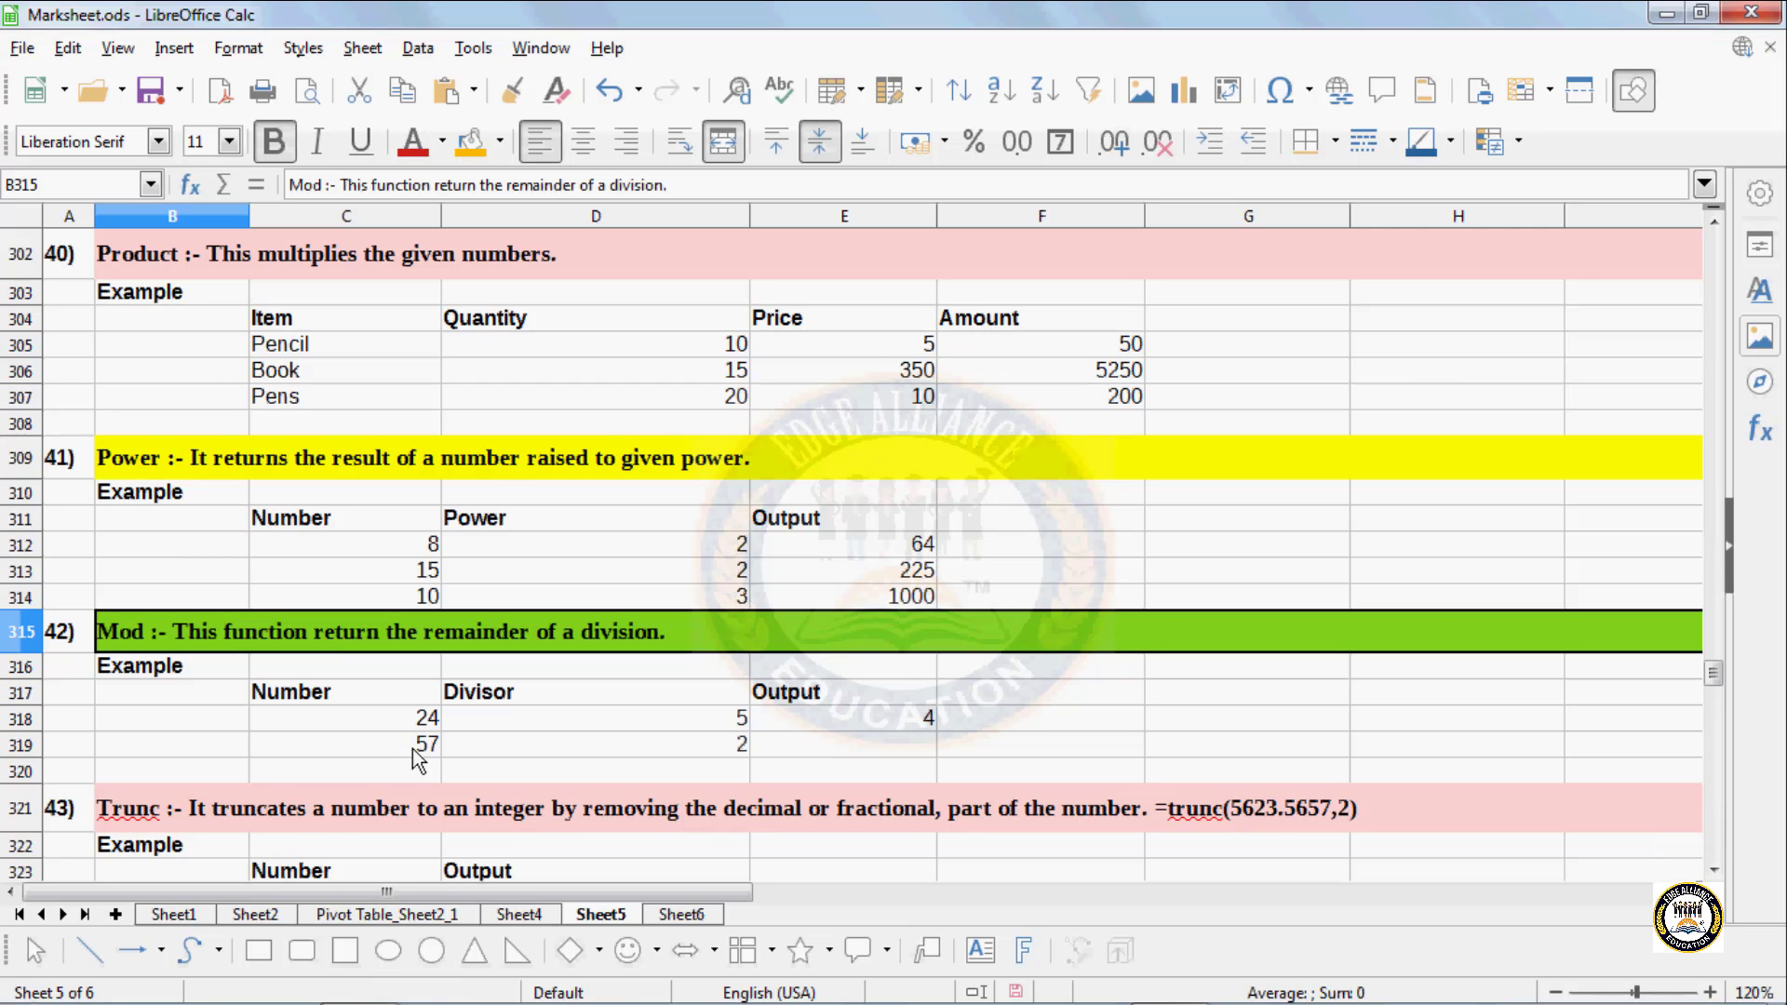
Check the existing MOD formula in E318 and start a MOD formula in E319 with the Function Wizard, searching for "mod"
click(837, 750)
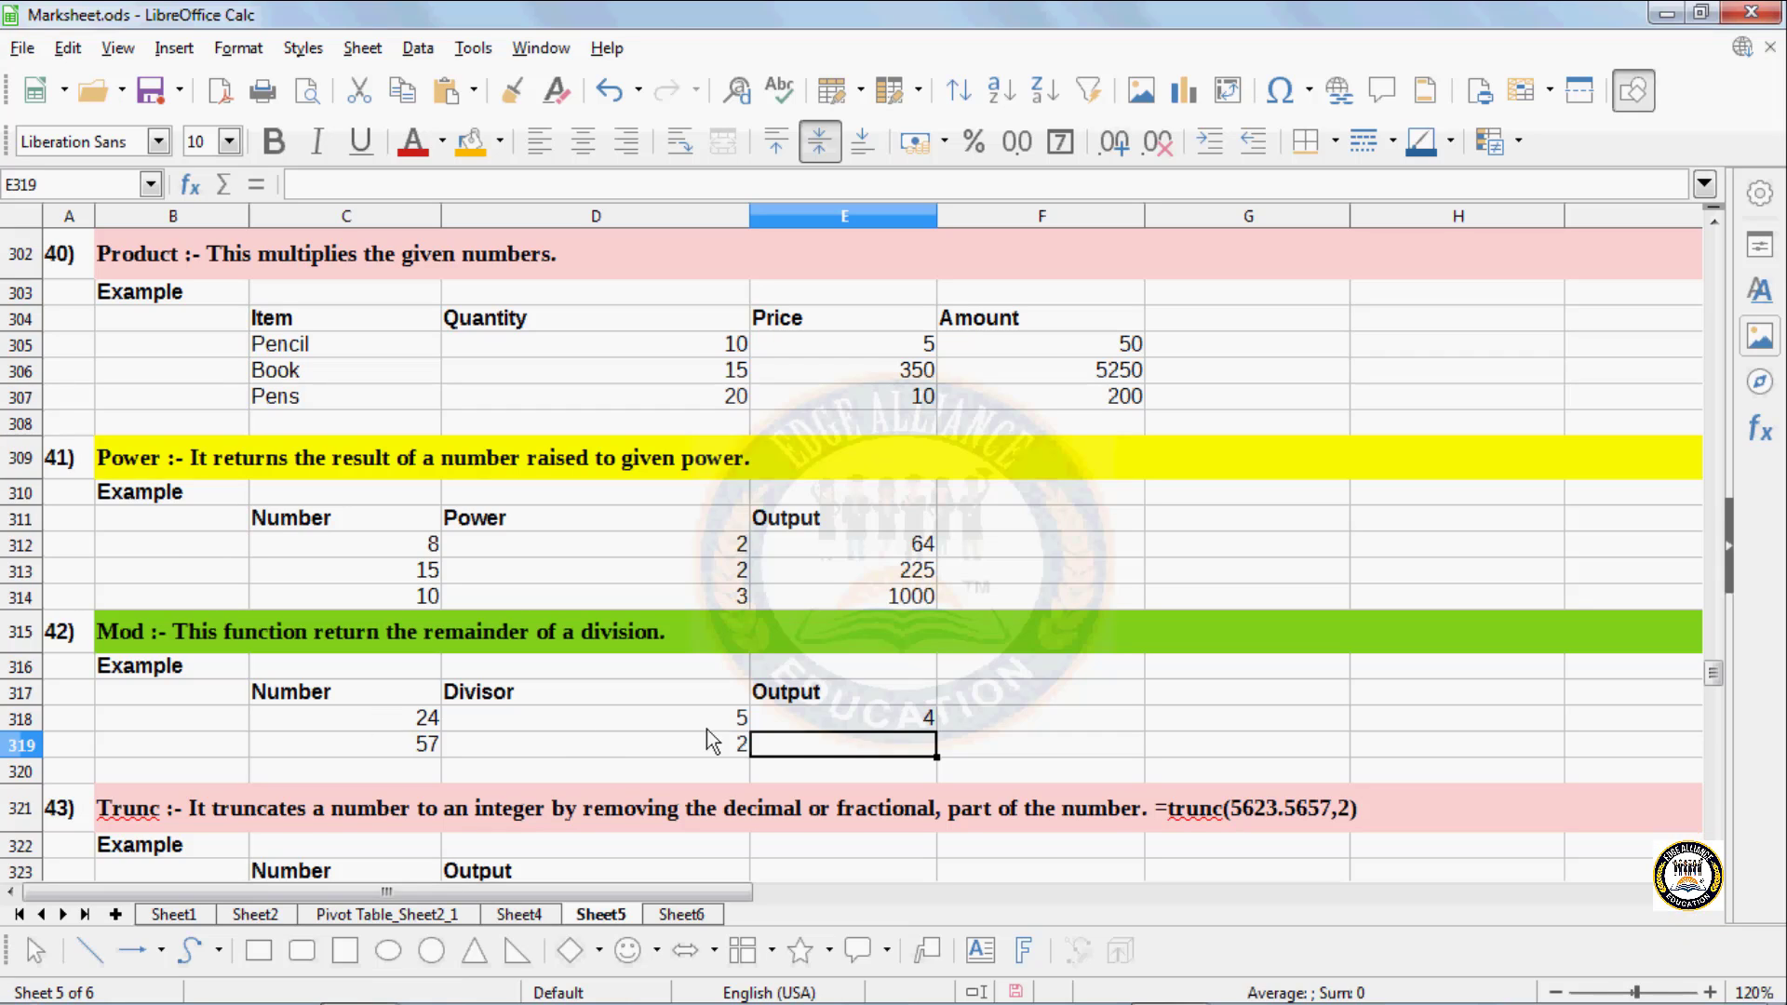
click(821, 724)
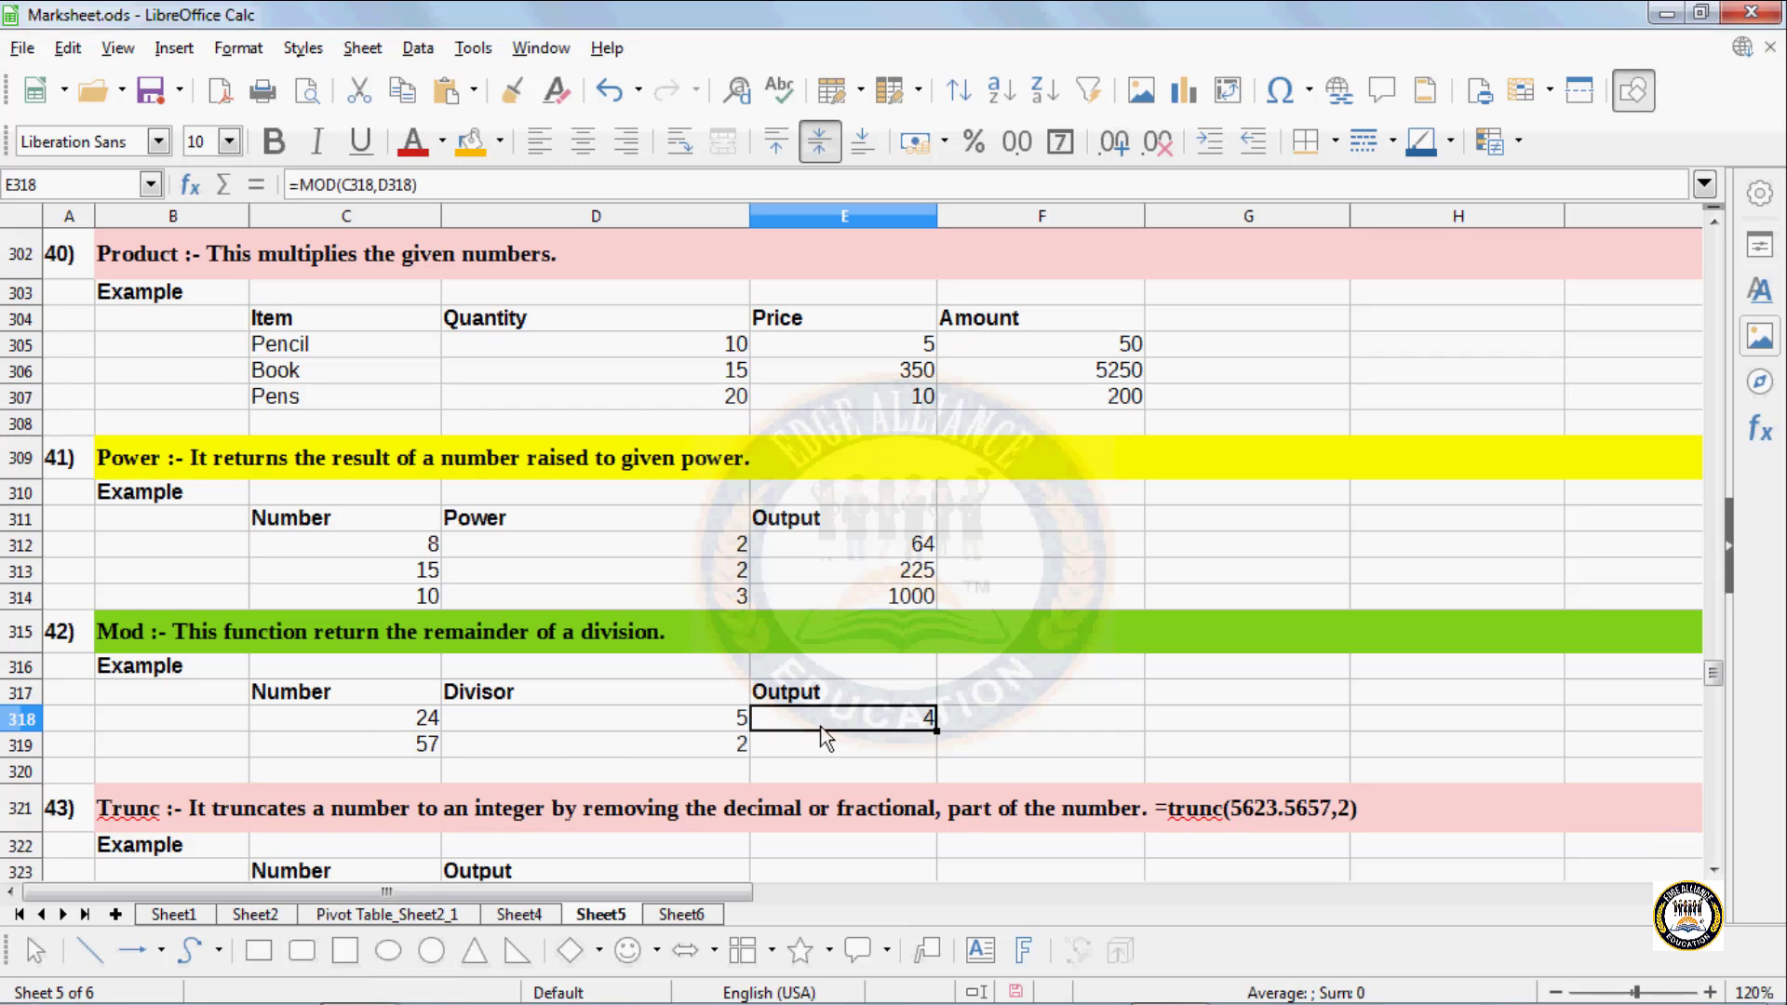
click(915, 744)
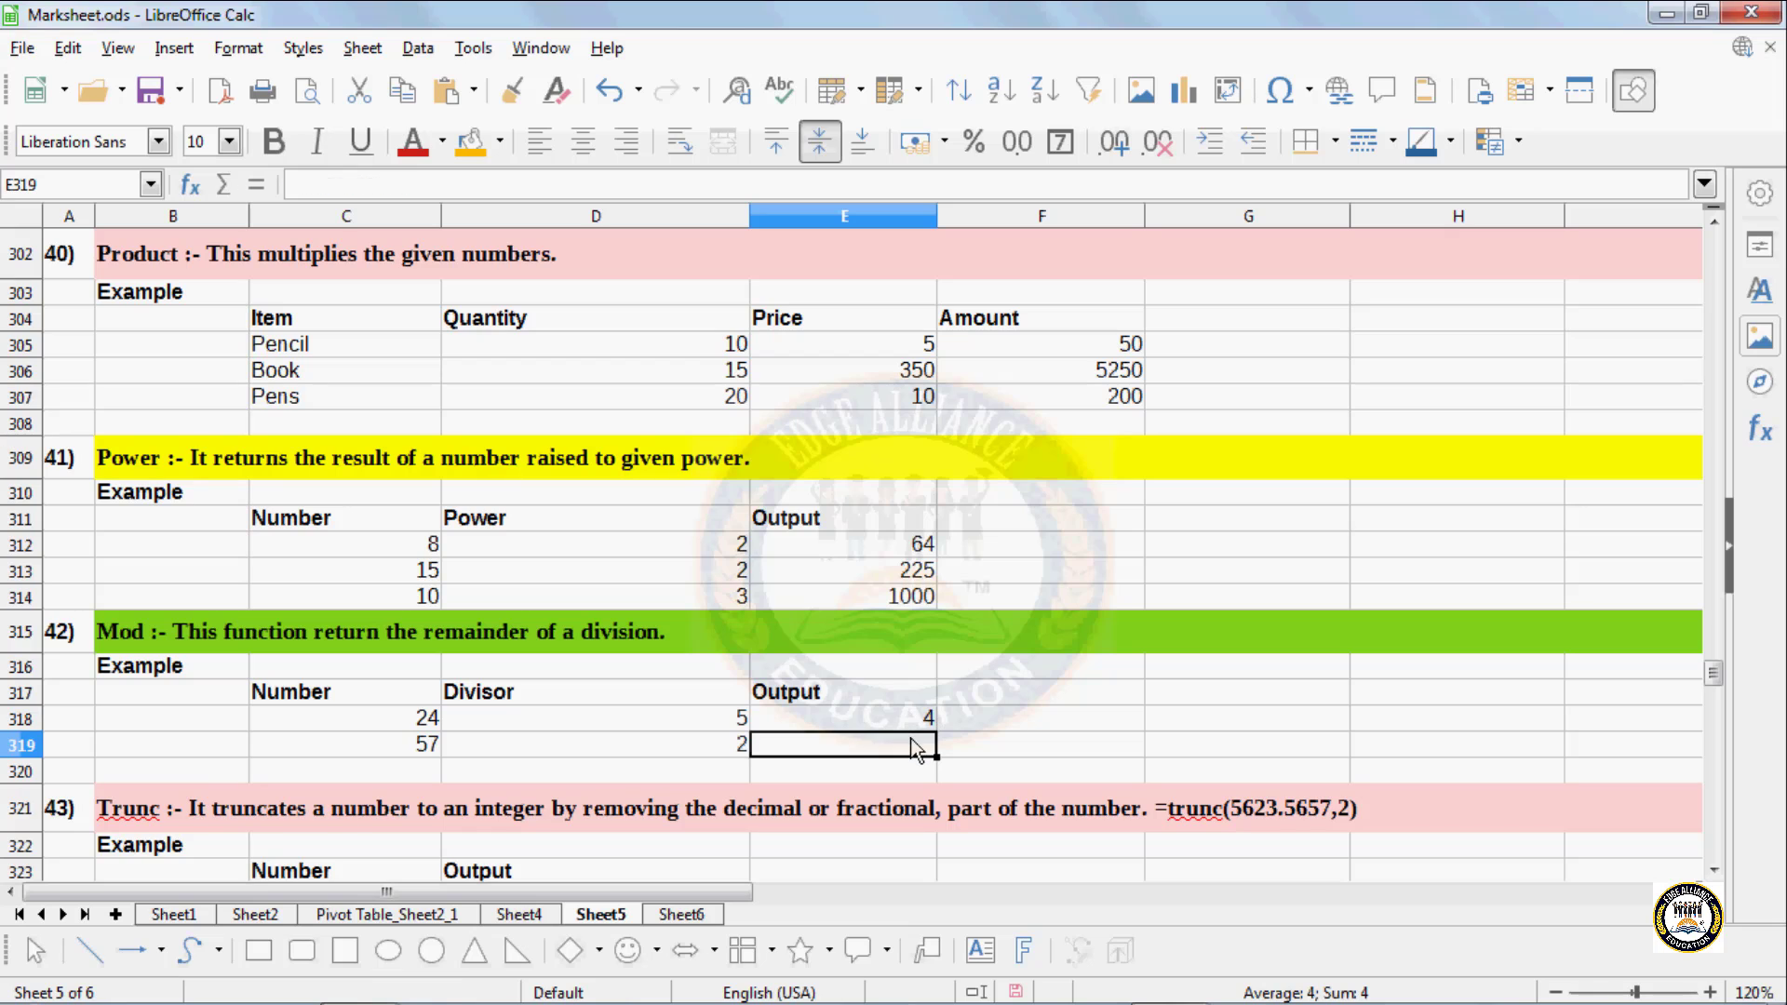
click(174, 48)
click(214, 271)
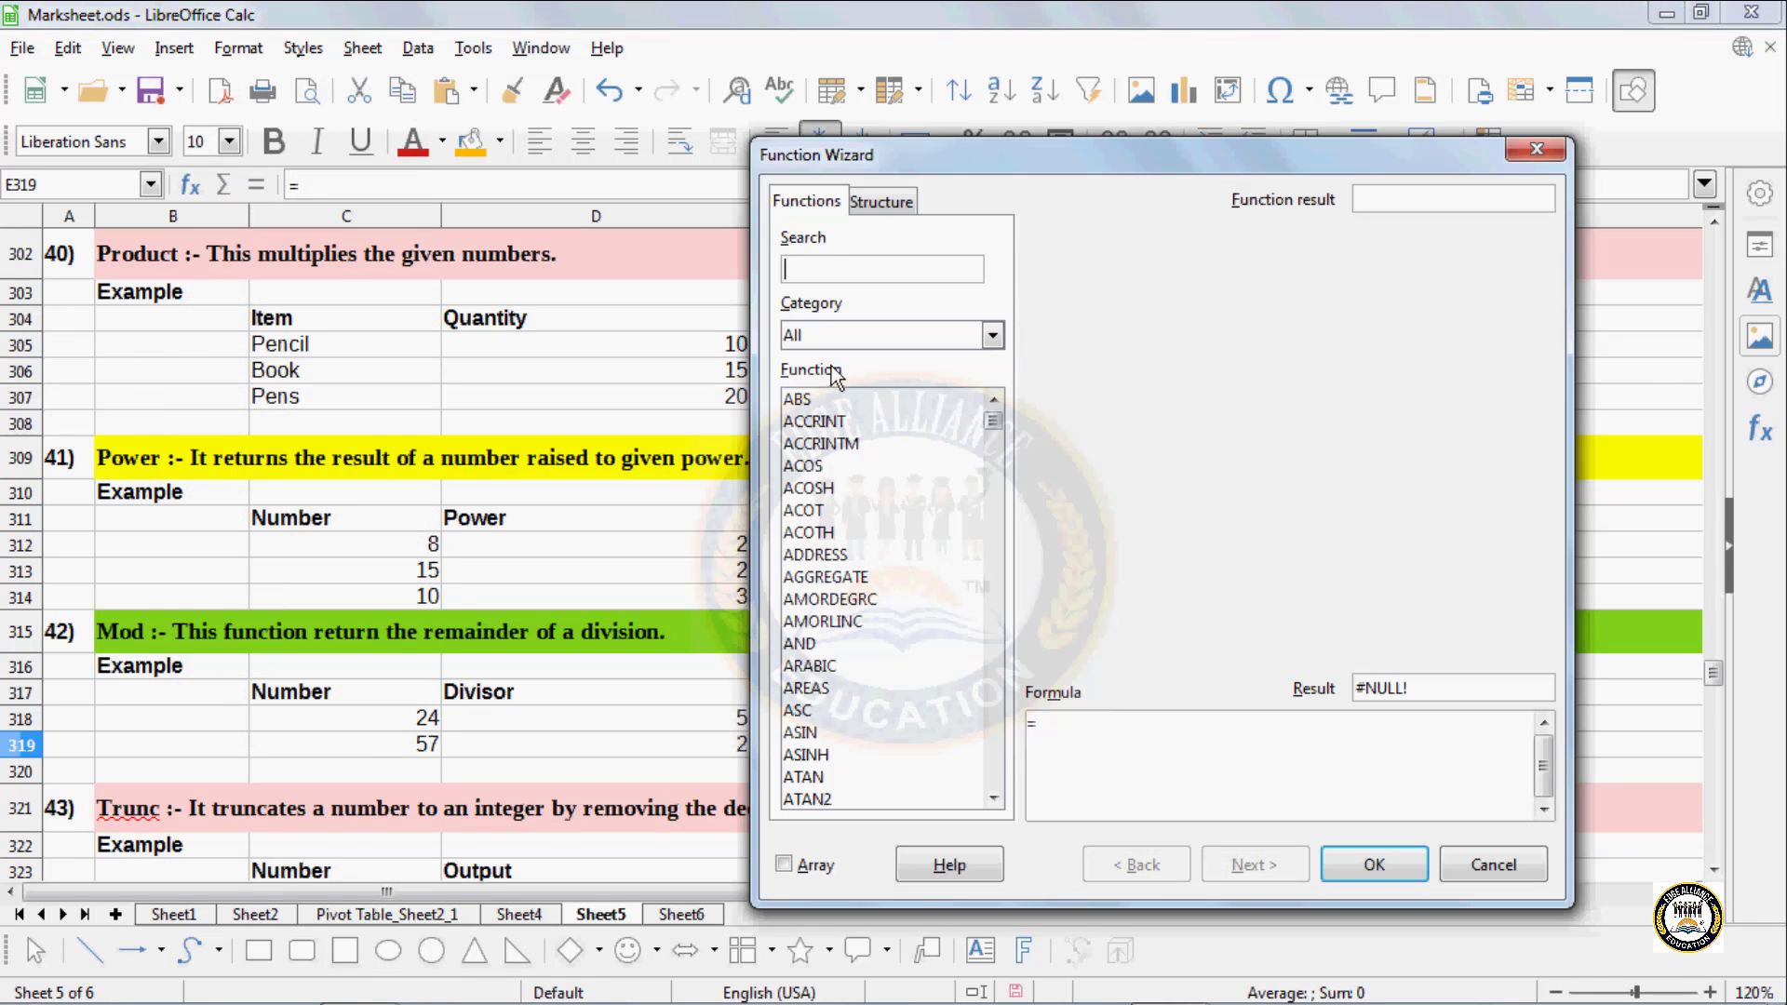
click(835, 271)
text(mod)
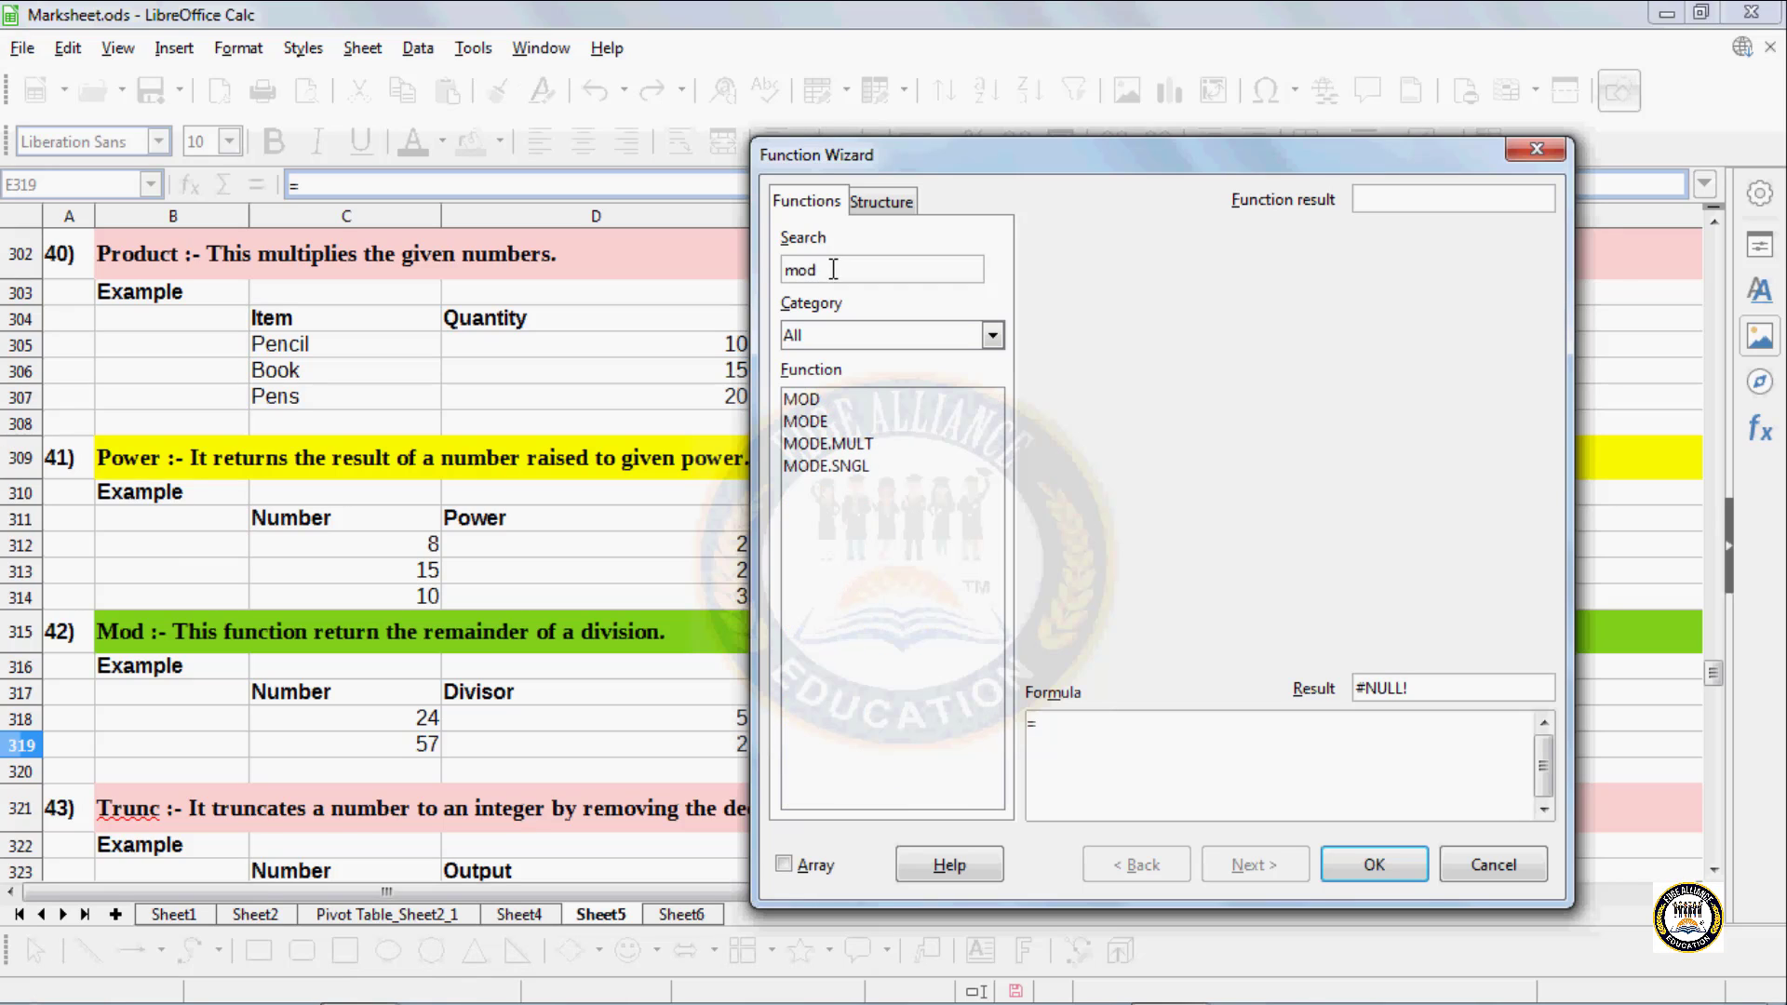
click(806, 397)
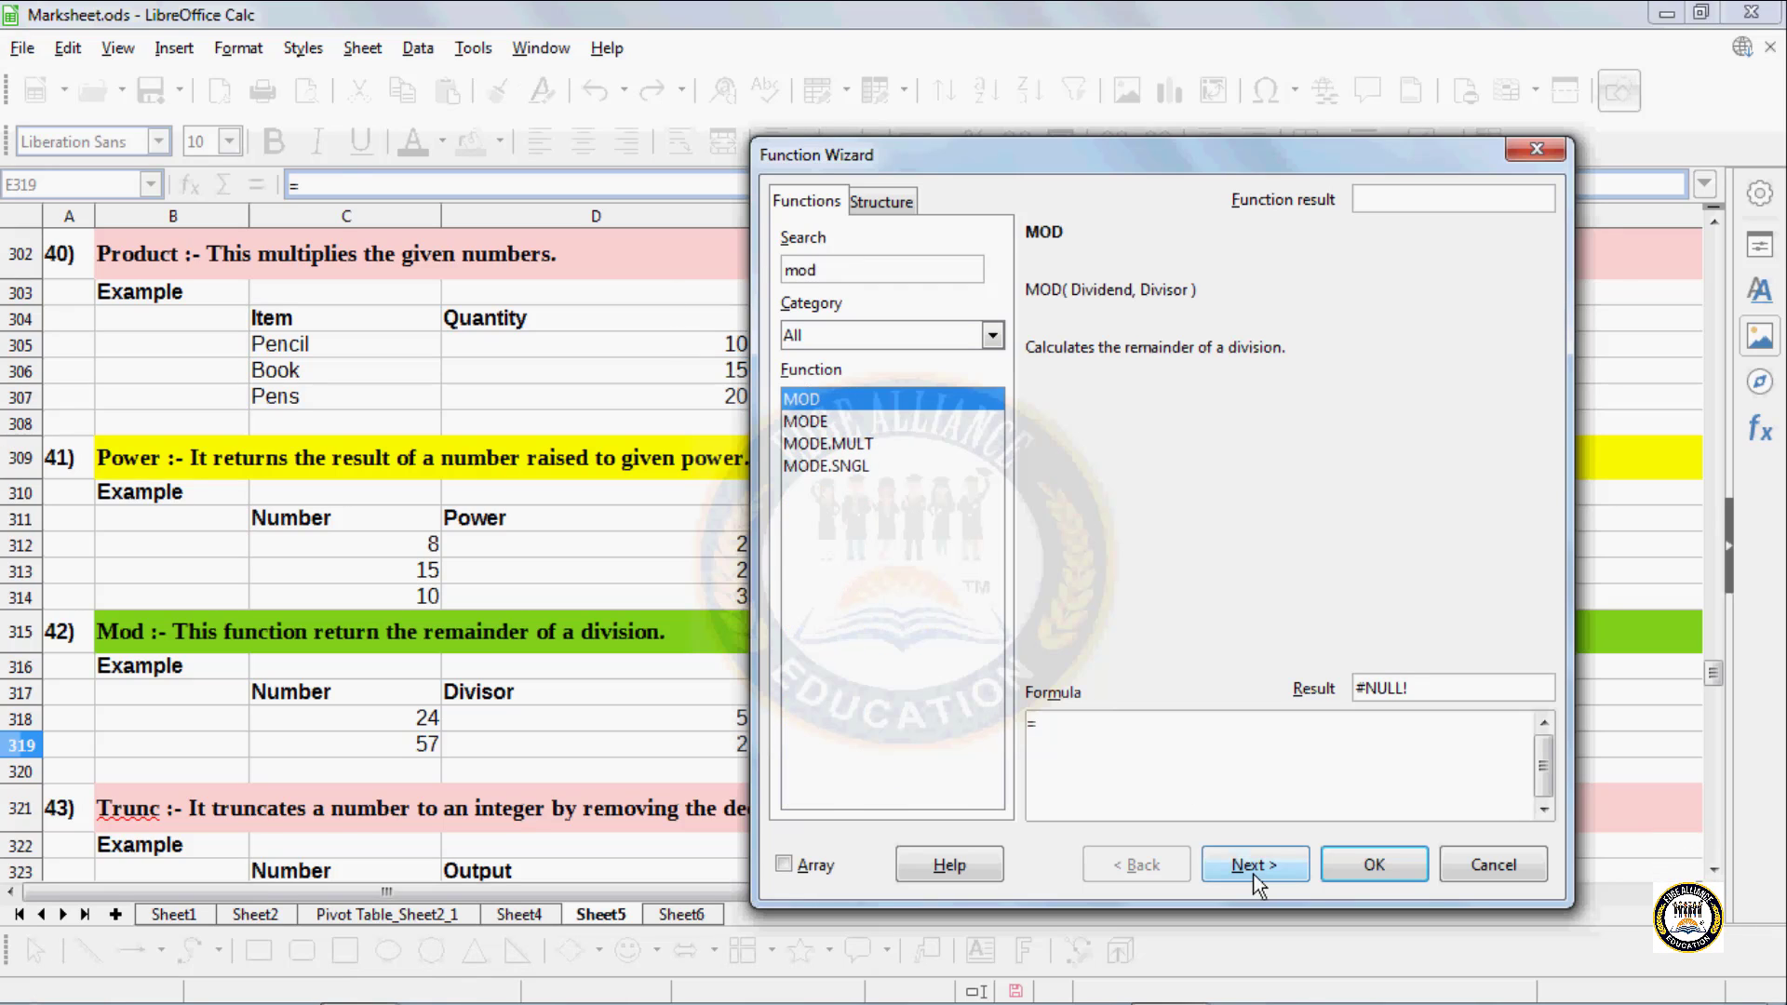
click(1254, 875)
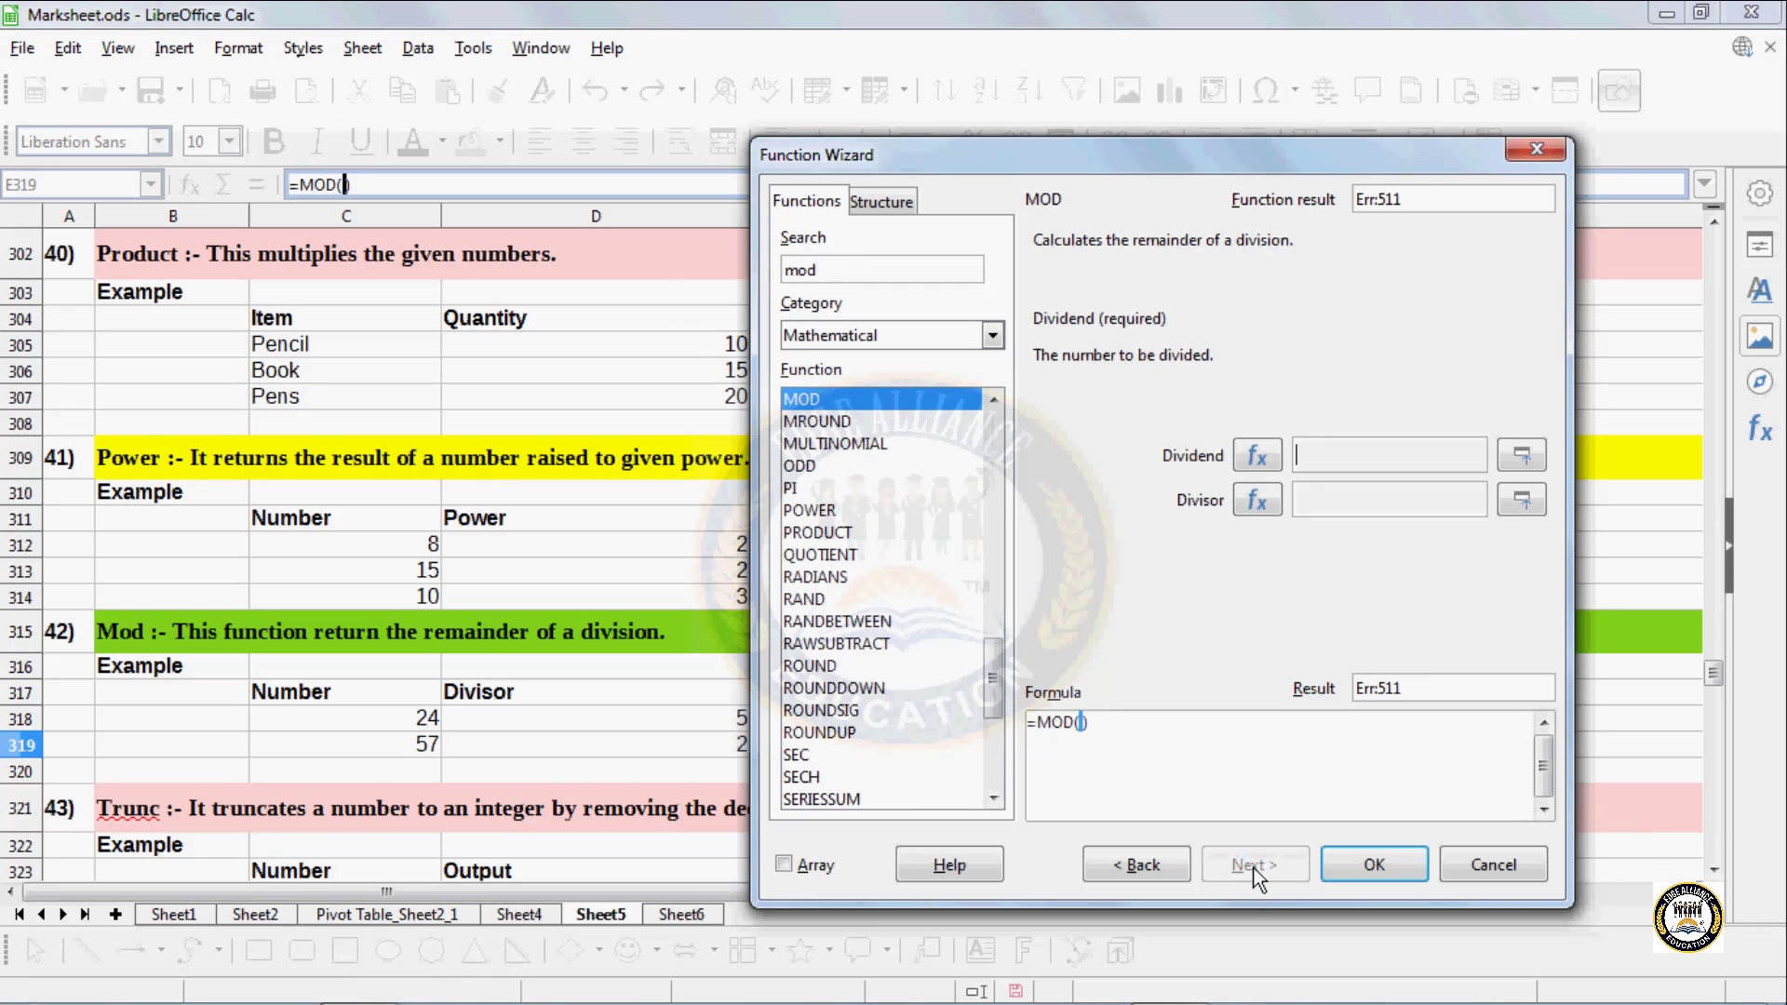
Set the MOD arguments to C319 as Dividend and D319 as Divisor and insert the formula
click(353, 592)
click(382, 744)
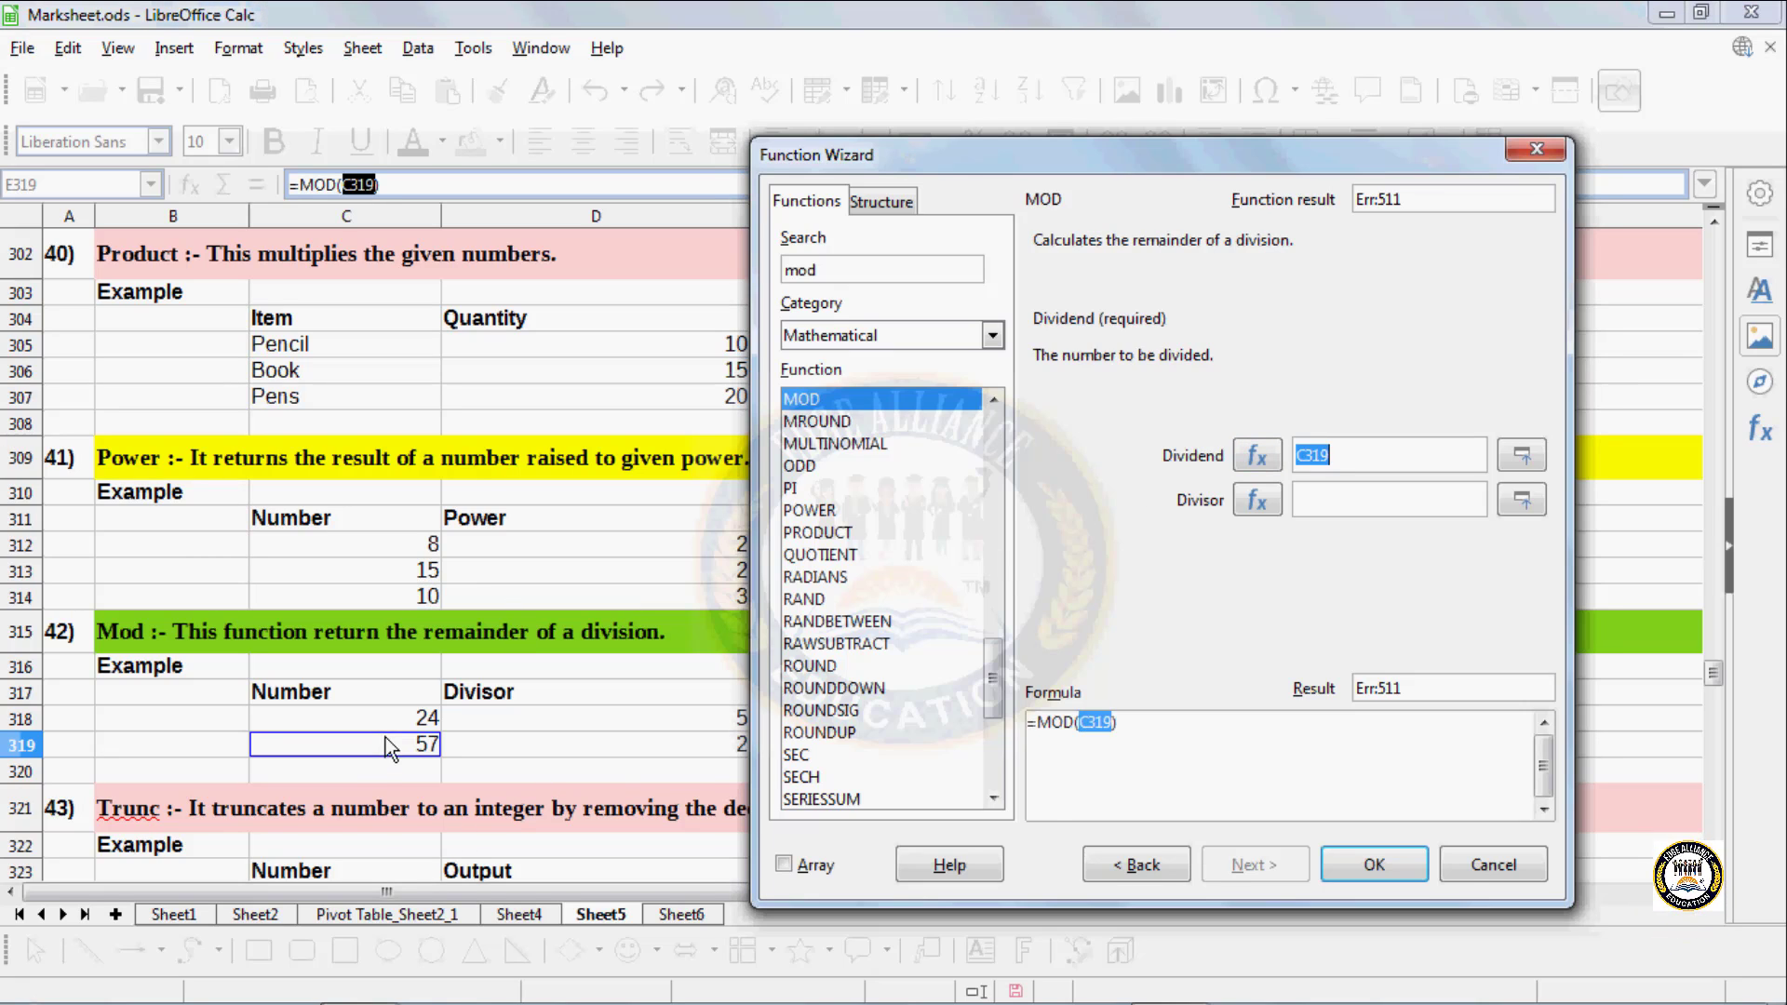
click(1321, 501)
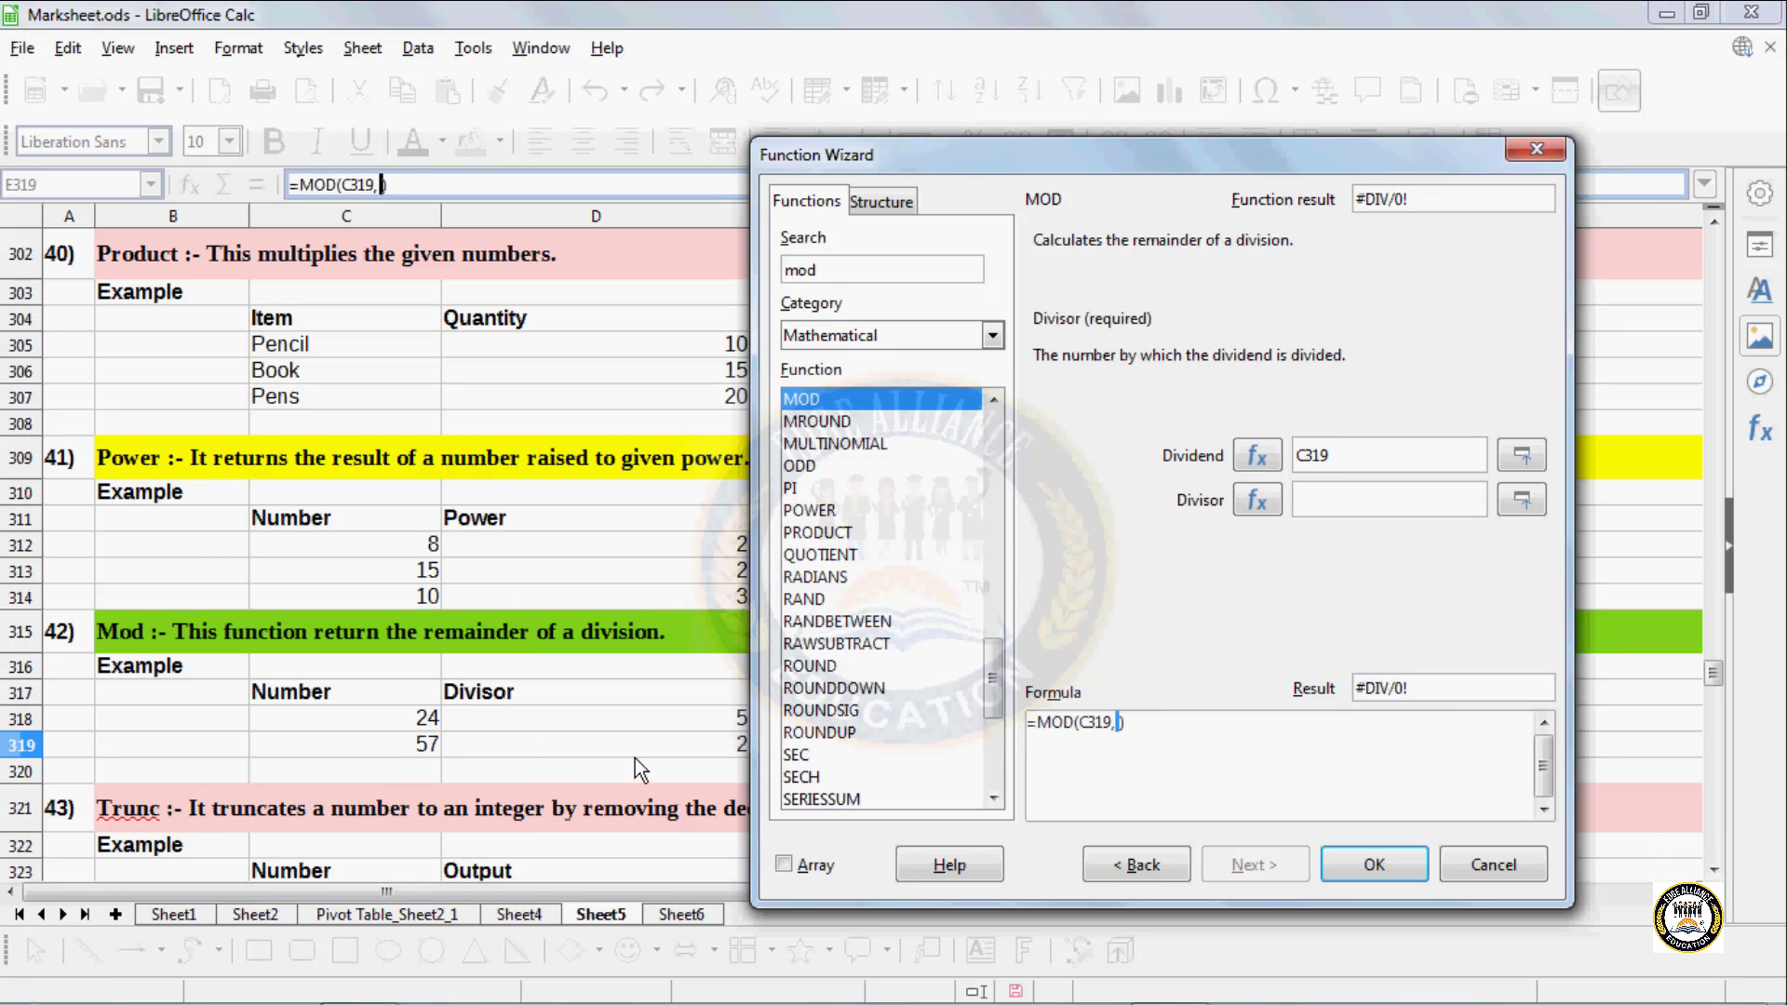
click(636, 749)
click(1342, 857)
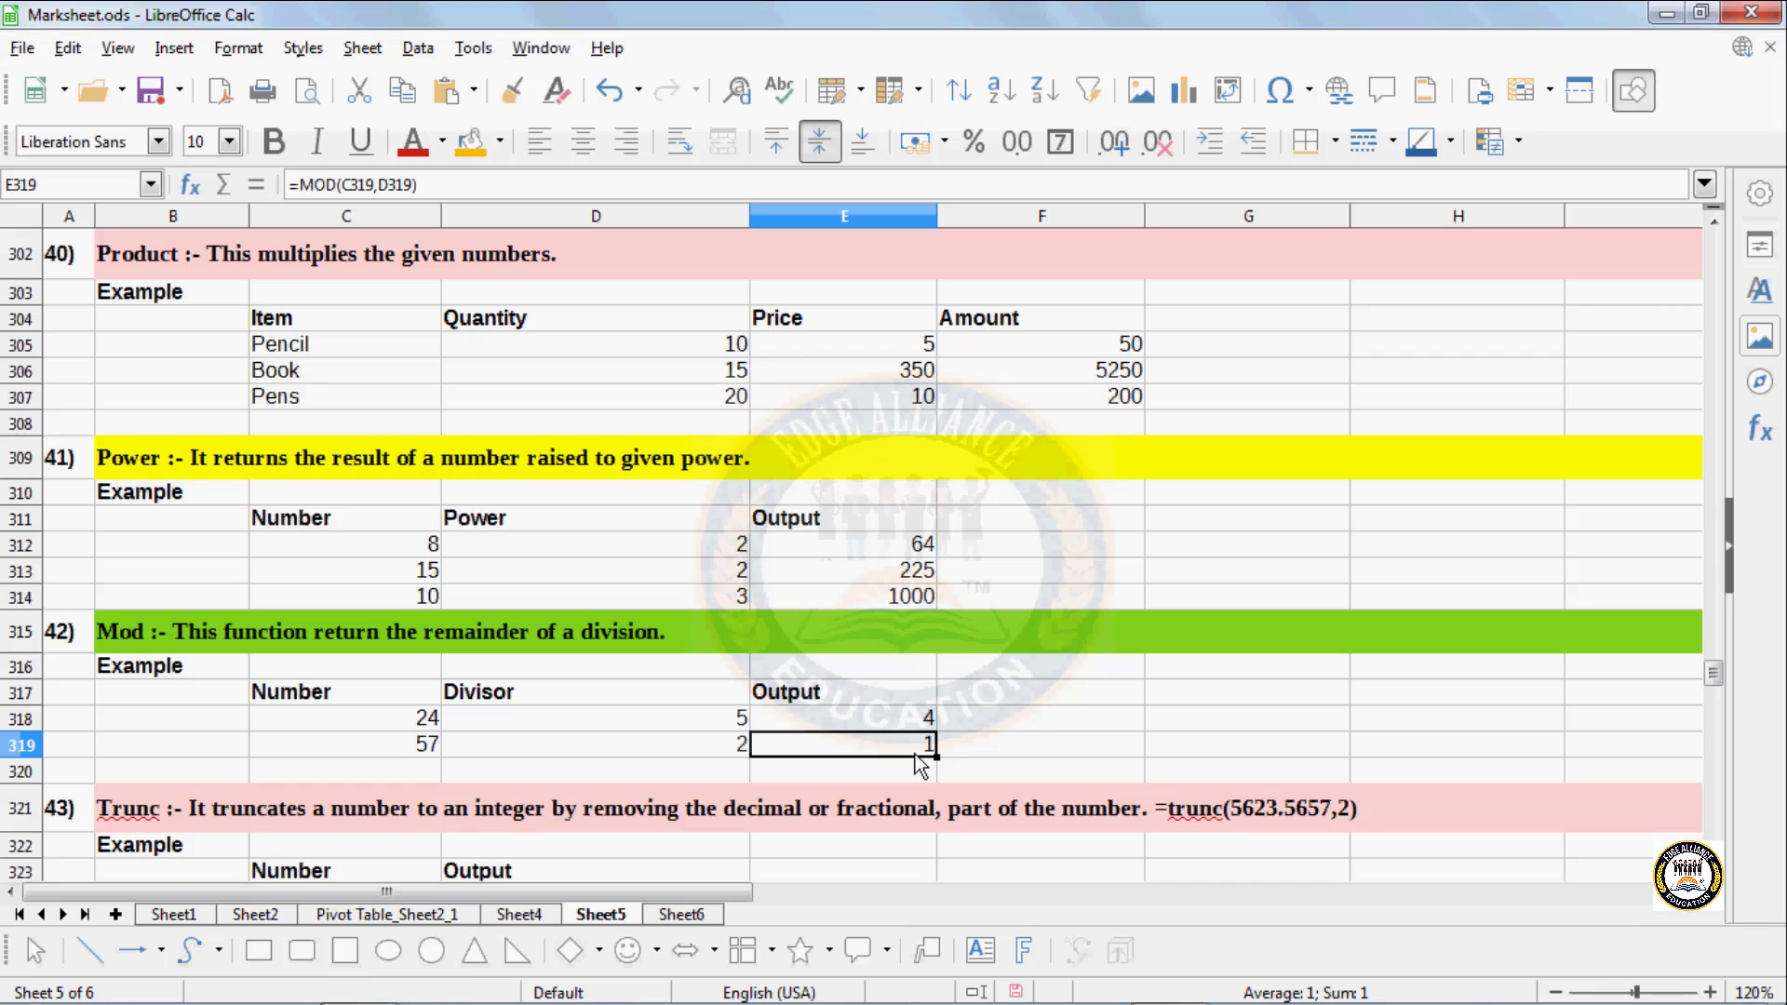
Enter =TRUNC(C324,2) in D324 as the output of the Trunc example
scroll(914, 754, down, 2)
scroll(916, 758, down, 3)
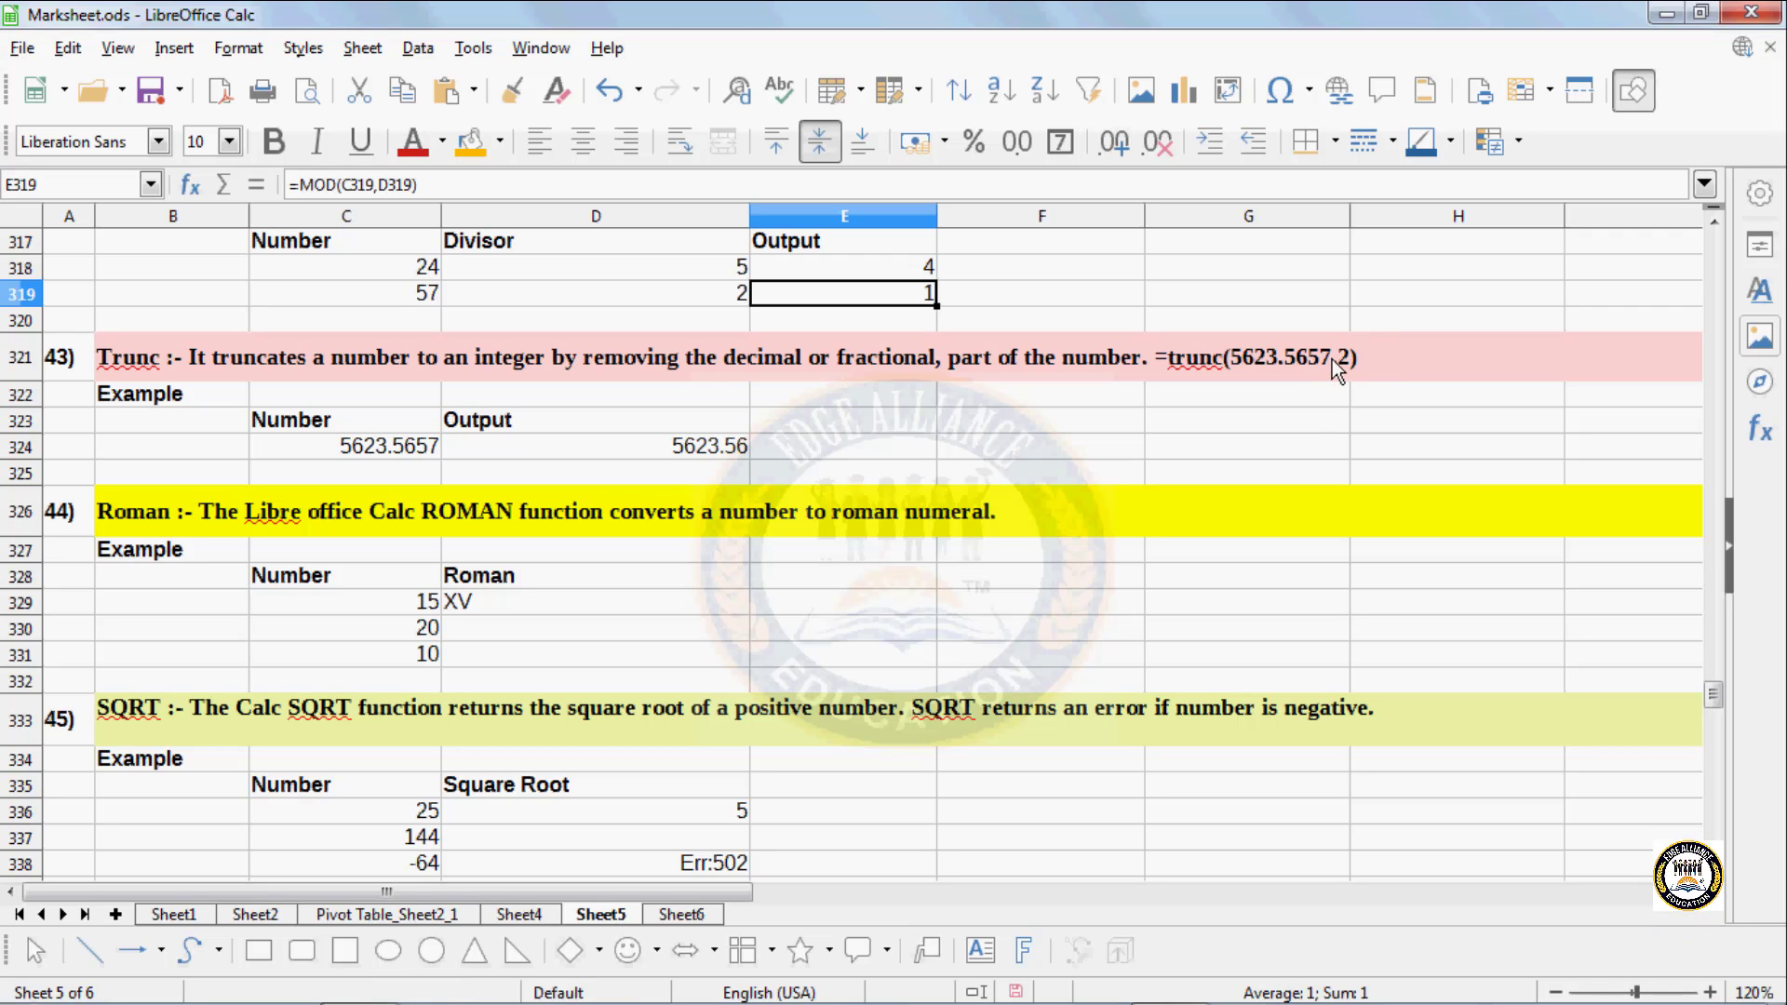
click(722, 454)
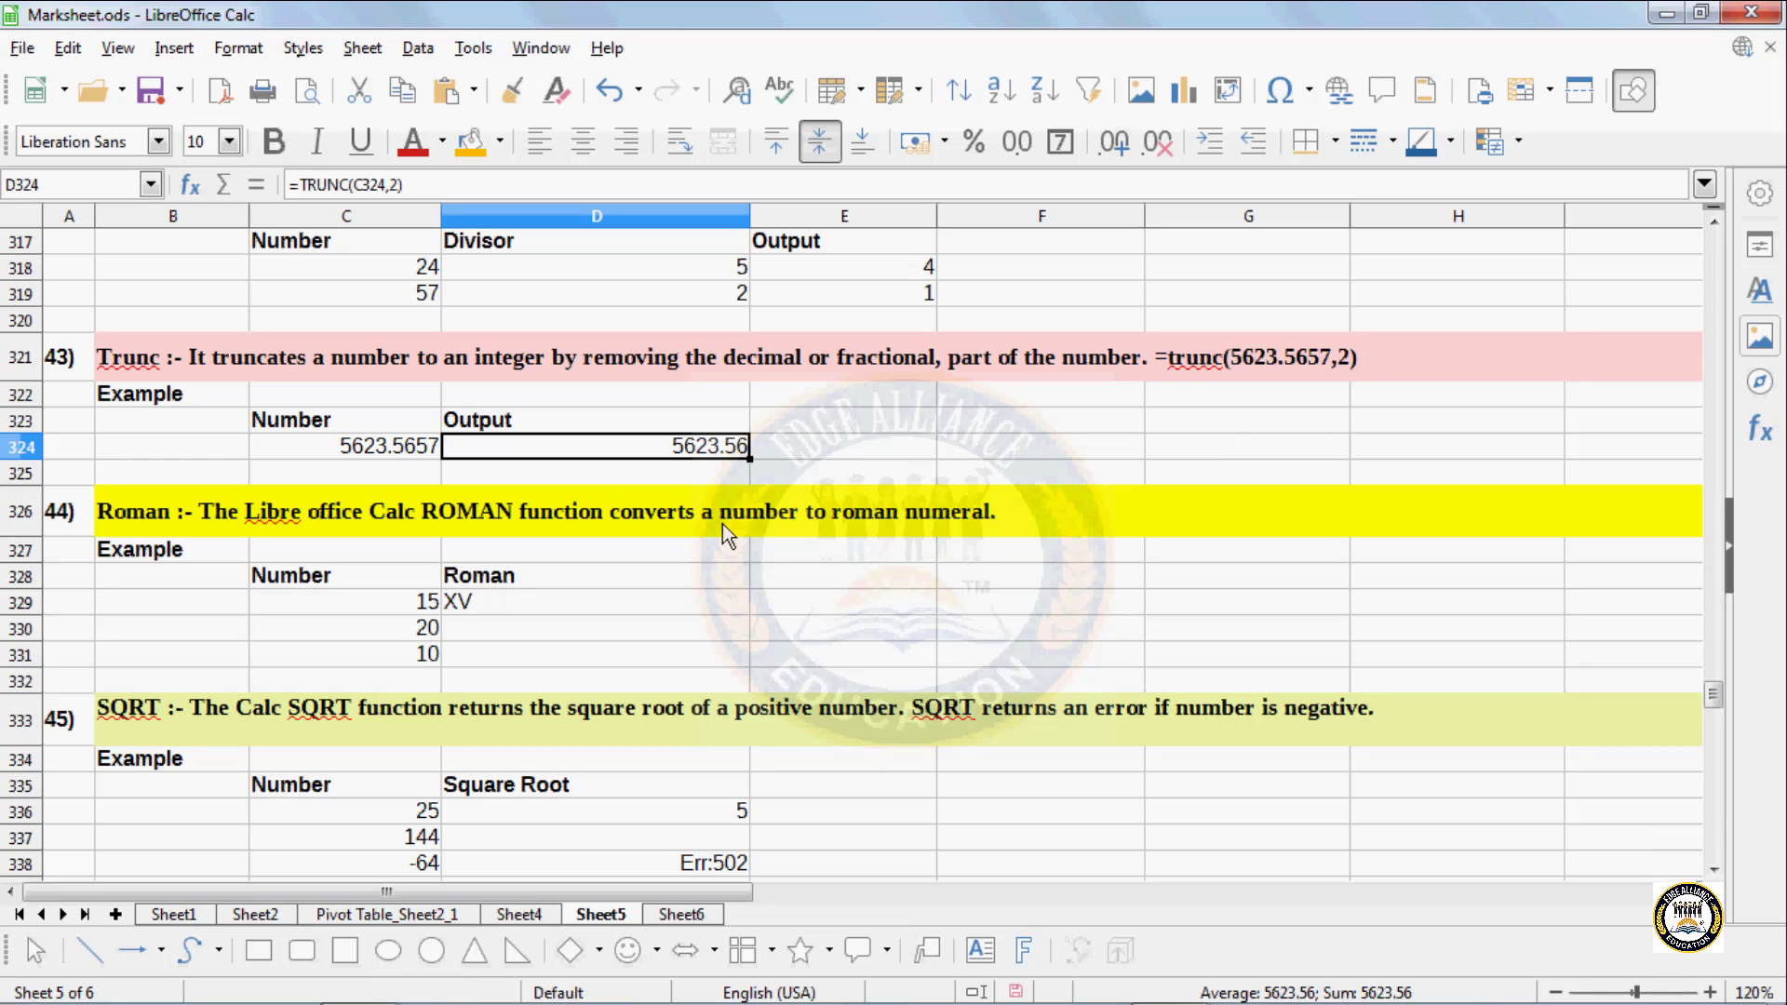
text(=t)
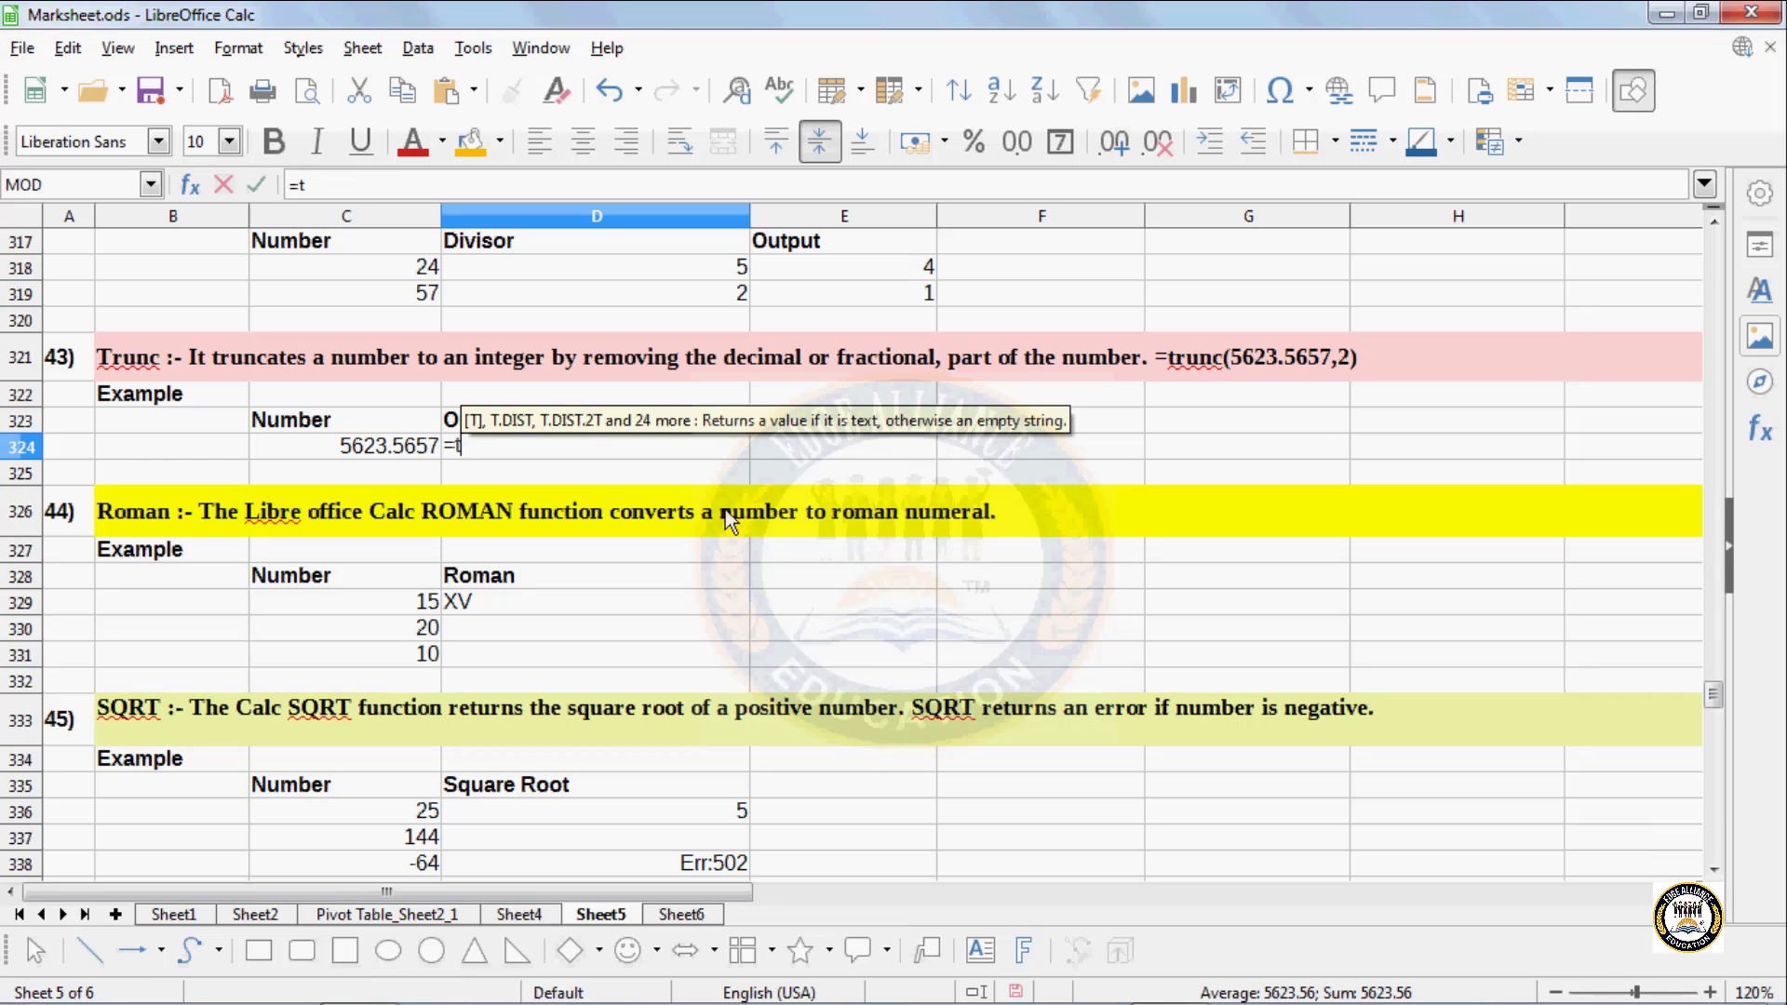
text(runc)
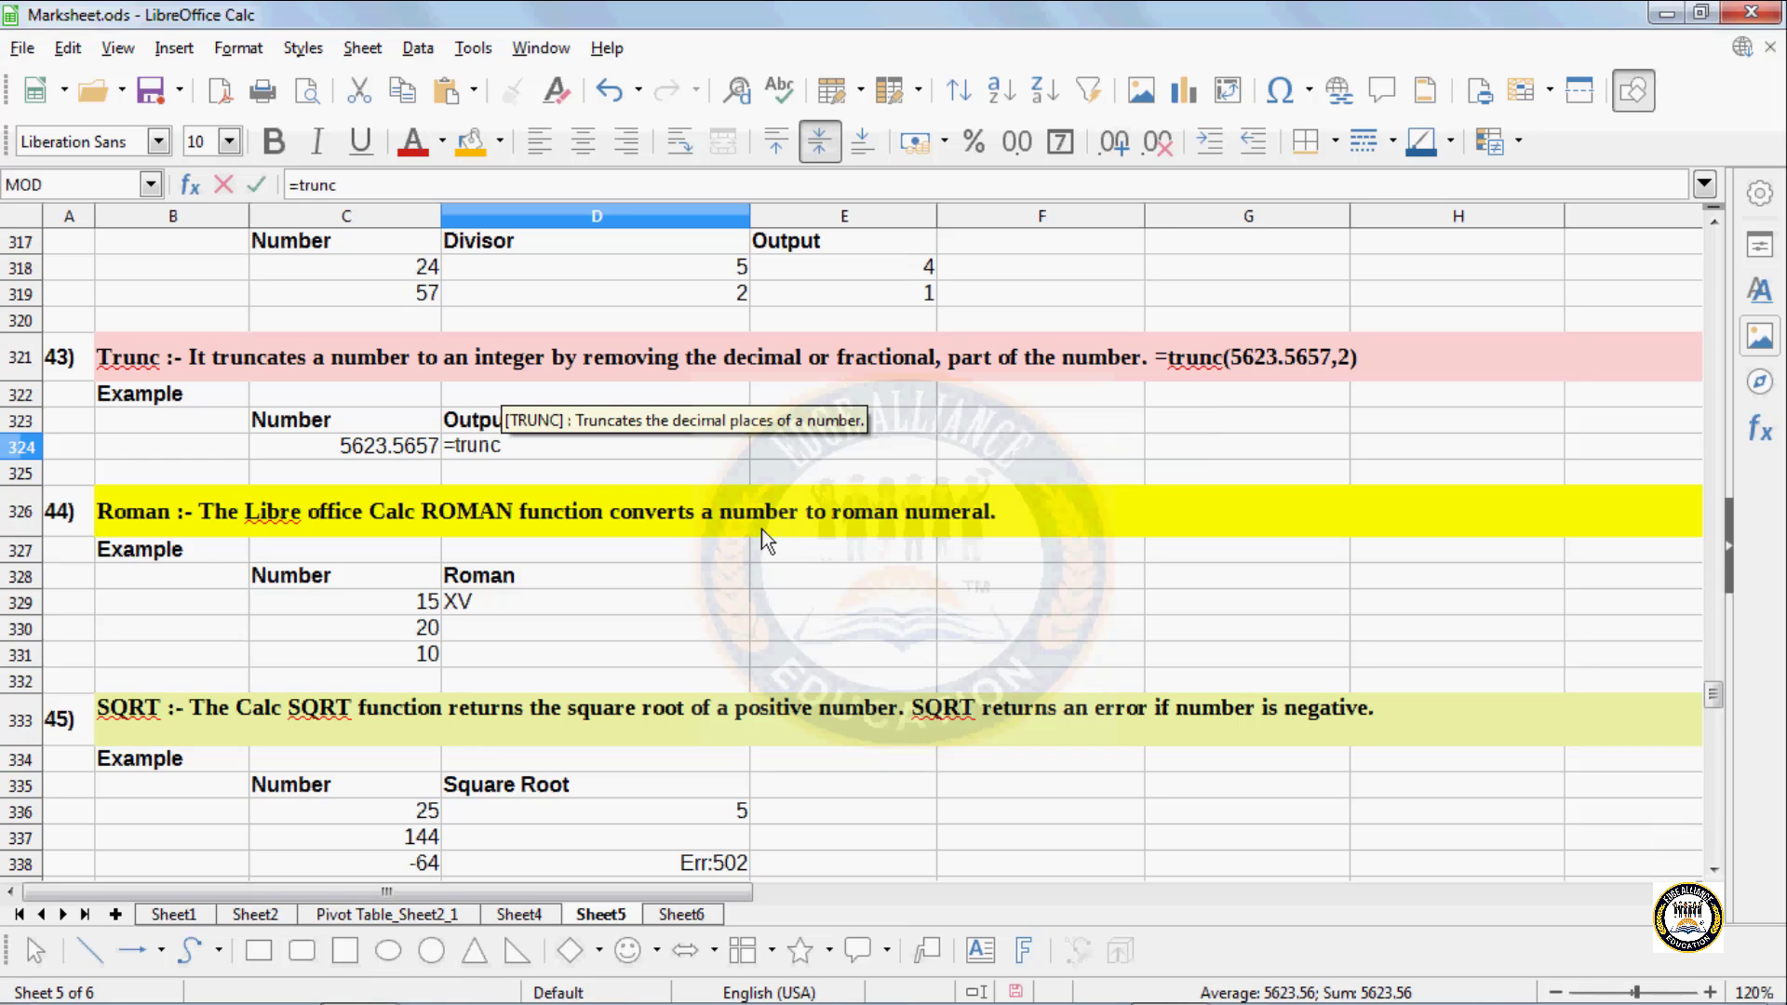
text(()
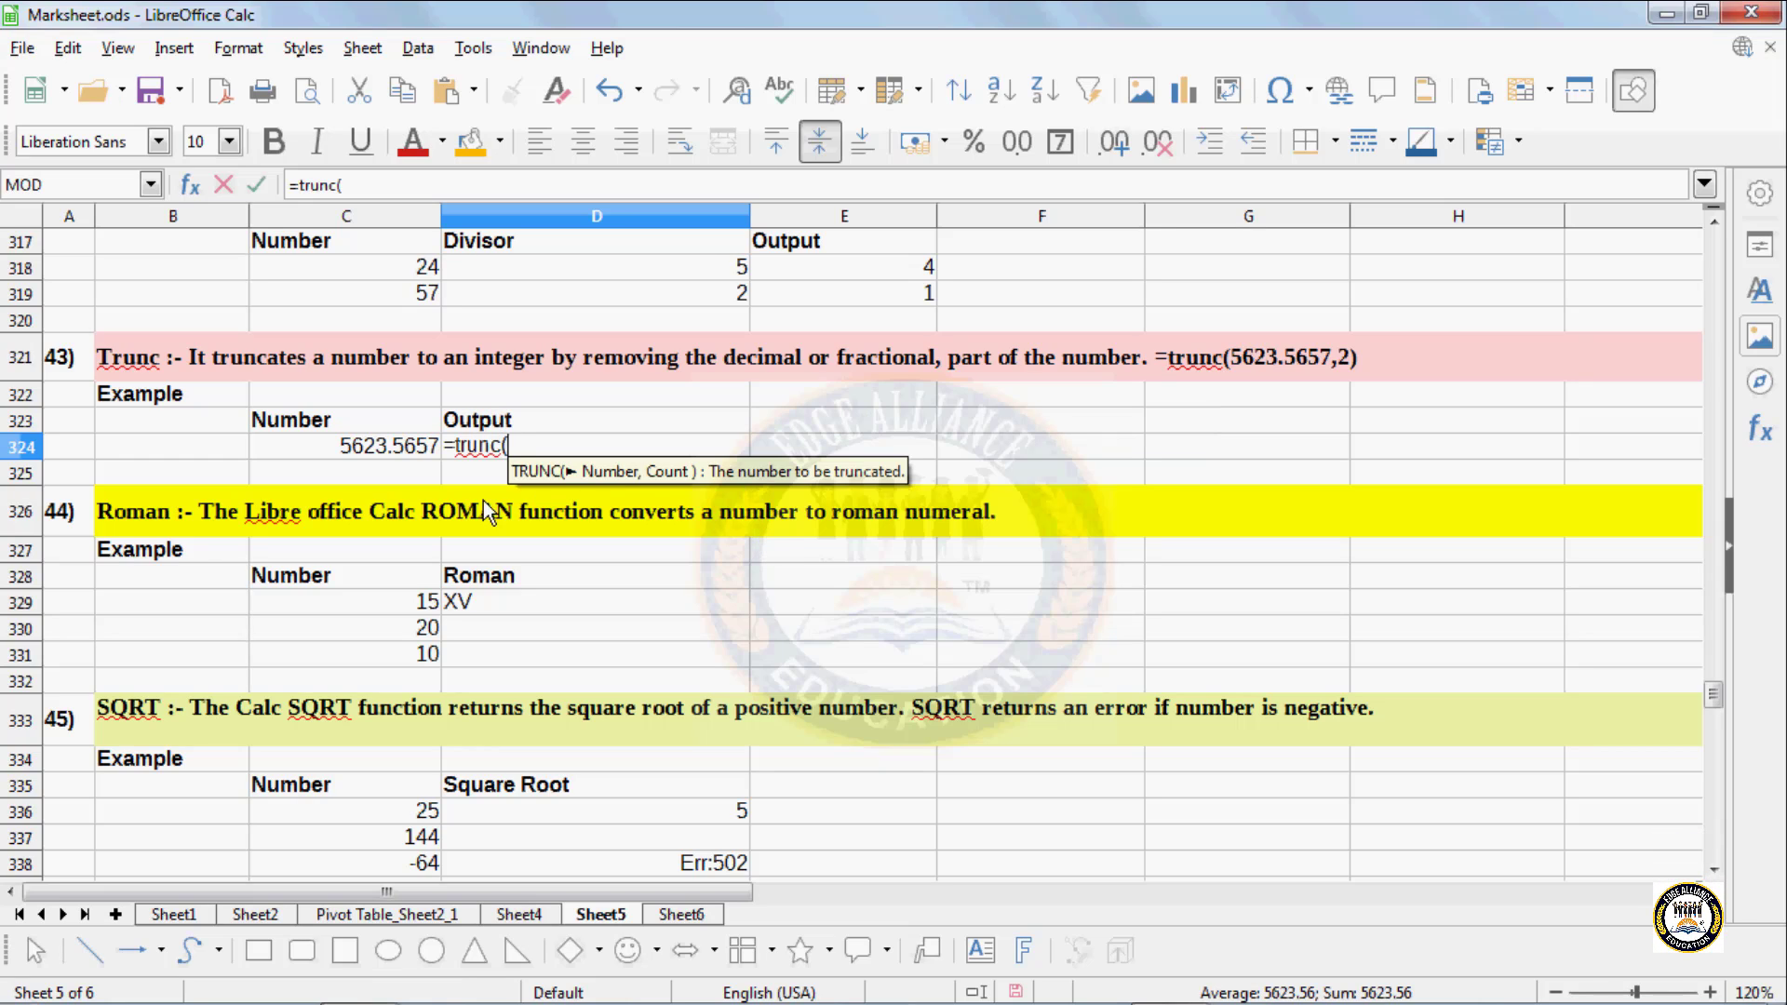
click(409, 450)
text(,)
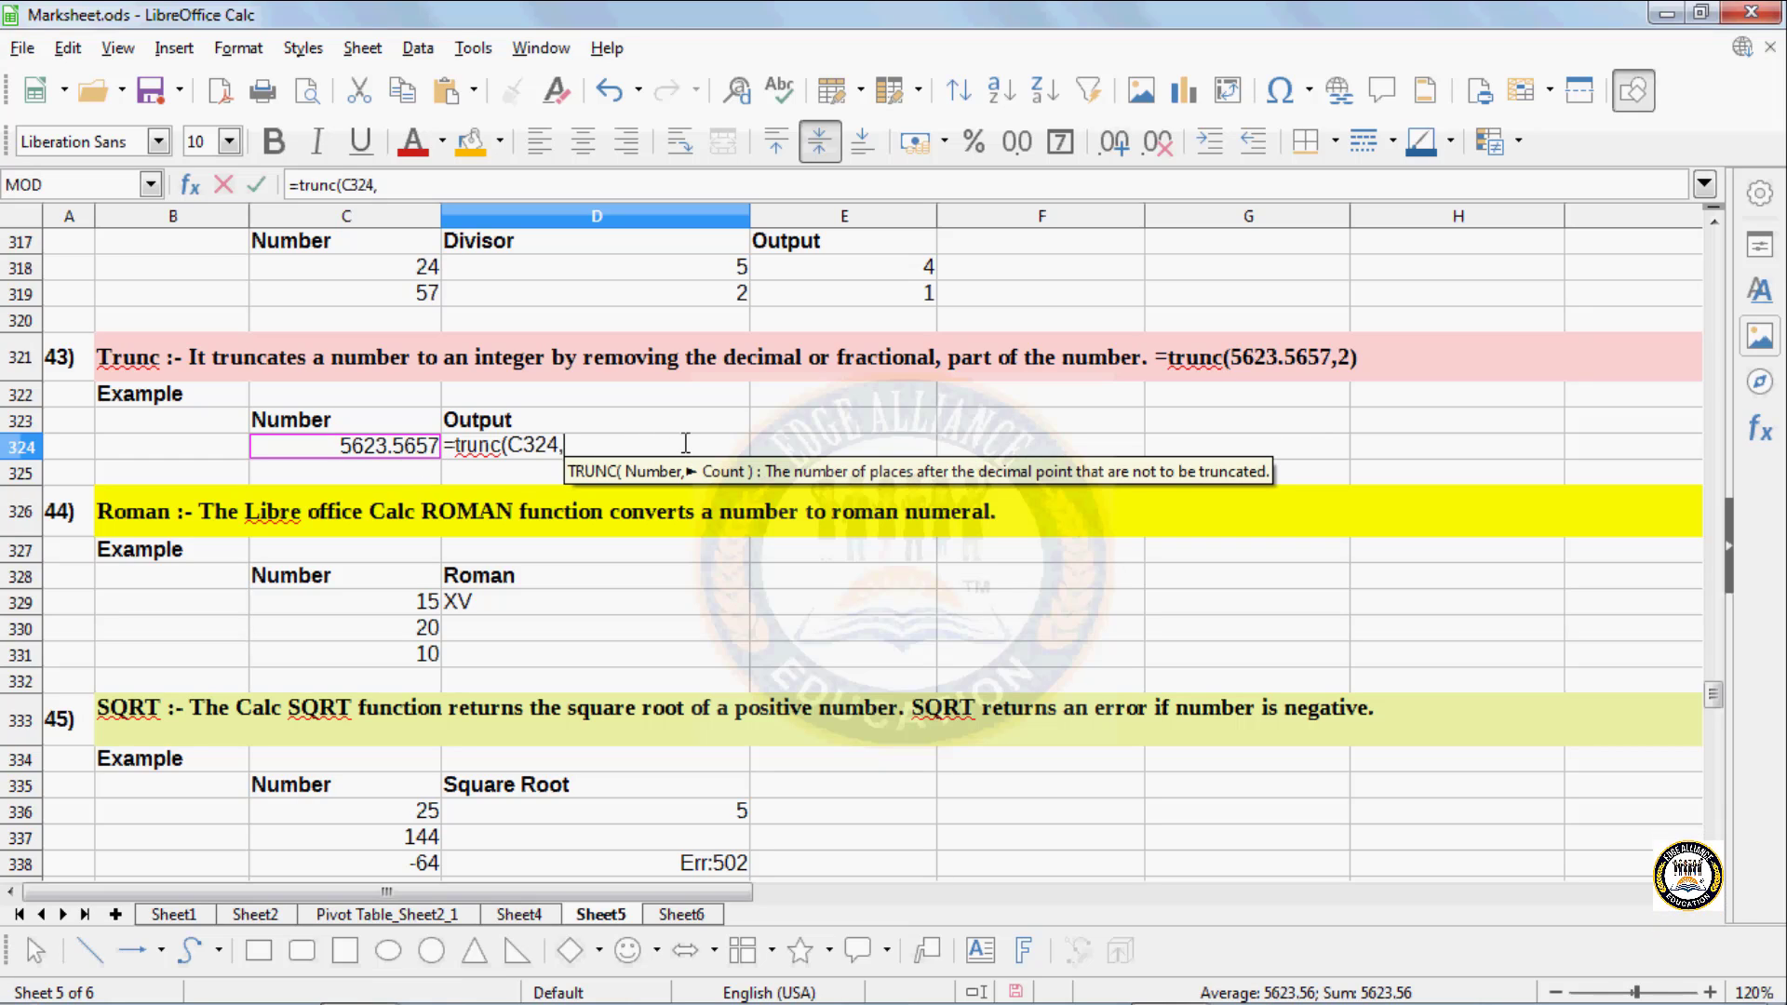
text(2)
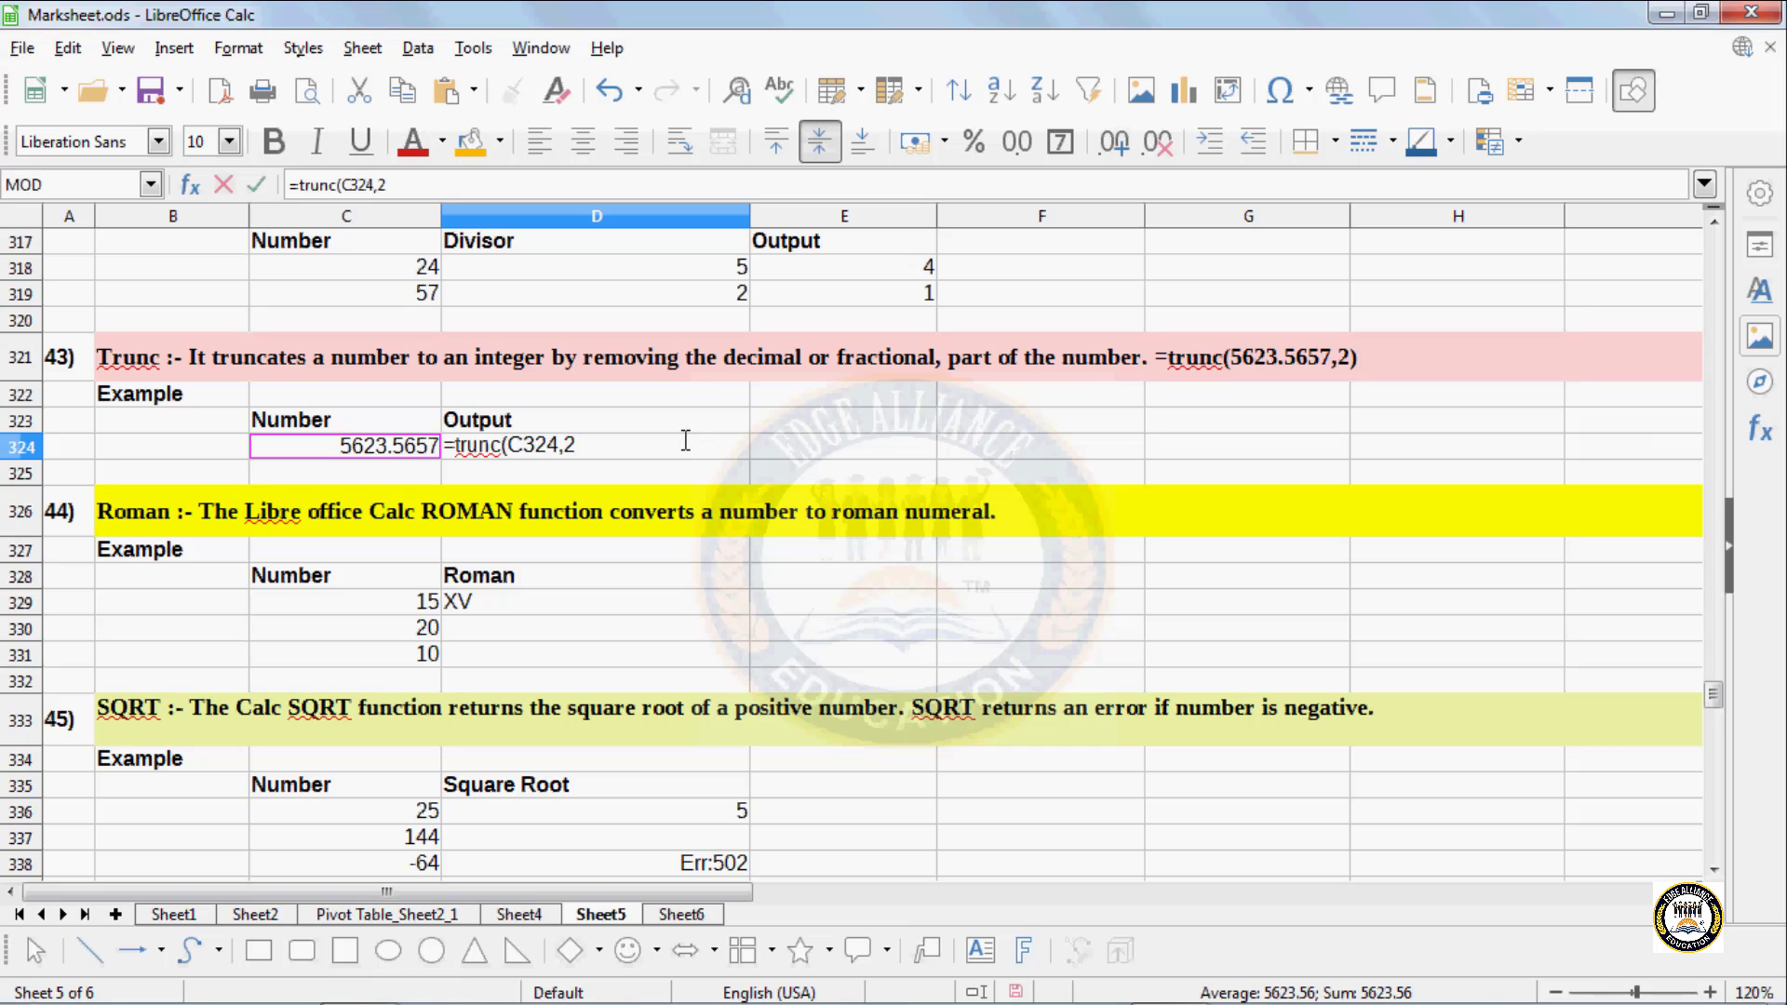
text())
key(Return)
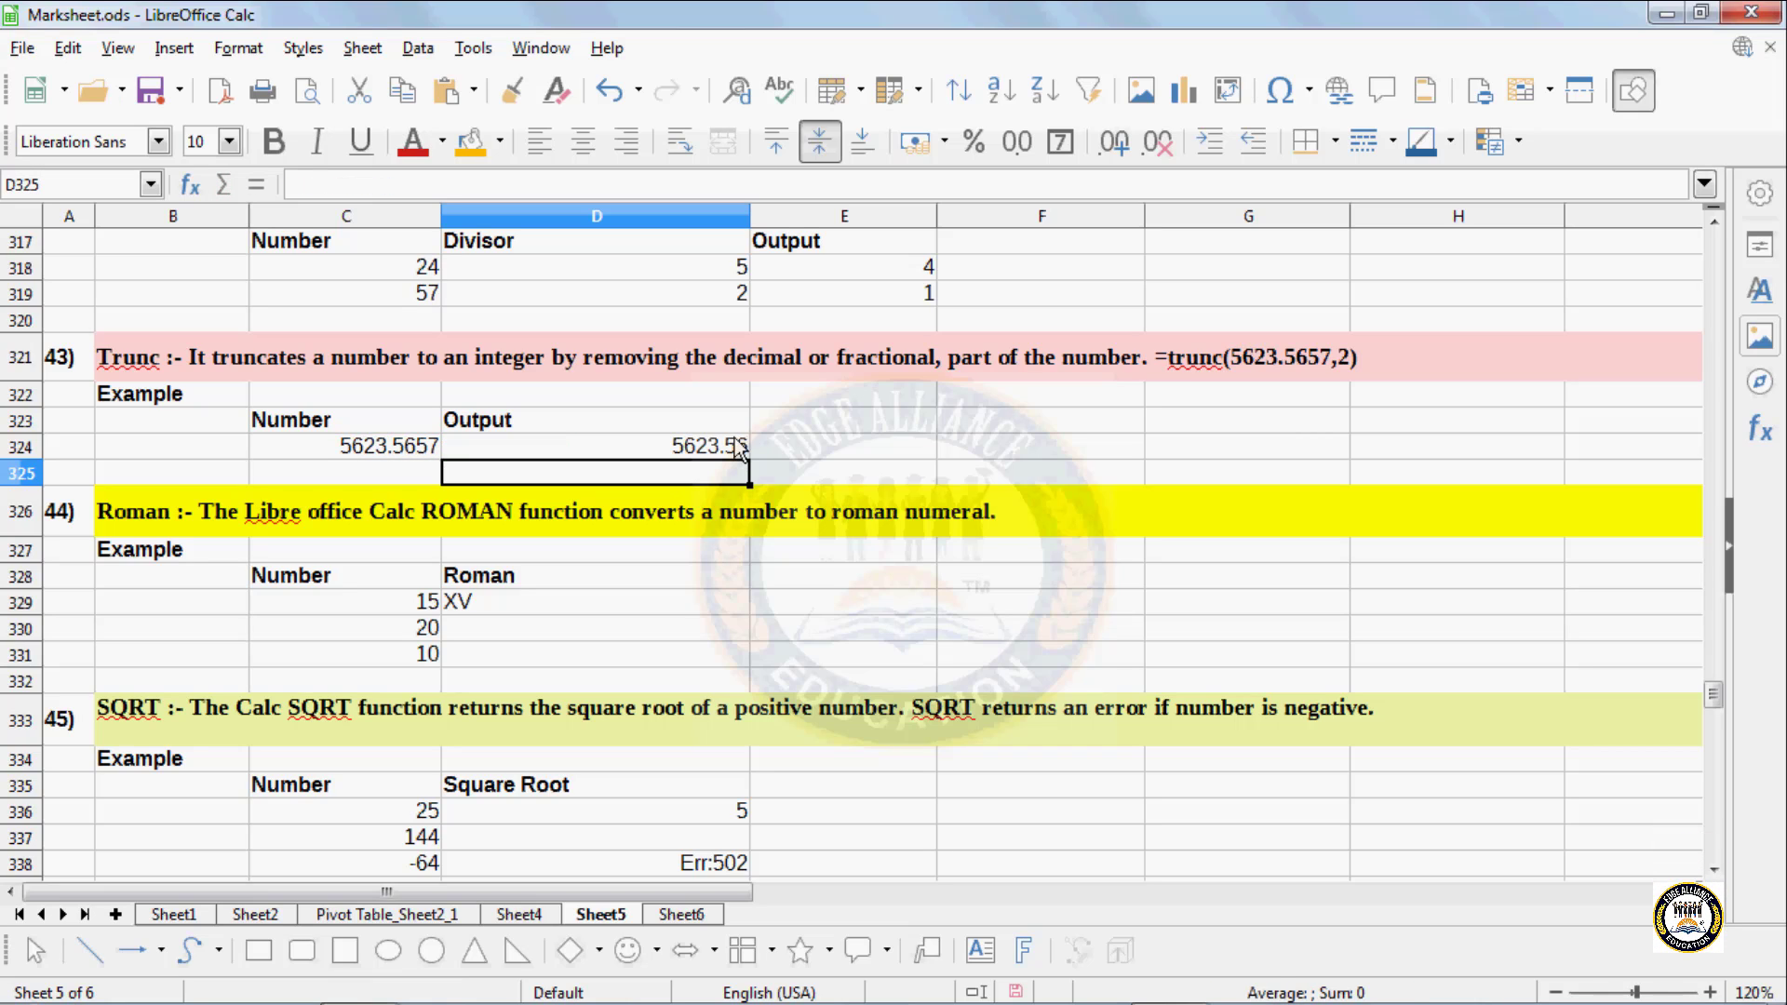
Change the Count argument of the TRUNC formula in D324 to 3 decimal places
click(735, 439)
click(399, 186)
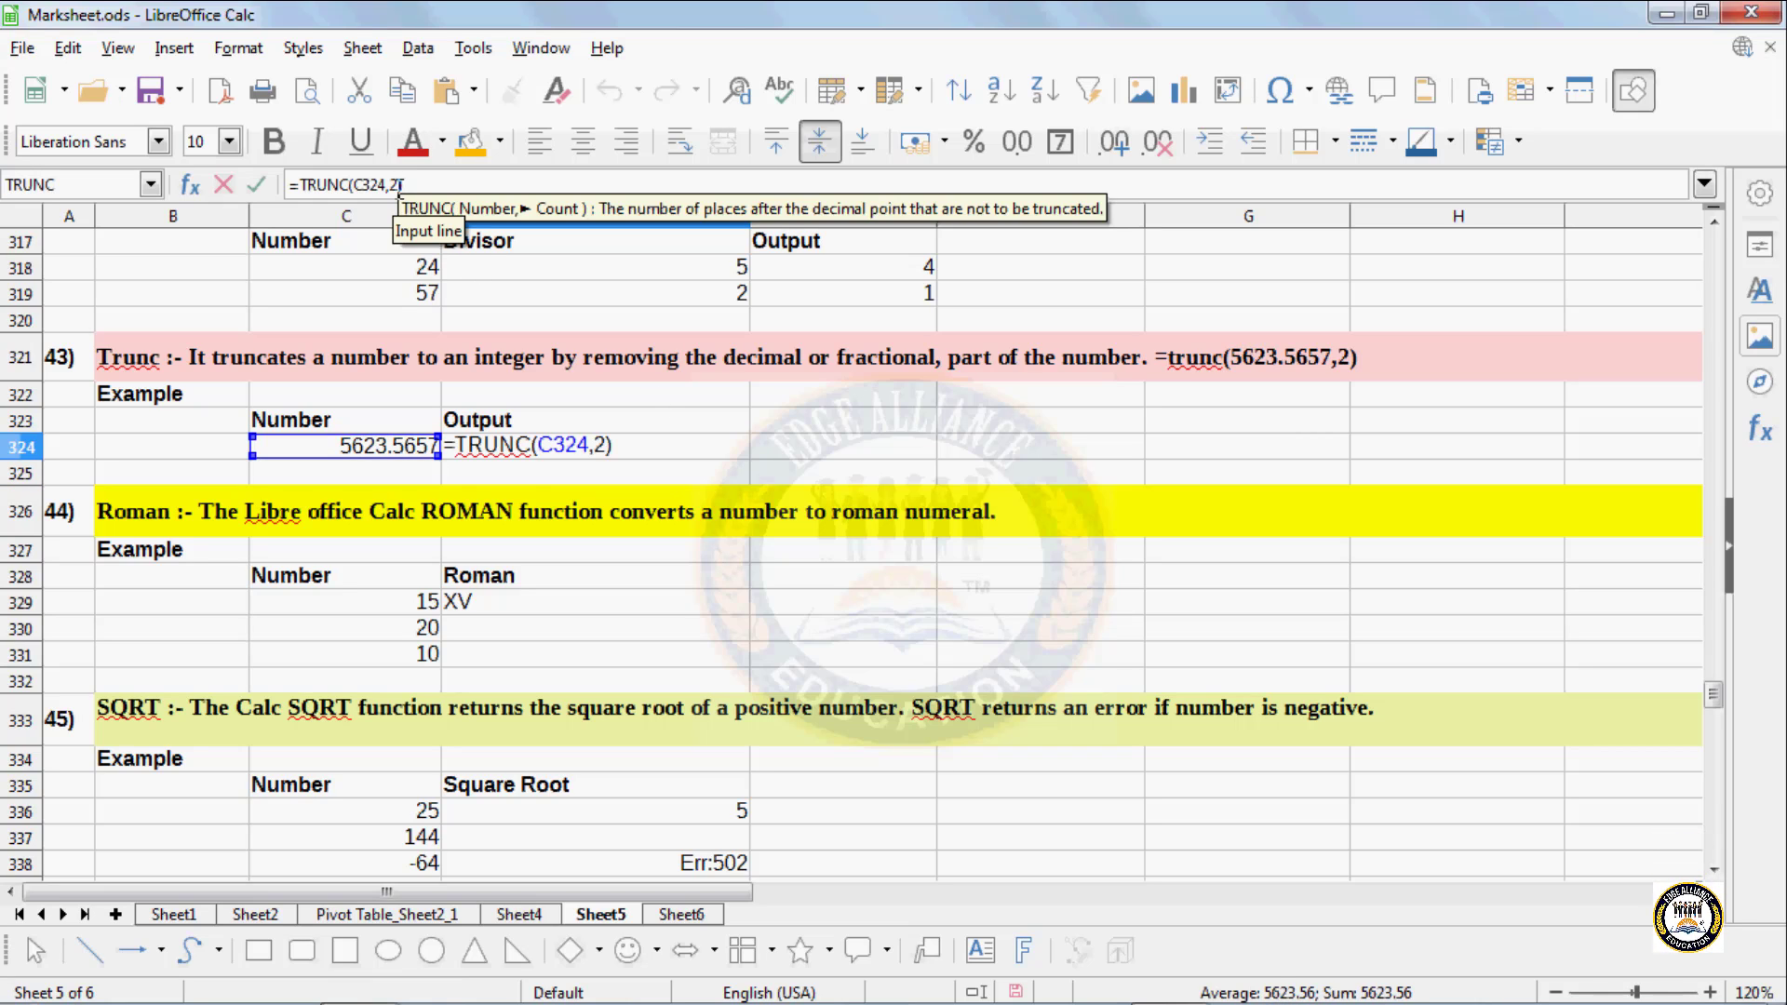
key(BackSpace)
text(3)
key(Return)
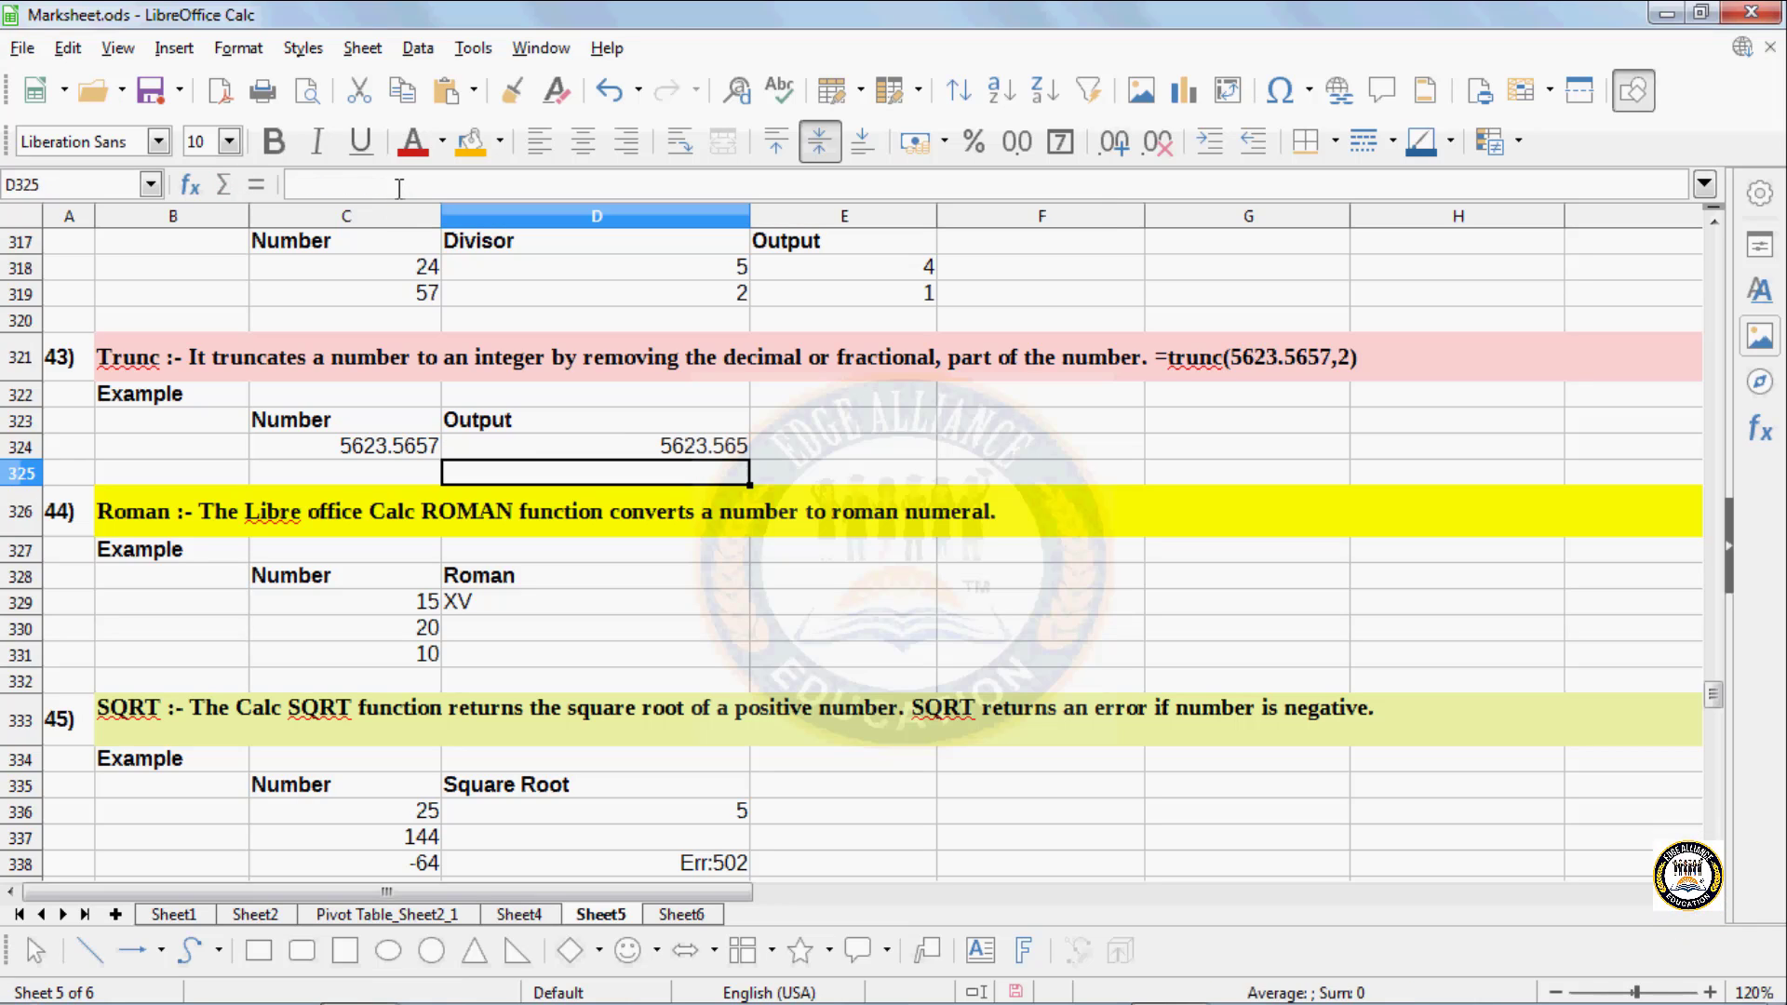
click(683, 448)
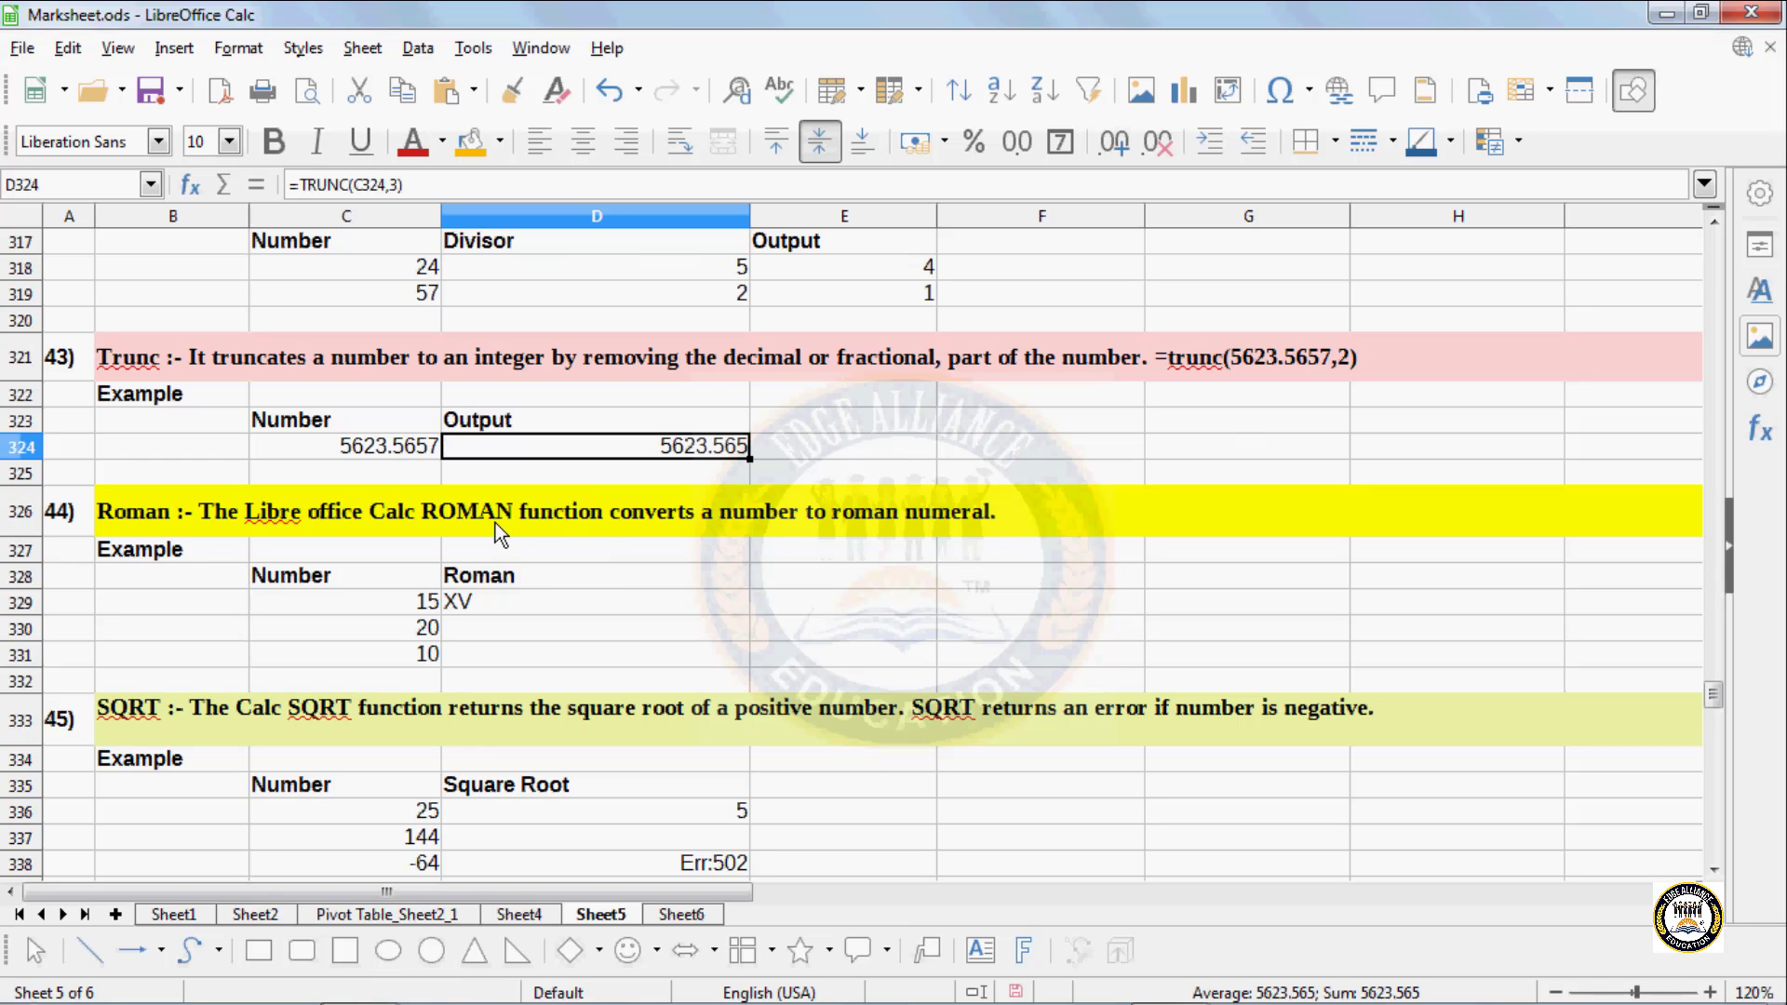
Check the ROMAN formula in D329 and insert a ROMAN formula in D330 with the Function Wizard, using C330 as Number
click(484, 630)
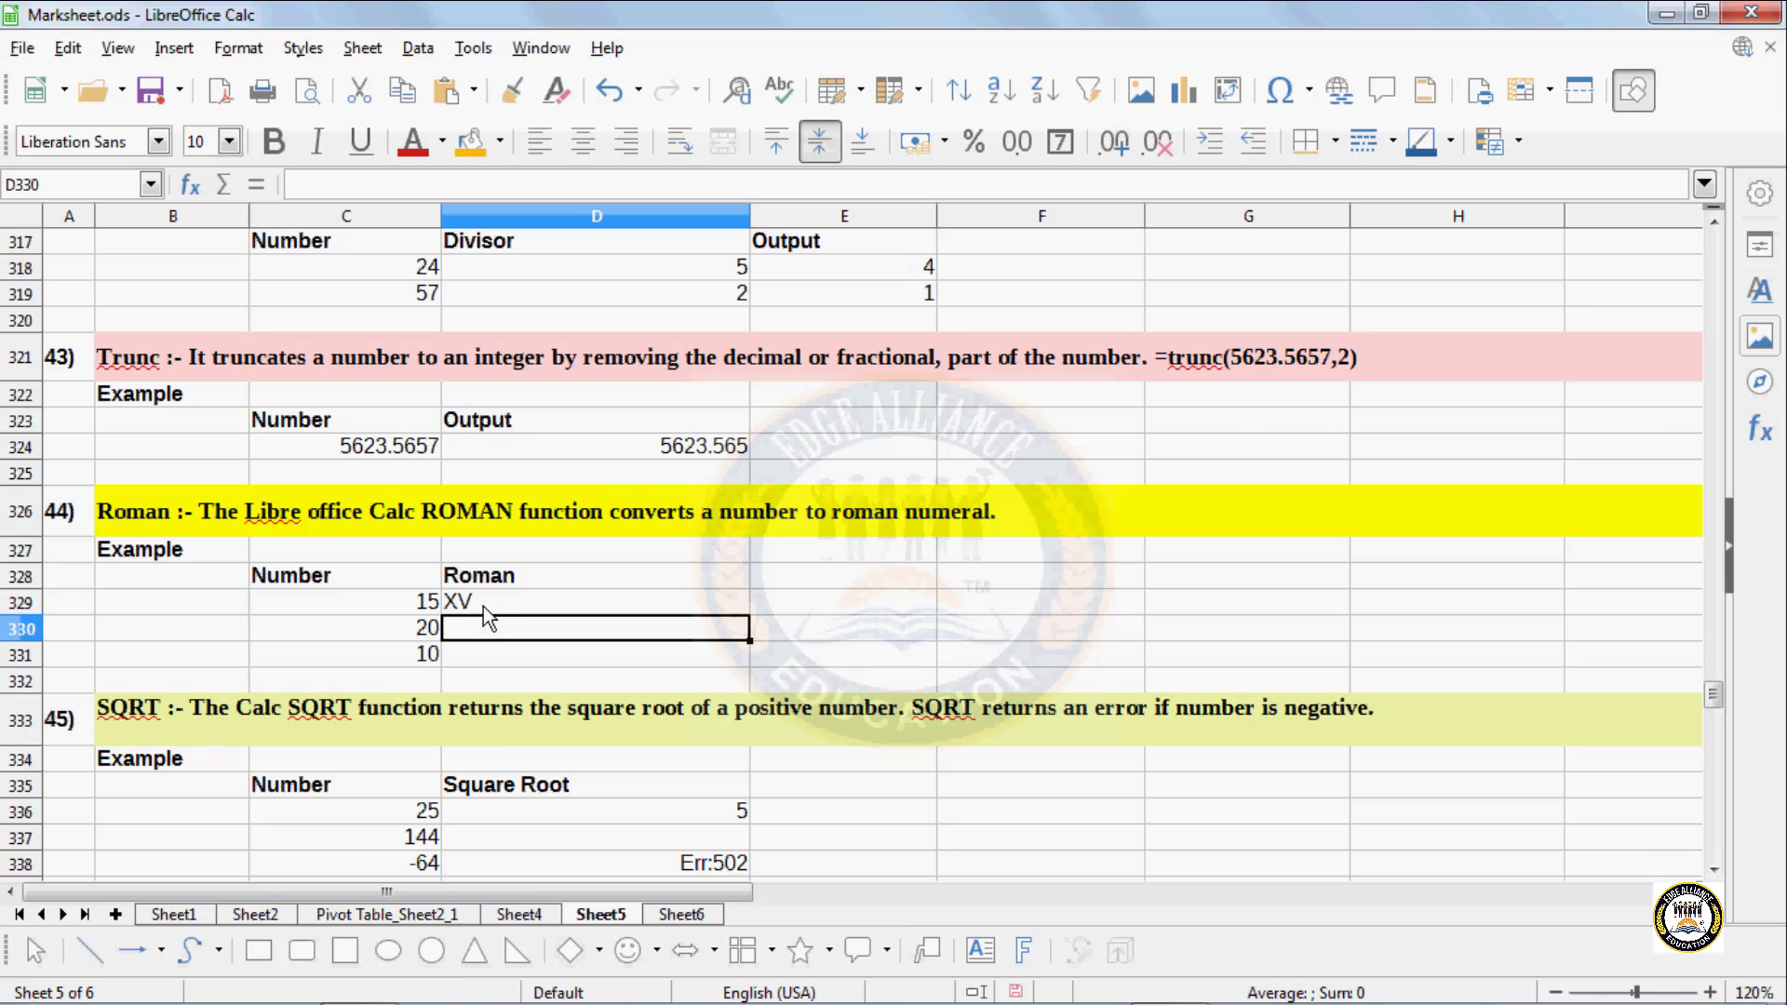
key(Up)
key(Up)
key(Down)
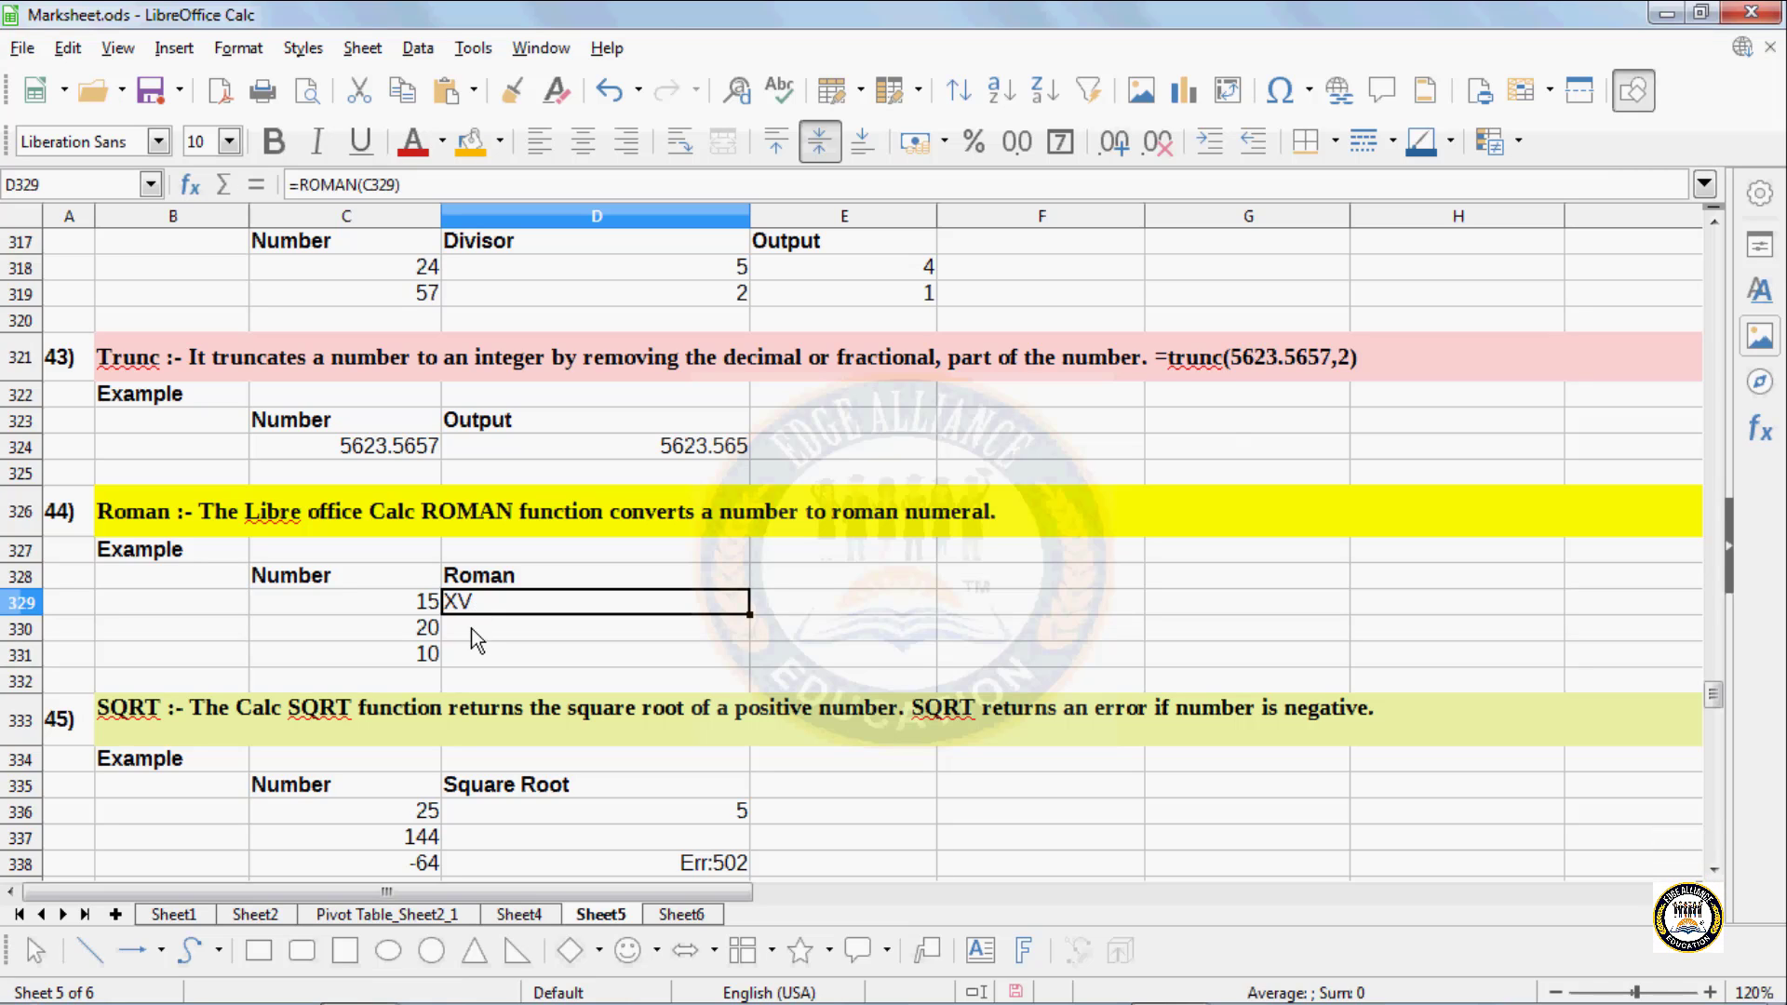
click(472, 631)
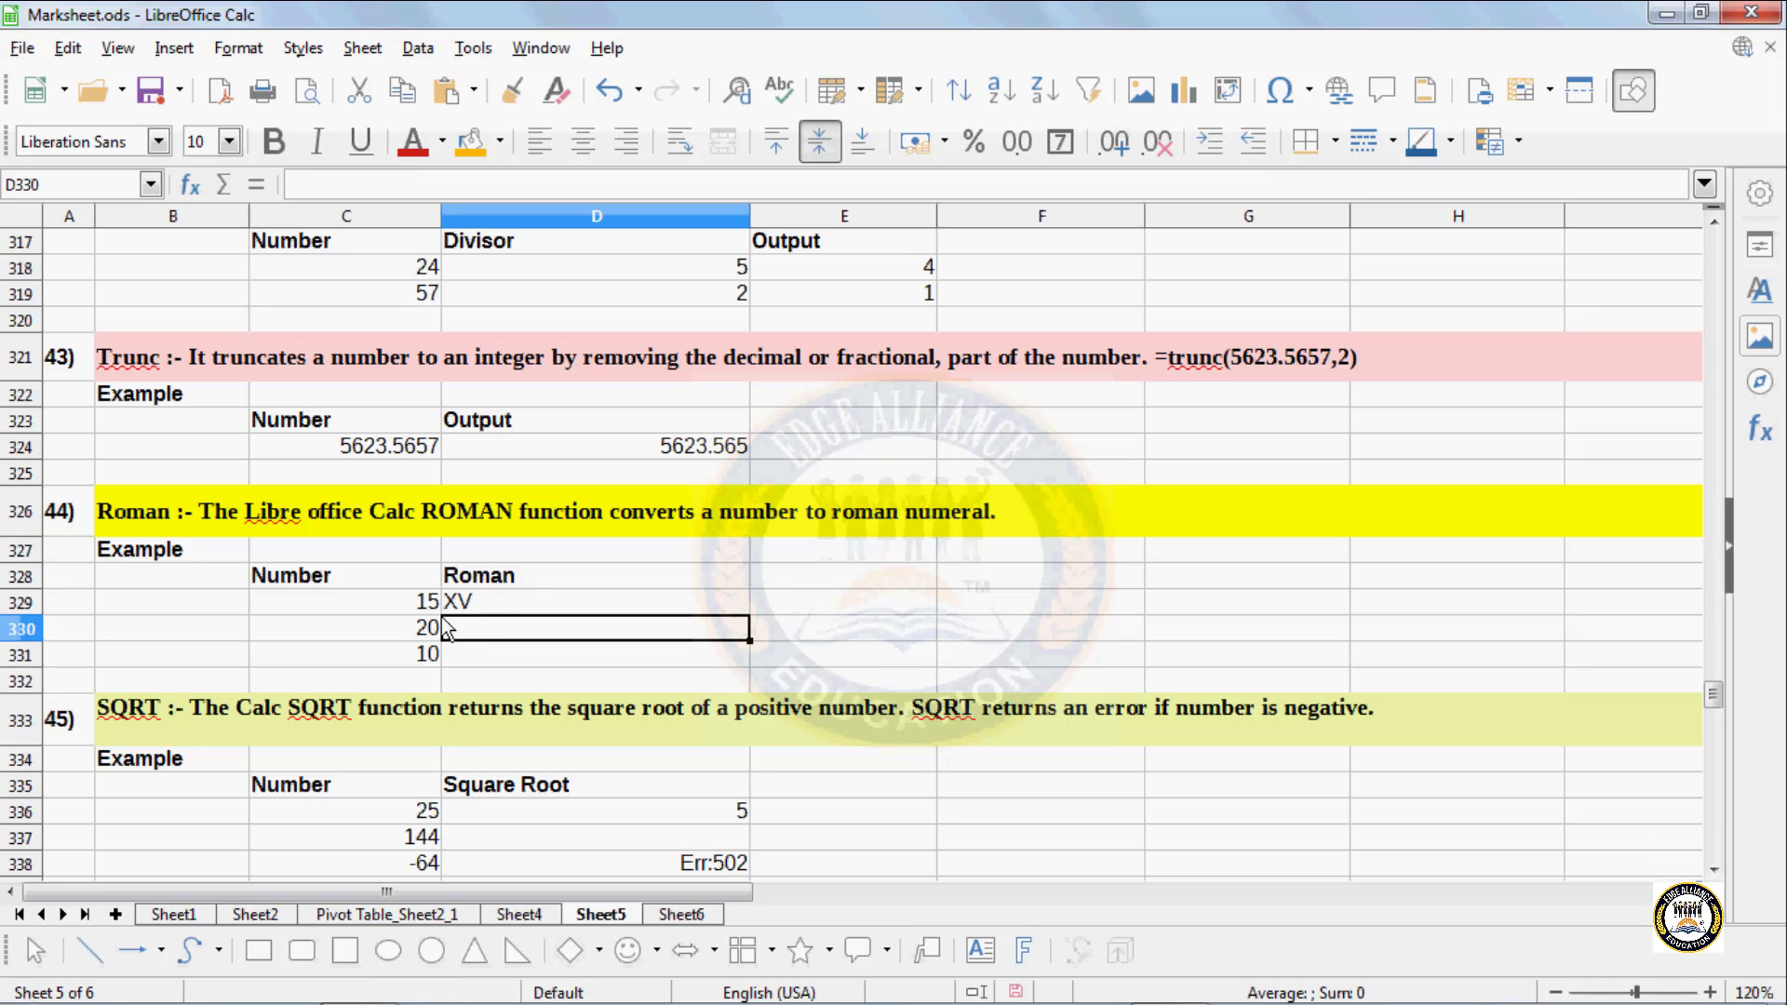
click(174, 49)
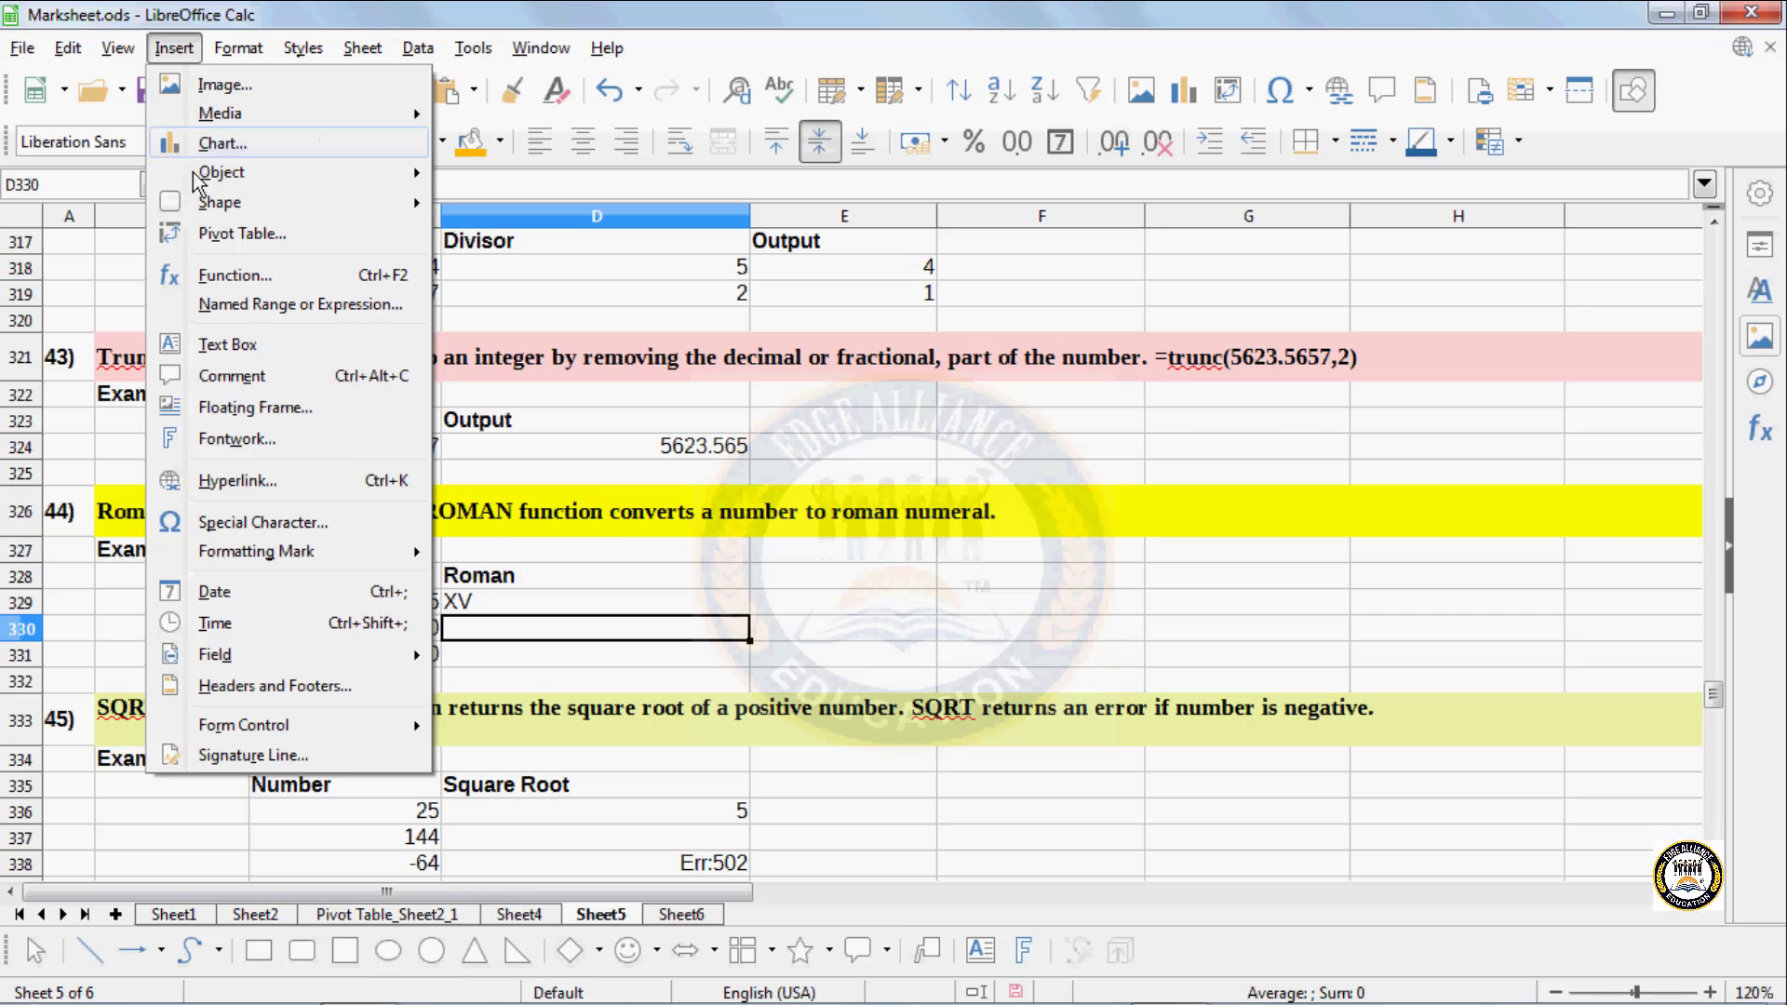
click(220, 279)
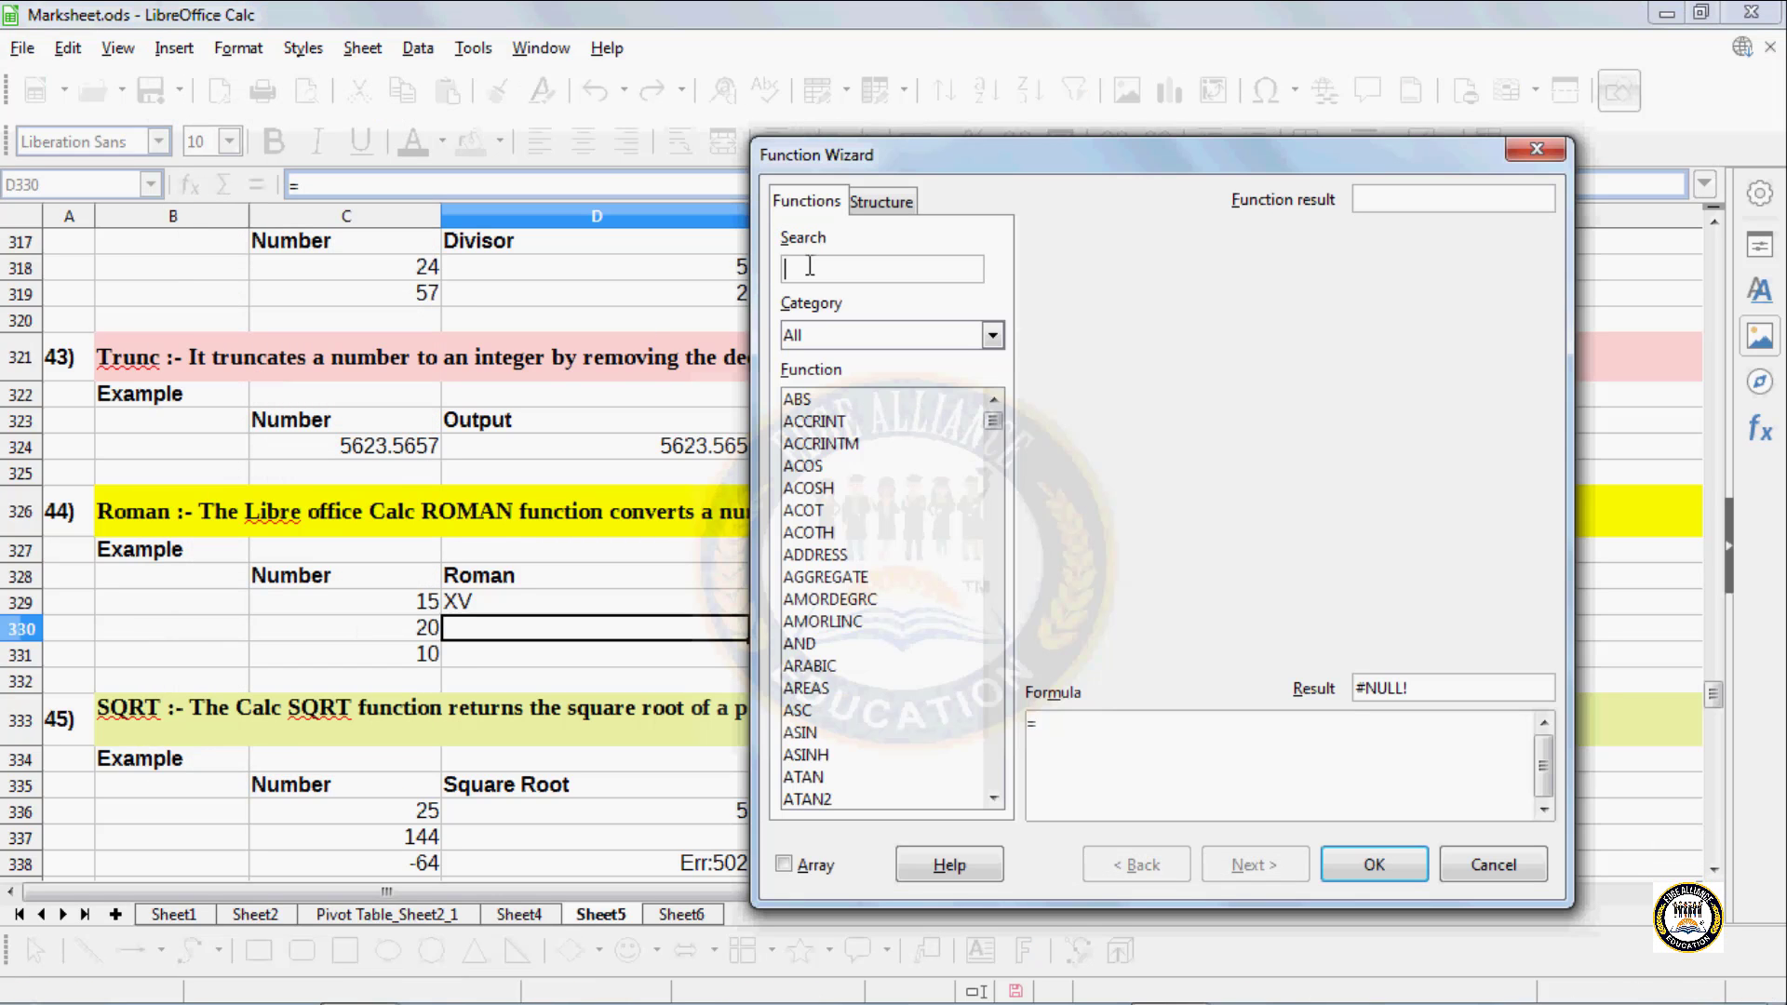
text(roman)
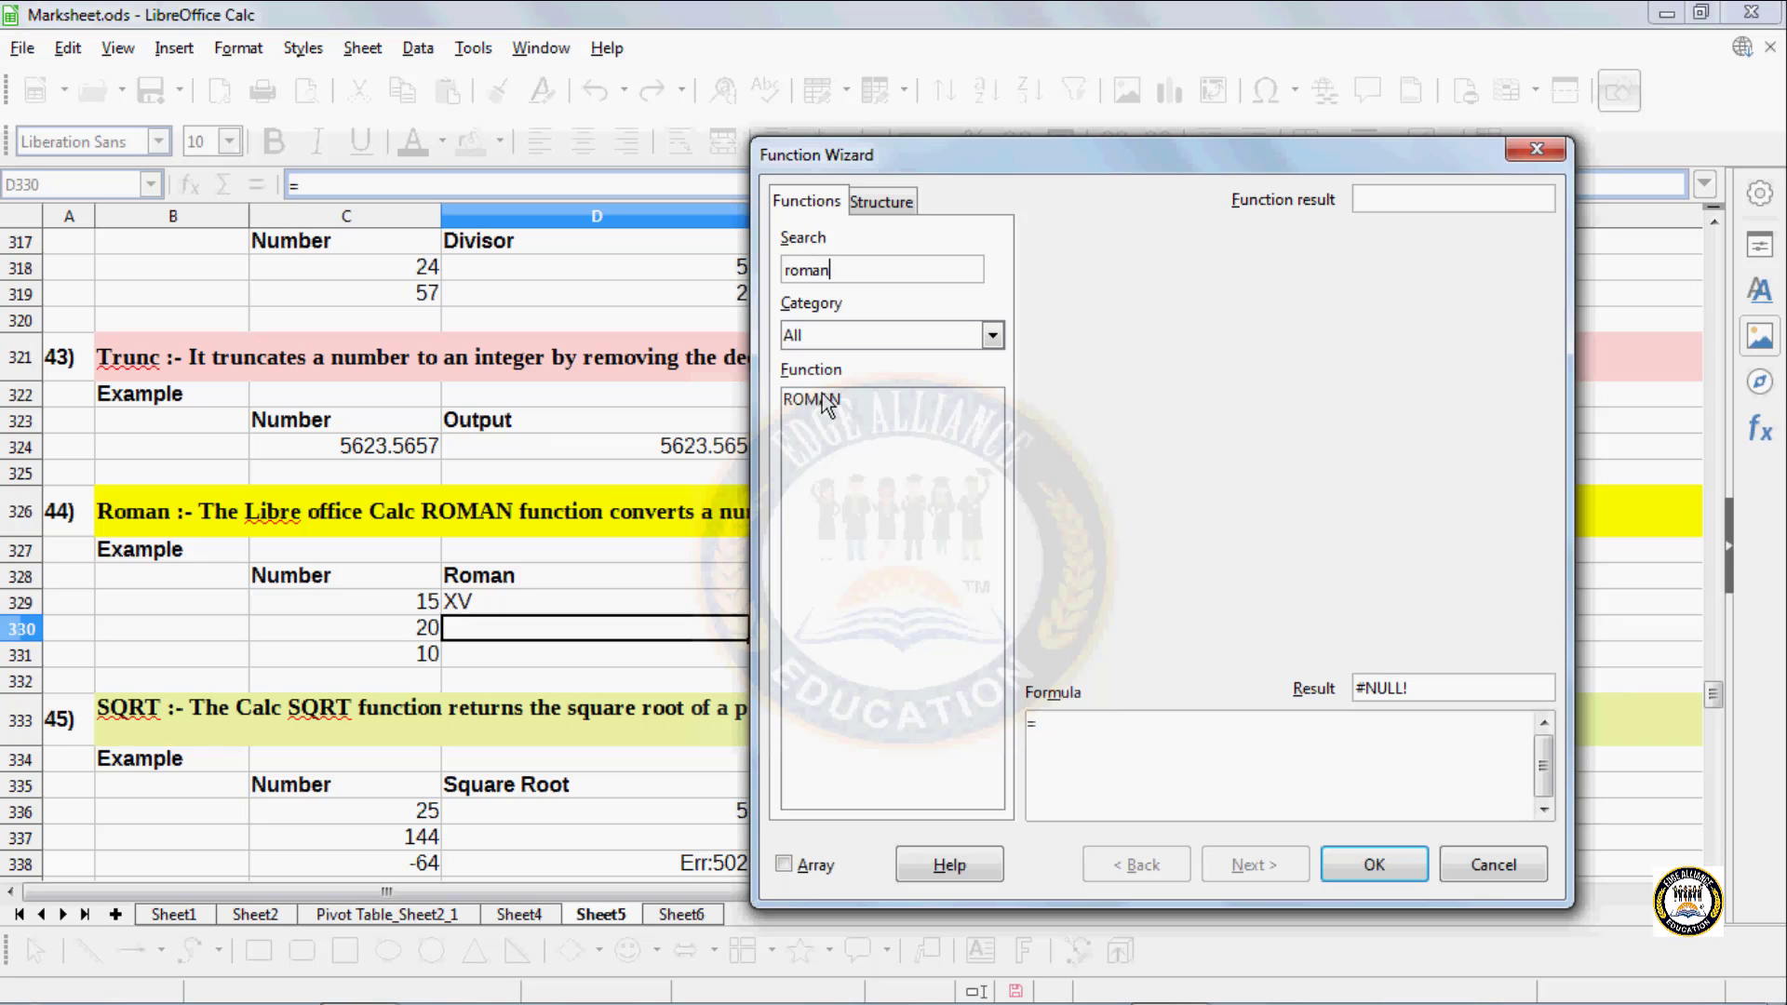
click(819, 401)
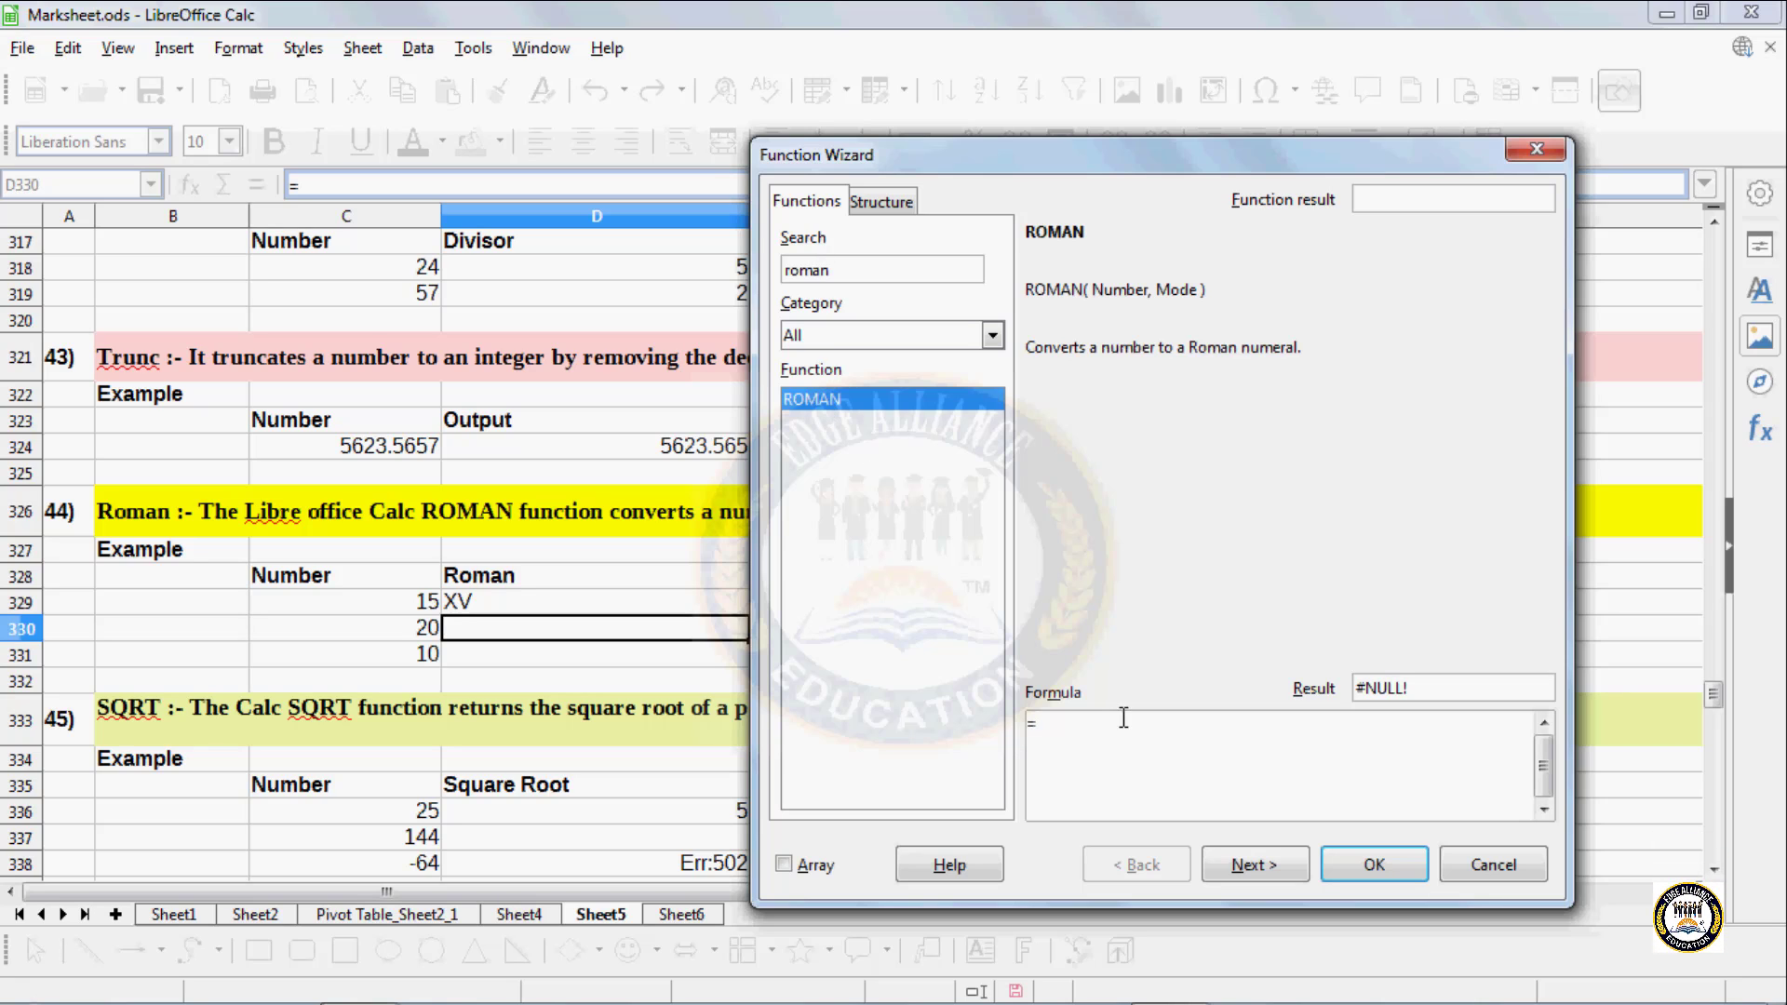
click(1248, 864)
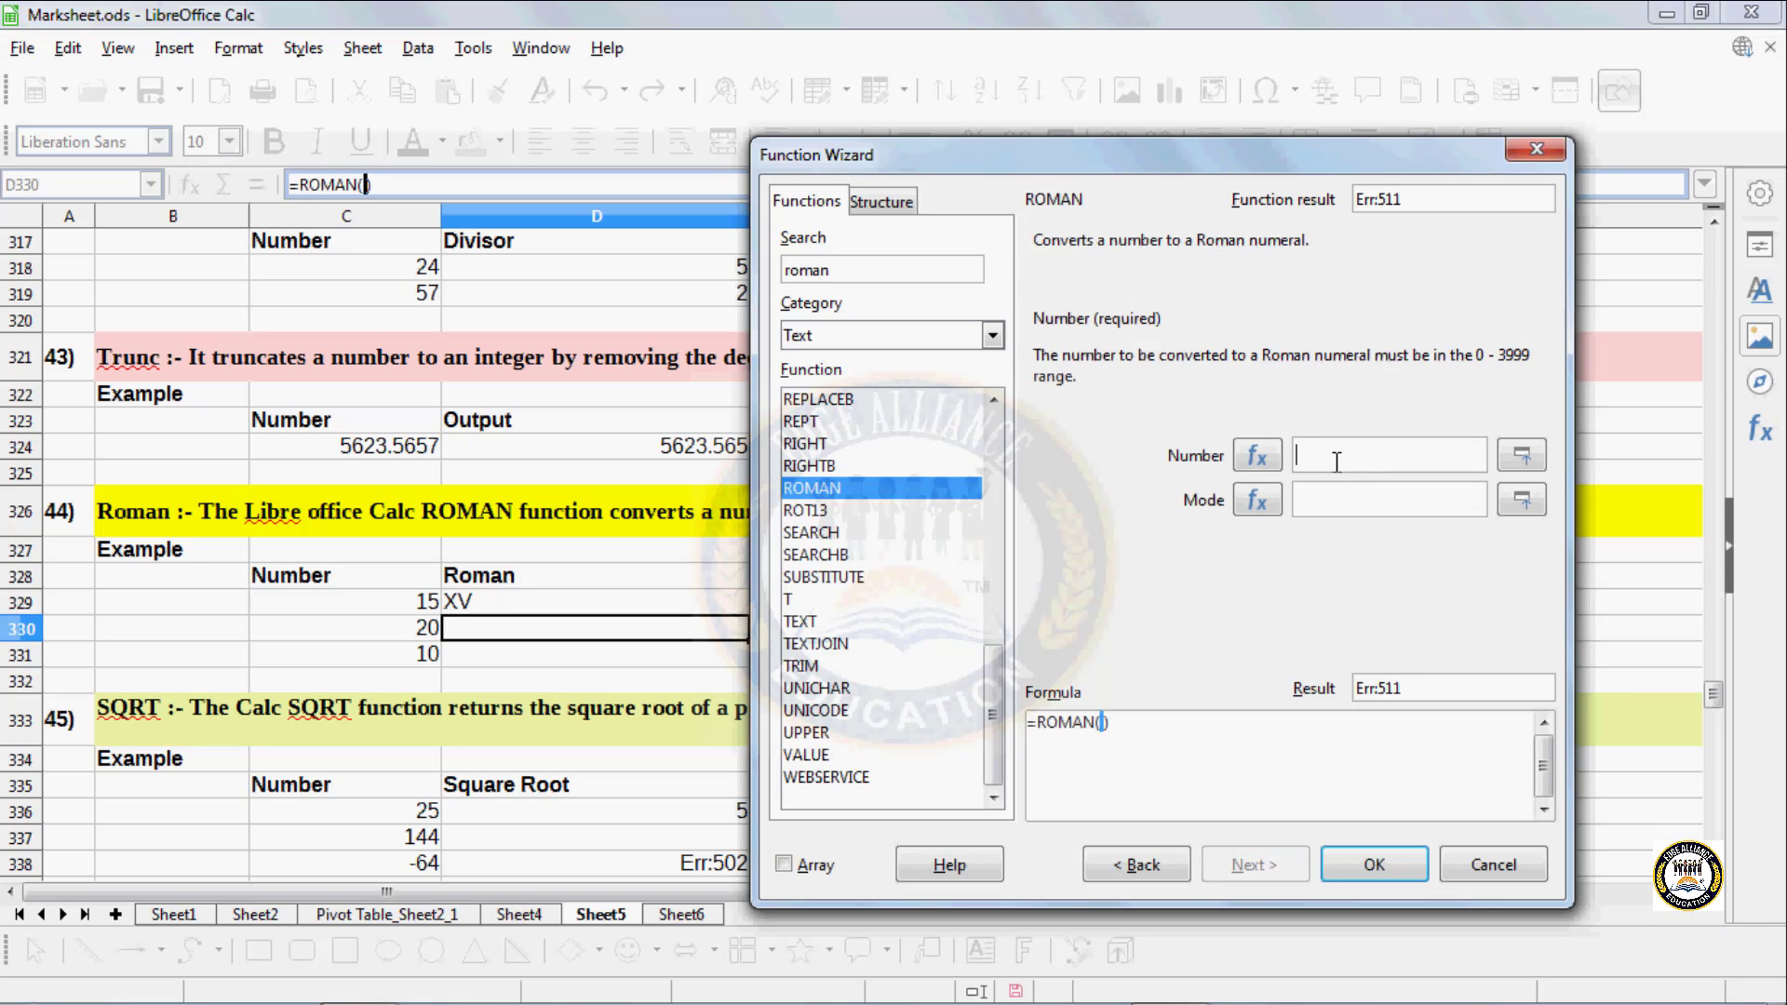
click(414, 635)
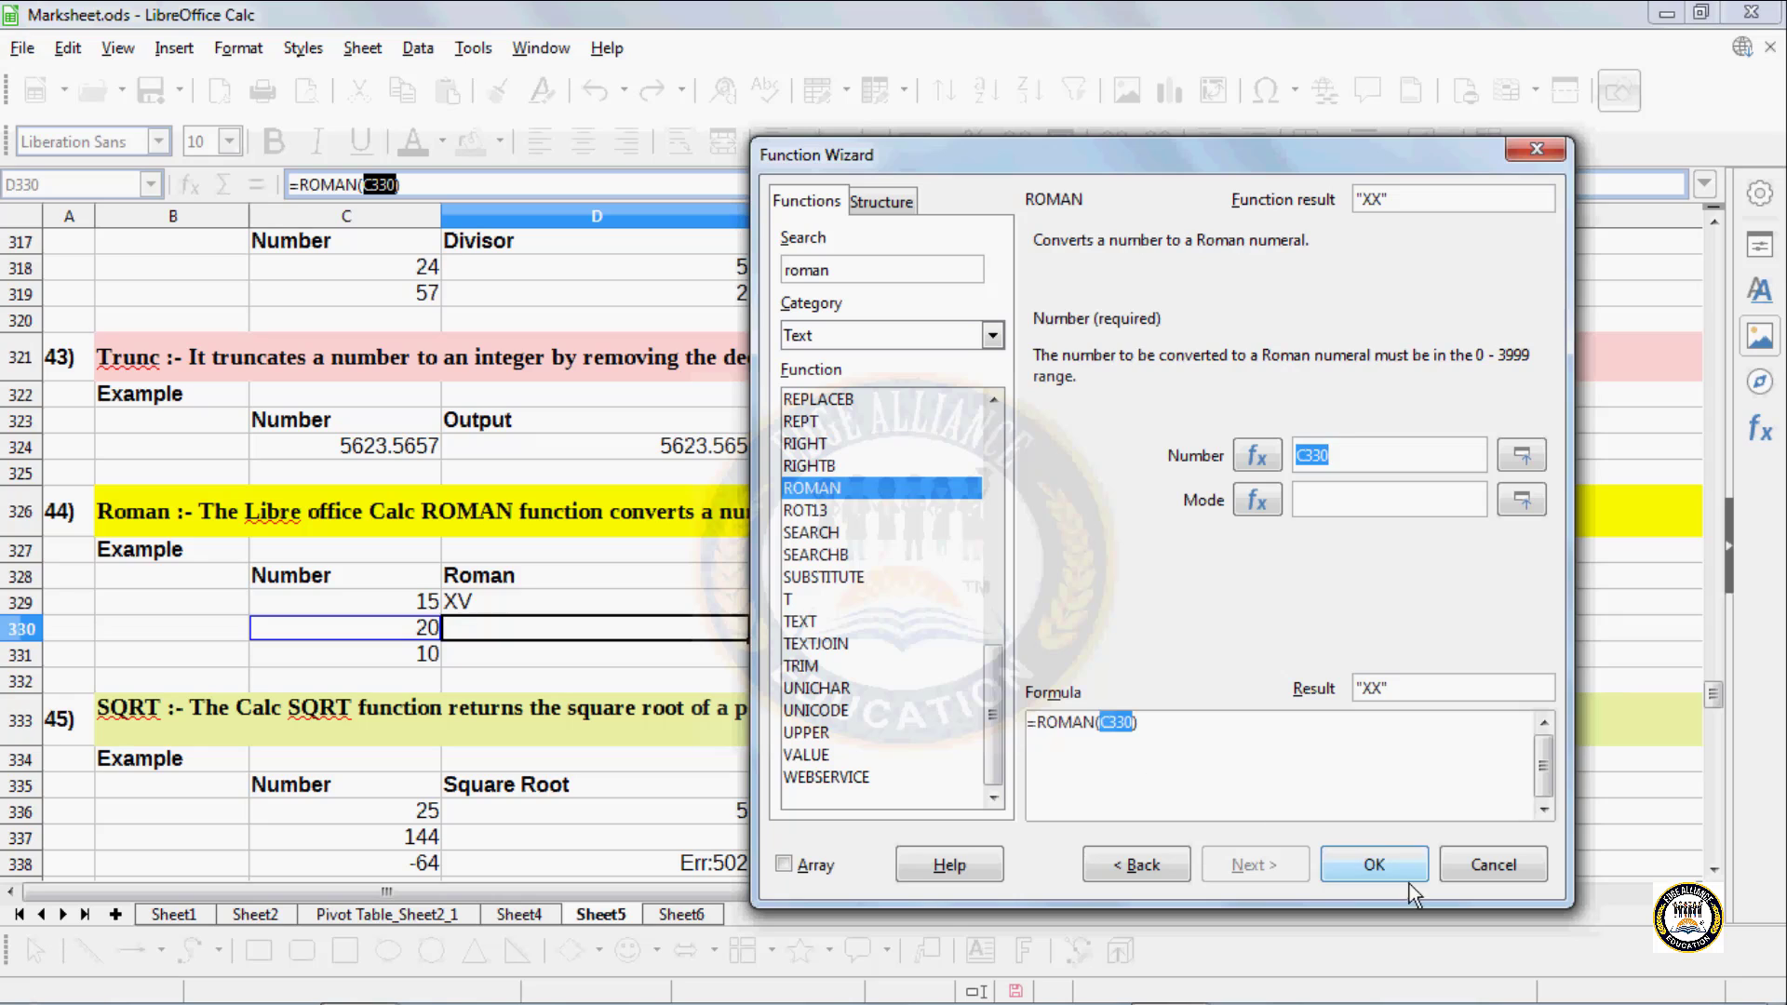
click(1374, 864)
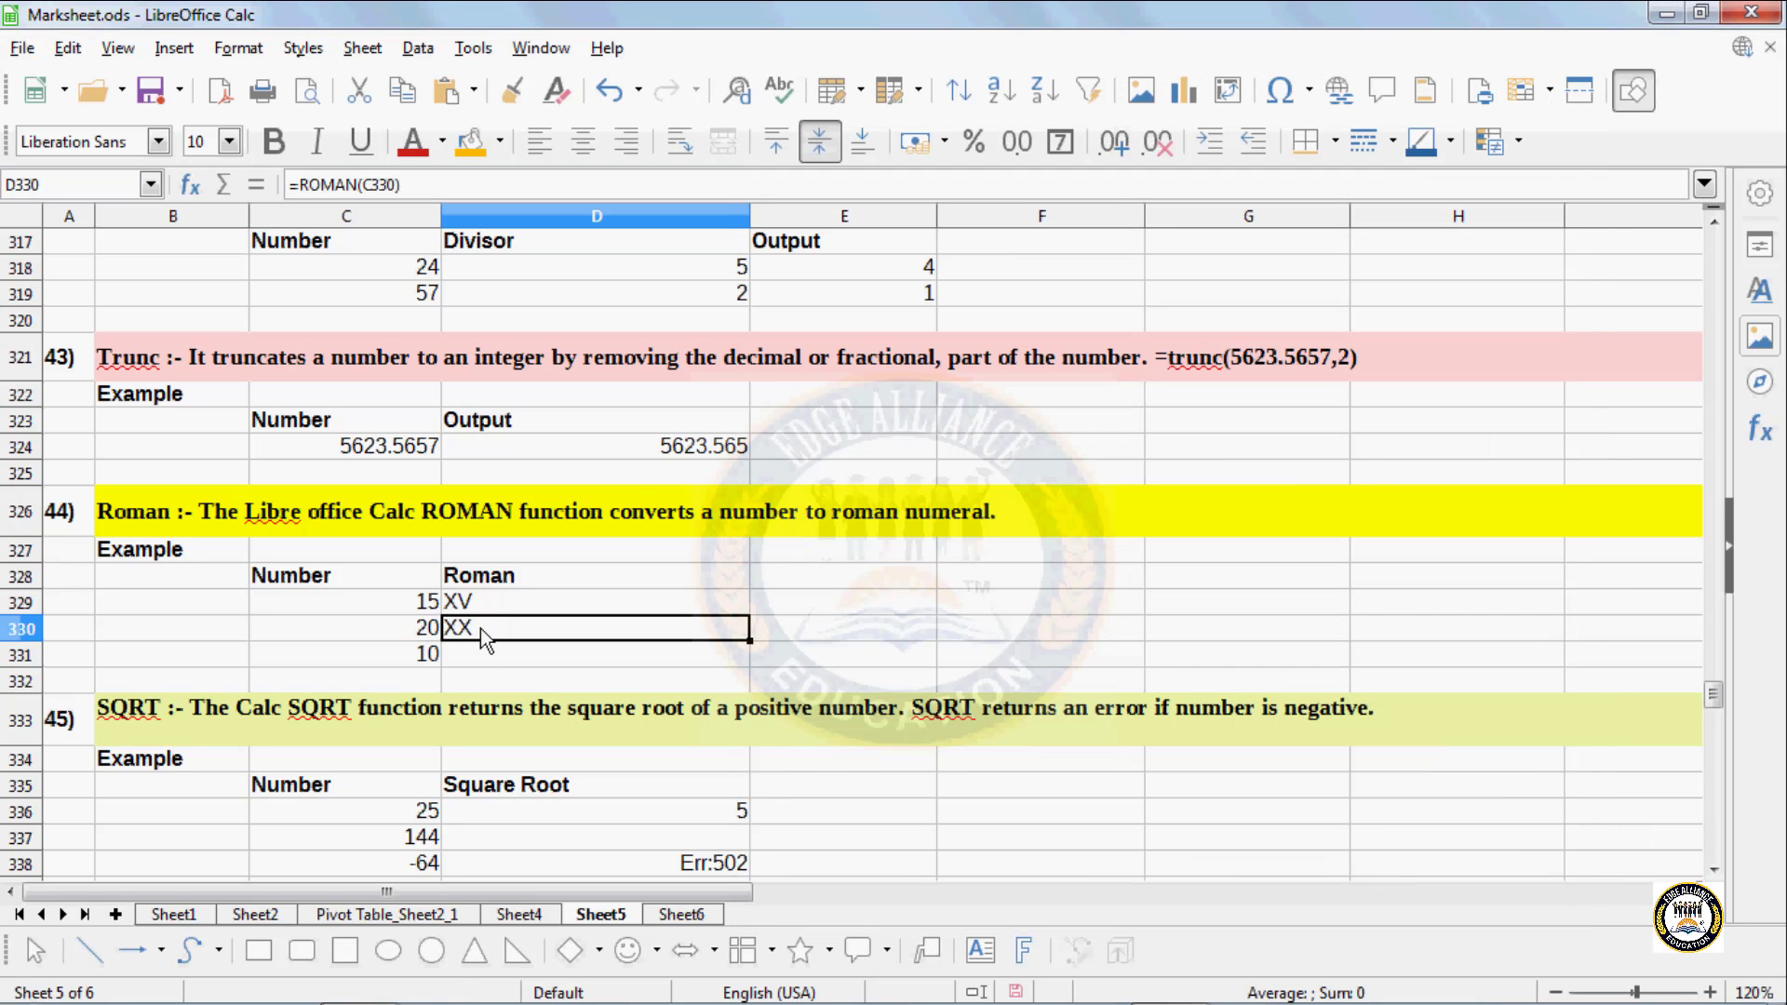
Enter =ROMAN(C331) in D331 for the last number of the Roman example
click(494, 659)
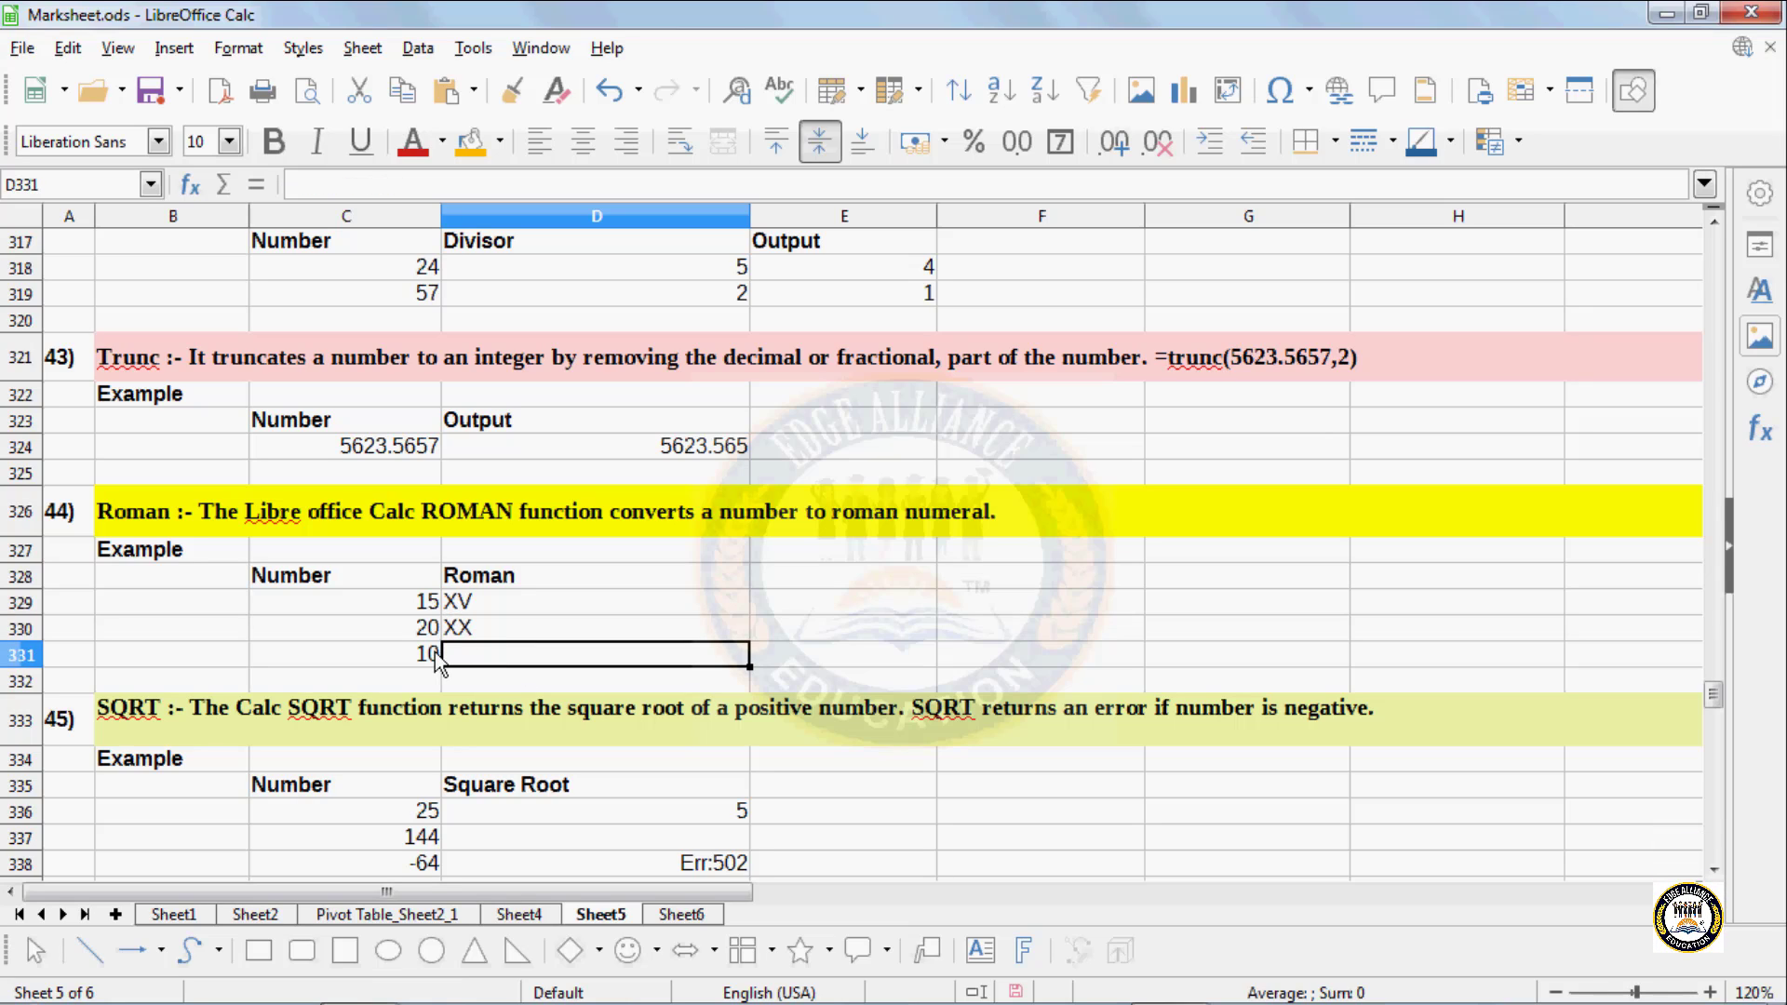
text(=)
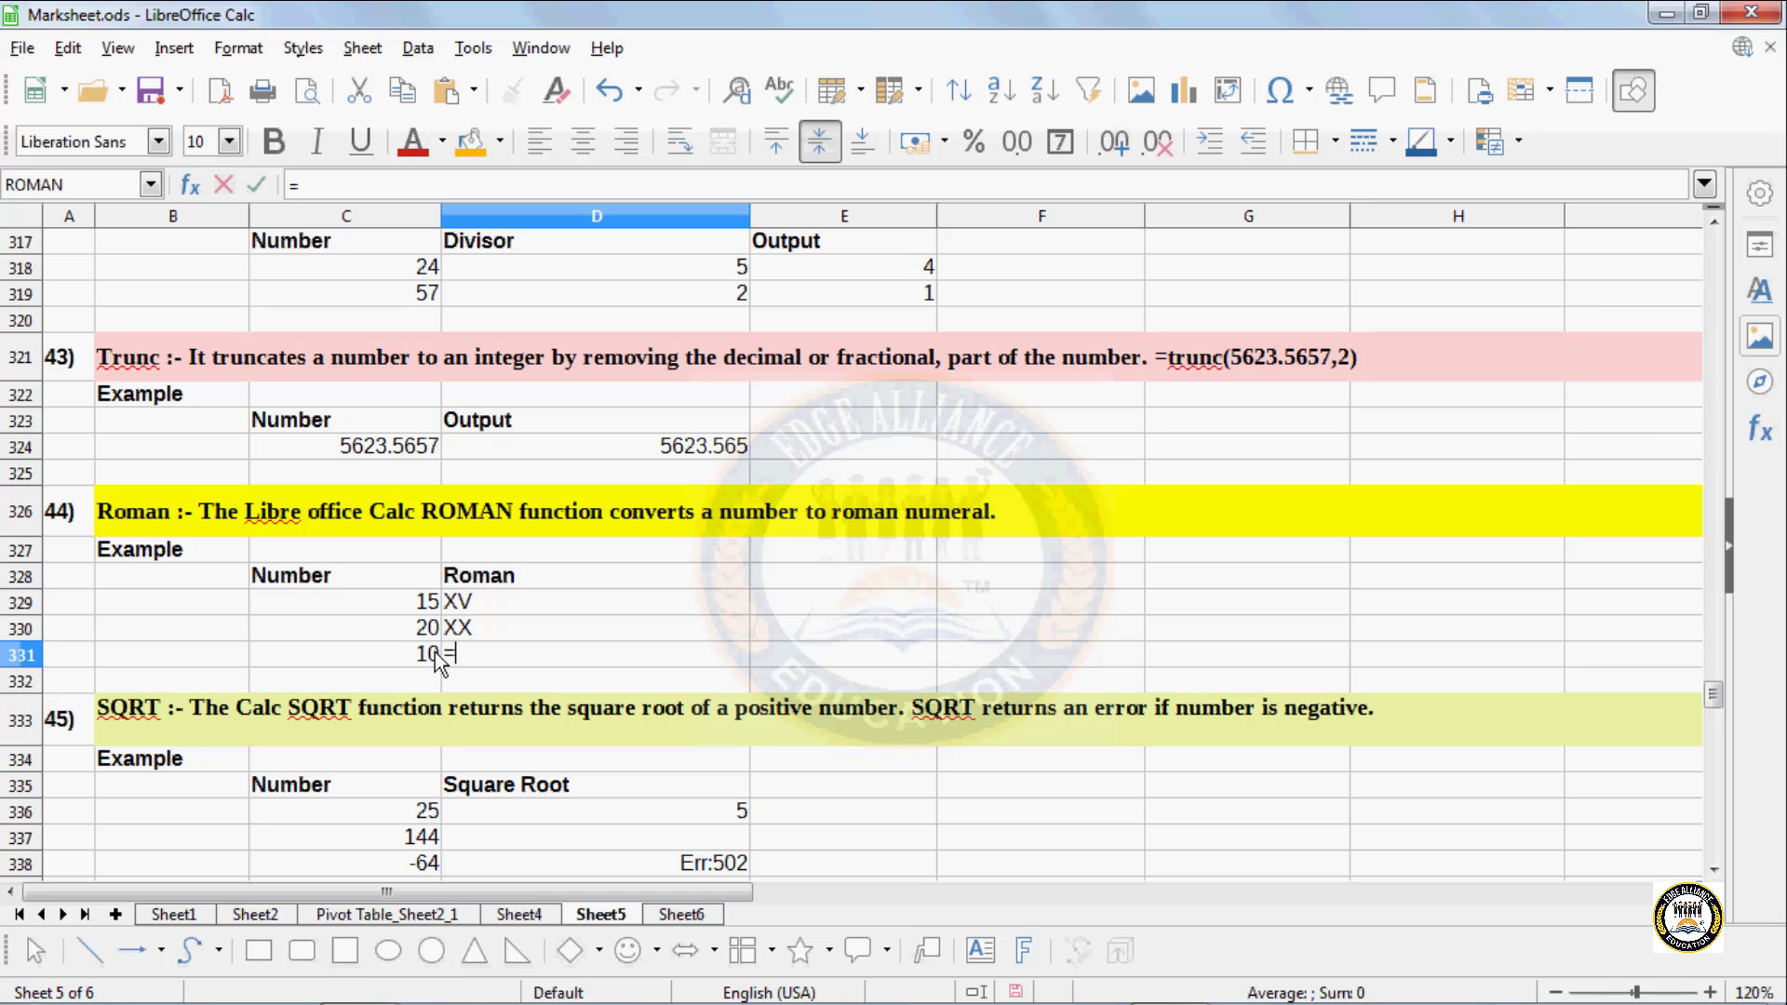
text(roman)
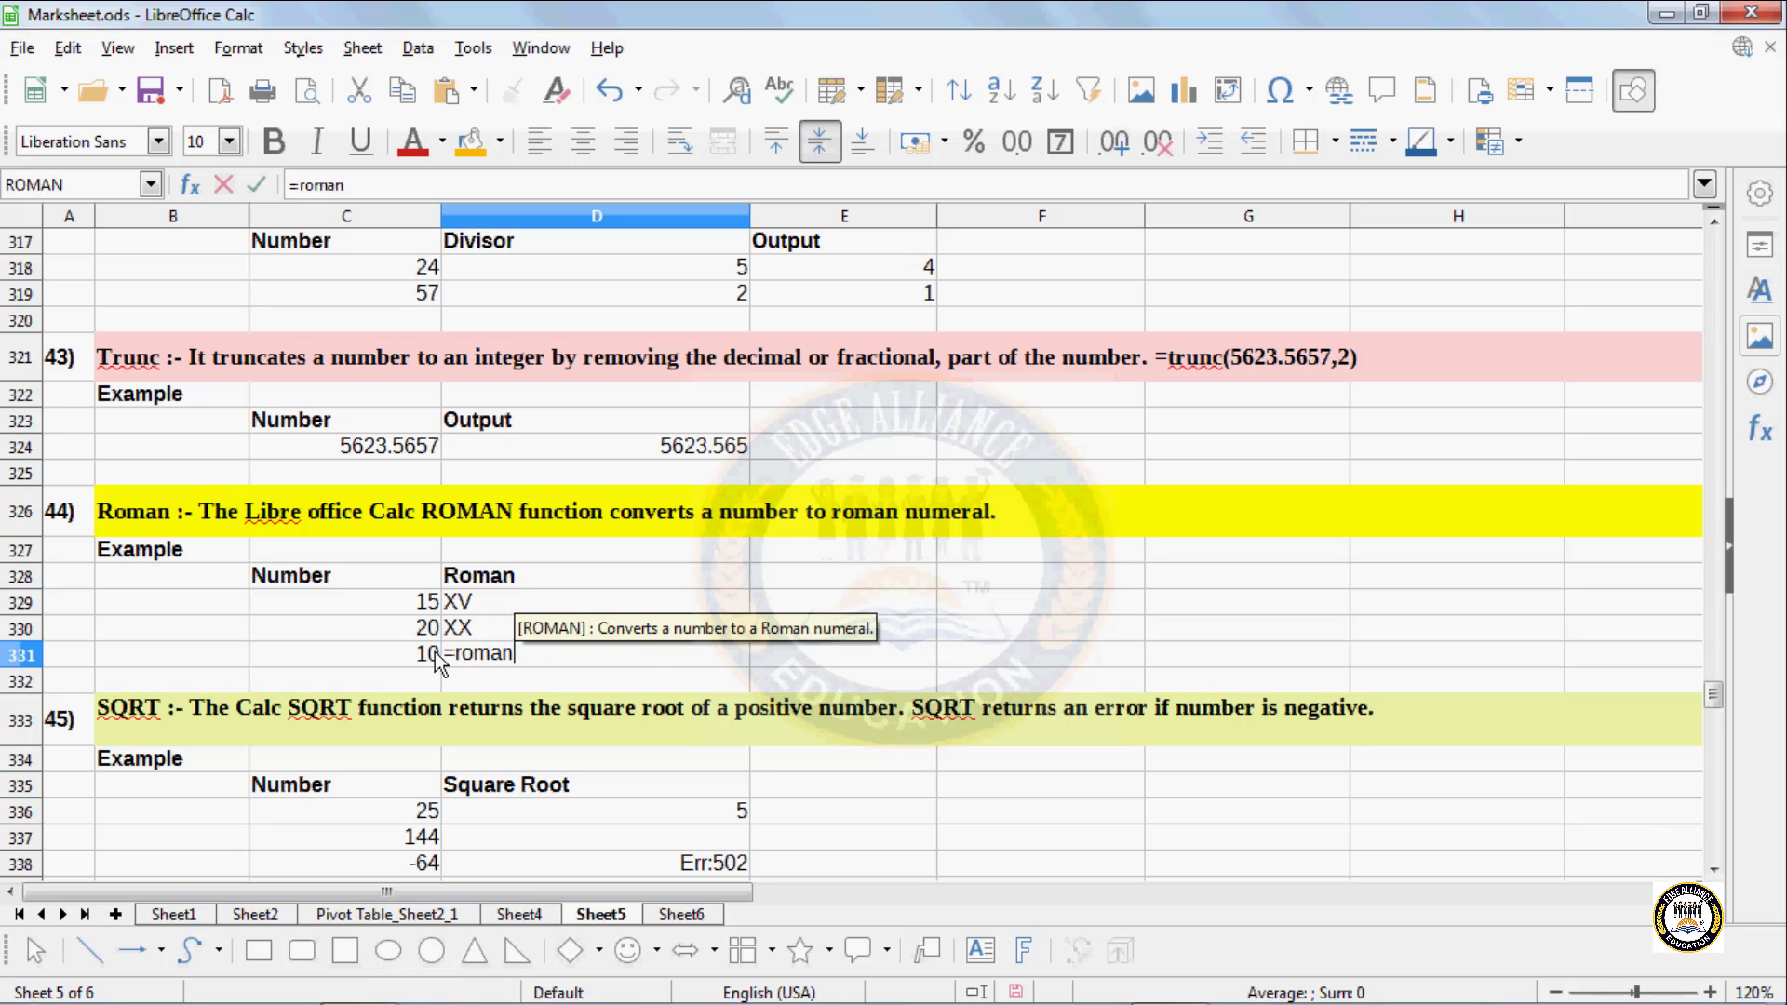
text(()
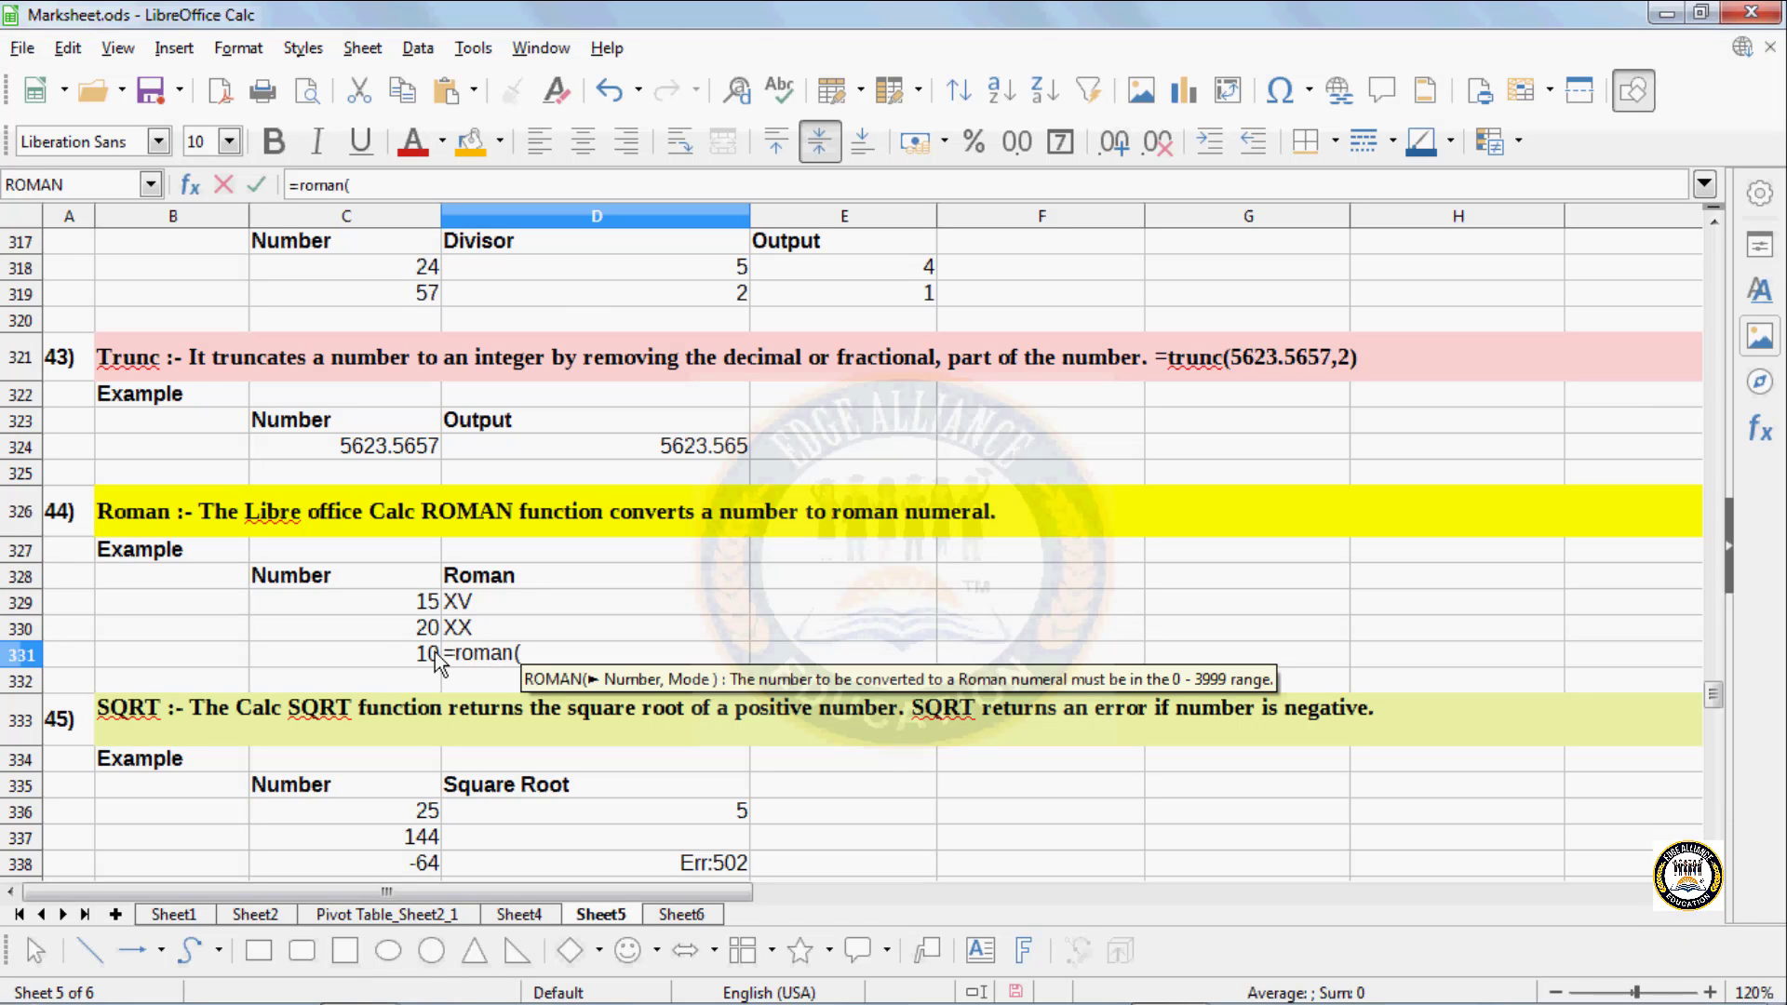
click(399, 661)
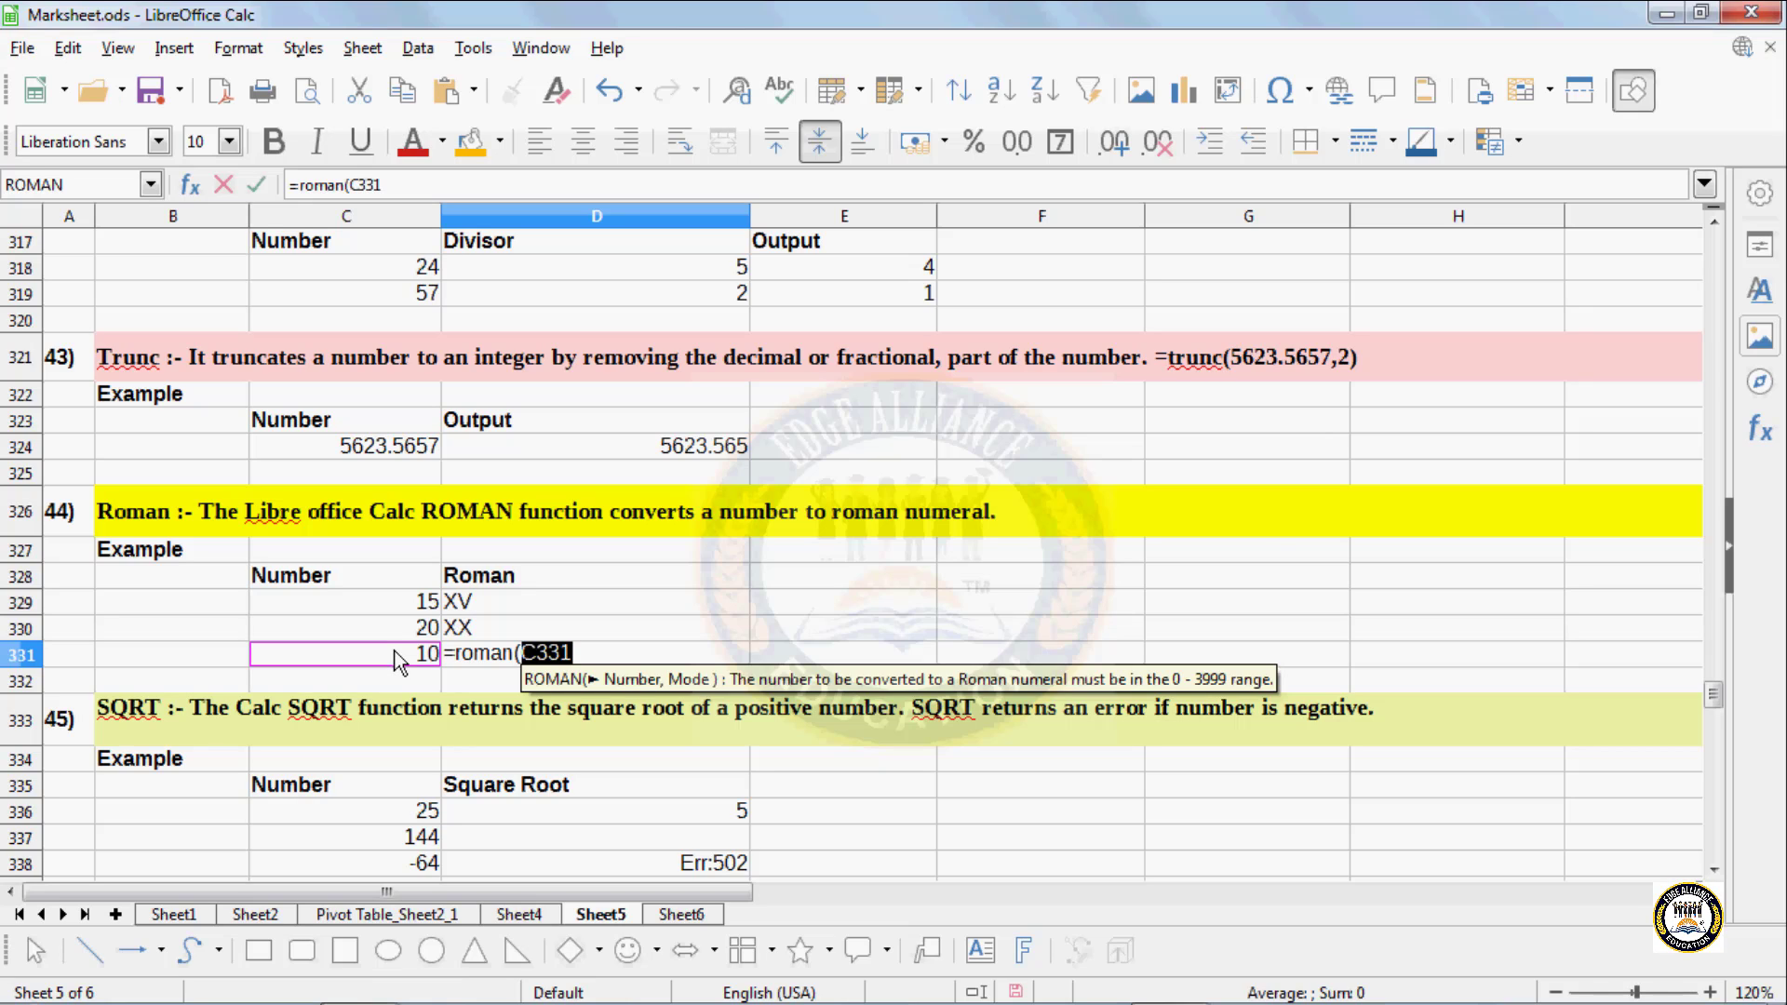
text())
key(Return)
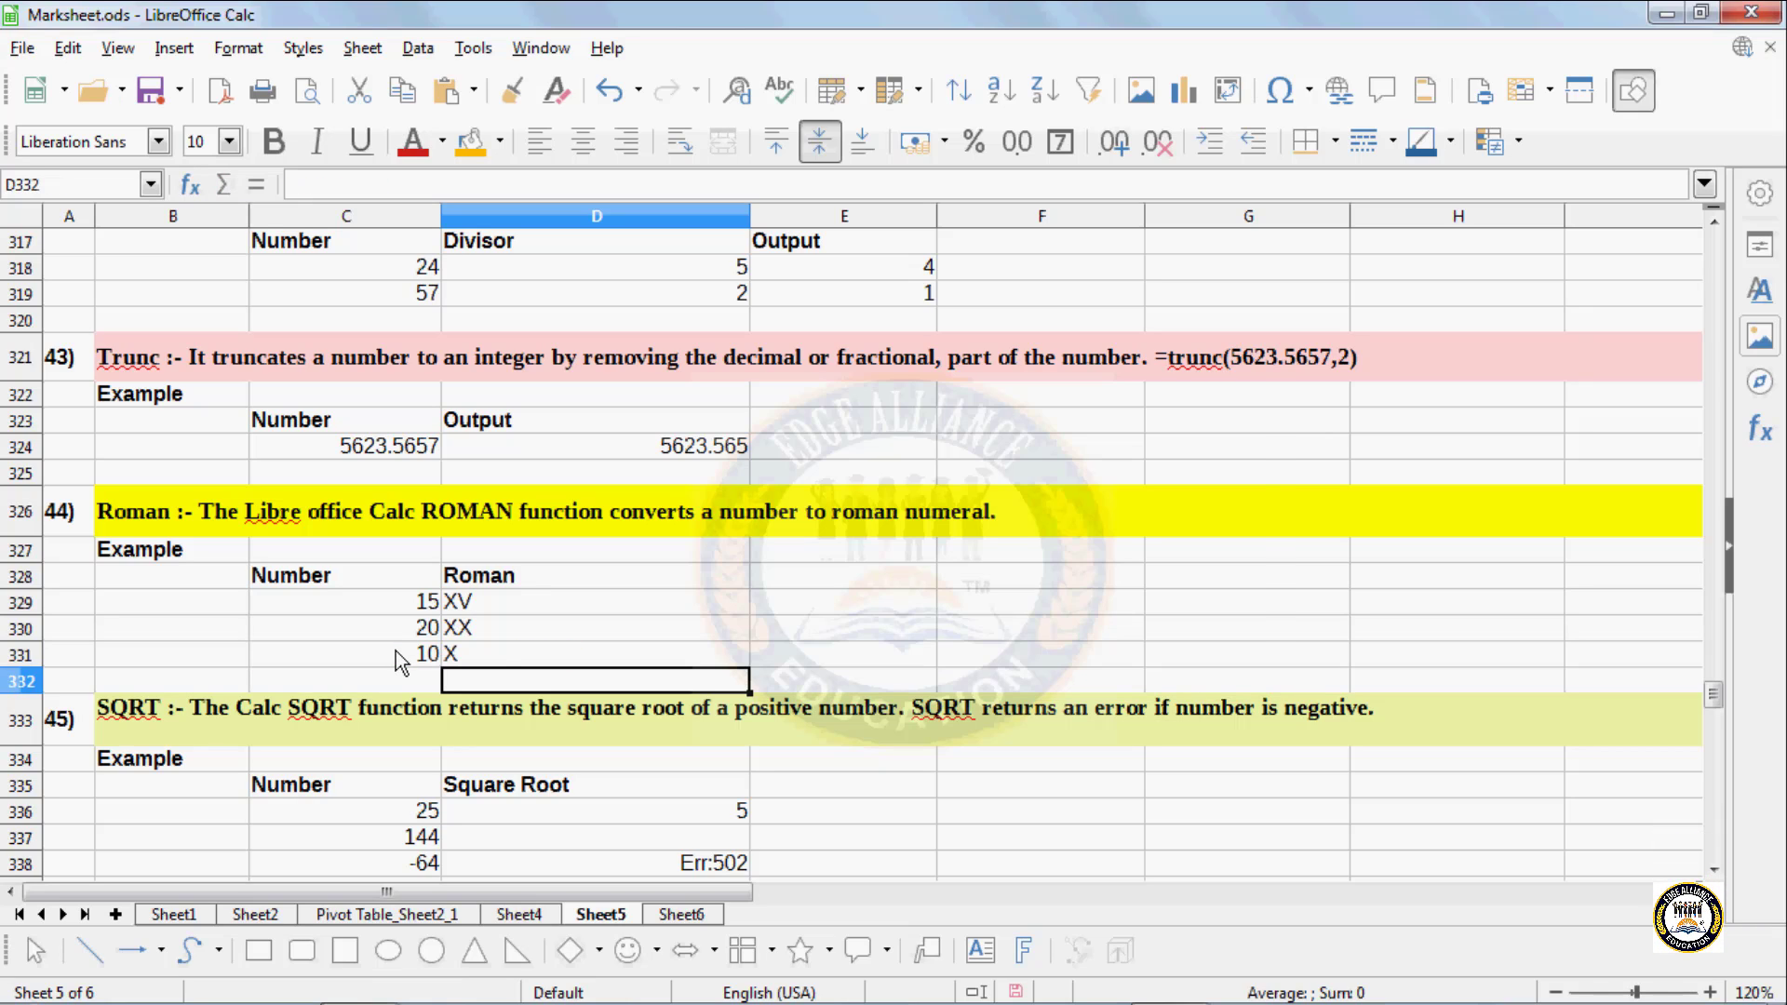
click(506, 659)
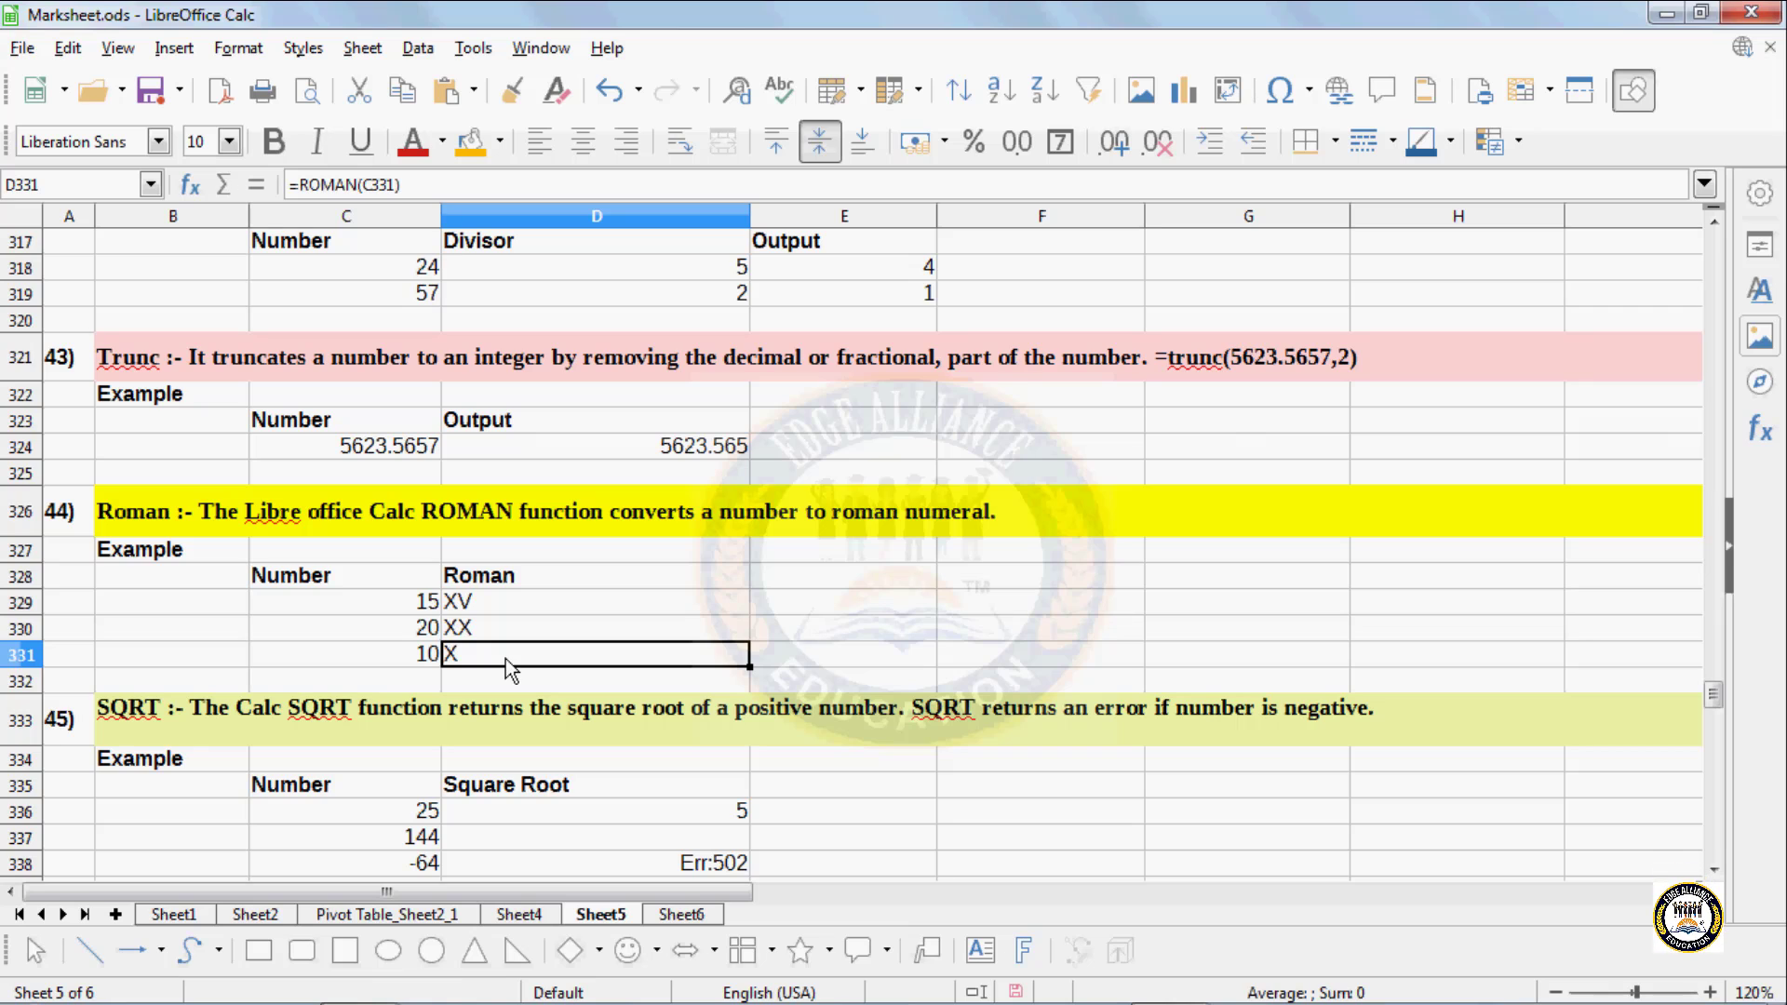
Inspect the first number in C336 of the SQRT example and its existing square root formula in D336
scroll(507, 671, down, 2)
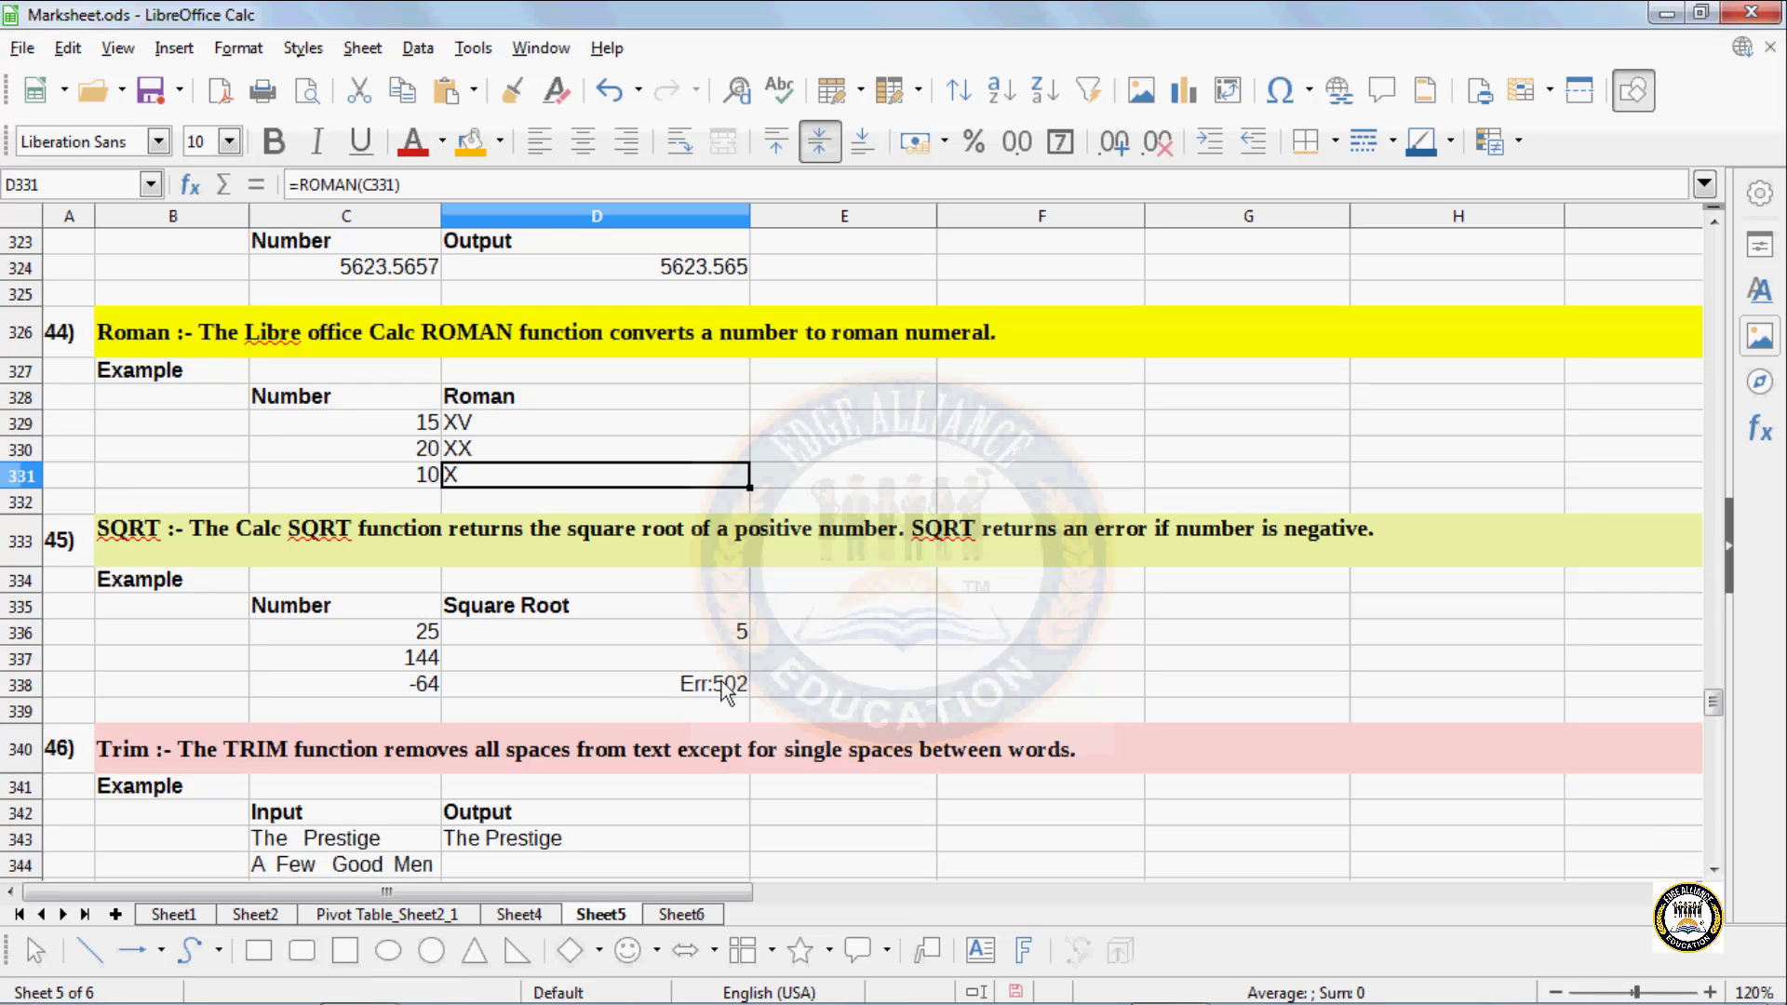
click(416, 641)
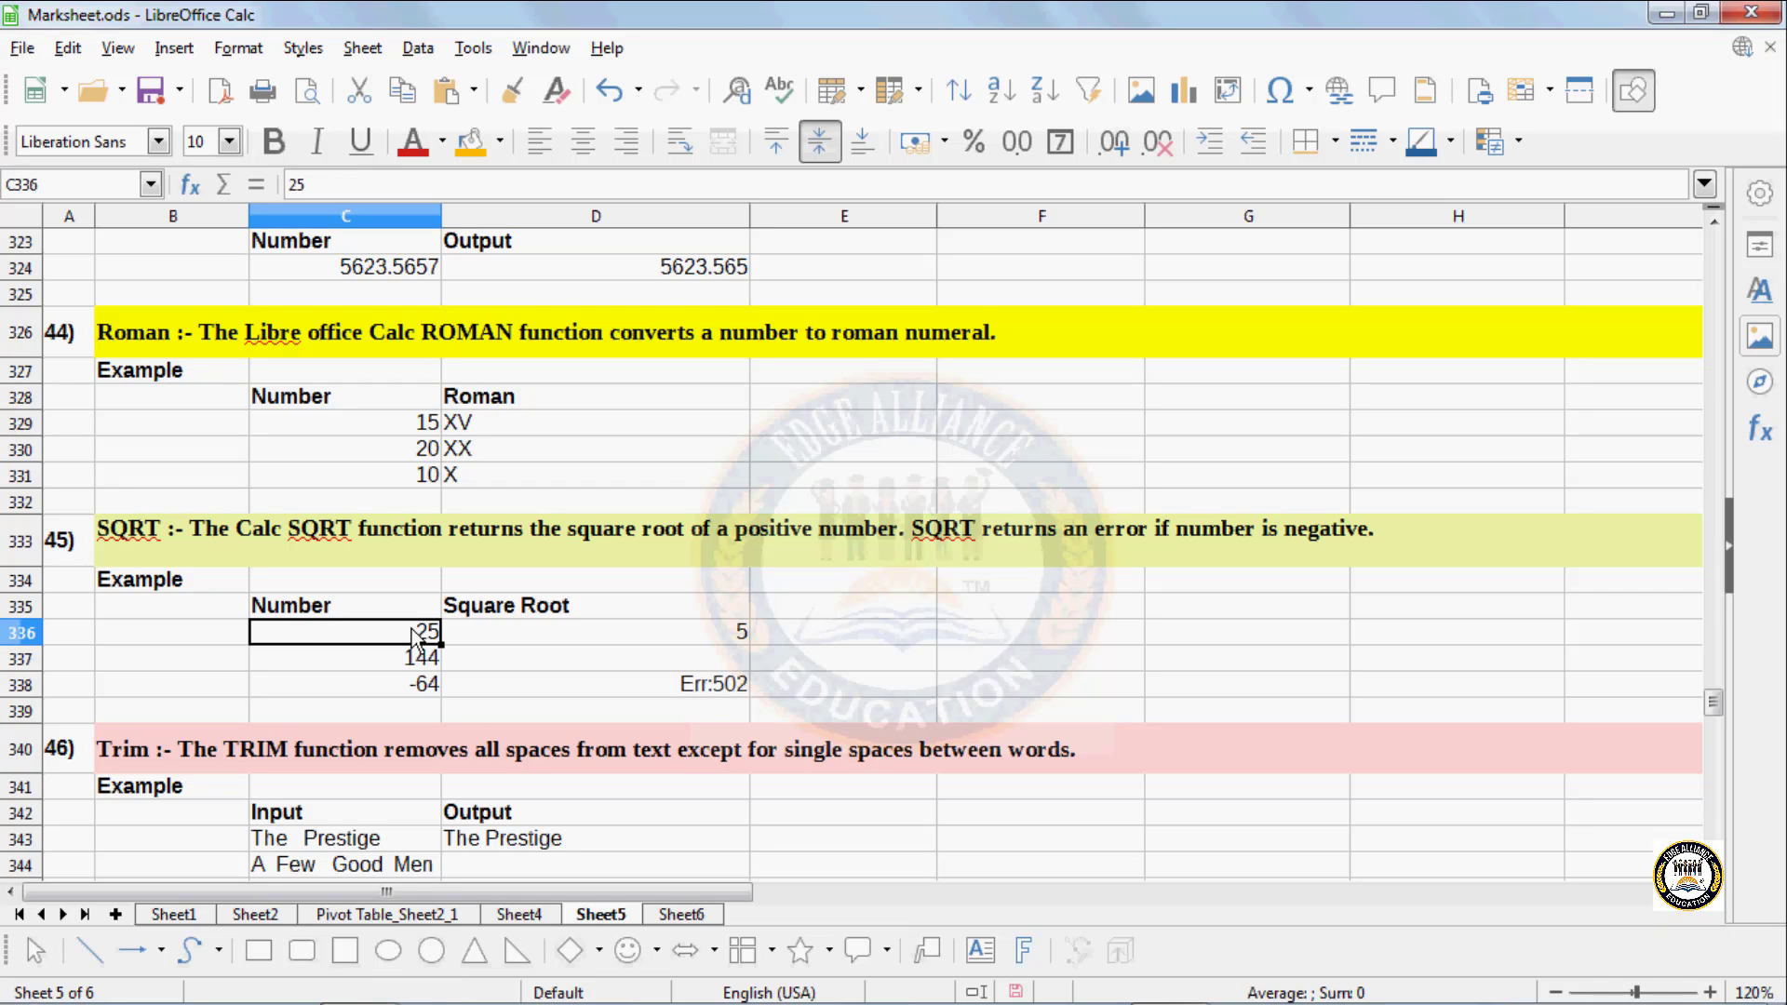
click(535, 633)
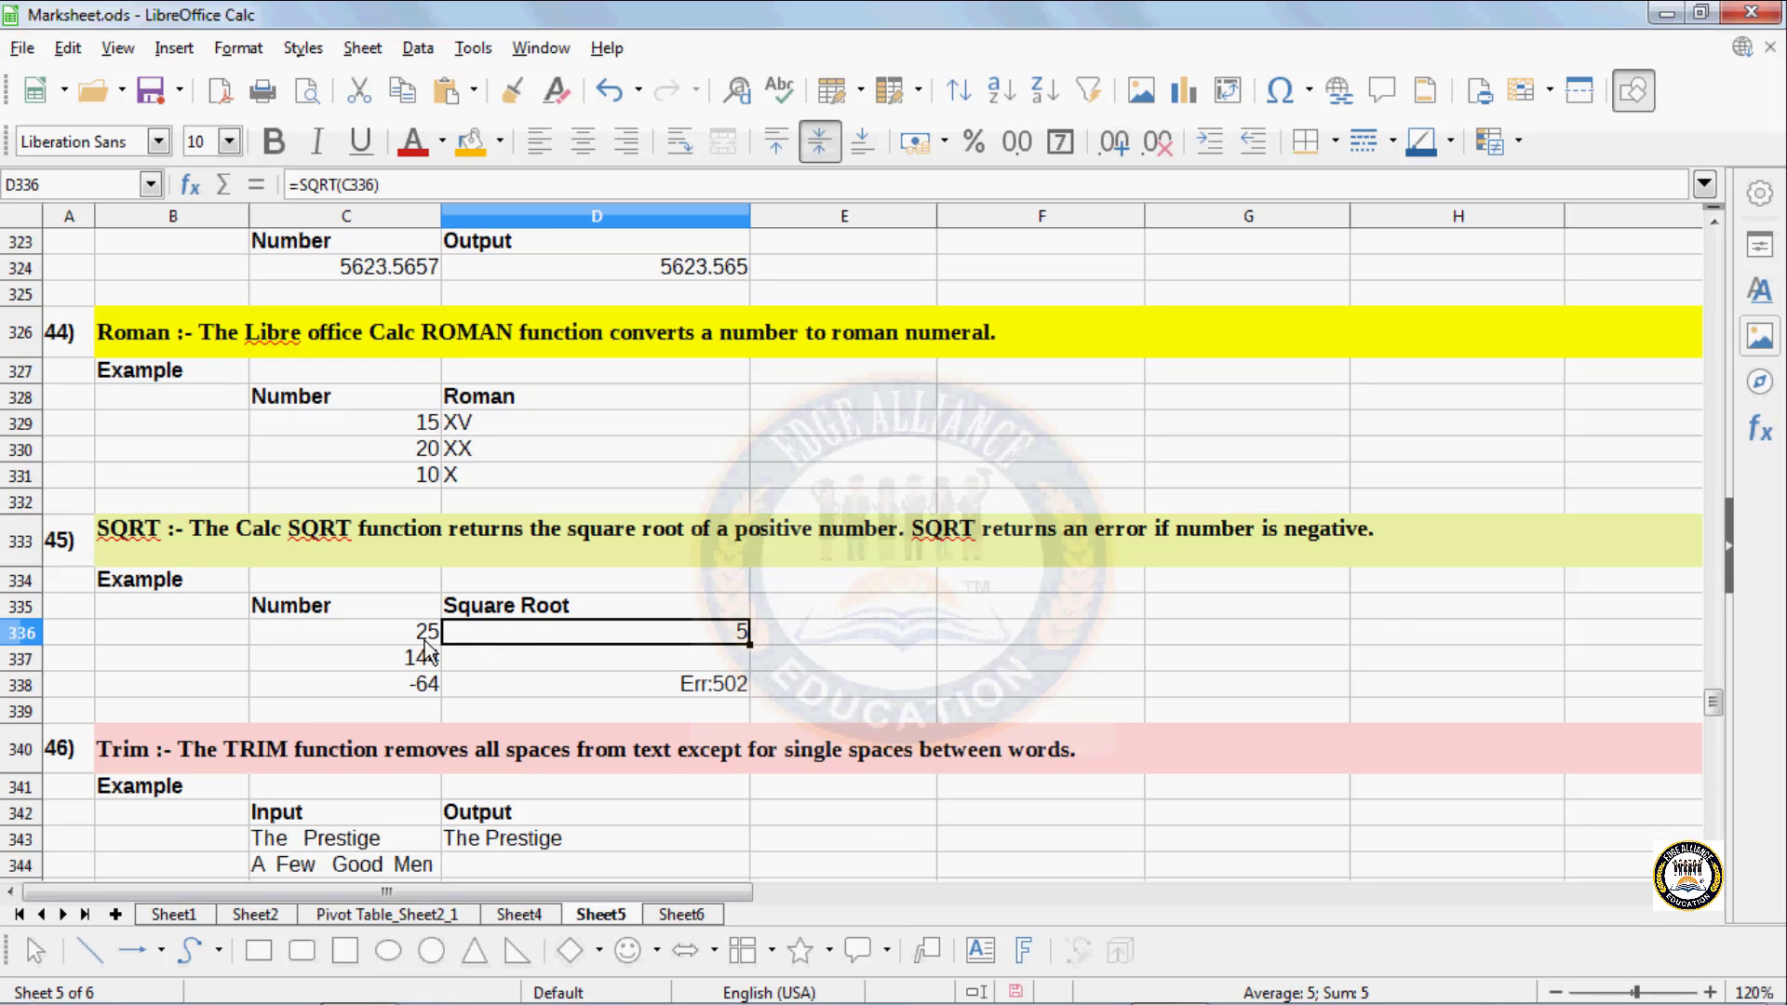
Insert a SQRT formula in D337 with the Function Wizard, using C337 as Number, and check the formula in D338
click(410, 659)
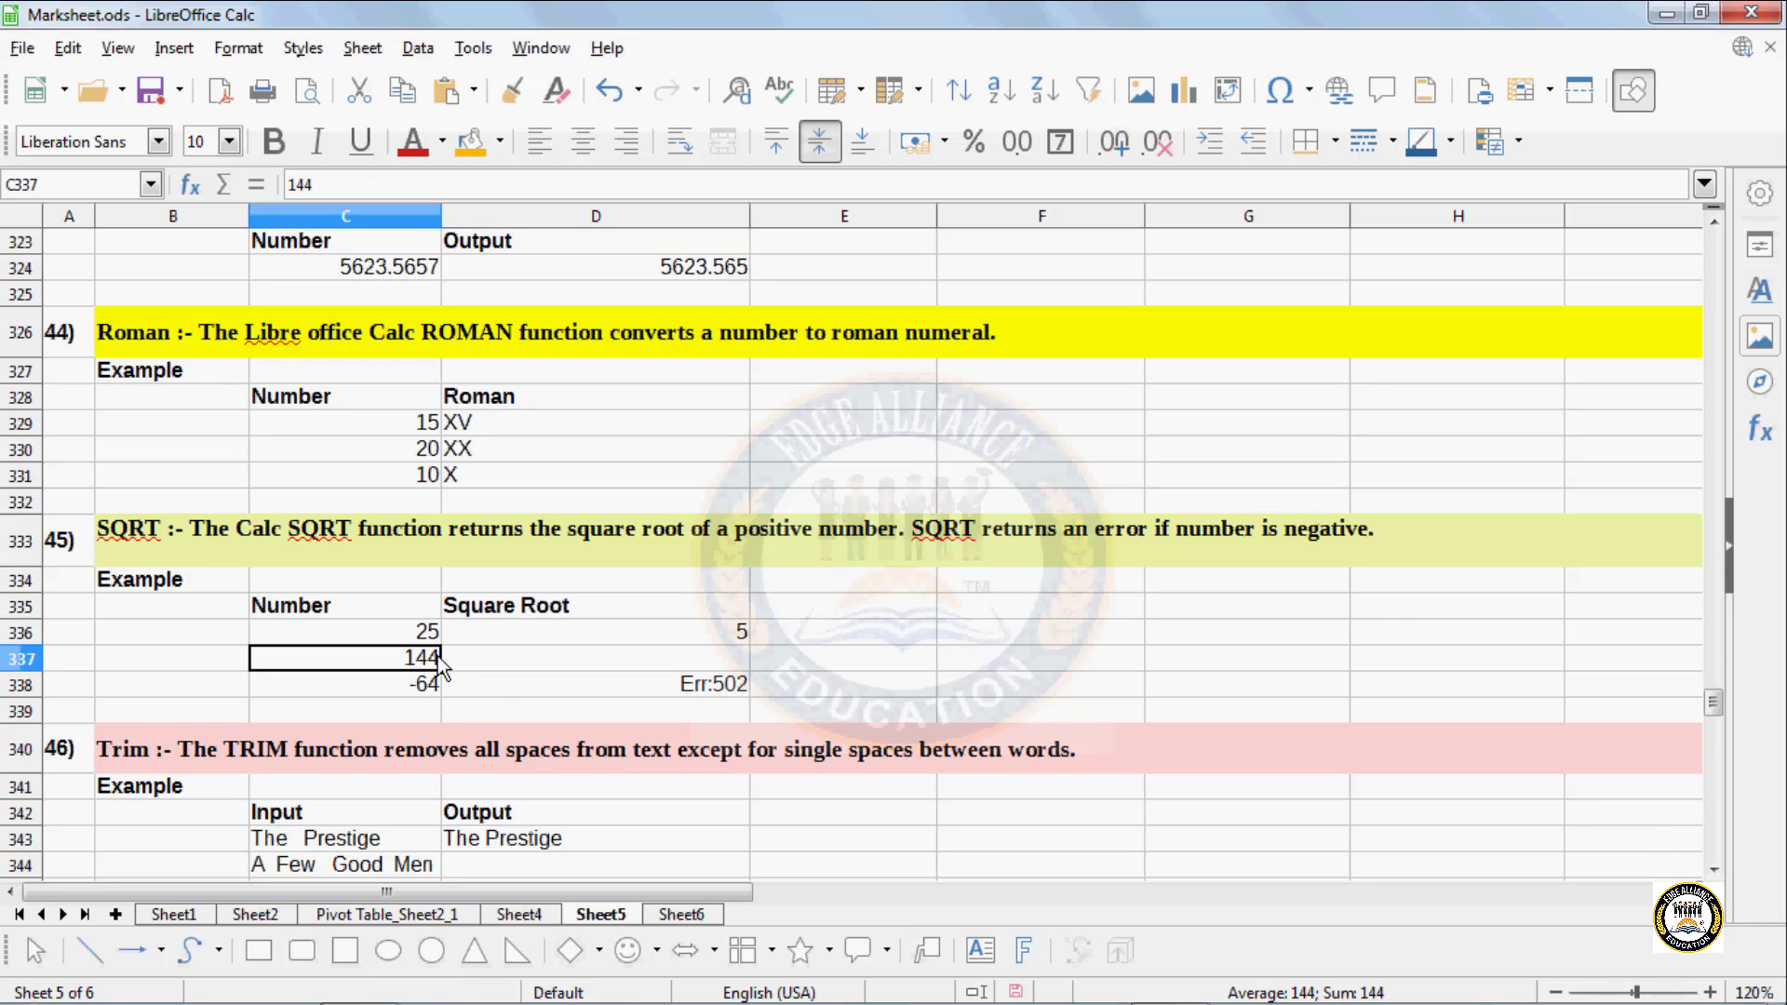
click(494, 663)
click(172, 48)
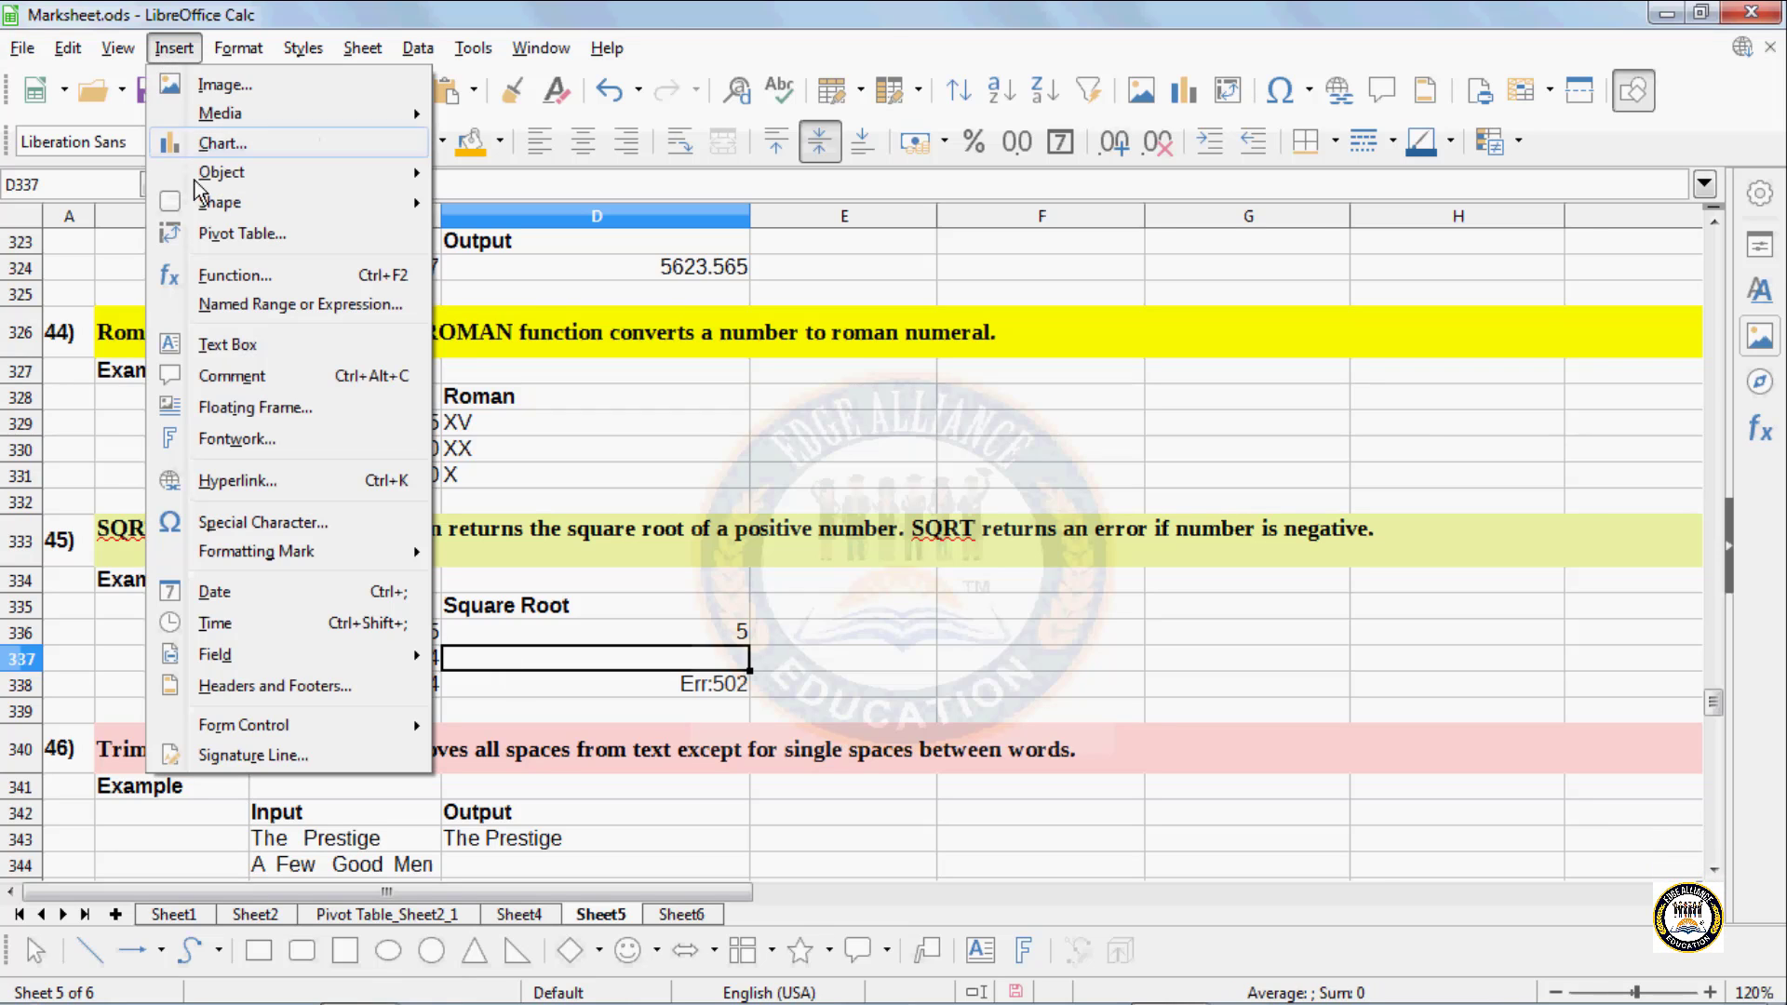
click(339, 271)
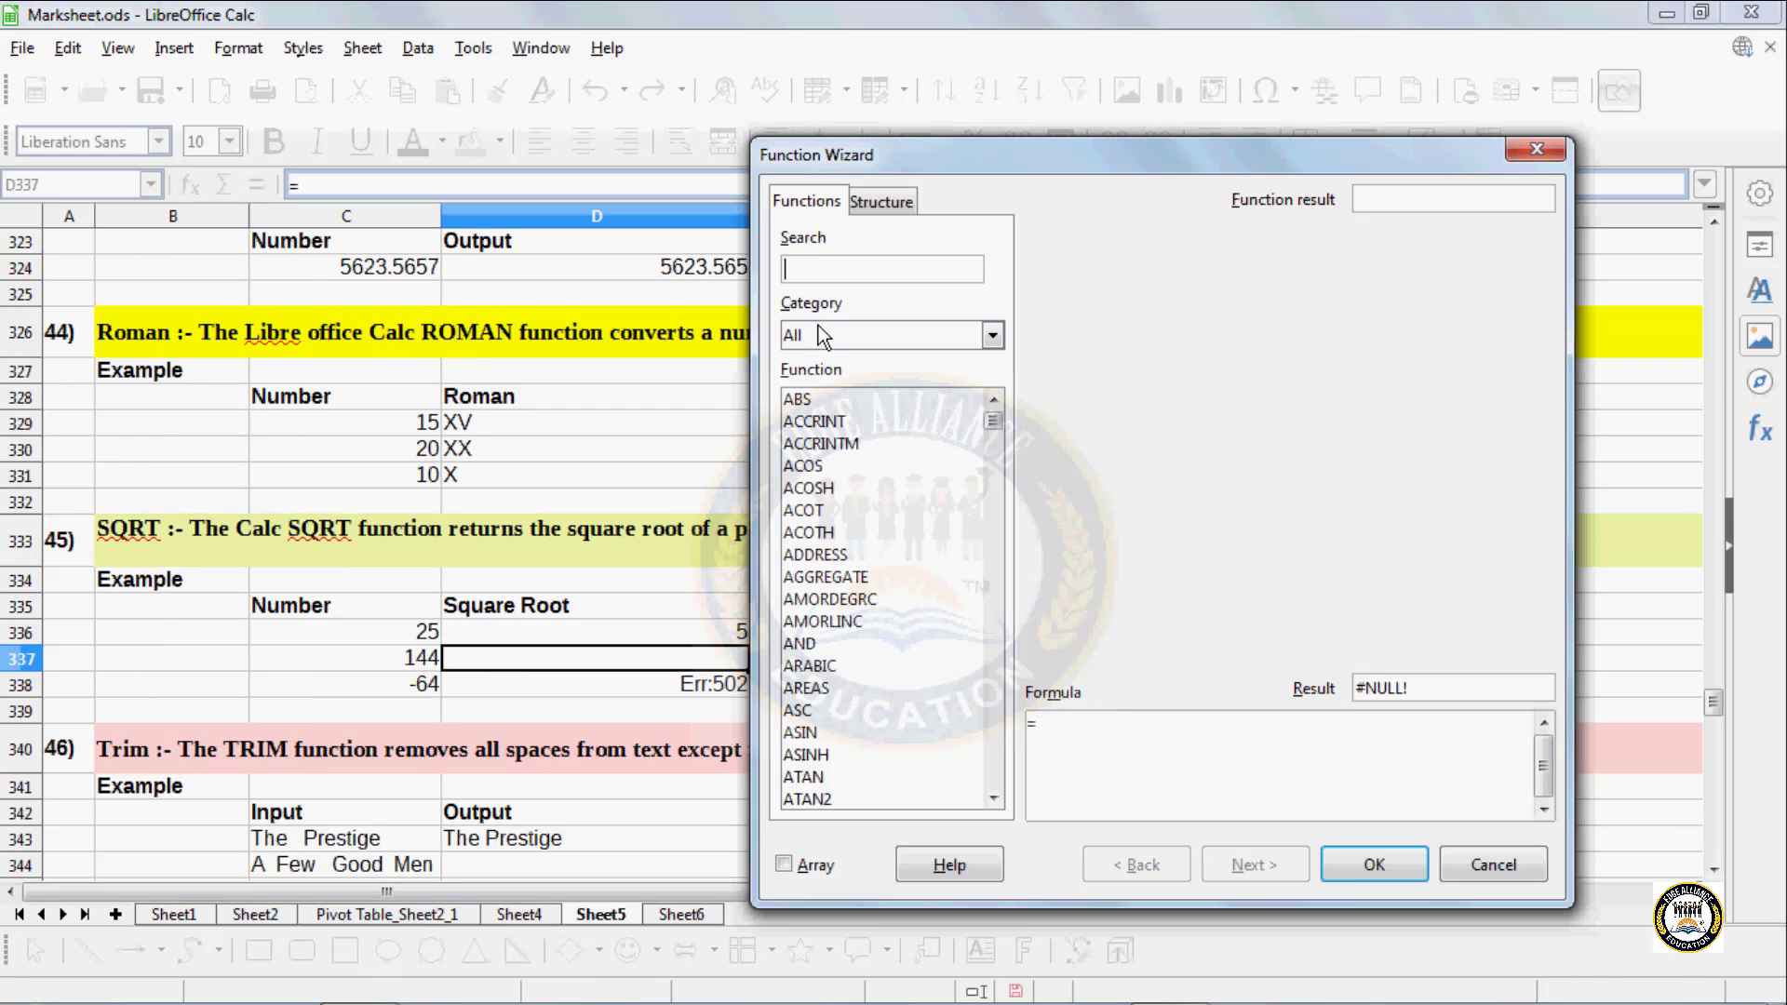
text(sqrt)
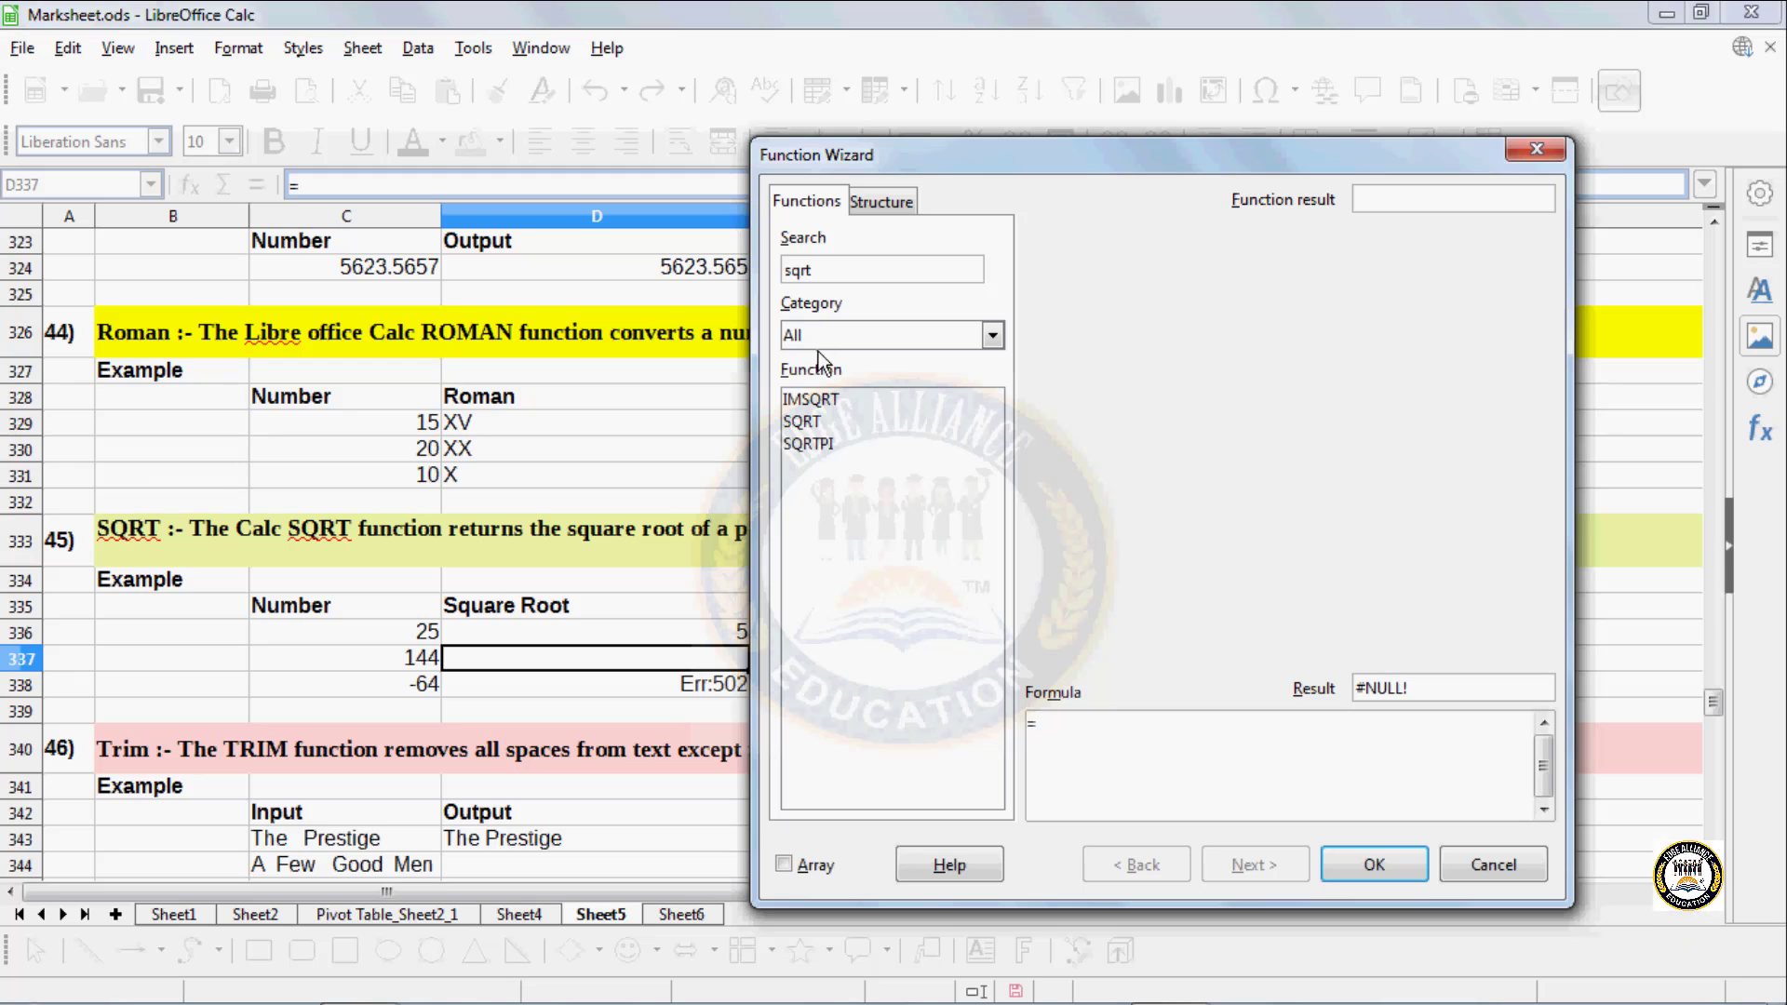
click(803, 422)
click(1247, 864)
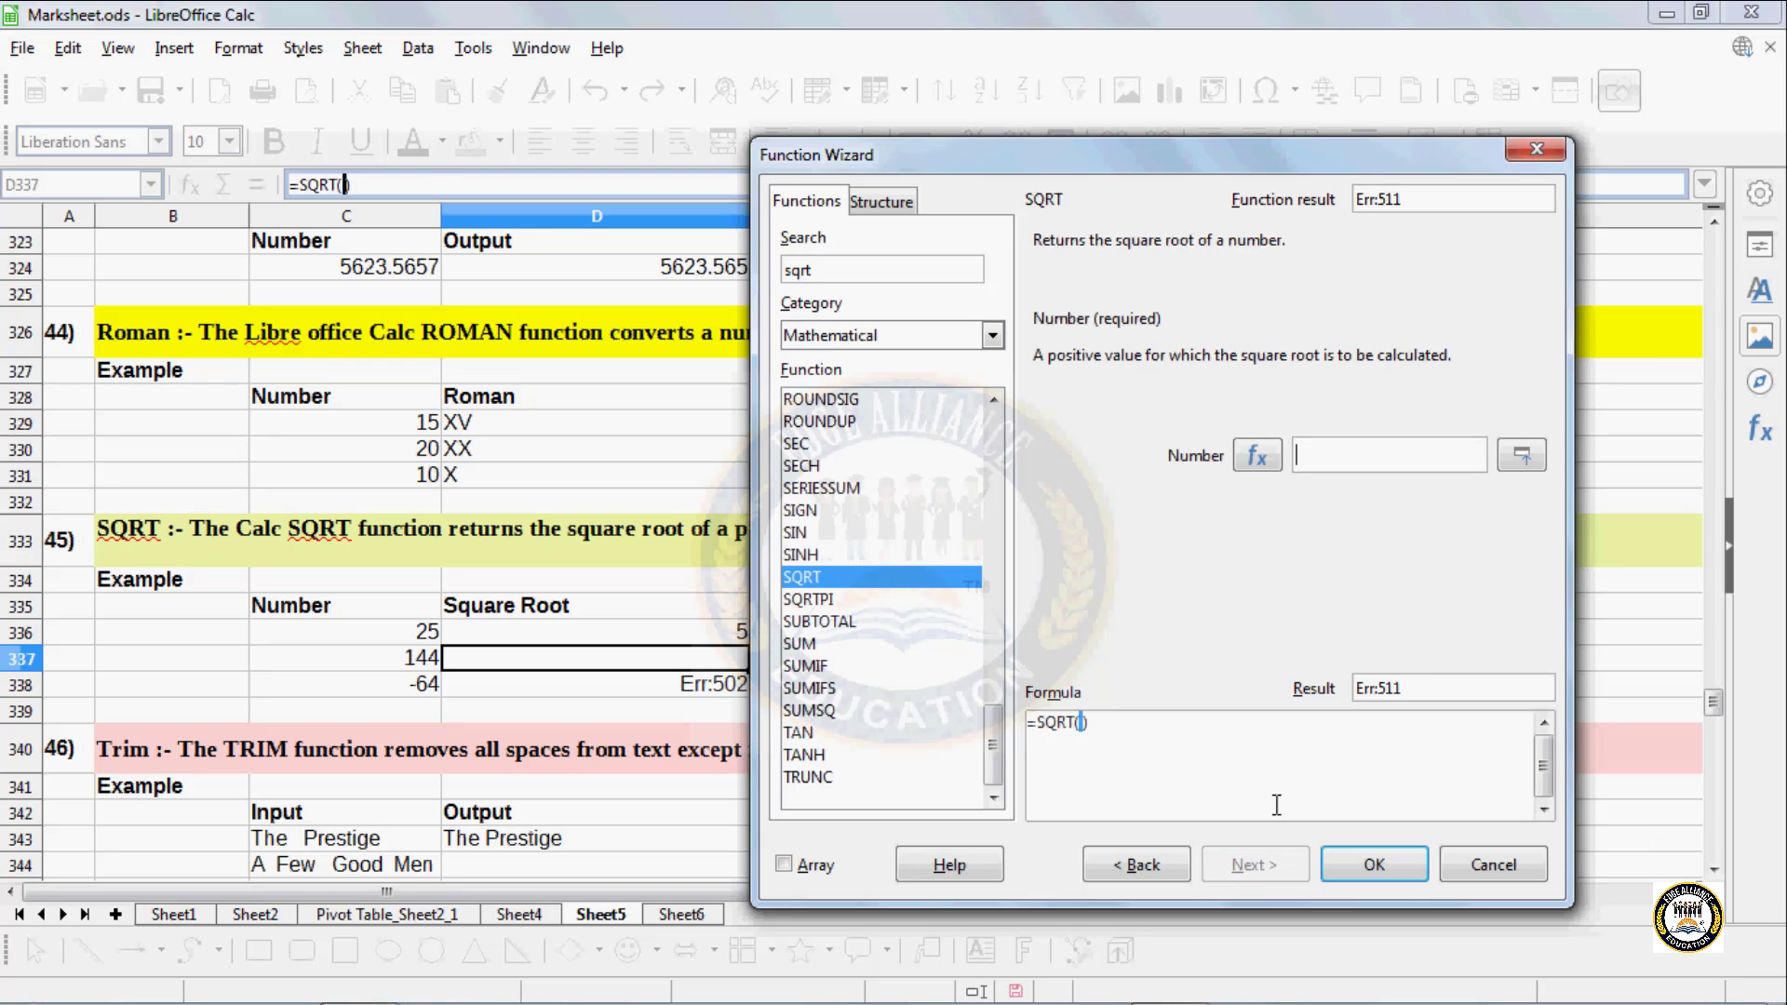
click(433, 662)
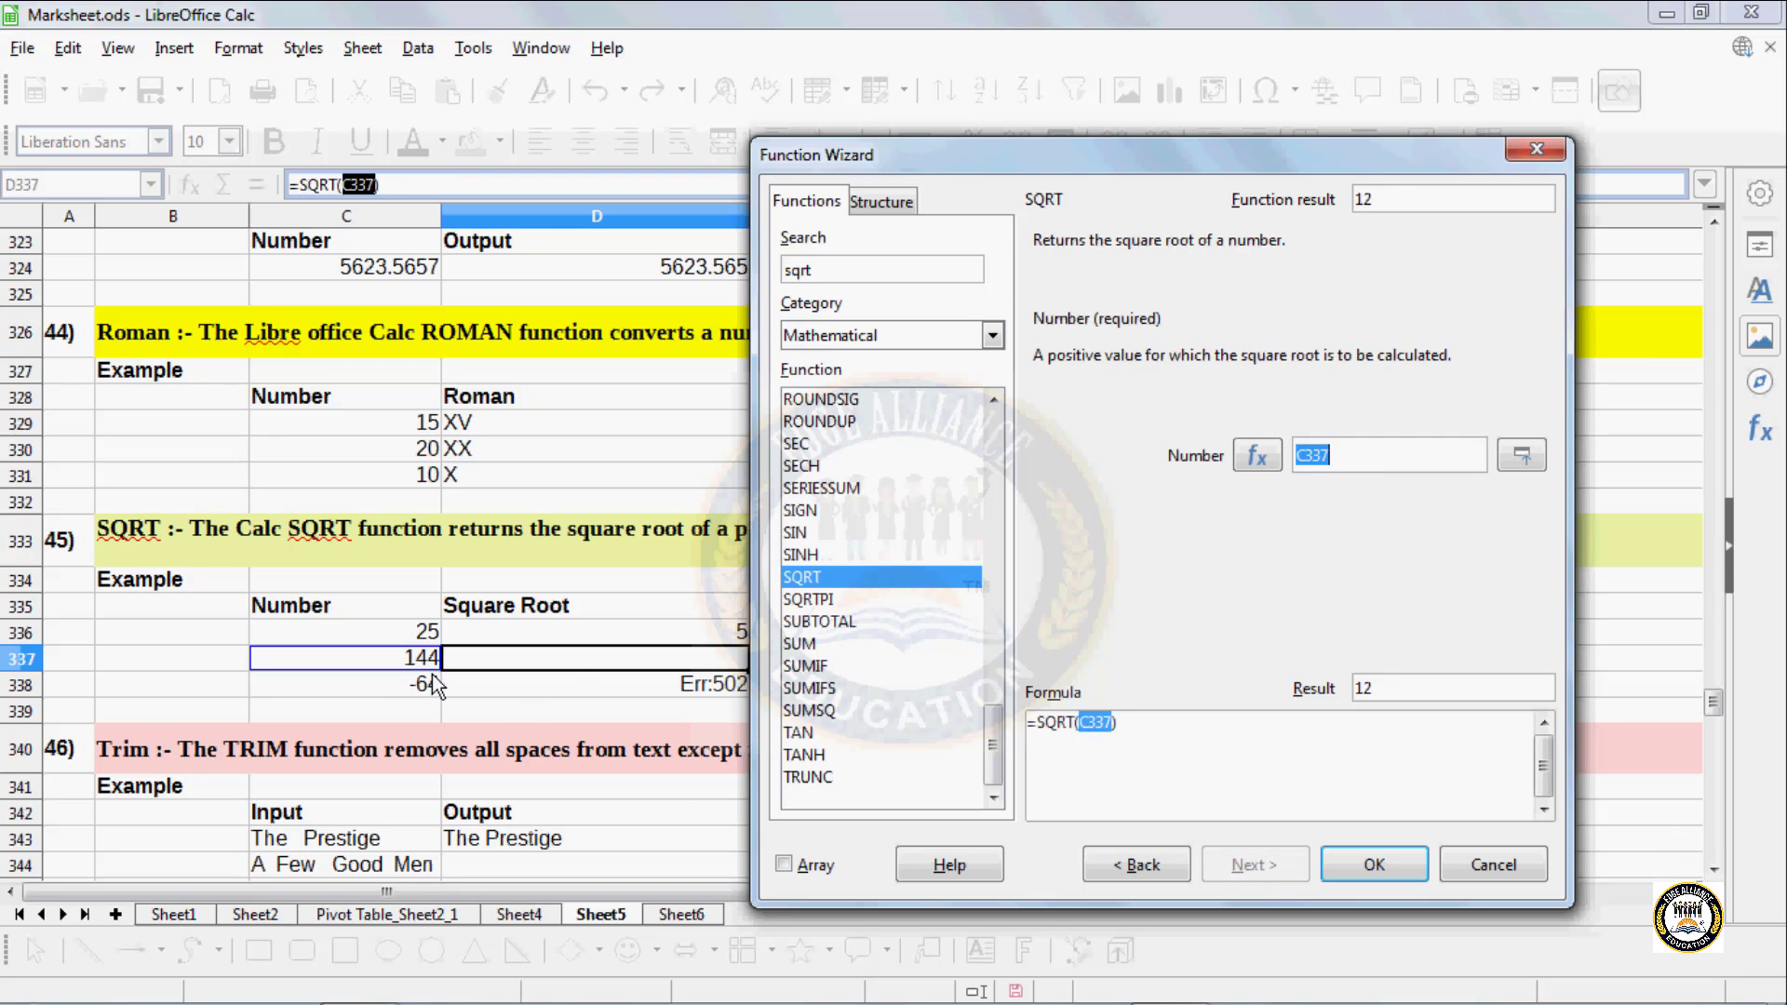
click(1373, 865)
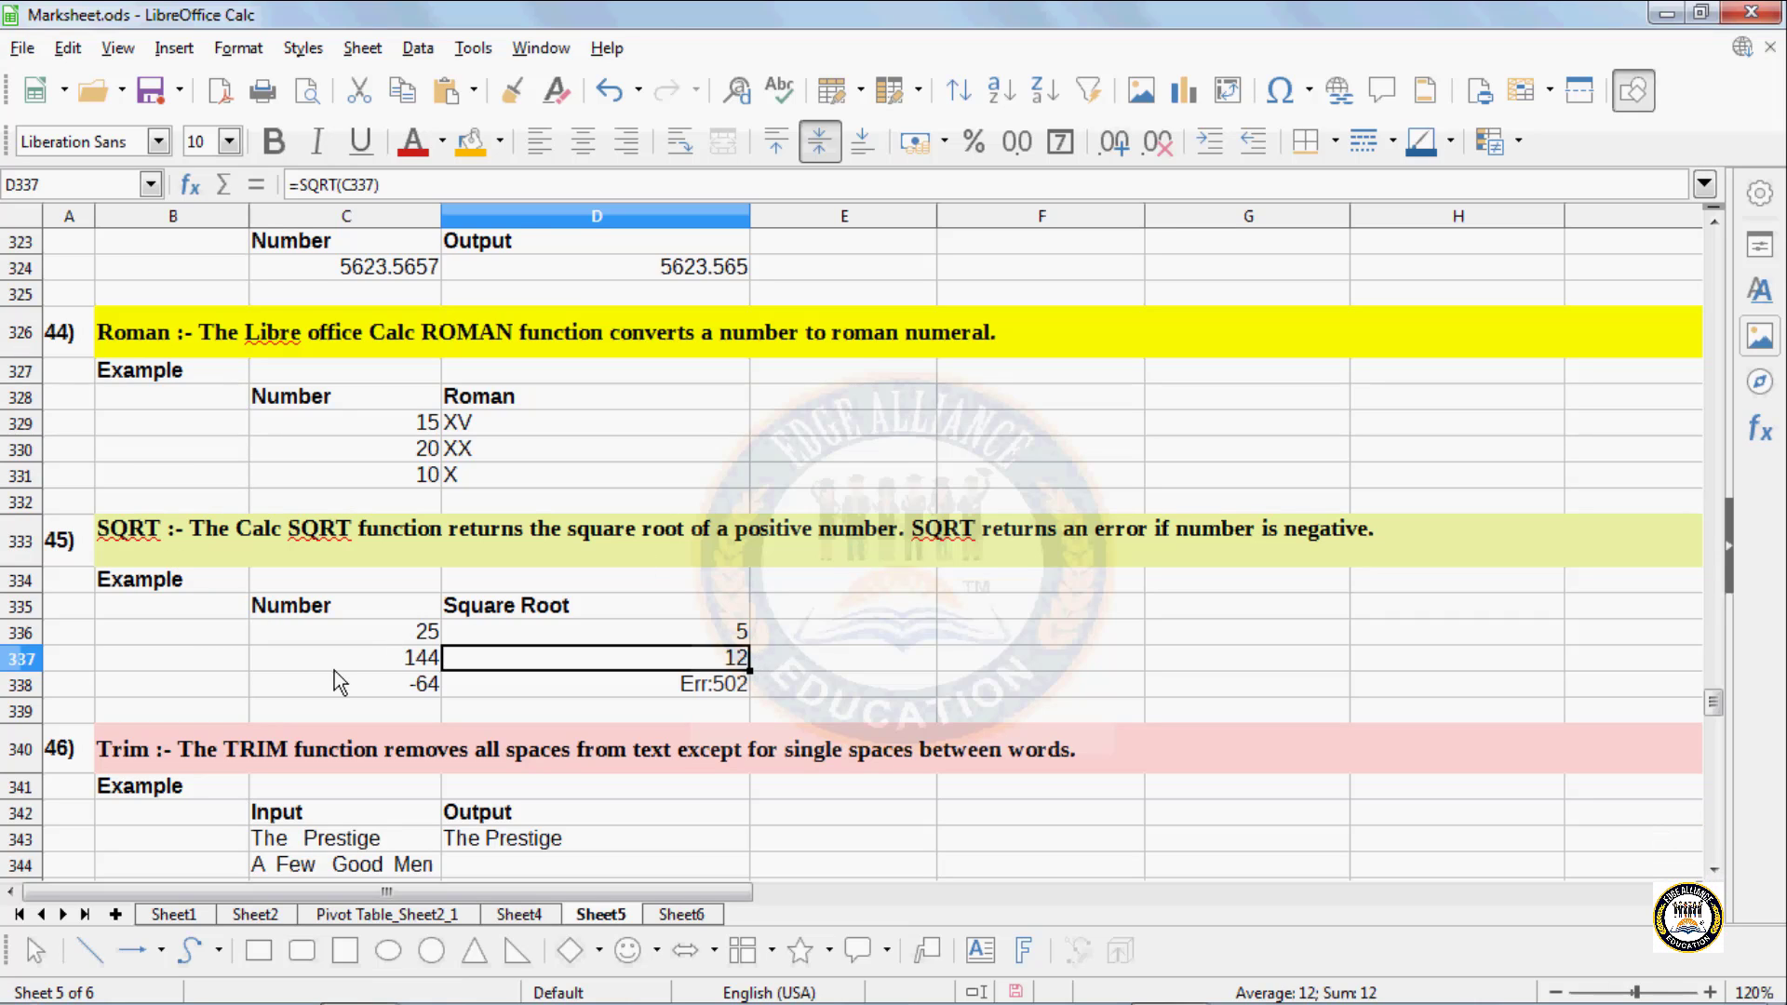
click(560, 685)
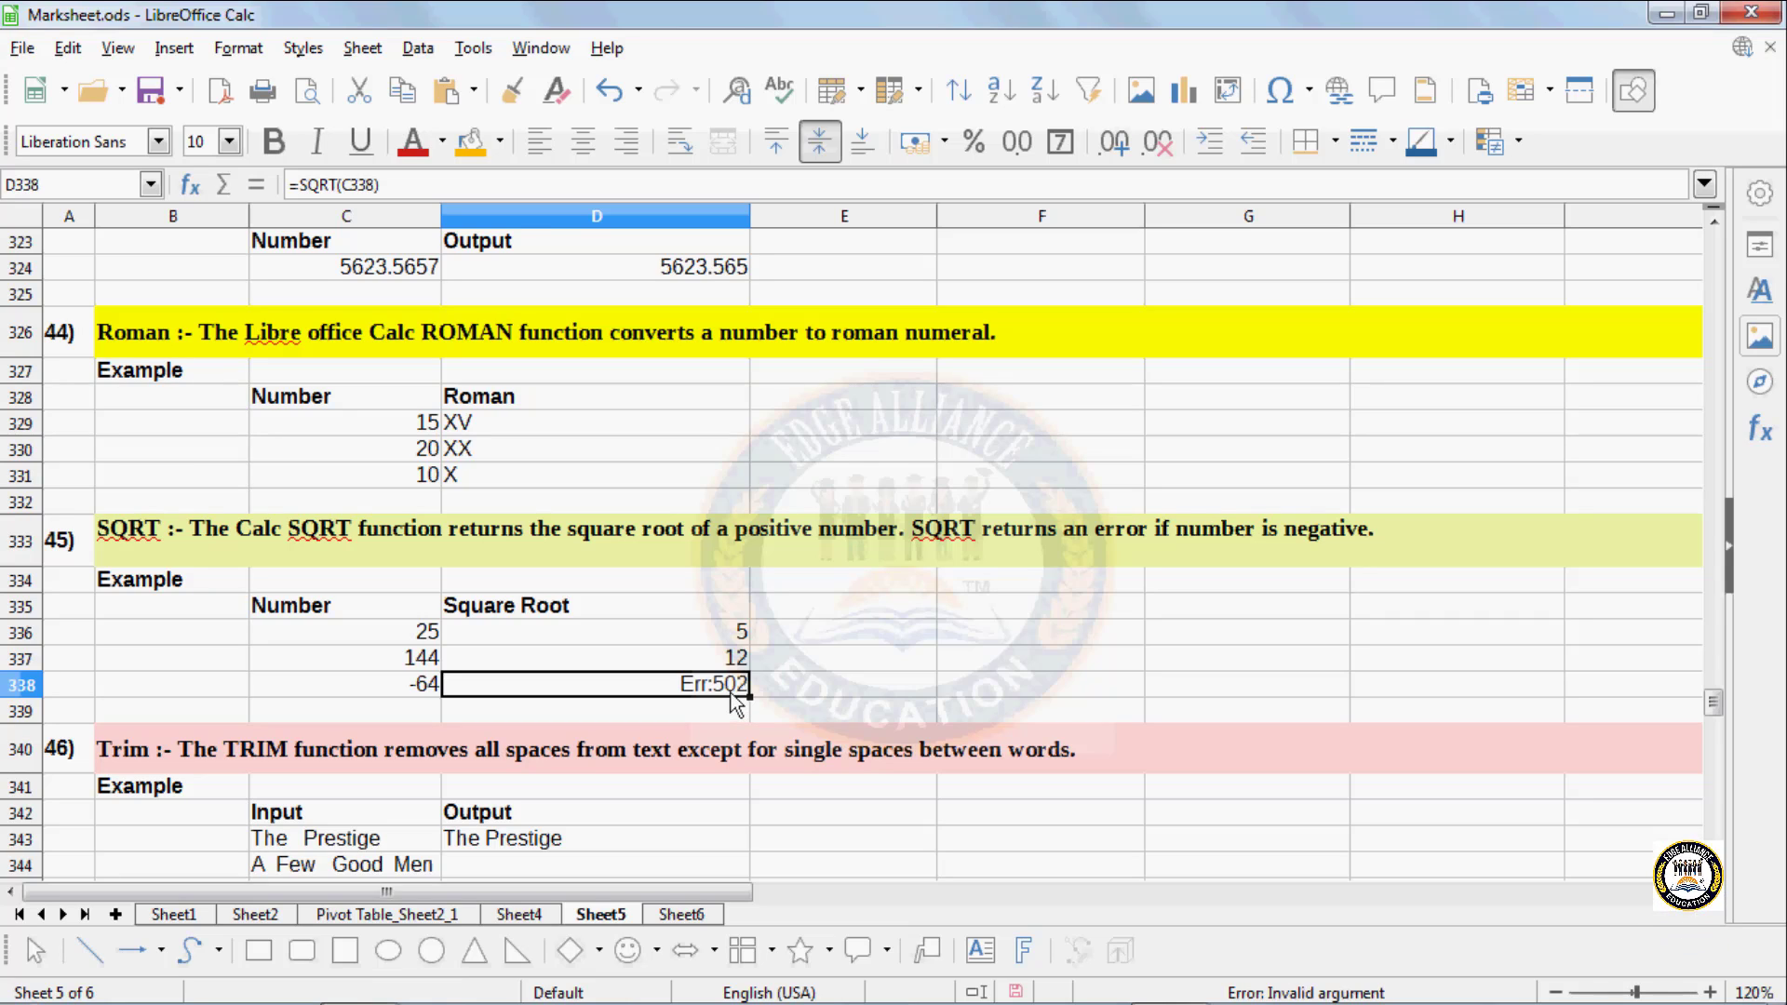
Insert a TRIM formula in D344 with the Function Wizard, using C344 as Text
scroll(670, 726, down, 3)
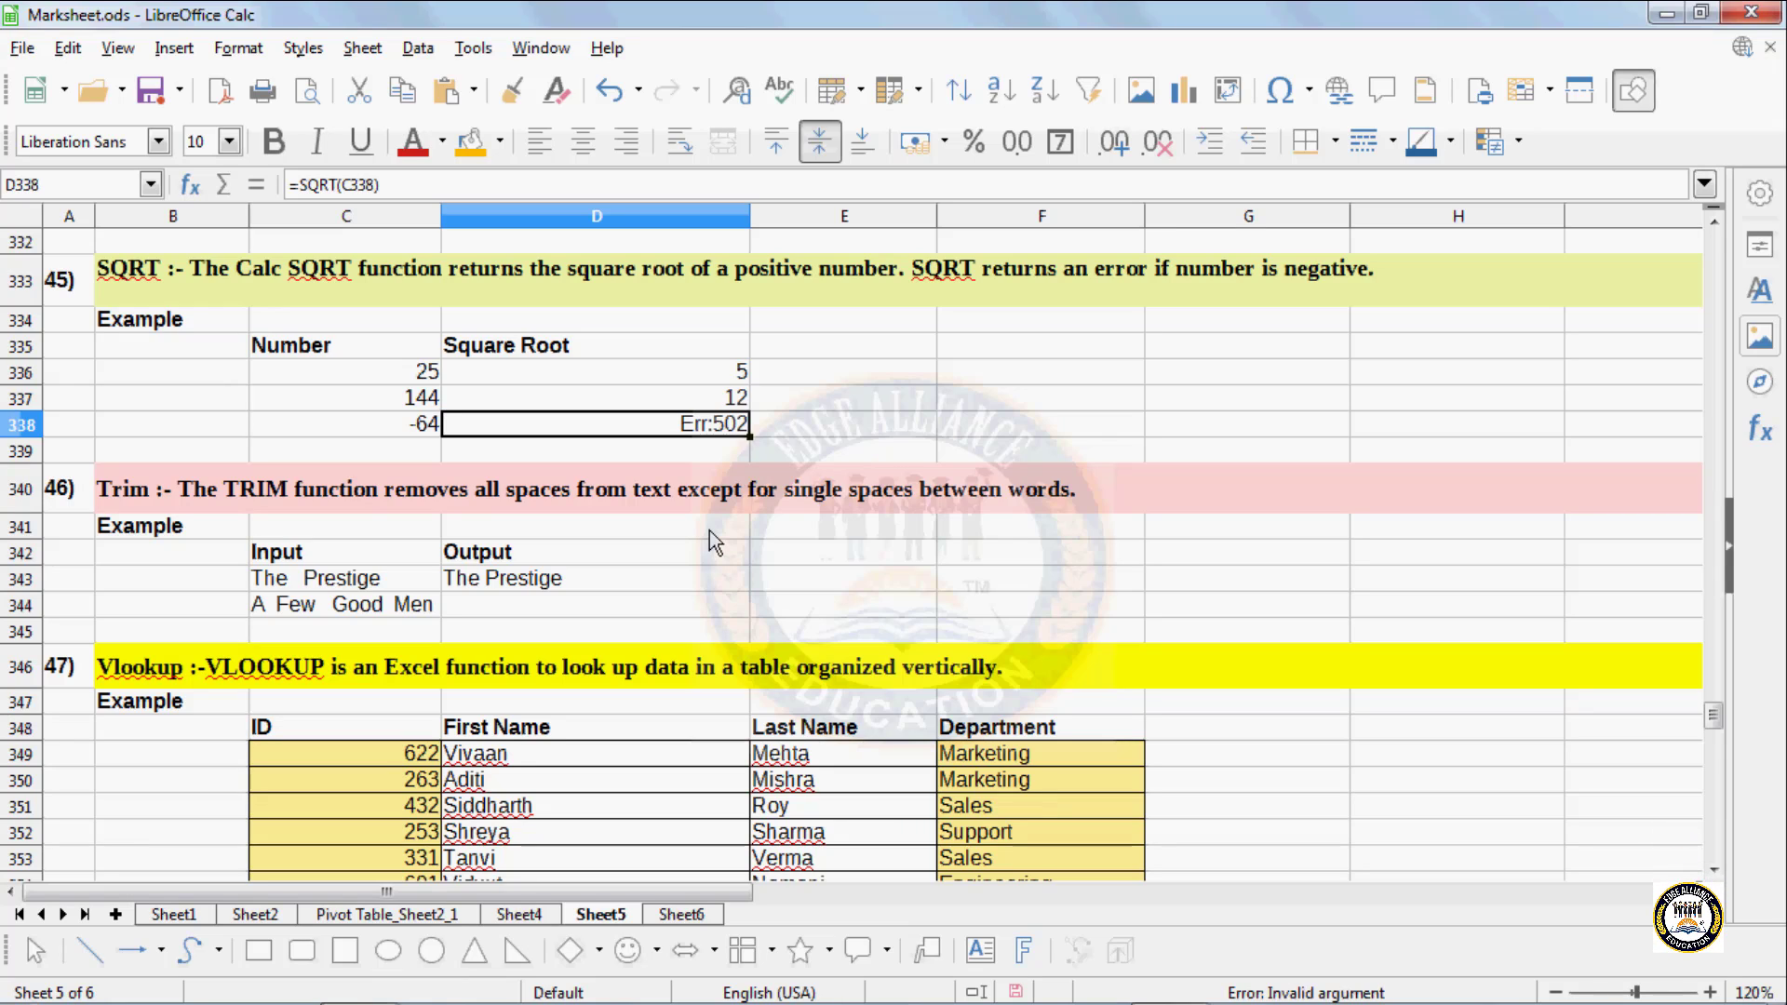
click(531, 610)
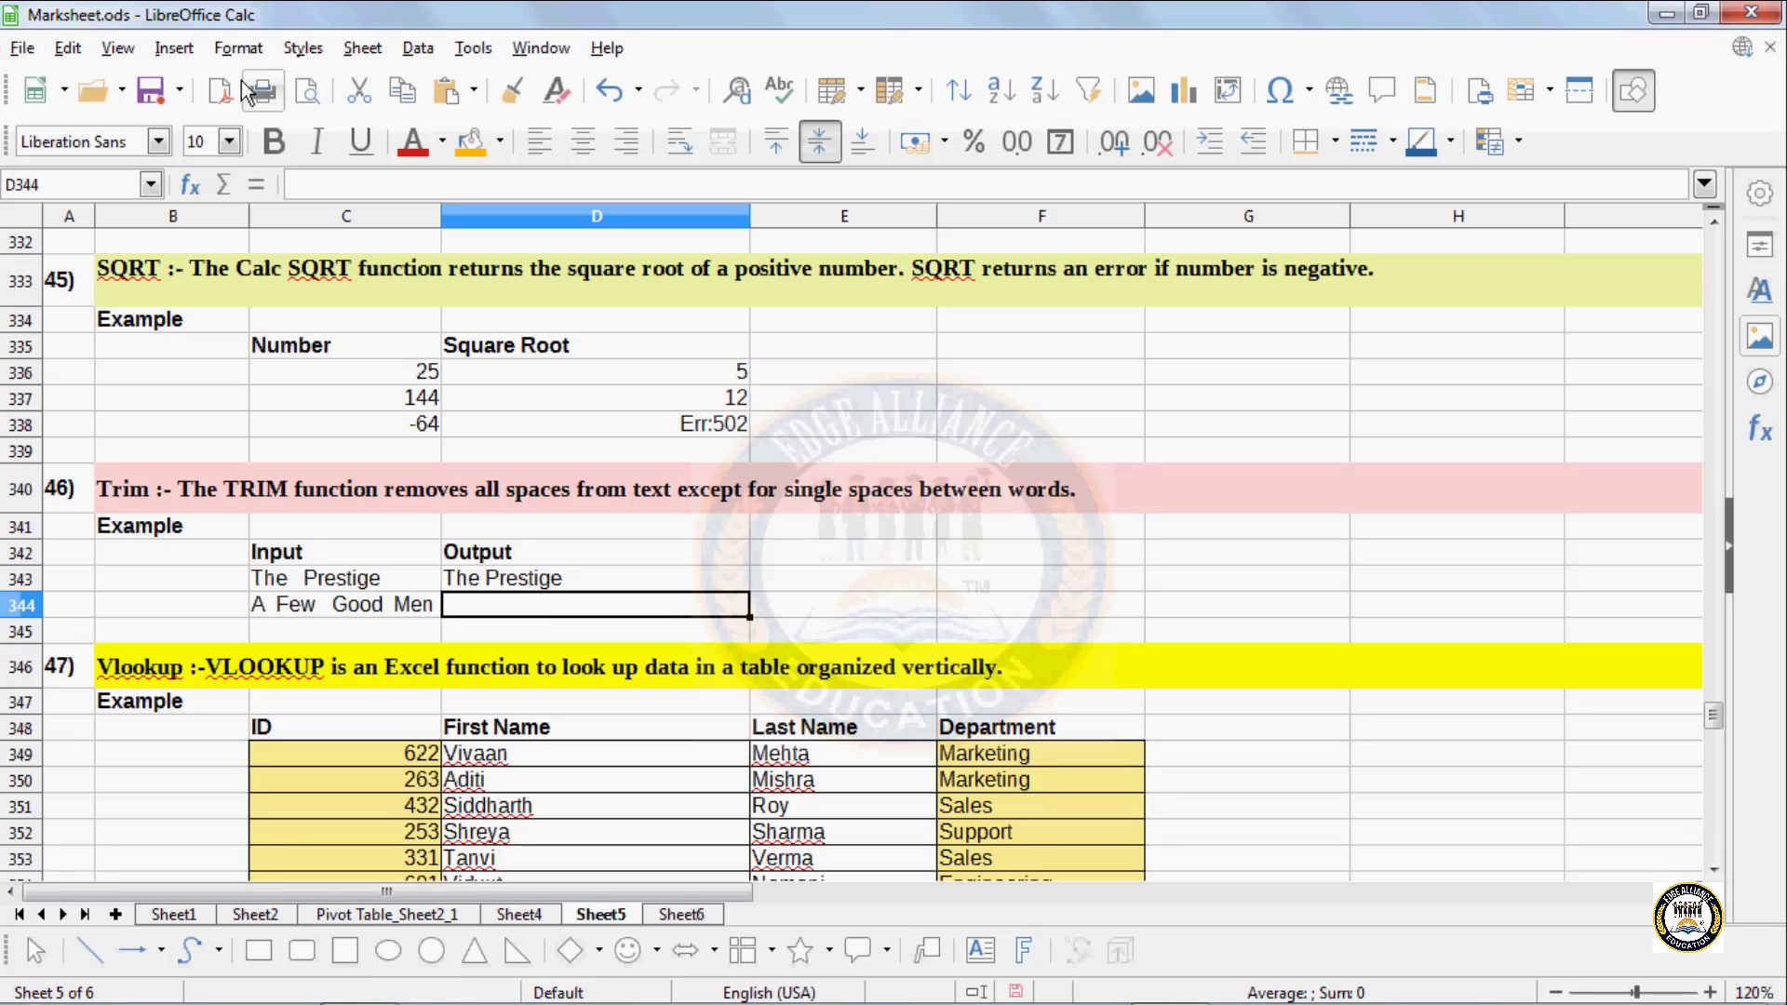
click(174, 48)
click(234, 276)
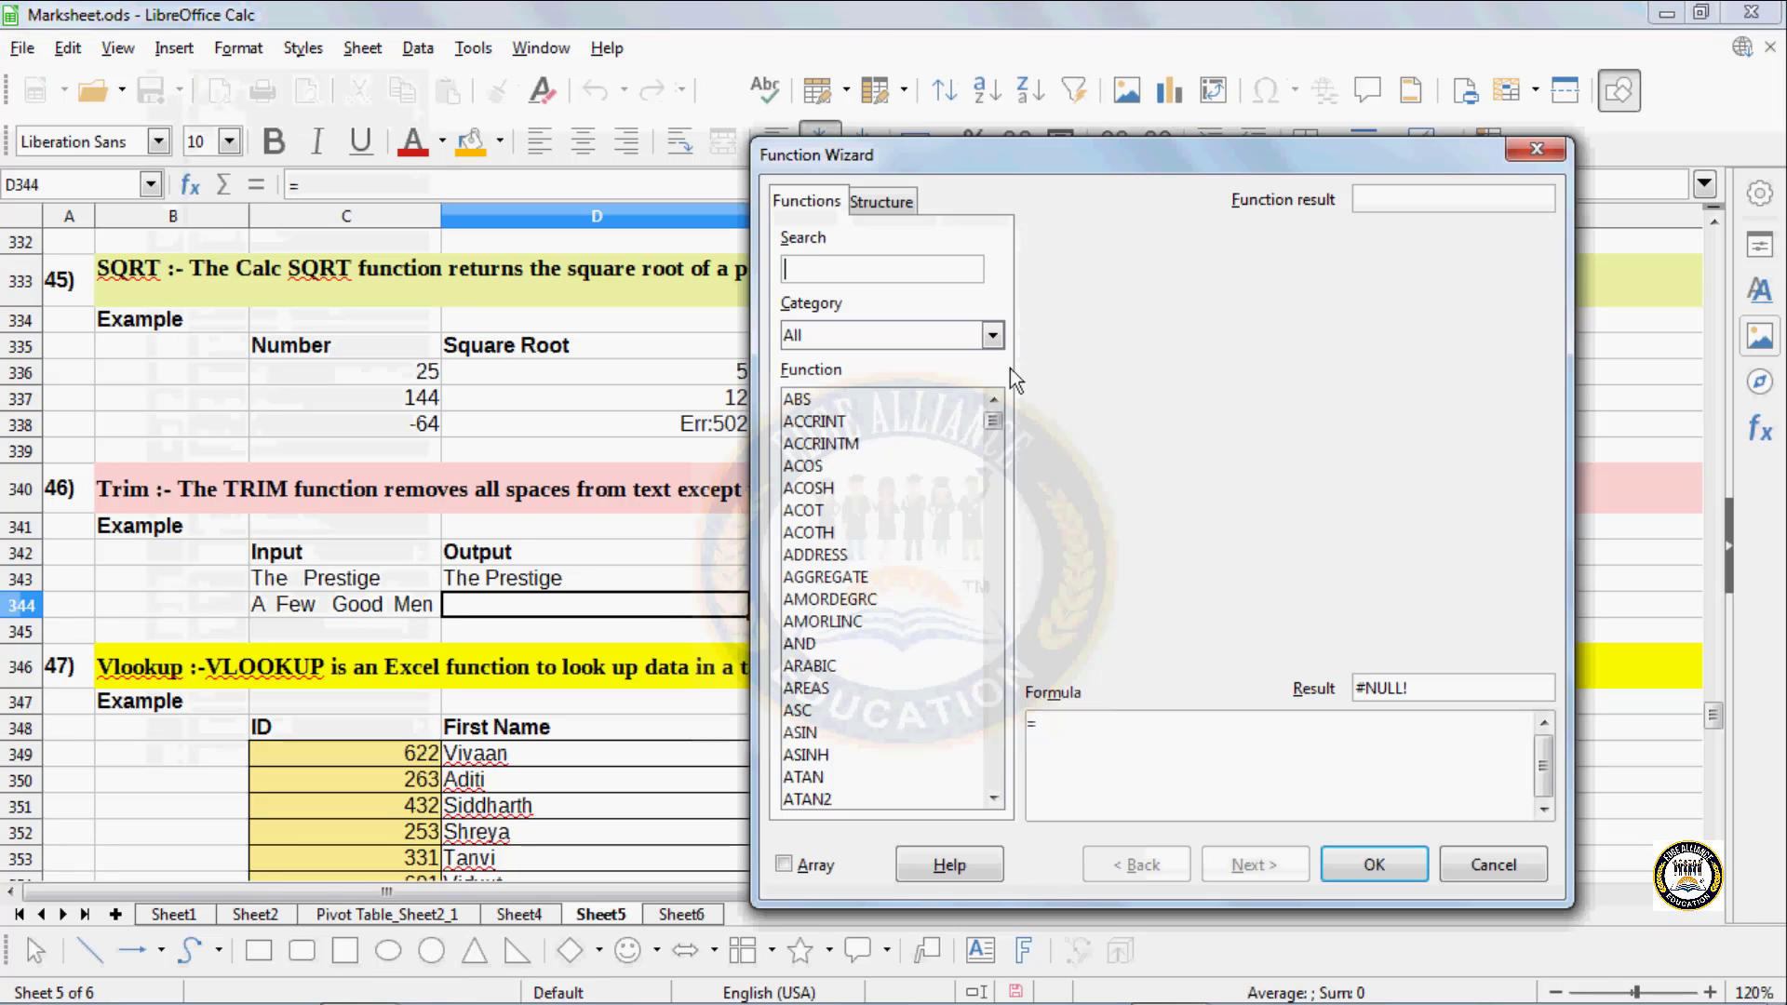
text(trim)
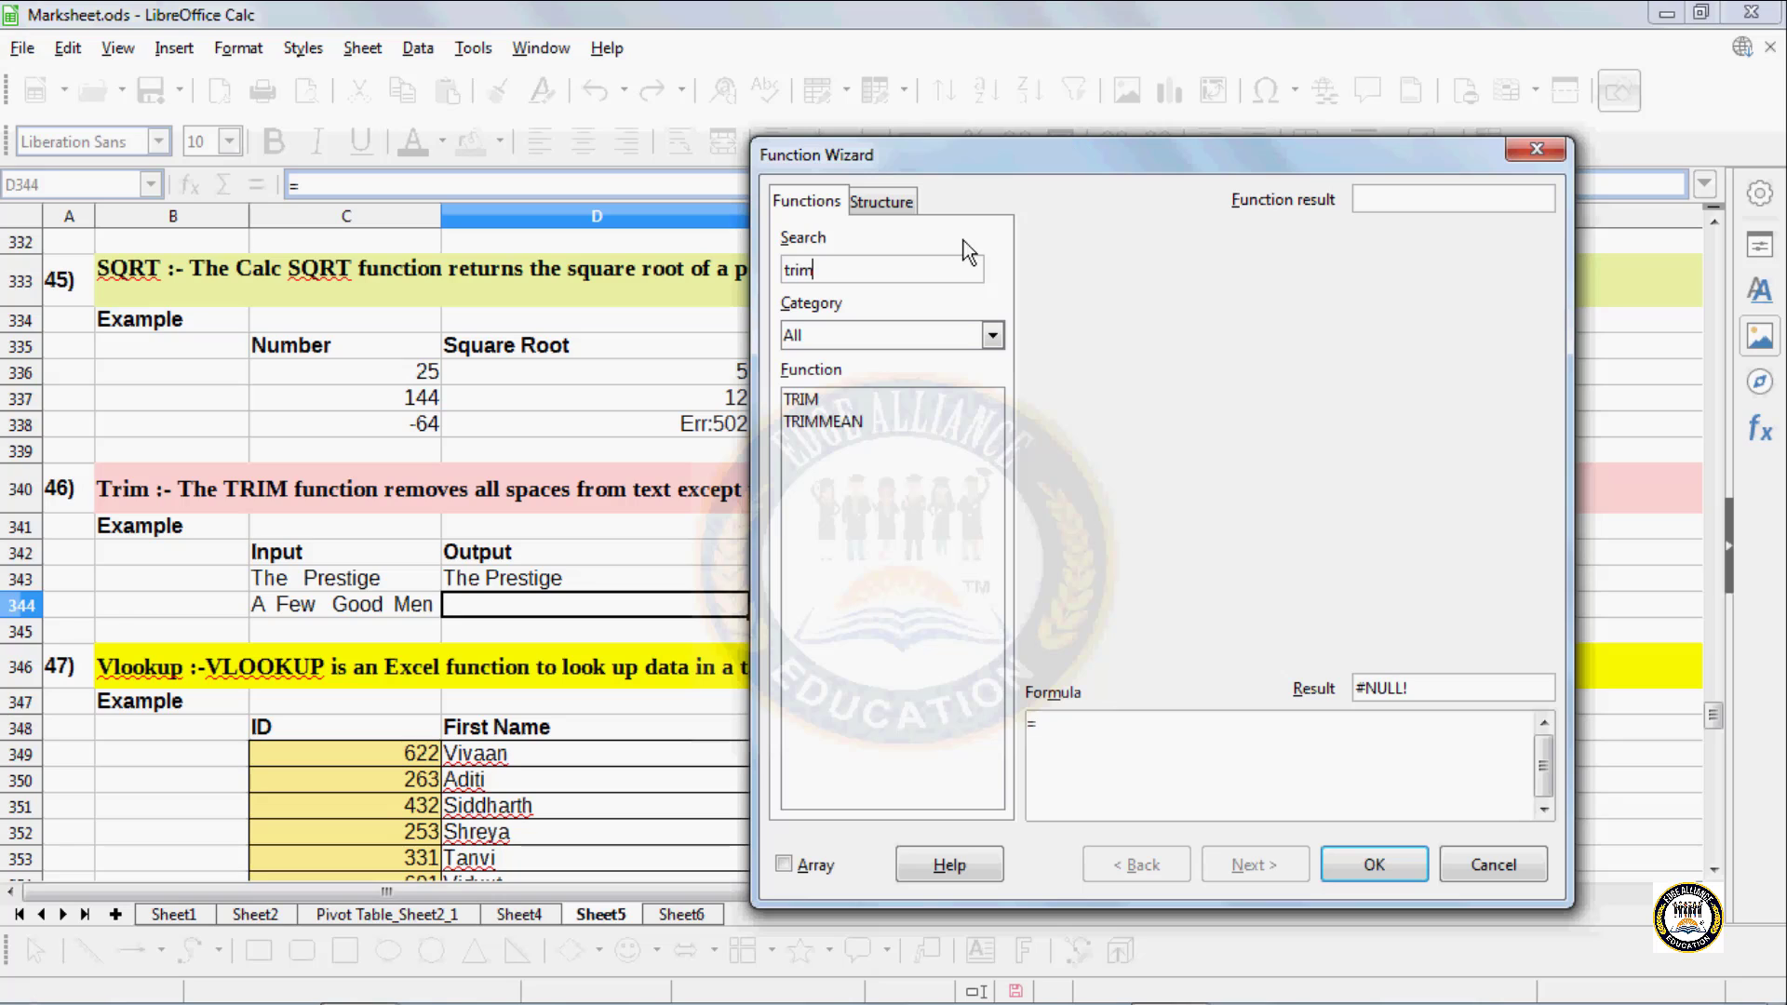
click(800, 399)
click(1247, 866)
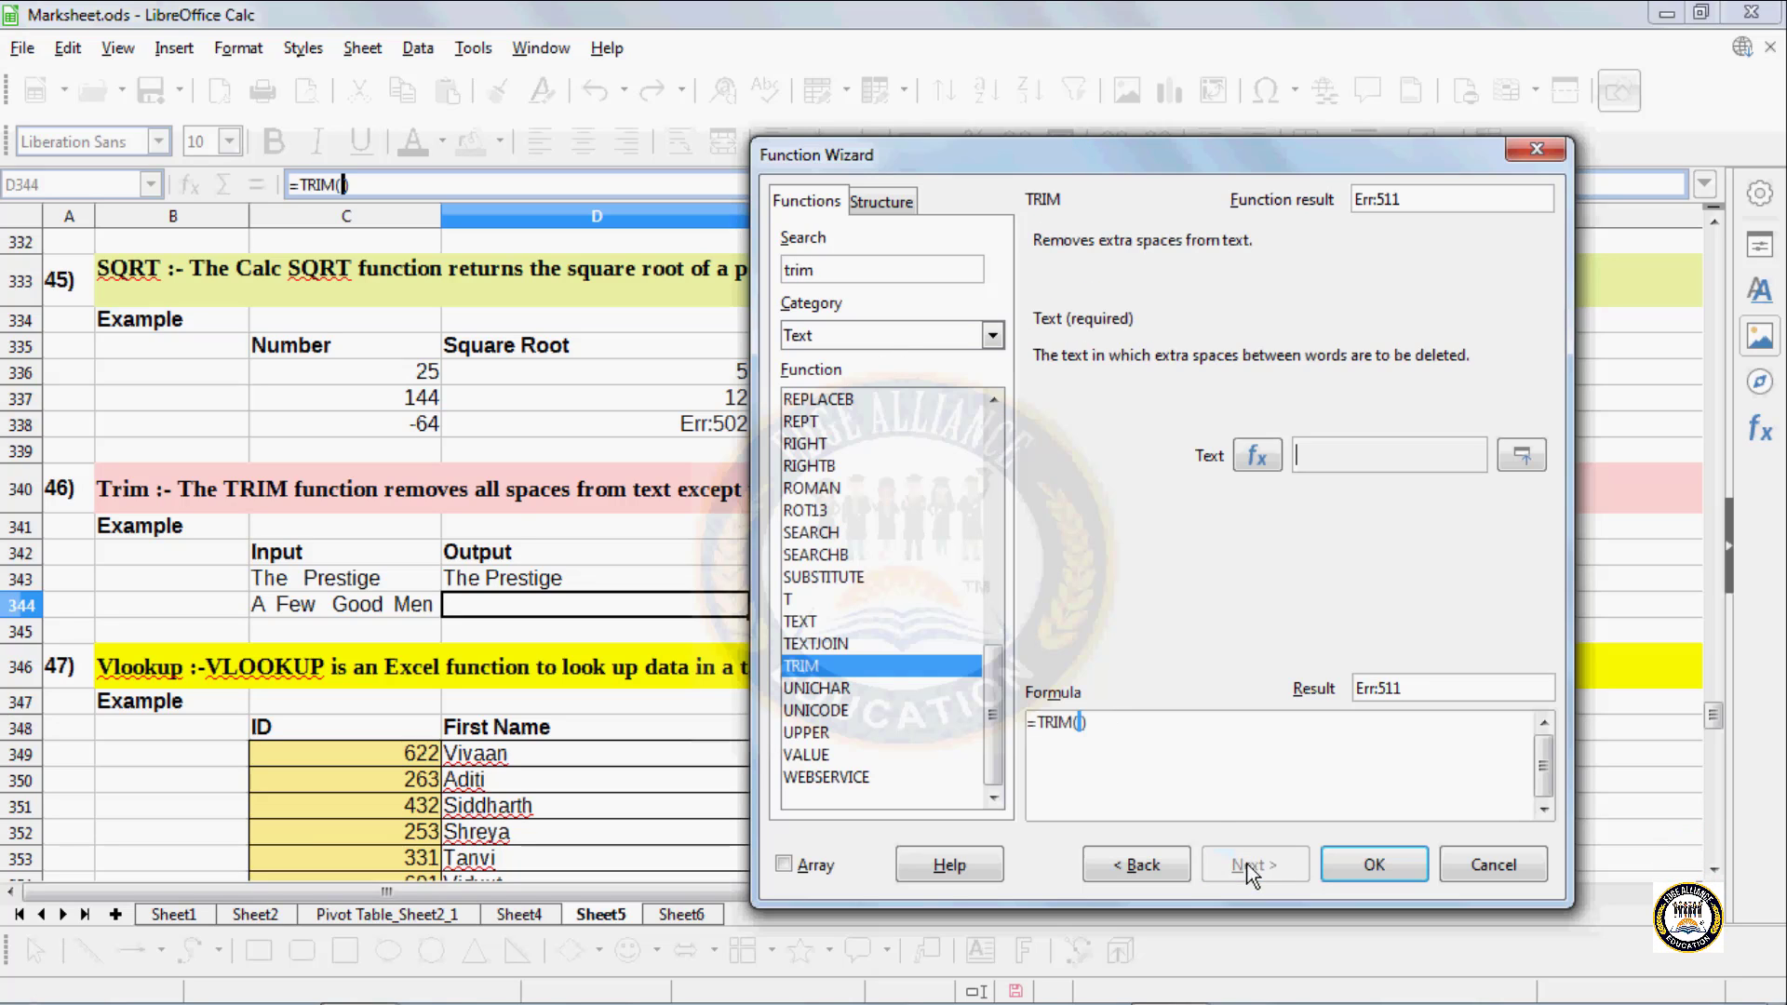
click(354, 600)
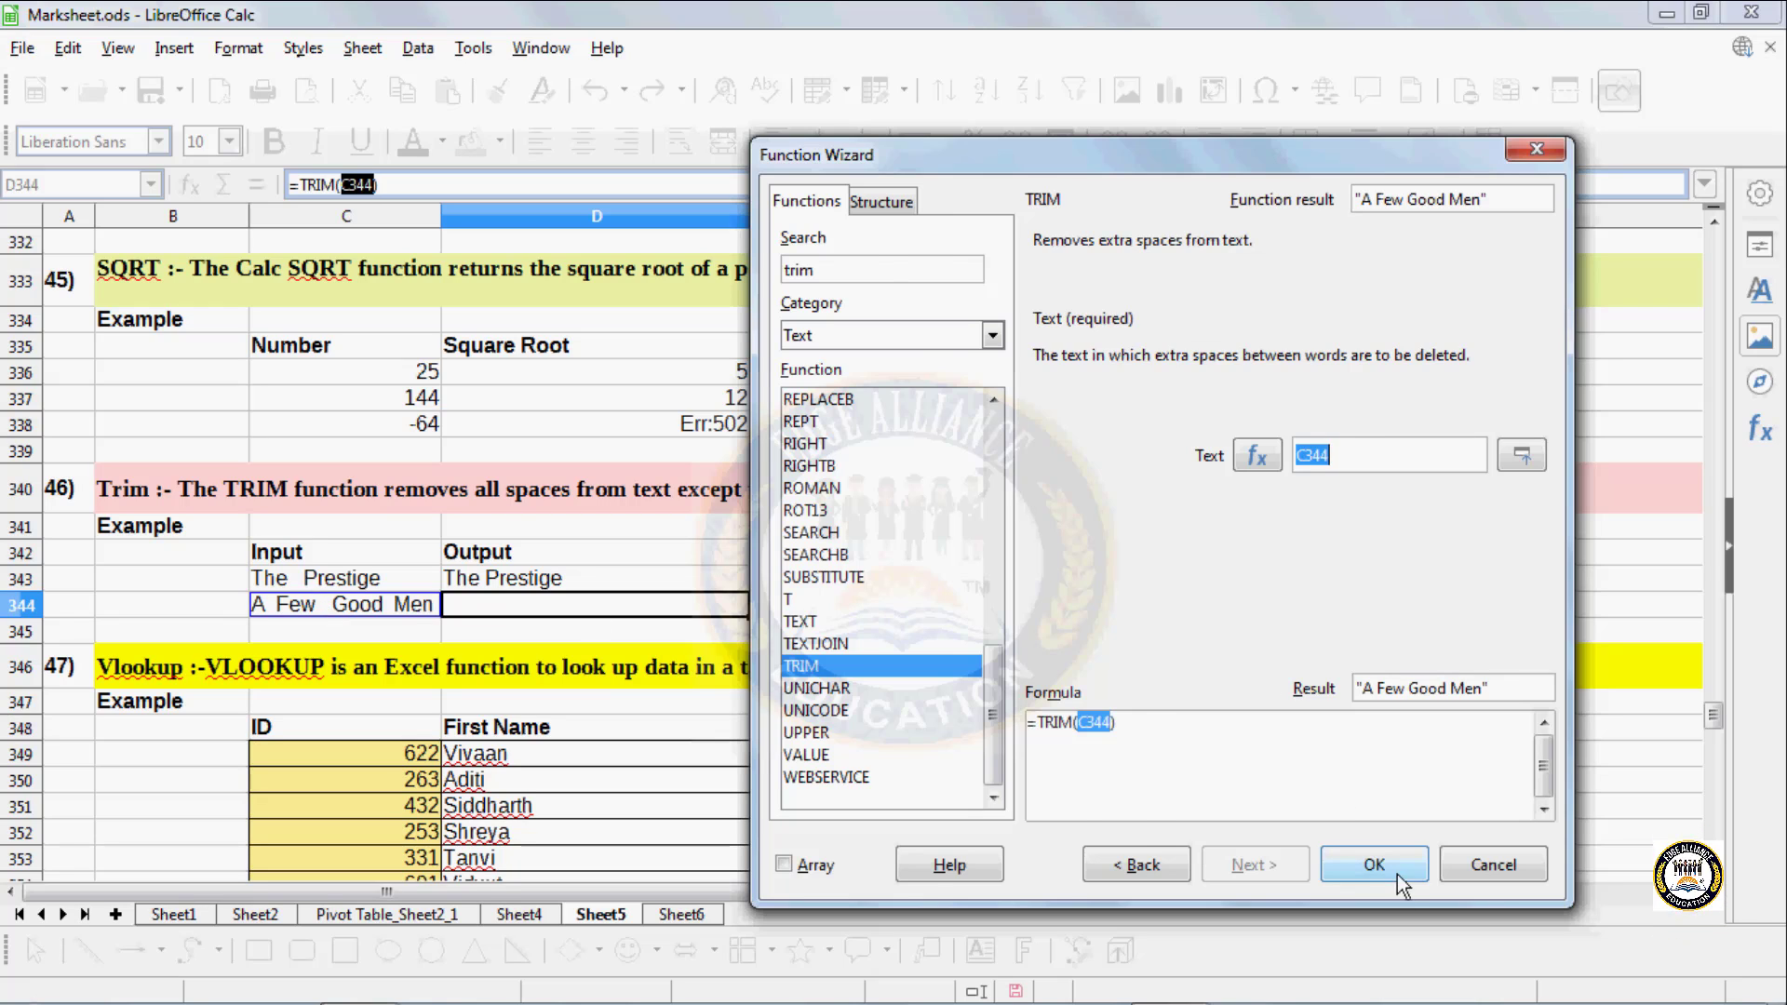
click(1373, 865)
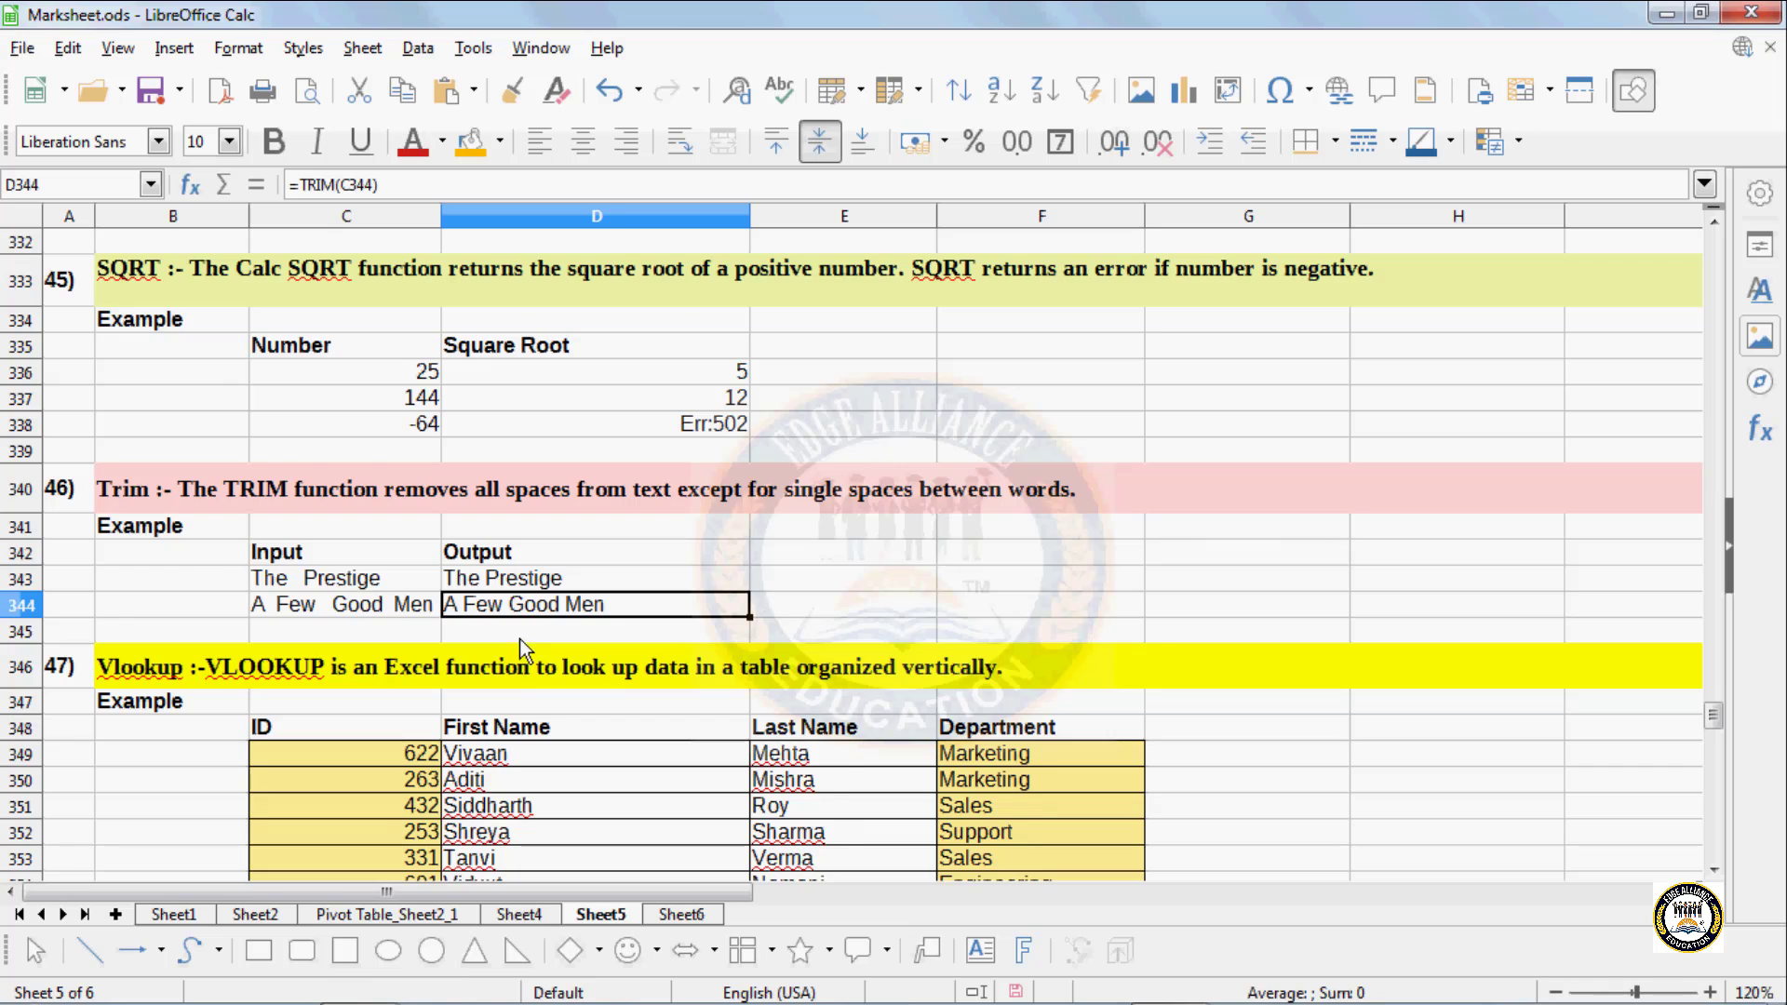
Examine the VLOOKUP example's employee table and the ID lookup label in C360
scroll(525, 651, down, 4)
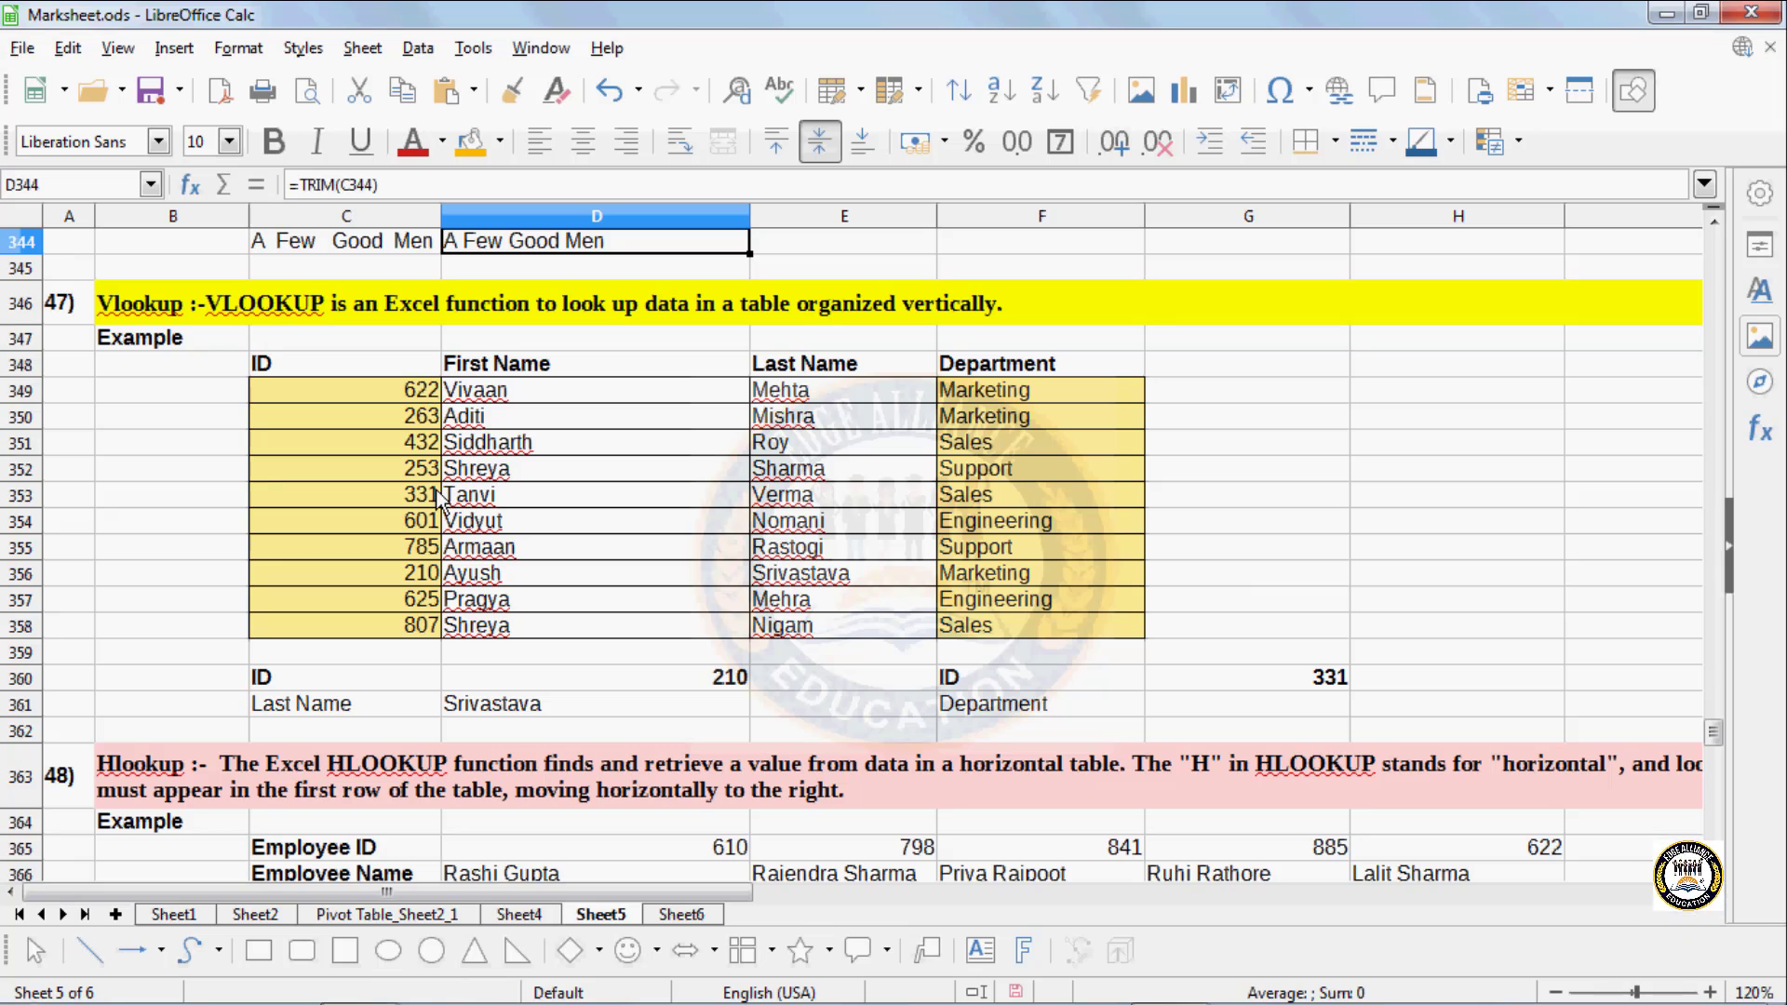
click(340, 676)
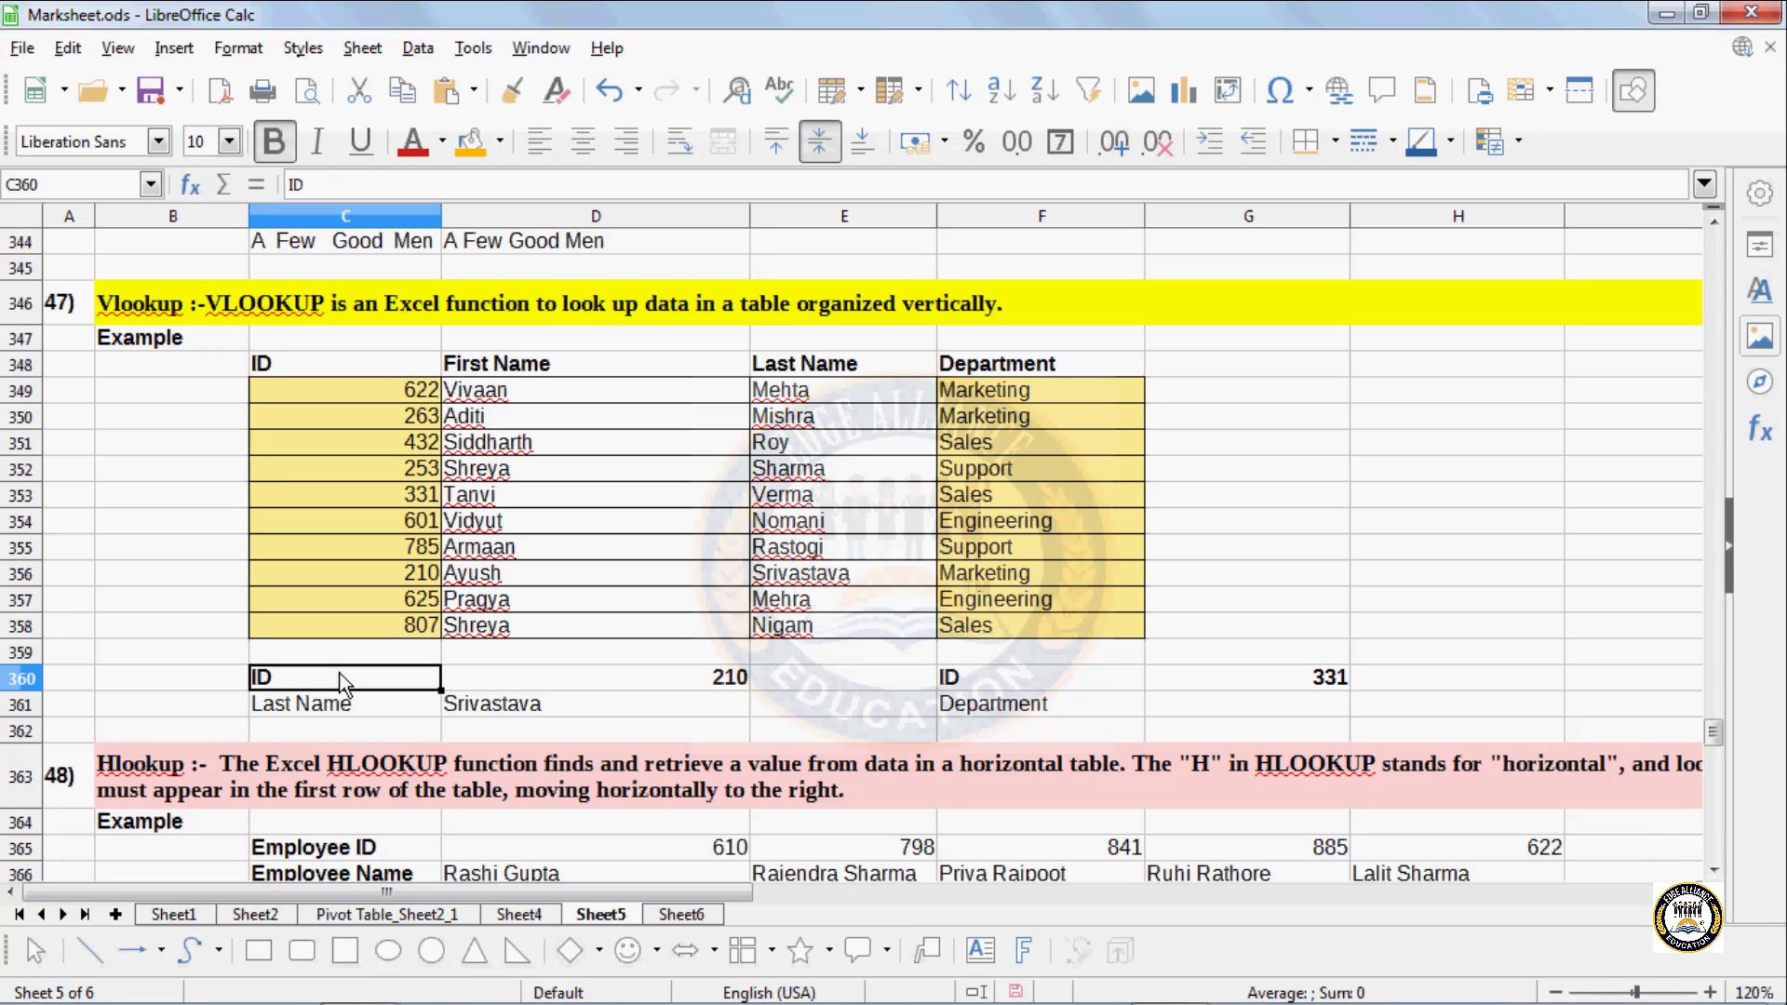